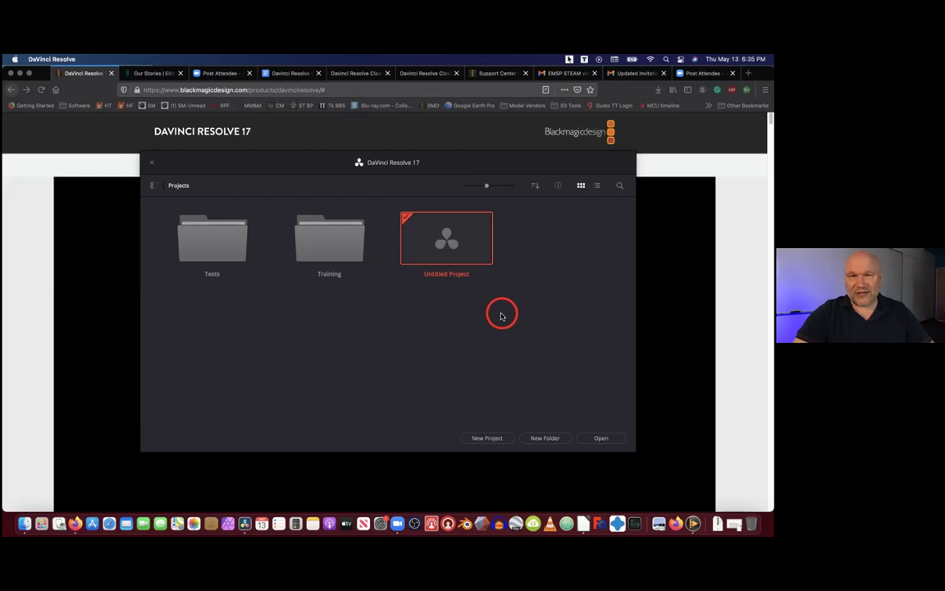
# Create a new project named 'DaVinci Class Day 2' from the Project Manager
pyautogui.click(487, 437)
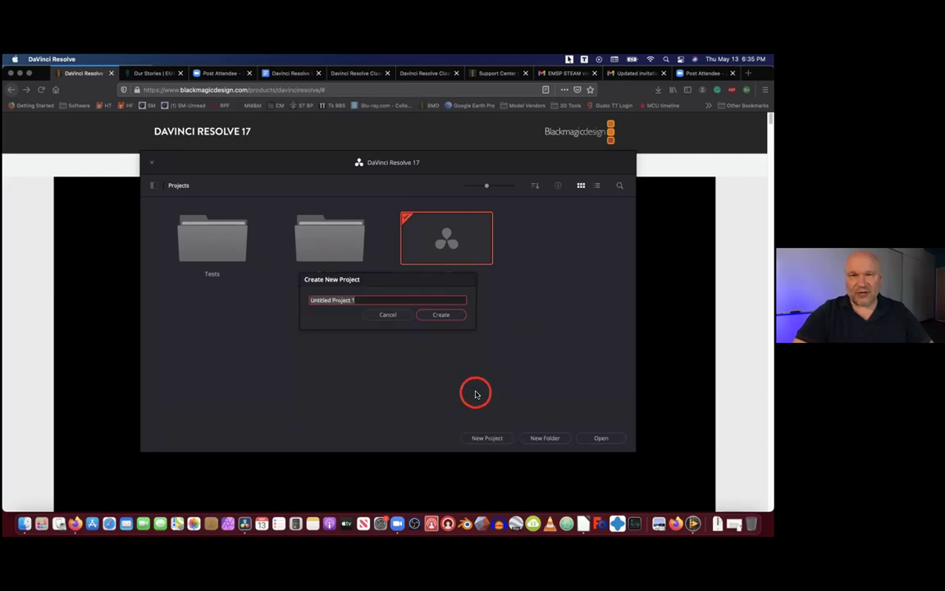
pyautogui.write('DaVinci Class')
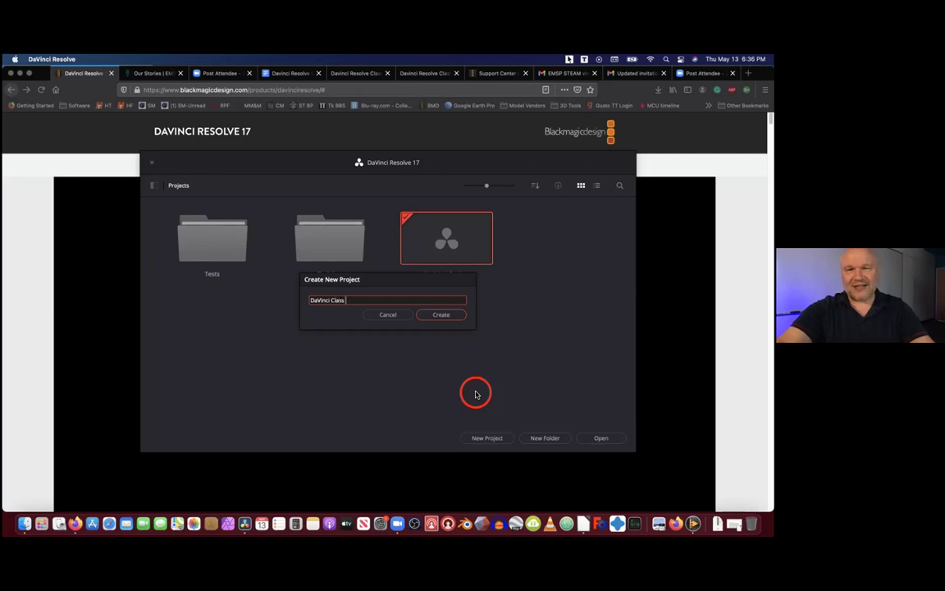
pyautogui.write('y 2')
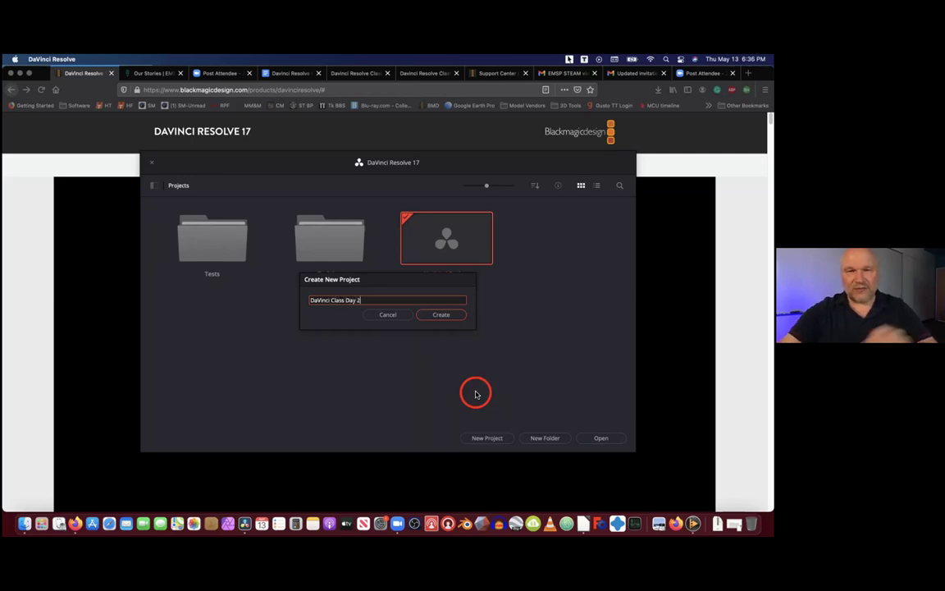
pyautogui.click(445, 317)
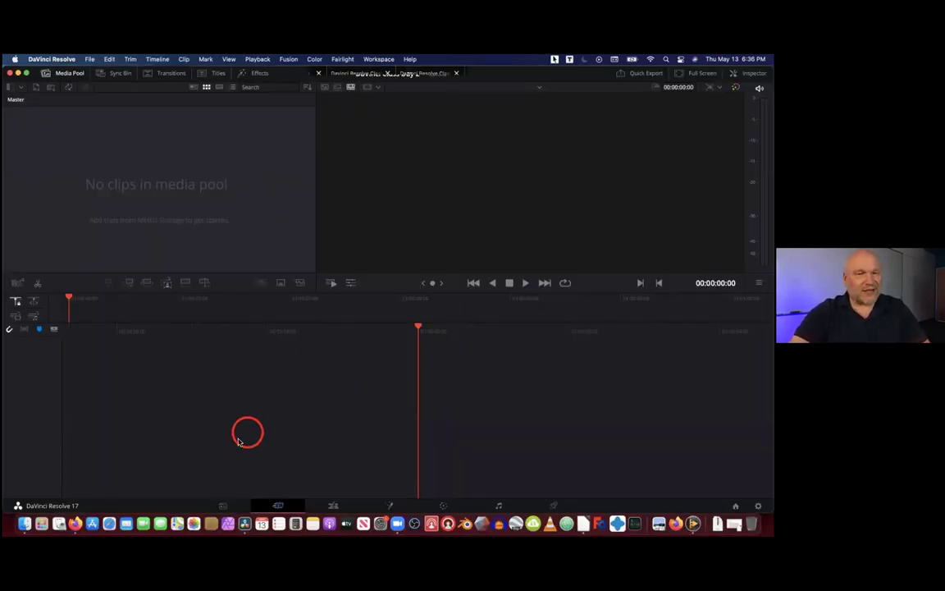
# Import Final 2 Channel.mov on the Media page and change the project frame rate to match it
pyautogui.click(230, 506)
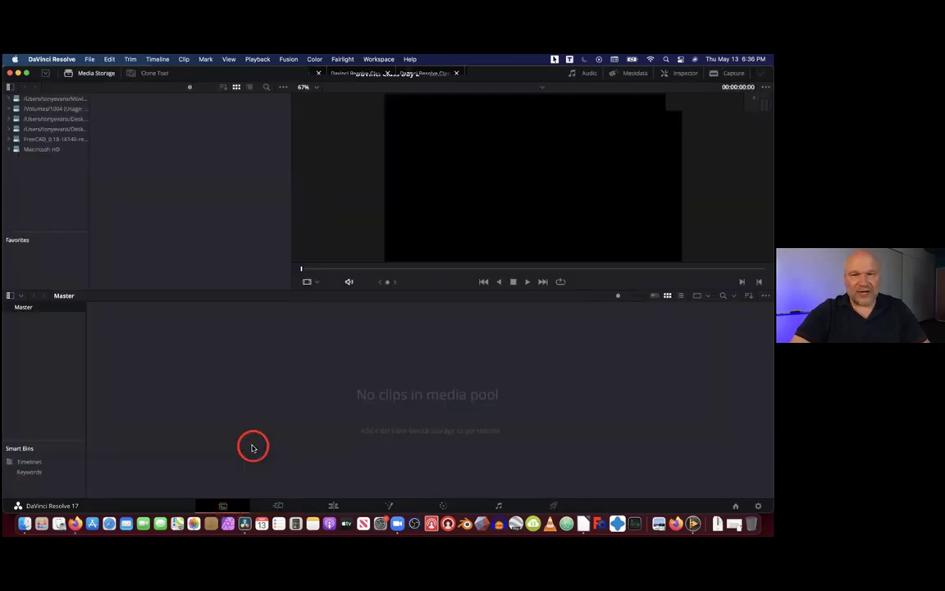
pyautogui.rightClick(192, 351)
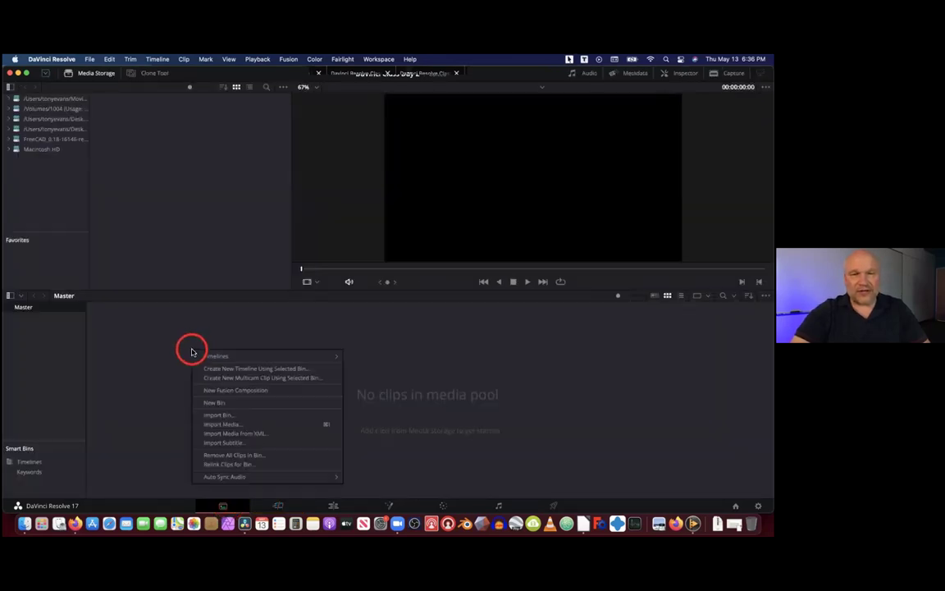
pyautogui.click(221, 423)
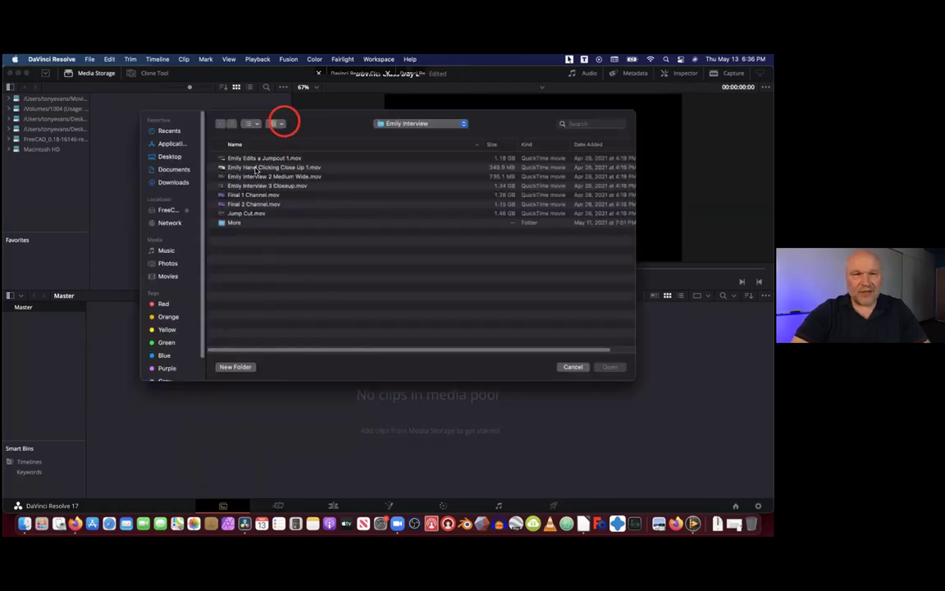
pyautogui.click(248, 203)
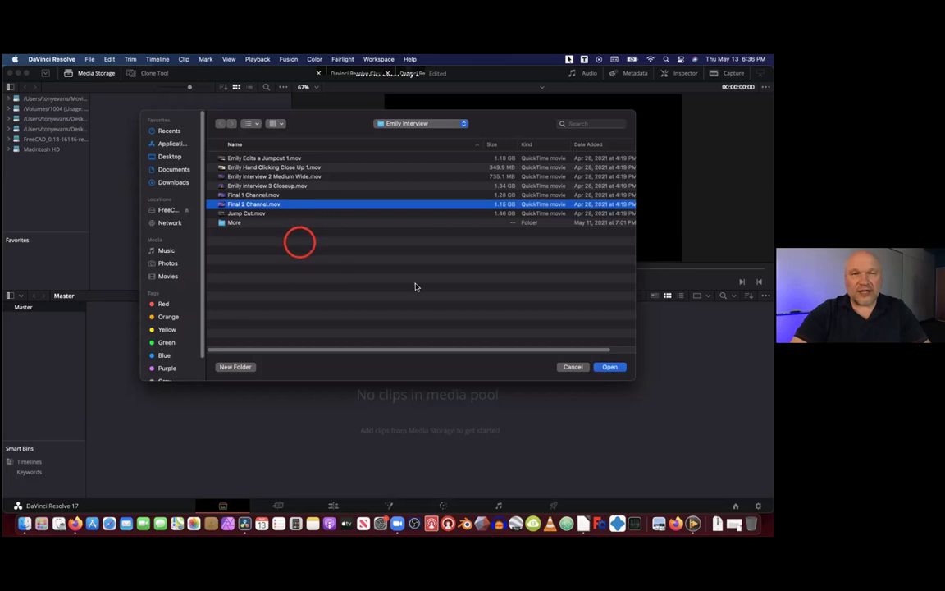
pyautogui.click(610, 367)
pyautogui.click(473, 338)
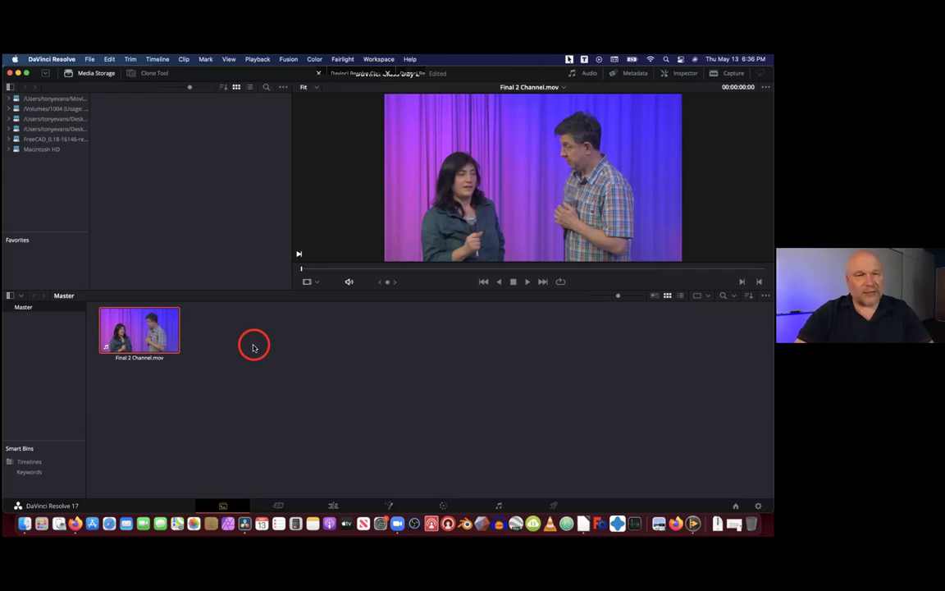
# In the clip's audio attributes, set the first audio track to Mono
pyautogui.rightClick(165, 338)
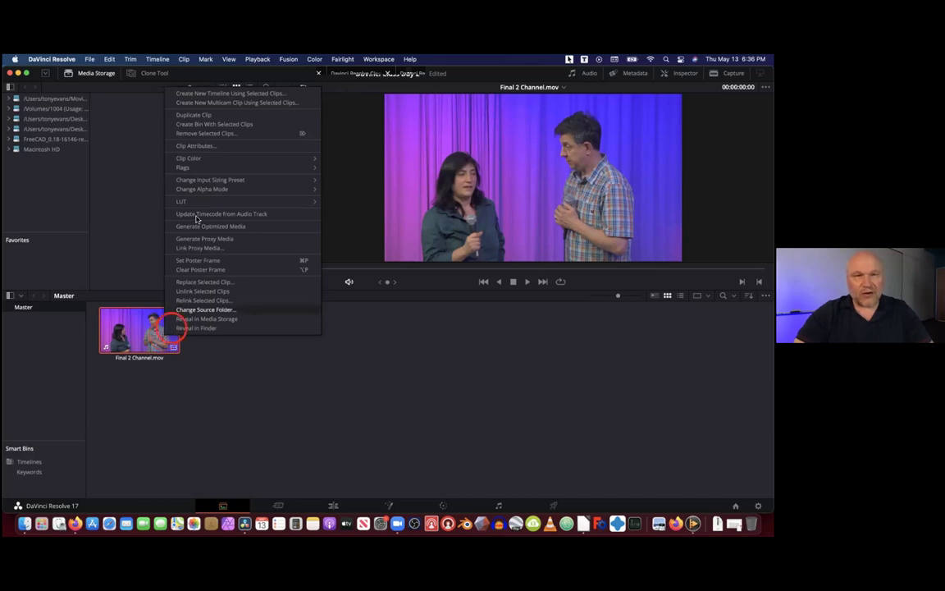
pyautogui.click(197, 146)
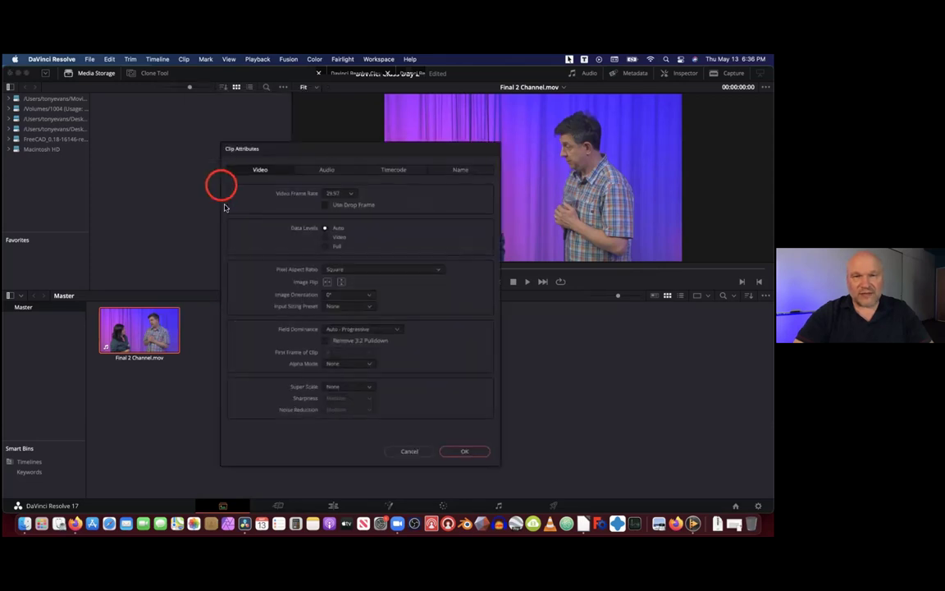
pyautogui.click(335, 171)
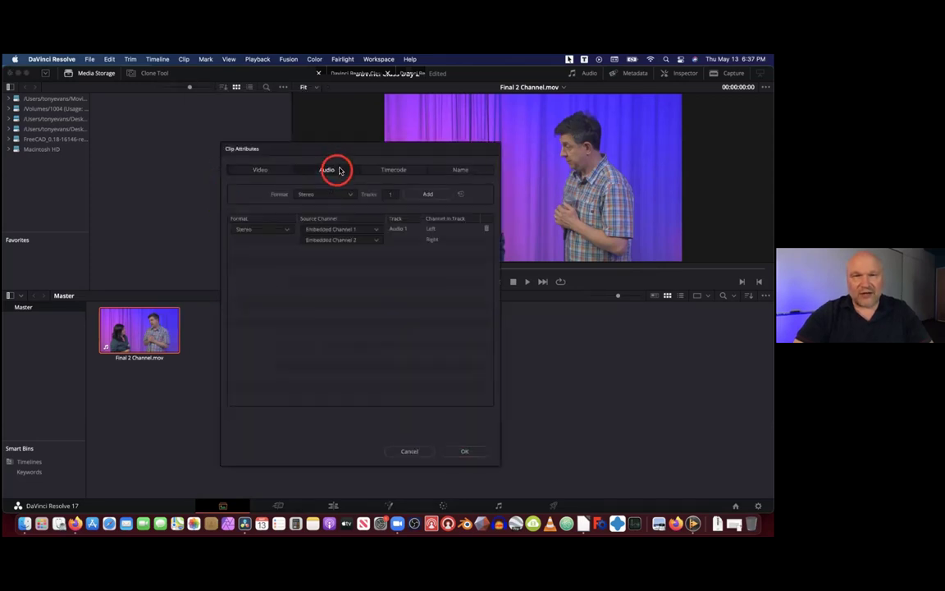
pyautogui.click(286, 232)
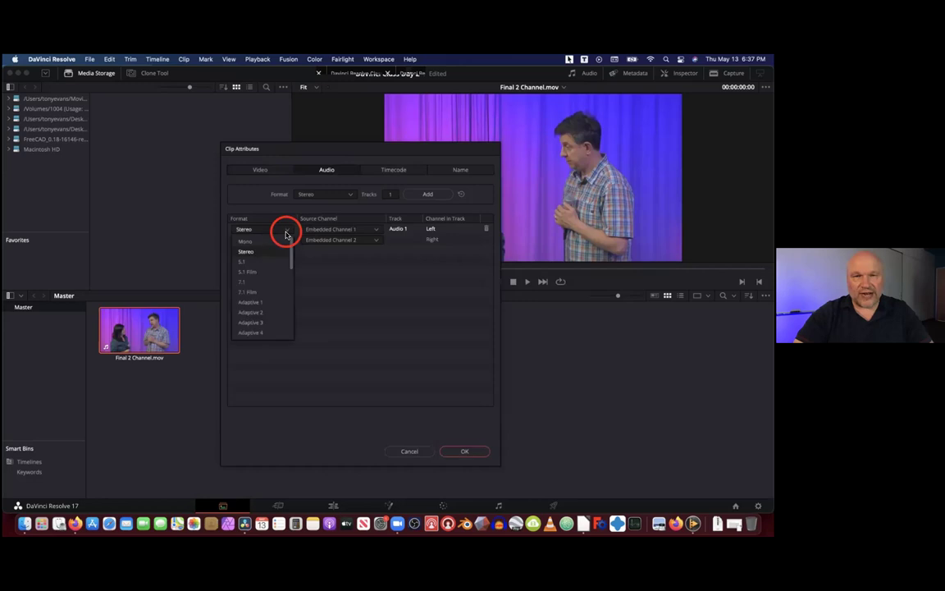
pyautogui.click(282, 243)
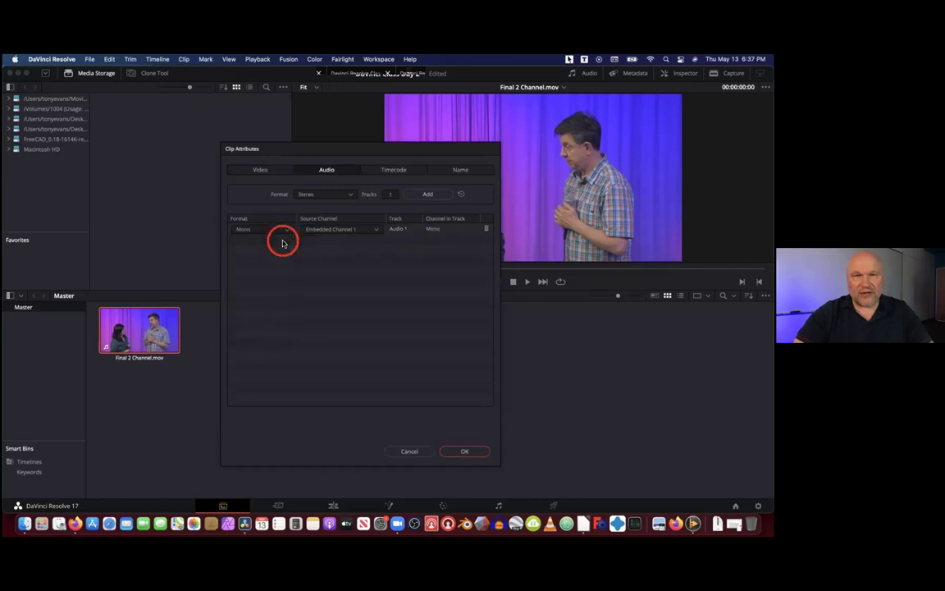
# Add a second Mono audio track fed from Embedded Channel 2
pyautogui.click(434, 195)
pyautogui.click(289, 245)
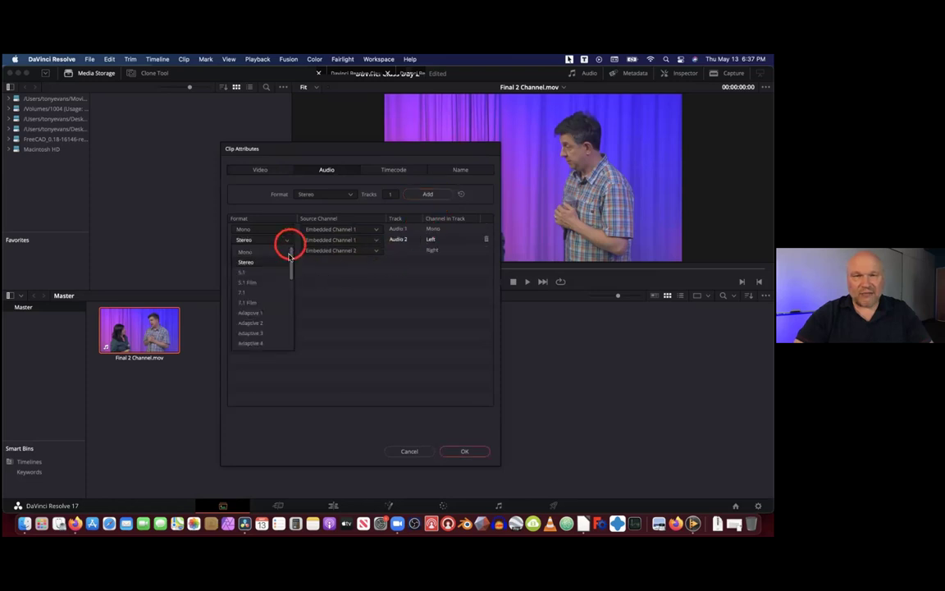
pyautogui.click(287, 254)
pyautogui.click(363, 240)
pyautogui.click(363, 268)
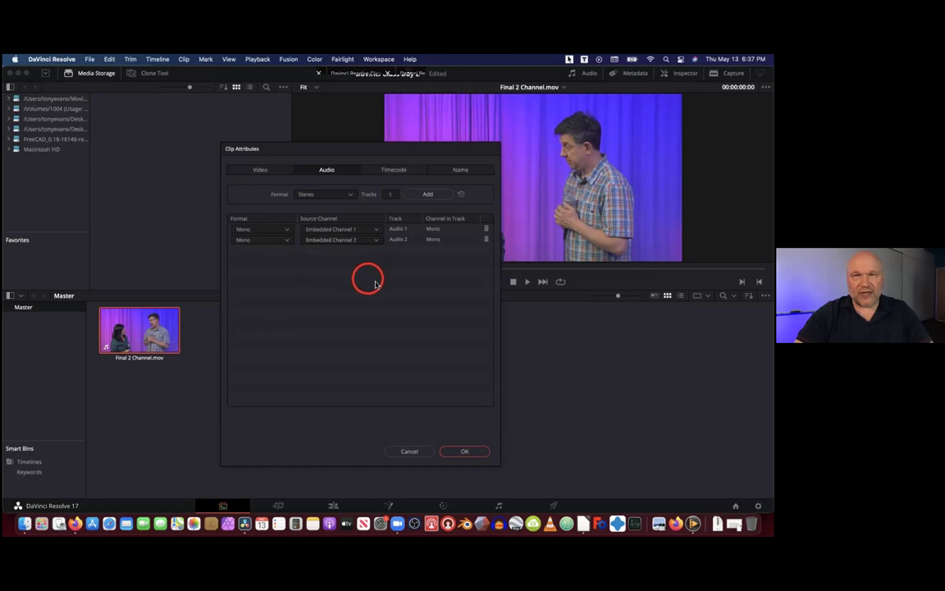
# Move the Clip Attributes dialog aside and apply the two mono track layout
pyautogui.moveTo(442, 157); pyautogui.dragTo(351, 168)
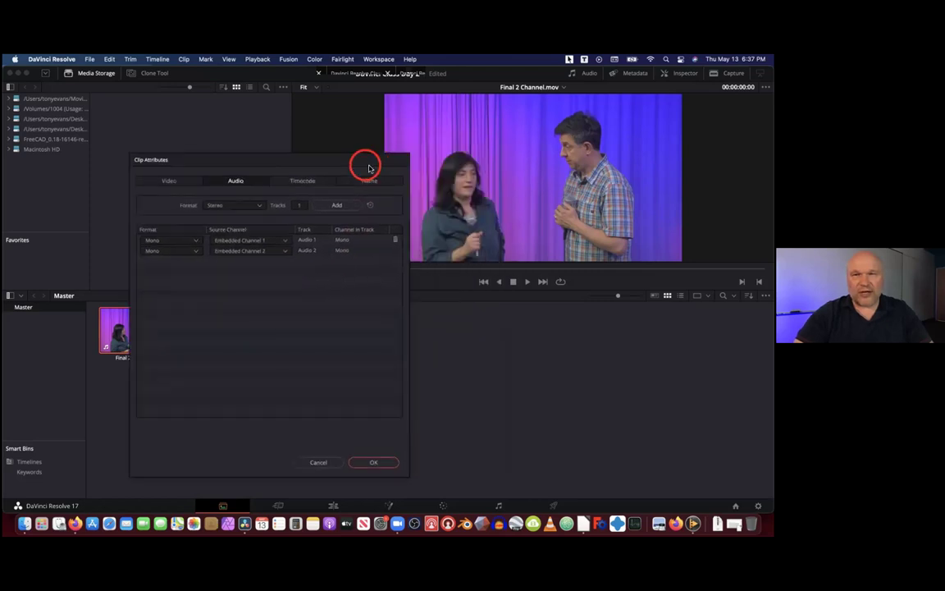
pyautogui.click(465, 221)
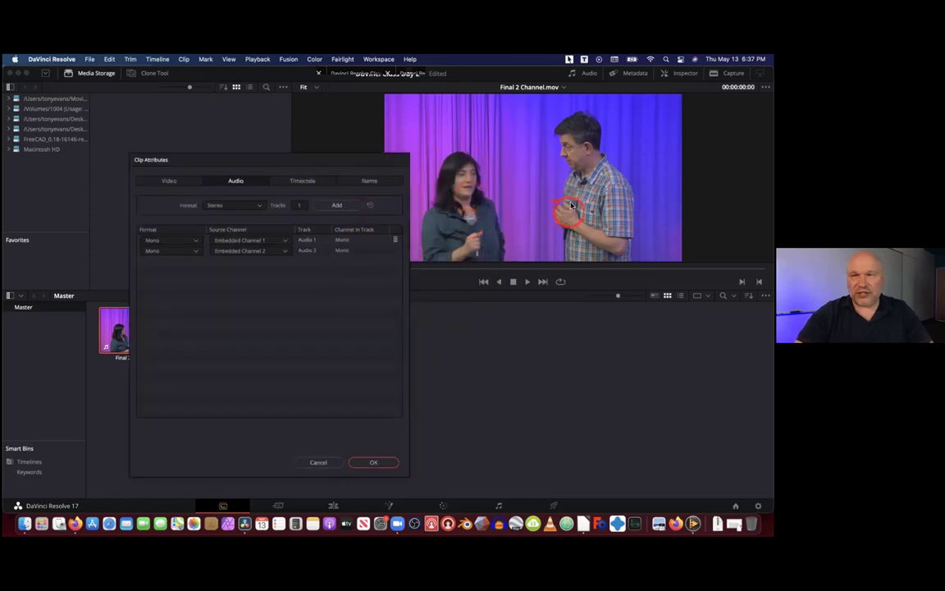
pyautogui.click(516, 243)
pyautogui.moveTo(353, 308)
pyautogui.mouseDown()
pyautogui.moveTo(312, 311)
pyautogui.moveTo(346, 329)
pyautogui.moveTo(327, 347)
pyautogui.mouseUp()
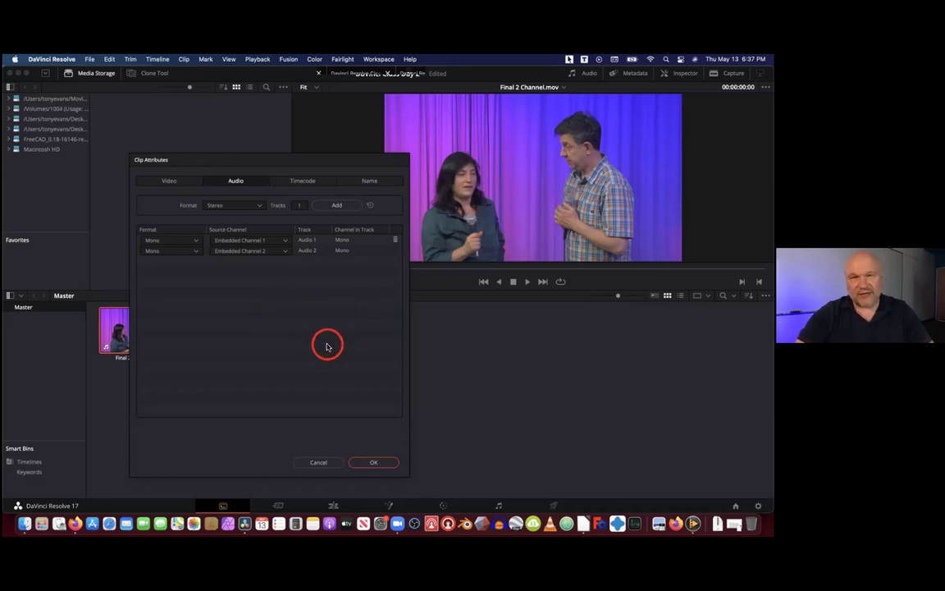
pyautogui.click(380, 463)
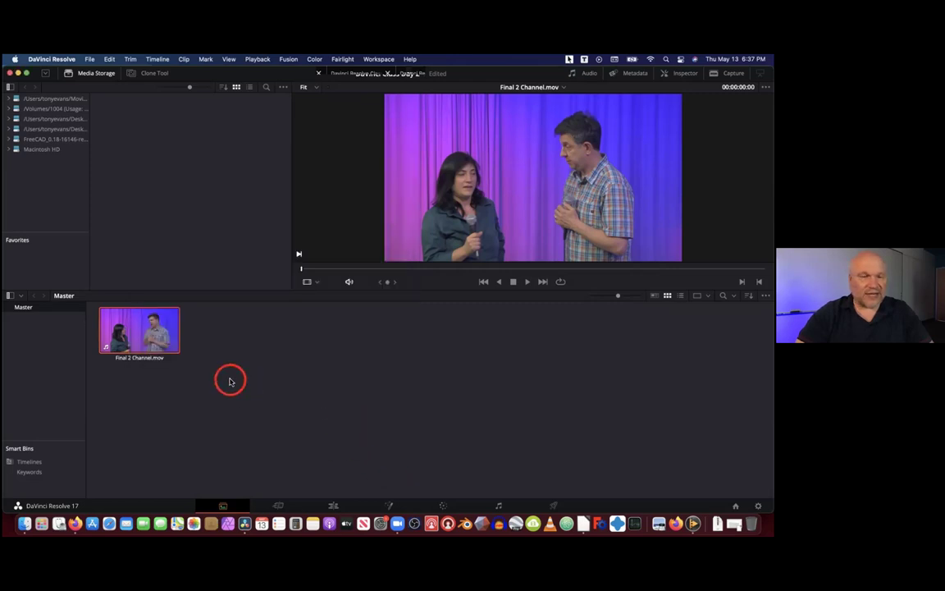
# Build a timeline called 'Emily & John' from the interview clip and open it
pyautogui.rightClick(152, 334)
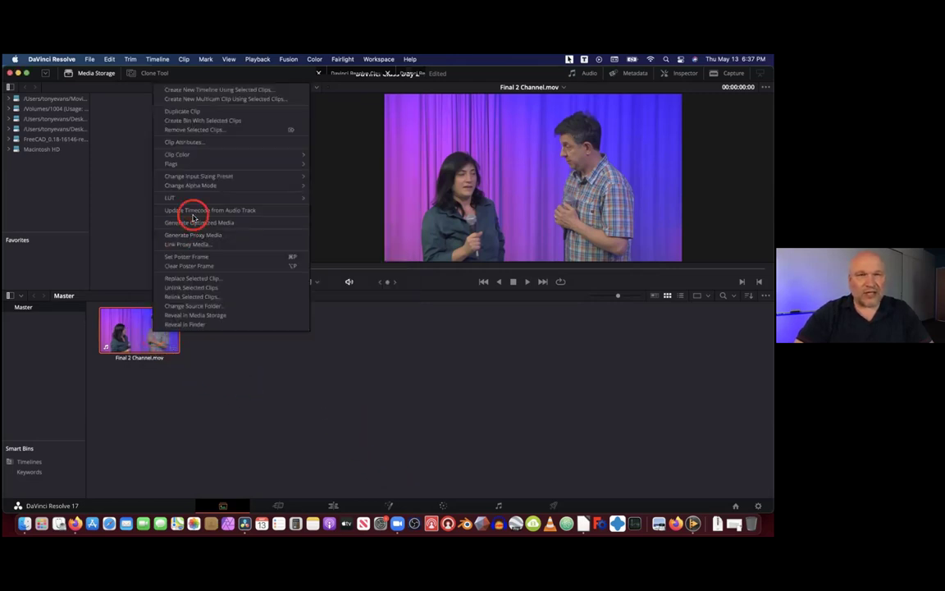
pyautogui.click(220, 90)
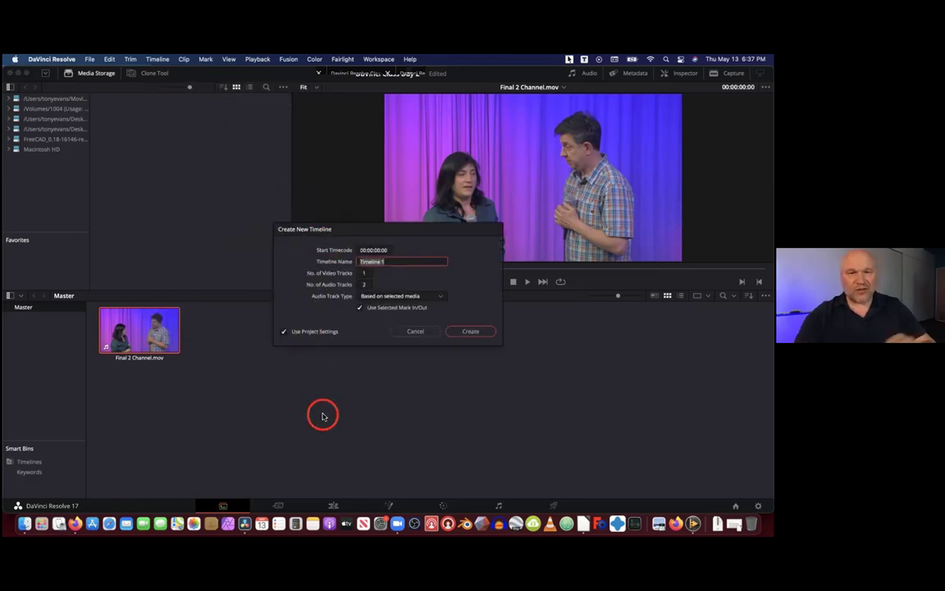
pyautogui.write('Emily')
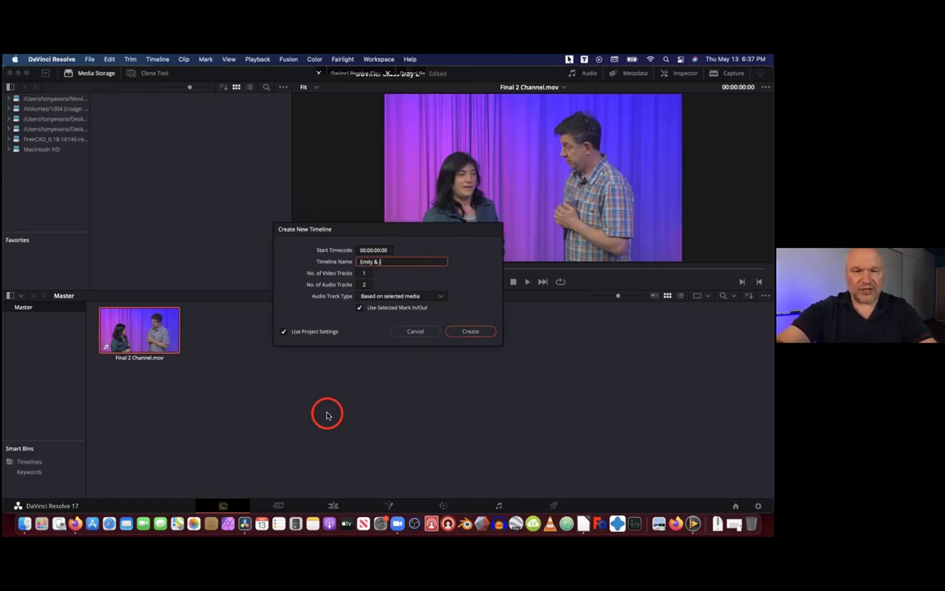
pyautogui.write(' & John')
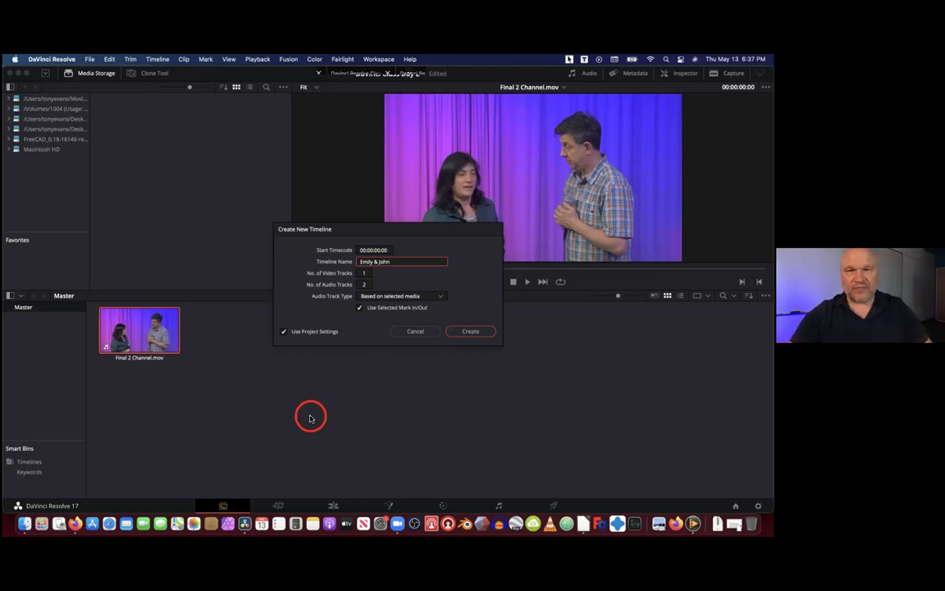
pyautogui.click(472, 331)
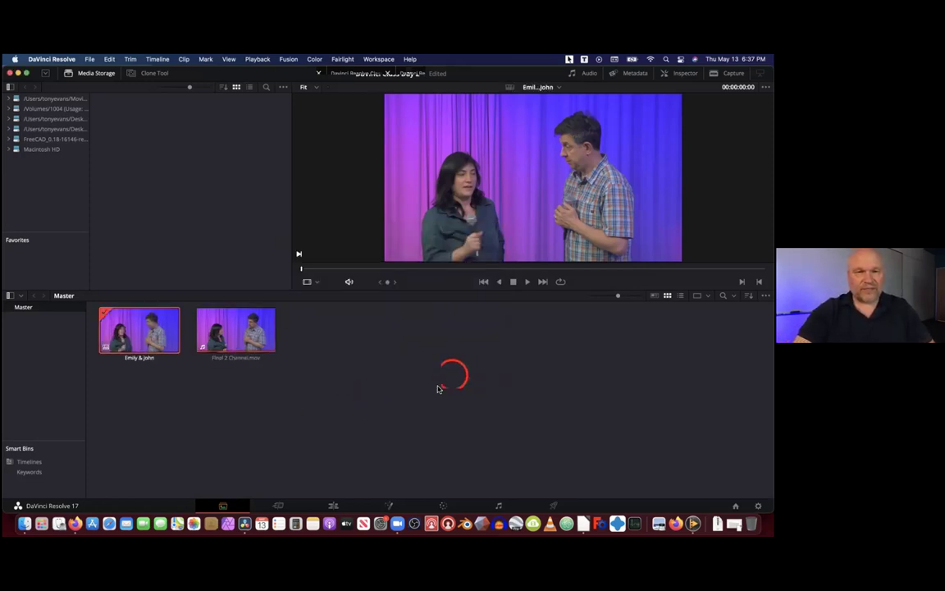
pyautogui.doubleClick(164, 349)
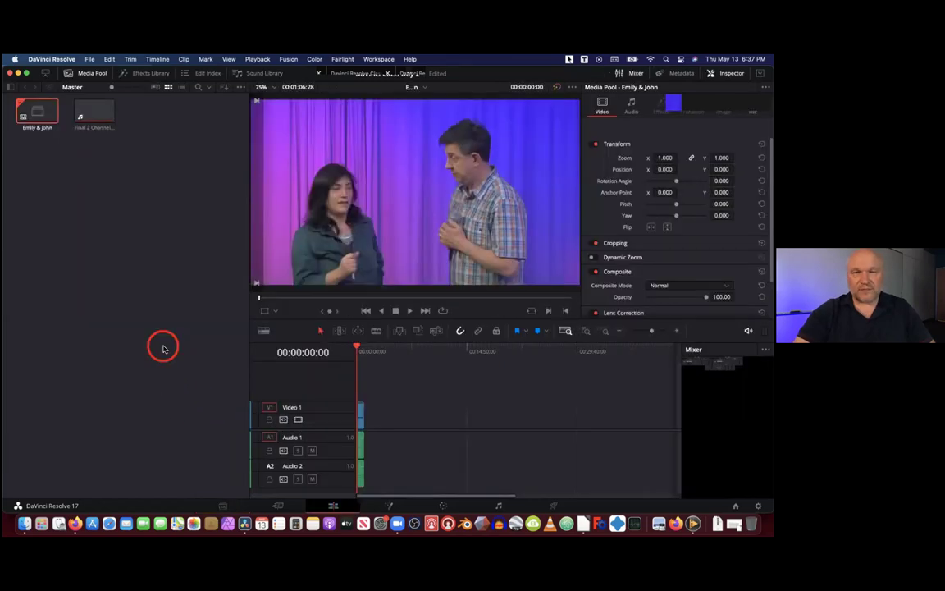
pyautogui.click(96, 74)
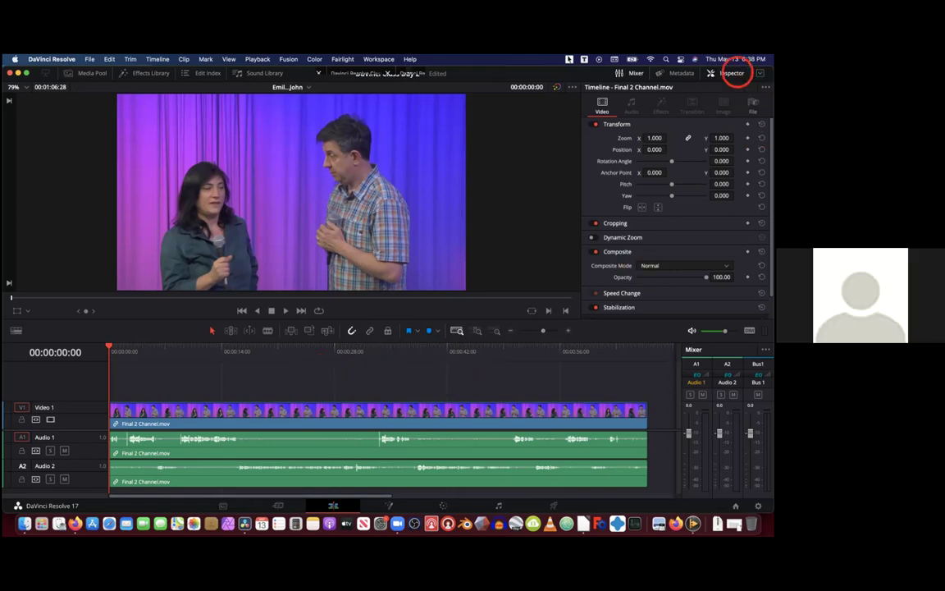
pyautogui.click(732, 73)
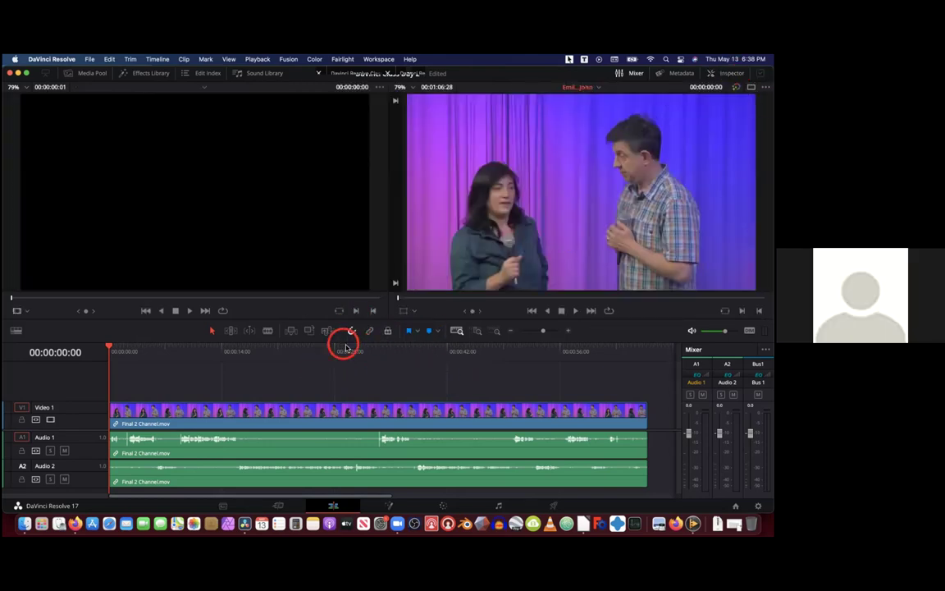
pyautogui.moveTo(111, 348); pyautogui.dragTo(247, 371)
pyautogui.moveTo(245, 371); pyautogui.dragTo(211, 358)
pyautogui.click(263, 468)
pyautogui.press('space')
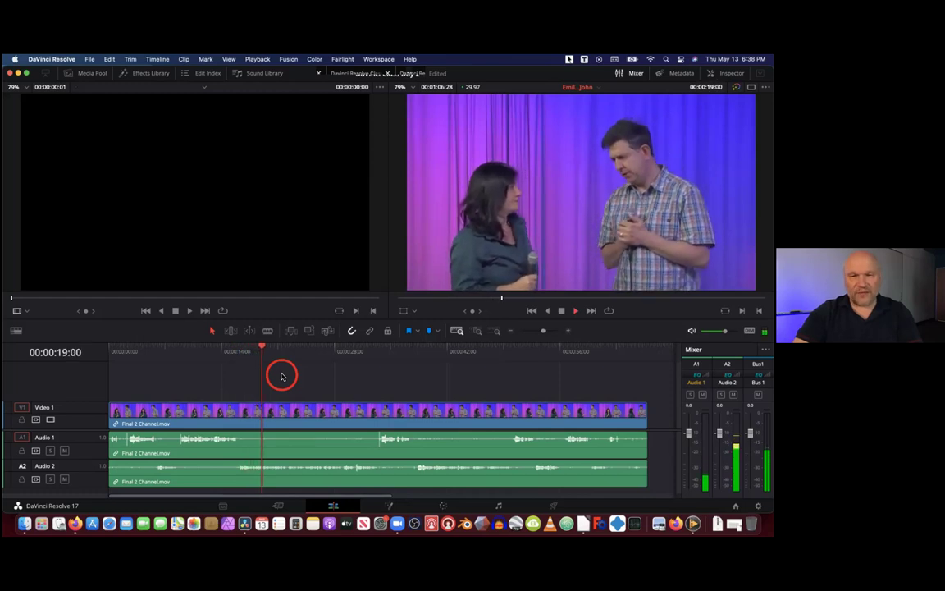
pyautogui.press('space')
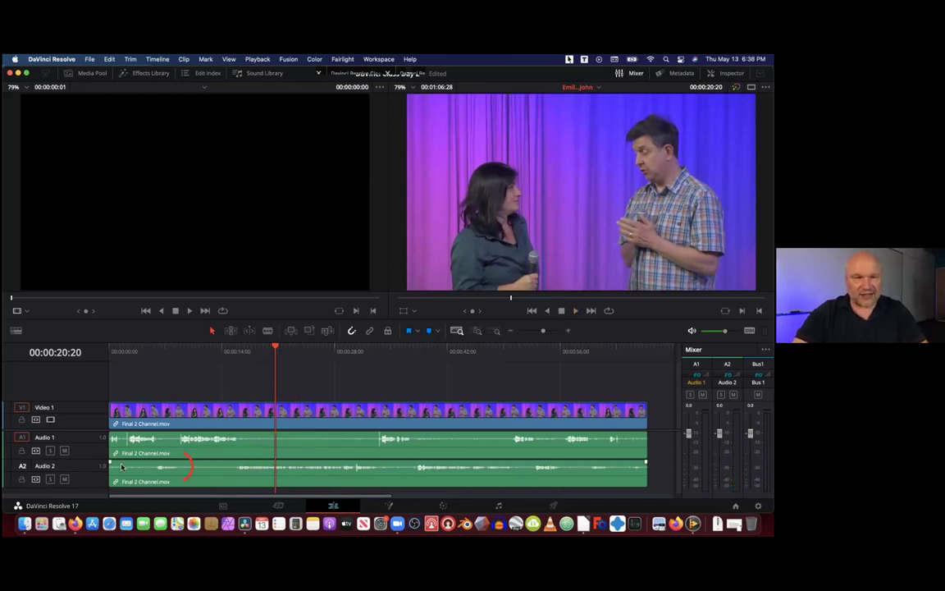
# Enlarge the Audio 1 and Audio 2 track heights
pyautogui.scroll(-1, 90, 419)
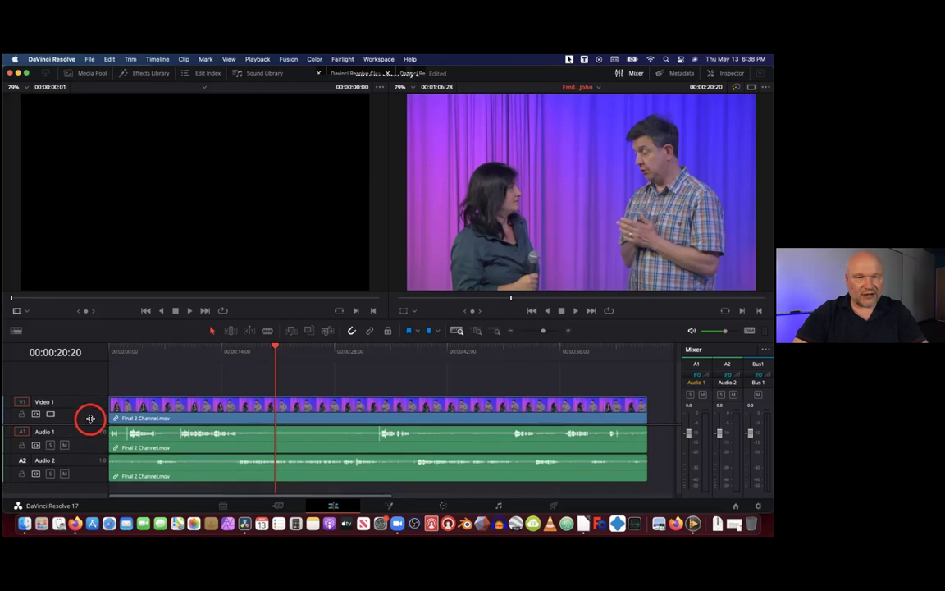
pyautogui.scroll(-3, 90, 419)
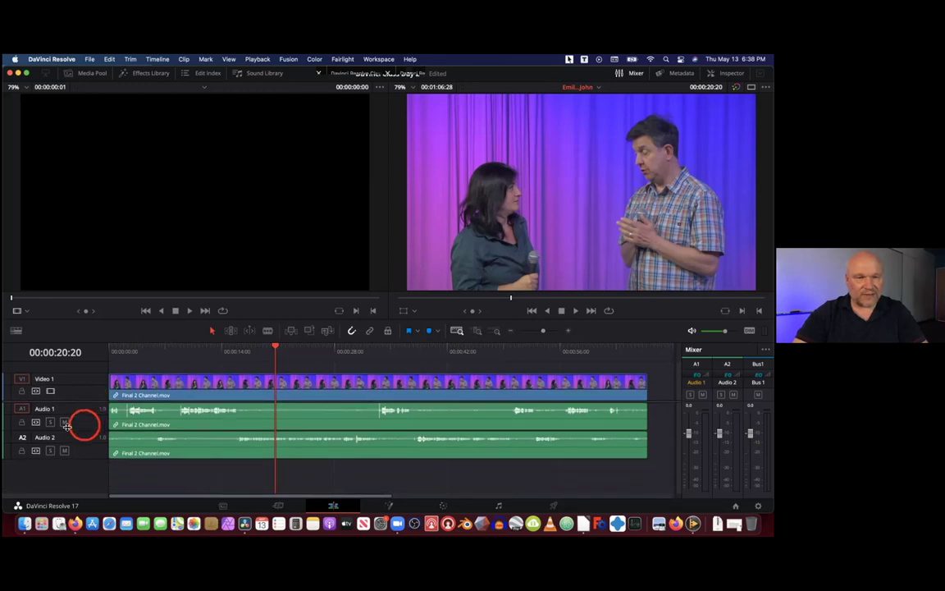
pyautogui.moveTo(89, 434); pyautogui.dragTo(83, 480)
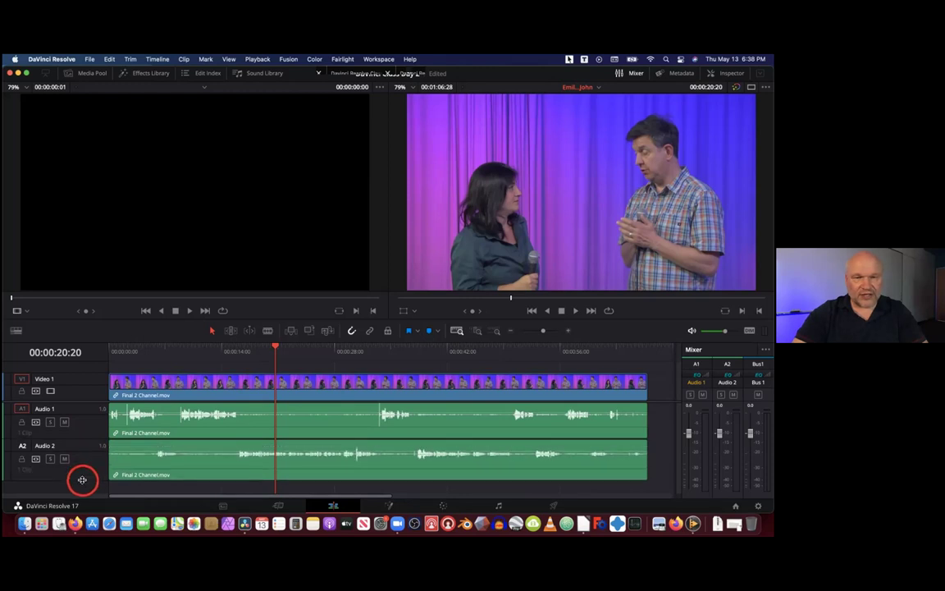
pyautogui.moveTo(88, 438); pyautogui.dragTo(88, 442)
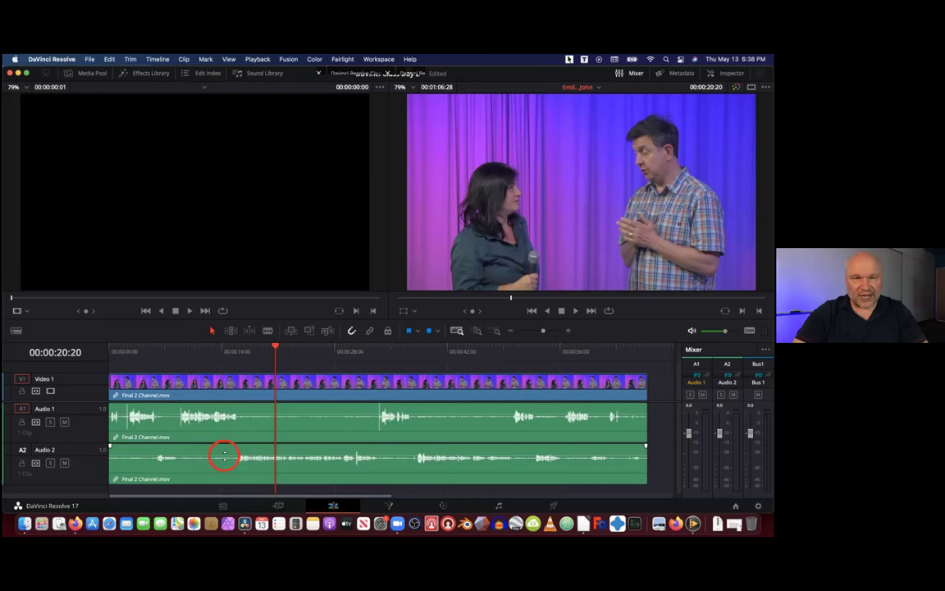
# Raise the Audio 2 clip's volume line and replay from about 14 seconds to check it
pyautogui.moveTo(224, 453); pyautogui.dragTo(223, 451)
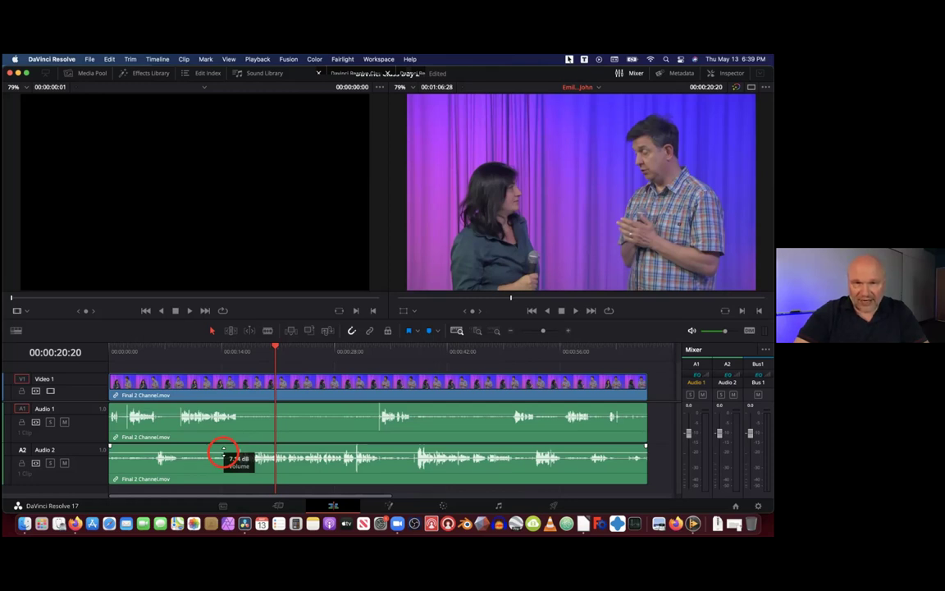
pyautogui.moveTo(223, 450); pyautogui.dragTo(224, 439)
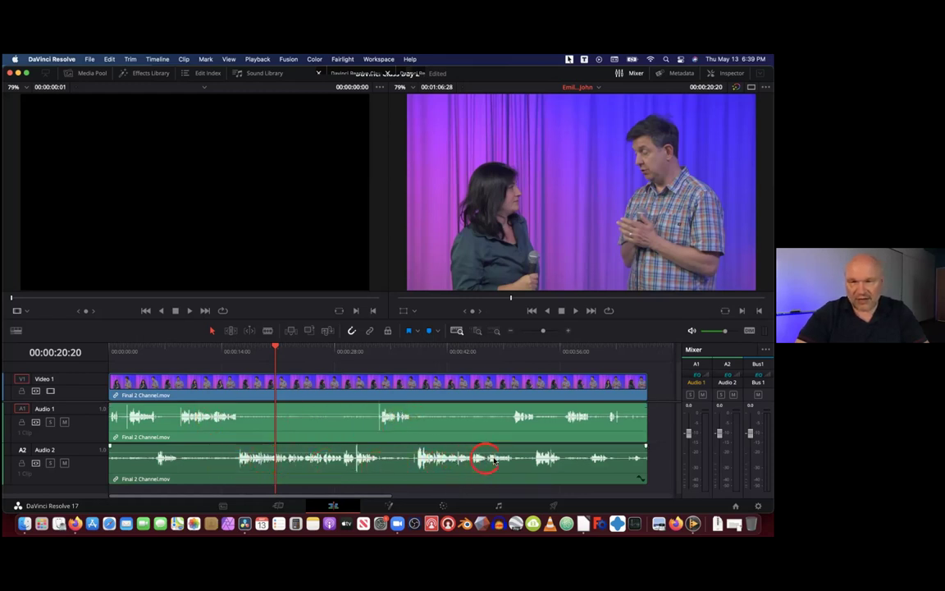
pyautogui.moveTo(232, 355)
pyautogui.mouseDown()
pyautogui.moveTo(219, 354)
pyautogui.moveTo(228, 361)
pyautogui.mouseUp()
pyautogui.press('space')
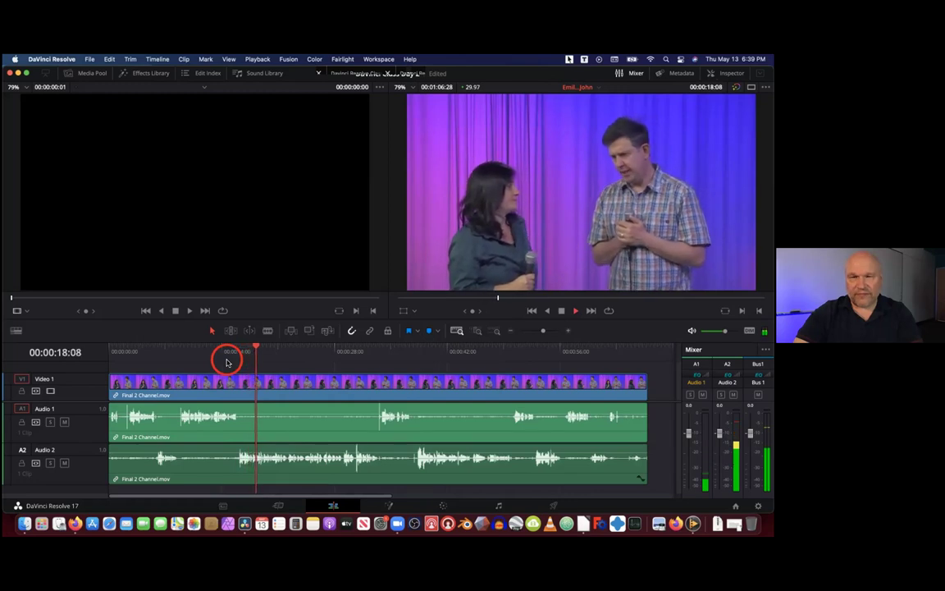
pyautogui.moveTo(228, 359); pyautogui.dragTo(207, 351)
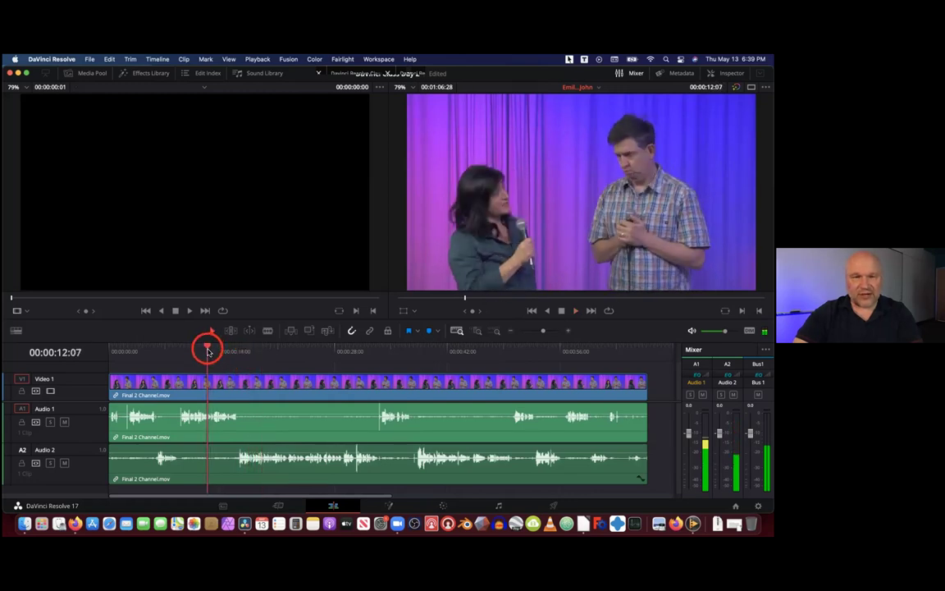
pyautogui.moveTo(723, 436)
pyautogui.mouseDown()
pyautogui.moveTo(698, 433)
pyautogui.moveTo(734, 434)
pyautogui.moveTo(730, 425)
pyautogui.moveTo(734, 437)
pyautogui.mouseUp()
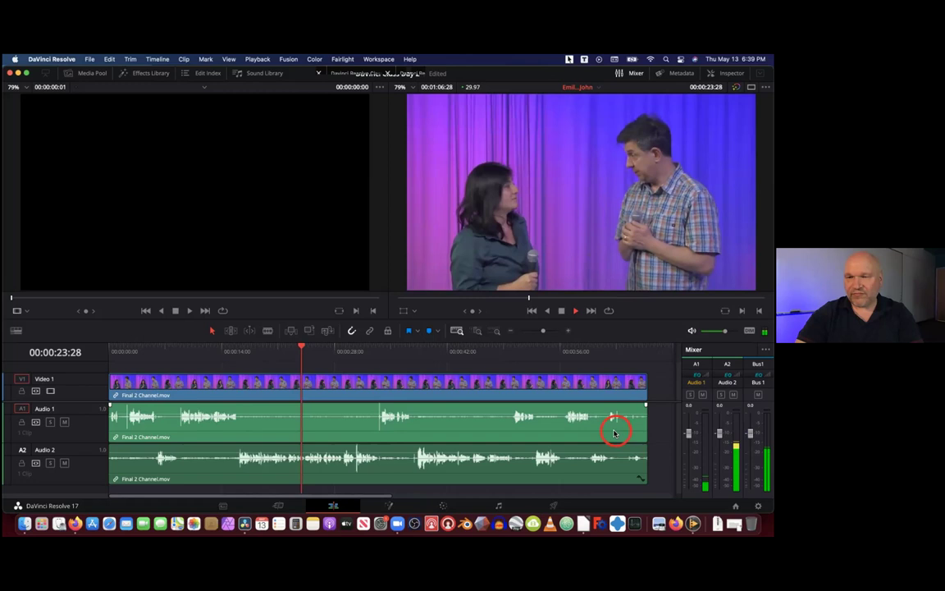
pyautogui.click(690, 437)
pyautogui.moveTo(690, 439); pyautogui.dragTo(717, 440)
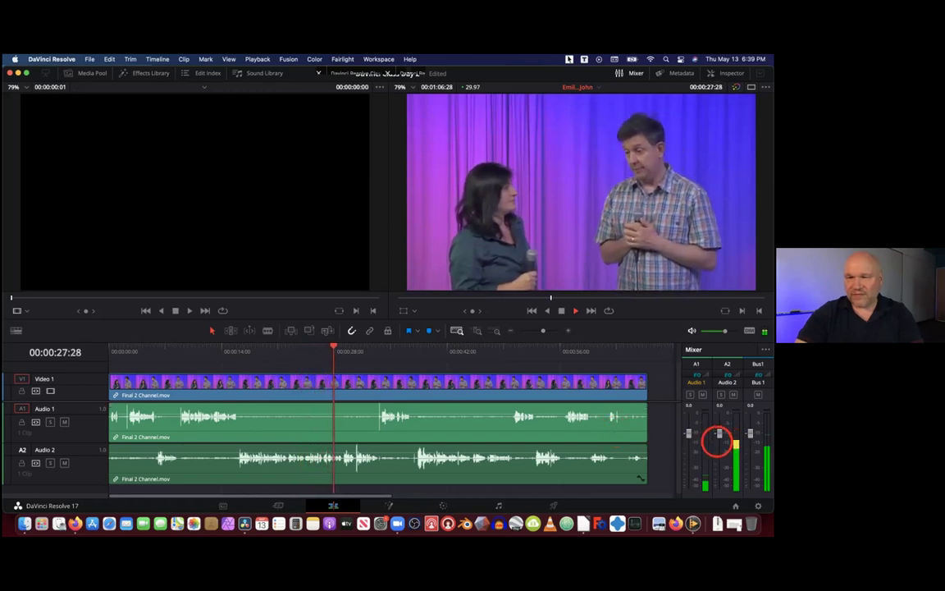
pyautogui.press('space')
pyautogui.click(605, 430)
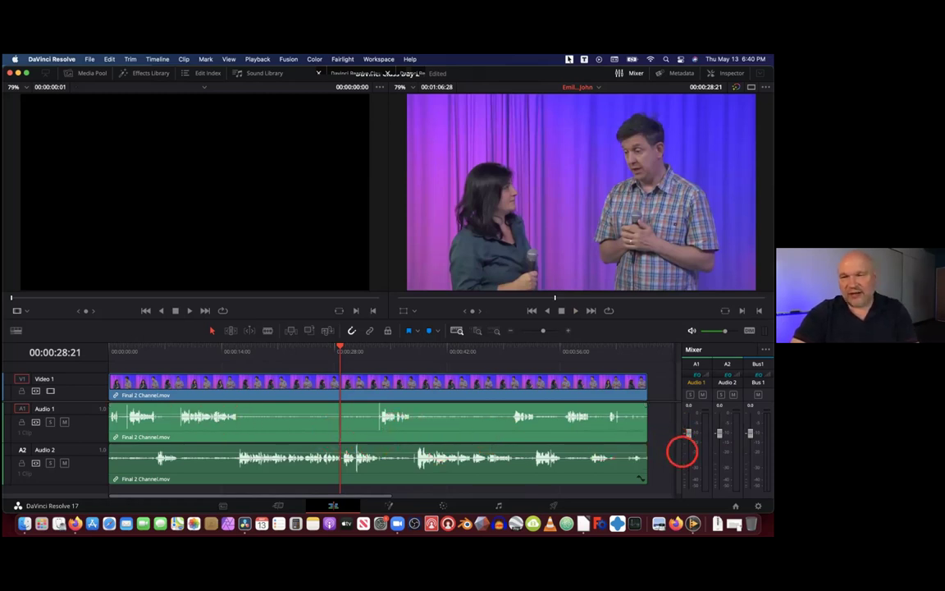
pyautogui.press('space')
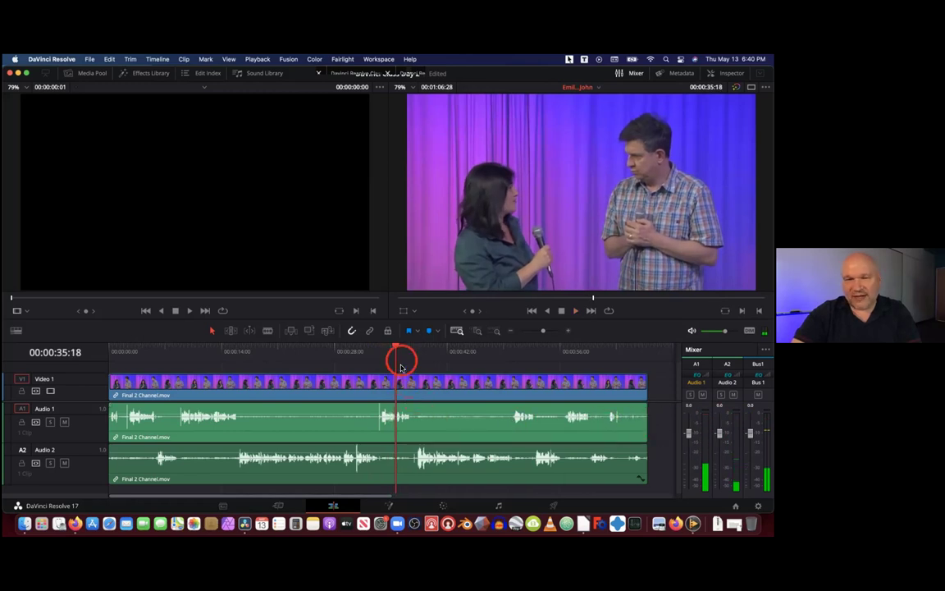
pyautogui.moveTo(399, 352); pyautogui.dragTo(377, 353)
pyautogui.click(376, 423)
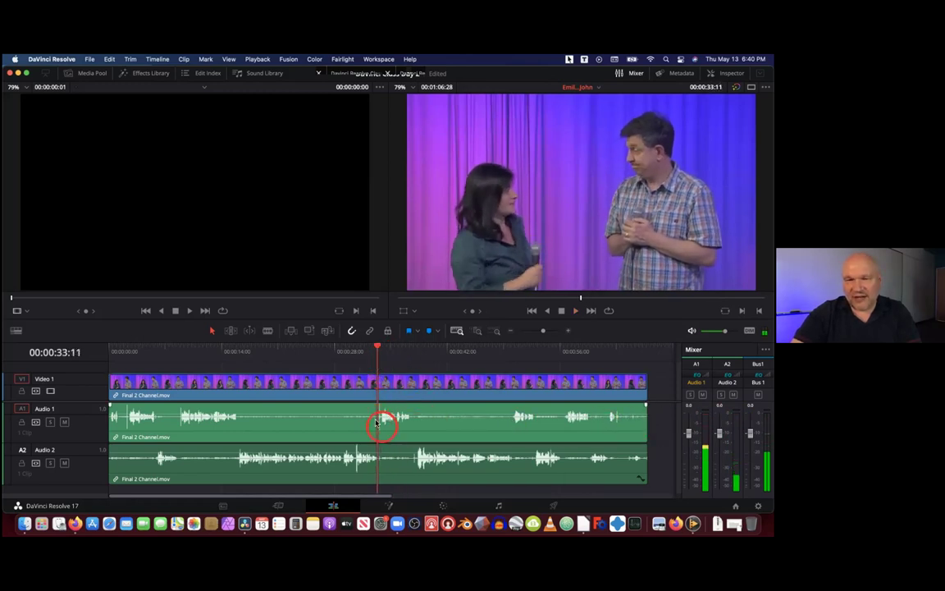
pyautogui.click(377, 351)
pyautogui.press('space')
pyautogui.press('space')
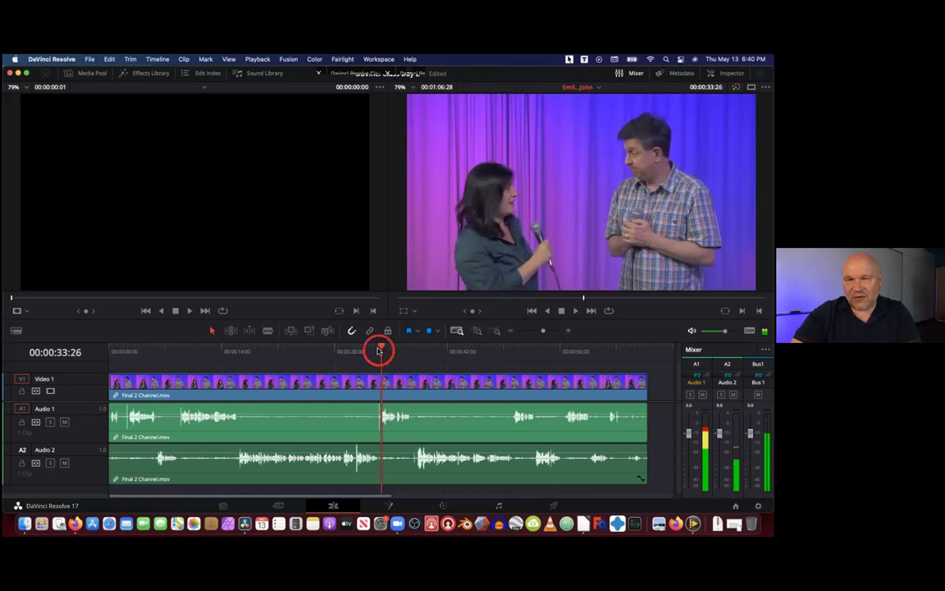
pyautogui.moveTo(379, 348); pyautogui.dragTo(122, 363)
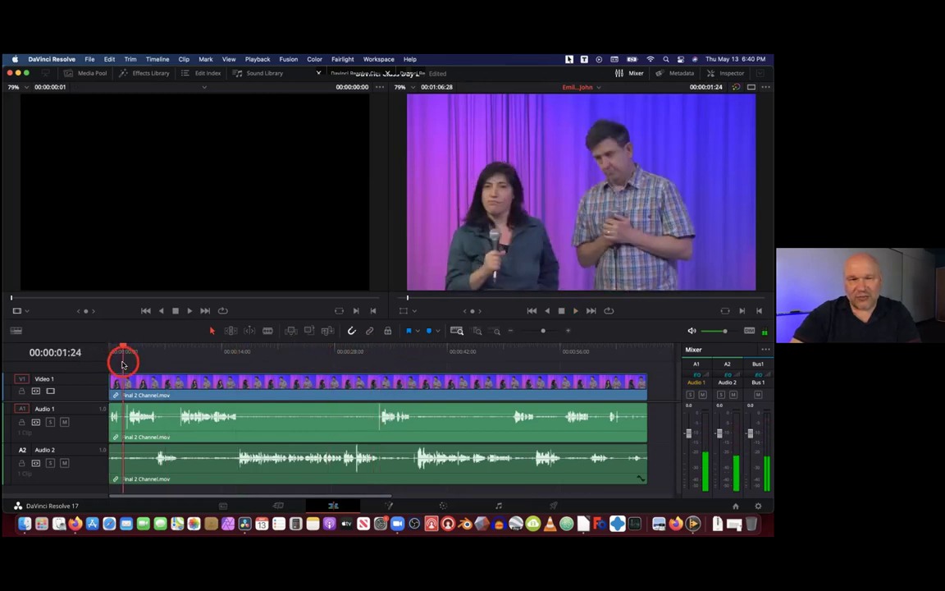
pyautogui.click(183, 381)
pyautogui.press('space')
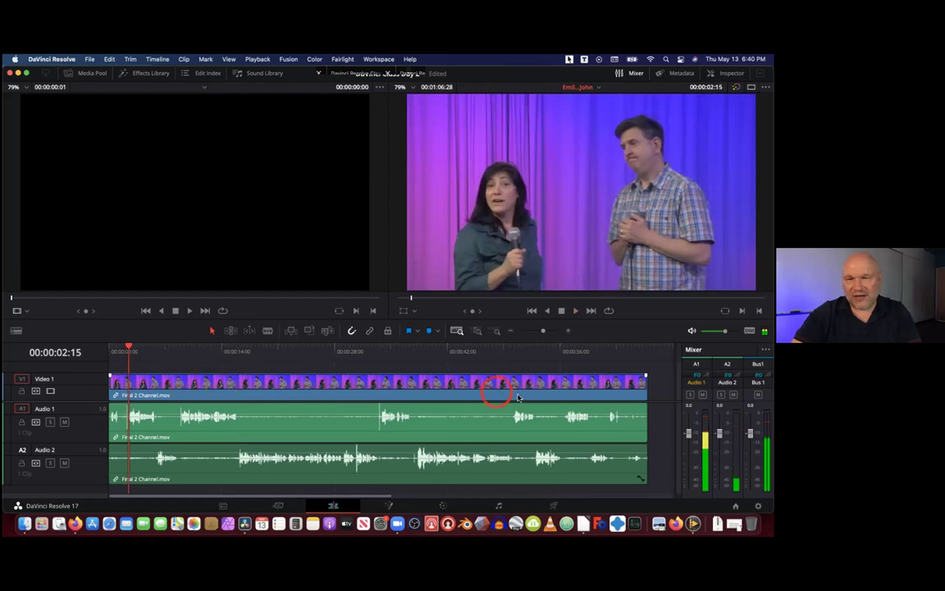
pyautogui.click(339, 452)
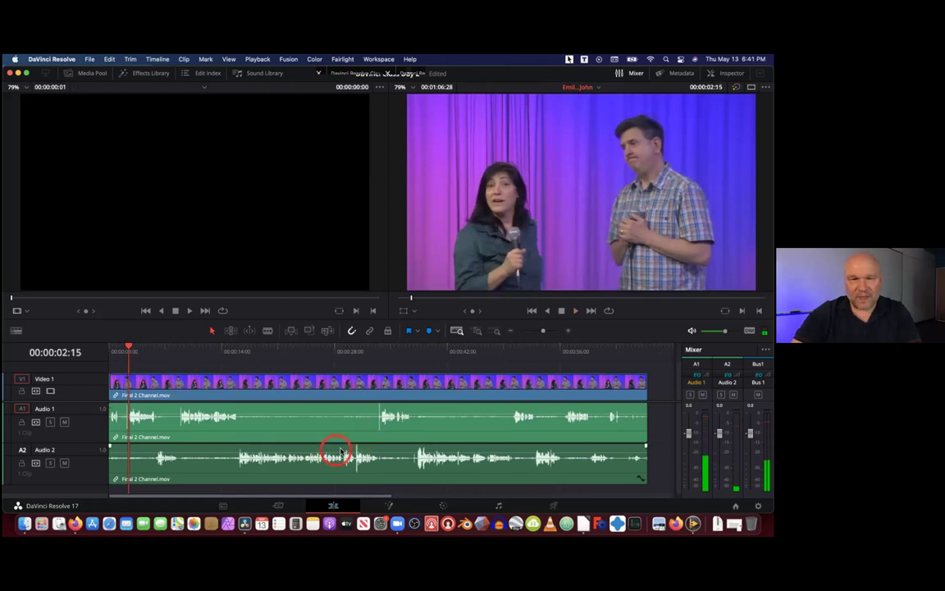
pyautogui.click(356, 351)
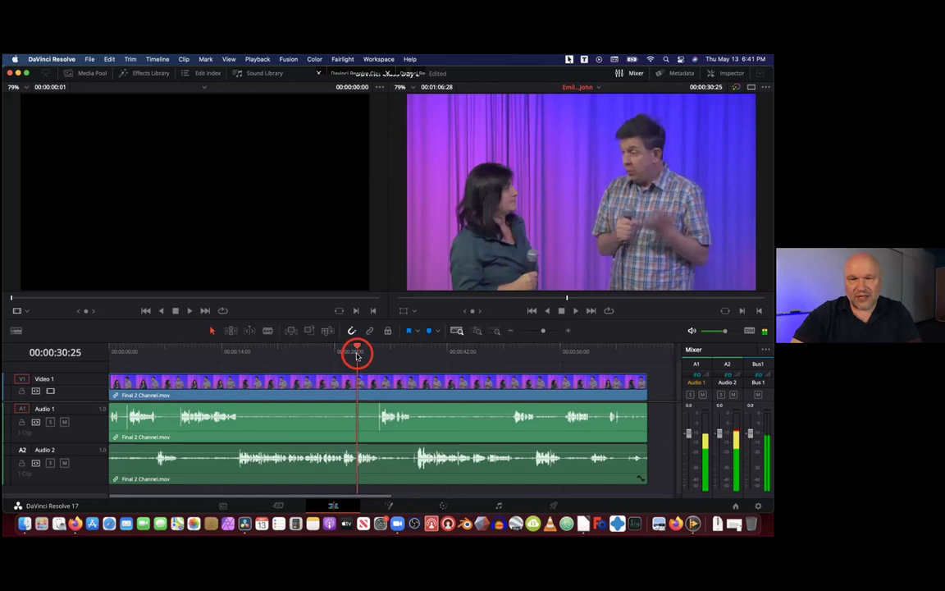
pyautogui.press('space')
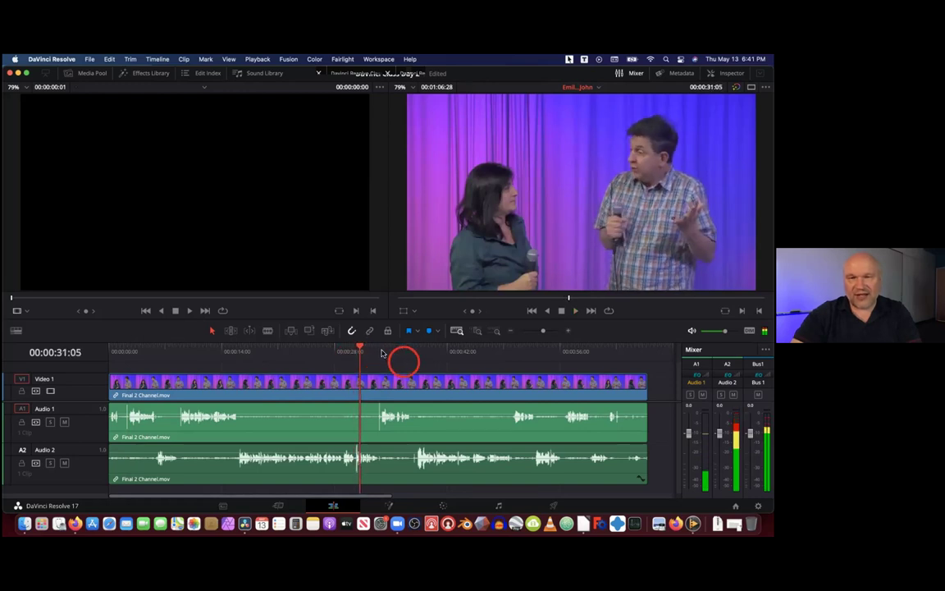
pyautogui.click(424, 352)
pyautogui.click(517, 353)
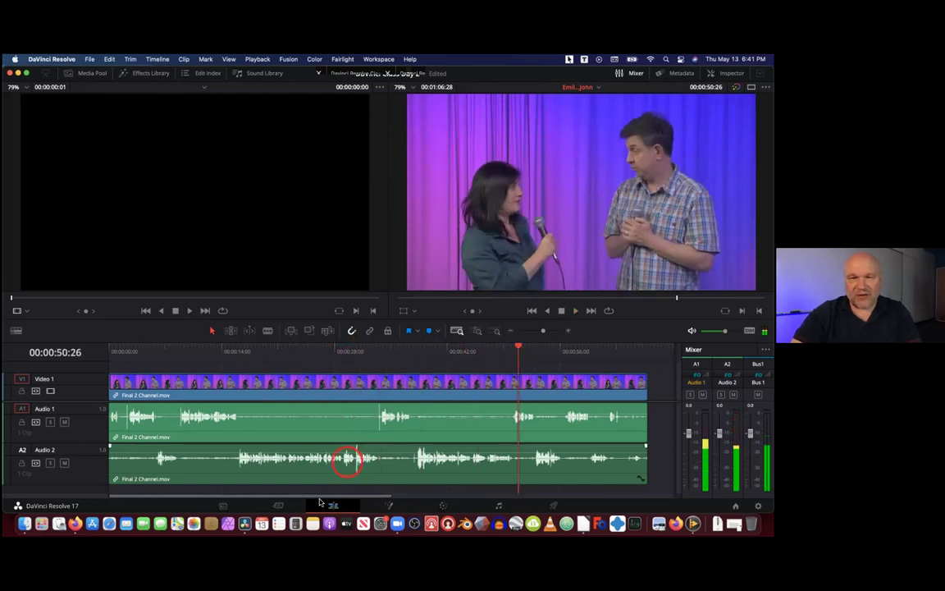
pyautogui.moveTo(326, 498); pyautogui.dragTo(424, 498)
pyautogui.moveTo(324, 350); pyautogui.dragTo(352, 350)
pyautogui.press('space')
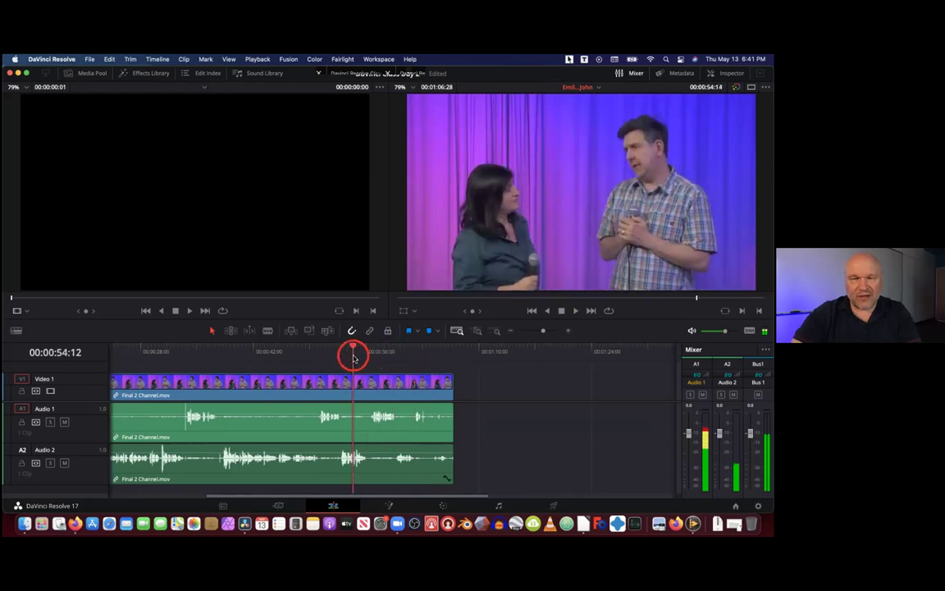
pyautogui.moveTo(310, 493); pyautogui.dragTo(182, 493)
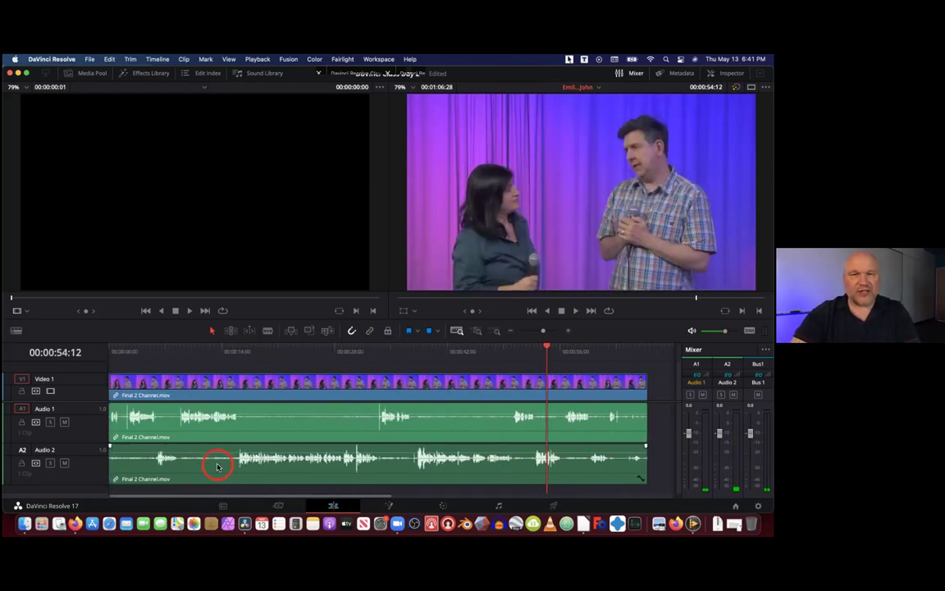
pyautogui.click(246, 427)
pyautogui.click(172, 353)
pyautogui.click(127, 353)
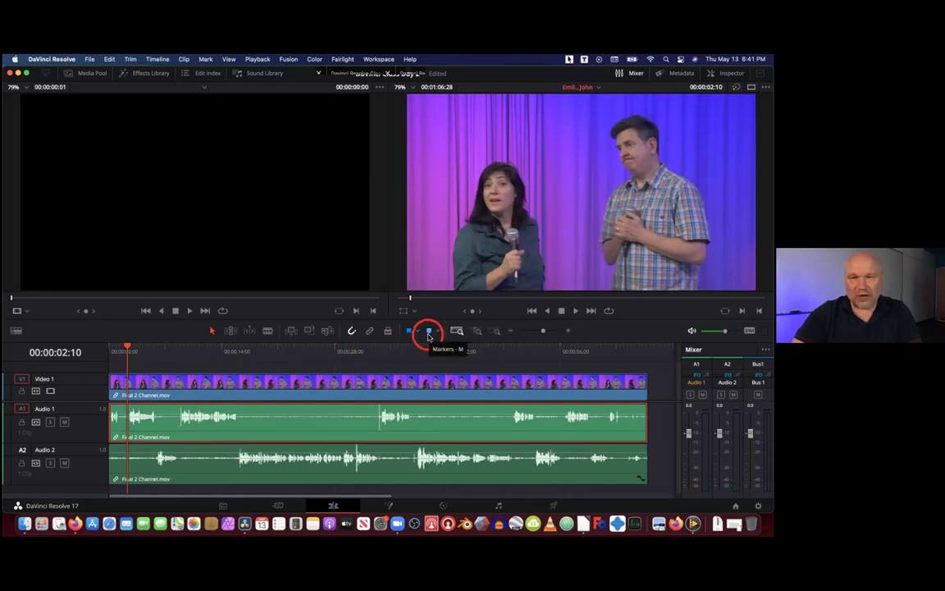
pyautogui.click(429, 332)
pyautogui.moveTo(181, 346); pyautogui.dragTo(180, 348)
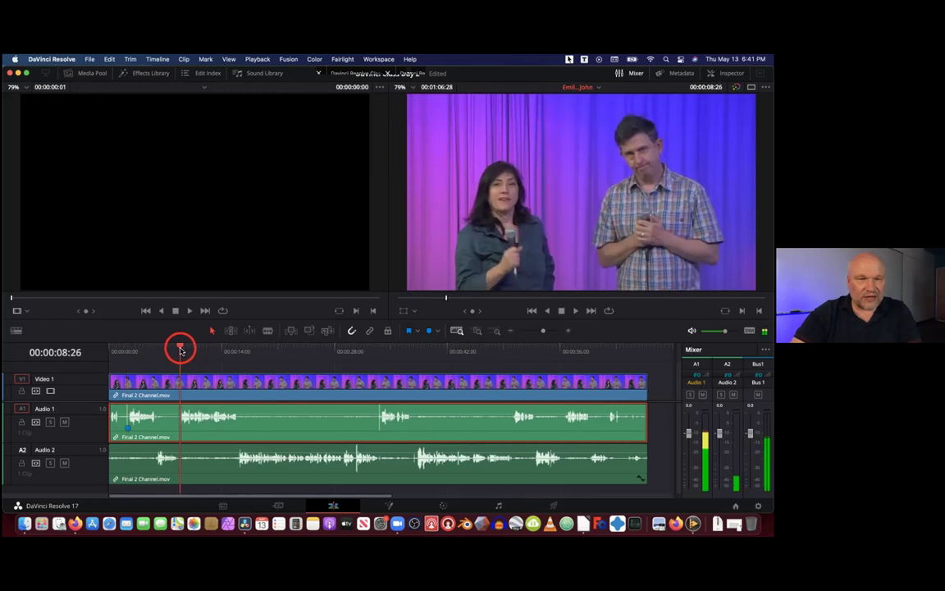
pyautogui.click(430, 337)
pyautogui.moveTo(185, 355)
pyautogui.mouseDown()
pyautogui.moveTo(311, 358)
pyautogui.moveTo(381, 374)
pyautogui.mouseUp()
pyautogui.click(433, 335)
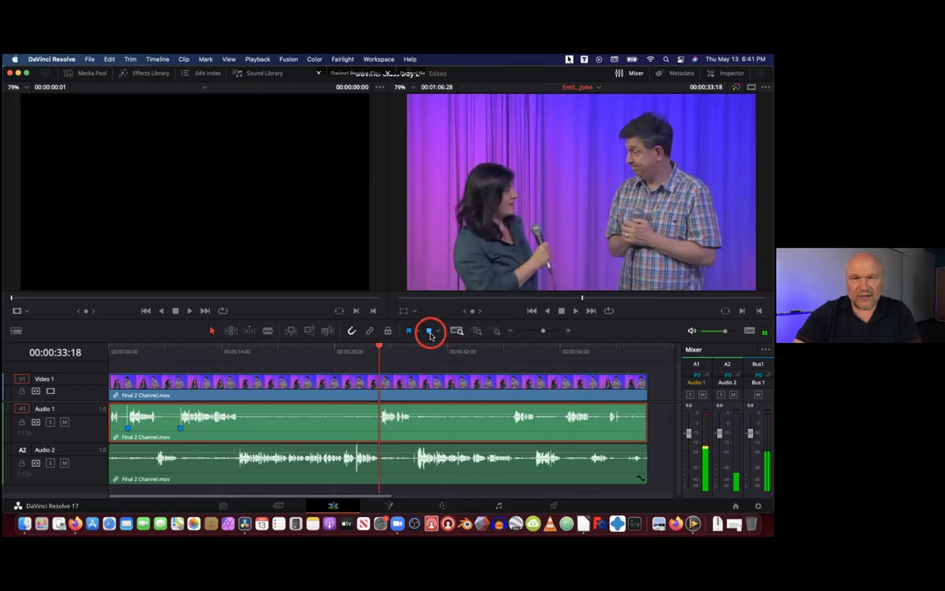
pyautogui.moveTo(381, 343); pyautogui.dragTo(407, 355)
pyautogui.moveTo(470, 361); pyautogui.dragTo(617, 380)
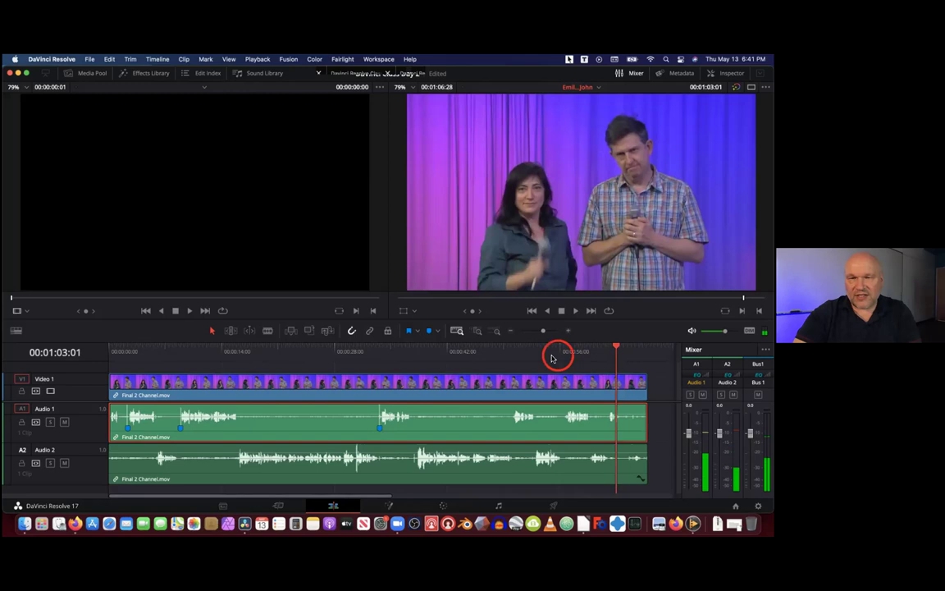
pyautogui.click(432, 332)
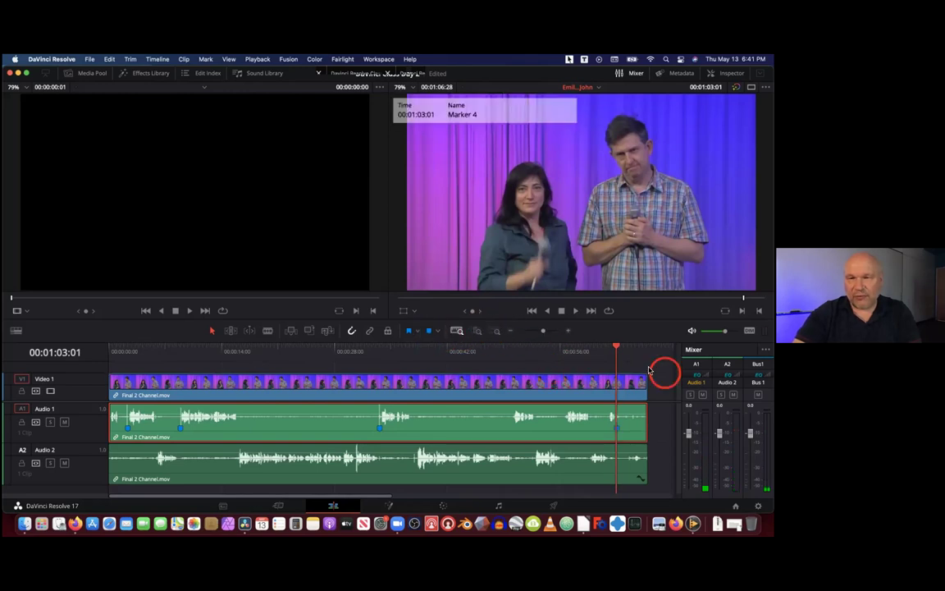
pyautogui.click(556, 361)
pyautogui.moveTo(555, 361); pyautogui.dragTo(233, 398)
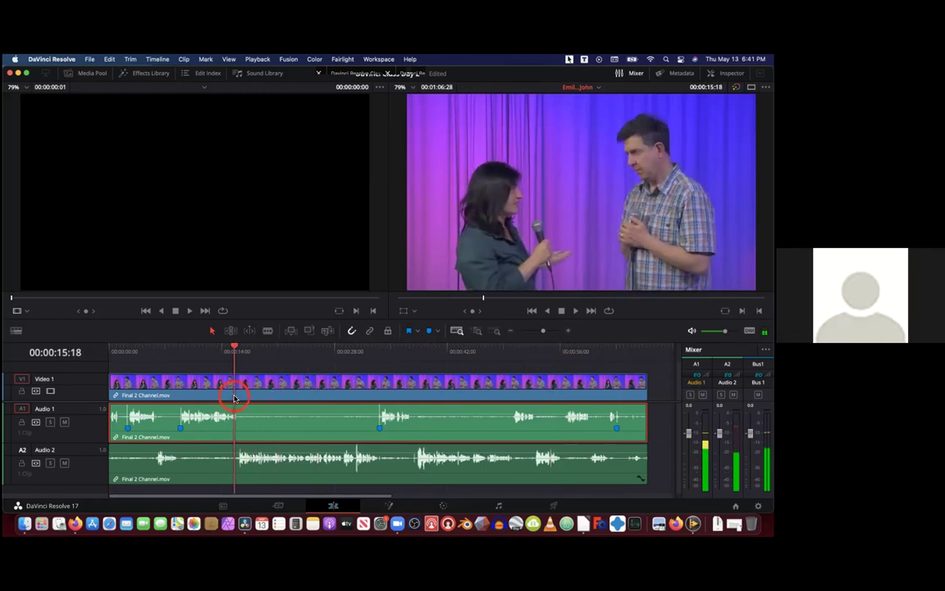
pyautogui.click(410, 333)
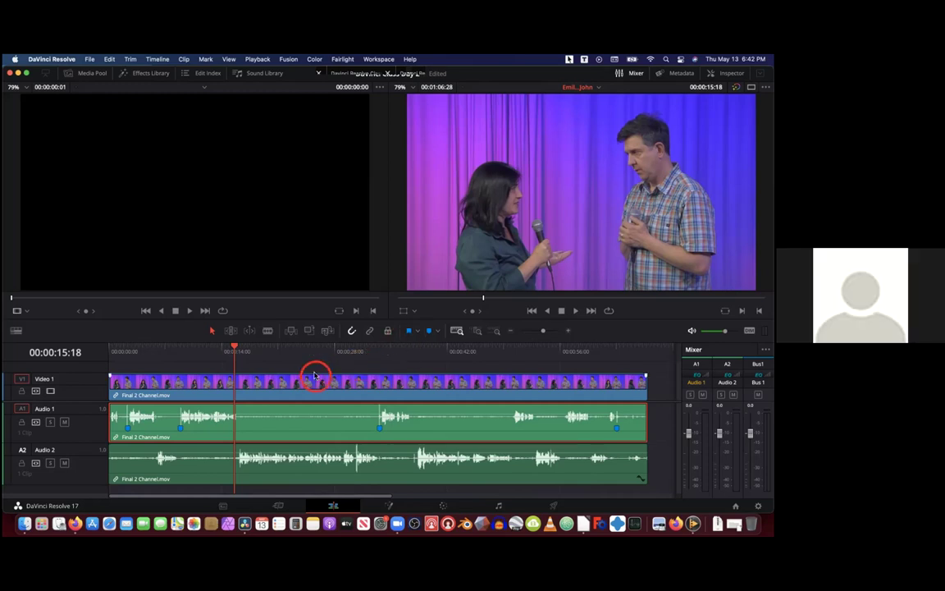
pyautogui.moveTo(240, 353); pyautogui.dragTo(416, 383)
pyautogui.press('space')
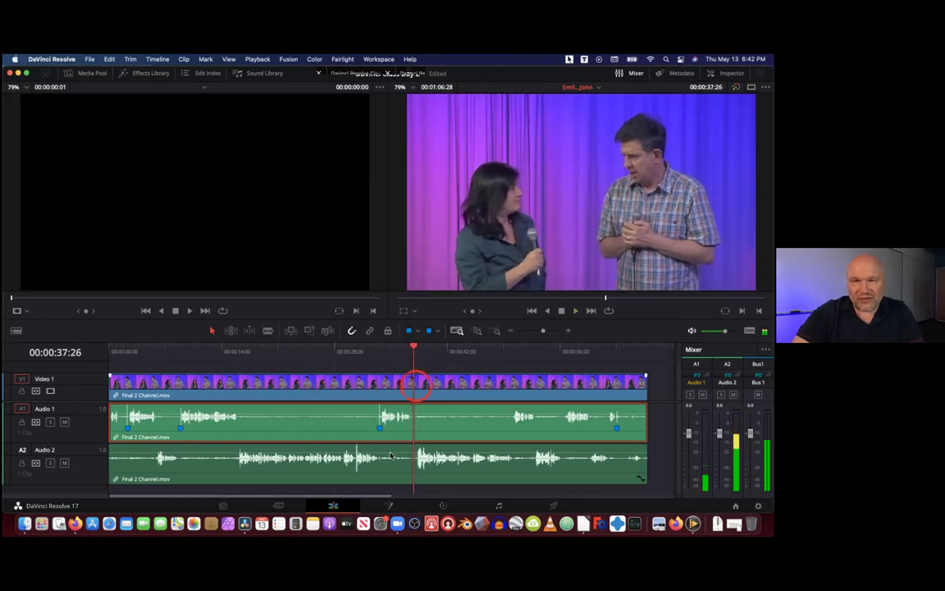
# Place a marker on the Audio 2 clip at 00:00:37:26 and play from it
pyautogui.click(396, 470)
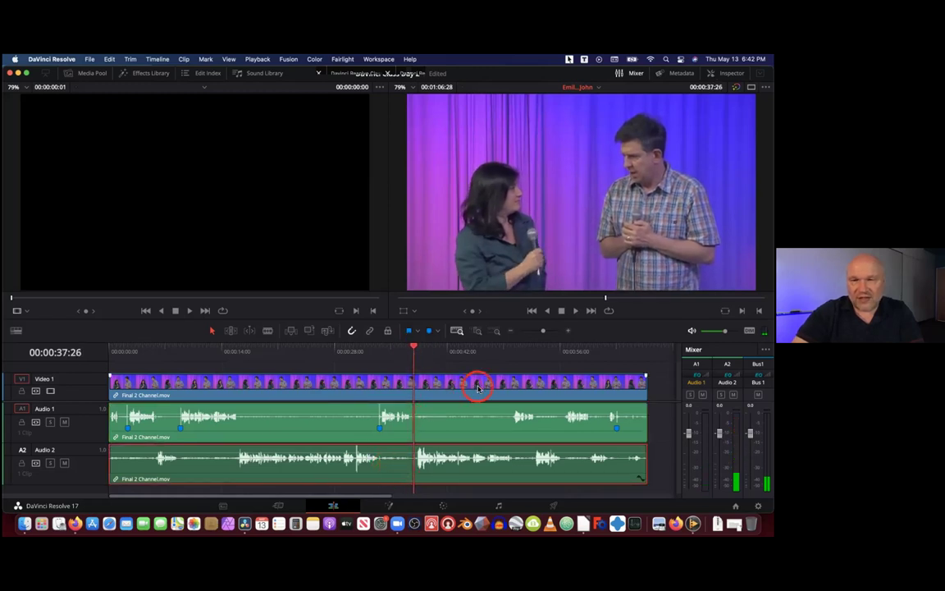
pyautogui.click(429, 332)
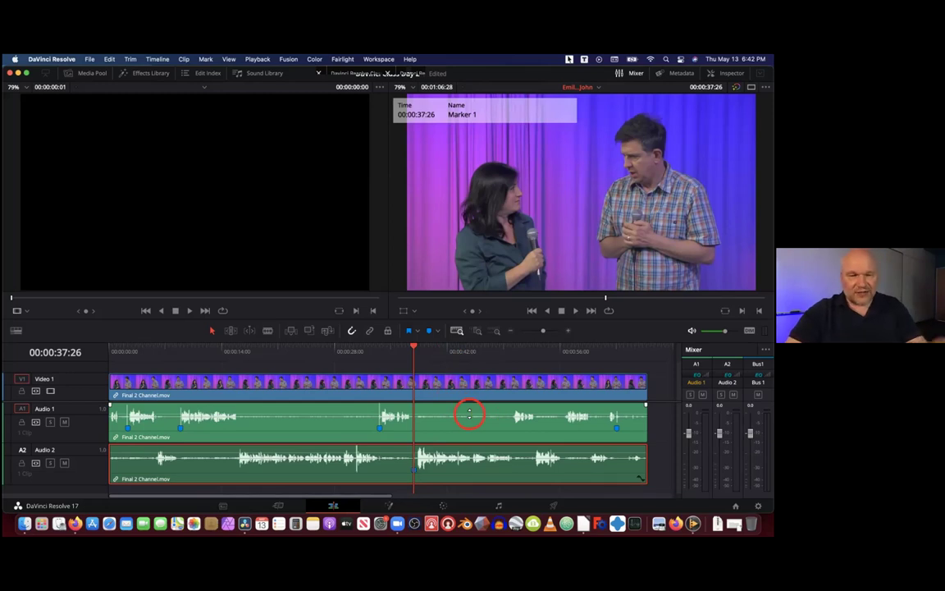
pyautogui.press('space')
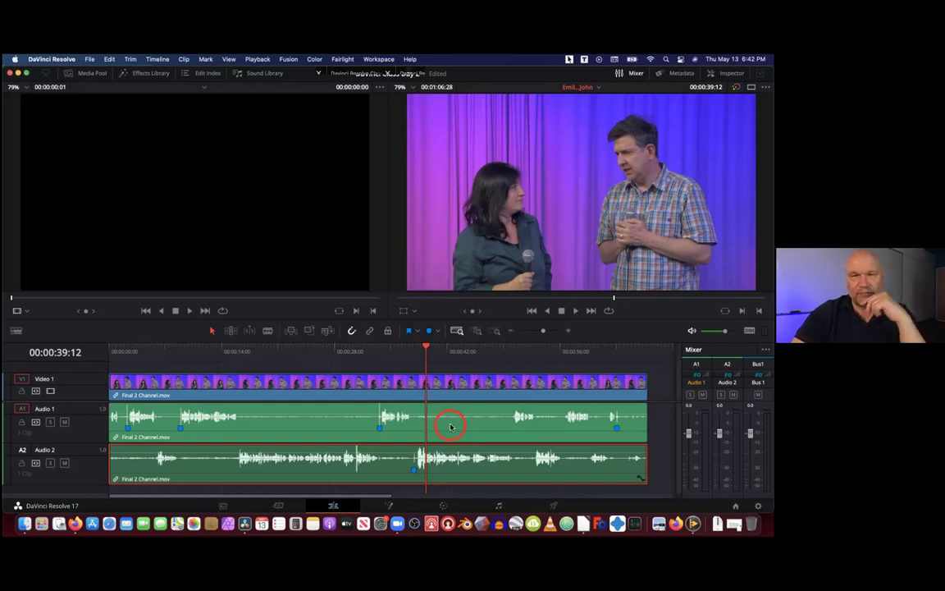
# On the Fairlight page, enlarge the audio lanes and fit the whole clip in view
pyautogui.click(500, 506)
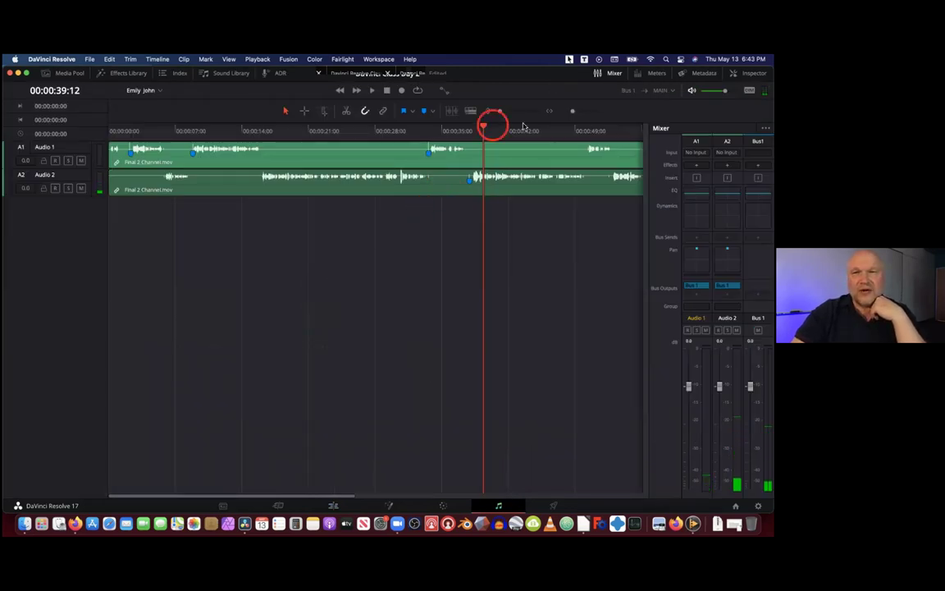
pyautogui.moveTo(502, 114); pyautogui.dragTo(513, 113)
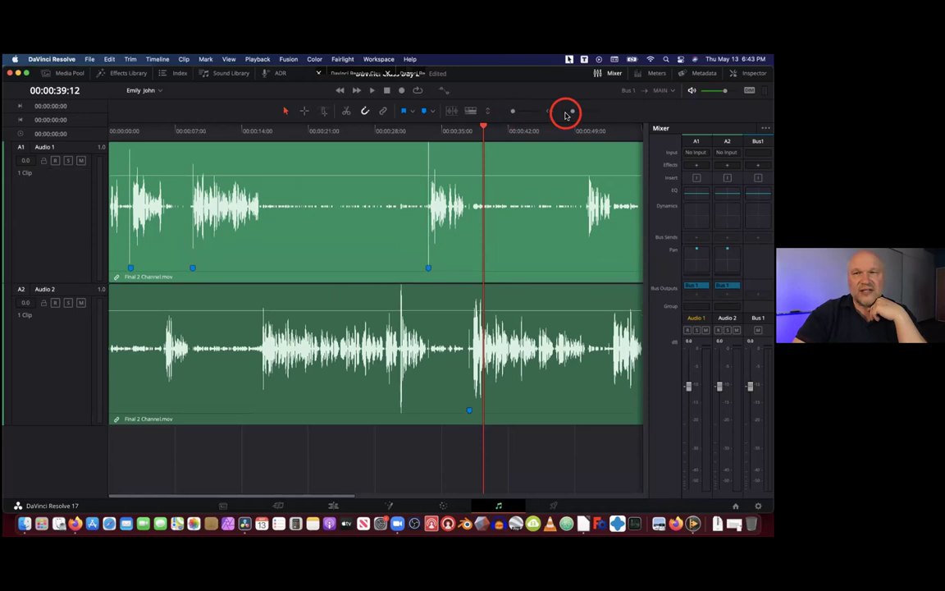
pyautogui.moveTo(572, 113); pyautogui.dragTo(576, 113)
pyautogui.moveTo(373, 125); pyautogui.dragTo(325, 137)
pyautogui.moveTo(577, 111); pyautogui.dragTo(576, 112)
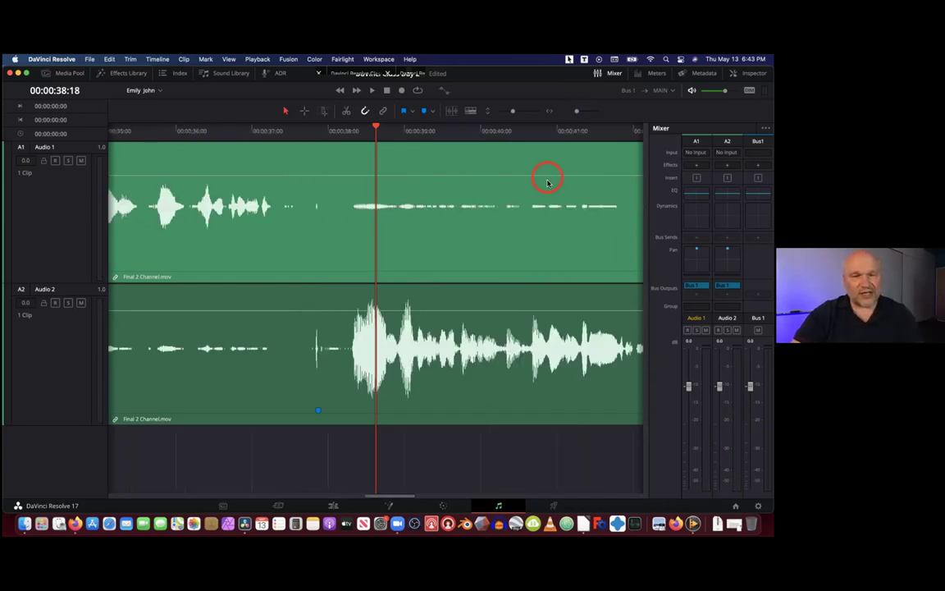
pyautogui.hotkey('shift', 'z')
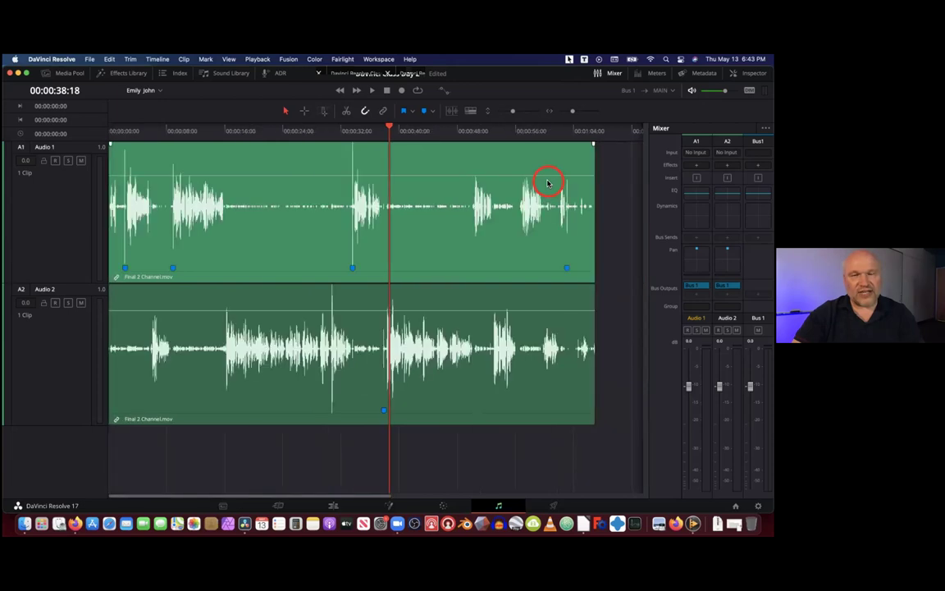
# Play back the interview from around 19 seconds, 11 seconds and the start to review the audio
pyautogui.moveTo(396, 127); pyautogui.dragTo(253, 131)
pyautogui.press('space')
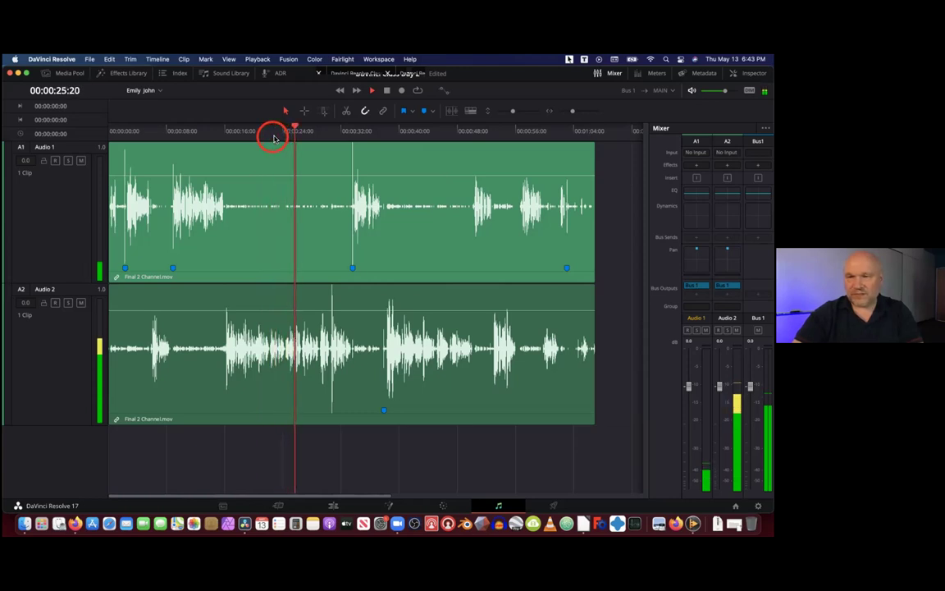
pyautogui.press('space')
pyautogui.moveTo(303, 126); pyautogui.dragTo(193, 132)
pyautogui.press('space')
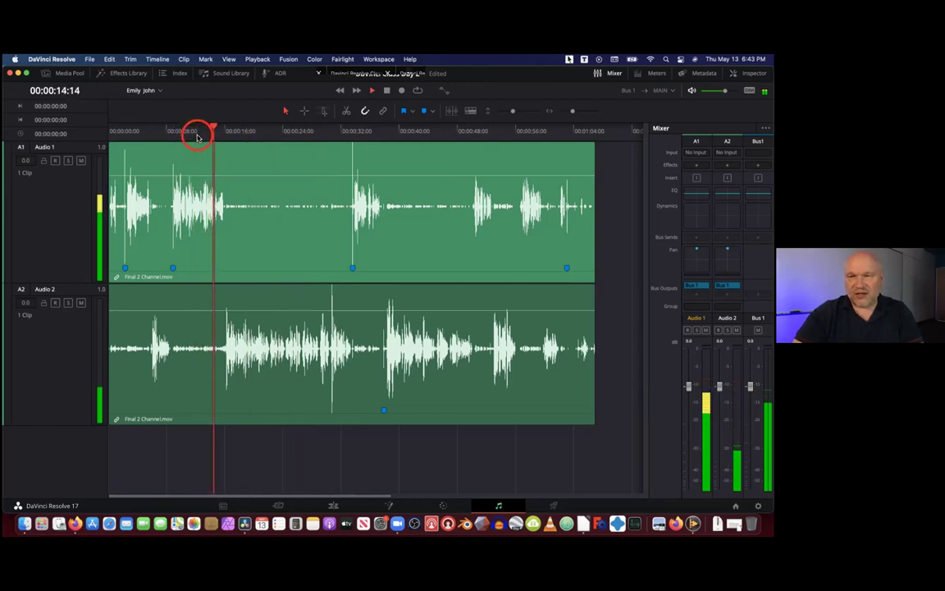
pyautogui.press('space')
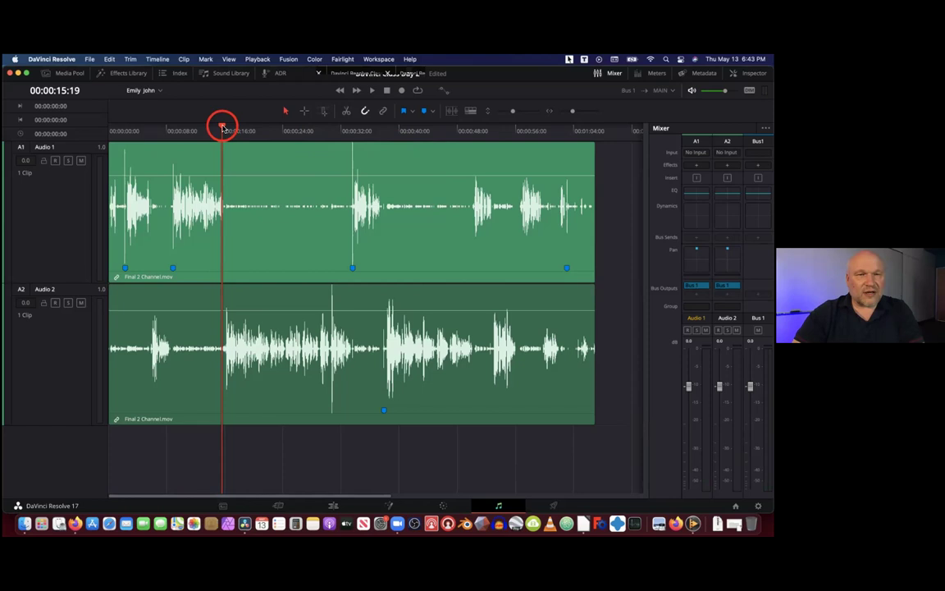
pyautogui.moveTo(221, 125); pyautogui.dragTo(140, 133)
pyautogui.press('space')
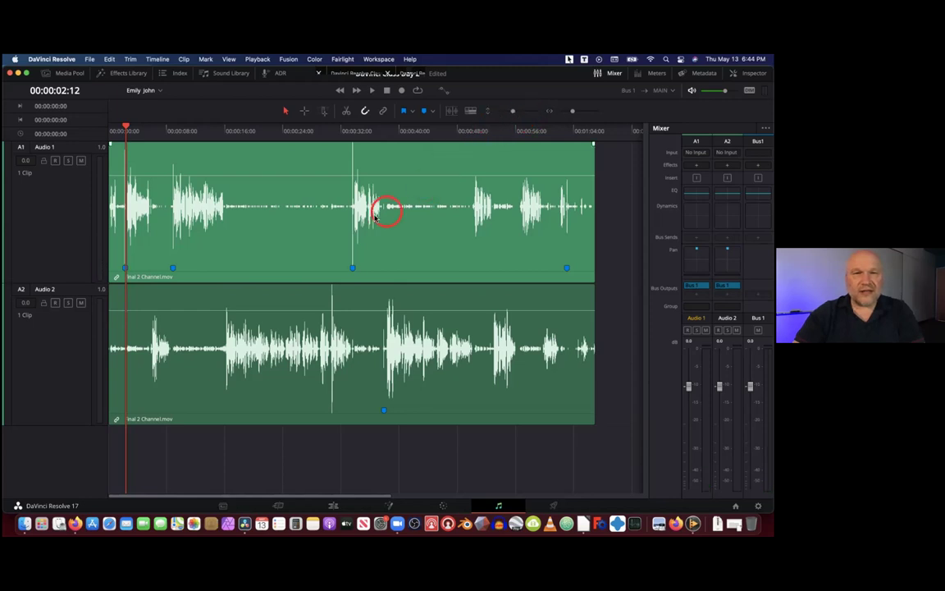
# Zoom far into Audio 1 and park the playhead on the click spike near 00:00:02:06
pyautogui.click(575, 112)
pyautogui.click(575, 112)
pyautogui.click(575, 113)
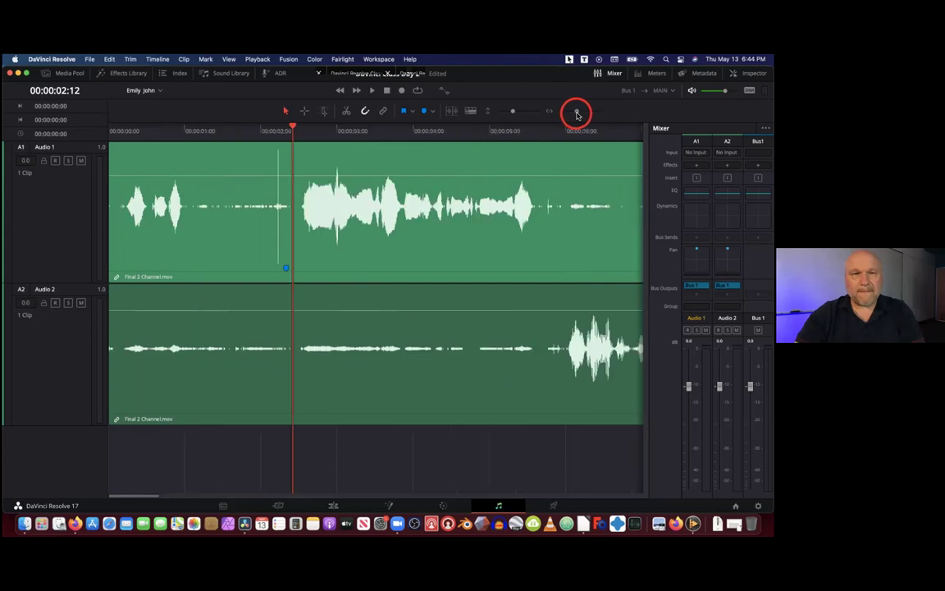
pyautogui.click(577, 113)
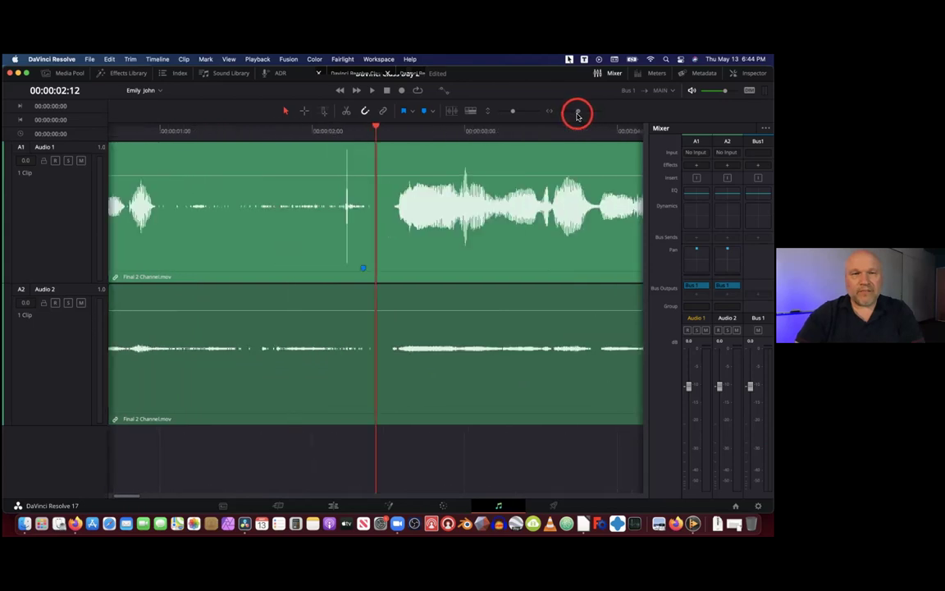
pyautogui.click(577, 113)
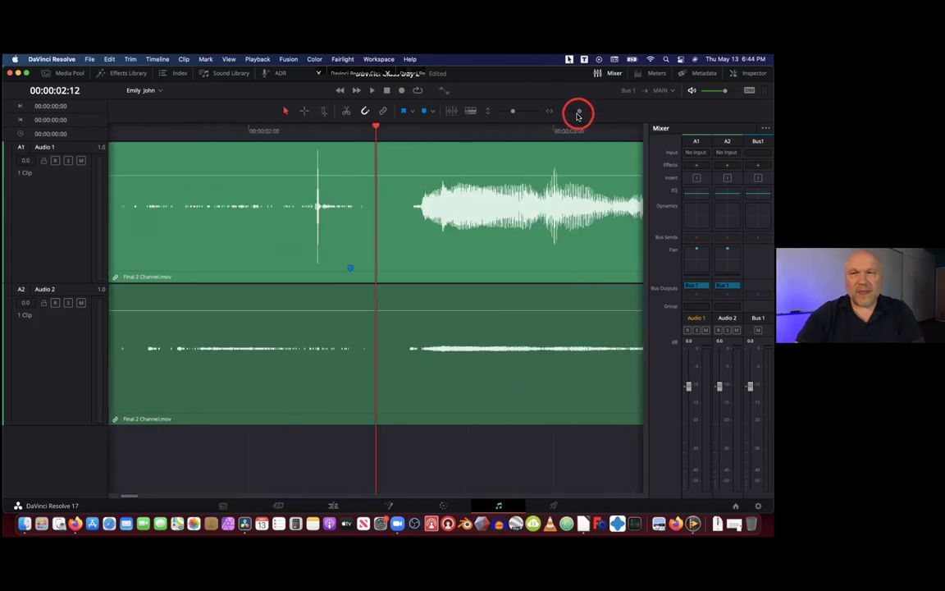
pyautogui.click(579, 114)
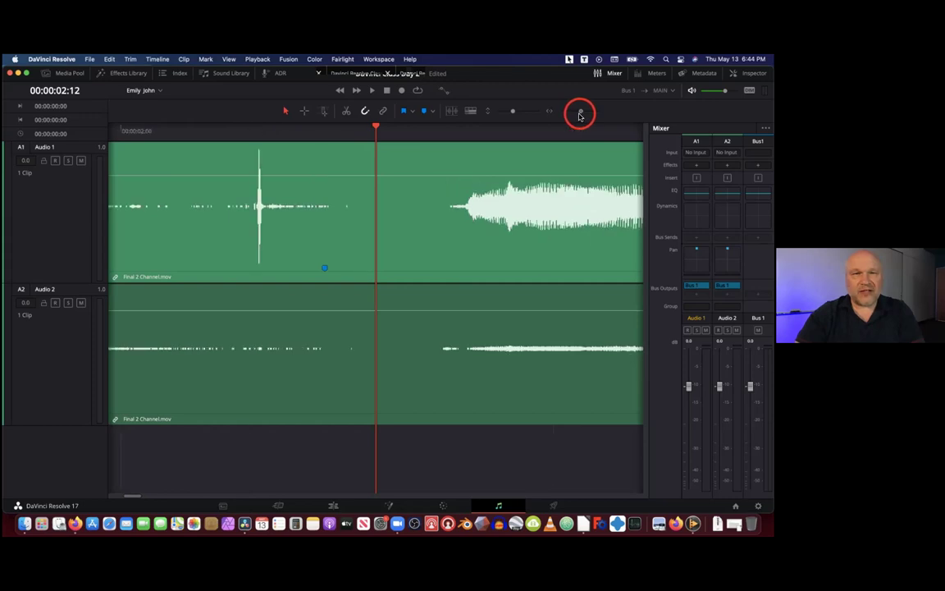
pyautogui.moveTo(374, 129); pyautogui.dragTo(329, 150)
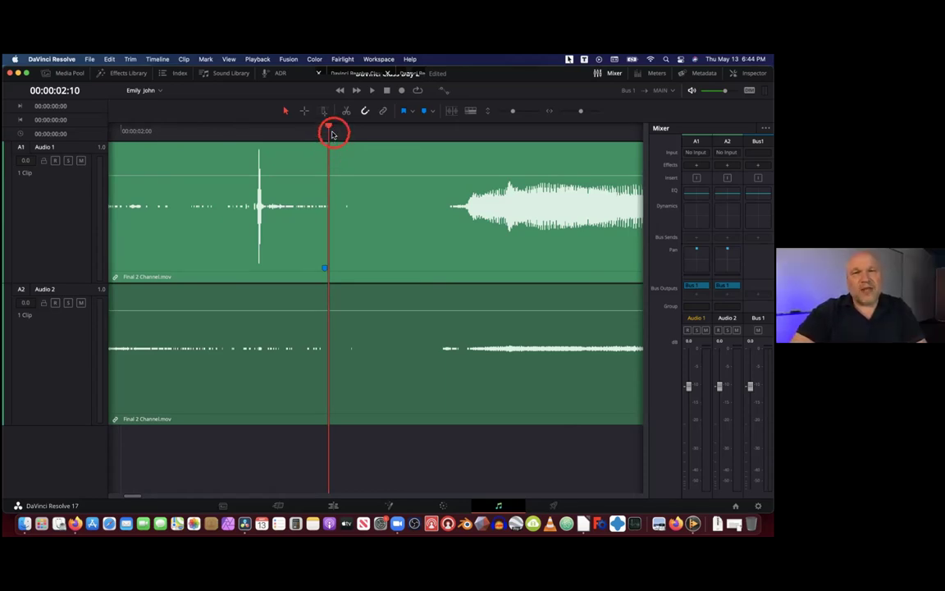
pyautogui.moveTo(329, 130); pyautogui.dragTo(276, 138)
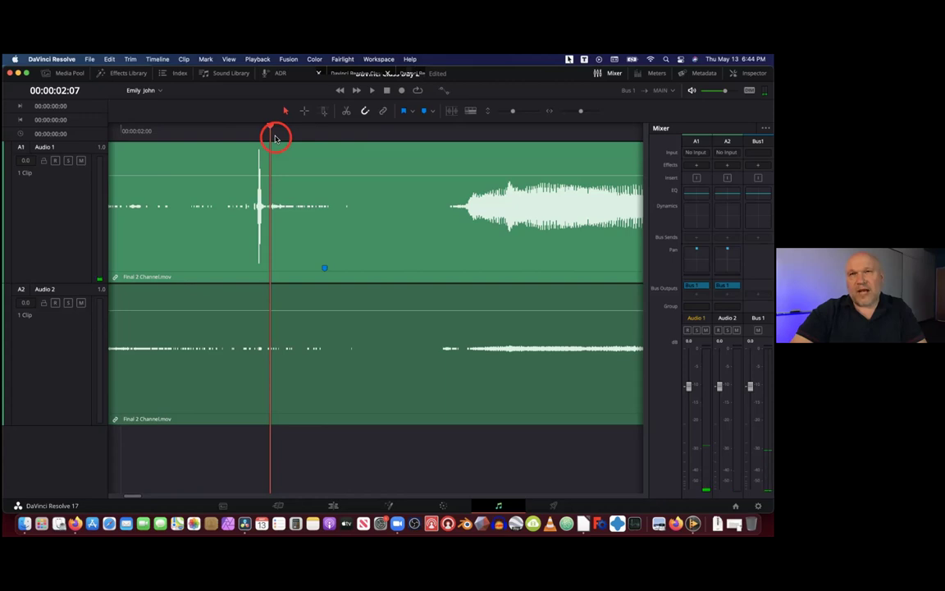
pyautogui.moveTo(275, 138); pyautogui.dragTo(264, 145)
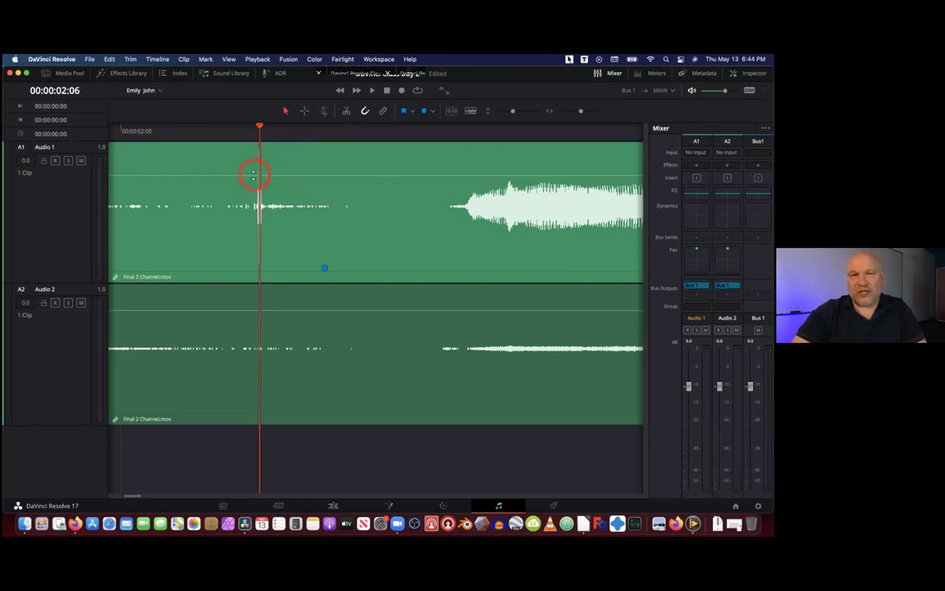
pyautogui.moveTo(257, 133)
pyautogui.mouseDown()
pyautogui.moveTo(272, 132)
pyautogui.moveTo(255, 134)
pyautogui.moveTo(267, 140)
pyautogui.mouseUp()
pyautogui.moveTo(279, 144); pyautogui.dragTo(364, 156)
pyautogui.press('space')
pyautogui.press('space')
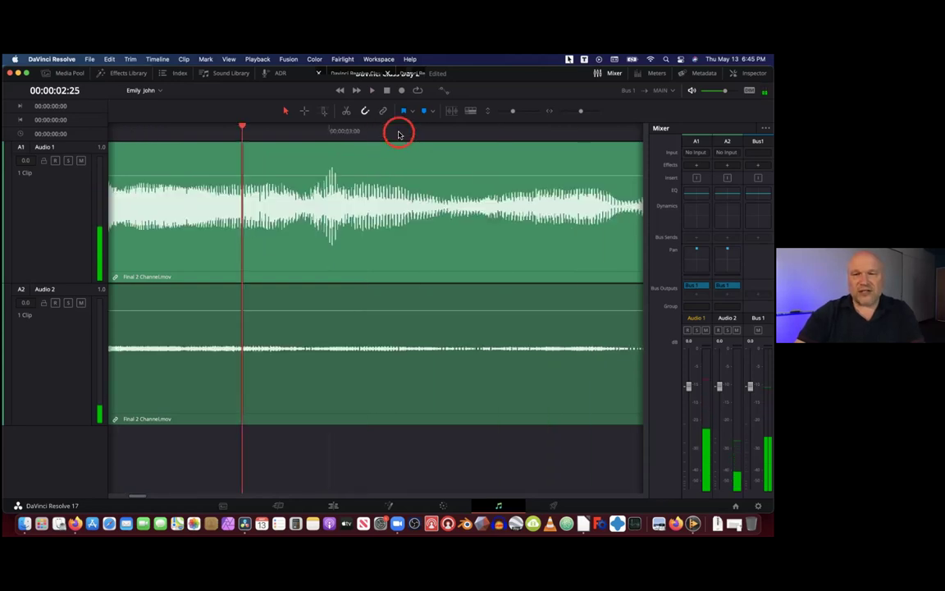
pyautogui.press('Left')
pyautogui.press('Left')
pyautogui.press('Left')
pyautogui.press('Left')
pyautogui.press('Left')
pyautogui.press('Left')
pyautogui.press('Left')
pyautogui.press('Left')
pyautogui.press('Left')
pyautogui.press('Left')
pyautogui.press('Left')
pyautogui.press('Left')
pyautogui.press('Left')
pyautogui.press('Left')
pyautogui.press('Left')
pyautogui.press('Left')
pyautogui.press('Left')
pyautogui.press('Left')
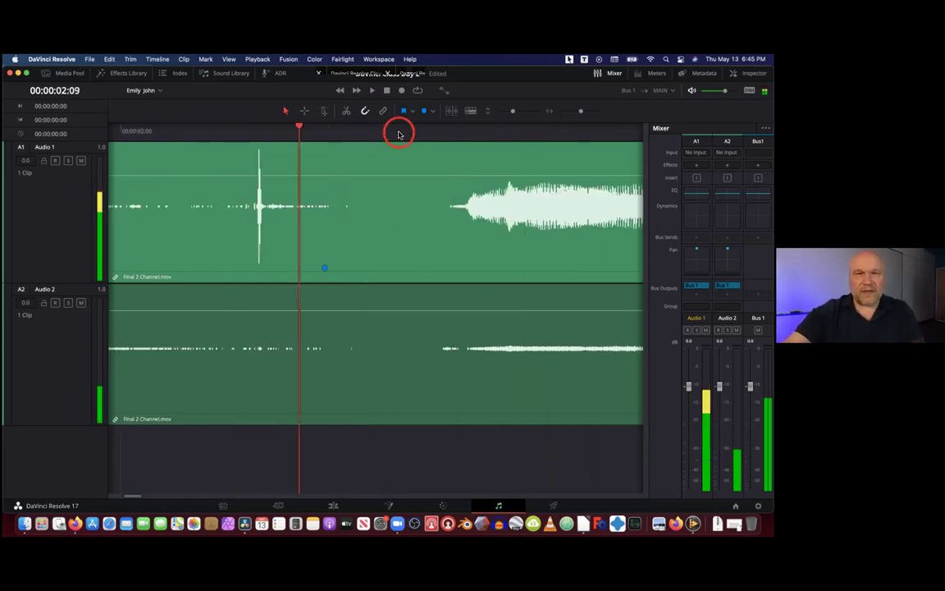
pyautogui.moveTo(267, 127); pyautogui.dragTo(392, 172)
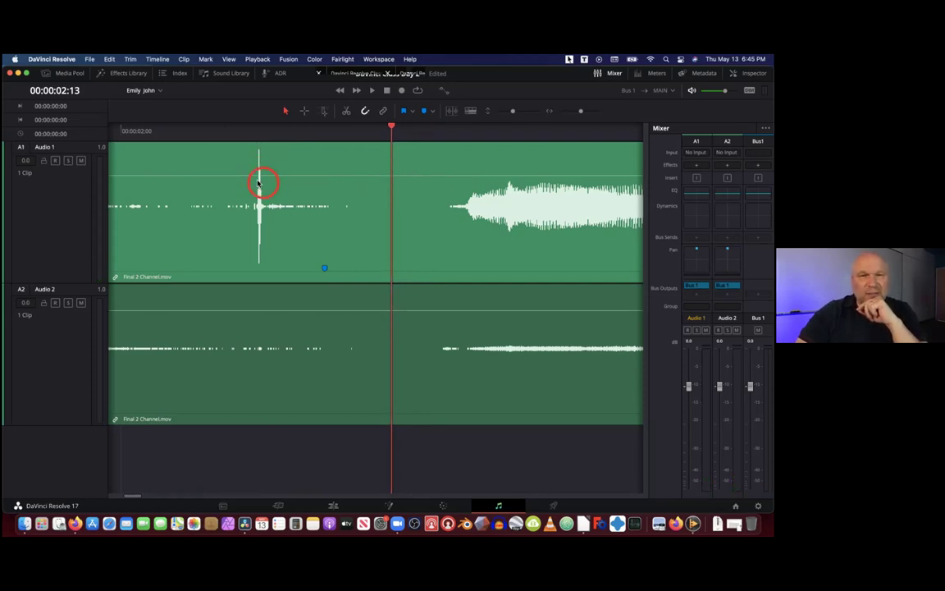
pyautogui.moveTo(396, 129); pyautogui.dragTo(173, 141)
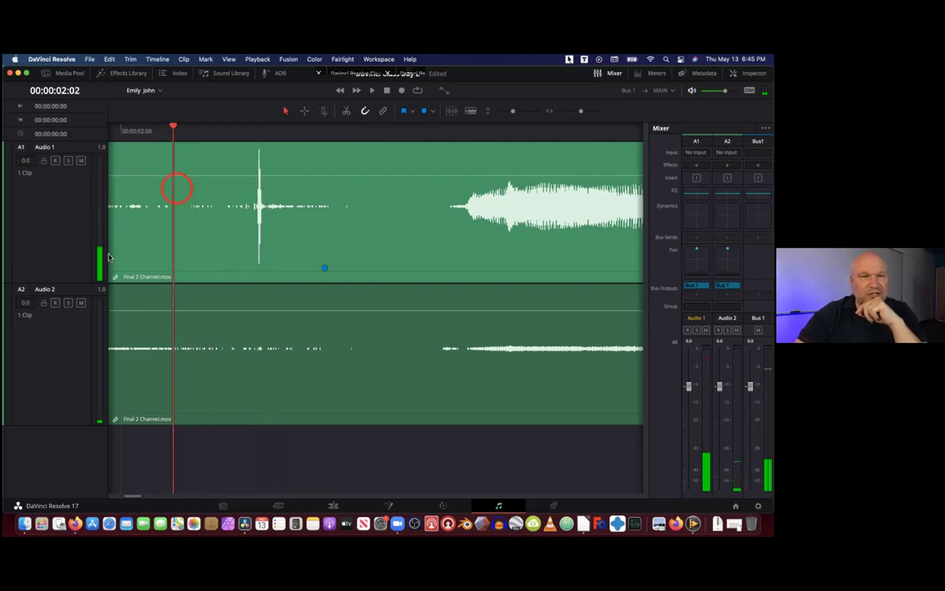
# Lock the Audio 2 track
pyautogui.click(44, 305)
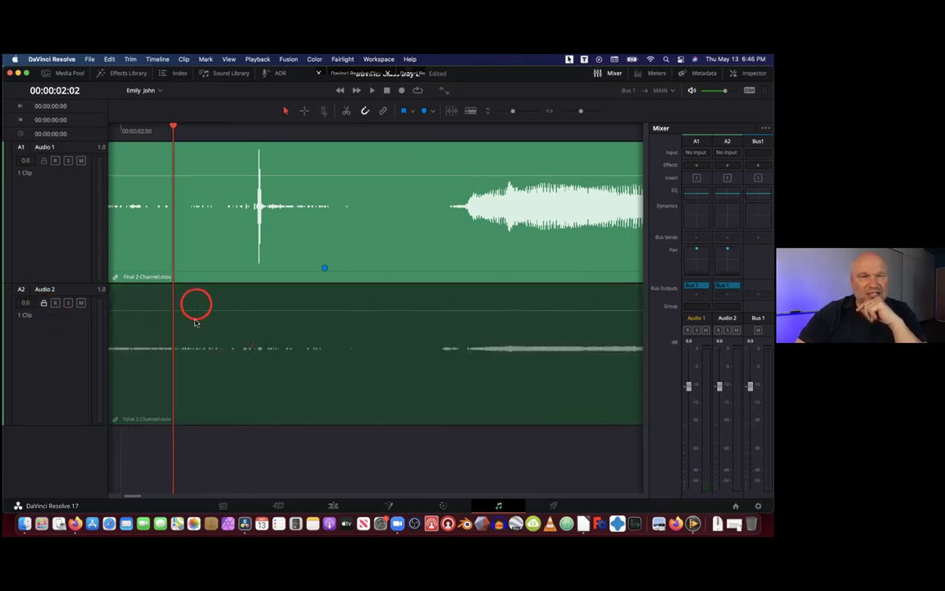
pyautogui.click(44, 303)
pyautogui.click(44, 305)
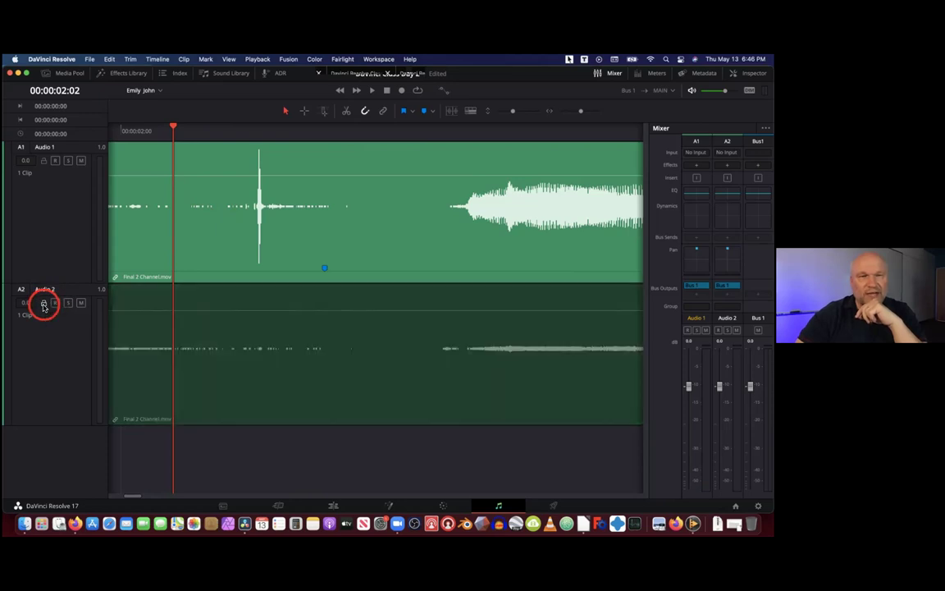
pyautogui.click(44, 305)
pyautogui.click(45, 306)
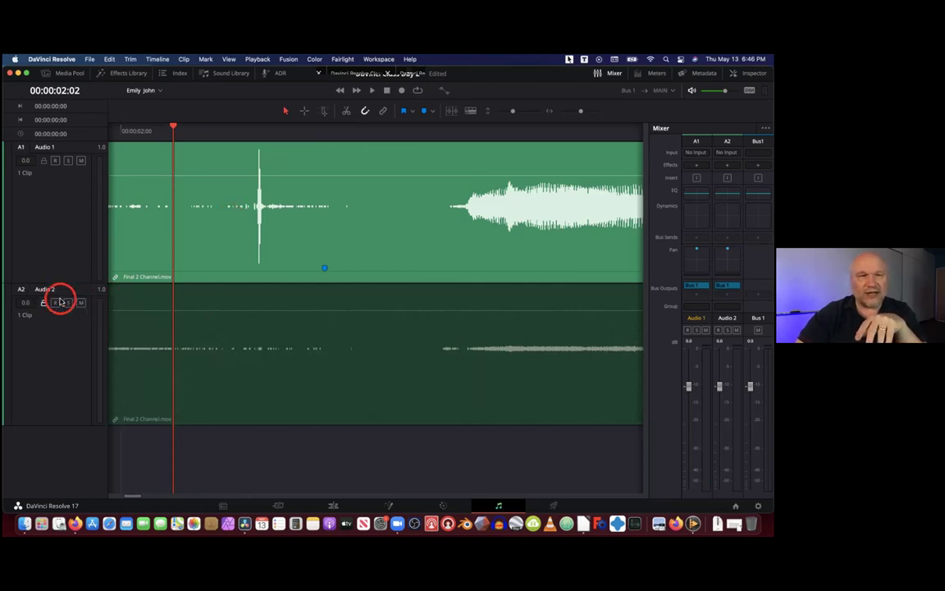
pyautogui.click(47, 305)
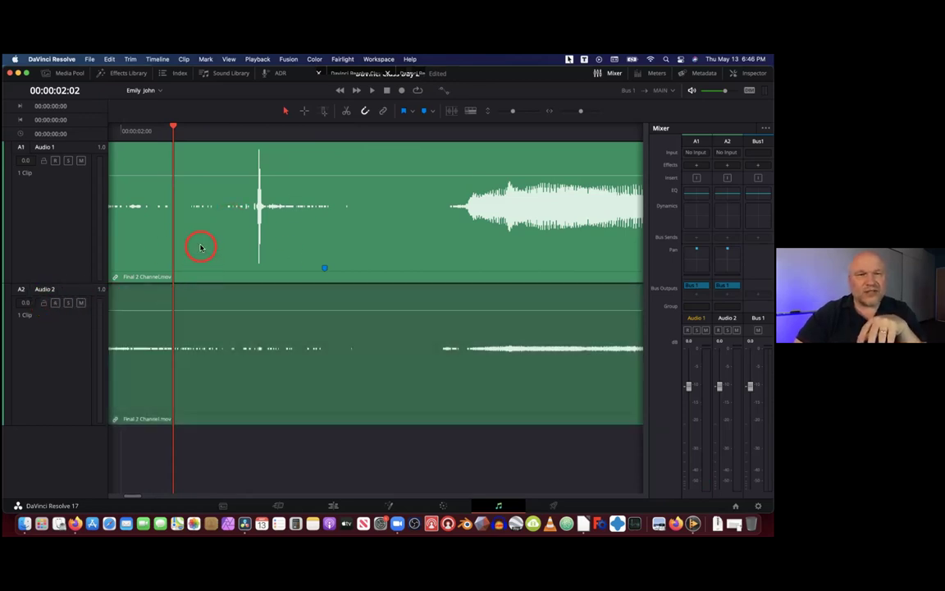
pyautogui.click(44, 306)
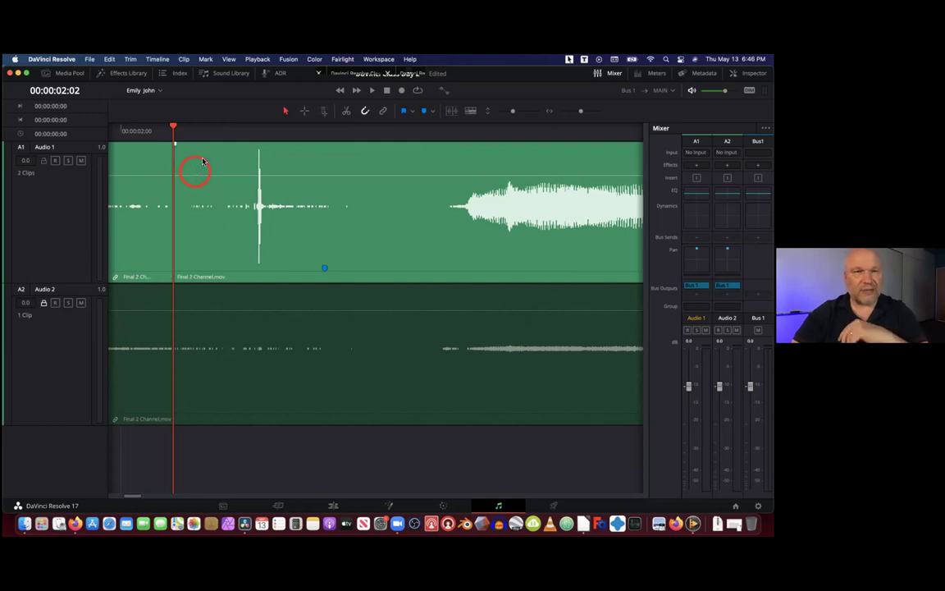
# Cut Audio 1 just before the noise spike near two seconds and zoom in there
pyautogui.moveTo(173, 123); pyautogui.dragTo(189, 127)
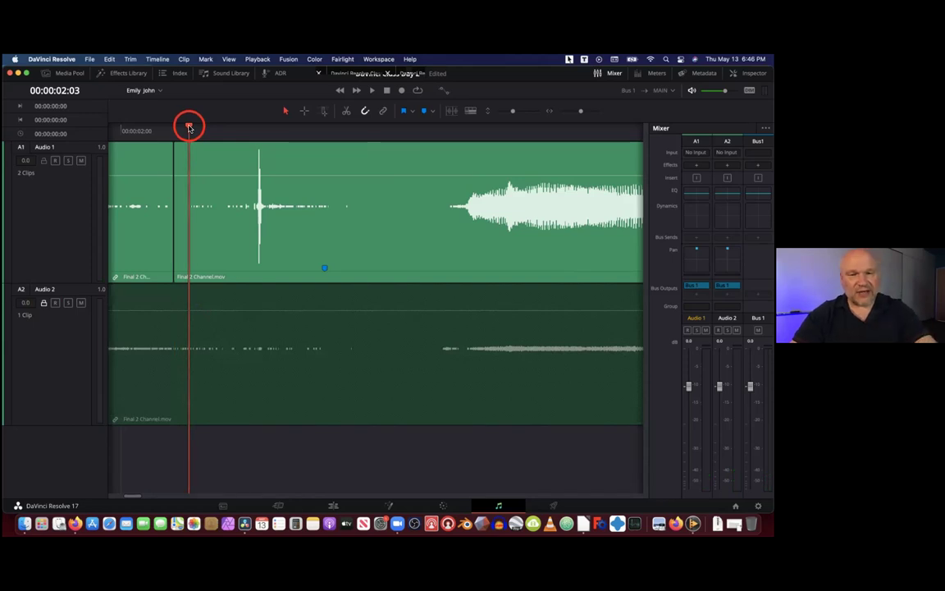
pyautogui.click(185, 176)
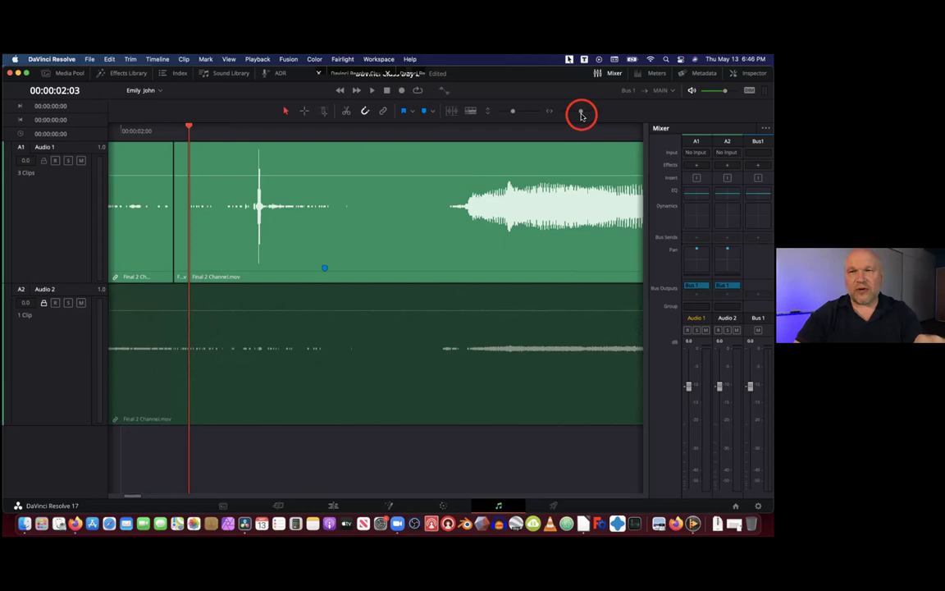
pyautogui.click(184, 126)
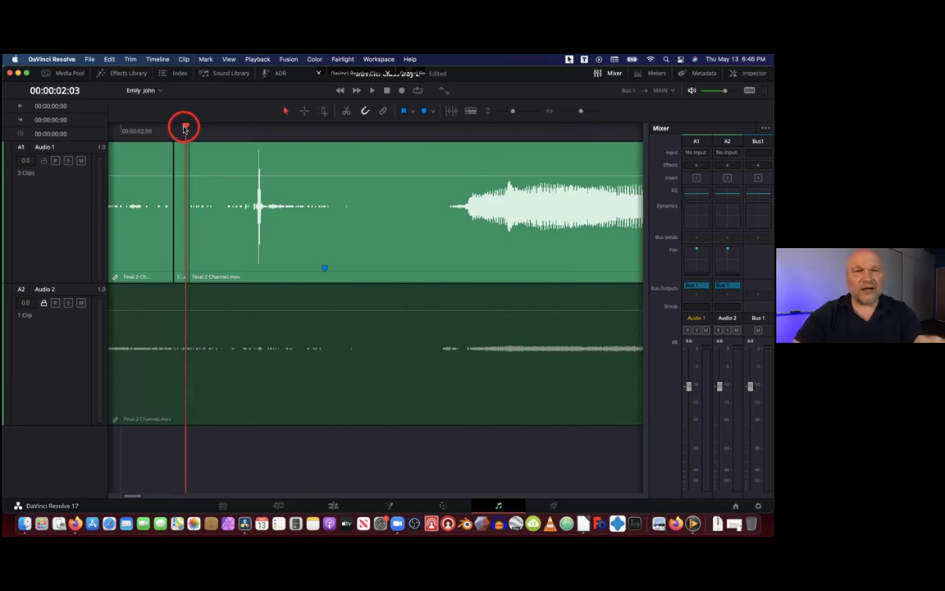
pyautogui.click(582, 112)
pyautogui.click(581, 111)
pyautogui.click(583, 112)
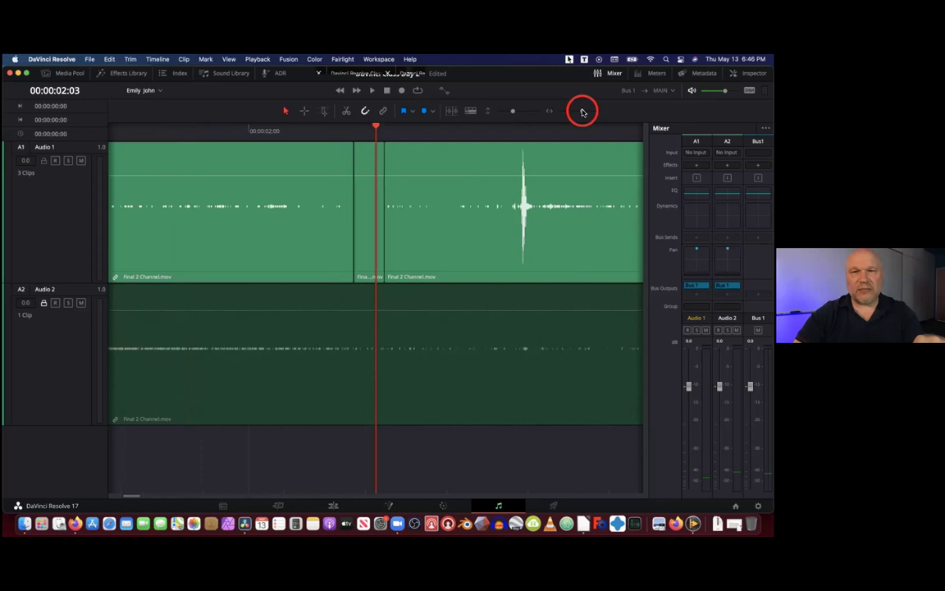
# Drag the short quiet room-tone piece over the spike and play back the patch
pyautogui.click(369, 206)
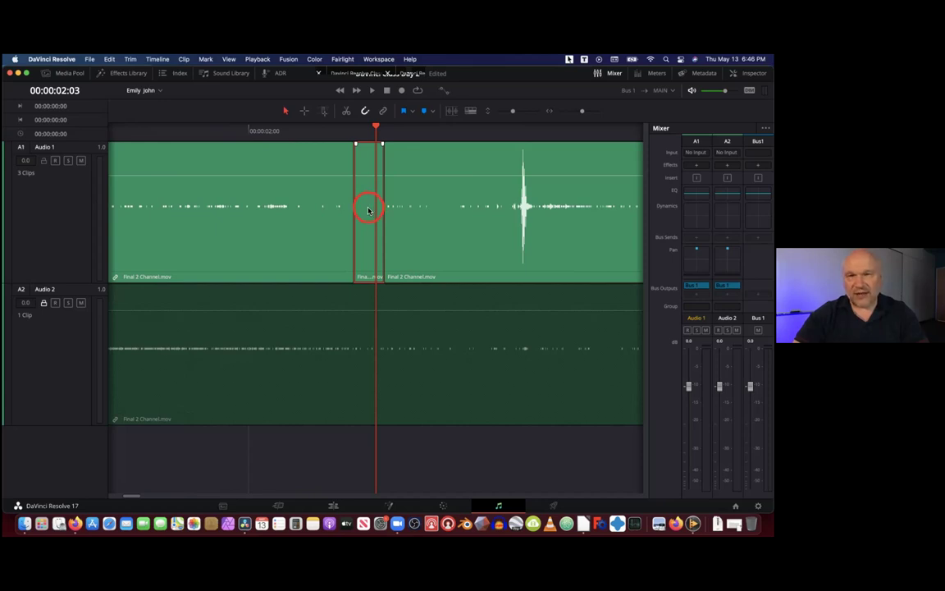
pyautogui.moveTo(368, 211); pyautogui.dragTo(520, 215)
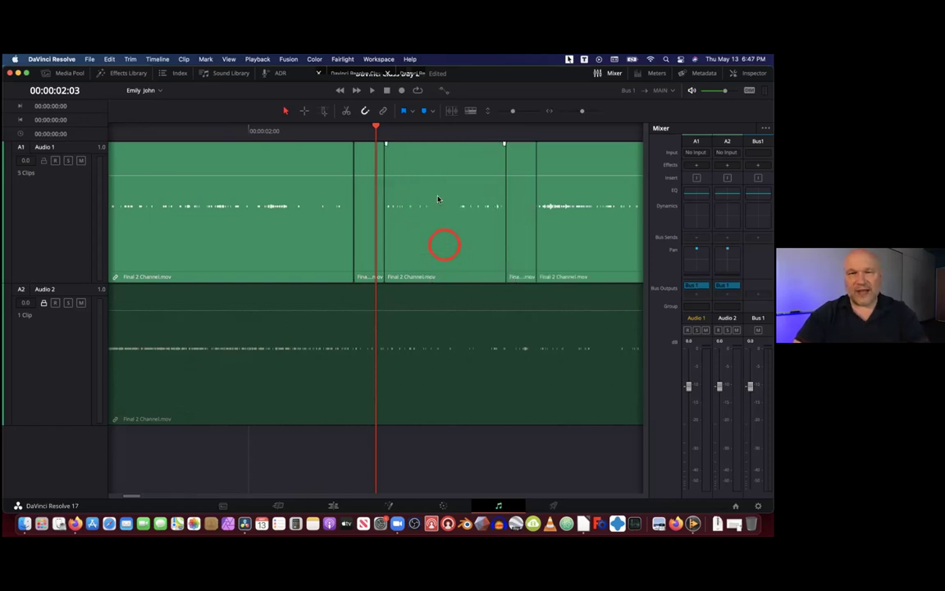
pyautogui.moveTo(379, 134); pyautogui.dragTo(321, 133)
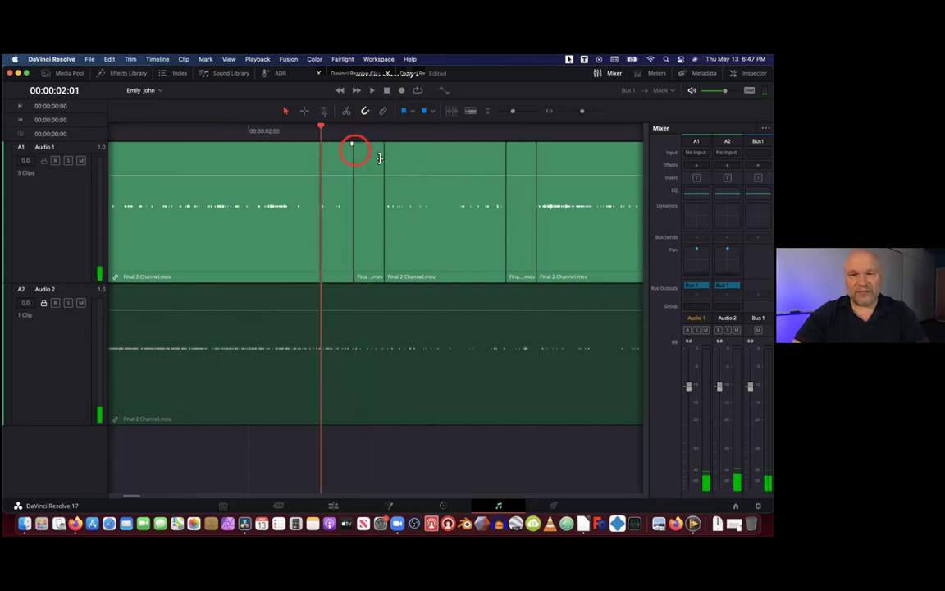
pyautogui.press('space')
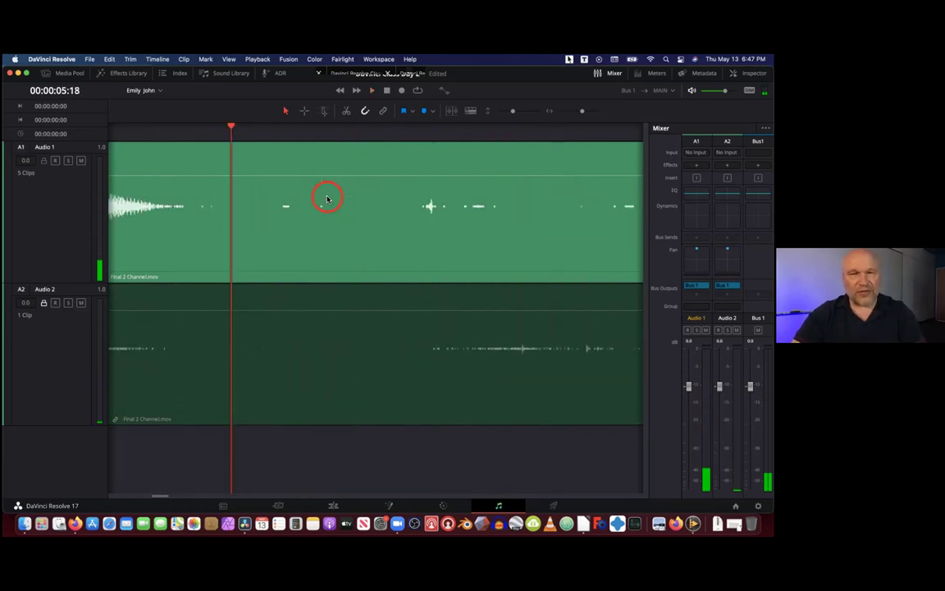
pyautogui.hotkey('shift', 'z')
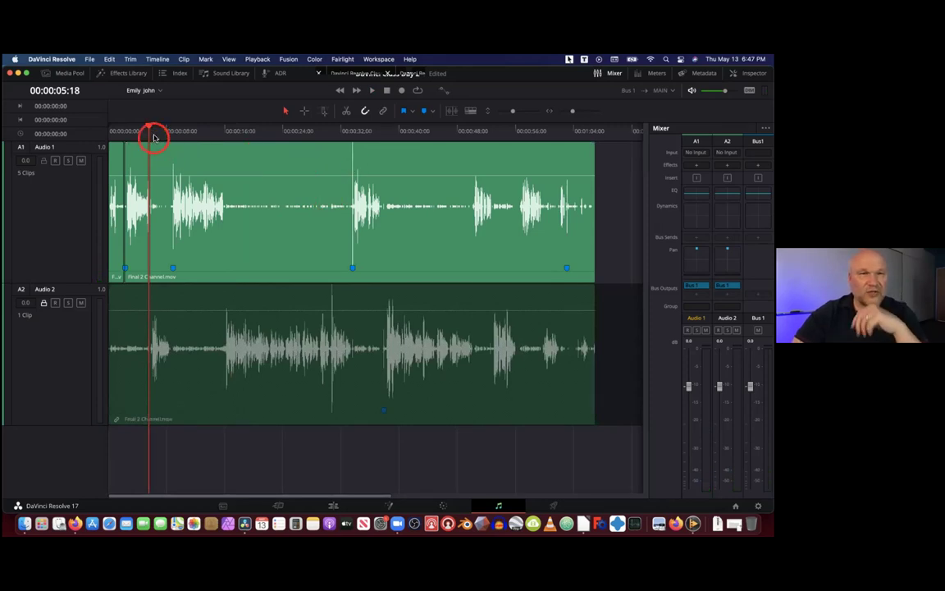
# Split Audio 1 with Cmd+B just before the spike near 00:00:08:25
pyautogui.moveTo(150, 130); pyautogui.dragTo(173, 140)
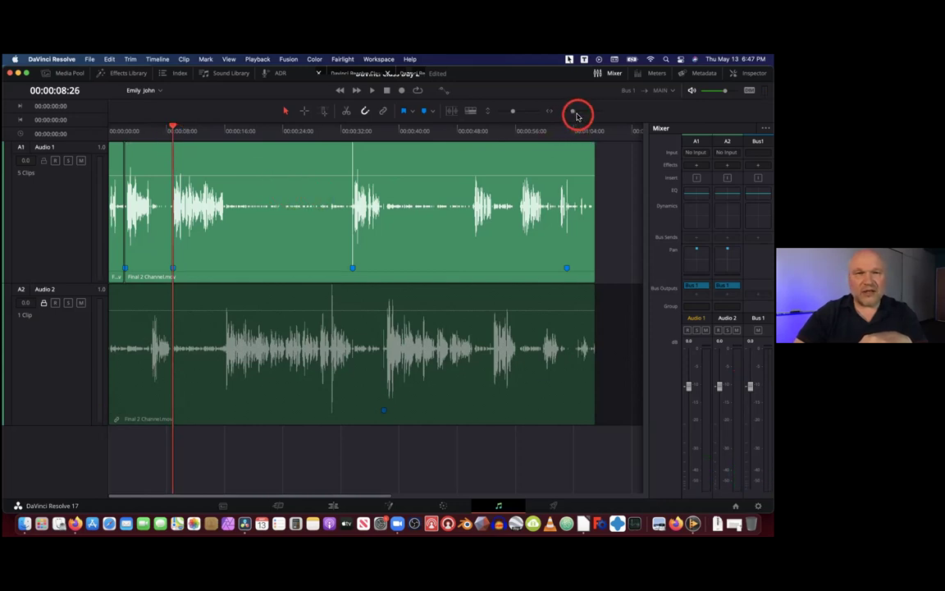
pyautogui.moveTo(574, 112); pyautogui.dragTo(580, 115)
pyautogui.moveTo(377, 126); pyautogui.dragTo(316, 169)
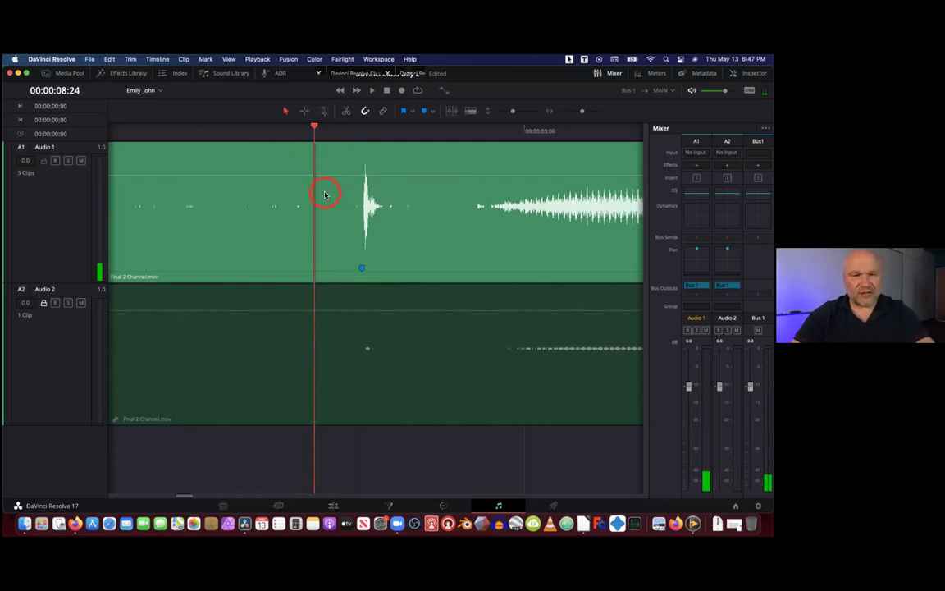
pyautogui.moveTo(319, 129); pyautogui.dragTo(348, 141)
pyautogui.click(337, 161)
pyautogui.press('super+b')
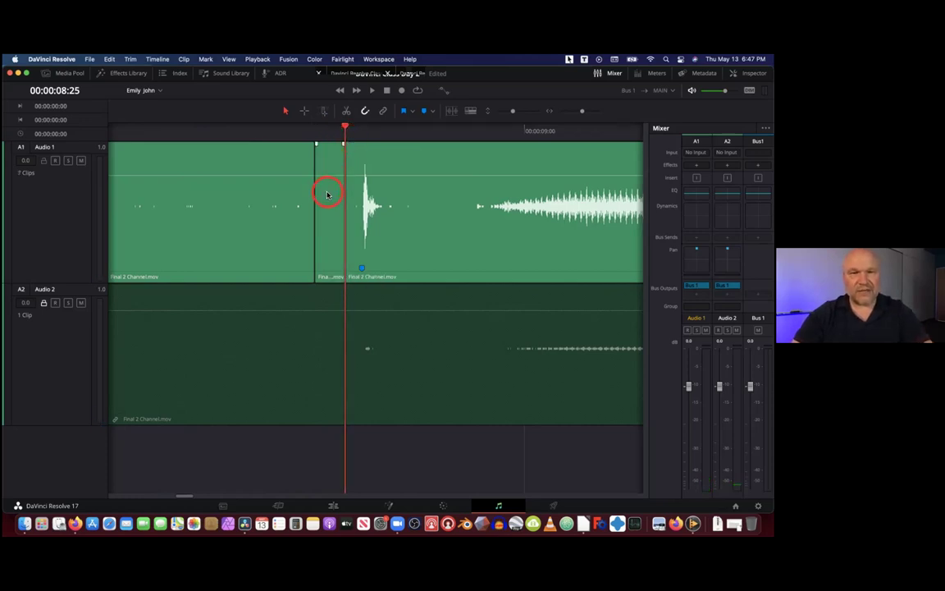
# Lay the quiet room-tone piece over the 00:00:08 spike and play back the patch
pyautogui.moveTo(329, 193); pyautogui.dragTo(370, 199)
pyautogui.moveTo(345, 129); pyautogui.dragTo(289, 140)
pyautogui.press('space')
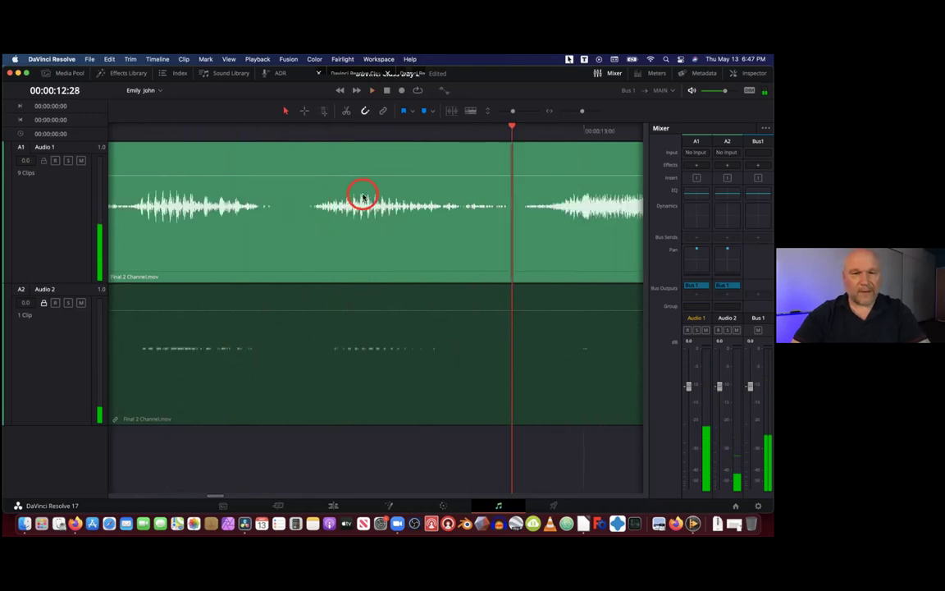
pyautogui.hotkey('shift', 'z')
pyautogui.moveTo(204, 128); pyautogui.dragTo(352, 151)
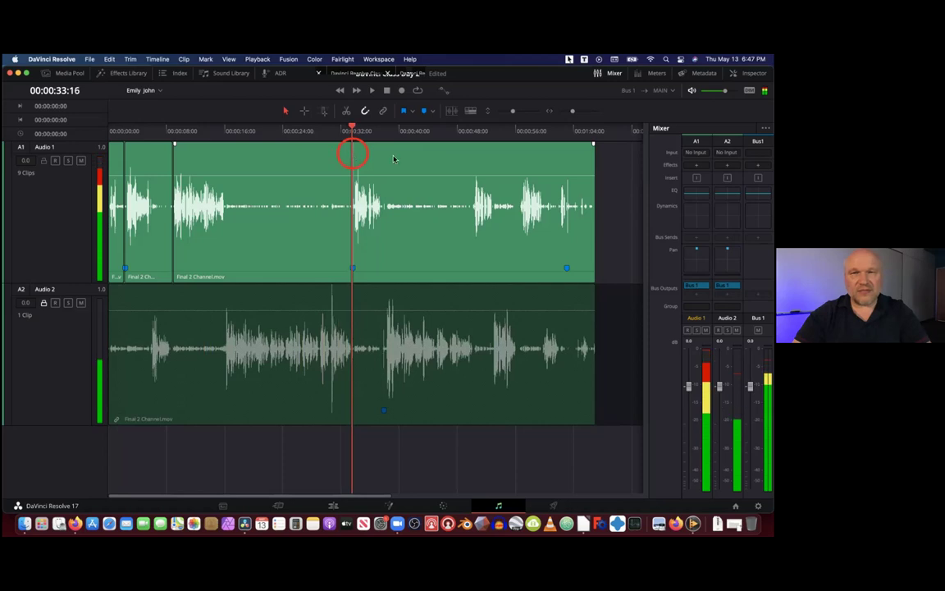
# Split Audio 1 twice near 00:00:33:15 and lay the short quiet piece over the spike
pyautogui.moveTo(572, 113); pyautogui.dragTo(582, 117)
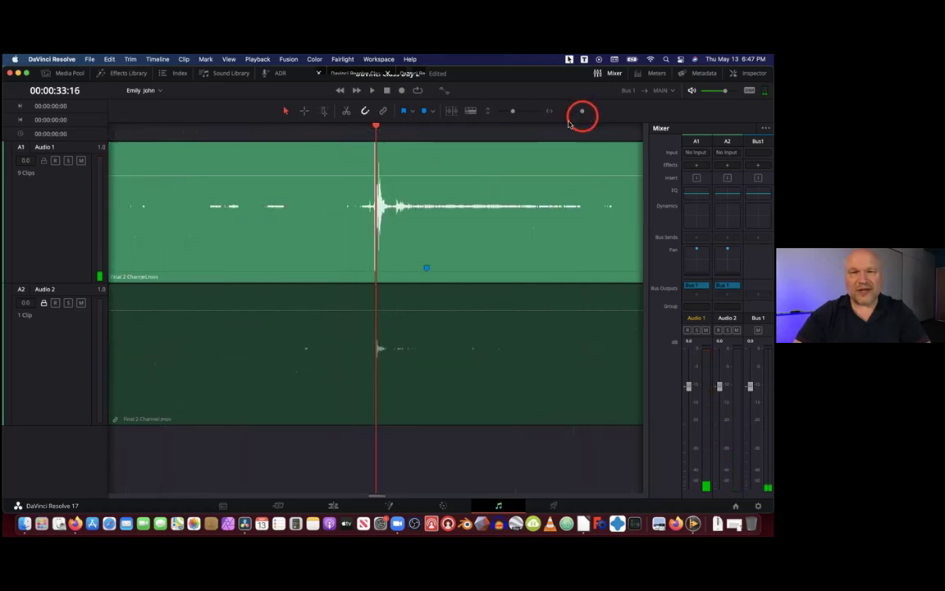
pyautogui.moveTo(375, 128); pyautogui.dragTo(288, 167)
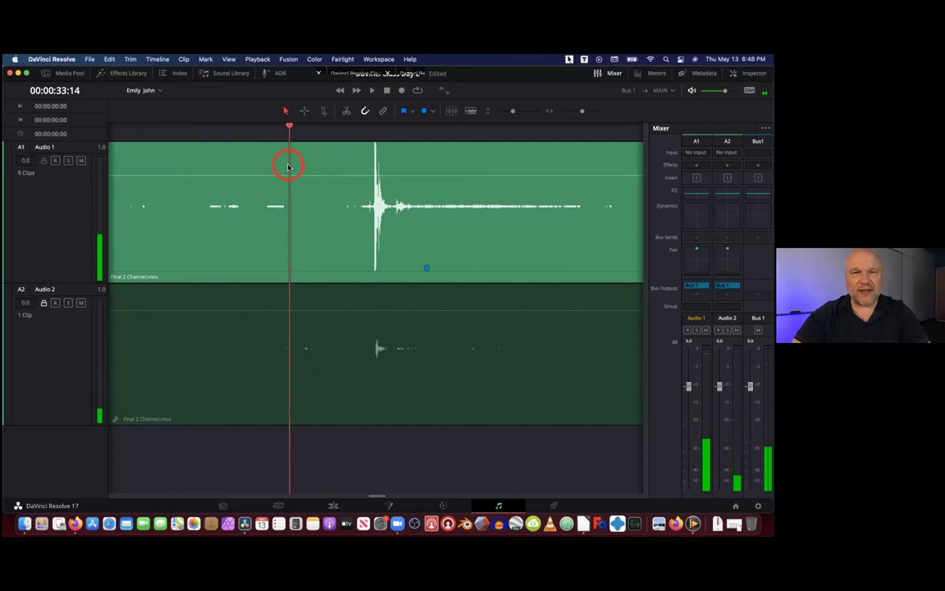
pyautogui.press('super+b')
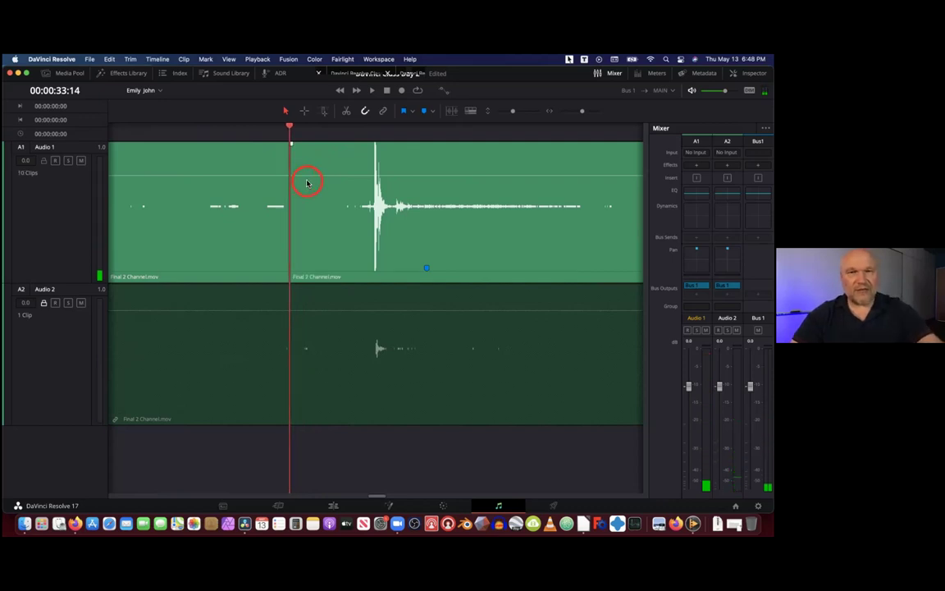
pyautogui.moveTo(291, 132); pyautogui.dragTo(347, 146)
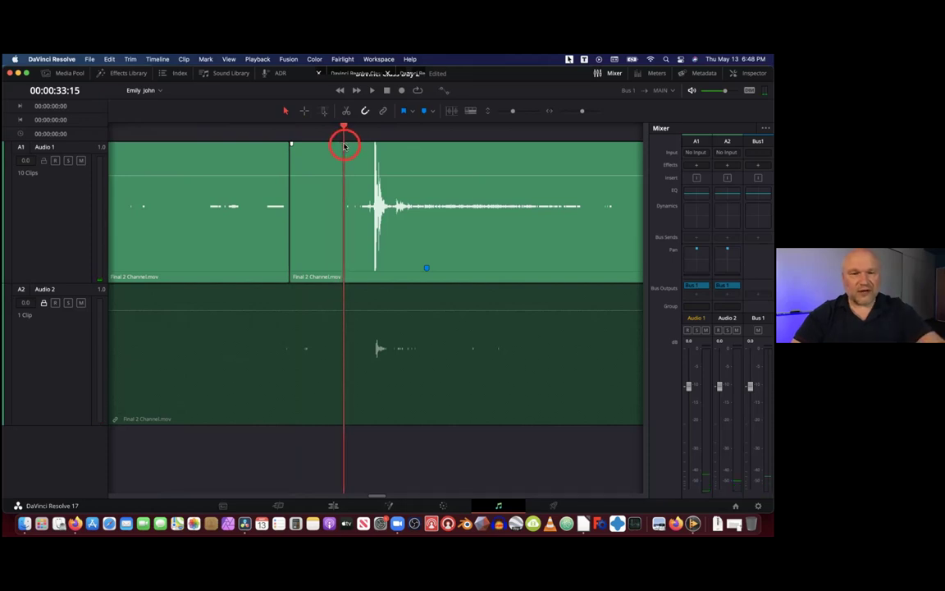
pyautogui.press('super+b')
pyautogui.click(318, 205)
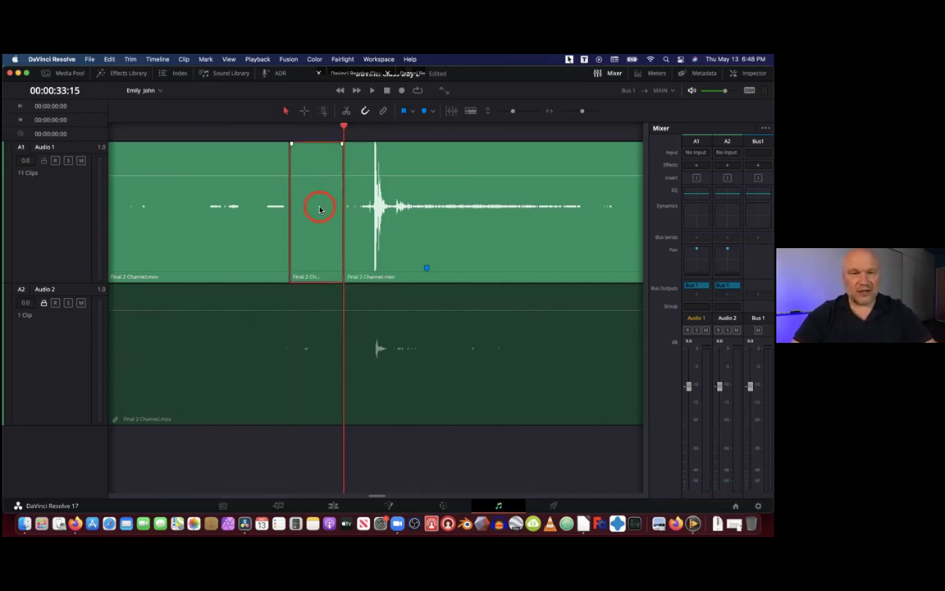
pyautogui.moveTo(319, 209); pyautogui.dragTo(383, 216)
# Play back the patched section, then zoom out to the whole timeline
pyautogui.moveTo(343, 128); pyautogui.dragTo(259, 139)
pyautogui.press('space')
pyautogui.scroll(3, 268, 144)
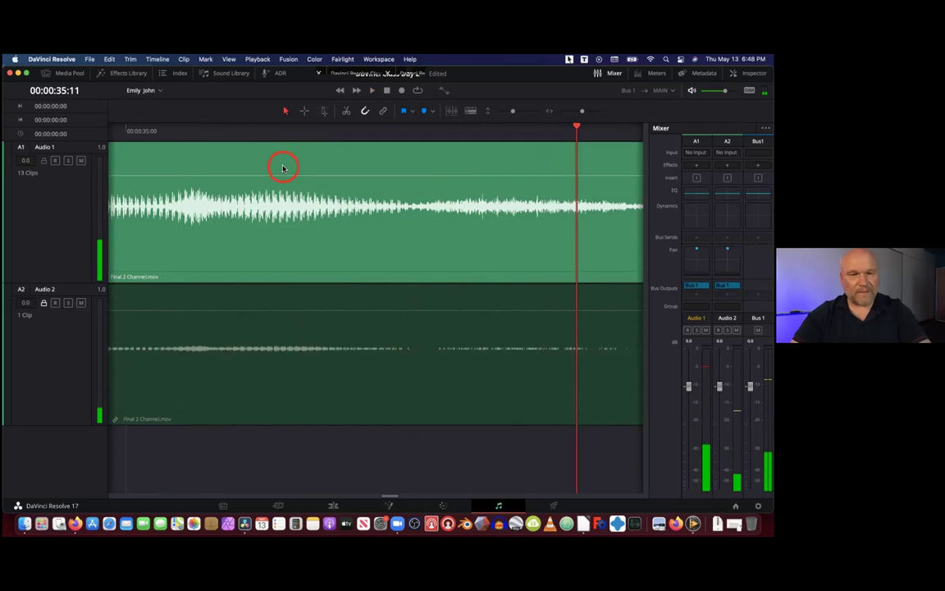
pyautogui.hotkey('shift', 'z')
pyautogui.moveTo(369, 128); pyautogui.dragTo(567, 171)
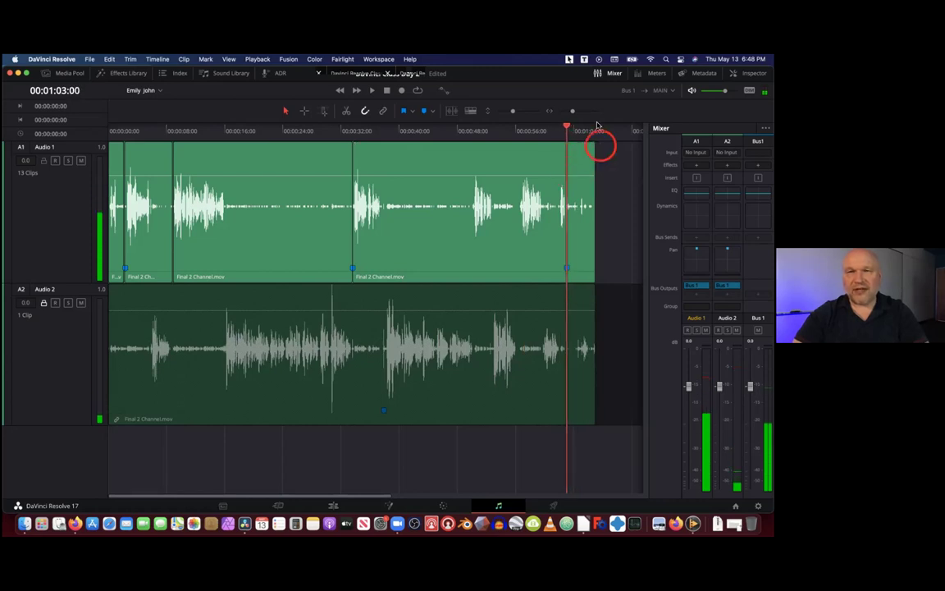
# Split Audio 1 around 01:03:00, drag the quiet piece over the last spike, then zoom out
pyautogui.moveTo(576, 112); pyautogui.dragTo(582, 114)
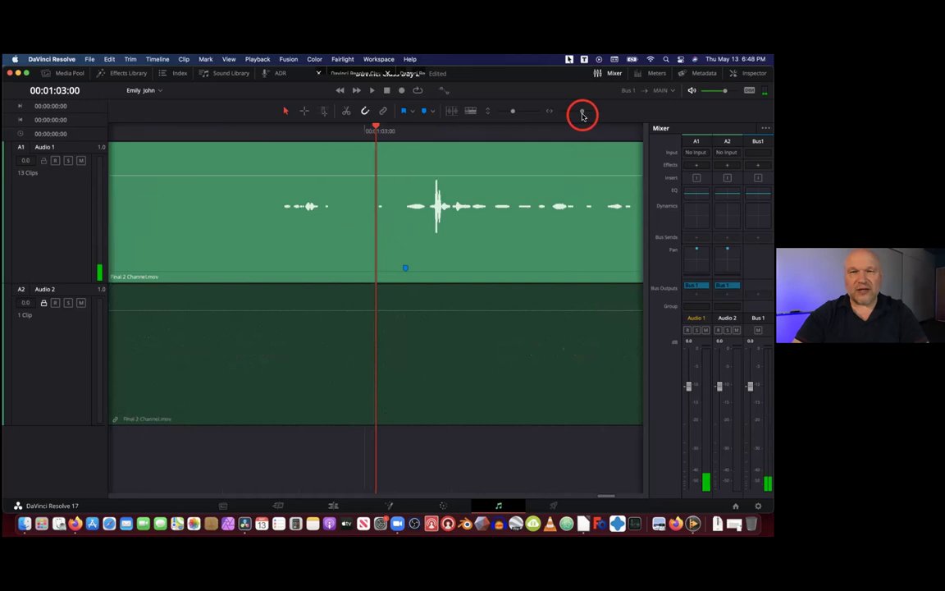
pyautogui.moveTo(373, 131); pyautogui.dragTo(344, 139)
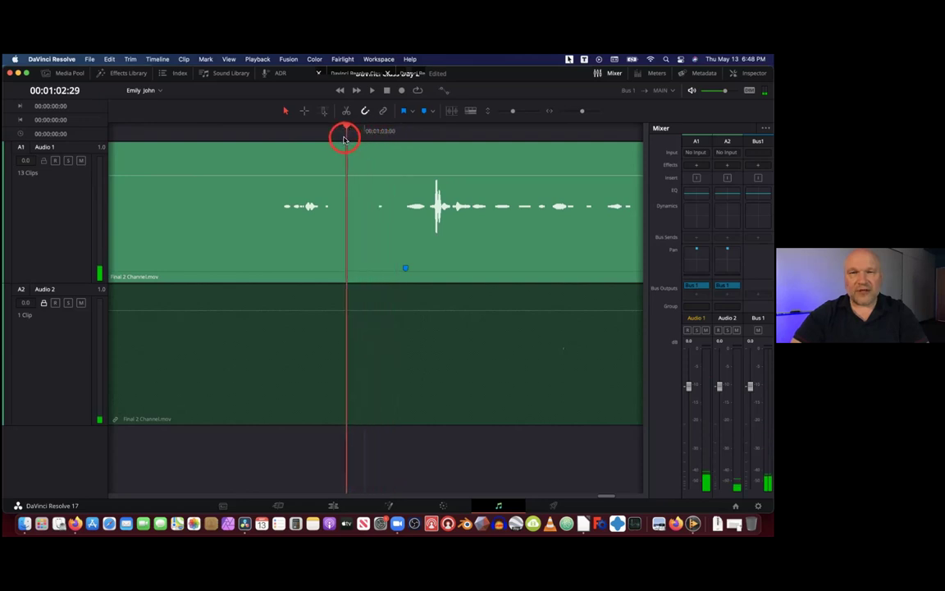
pyautogui.click(366, 162)
pyautogui.press('super+b')
pyautogui.moveTo(347, 128); pyautogui.dragTo(371, 133)
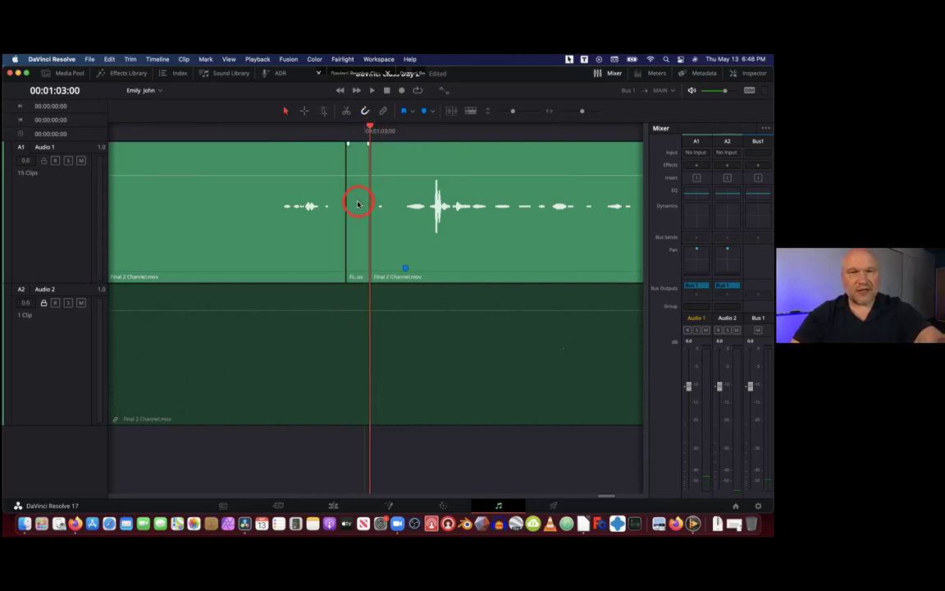
pyautogui.moveTo(357, 206); pyautogui.dragTo(441, 211)
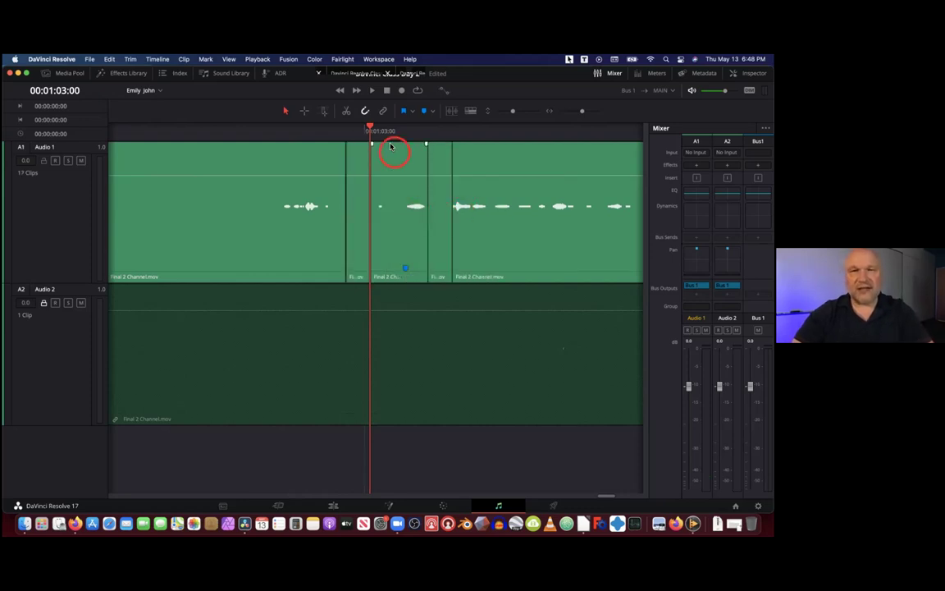
pyautogui.moveTo(372, 127); pyautogui.dragTo(322, 141)
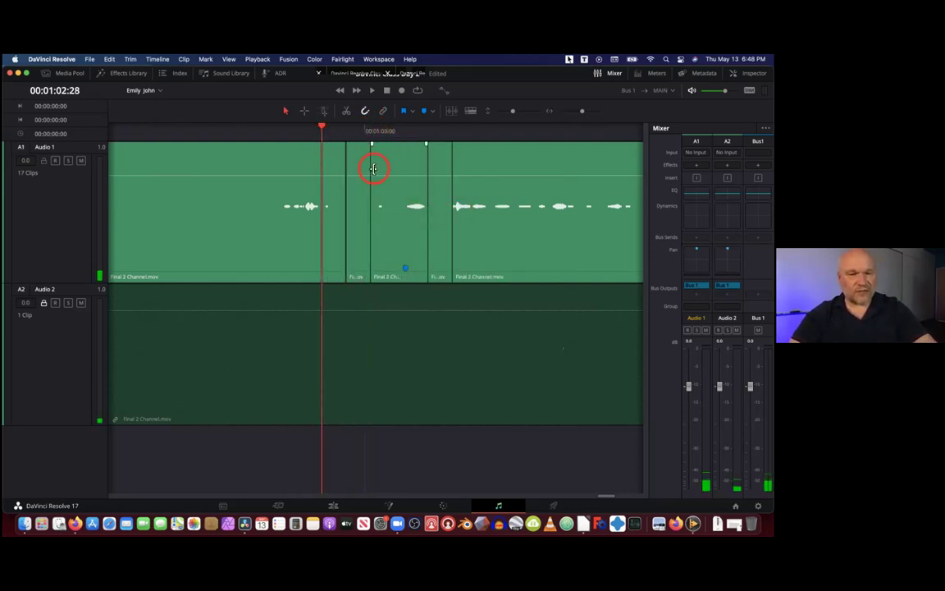
pyautogui.hotkey('shift', 'z')
pyautogui.moveTo(565, 130); pyautogui.dragTo(121, 167)
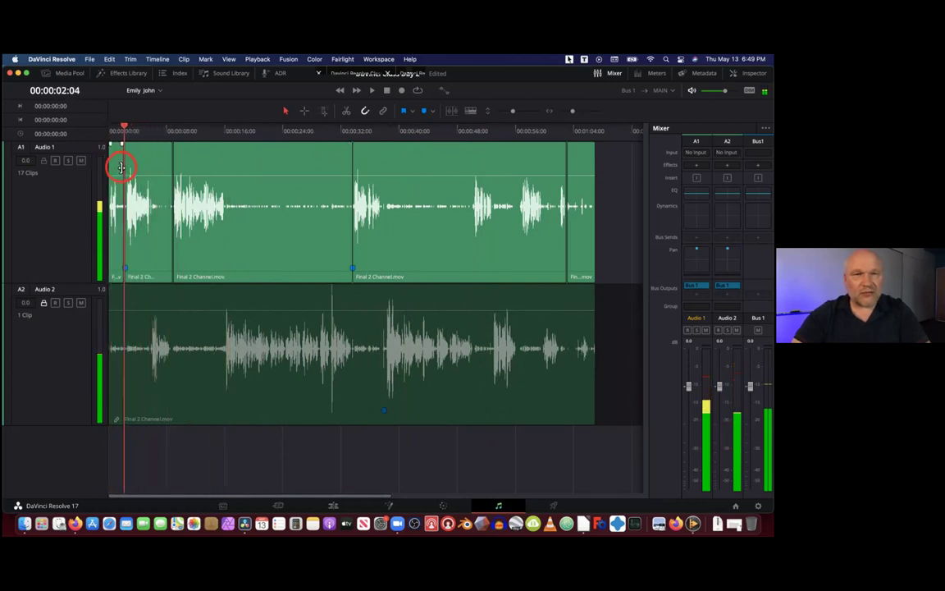
pyautogui.press('space')
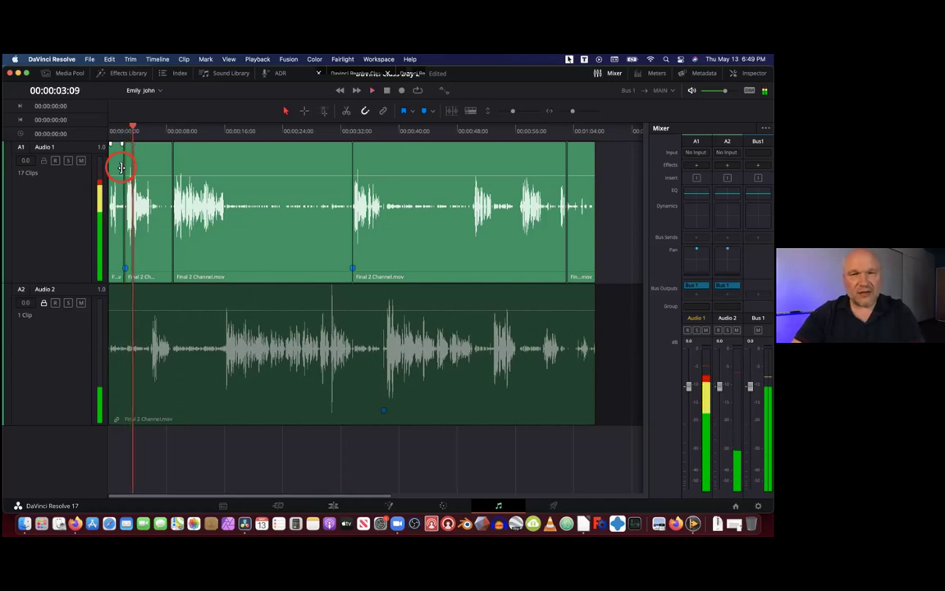
pyautogui.press('space')
pyautogui.moveTo(146, 131); pyautogui.dragTo(184, 129)
pyautogui.moveTo(242, 136); pyautogui.dragTo(353, 130)
pyautogui.press('space')
pyautogui.press('space')
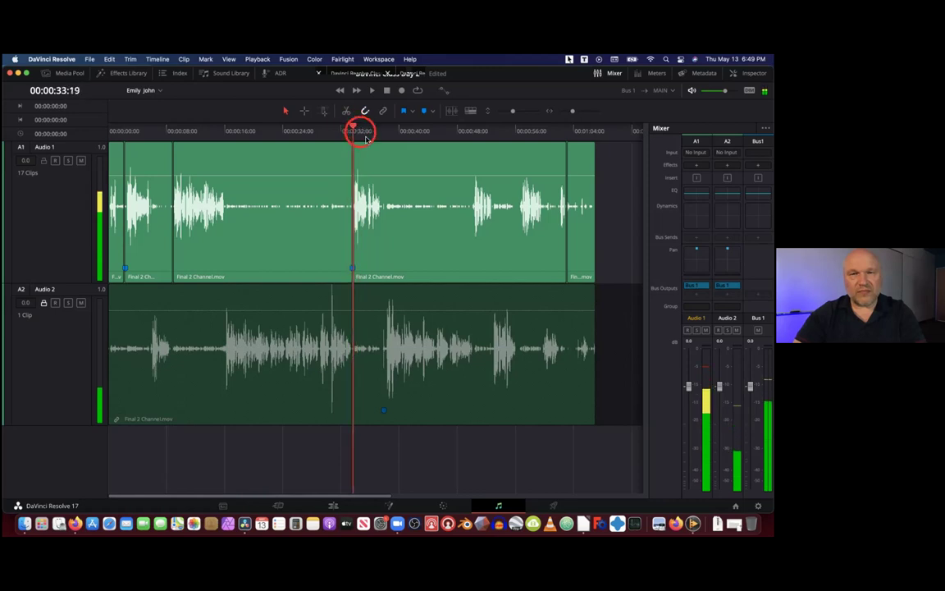
# Zoom in on the 33-second gap, select Audio 2 and lock Audio 1
pyautogui.click(574, 111)
pyautogui.click(576, 113)
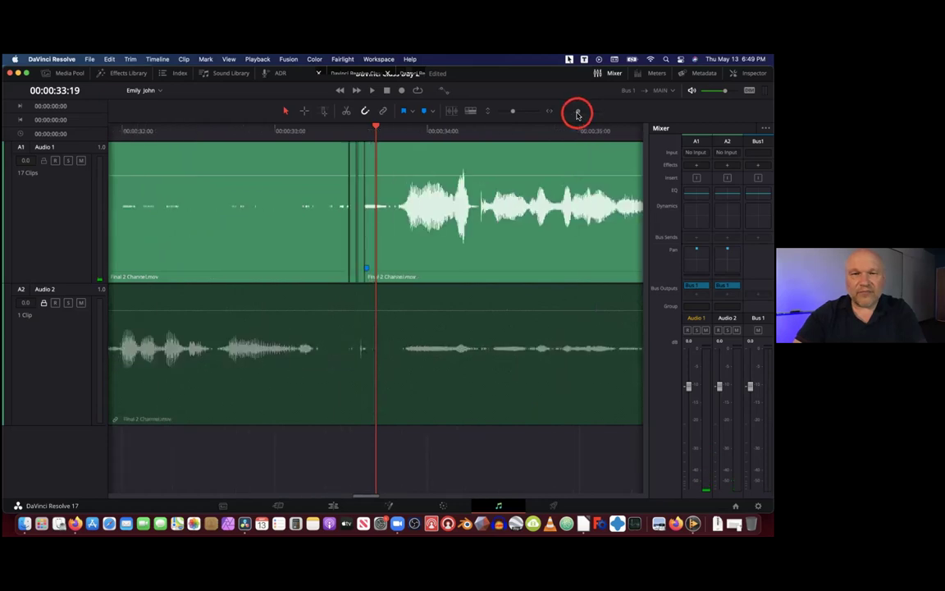
pyautogui.click(364, 347)
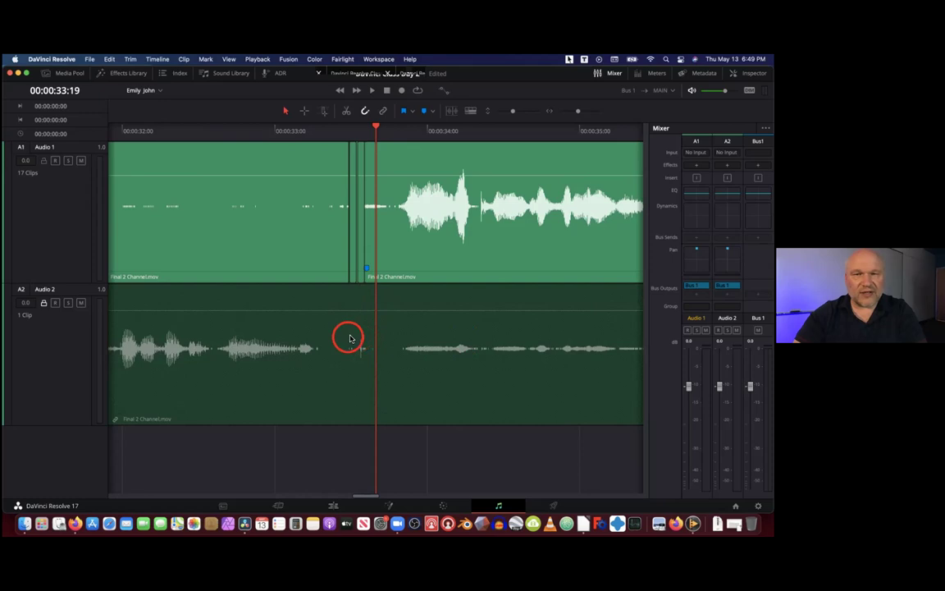
pyautogui.click(43, 303)
pyautogui.click(200, 264)
pyautogui.click(45, 160)
pyautogui.click(379, 348)
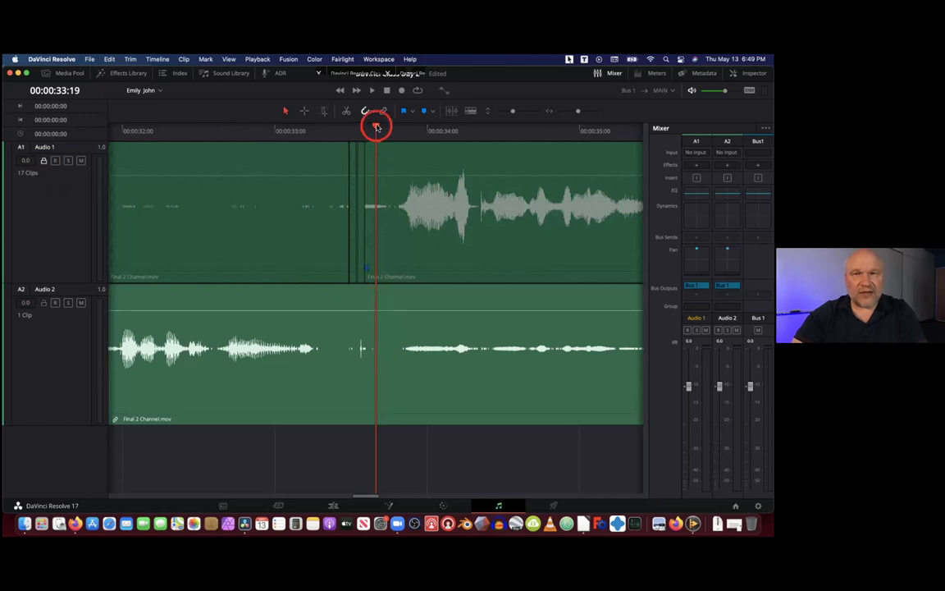
# Blade the Audio 2 clip around 00:00:33:13 into short separate pieces
pyautogui.moveTo(368, 131); pyautogui.dragTo(328, 139)
pyautogui.click(348, 327)
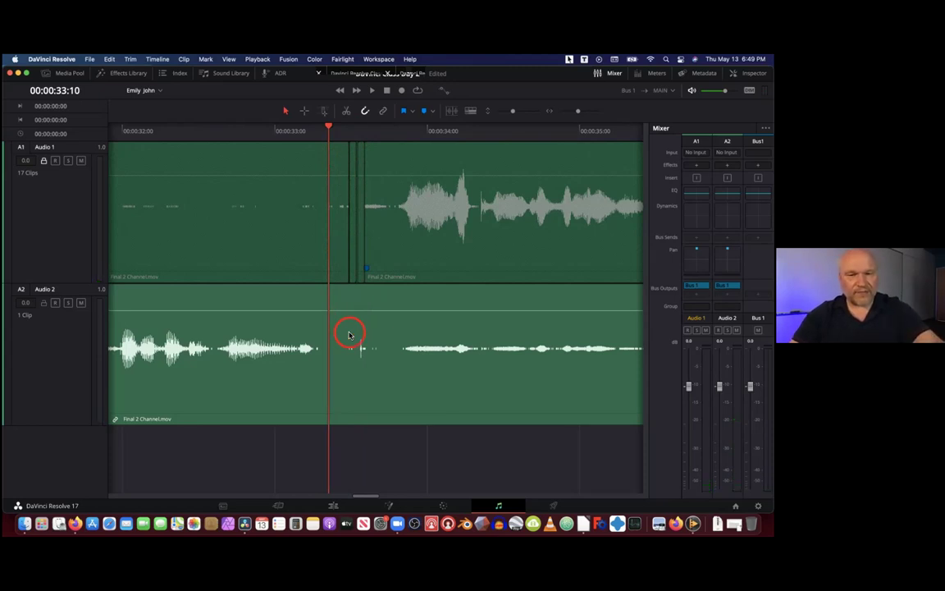
pyautogui.moveTo(332, 131); pyautogui.dragTo(346, 133)
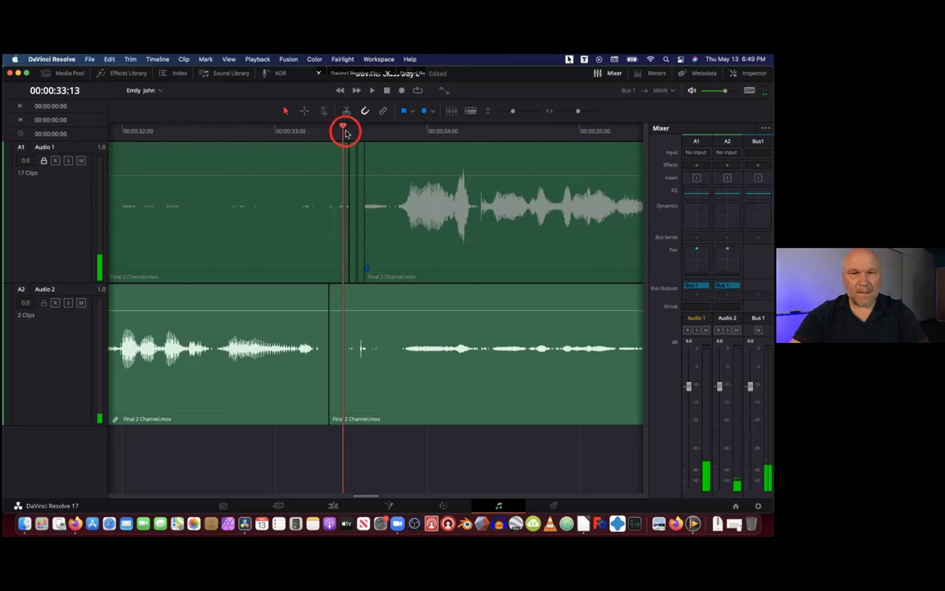
pyautogui.click(330, 173)
pyautogui.click(348, 361)
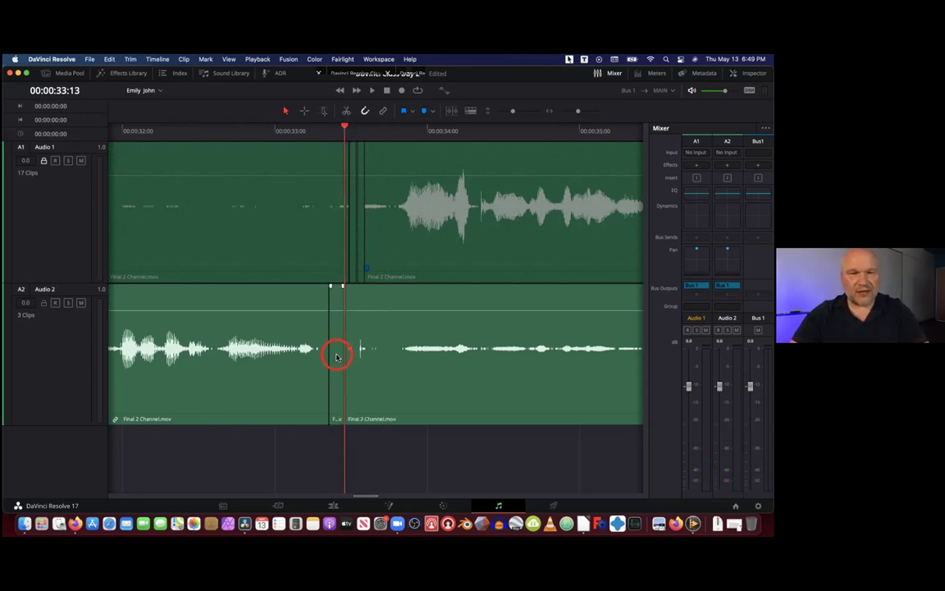
pyautogui.click(336, 356)
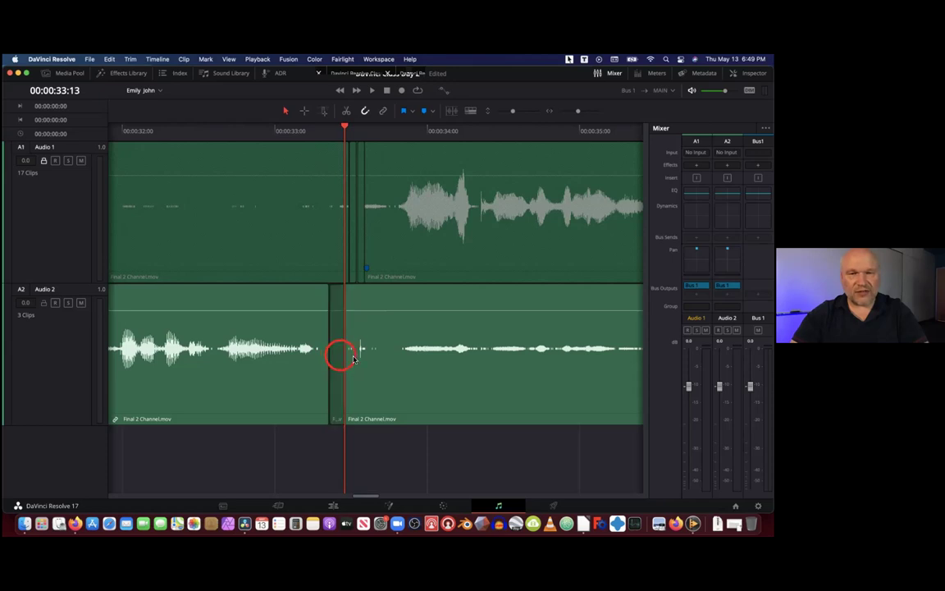
pyautogui.click(359, 357)
pyautogui.click(412, 367)
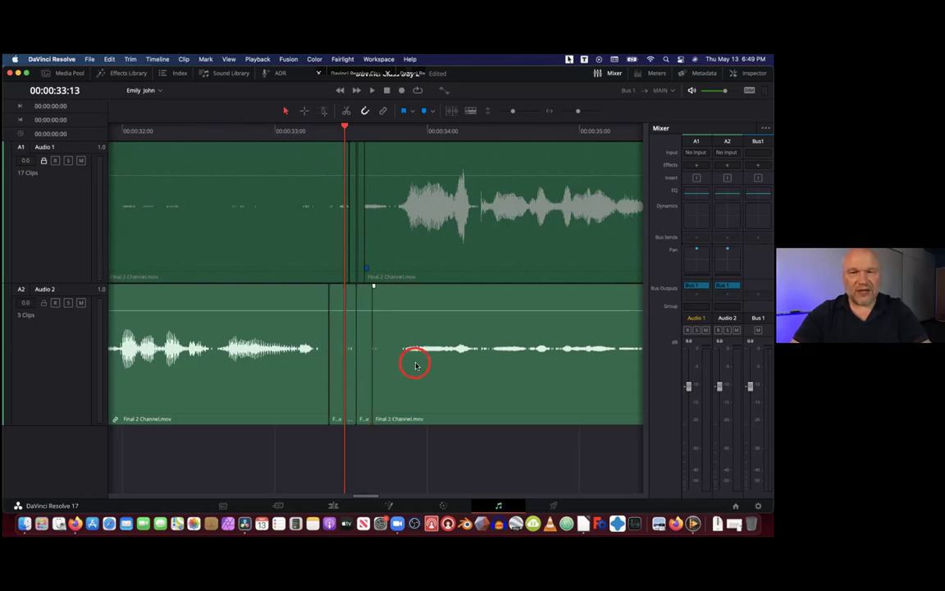
# Play back from 00:00:32:04 and zoom out to the whole program
pyautogui.moveTo(344, 126); pyautogui.dragTo(144, 161)
pyautogui.press('space')
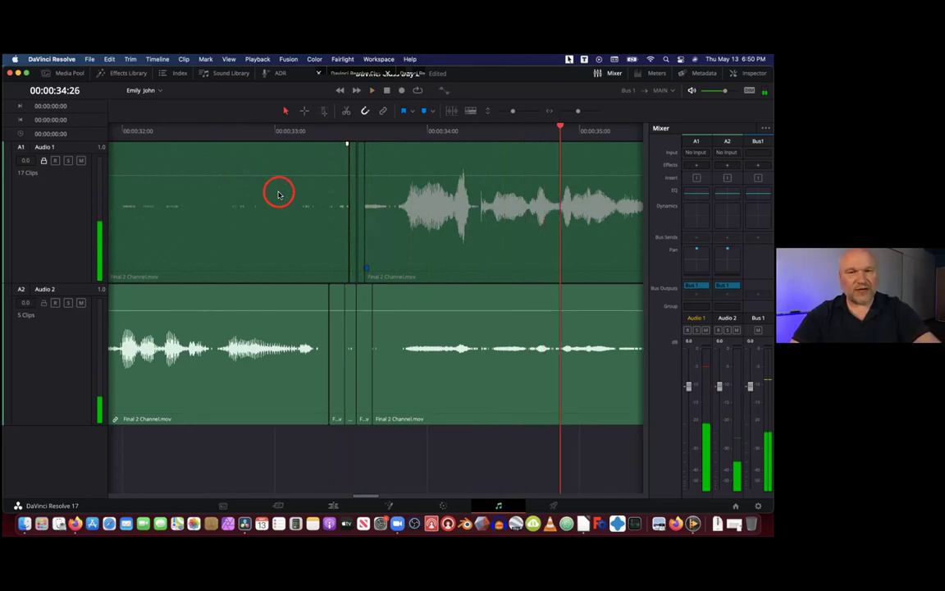
pyautogui.hotkey('shift', 'z')
pyautogui.moveTo(360, 127); pyautogui.dragTo(390, 143)
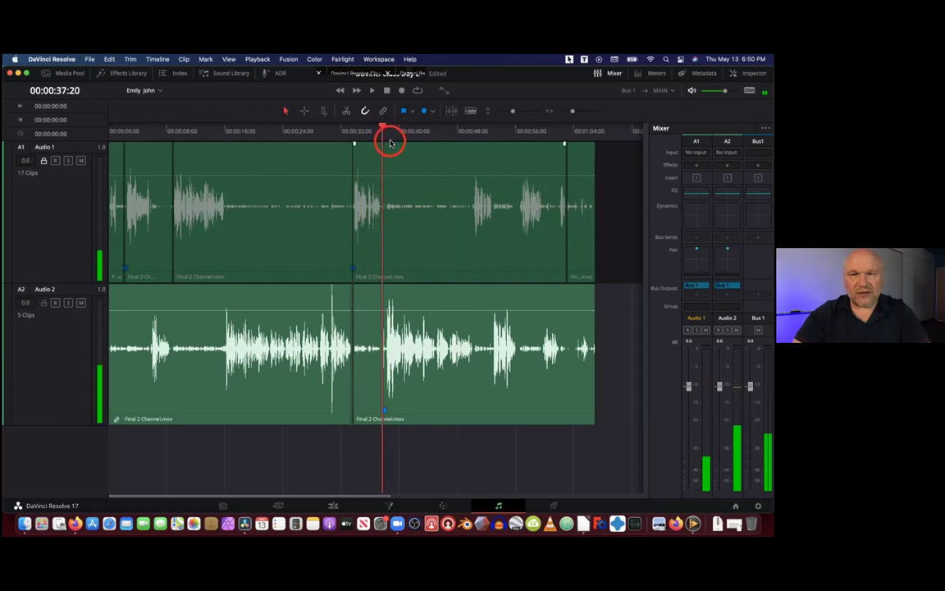
# Split Audio 2 at 00:00:37:20 and 00:00:37:23 and shift the noisy piece aside
pyautogui.moveTo(571, 112); pyautogui.dragTo(578, 112)
pyautogui.click(378, 162)
pyautogui.moveTo(378, 131)
pyautogui.mouseDown()
pyautogui.moveTo(443, 133)
pyautogui.moveTo(377, 140)
pyautogui.mouseUp()
pyautogui.press('super+b')
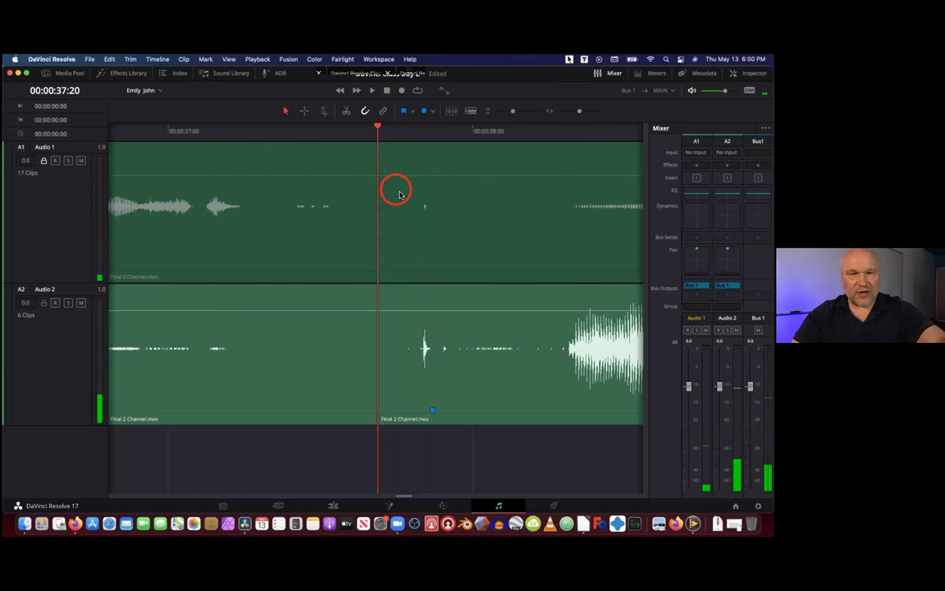
pyautogui.moveTo(395, 134); pyautogui.dragTo(405, 134)
pyautogui.press('super+b')
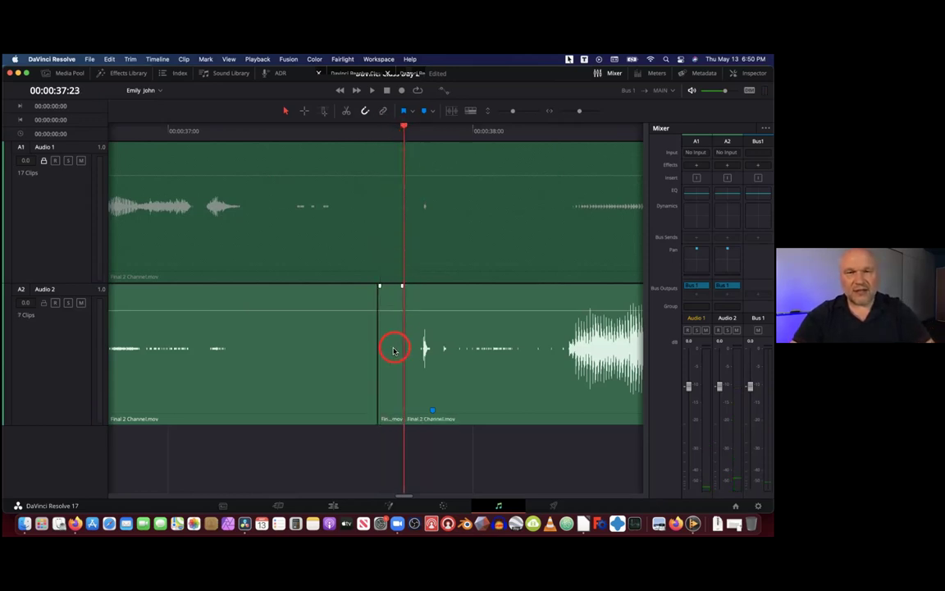
pyautogui.moveTo(393, 351); pyautogui.dragTo(430, 353)
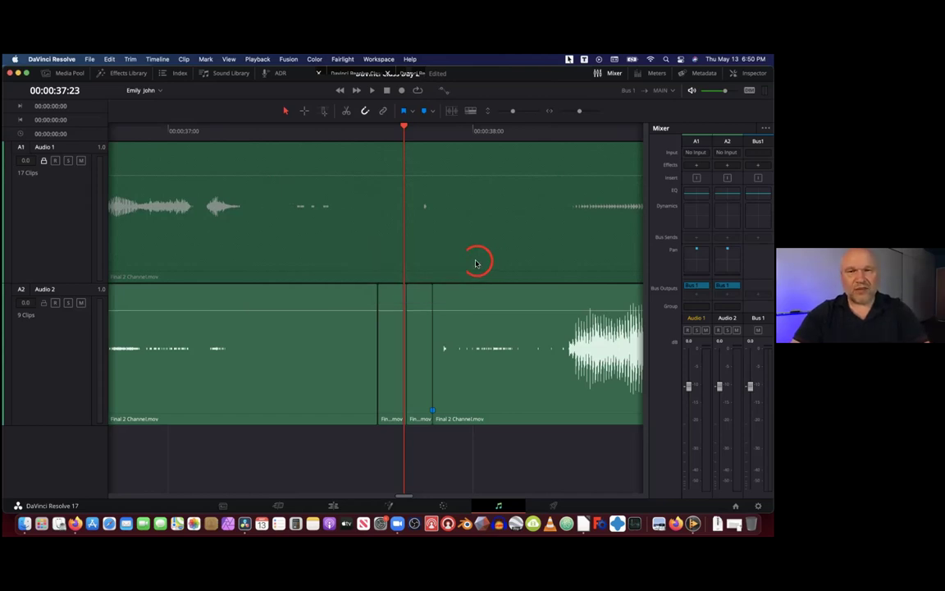
# Zoom to fit the program and scrub through the later Audio 2 clips
pyautogui.click(69, 351)
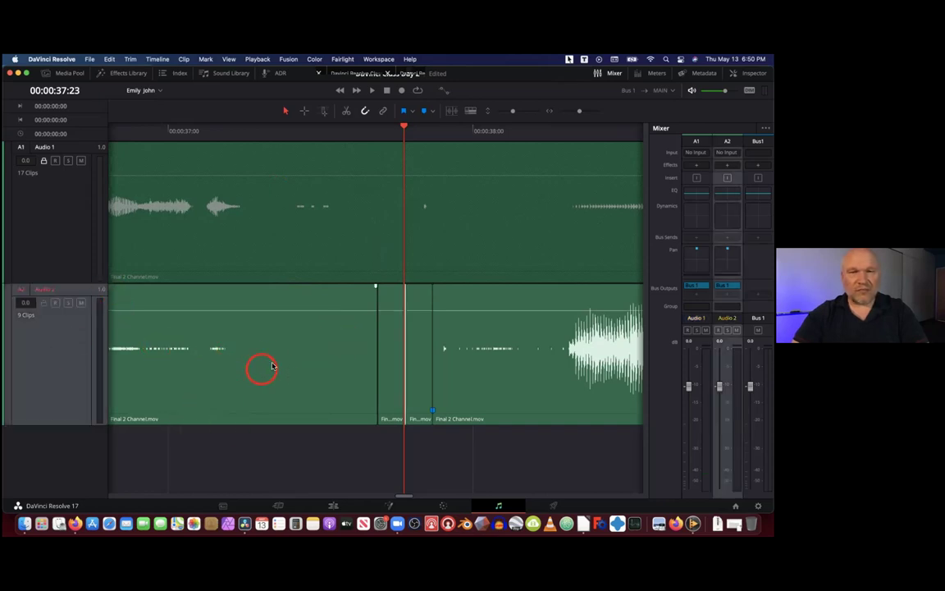
pyautogui.hotkey('shift', 'z')
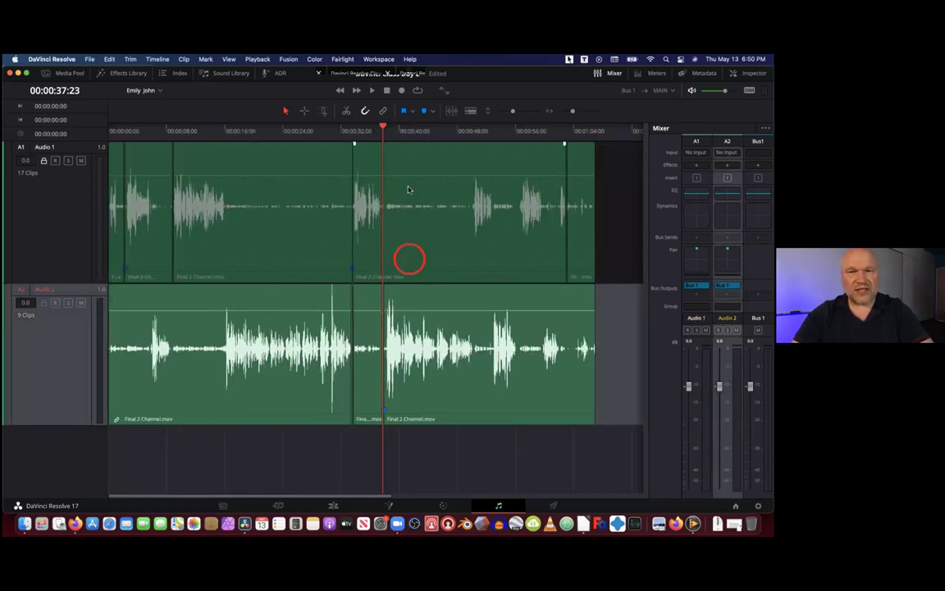
pyautogui.moveTo(392, 131); pyautogui.dragTo(410, 131)
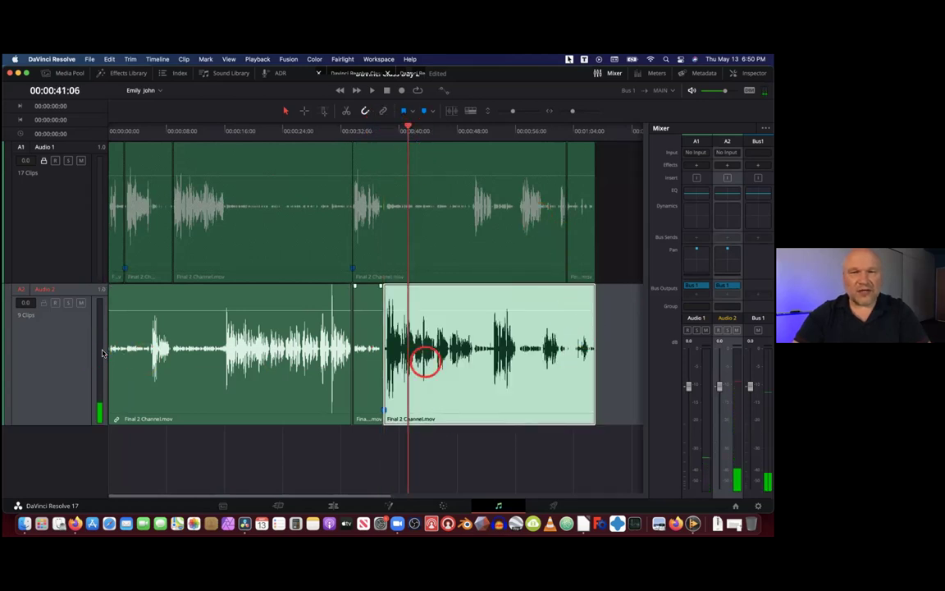
pyautogui.click(579, 379)
pyautogui.moveTo(409, 128); pyautogui.dragTo(534, 145)
pyautogui.moveTo(472, 149); pyautogui.dragTo(312, 159)
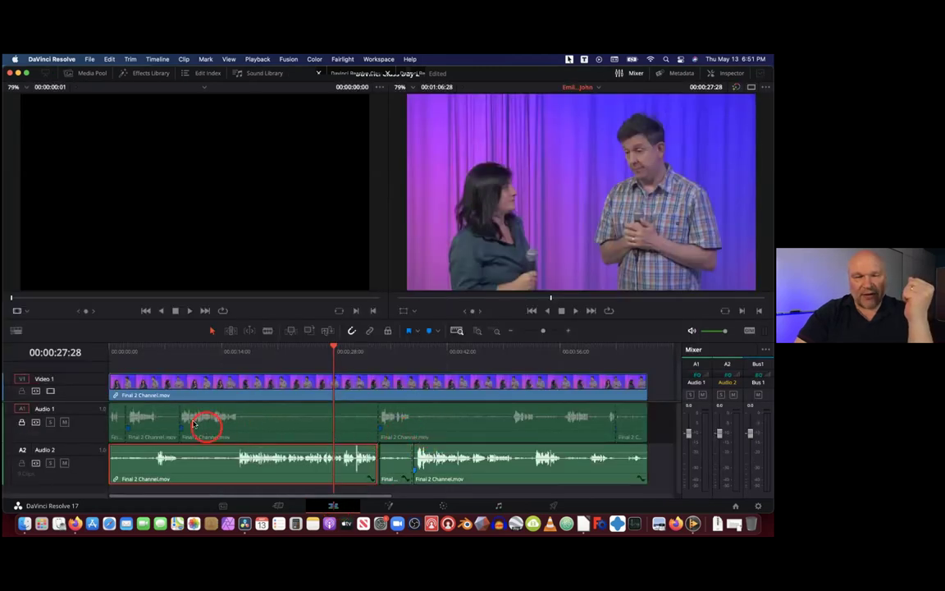
pyautogui.click(387, 433)
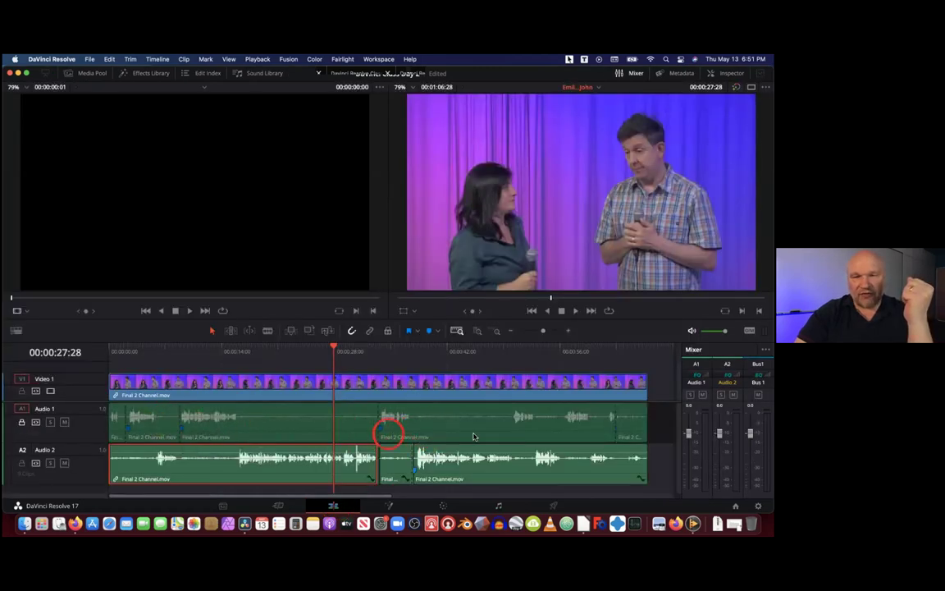
pyautogui.click(498, 506)
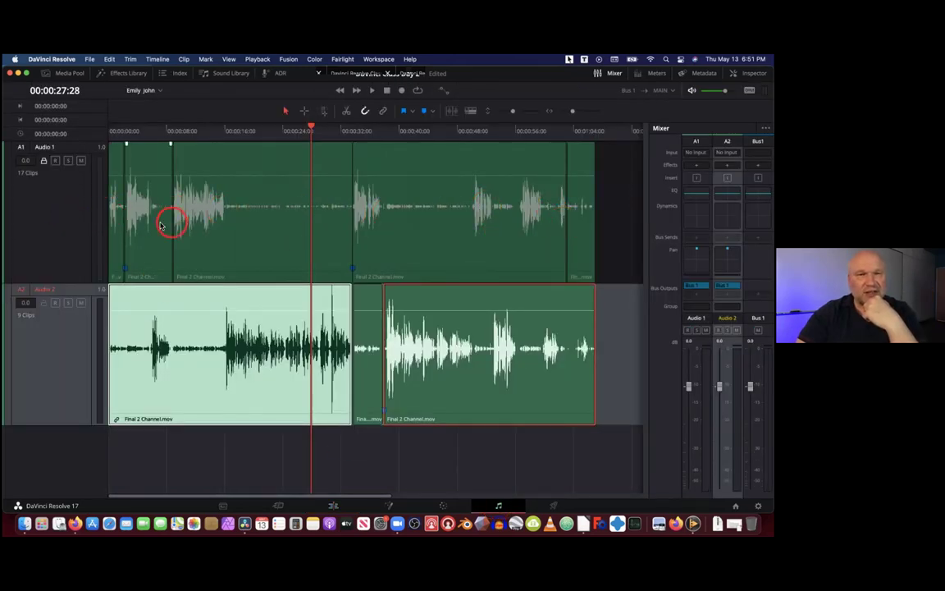
pyautogui.click(461, 345)
pyautogui.click(115, 366)
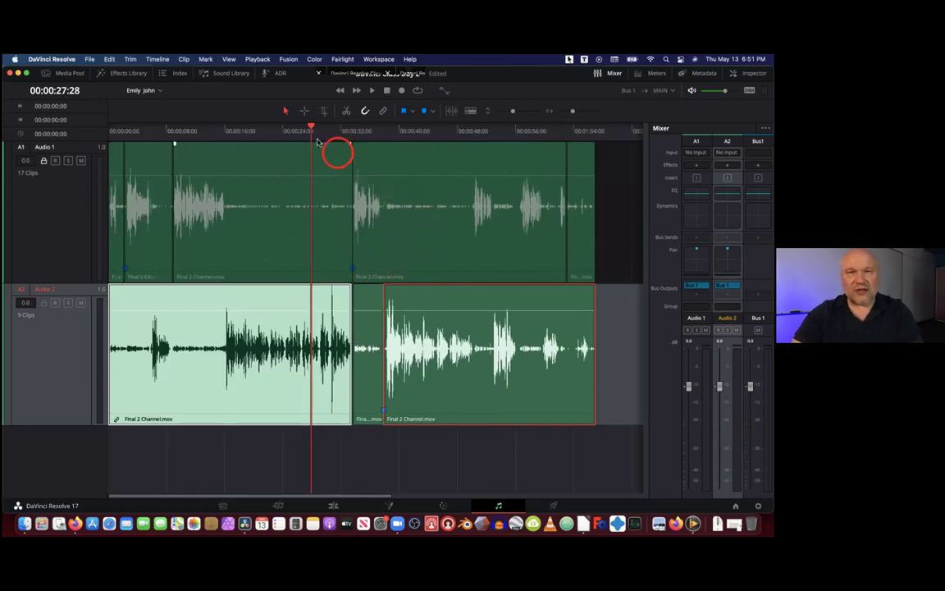
pyautogui.moveTo(326, 131); pyautogui.dragTo(380, 145)
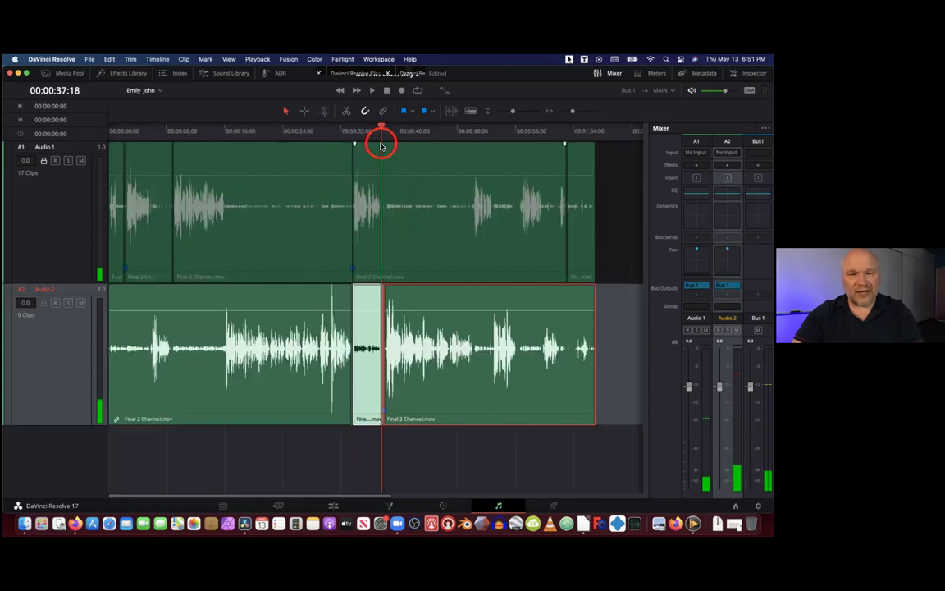
pyautogui.hotkey('shift', 'z')
pyautogui.hotkey('shift', 'z')
pyautogui.hotkey('shift', 'z')
pyautogui.hotkey('shift', 'z')
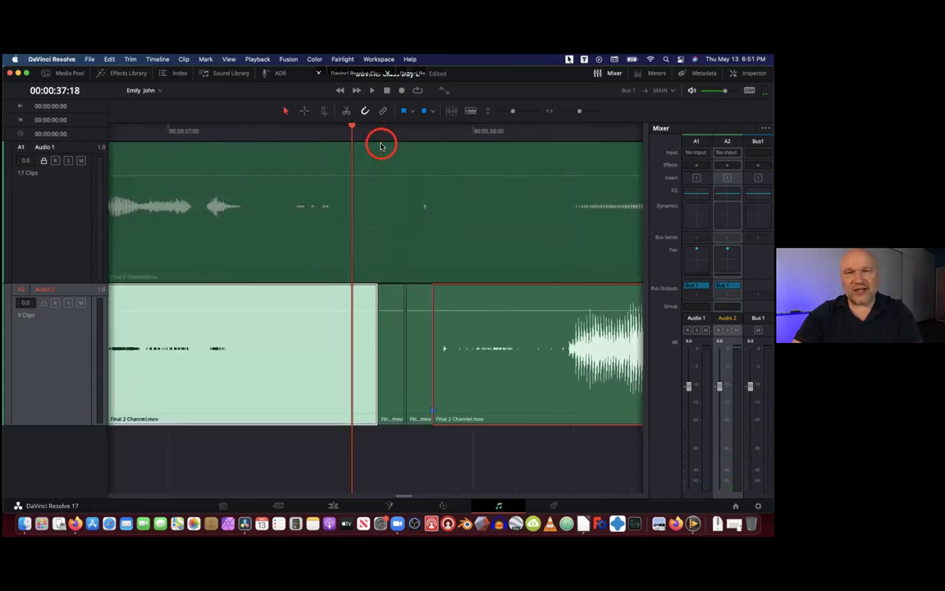
pyautogui.moveTo(381, 131); pyautogui.dragTo(435, 131)
pyautogui.click(576, 114)
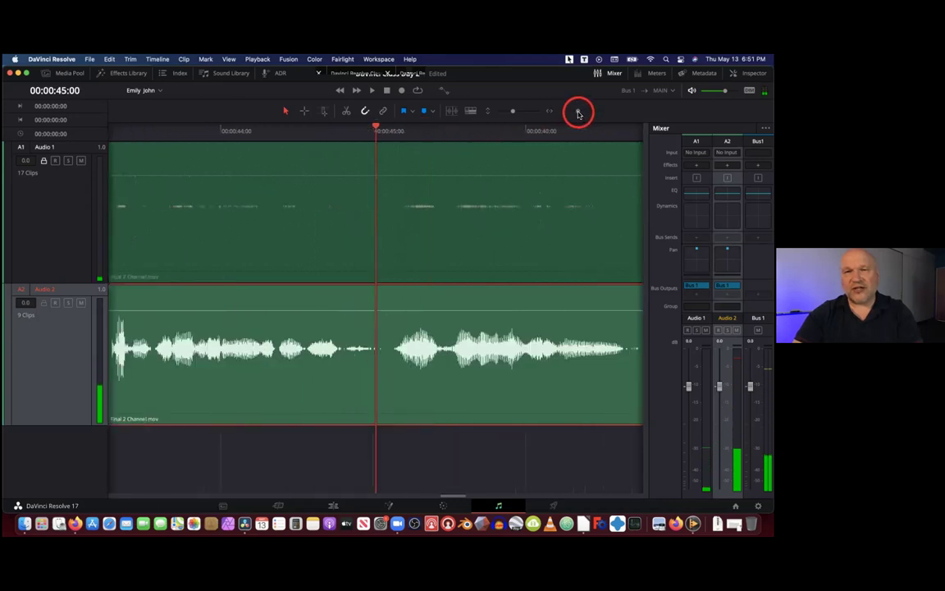
pyautogui.click(480, 196)
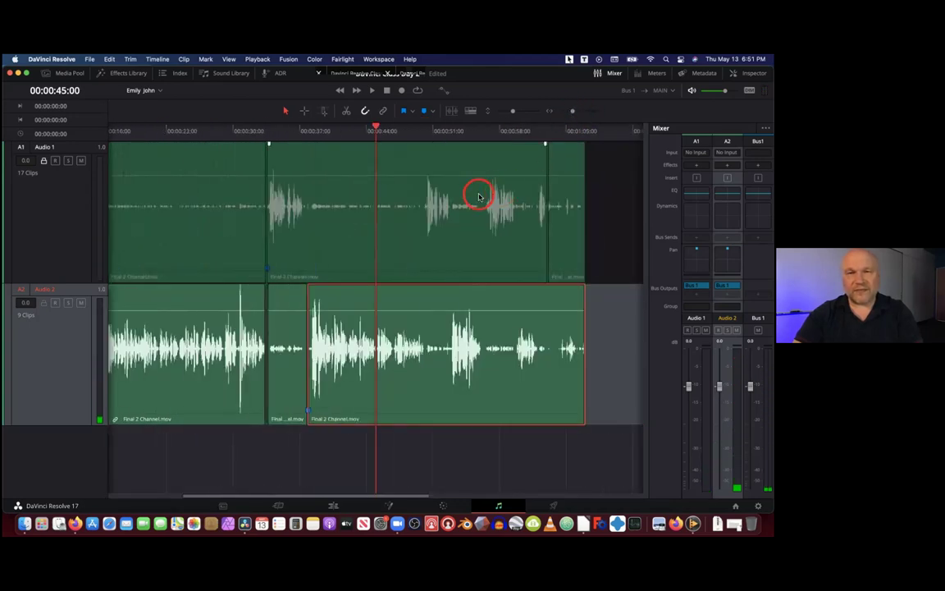
pyautogui.scroll(-2, 480, 187)
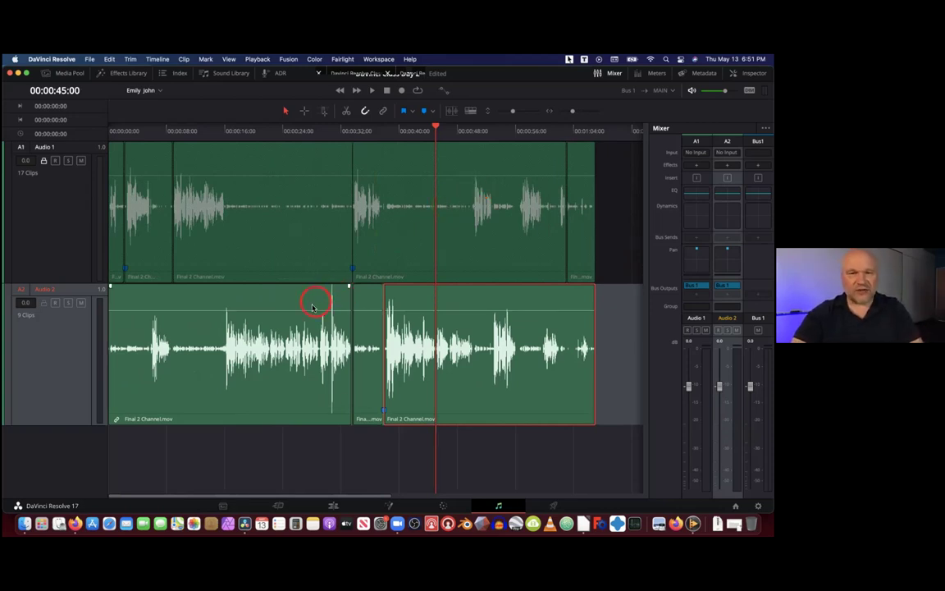
pyautogui.moveTo(316, 497); pyautogui.dragTo(369, 500)
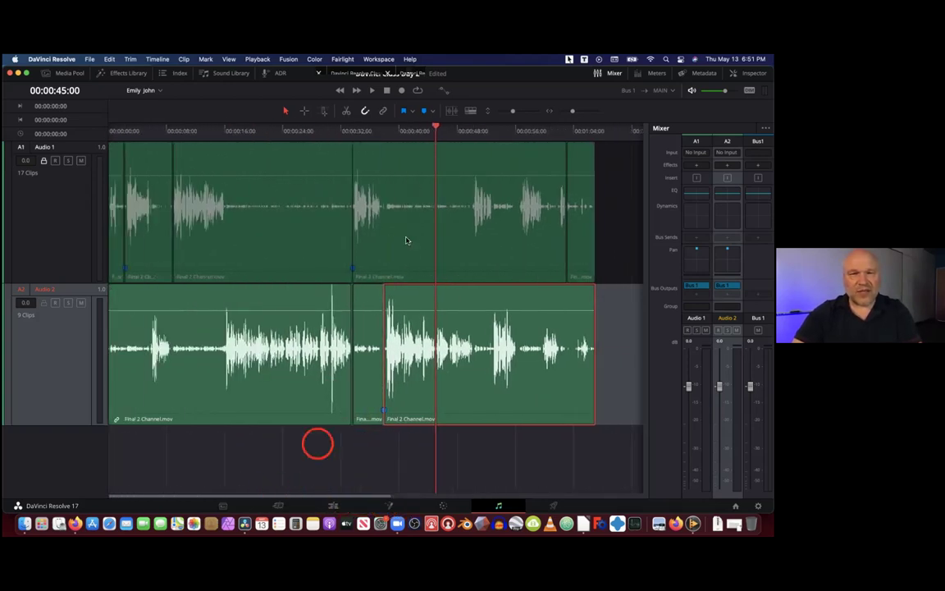
pyautogui.moveTo(438, 129); pyautogui.dragTo(146, 160)
pyautogui.press('space')
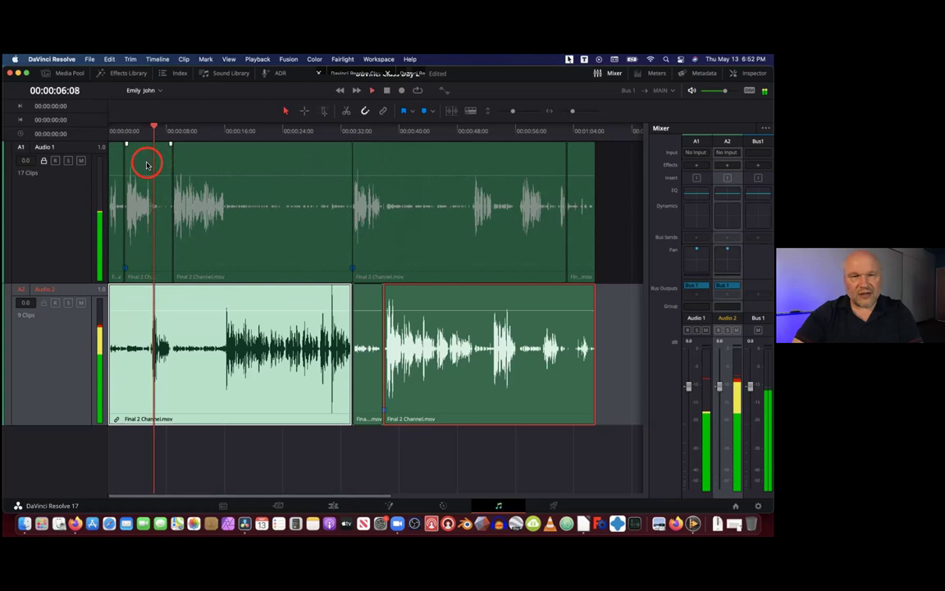
pyautogui.moveTo(165, 137); pyautogui.dragTo(221, 147)
pyautogui.press('space')
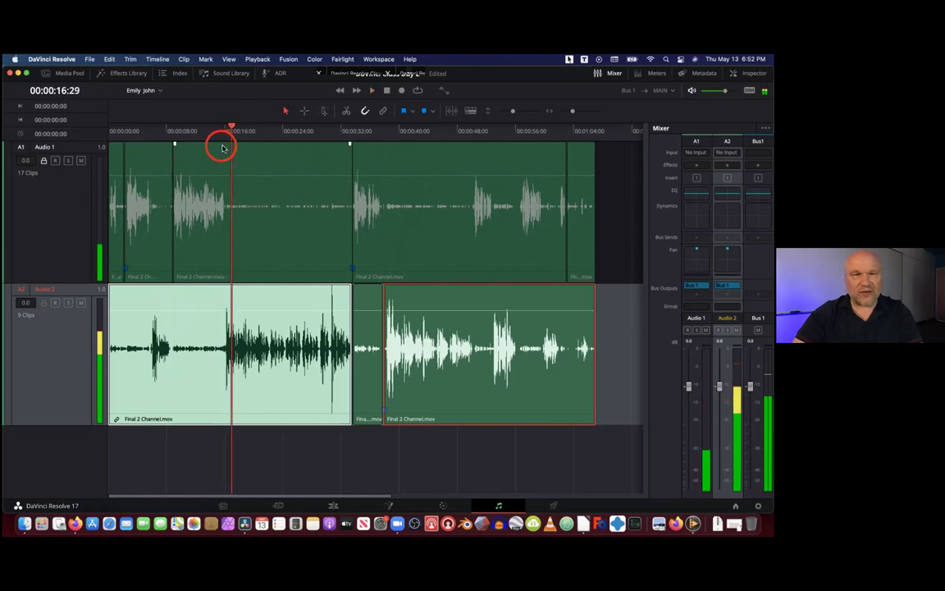
pyautogui.moveTo(228, 133); pyautogui.dragTo(229, 135)
# Zoom far into the Audio 2 waveform around the 16-second playhead
pyautogui.click(264, 312)
pyautogui.click(525, 217)
pyautogui.click(579, 110)
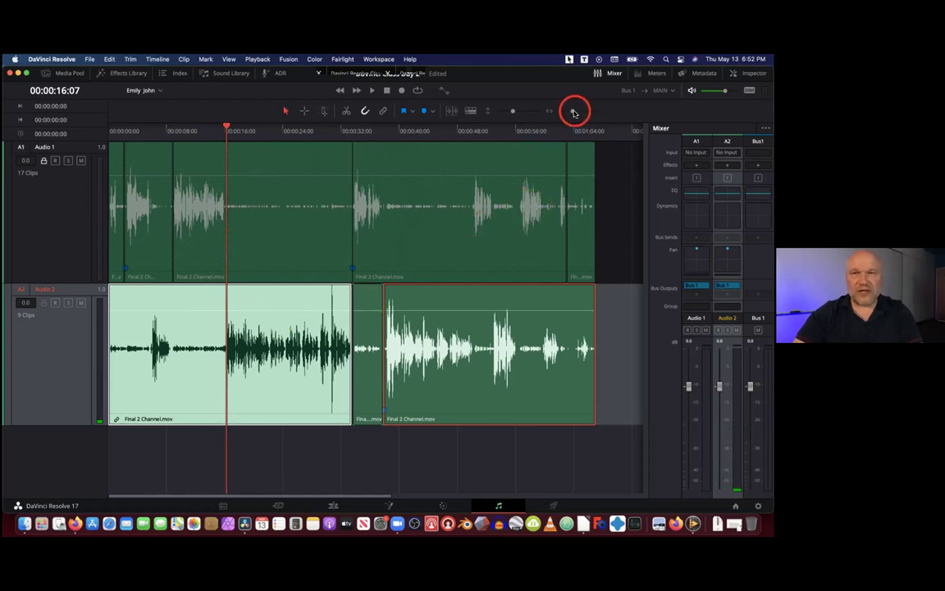
pyautogui.click(574, 112)
pyautogui.click(575, 112)
pyautogui.click(576, 113)
pyautogui.click(577, 114)
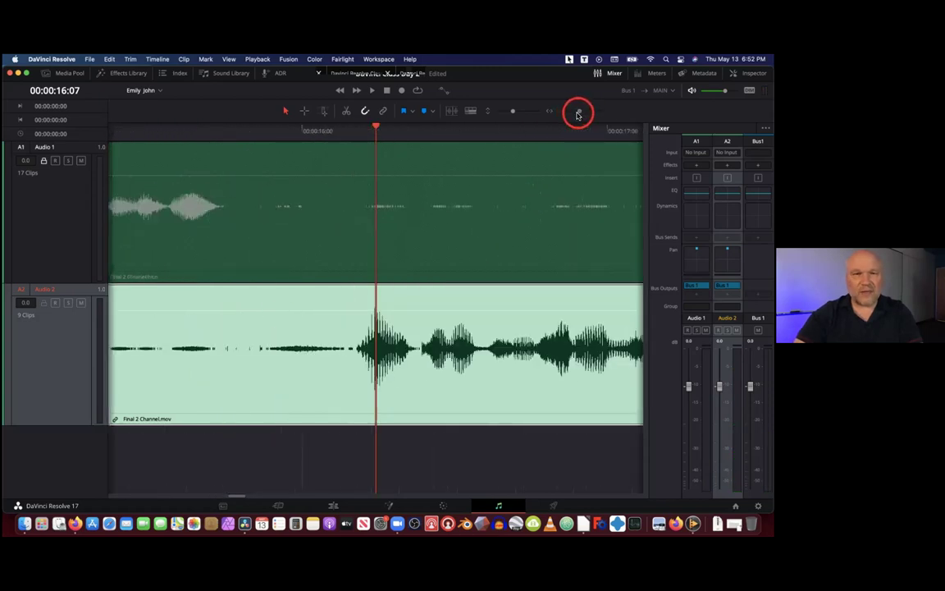
pyautogui.click(384, 317)
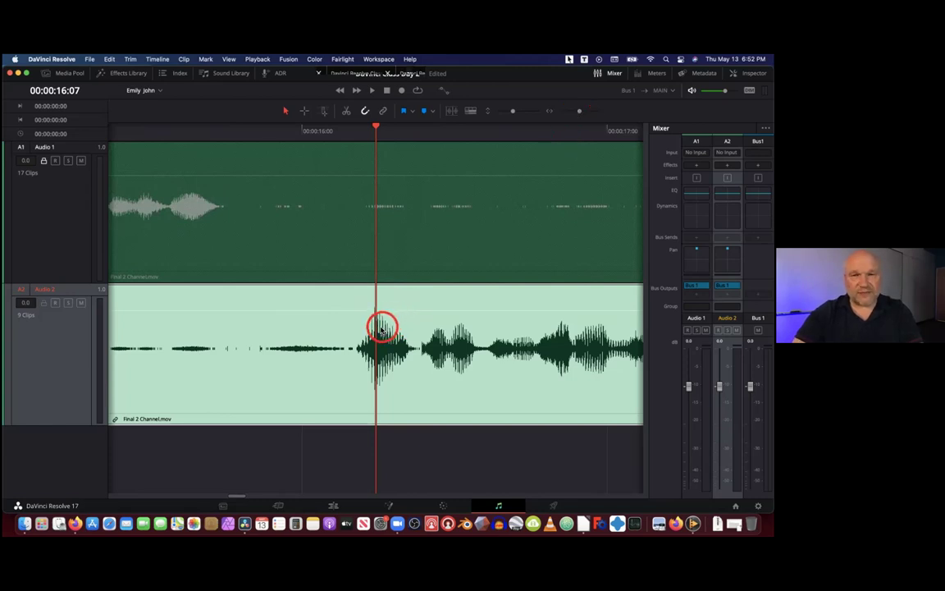
pyautogui.click(369, 337)
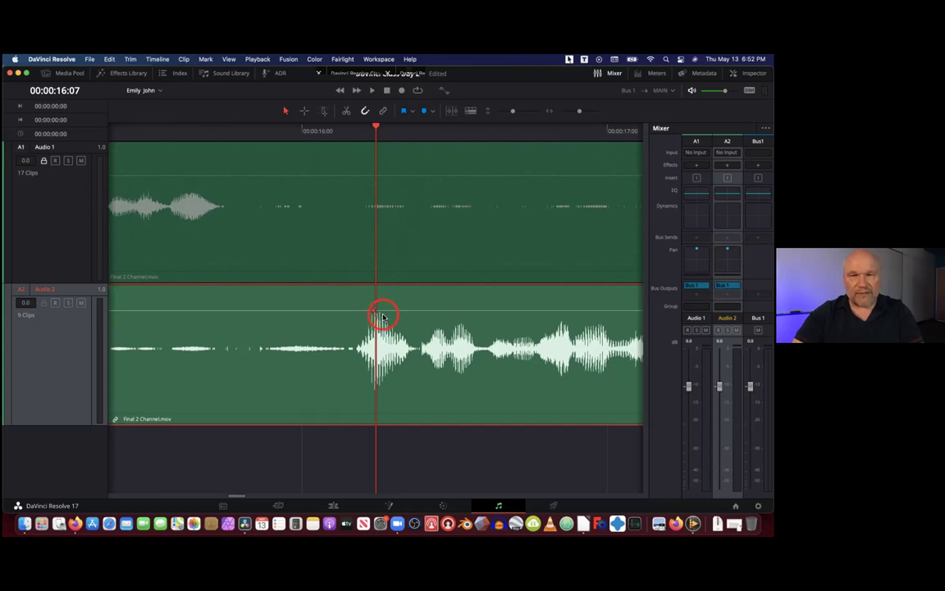
# Add volume keyframes on Audio 2 around 00:00:16:07 and lower the peak between them
pyautogui.moveTo(376, 126); pyautogui.dragTo(356, 136)
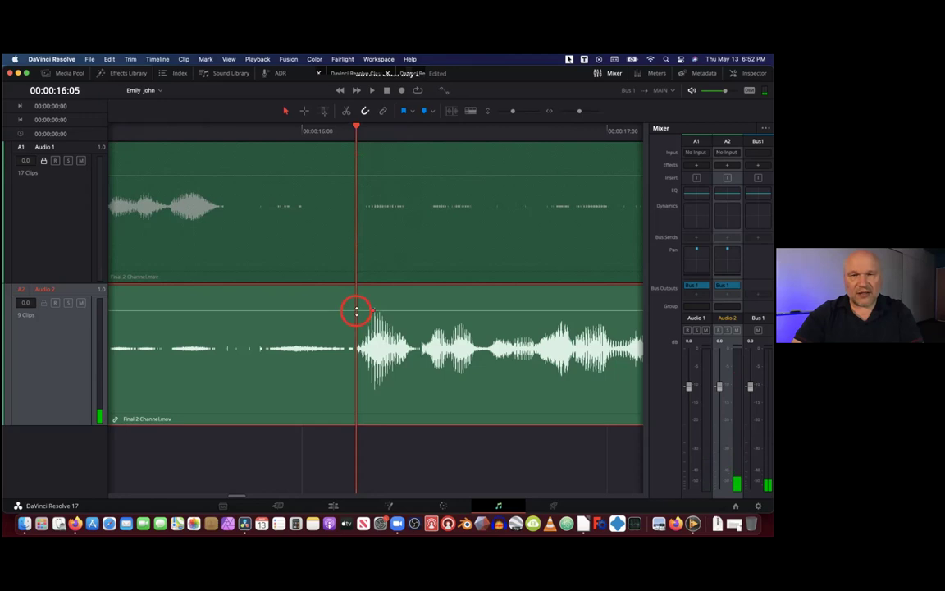
pyautogui.moveTo(358, 128); pyautogui.dragTo(401, 142)
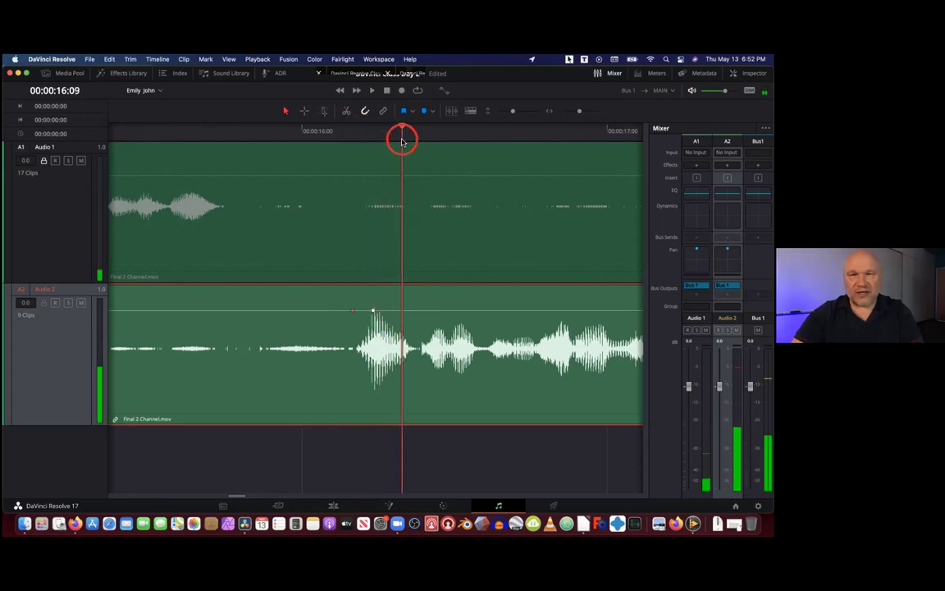
pyautogui.click(408, 313)
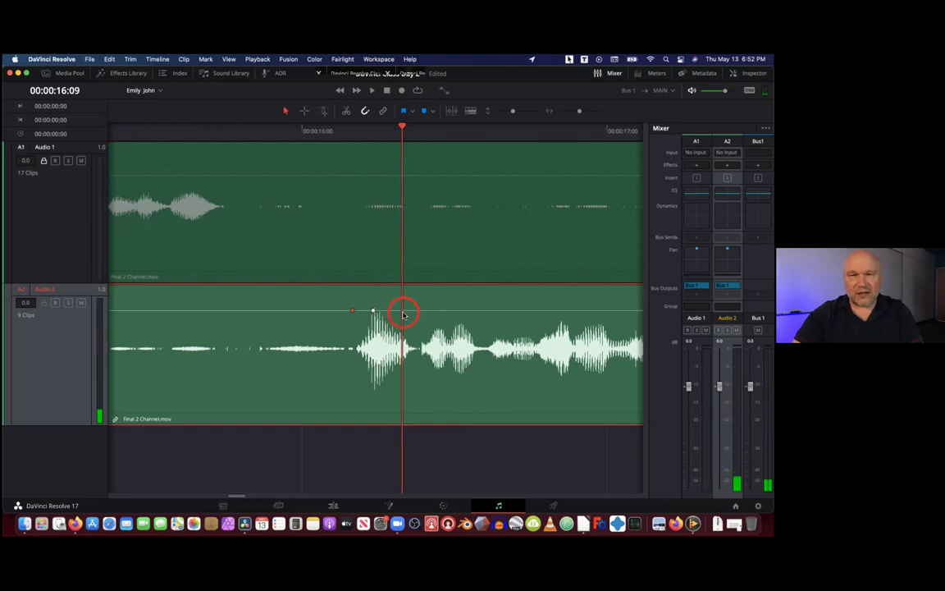
pyautogui.moveTo(373, 313); pyautogui.dragTo(373, 315)
pyautogui.click(563, 347)
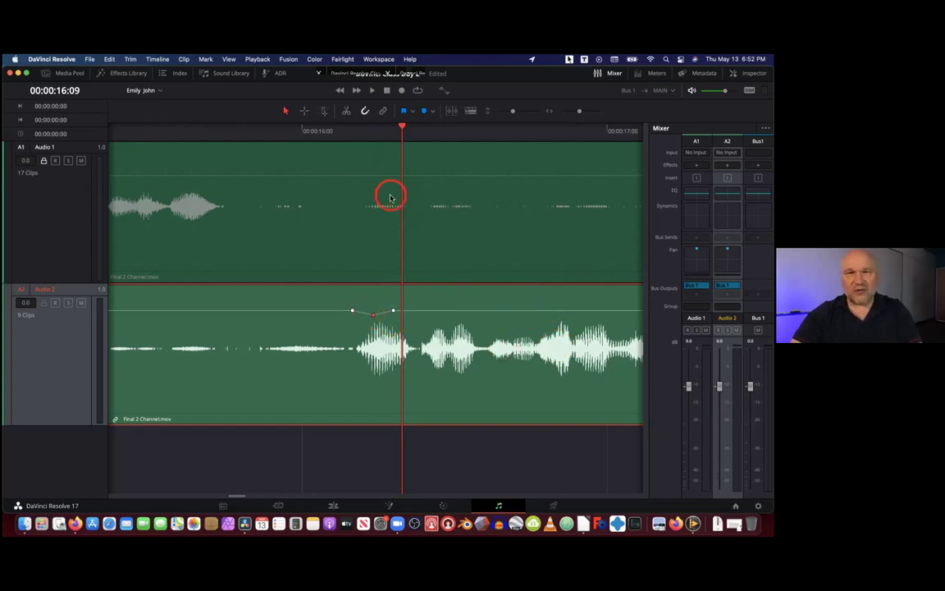
# Play back the dip, fine-tune its depth, and zoom out to the whole program
pyautogui.click(253, 132)
pyautogui.click(373, 205)
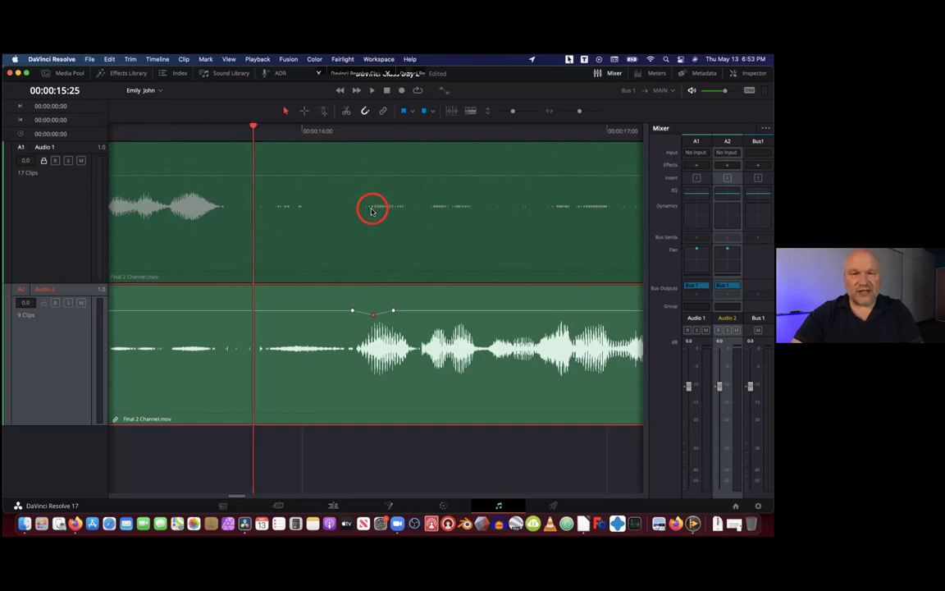
pyautogui.press('space')
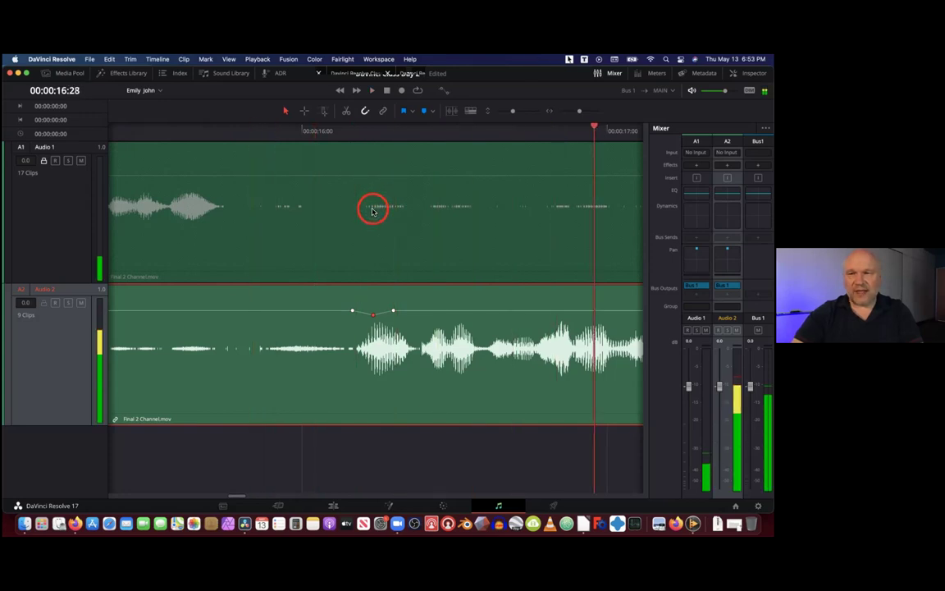
pyautogui.moveTo(373, 316); pyautogui.dragTo(373, 318)
pyautogui.moveTo(333, 133); pyautogui.dragTo(278, 131)
pyautogui.press('space')
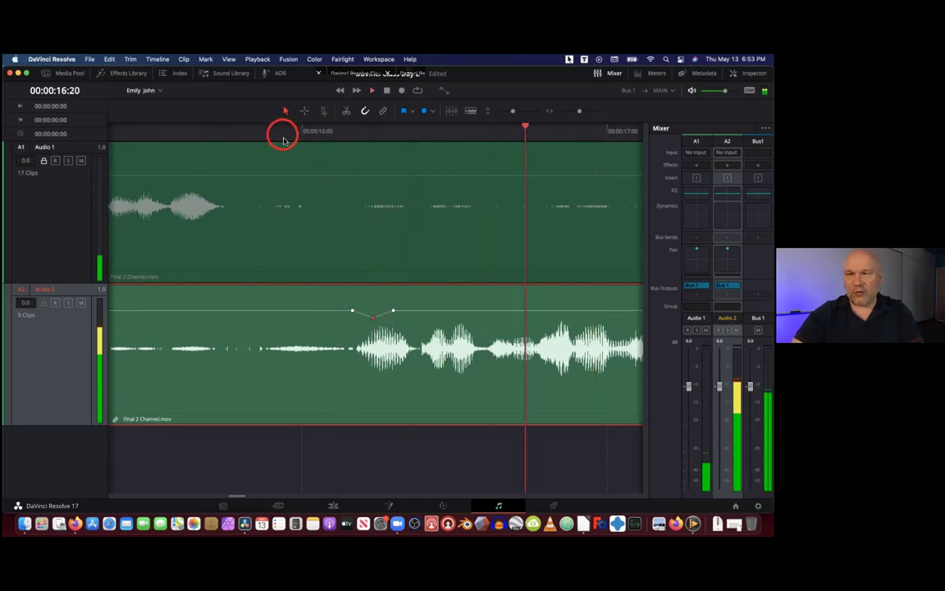
pyautogui.press('space')
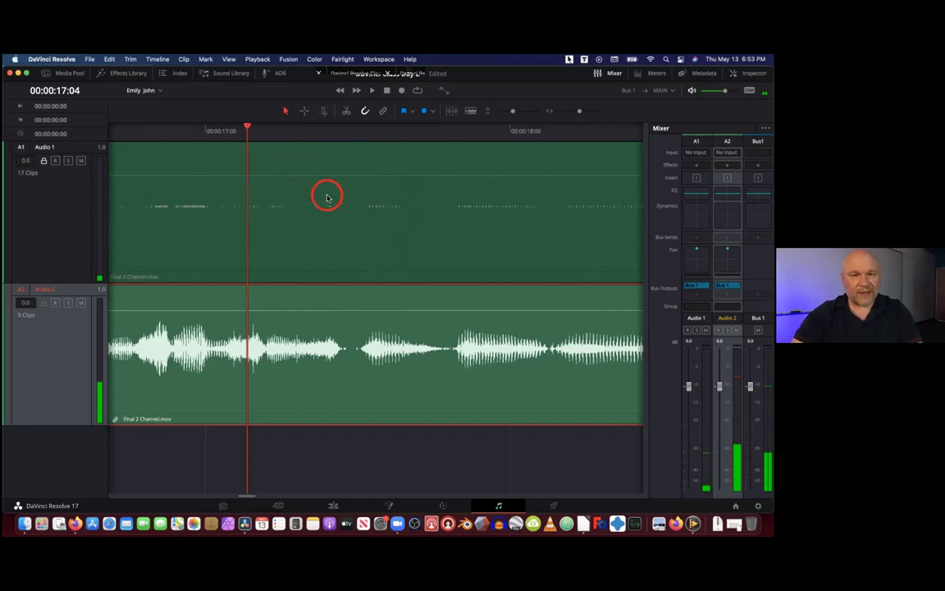
pyautogui.hotkey('shift', 'z')
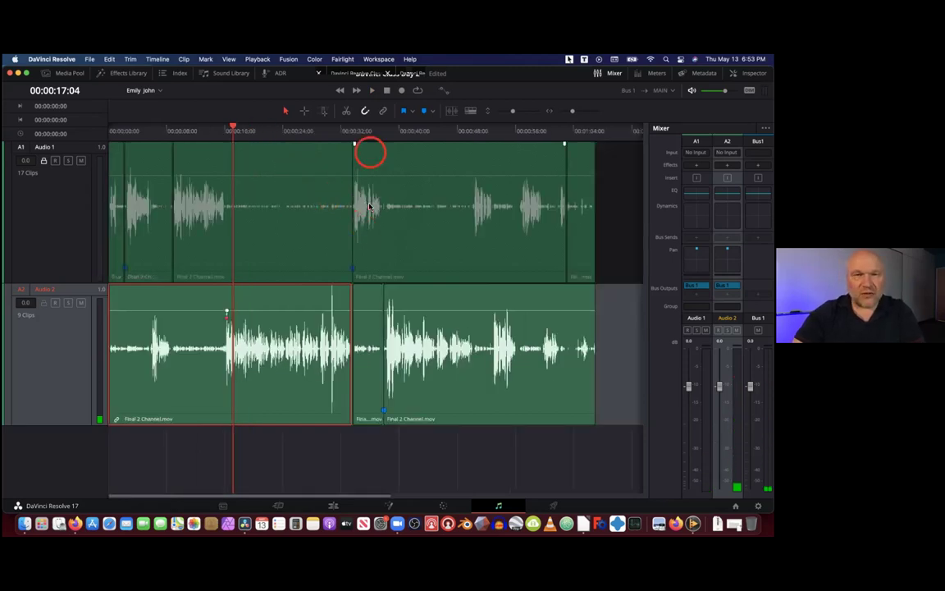
# Zoom in on the Audio 2 peak near 00:00:30:25 and pull its volume down about 1 dB
pyautogui.moveTo(243, 126); pyautogui.dragTo(333, 149)
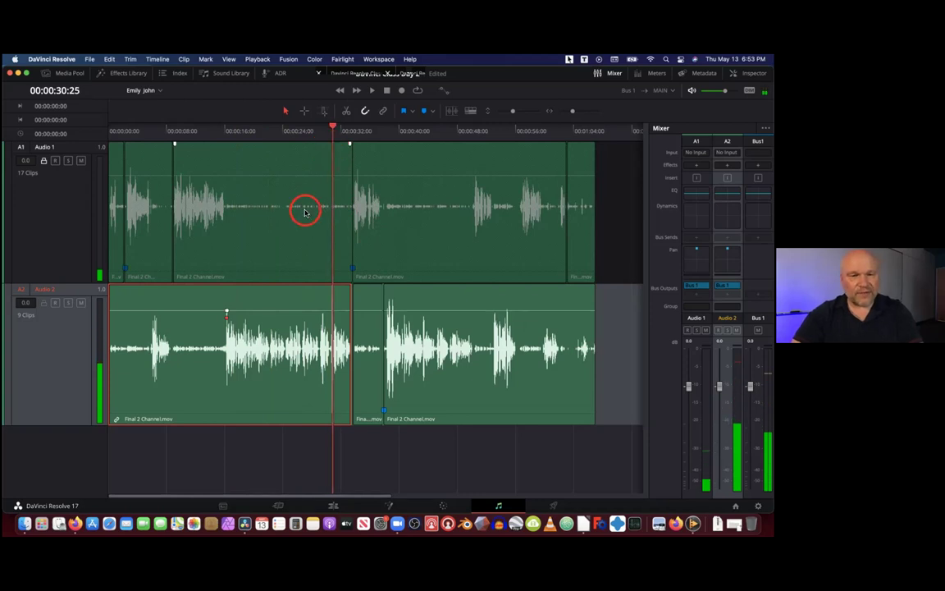
pyautogui.hotkey('shift', 'z')
pyautogui.press('super+minus')
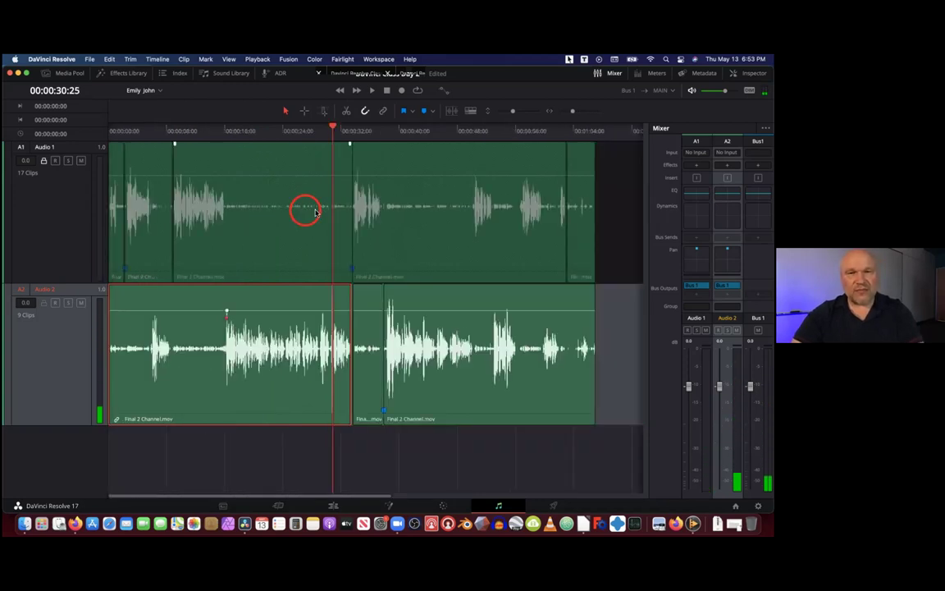
pyautogui.moveTo(586, 114); pyautogui.dragTo(578, 113)
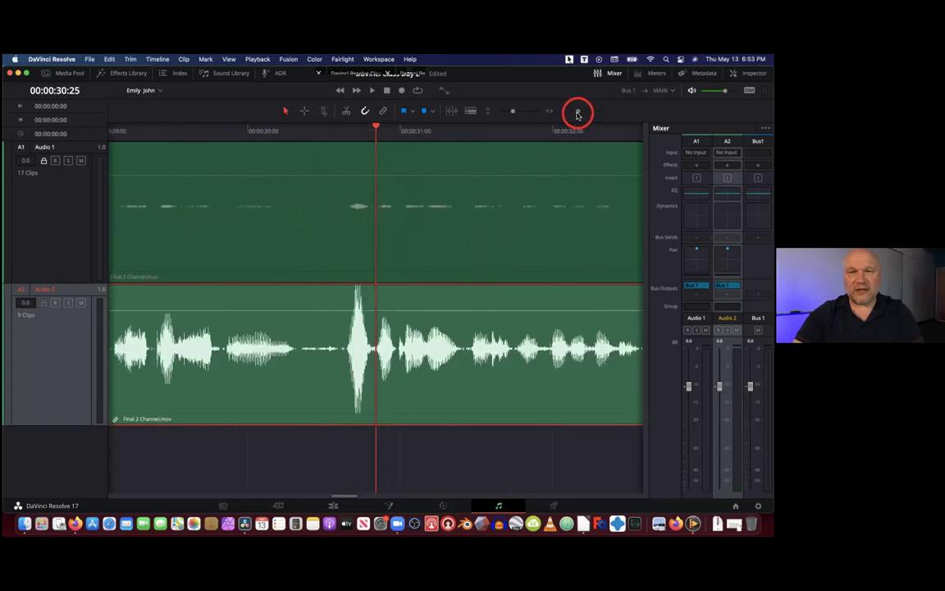
pyautogui.moveTo(377, 128); pyautogui.dragTo(346, 308)
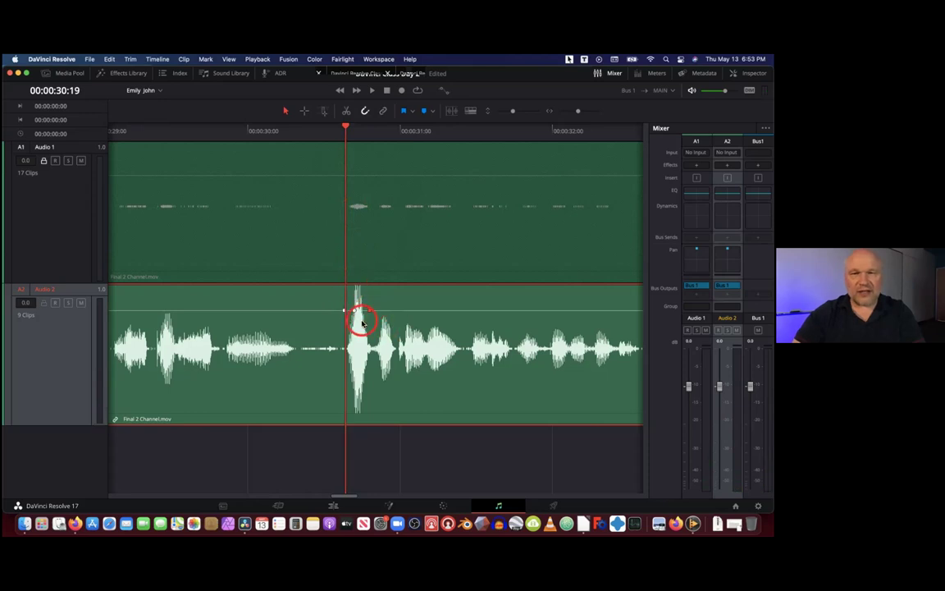
pyautogui.moveTo(355, 310); pyautogui.dragTo(352, 318)
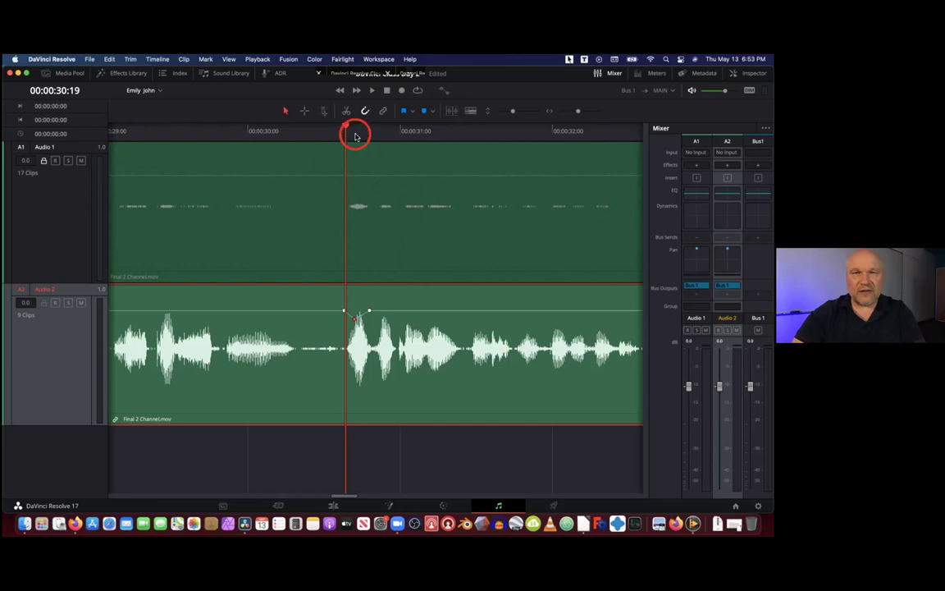
pyautogui.moveTo(350, 131); pyautogui.dragTo(397, 133)
# Zoom into the loud Audio 2 passage and lower its keyframed volume
pyautogui.scroll(-5, 392, 133)
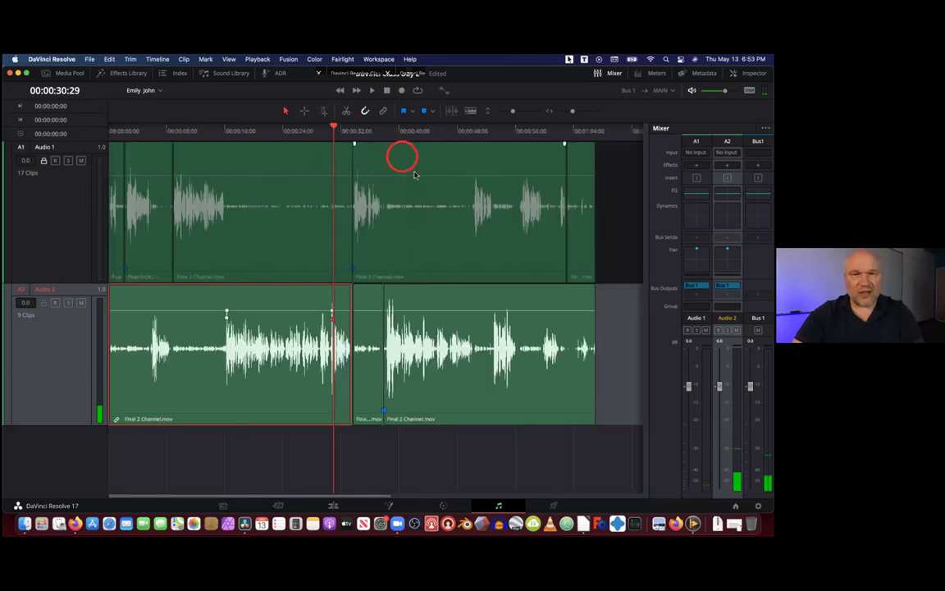
pyautogui.moveTo(337, 123); pyautogui.dragTo(391, 137)
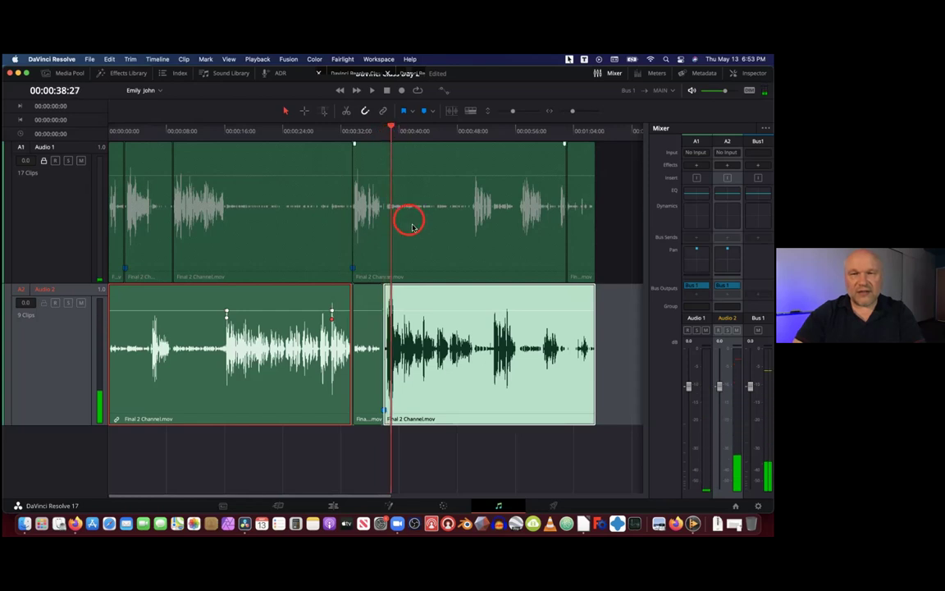
pyautogui.moveTo(573, 113); pyautogui.dragTo(579, 110)
pyautogui.click(468, 302)
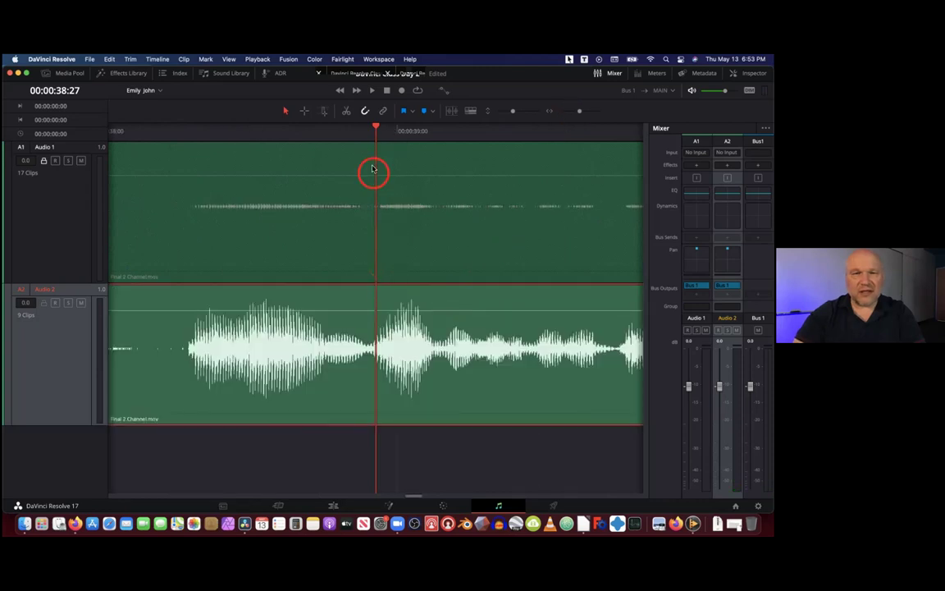
pyautogui.moveTo(377, 132); pyautogui.dragTo(238, 145)
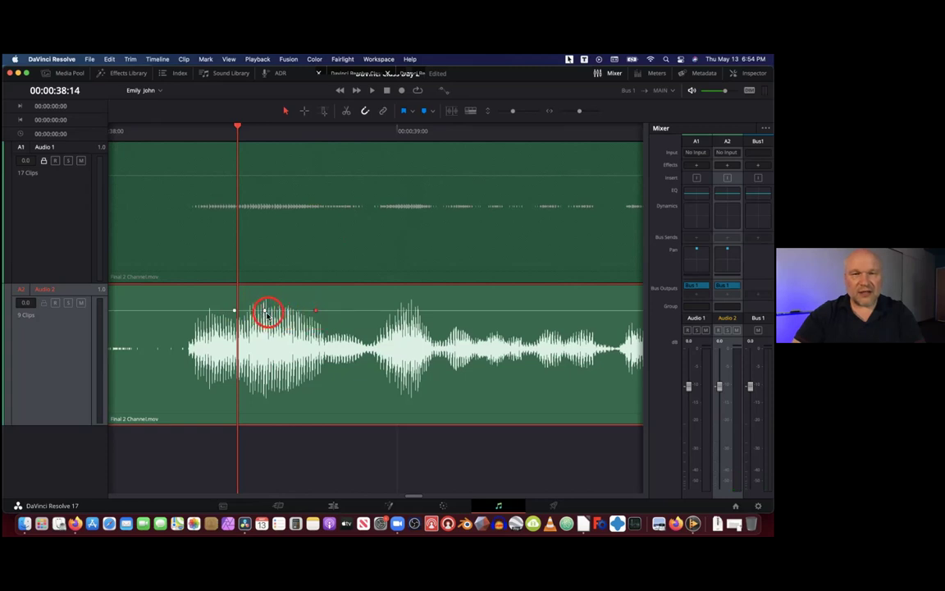
pyautogui.moveTo(264, 311); pyautogui.dragTo(285, 316)
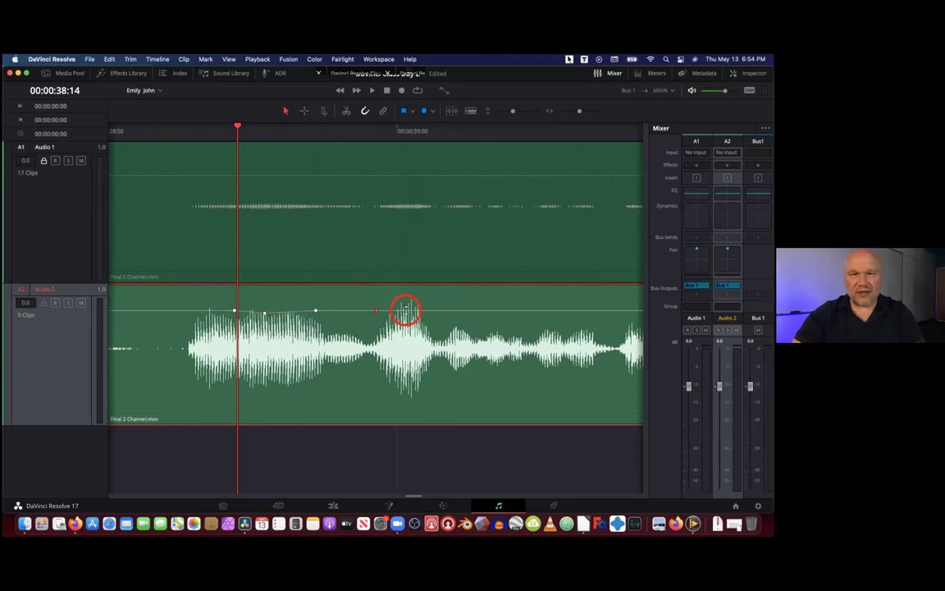
pyautogui.moveTo(397, 312); pyautogui.dragTo(397, 316)
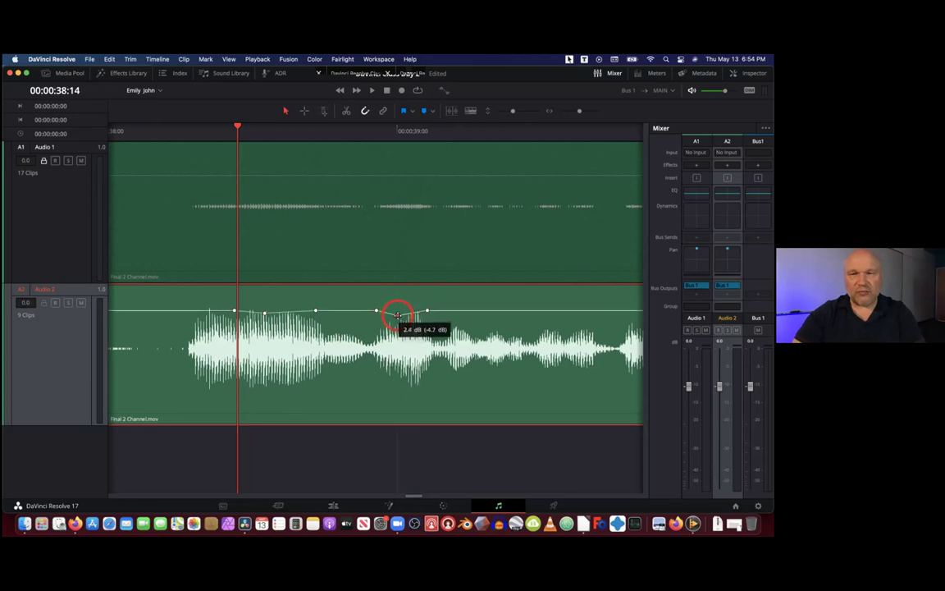
# Replay the passage and fine-tune the Audio 2 keyframe levels by ear
pyautogui.moveTo(237, 130); pyautogui.dragTo(186, 134)
pyautogui.press('space')
pyautogui.press('space')
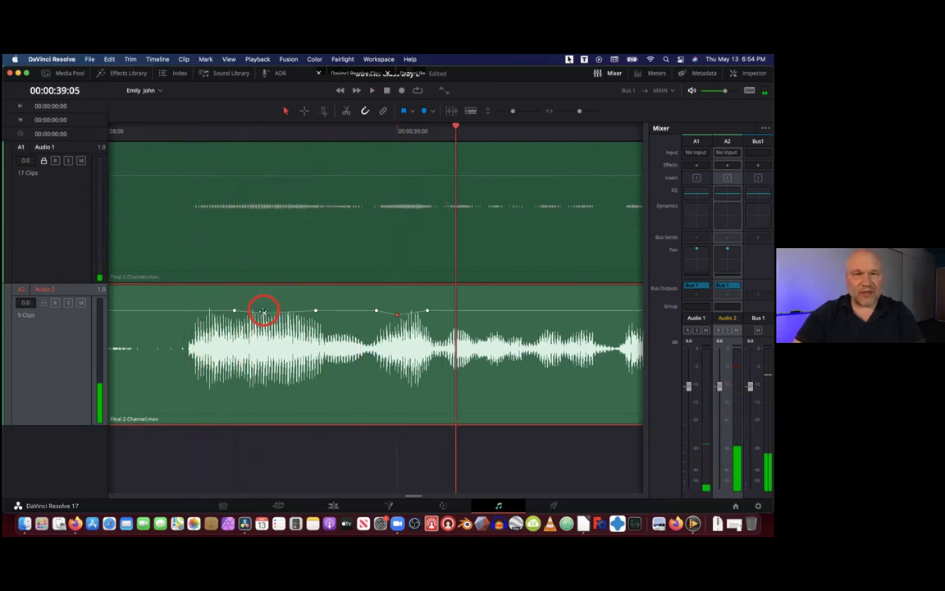
pyautogui.moveTo(264, 313); pyautogui.dragTo(264, 315)
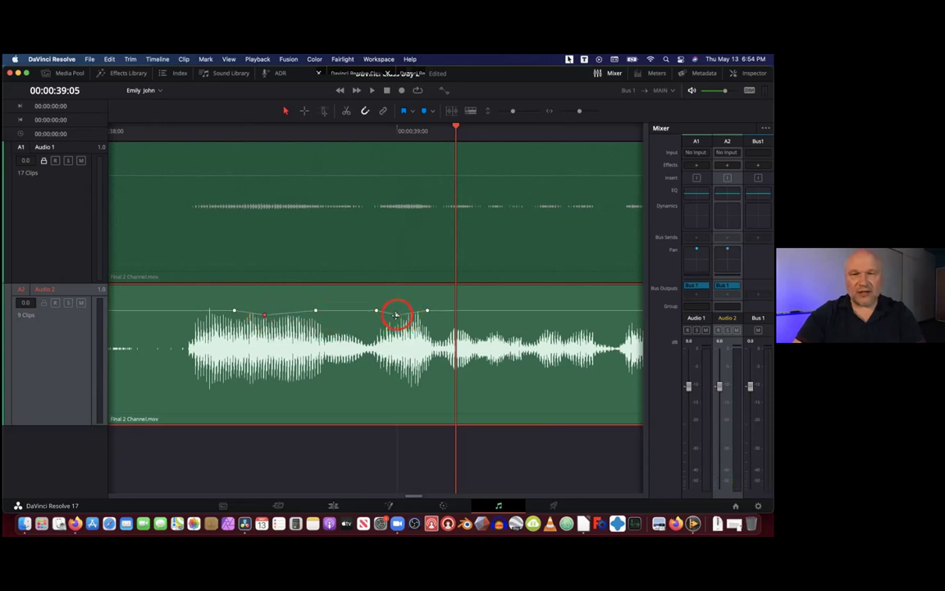
pyautogui.moveTo(396, 315); pyautogui.dragTo(397, 317)
pyautogui.click(151, 131)
pyautogui.press('space')
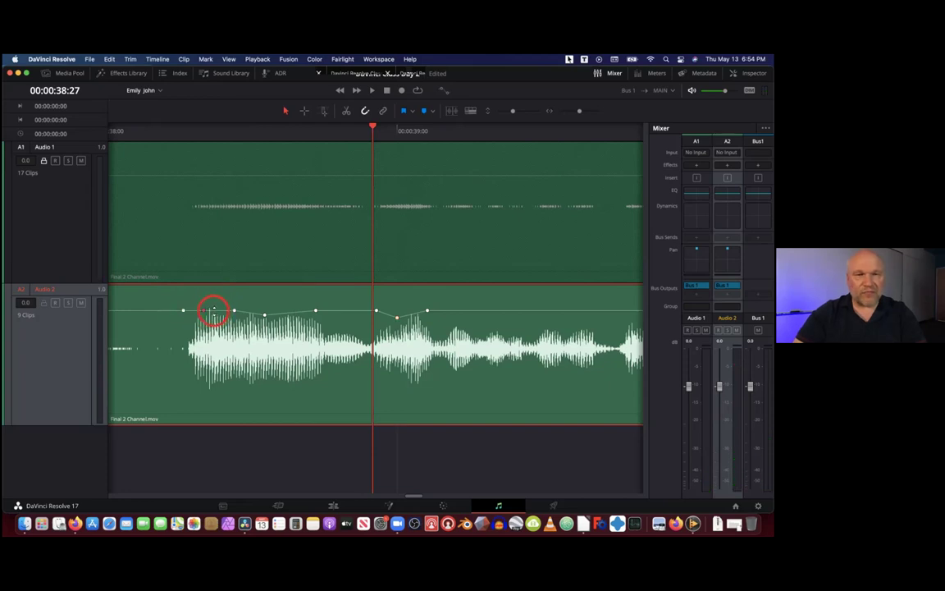
pyautogui.moveTo(205, 311); pyautogui.dragTo(205, 313)
pyautogui.click(164, 131)
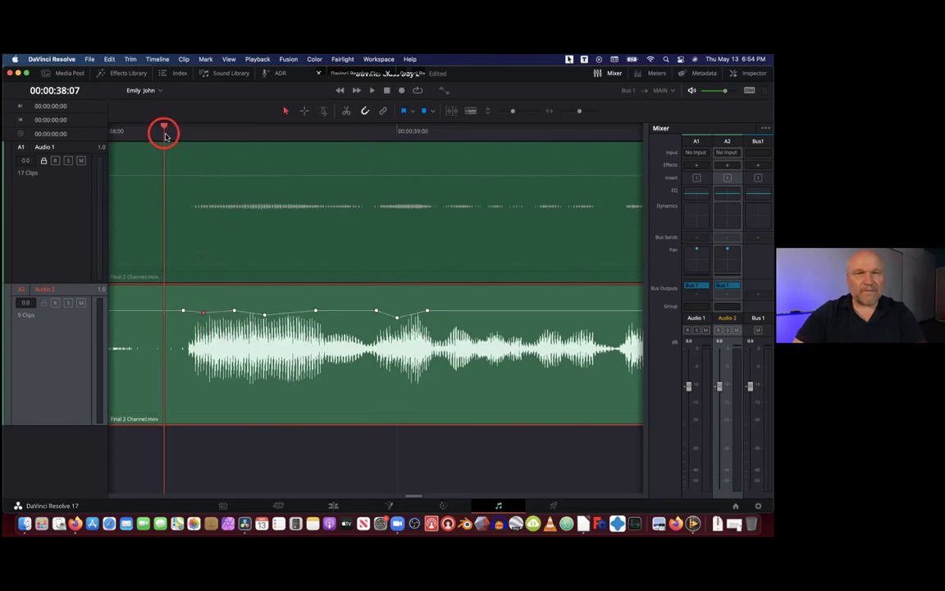
pyautogui.press('space')
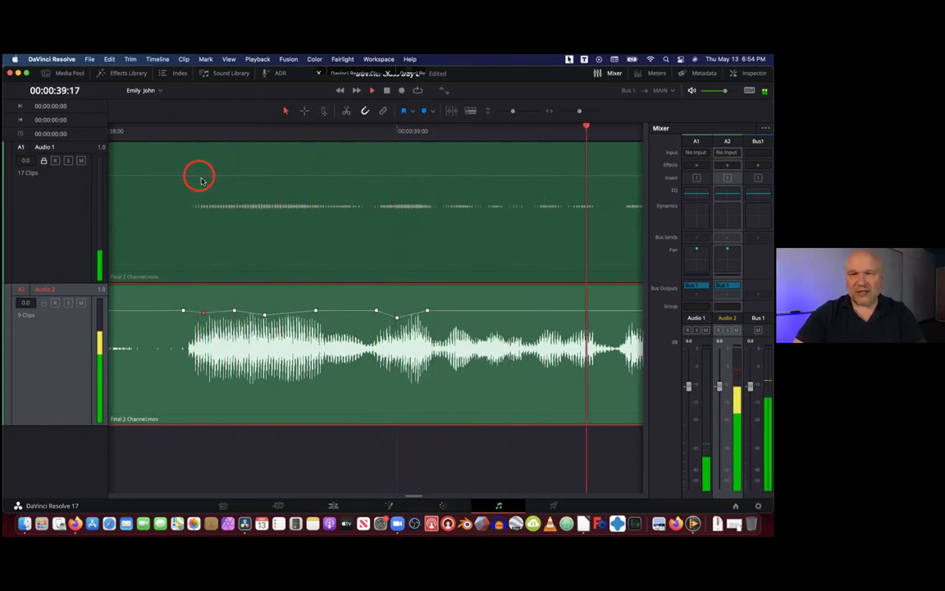
pyautogui.press('space')
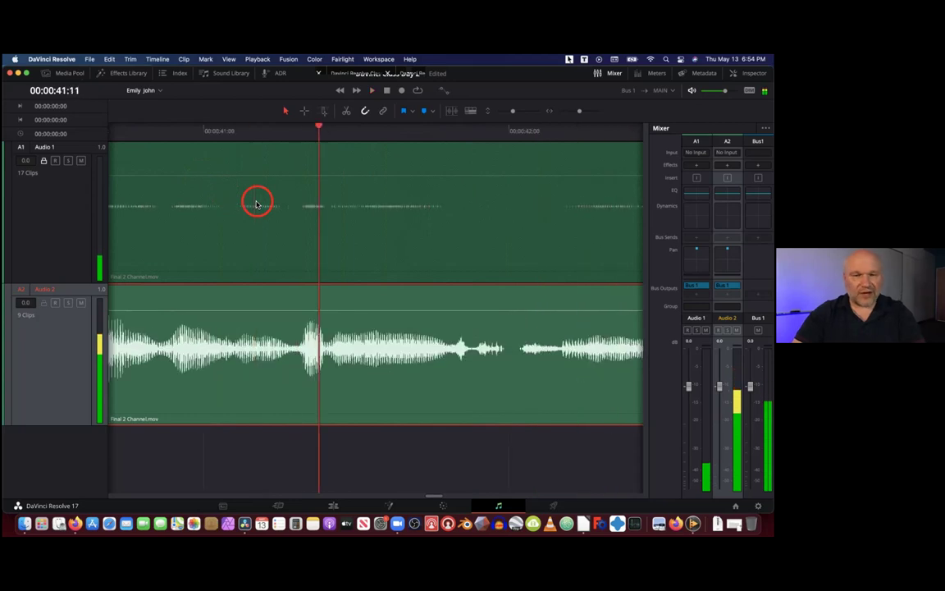
# Zoom out, scrub to about 00:00:55, and zoom in on that loud moment
pyautogui.hotkey('shift', 'z')
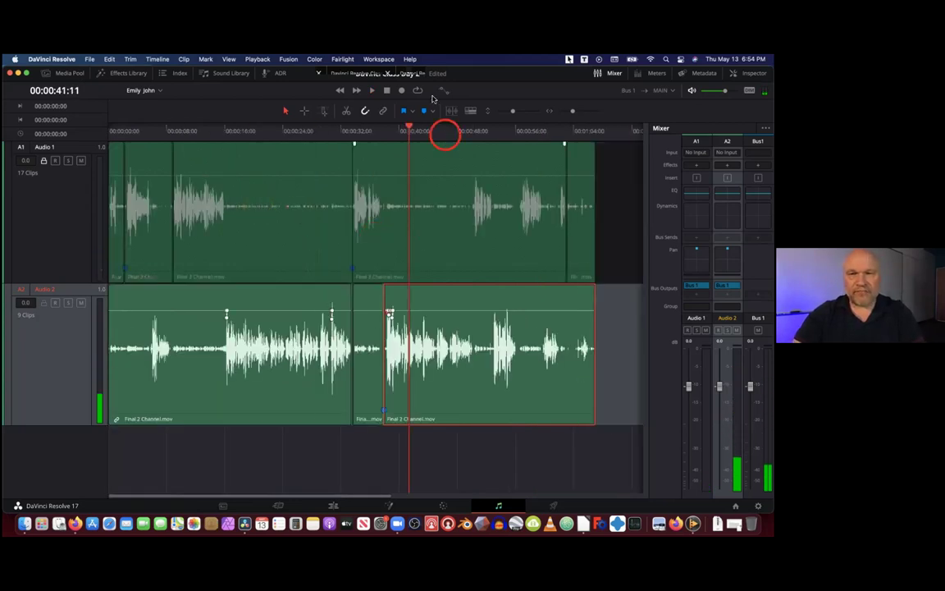
pyautogui.click(413, 129)
pyautogui.moveTo(414, 129); pyautogui.dragTo(493, 143)
pyautogui.press('space')
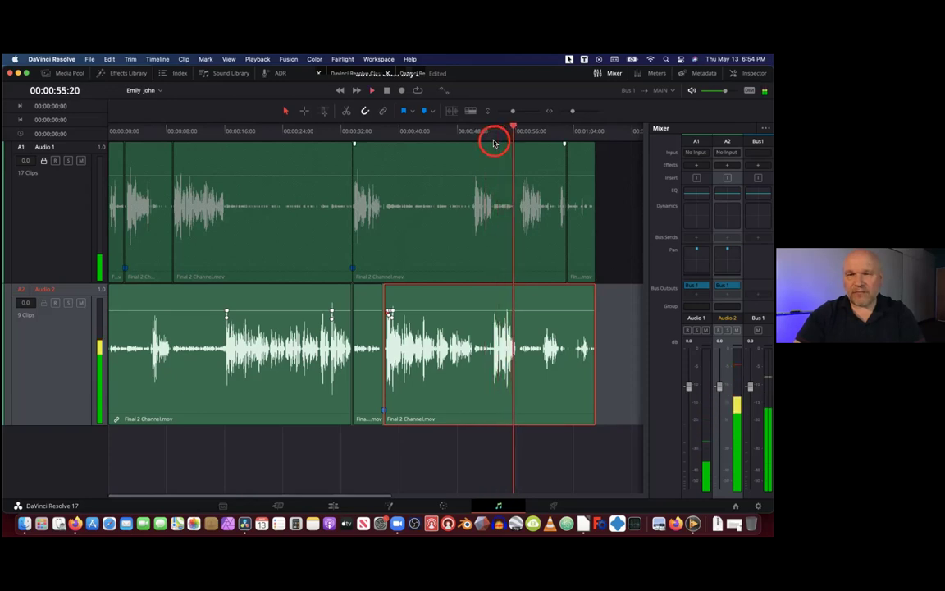
pyautogui.moveTo(516, 126); pyautogui.dragTo(509, 130)
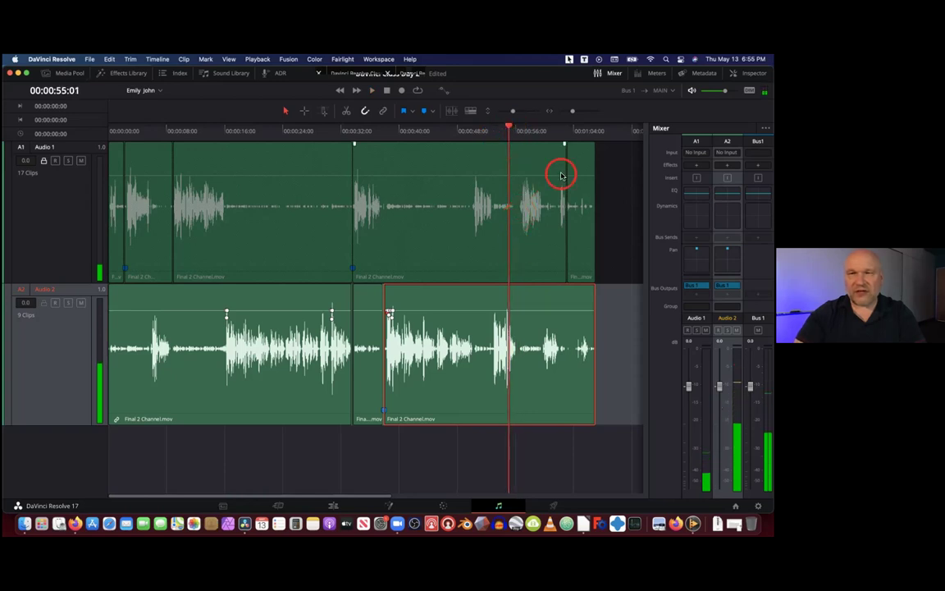
pyautogui.click(576, 112)
# Keyframe a volume dip on Audio 2 near 00:00:54, lowering the peak about 5 dB
pyautogui.click(576, 112)
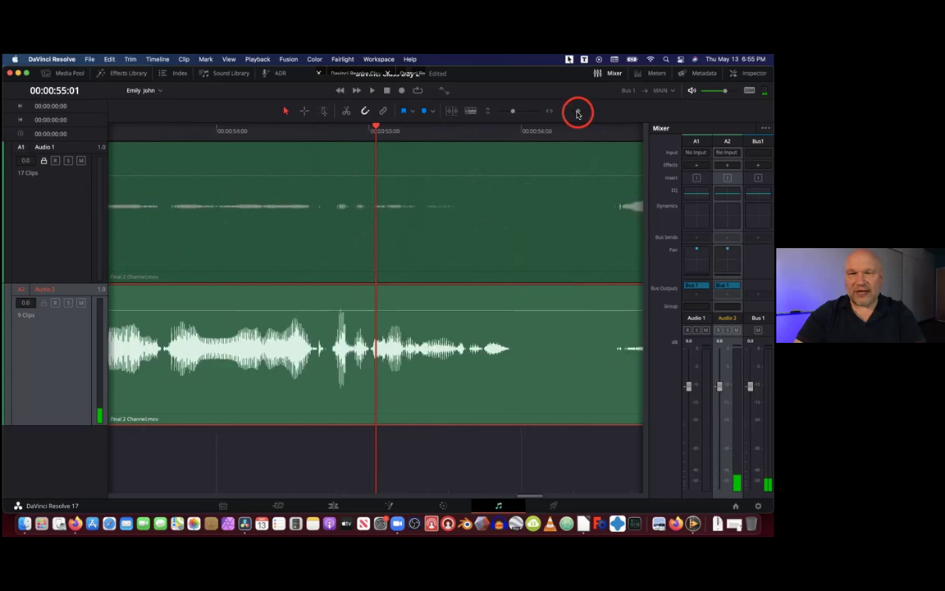
pyautogui.moveTo(355, 137); pyautogui.dragTo(333, 141)
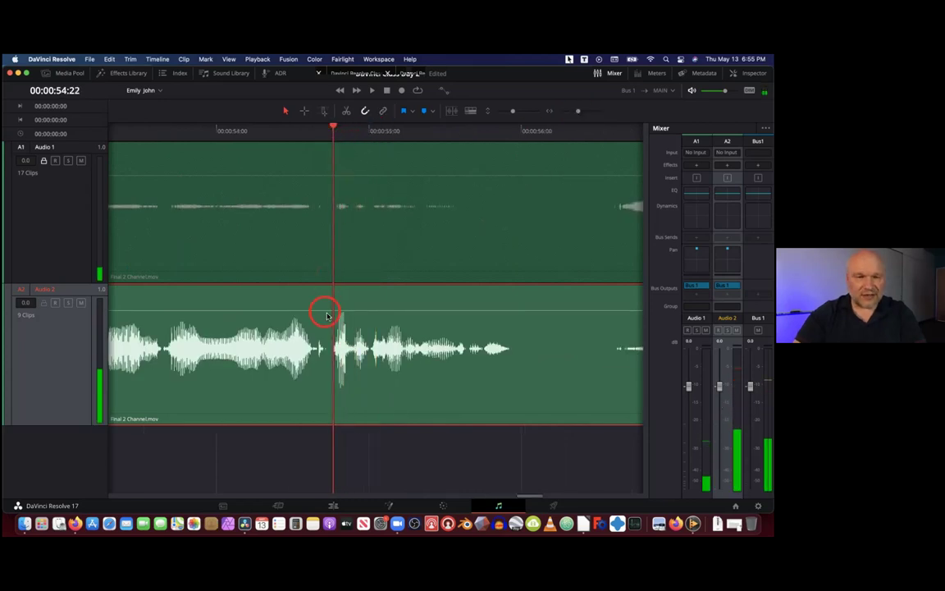
pyautogui.keyDown('alt'); pyautogui.click(328, 310); pyautogui.keyUp('alt')
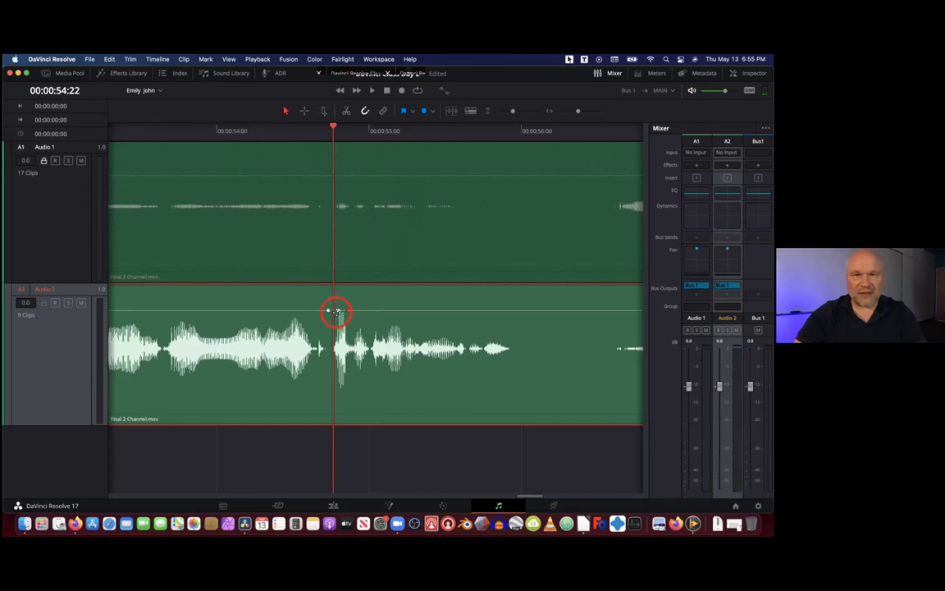
pyautogui.moveTo(337, 311); pyautogui.dragTo(337, 315)
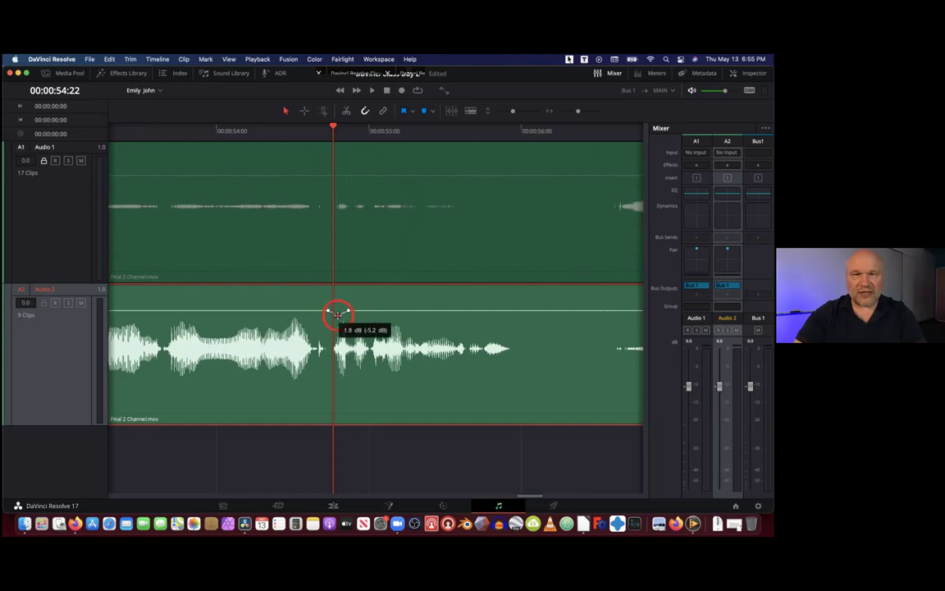
pyautogui.moveTo(314, 133); pyautogui.dragTo(196, 136)
pyautogui.press('space')
pyautogui.press('space')
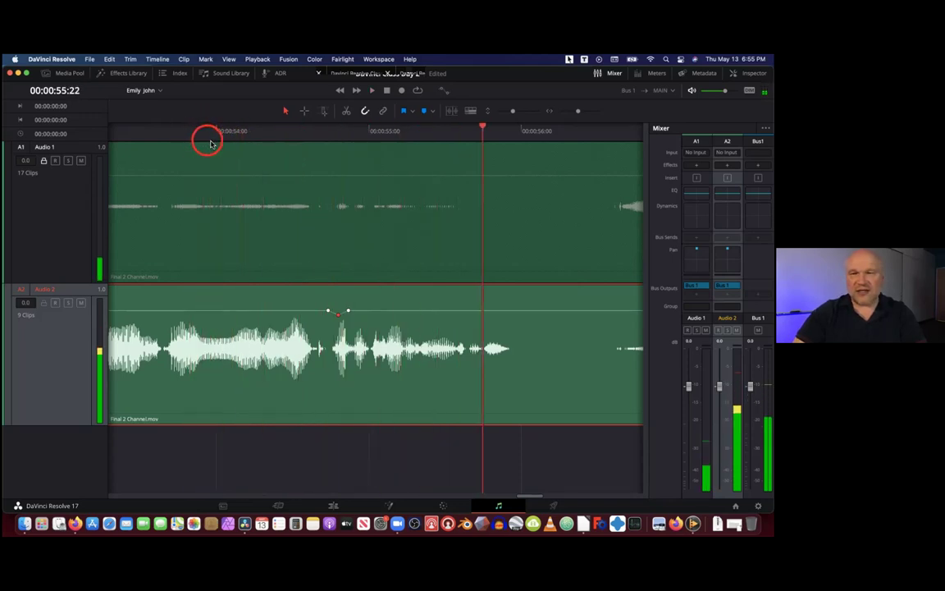
pyautogui.moveTo(484, 129); pyautogui.dragTo(347, 135)
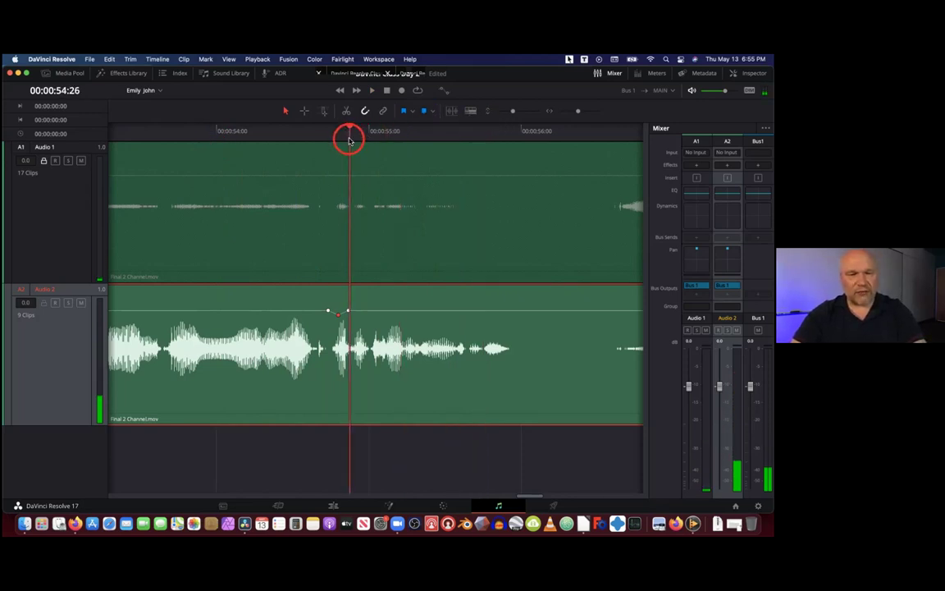
# Fit the whole timeline in view and play the interview from near the start
pyautogui.hotkey('shift', 'z')
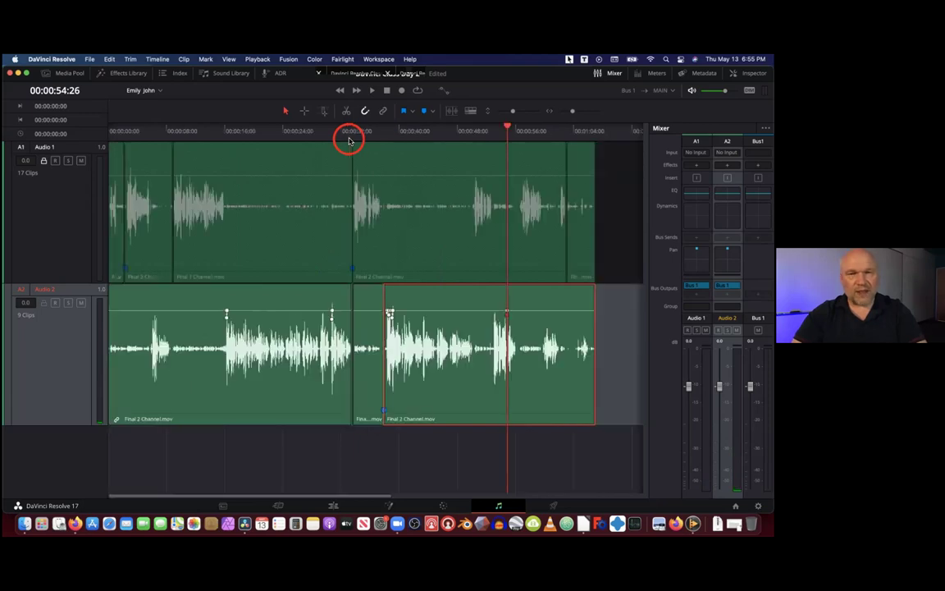
pyautogui.moveTo(500, 131); pyautogui.dragTo(540, 174)
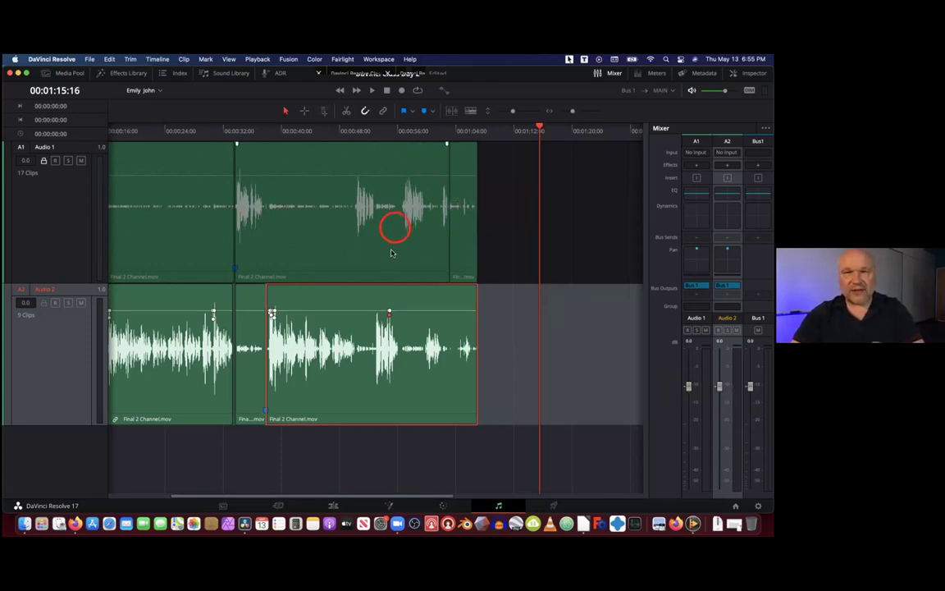
pyautogui.hotkey('shift', 'z')
pyautogui.moveTo(314, 136); pyautogui.dragTo(130, 130)
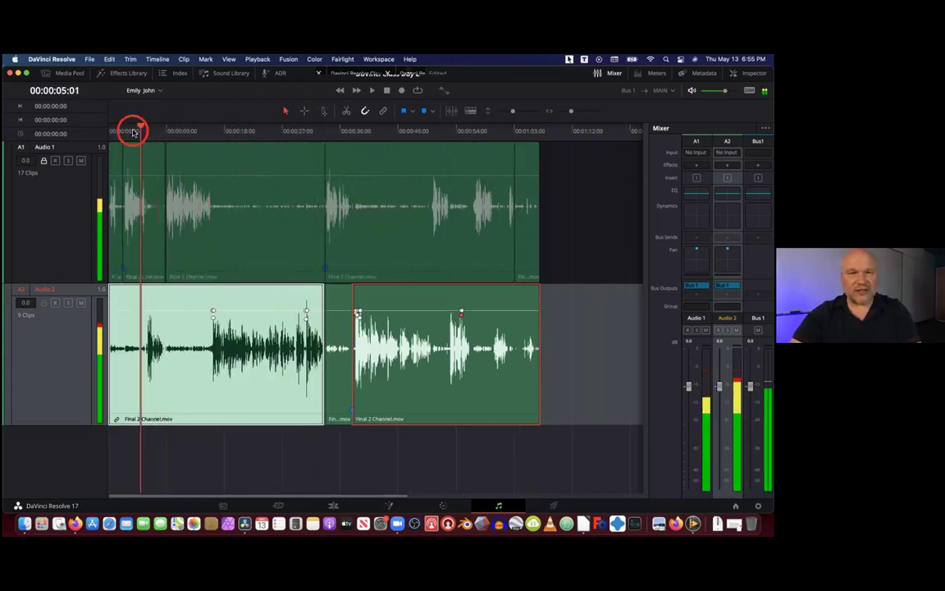
pyautogui.press('space')
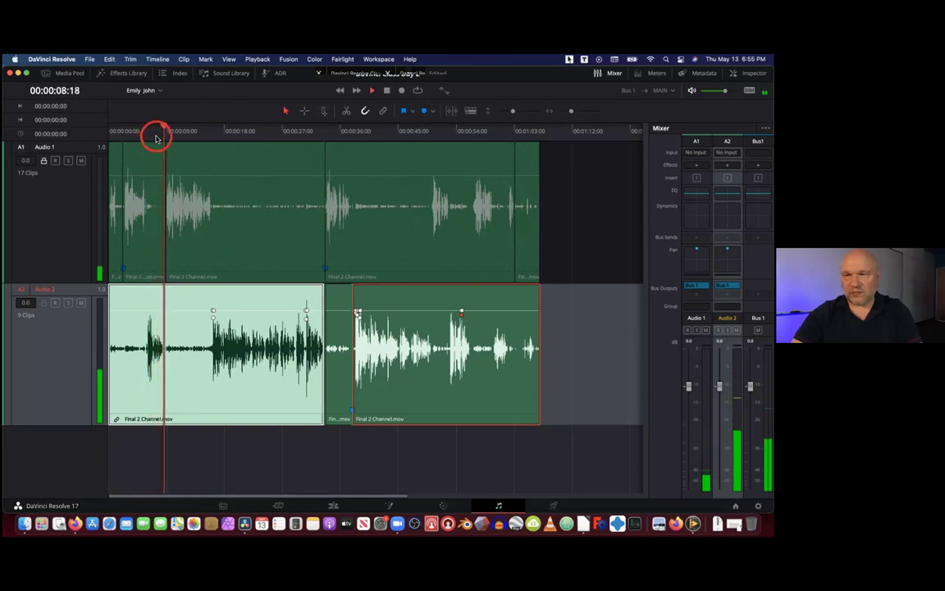
# Raise the Bus 1 fader in the Mixer to +1.5 dB while listening
pyautogui.click(427, 357)
pyautogui.click(590, 407)
pyautogui.click(628, 411)
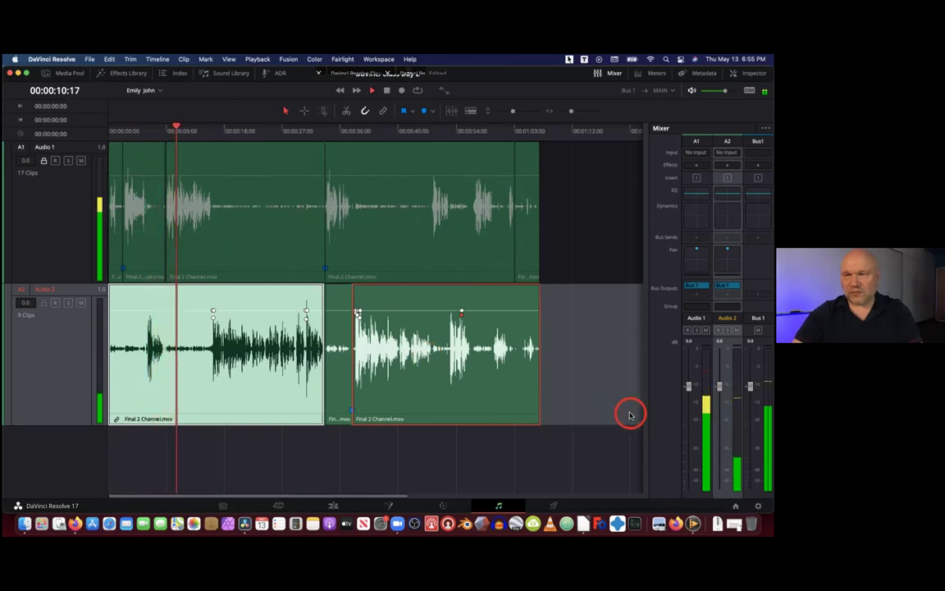
pyautogui.click(751, 386)
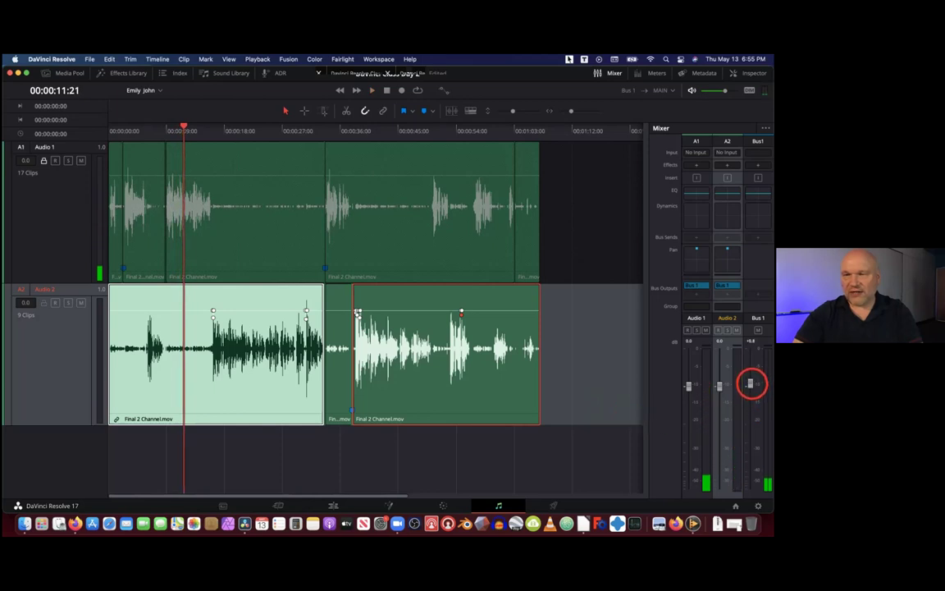
pyautogui.press('space')
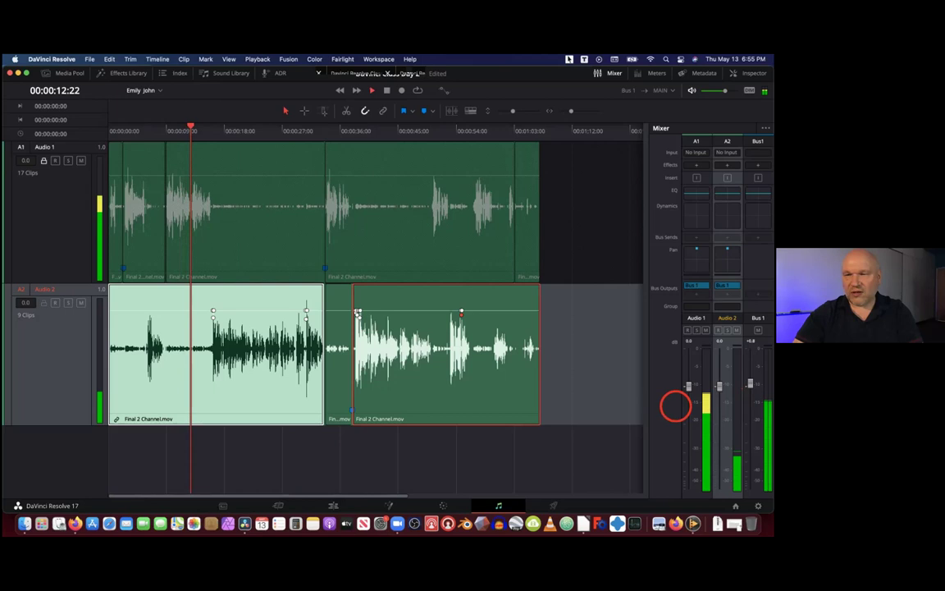
pyautogui.moveTo(752, 383); pyautogui.dragTo(751, 380)
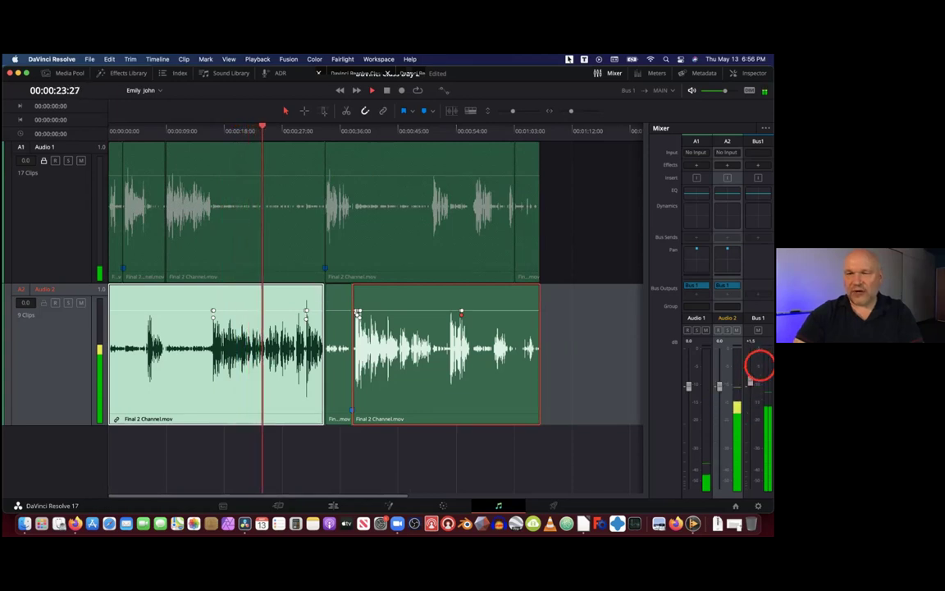
pyautogui.press('space')
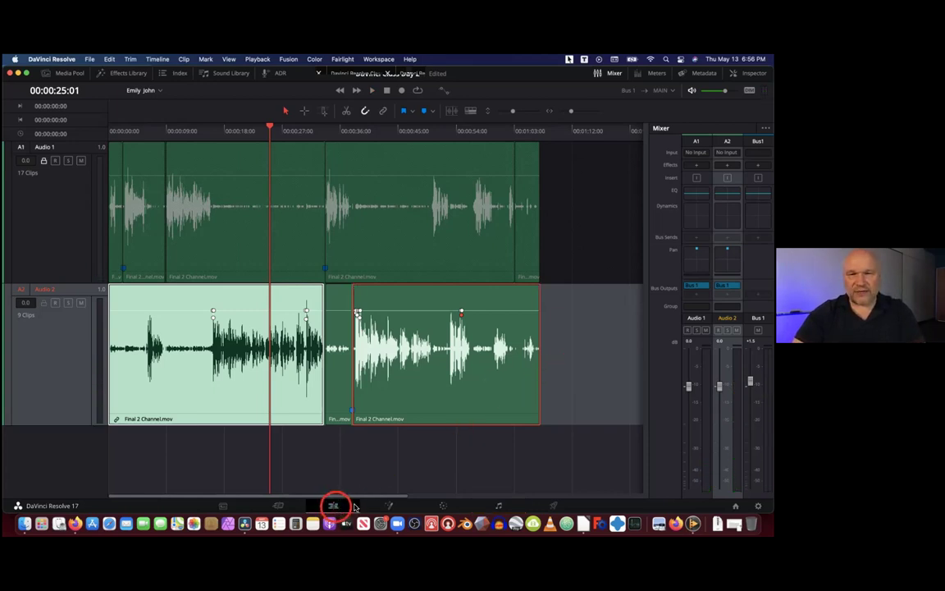
# Switch to the Edit page and play the interview from the beginning
pyautogui.click(333, 506)
pyautogui.moveTo(305, 351); pyautogui.dragTo(110, 350)
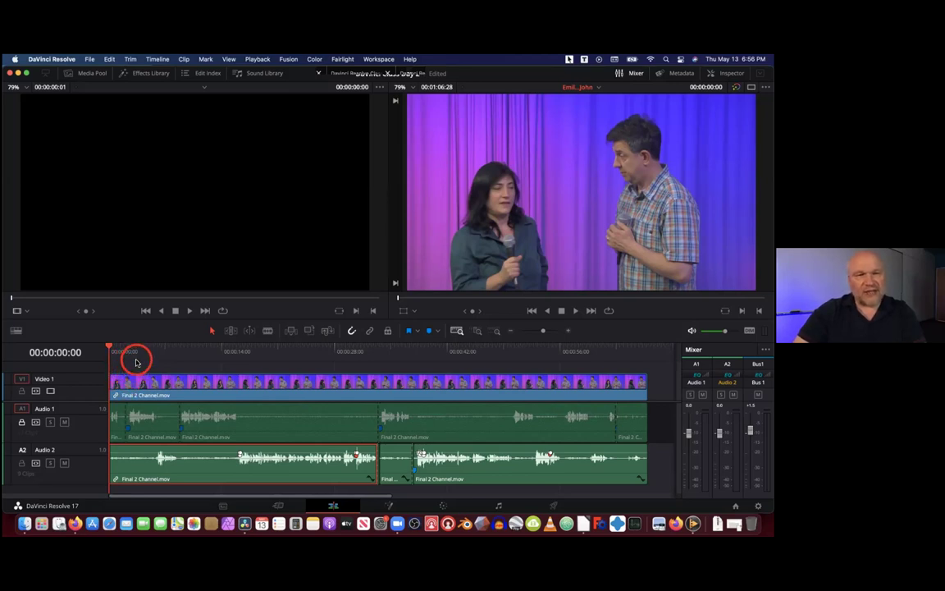
pyautogui.press('space')
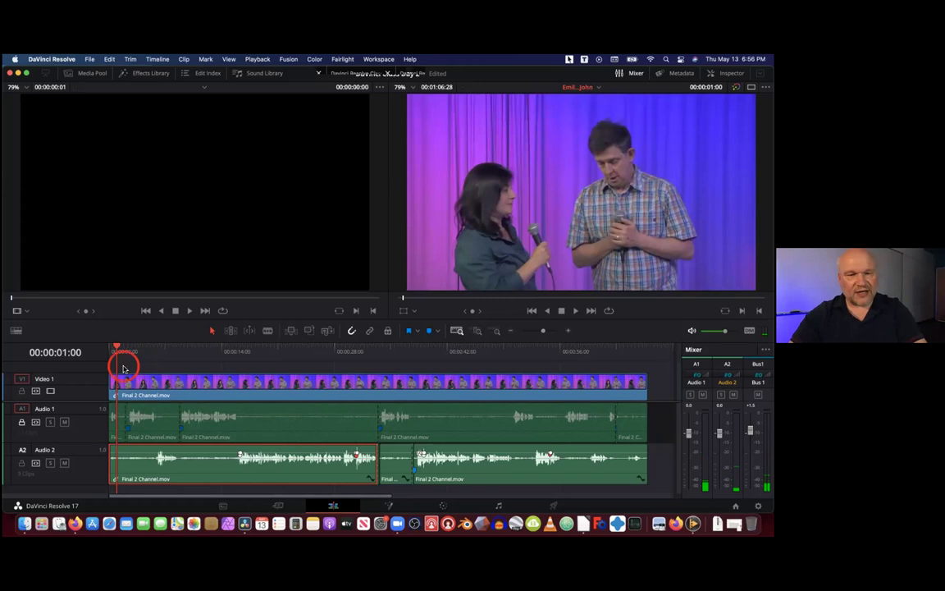
# Select all clips, unlock A1, move everything one second later, and check the opening
pyautogui.press('super+a')
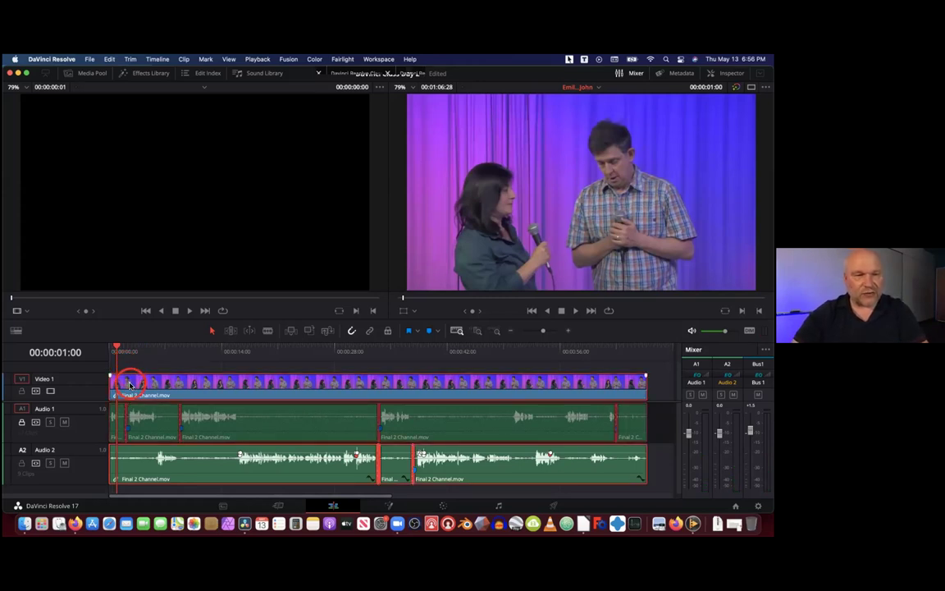
pyautogui.moveTo(137, 385); pyautogui.dragTo(131, 386)
pyautogui.click(22, 423)
pyautogui.click(142, 387)
pyautogui.moveTo(142, 385); pyautogui.dragTo(120, 386)
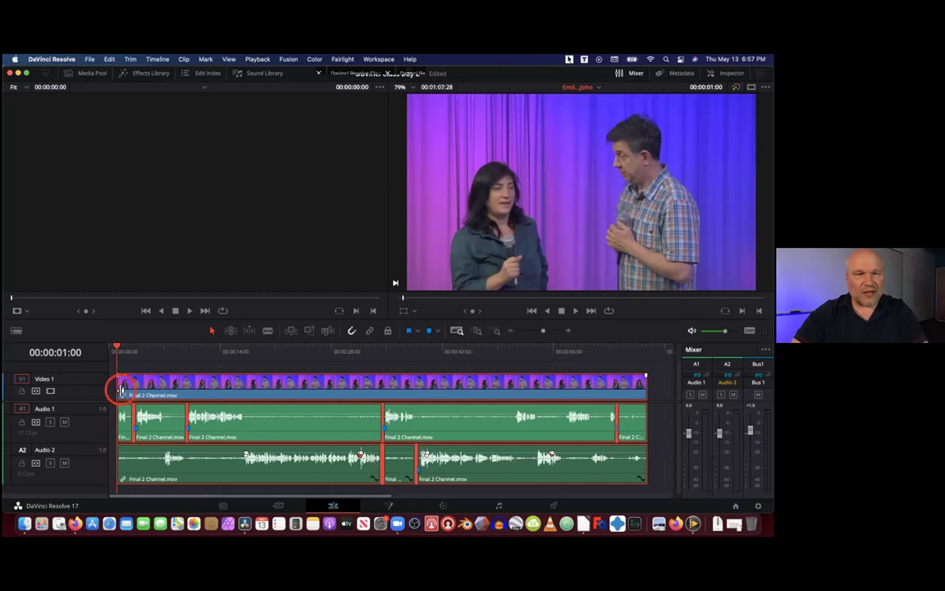
pyautogui.click(115, 345)
pyautogui.press('space')
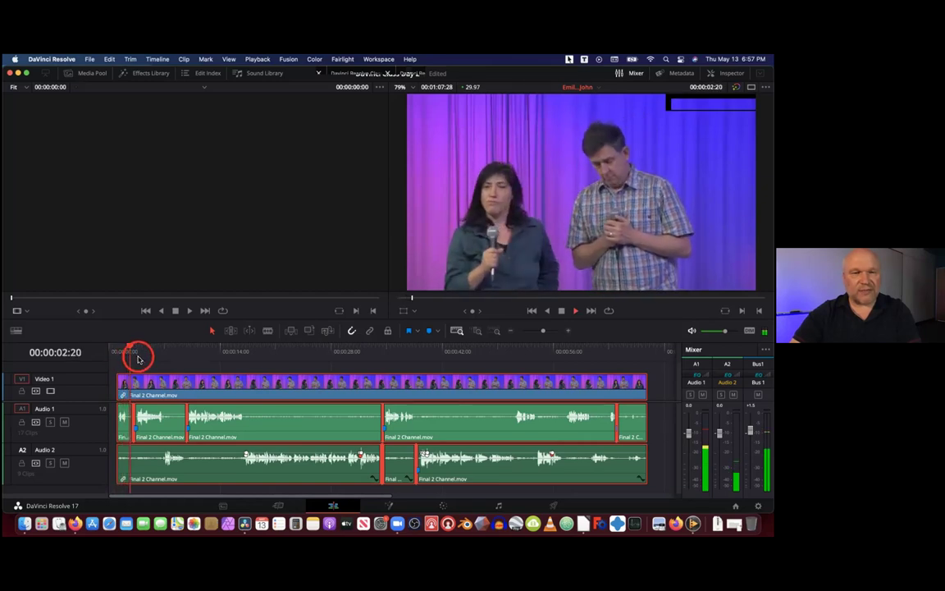
pyautogui.press('space')
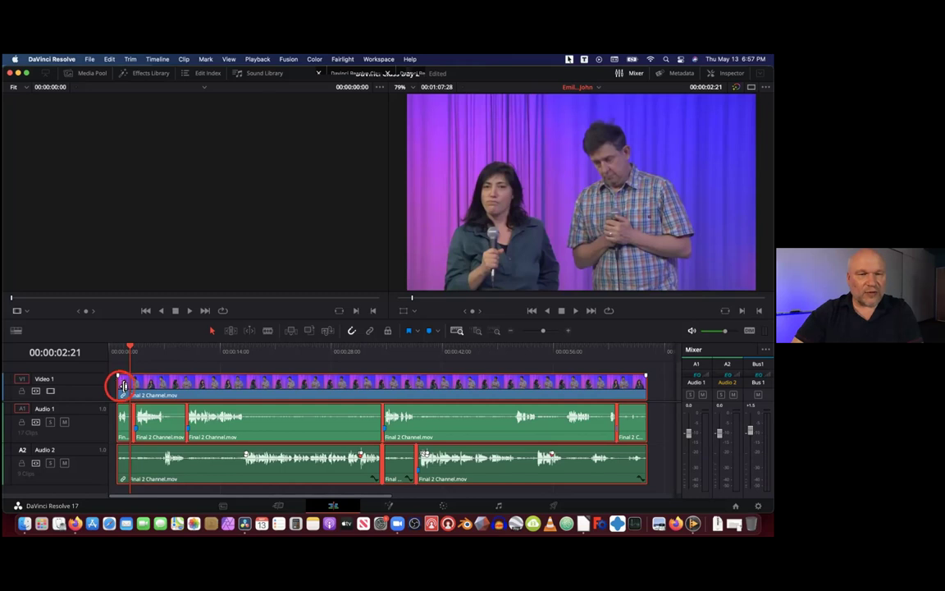
# Add 30-frame cross dissolves at the selected edit points and play the opening to check the fade-in from black
pyautogui.rightClick(120, 385)
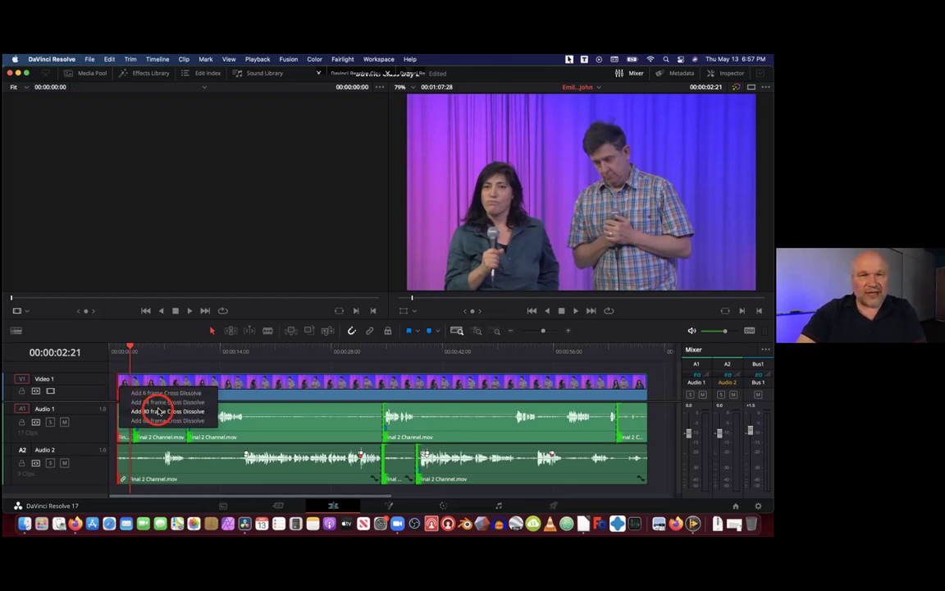
pyautogui.click(159, 411)
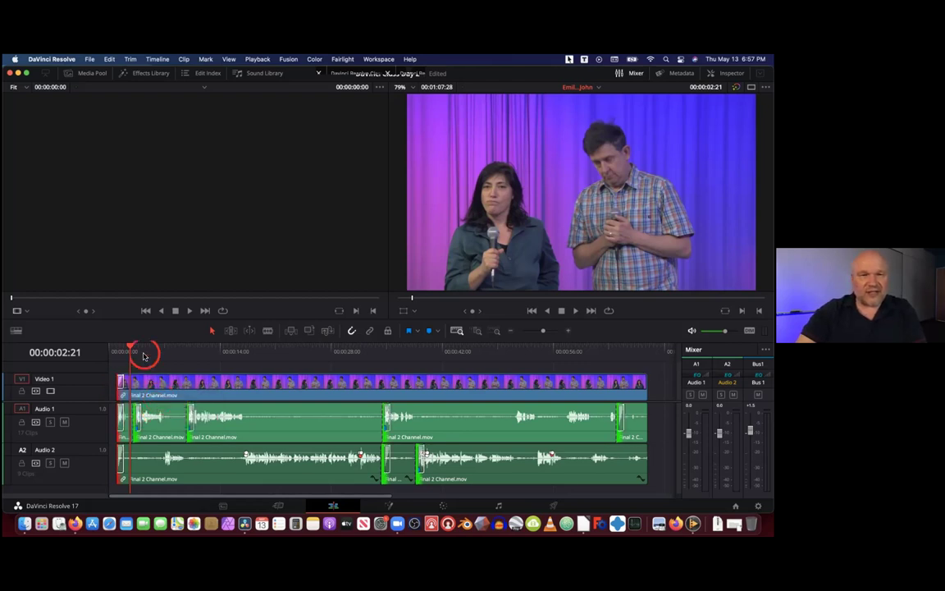
pyautogui.moveTo(143, 355); pyautogui.dragTo(121, 352)
pyautogui.press('space')
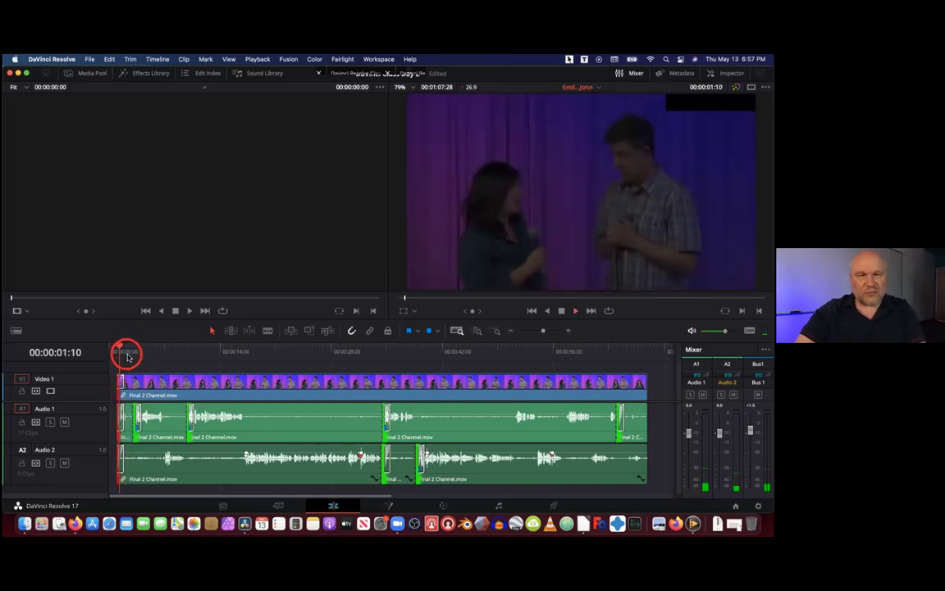
pyautogui.press('space')
pyautogui.moveTo(140, 349); pyautogui.dragTo(630, 388)
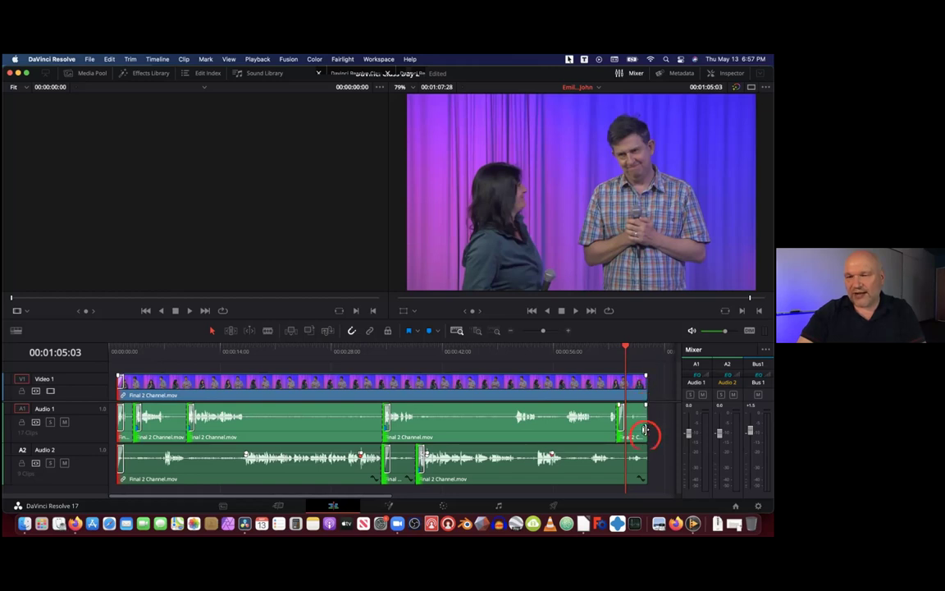
# Trim the video clip's end slightly and drag one-second fade-outs on Video 1, Audio 1 and Audio 2
pyautogui.click(649, 382)
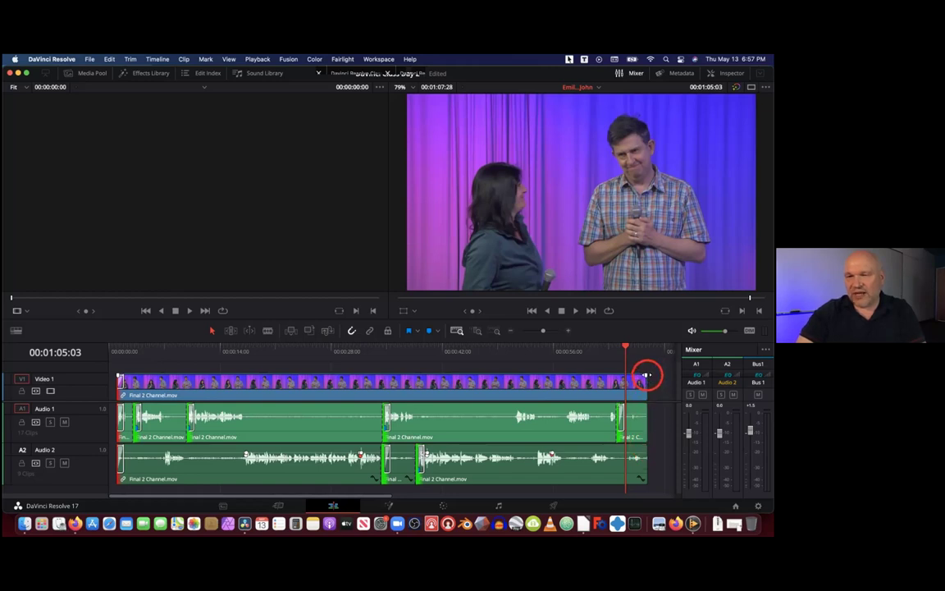
pyautogui.moveTo(645, 376); pyautogui.dragTo(639, 379)
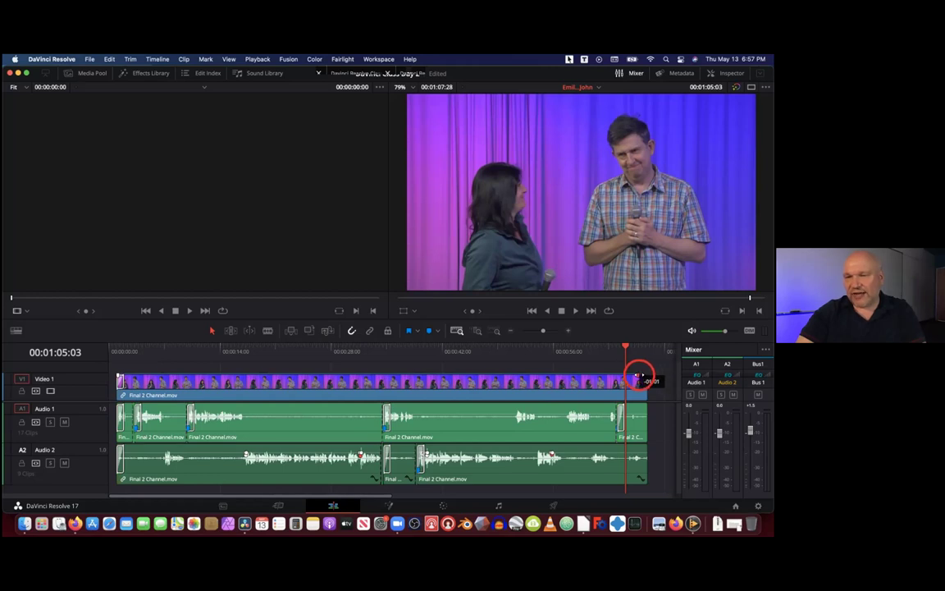
pyautogui.moveTo(637, 377); pyautogui.dragTo(647, 382)
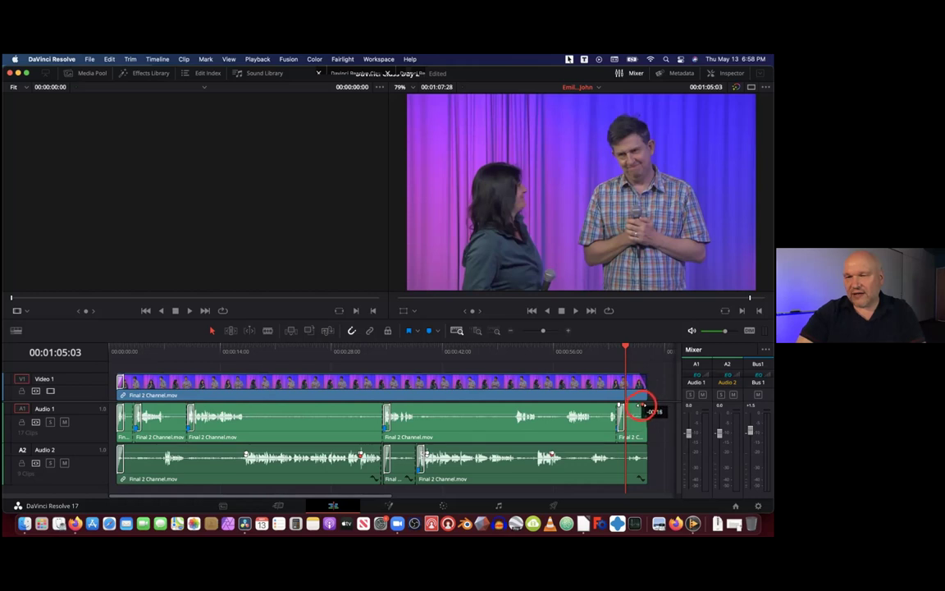
pyautogui.moveTo(638, 407); pyautogui.dragTo(646, 409)
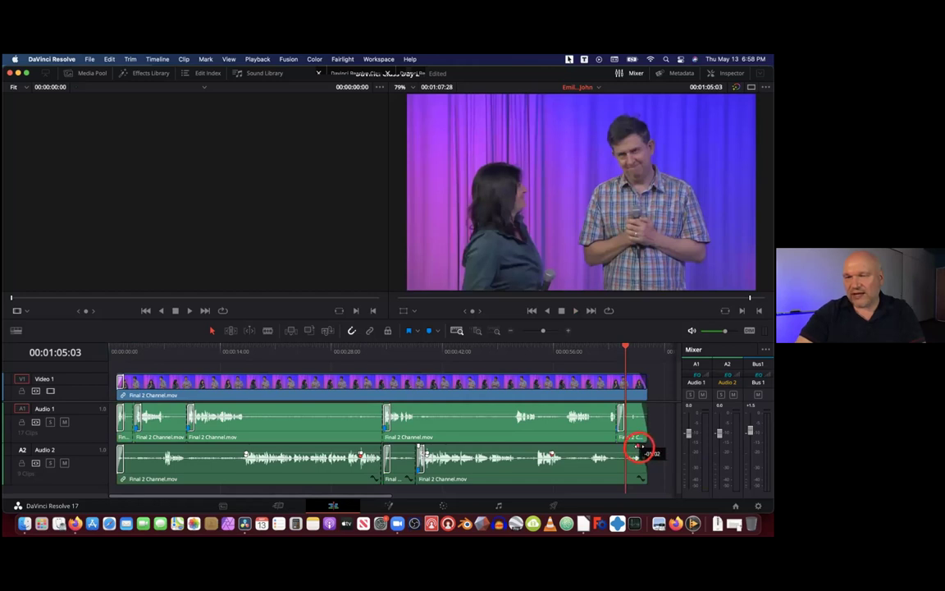
pyautogui.moveTo(639, 449); pyautogui.dragTo(639, 450)
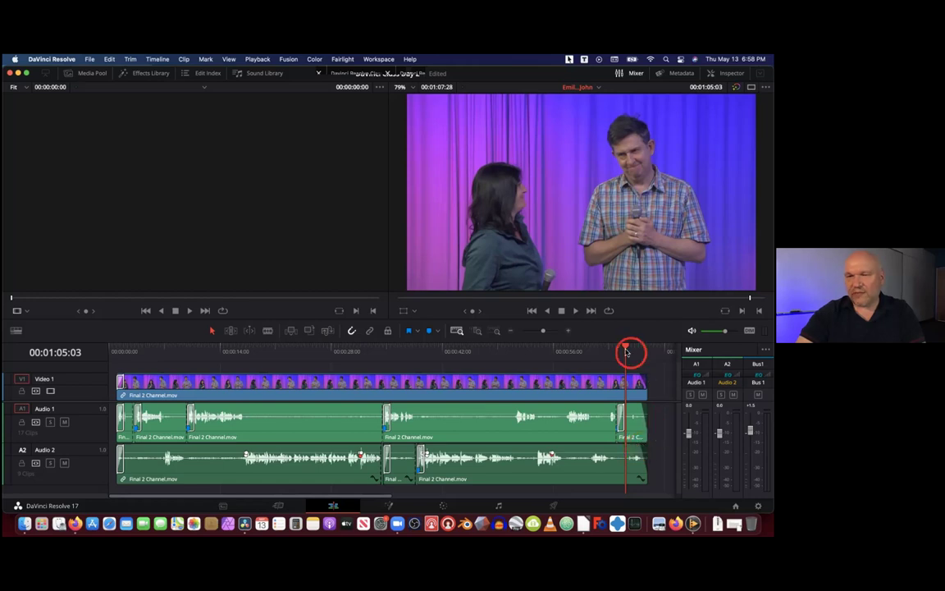
# Replay the last seconds of the timeline to check the fade-outs
pyautogui.click(599, 351)
pyautogui.press('space')
pyautogui.click(626, 353)
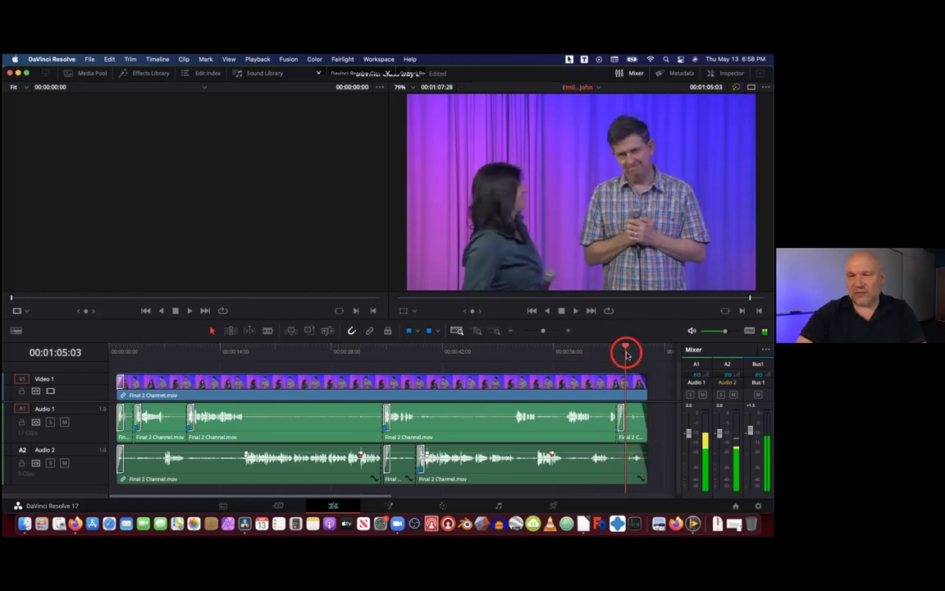
pyautogui.press('space')
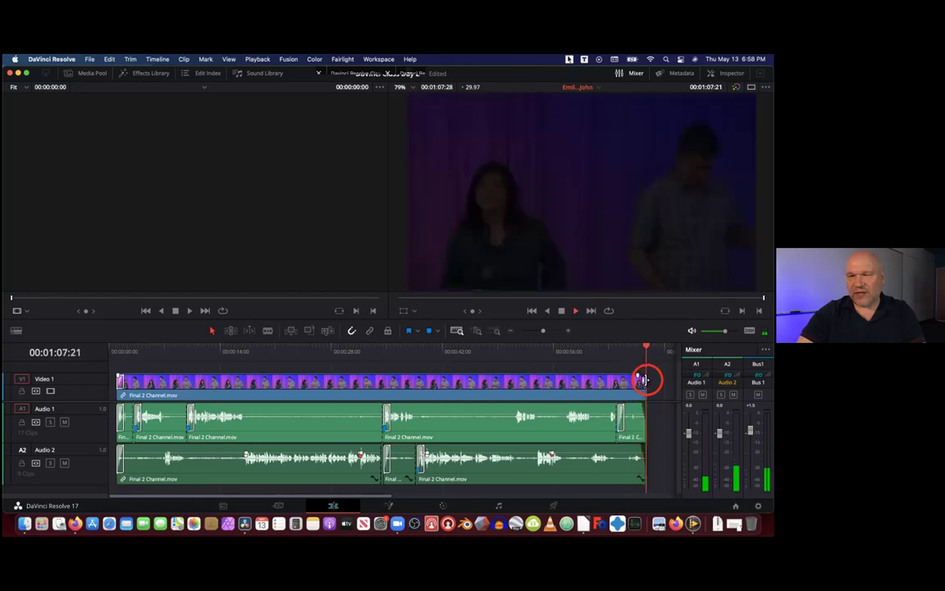
pyautogui.click(616, 355)
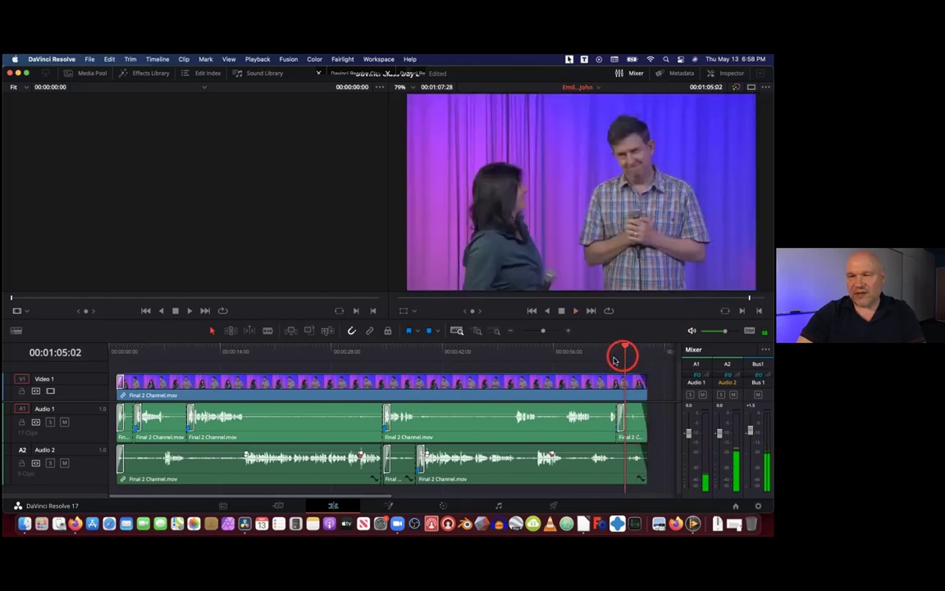
pyautogui.press('space')
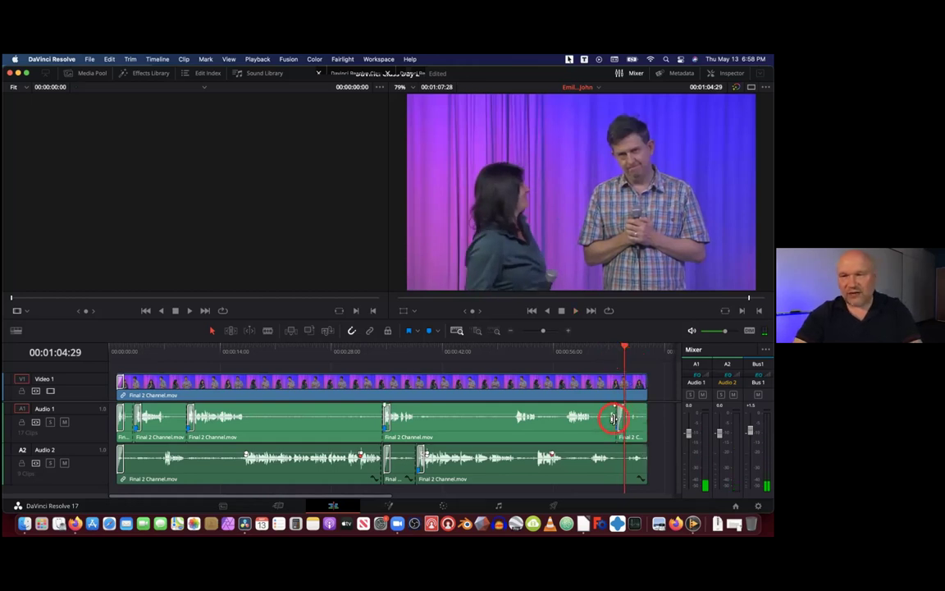
# Clear the end edit points and select the video clip's start edit point
pyautogui.click(614, 419)
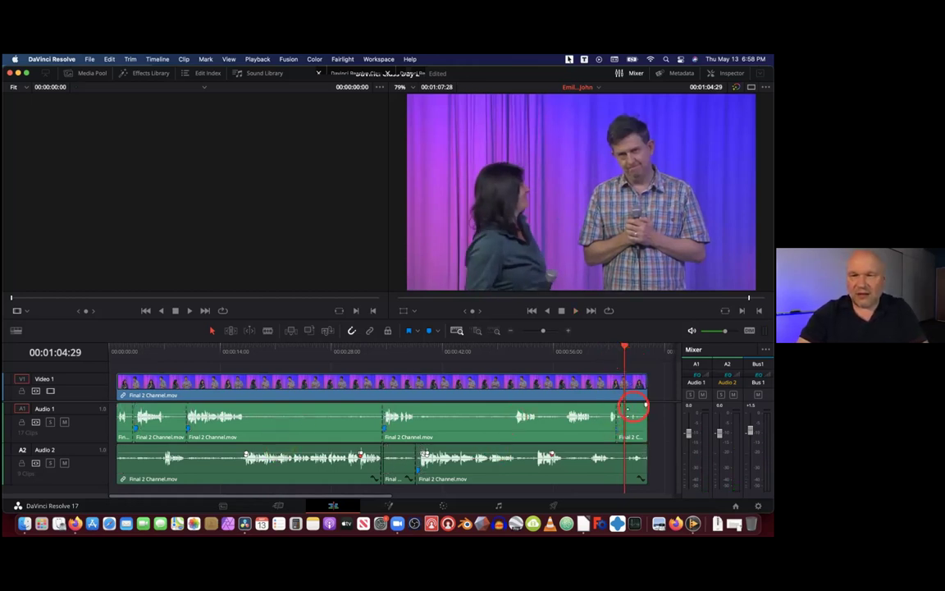
pyautogui.click(153, 391)
pyautogui.click(120, 391)
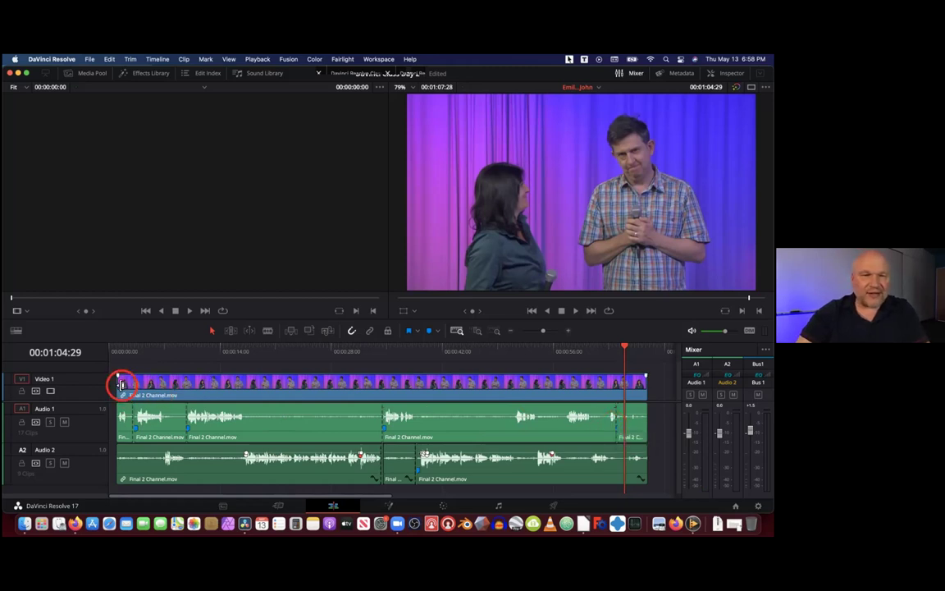
# Add a 30-frame cross dissolve at the video's start and 30-frame cross fades at the Audio 1 and Audio 2 starts
pyautogui.rightClick(121, 384)
pyautogui.click(143, 411)
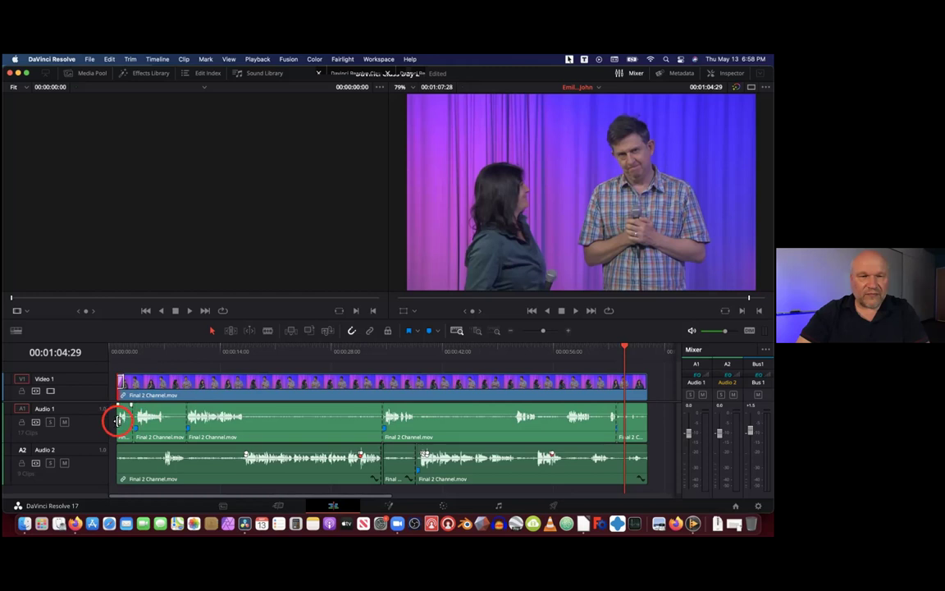
pyautogui.rightClick(117, 420)
pyautogui.click(134, 445)
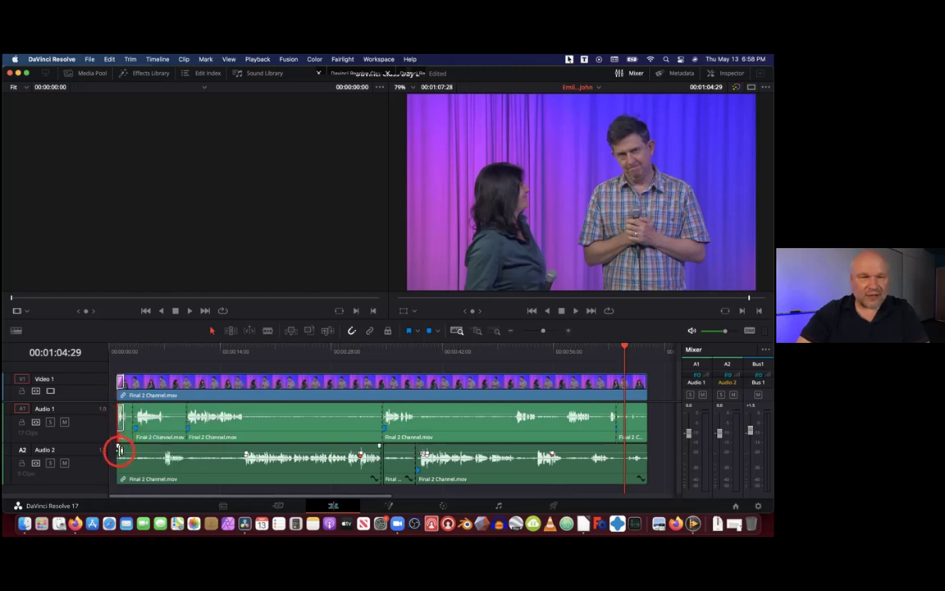
pyautogui.rightClick(120, 449)
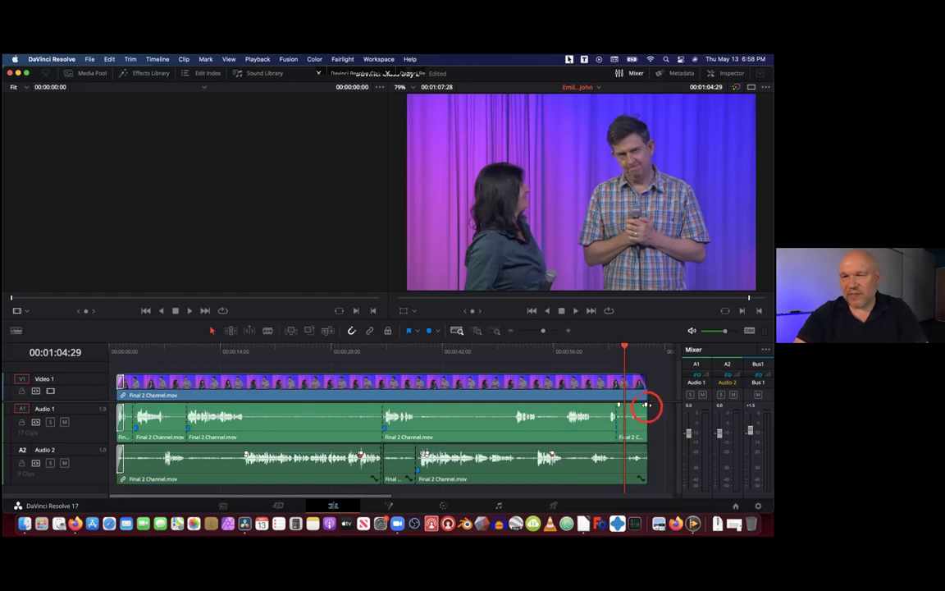
# Redo the one-second fade-outs at the ends of the Audio 1 and Audio 2 clips
pyautogui.moveTo(638, 406); pyautogui.dragTo(645, 407)
pyautogui.moveTo(647, 447); pyautogui.dragTo(646, 448)
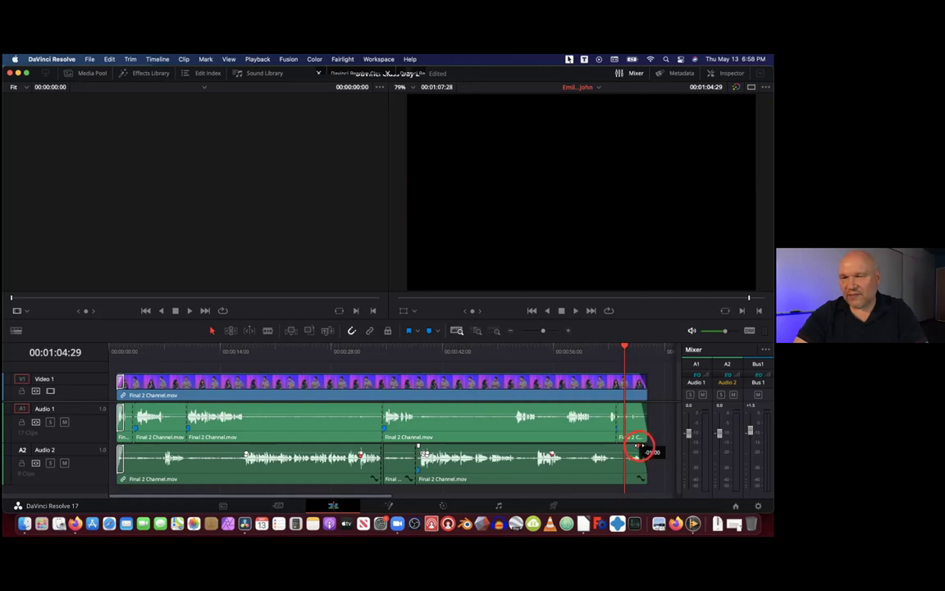
pyautogui.moveTo(639, 450); pyautogui.dragTo(648, 447)
# Play the ending to check the fades, then scrub back through the interview's opening seconds
pyautogui.click(625, 349)
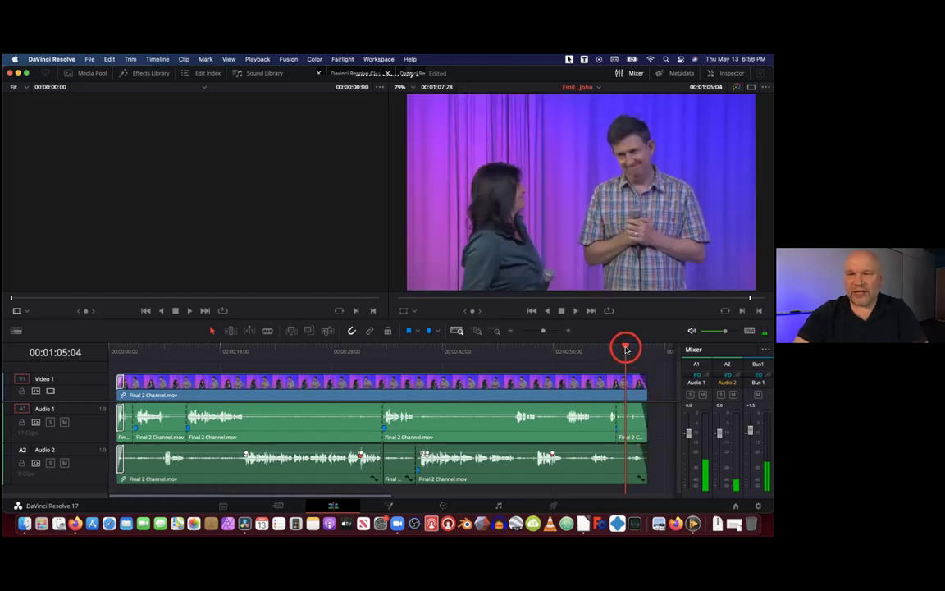
pyautogui.press('space')
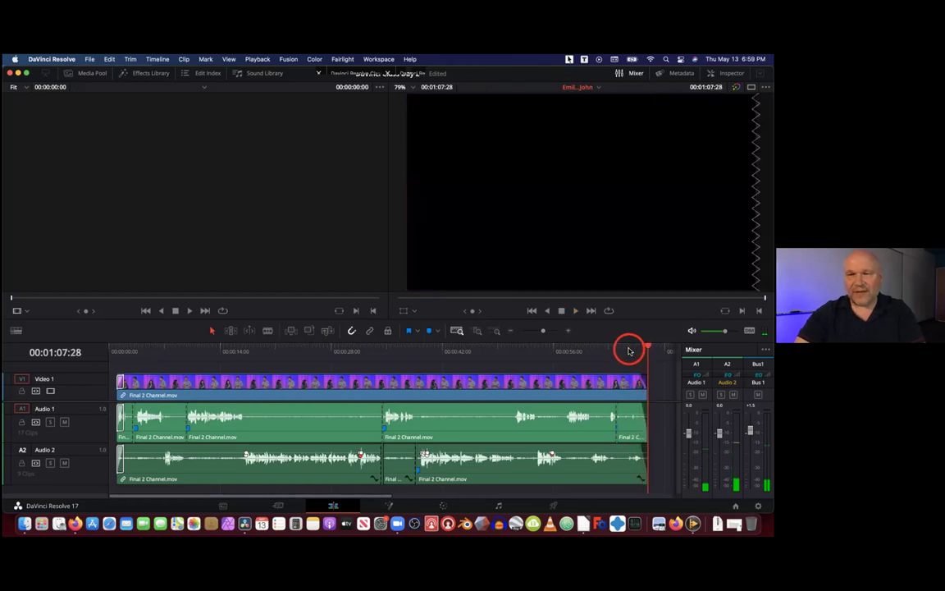
pyautogui.click(616, 349)
pyautogui.click(495, 351)
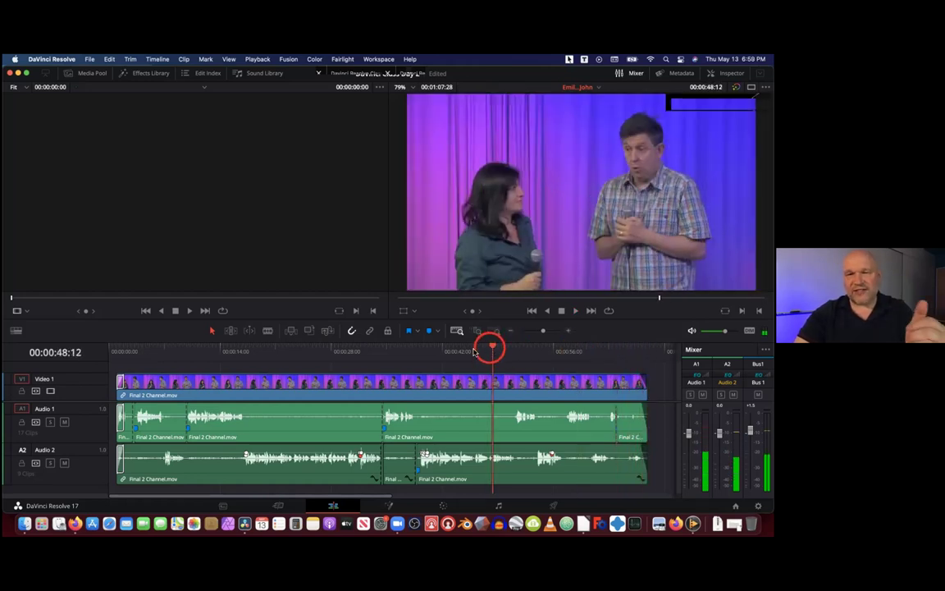
pyautogui.click(296, 351)
pyautogui.click(225, 351)
pyautogui.click(223, 350)
pyautogui.moveTo(219, 351); pyautogui.dragTo(157, 356)
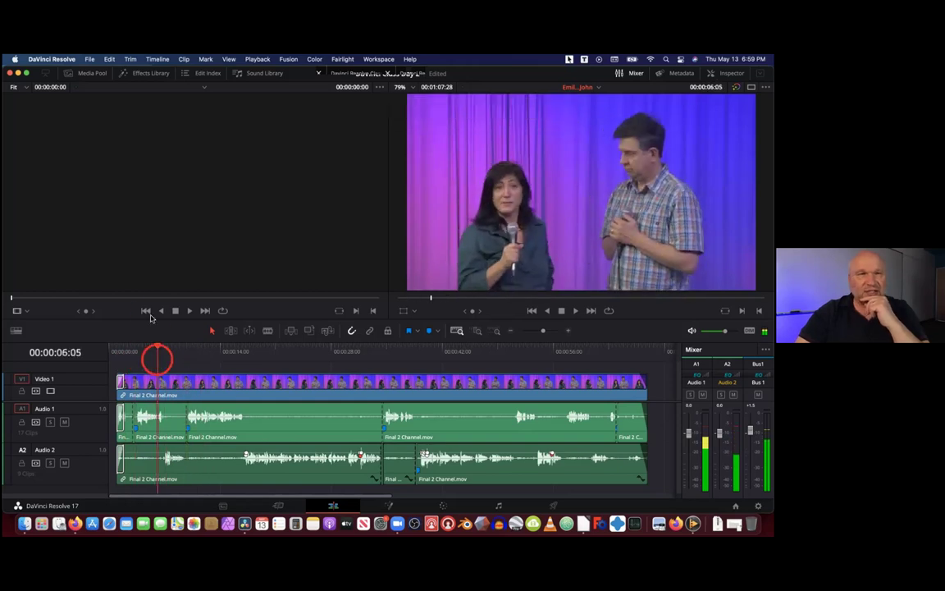
# Open the Effects Library and show the Titles category with its Fusion Titles
pyautogui.click(148, 74)
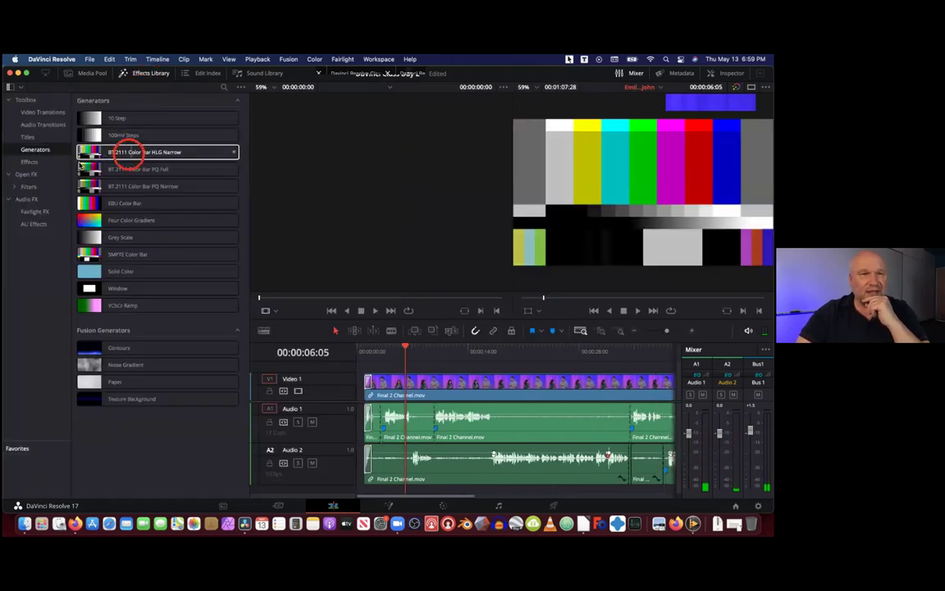
pyautogui.click(33, 136)
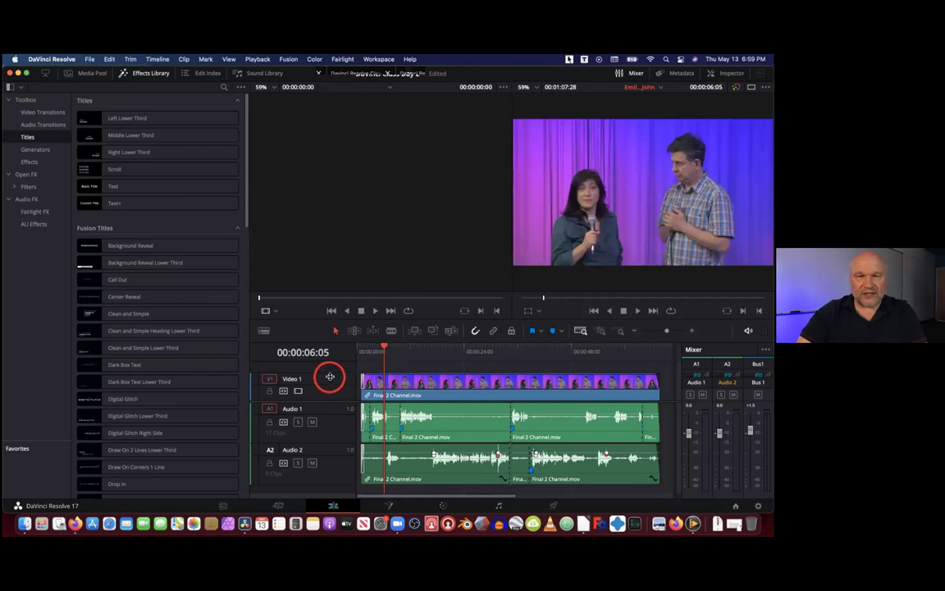
# Resize the track and viewer panels to leave room above Video 1, then preview a Fusion title
pyautogui.moveTo(330, 375); pyautogui.dragTo(331, 374)
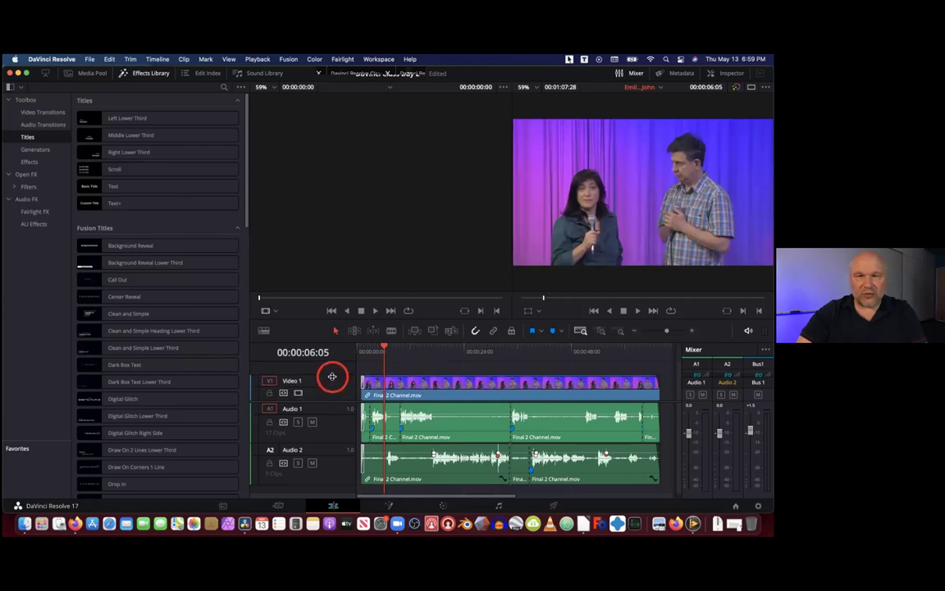
pyautogui.moveTo(344, 331); pyautogui.dragTo(348, 273)
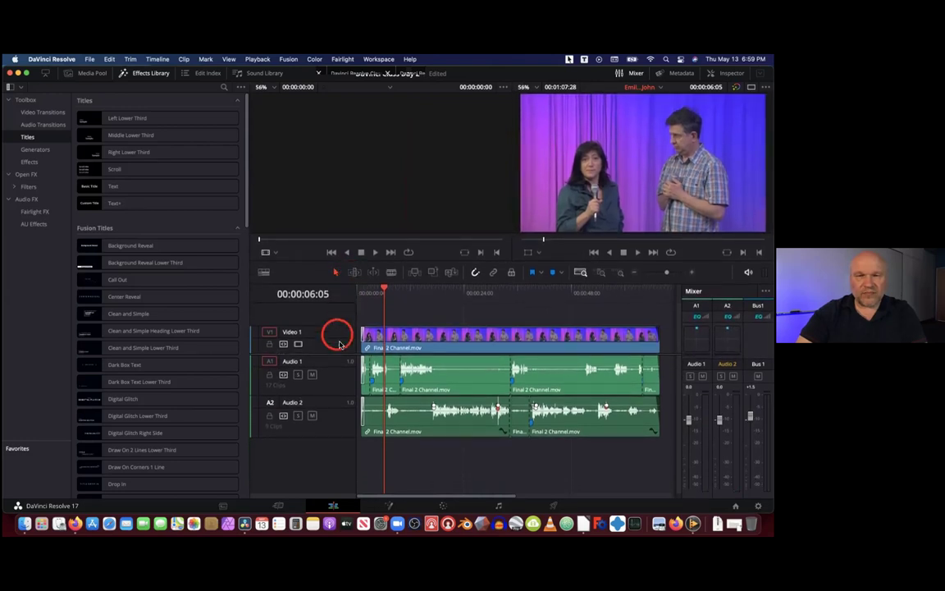
pyautogui.moveTo(340, 362); pyautogui.dragTo(336, 388)
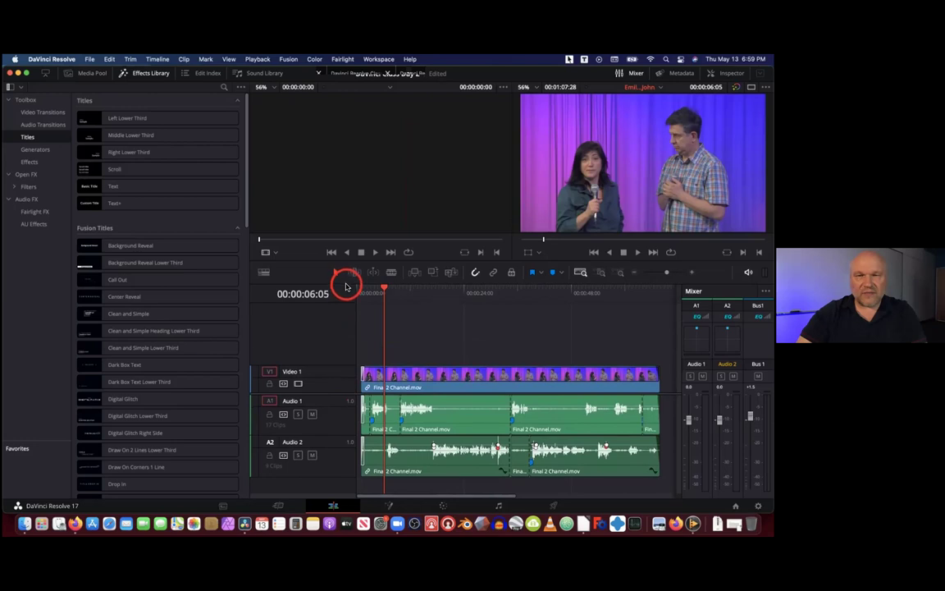
pyautogui.moveTo(347, 261); pyautogui.dragTo(348, 305)
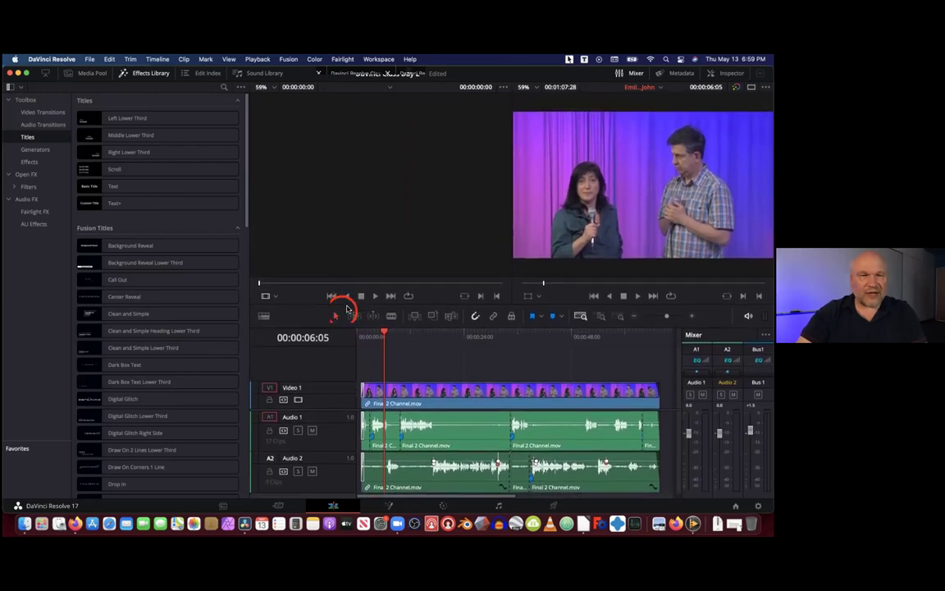
pyautogui.click(223, 364)
# Drop the Clean and Simple Lower Third onto a new V2 track and play the opening
pyautogui.click(115, 348)
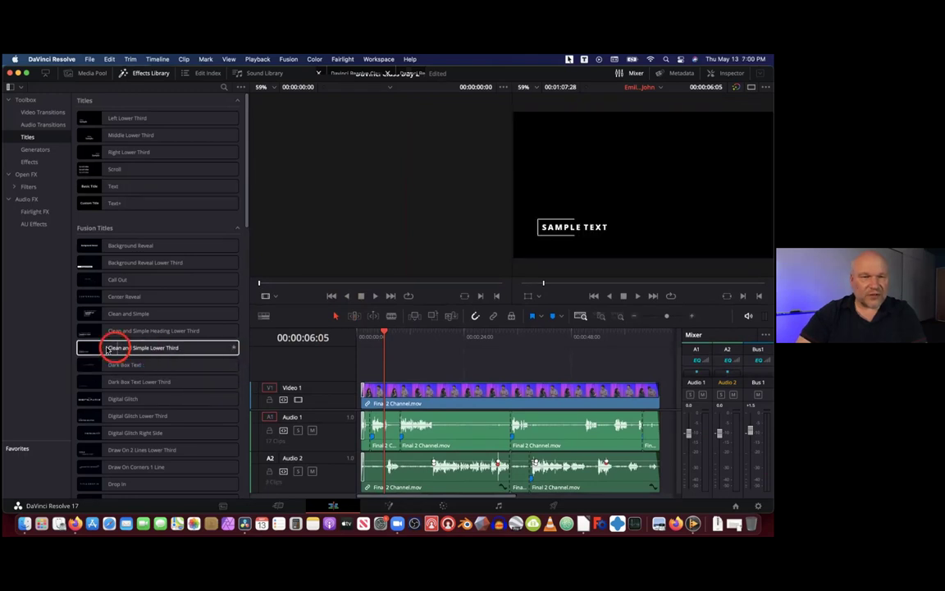
pyautogui.moveTo(99, 349); pyautogui.dragTo(385, 368)
pyautogui.click(357, 338)
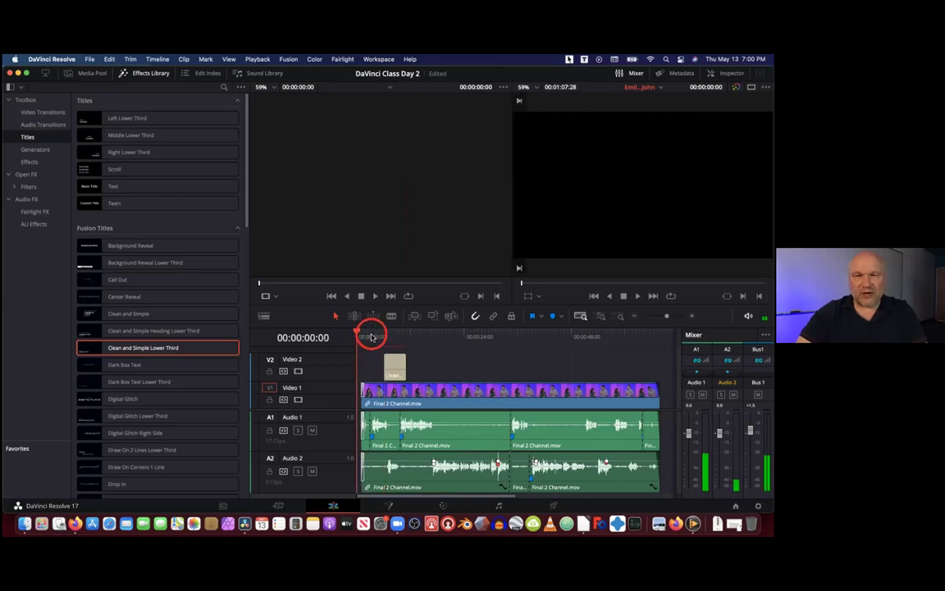
pyautogui.press('space')
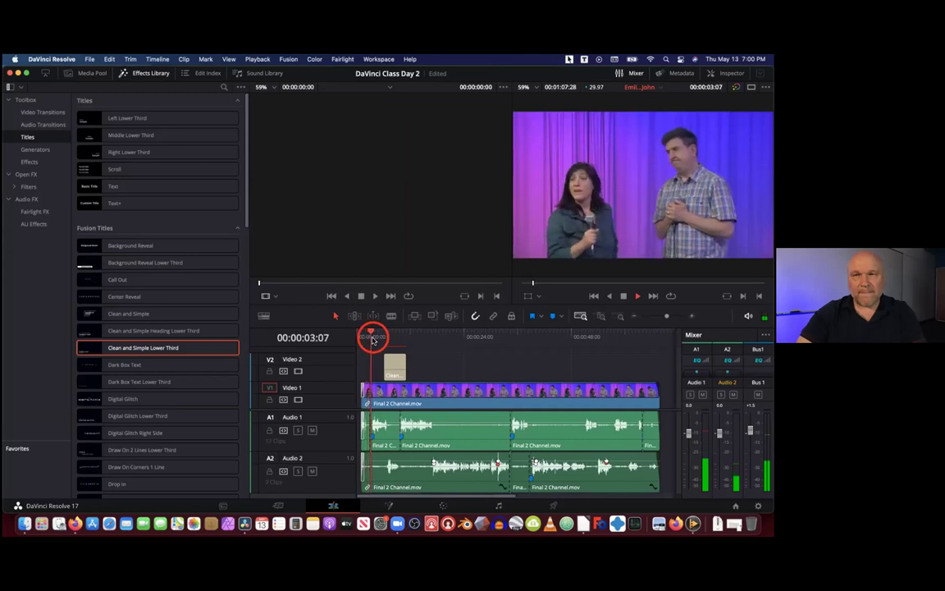
pyautogui.press('space')
# Shift the title clip earlier, check its timing, and open it in the Inspector
pyautogui.moveTo(396, 359); pyautogui.dragTo(388, 362)
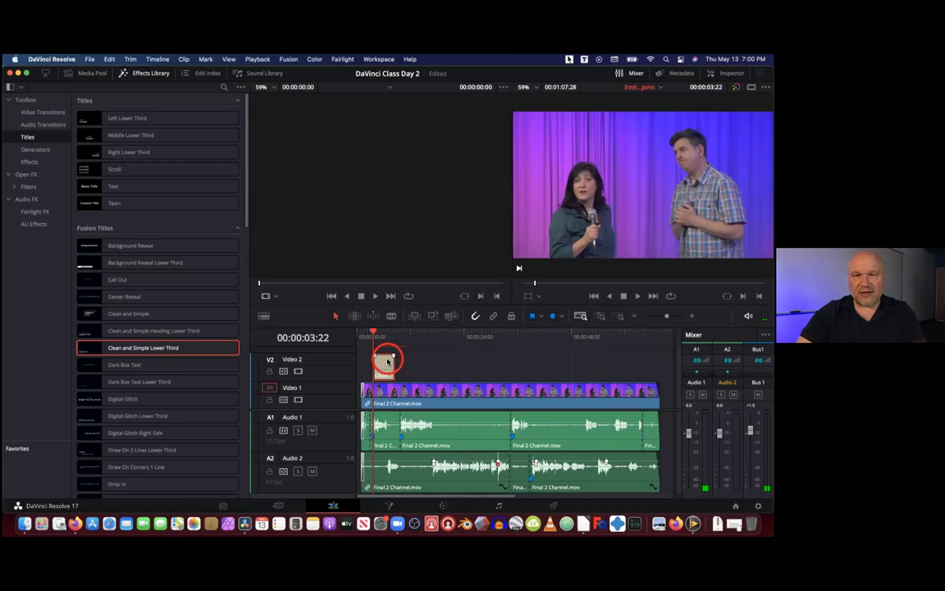
pyautogui.press('space')
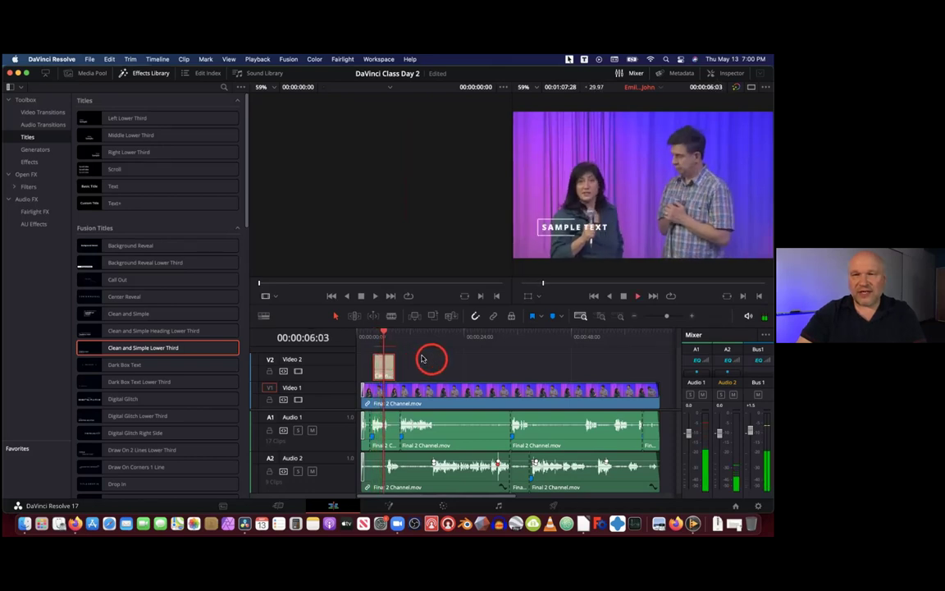
pyautogui.click(384, 365)
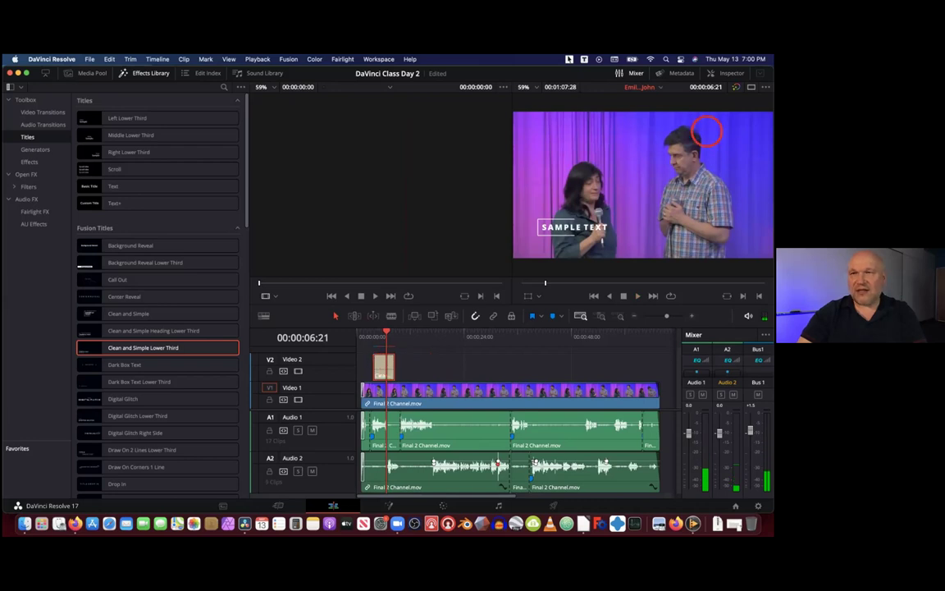
pyautogui.click(727, 74)
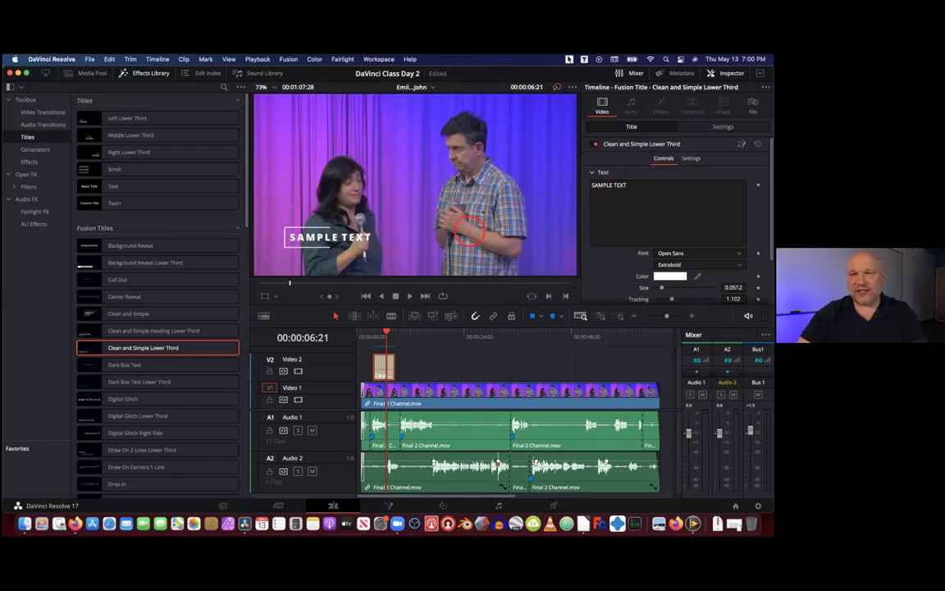
# Replace SAMPLE TEXT with 'Emily & John' and play back from before the title to preview it
pyautogui.moveTo(640, 187); pyautogui.dragTo(591, 185)
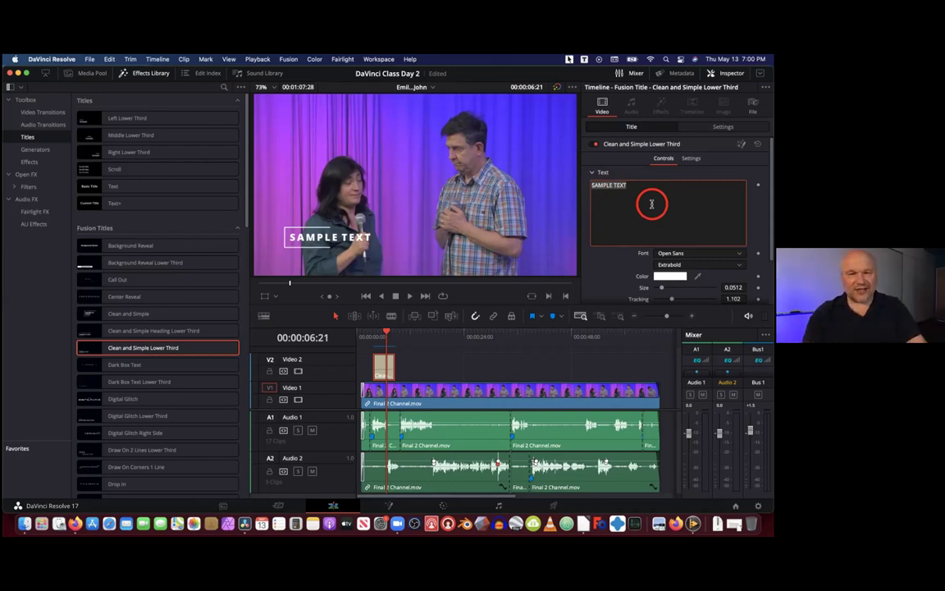
pyautogui.write('Emily & John')
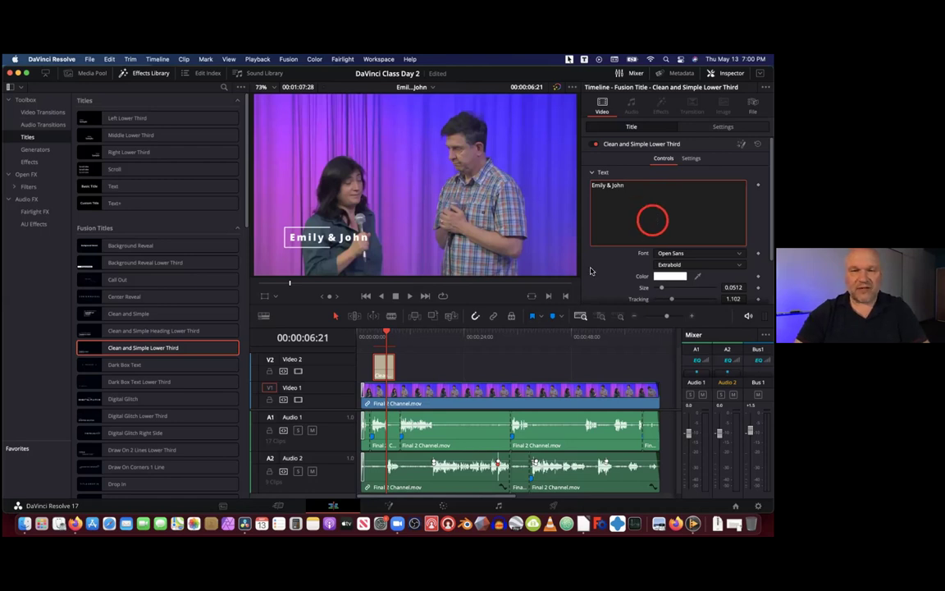
pyautogui.moveTo(387, 331); pyautogui.dragTo(365, 331)
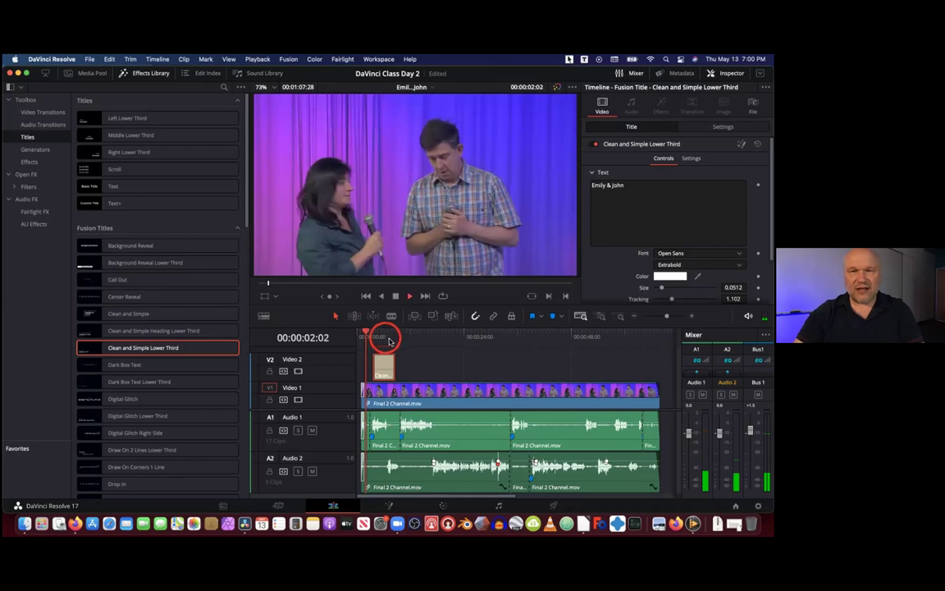
pyautogui.press('space')
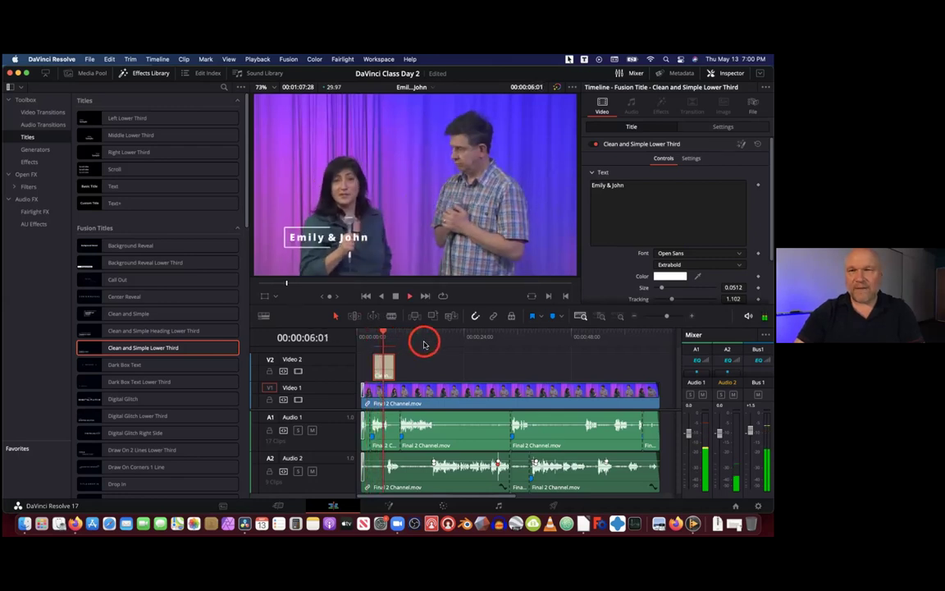
pyautogui.press('space')
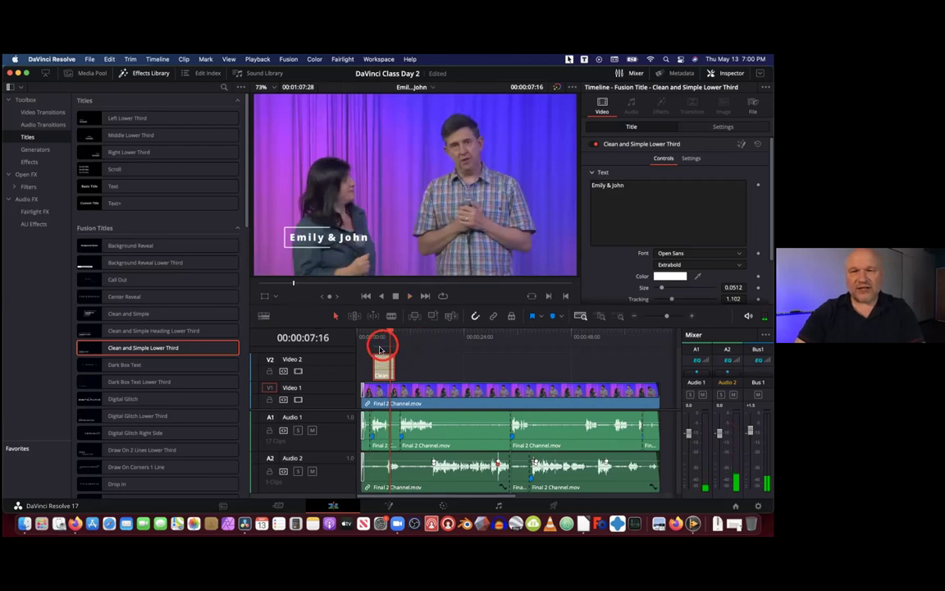
pyautogui.moveTo(388, 327); pyautogui.dragTo(373, 333)
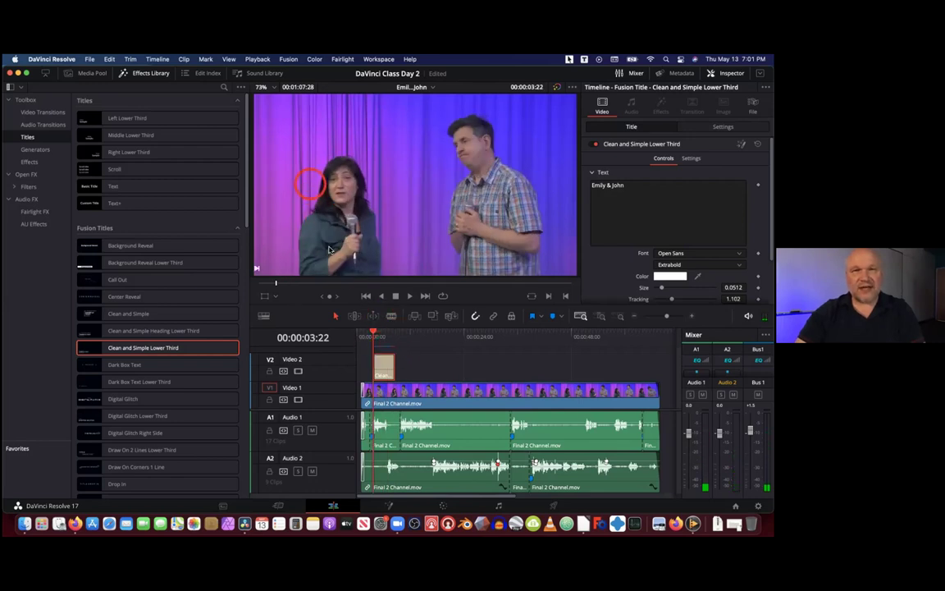
pyautogui.click(159, 59)
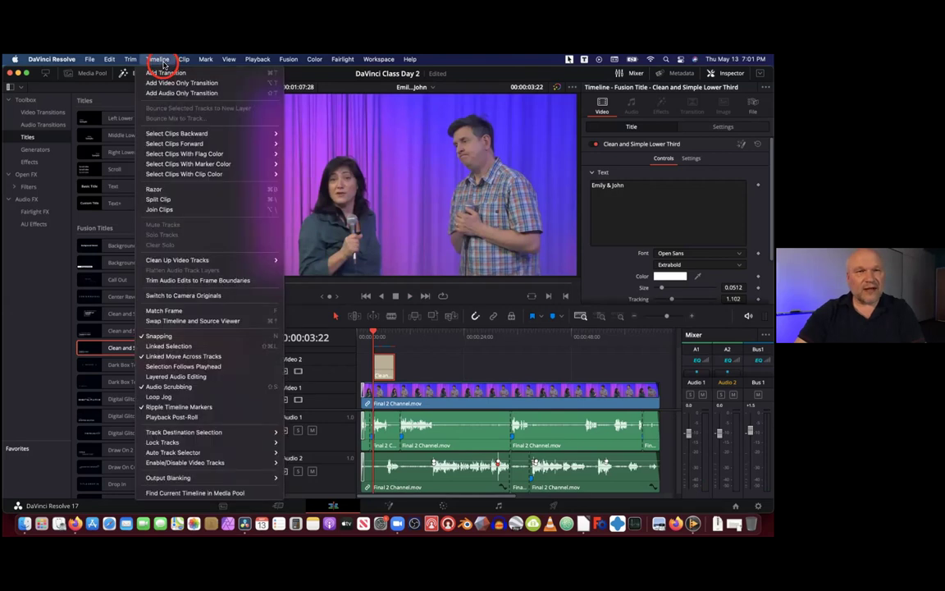
pyautogui.moveTo(268, 61)
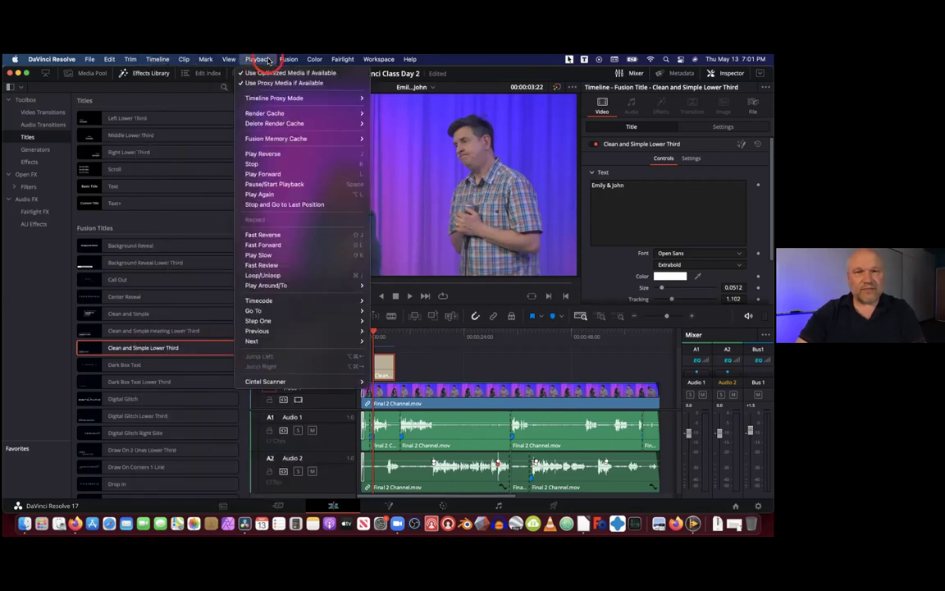
pyautogui.moveTo(288, 114)
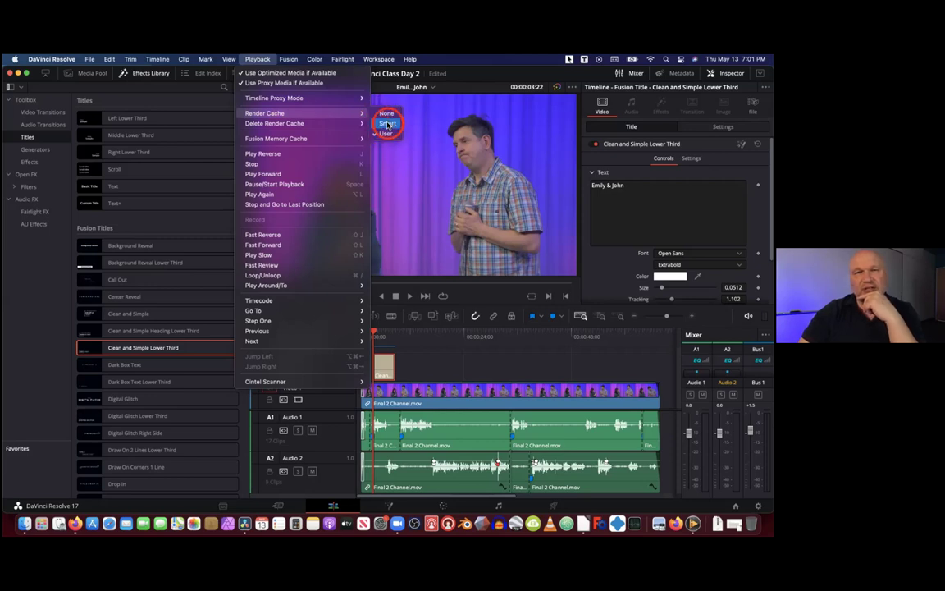
pyautogui.click(258, 59)
pyautogui.click(258, 59)
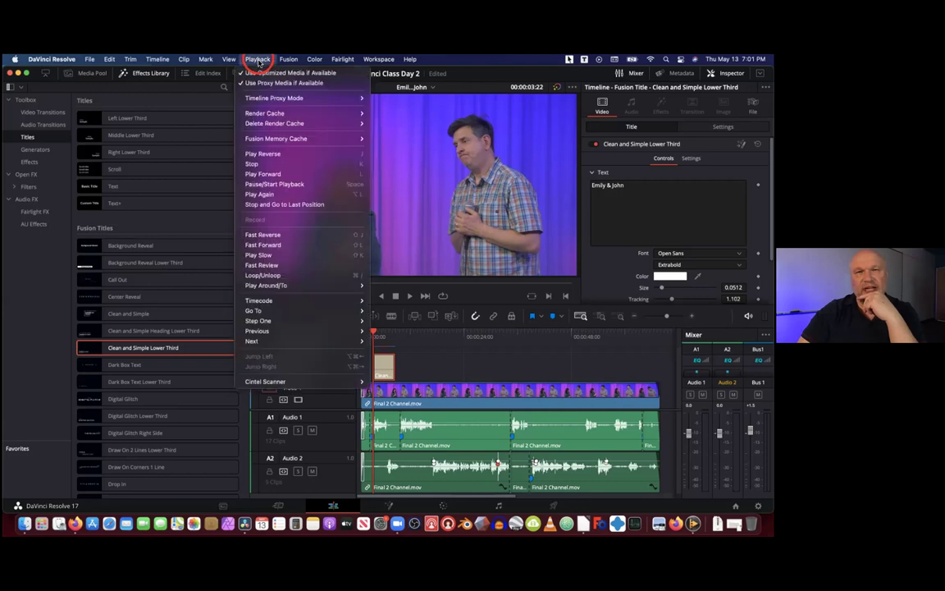
pyautogui.click(282, 112)
pyautogui.click(383, 113)
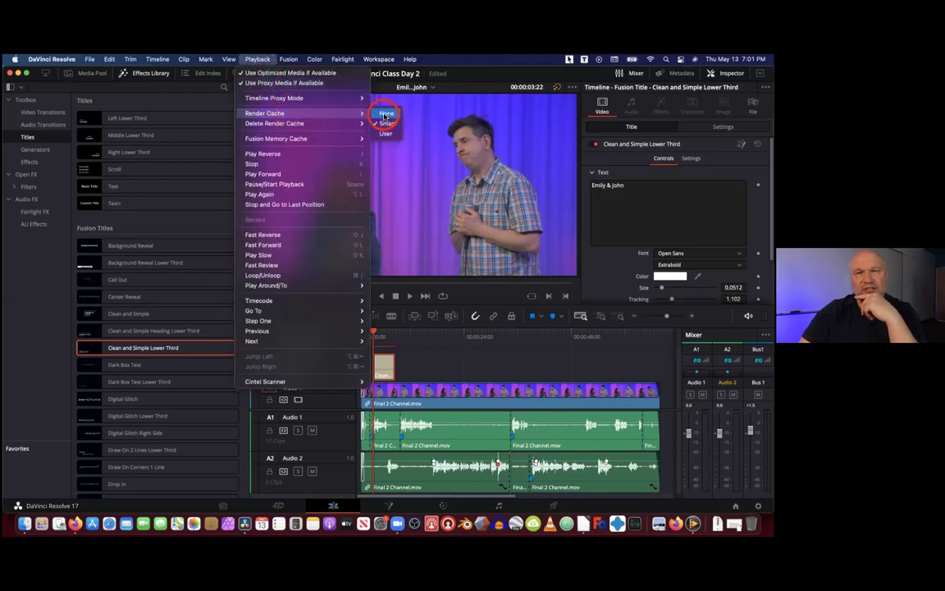
pyautogui.click(285, 95)
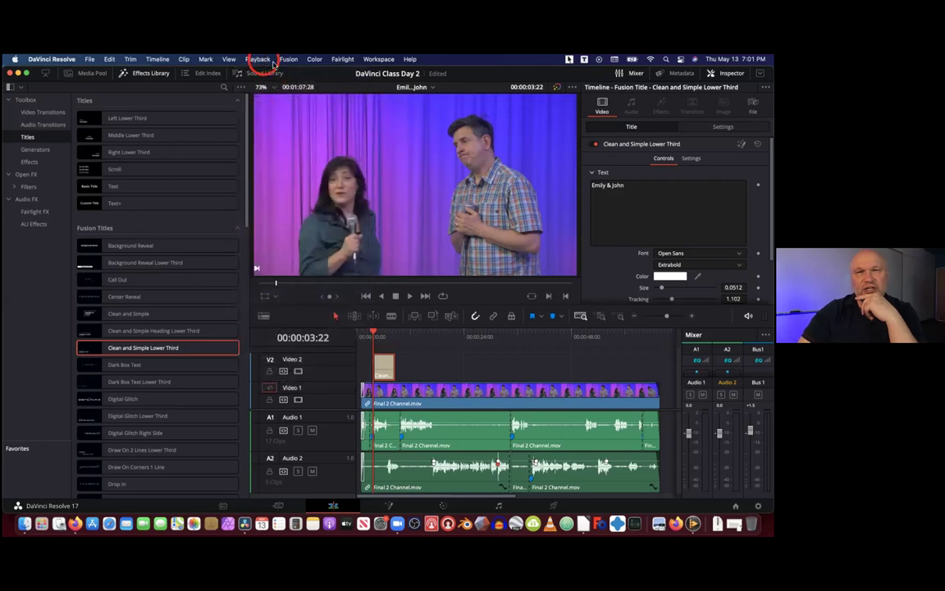
pyautogui.click(259, 60)
pyautogui.click(266, 113)
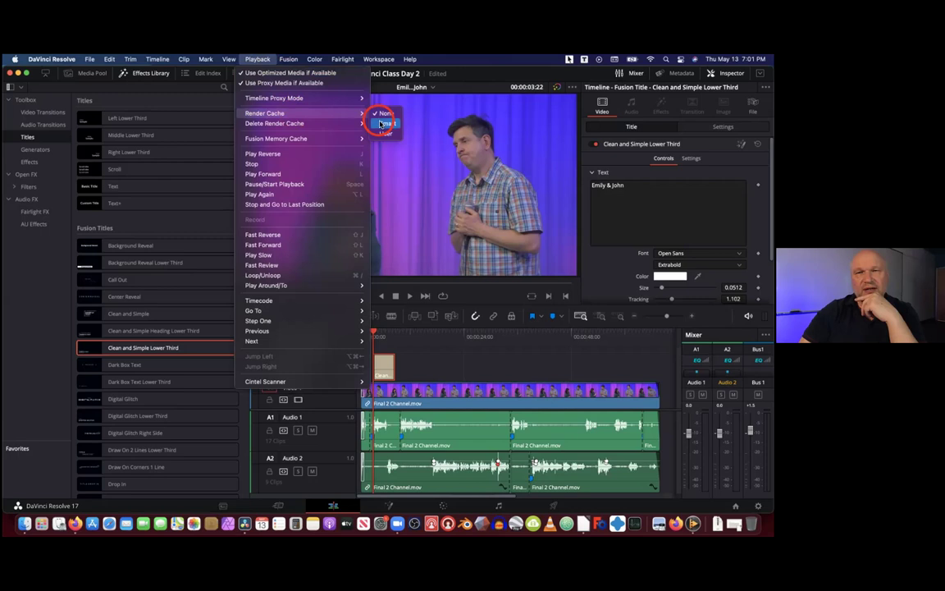
pyautogui.click(385, 123)
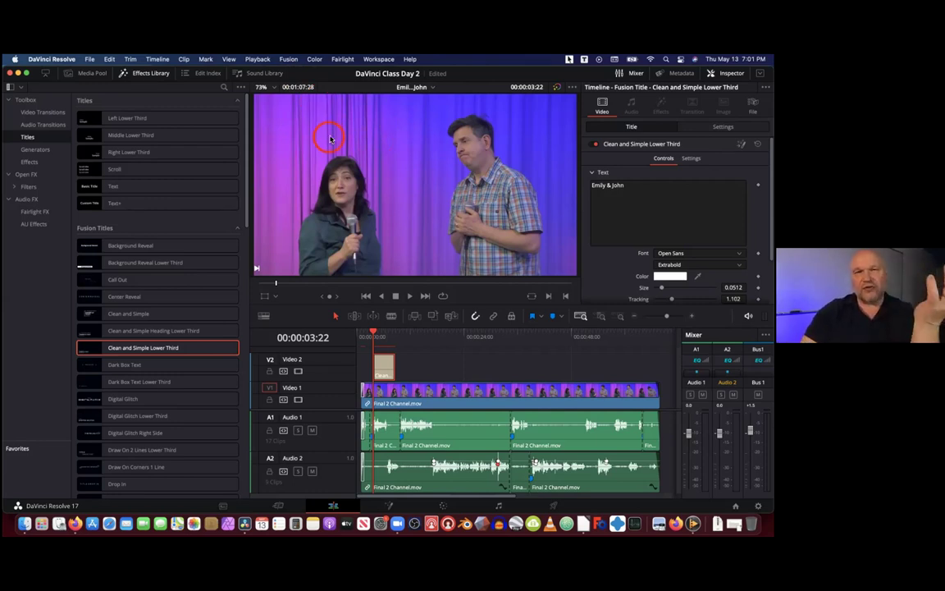
pyautogui.click(261, 60)
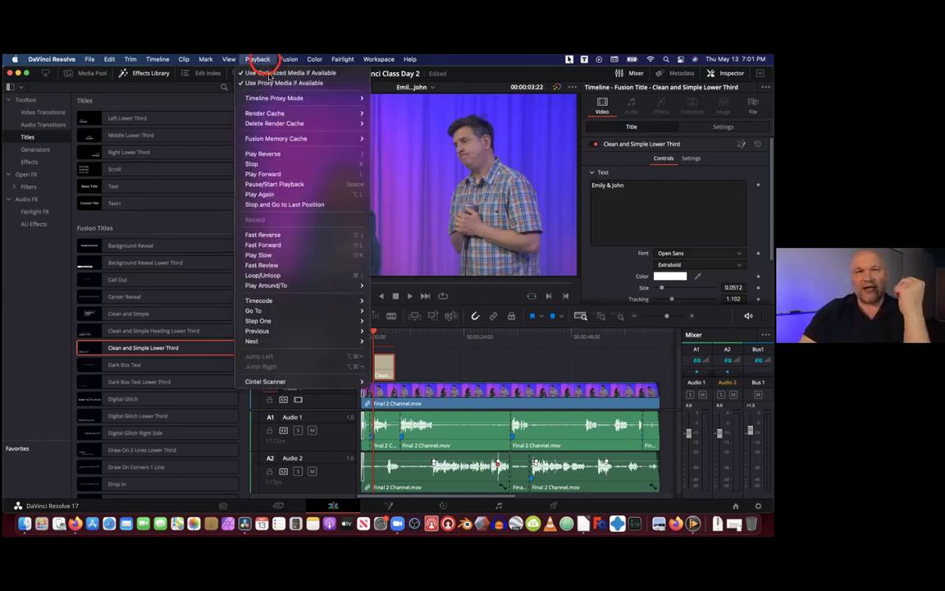
pyautogui.moveTo(288, 124)
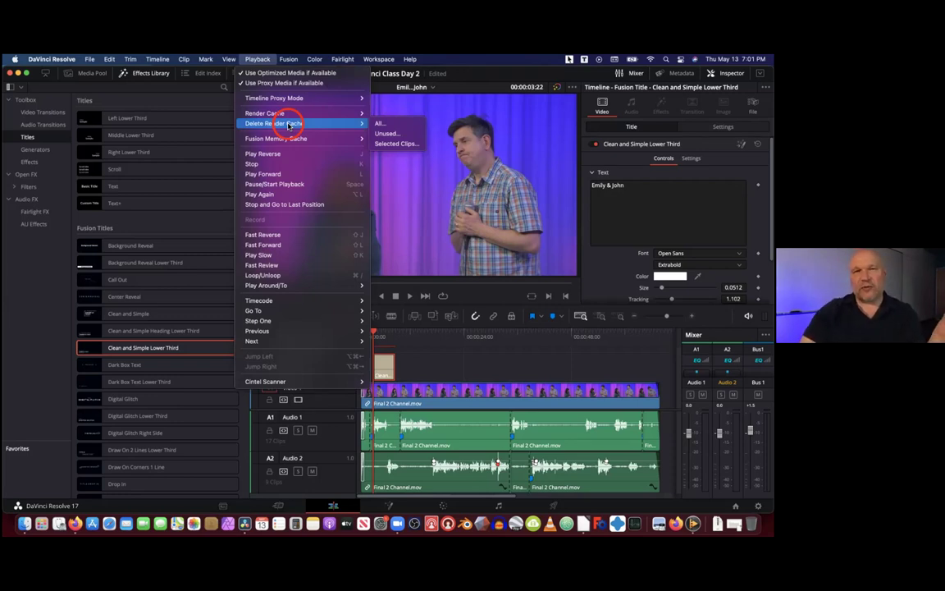
pyautogui.click(261, 61)
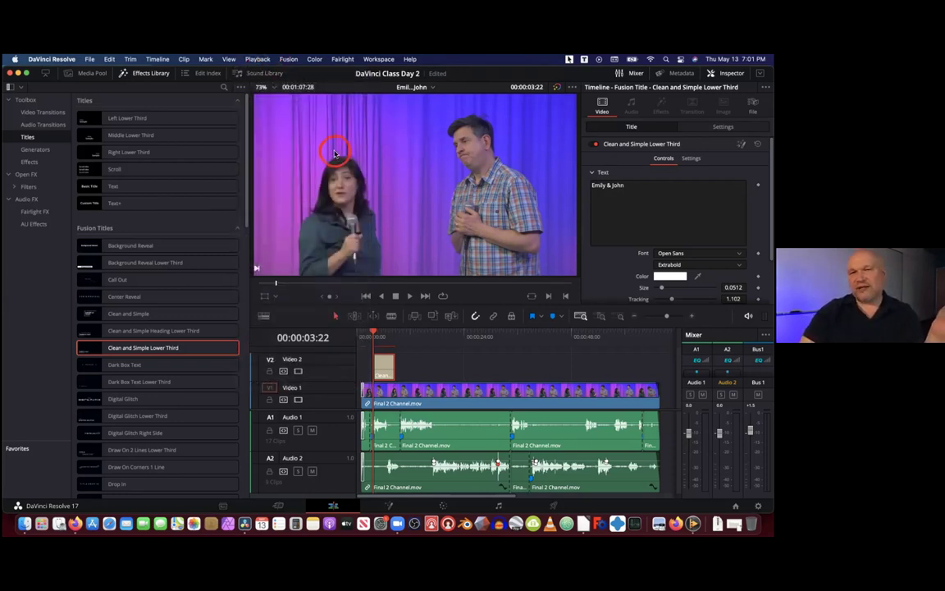
# Scrub back to 00:00:03:10 and play the timeline to review the Emily & John lower third
pyautogui.click(384, 333)
pyautogui.moveTo(387, 335); pyautogui.dragTo(371, 330)
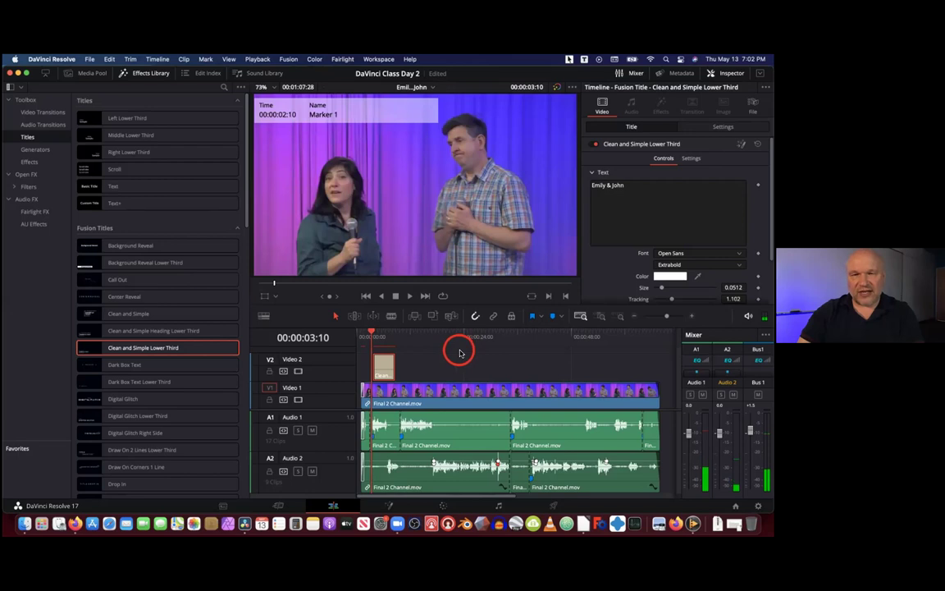
pyautogui.press('space')
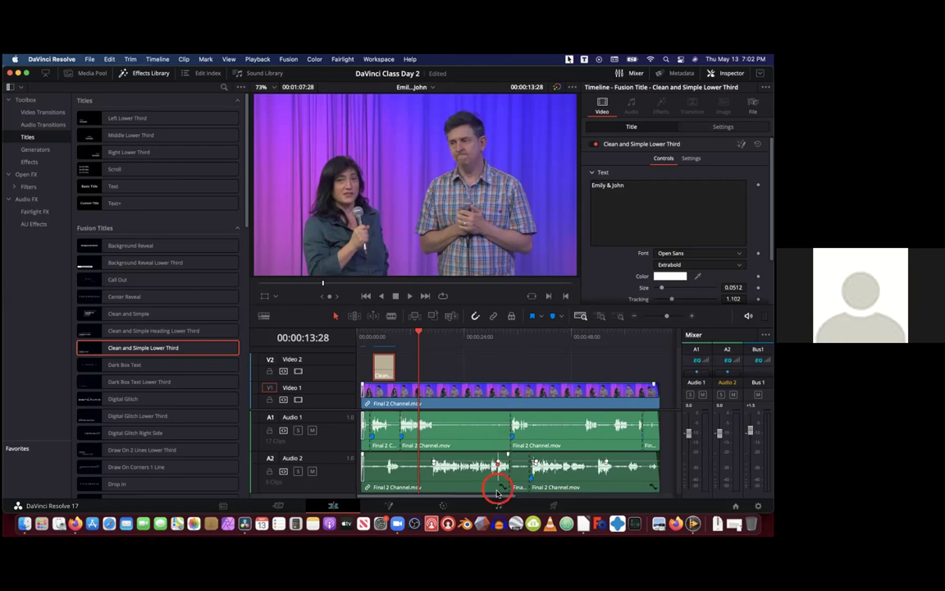
# On the Fairlight page, add two volume keyframes to the first Audio 2 clip near 10 seconds
pyautogui.click(498, 506)
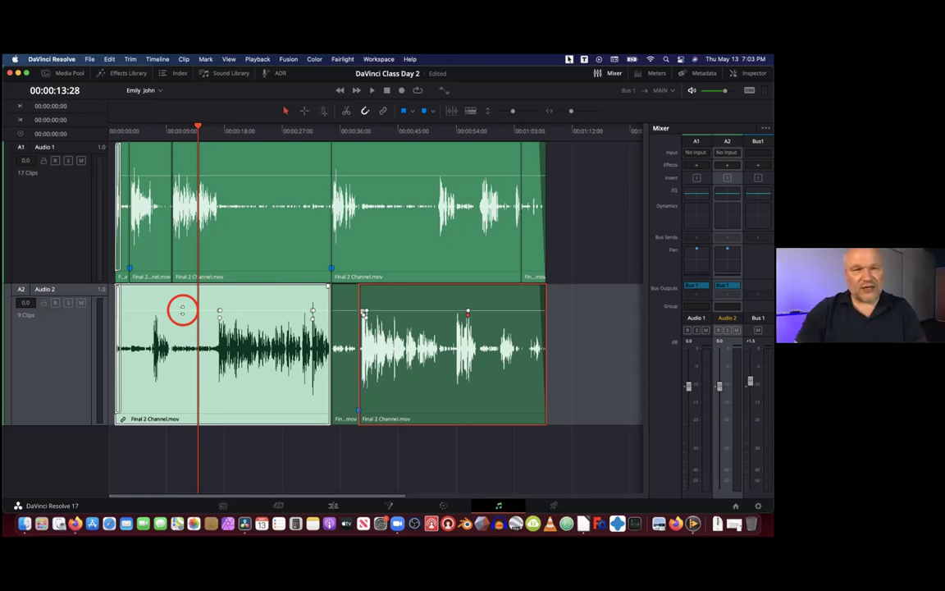
pyautogui.keyDown('alt'); pyautogui.click(183, 310); pyautogui.keyUp('alt')
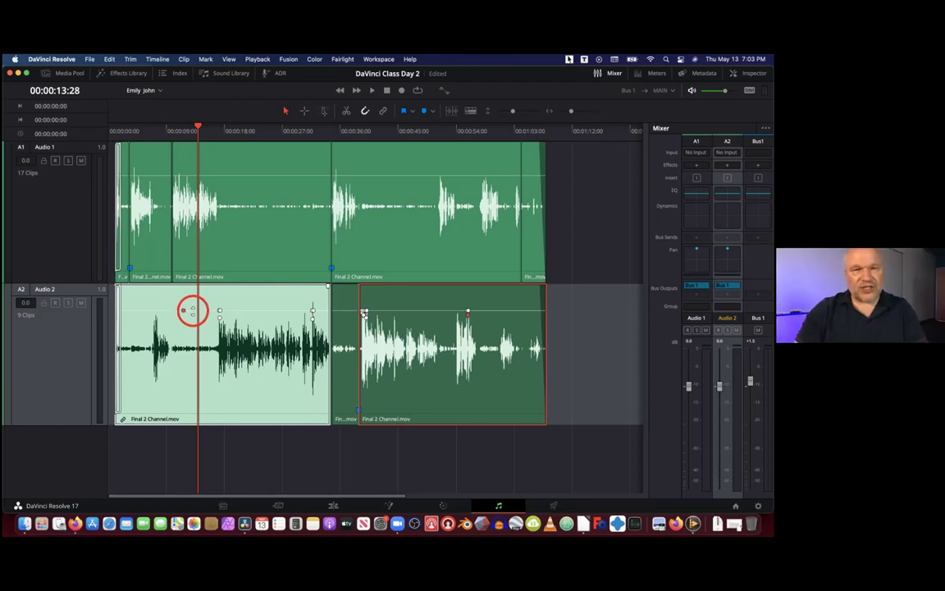
pyautogui.keyDown('alt'); pyautogui.click(205, 310); pyautogui.keyUp('alt')
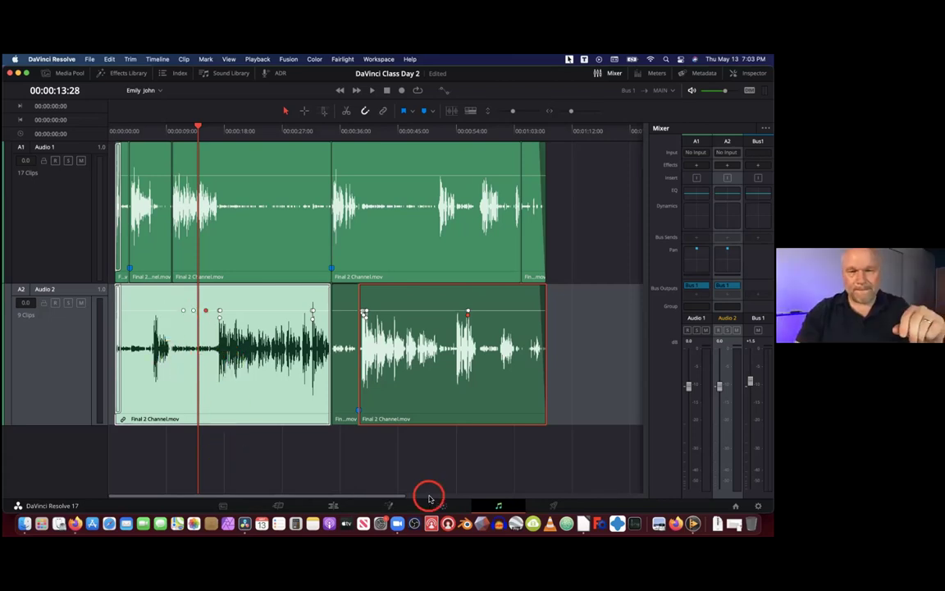
# Return to the Edit page, hide the Effects Library, fit the timeline to view, then switch to Zoom
pyautogui.click(335, 506)
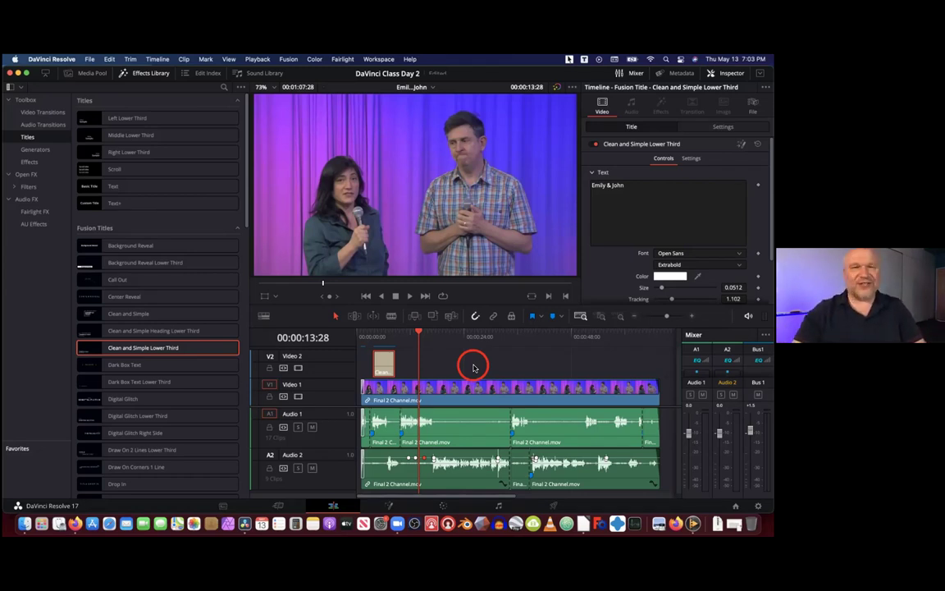
pyautogui.click(140, 73)
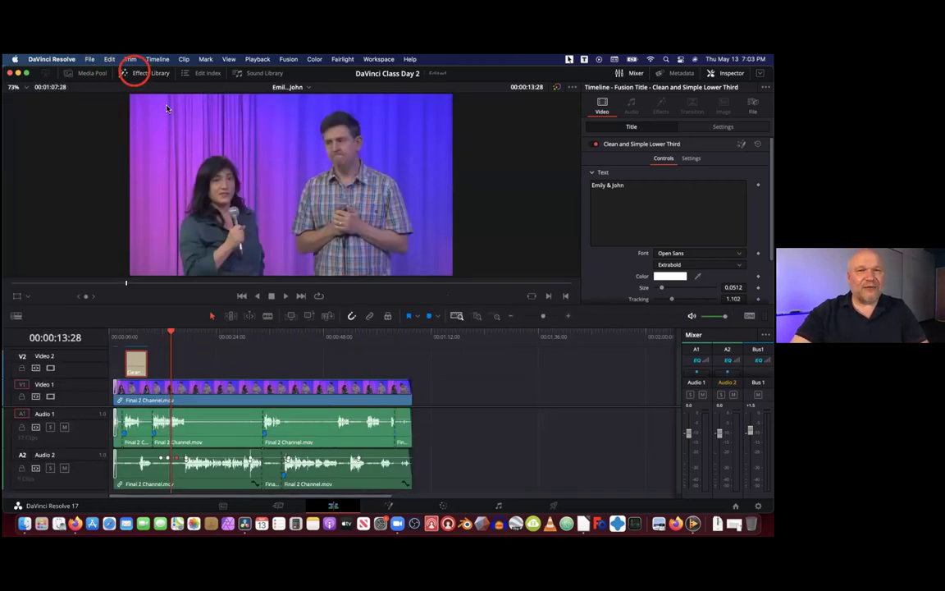
pyautogui.press('super+equal')
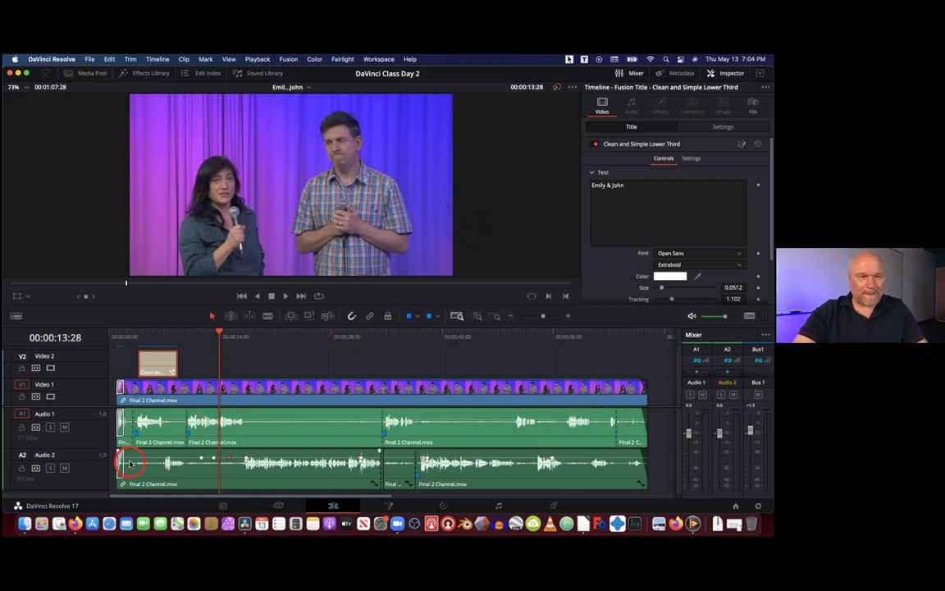
pyautogui.click(397, 522)
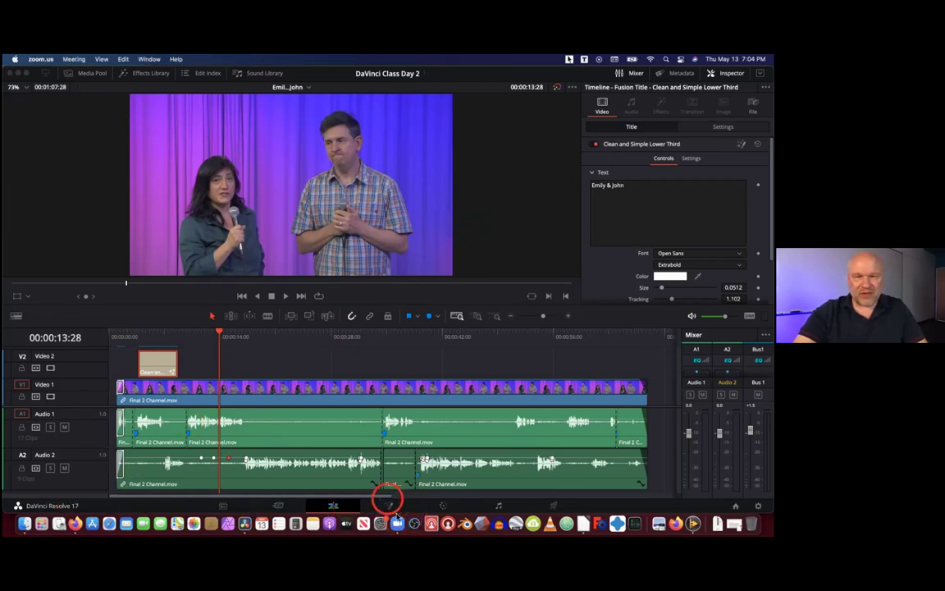
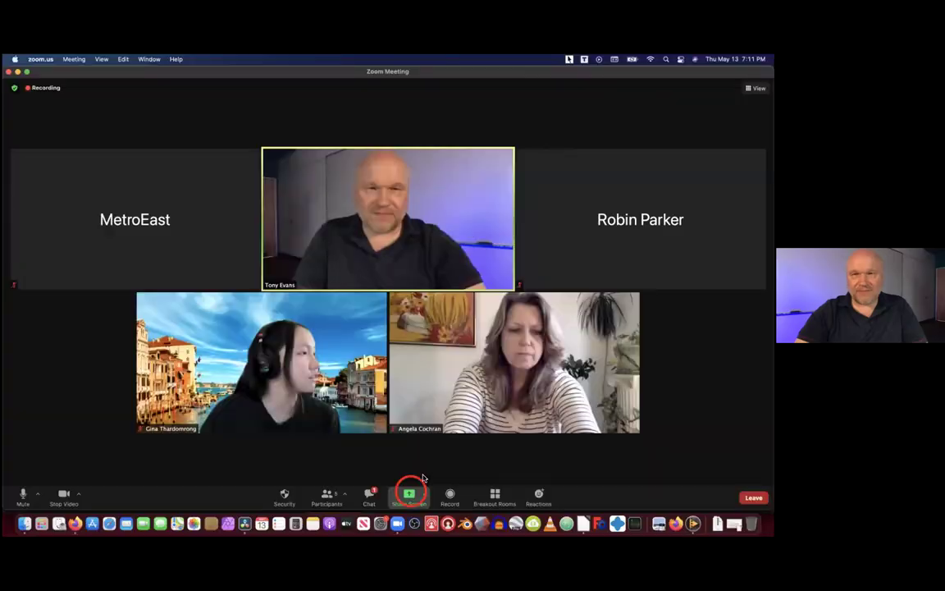
# Switch the Zoom view from the presenter's camera to the shared DaVinci Resolve edit page
pyautogui.click(407, 490)
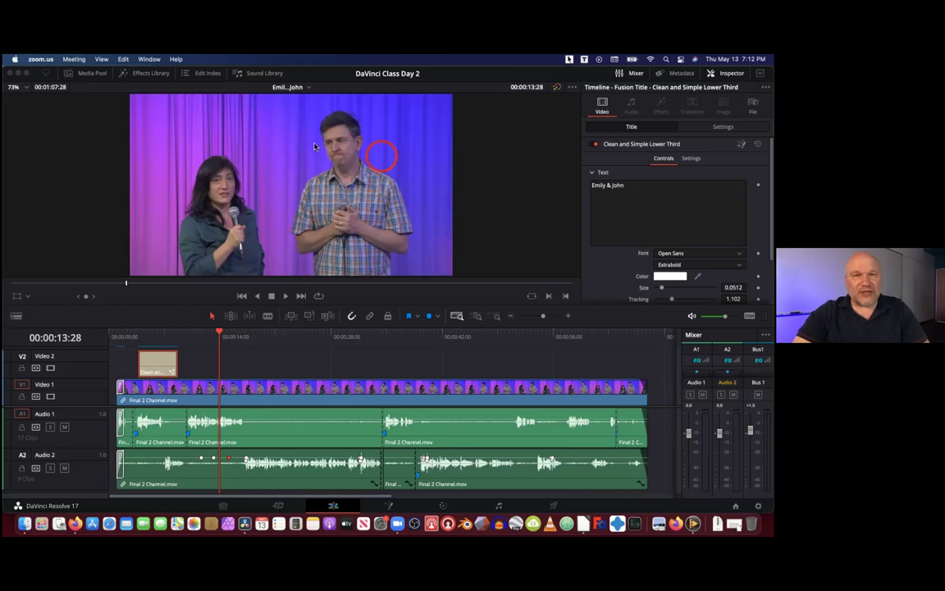
# Play the interview clip full-screen with Cmd+F, exiting and re-entering the cinema viewer once
pyautogui.click(357, 242)
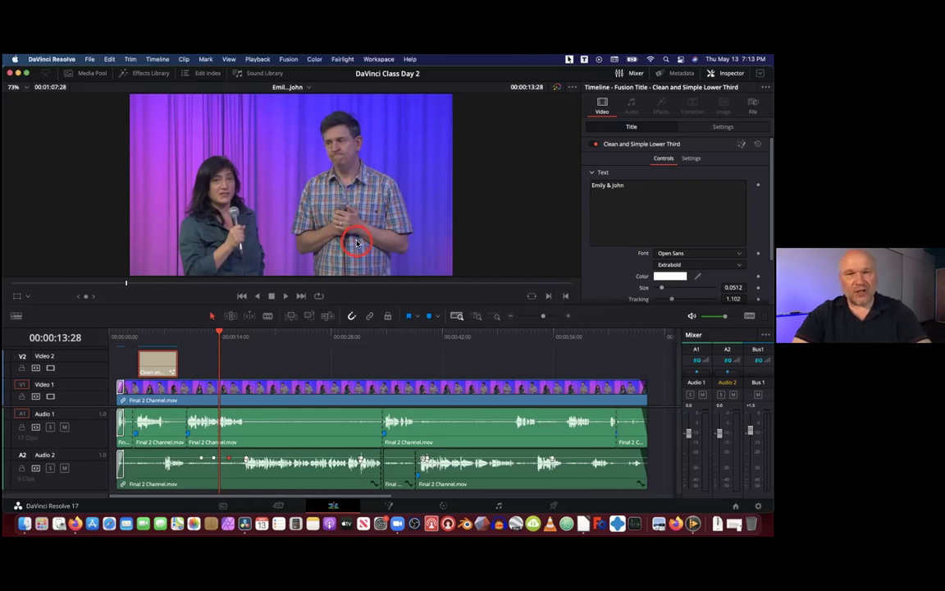
pyautogui.press('super+f')
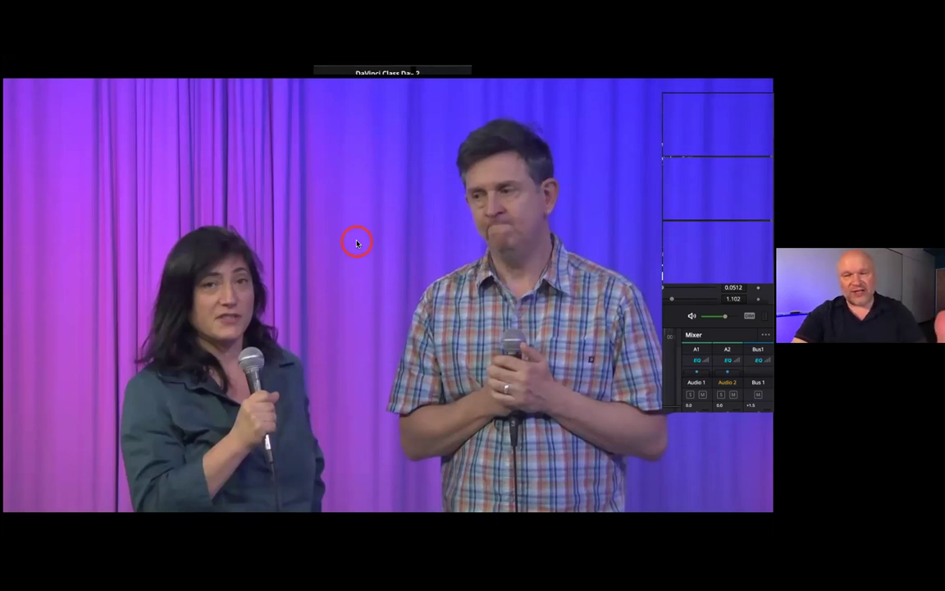
pyautogui.press('Escape')
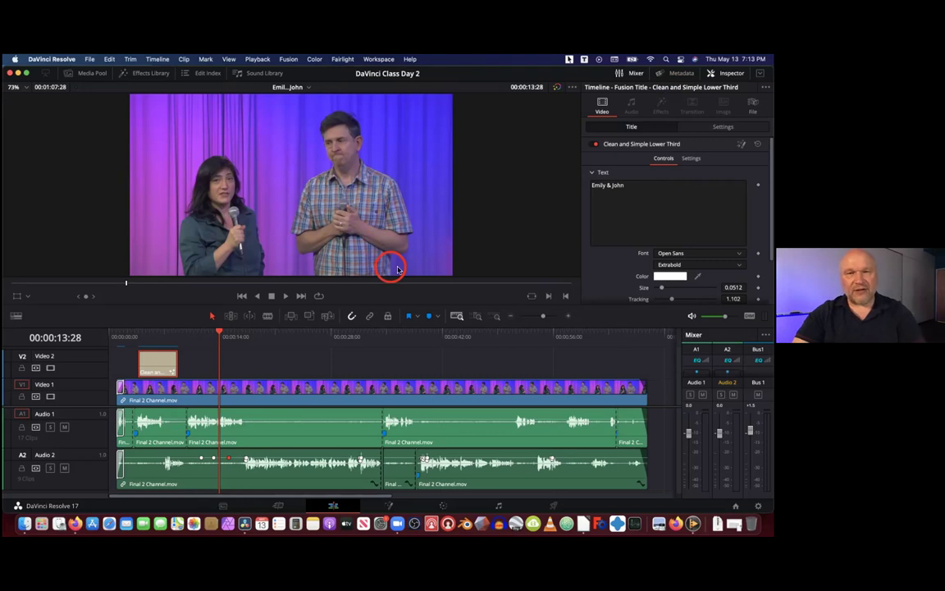
pyautogui.press('super+f')
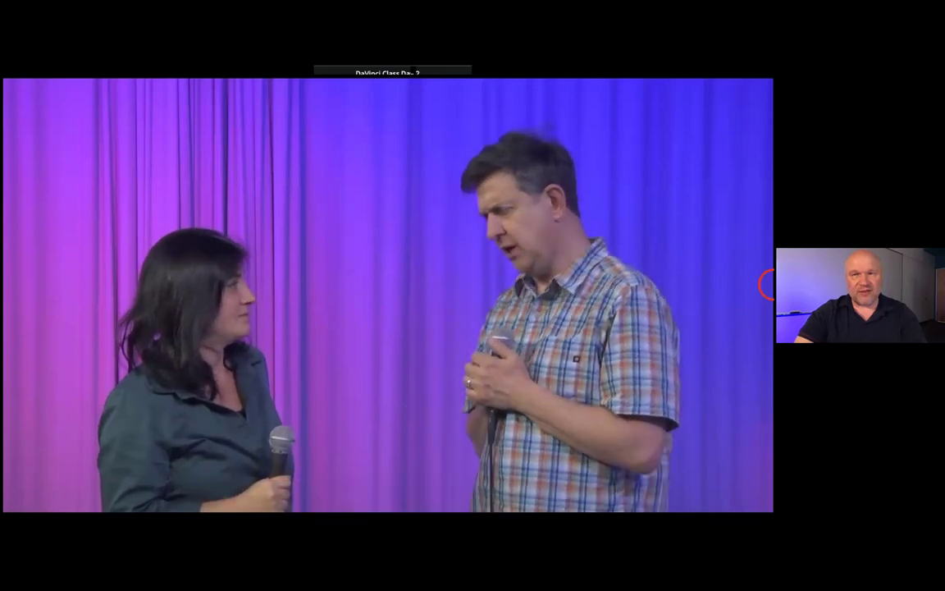
# Stop playback, scrub back to an earlier moment, and exit full-screen to the edit page
pyautogui.press('space')
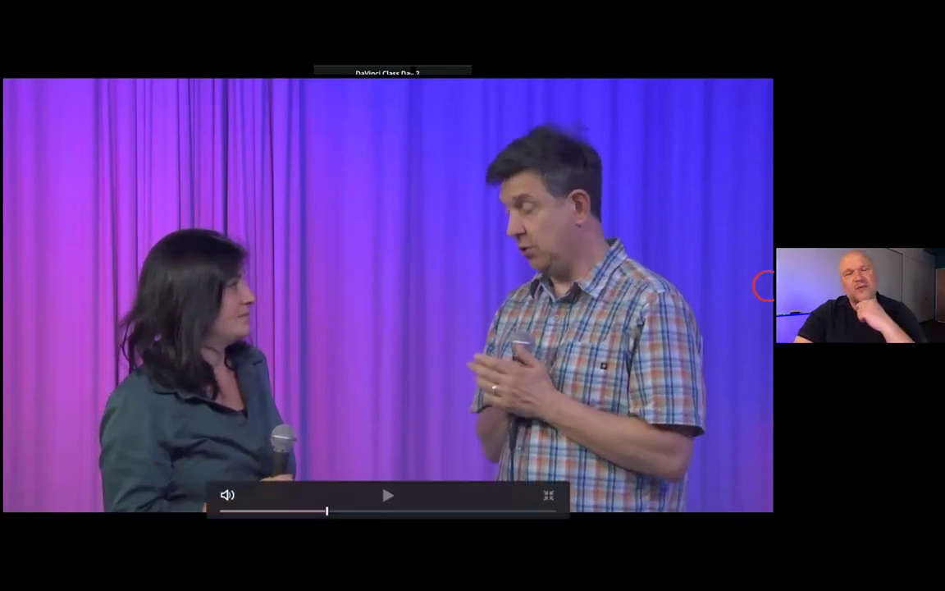
pyautogui.click(325, 510)
pyautogui.moveTo(307, 510); pyautogui.dragTo(272, 510)
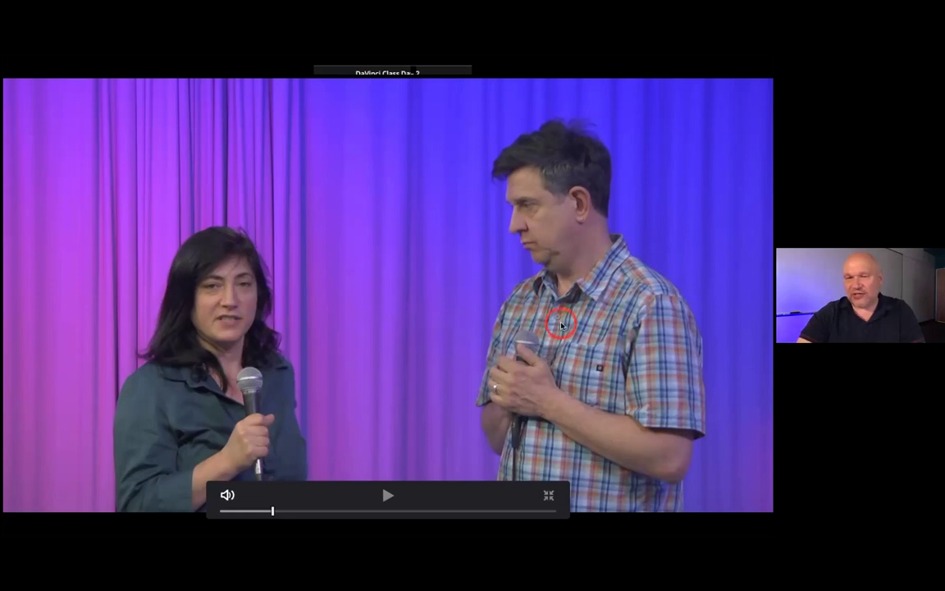
pyautogui.click(539, 327)
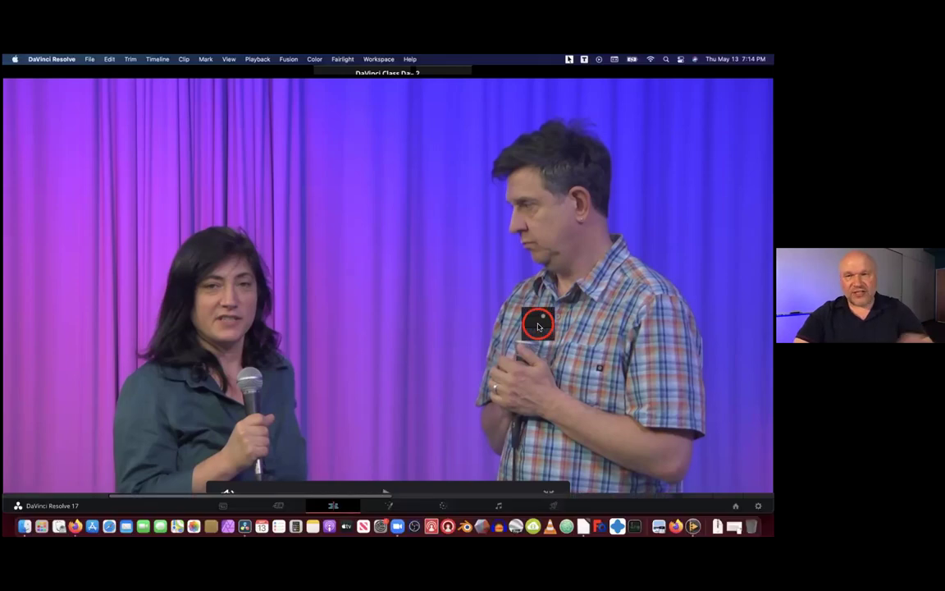
# Switch to the Color page to show the clip's single node, curves and waveform
pyautogui.click(447, 502)
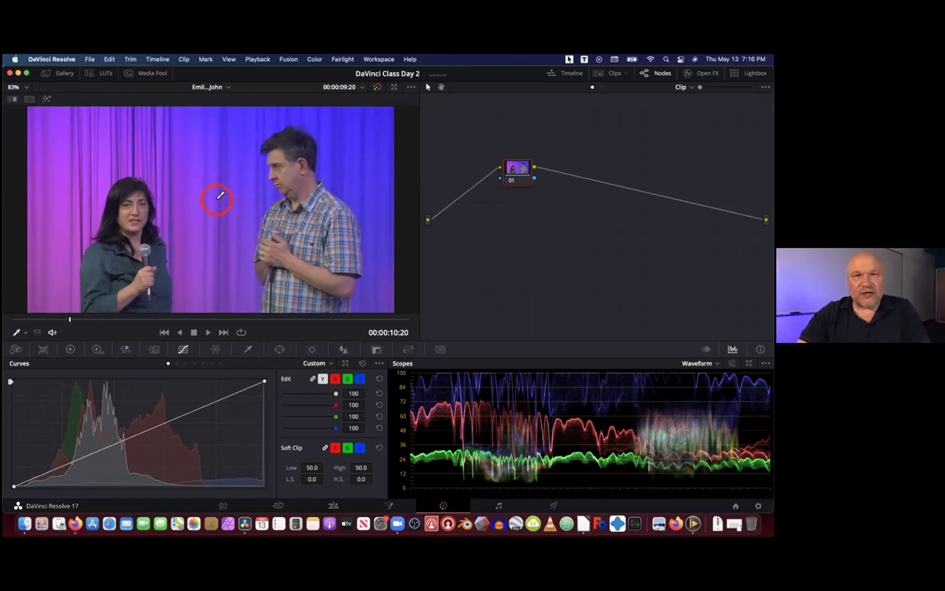
pyautogui.scroll(3, 220, 195)
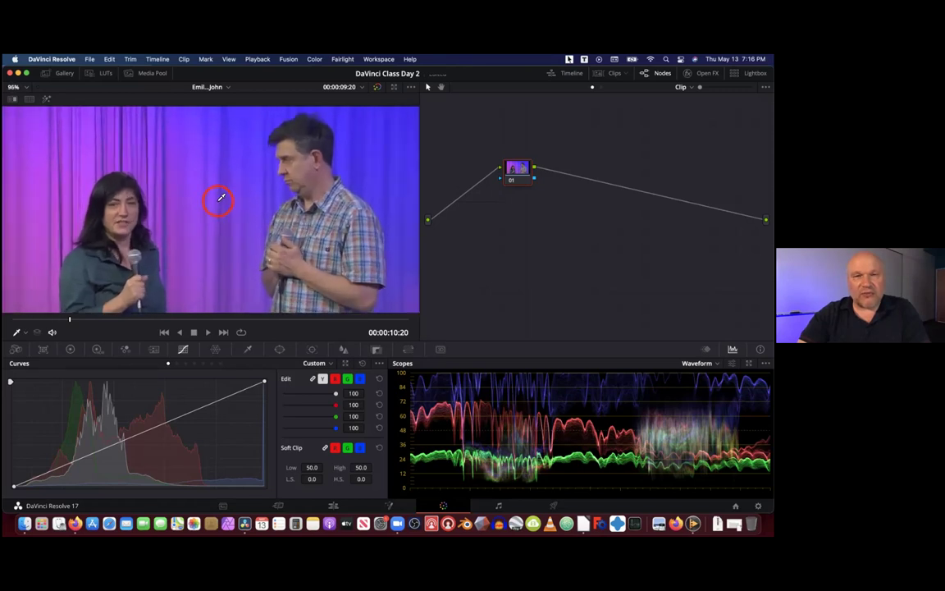
pyautogui.scroll(-3, 220, 197)
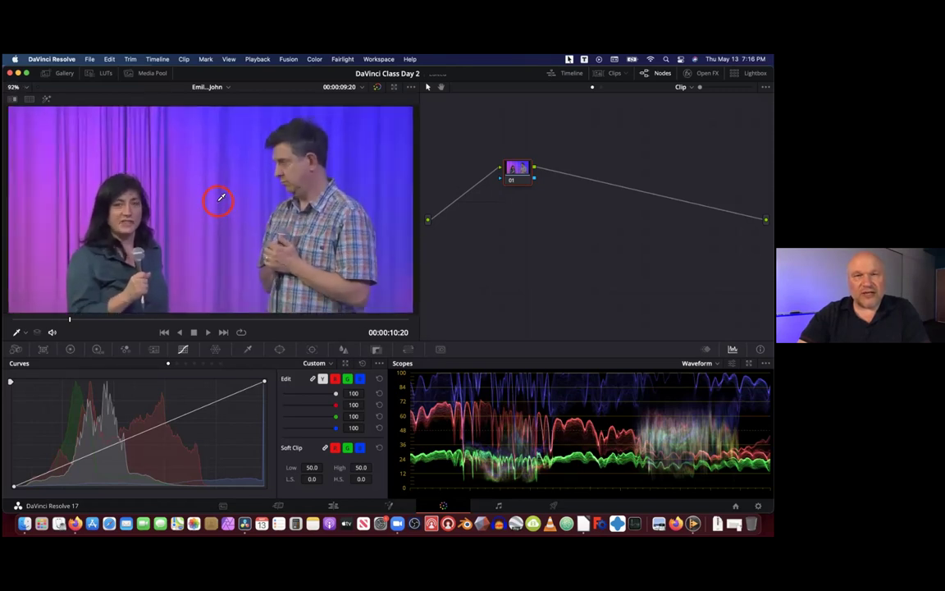
pyautogui.scroll(2, 221, 197)
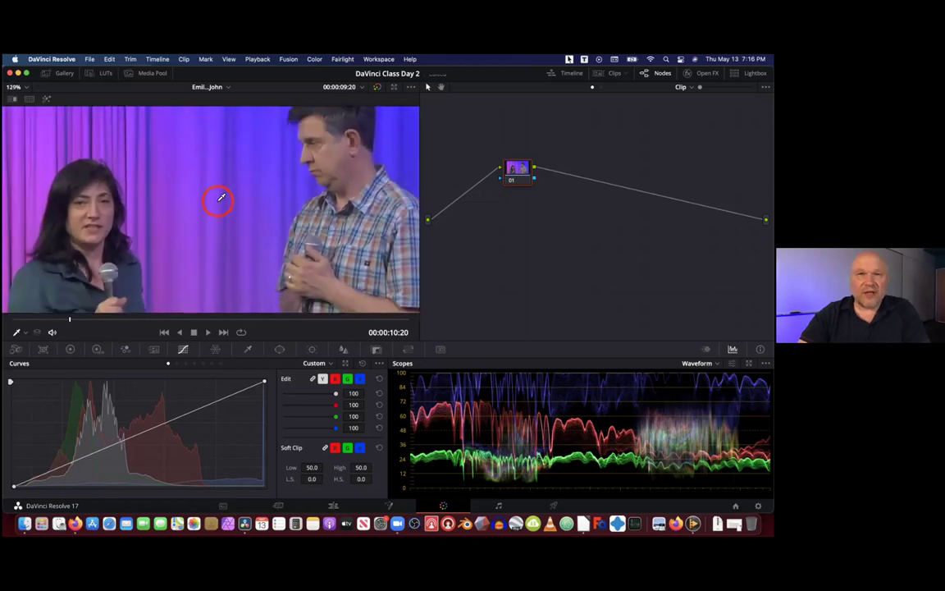
pyautogui.scroll(-5, 221, 198)
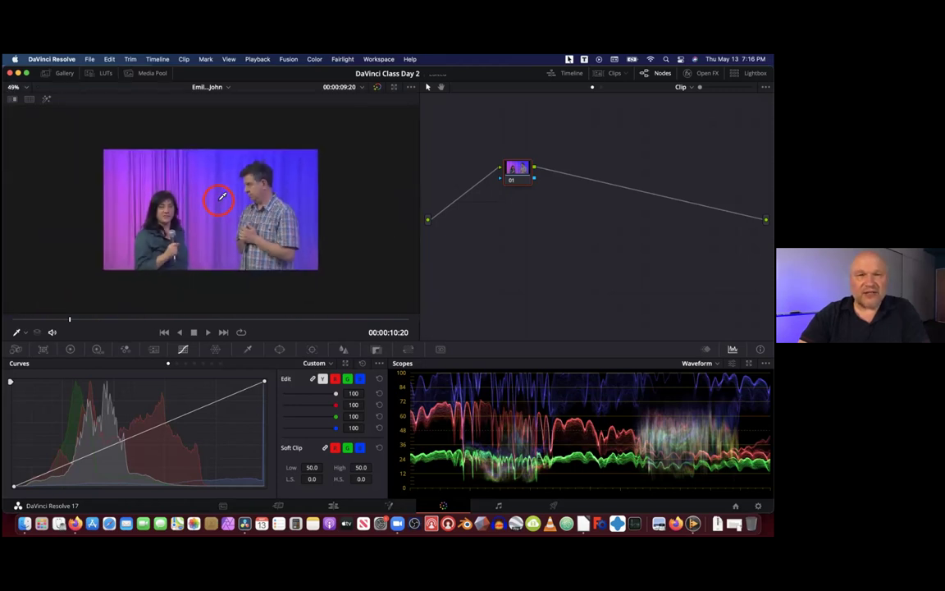
pyautogui.scroll(3, 221, 196)
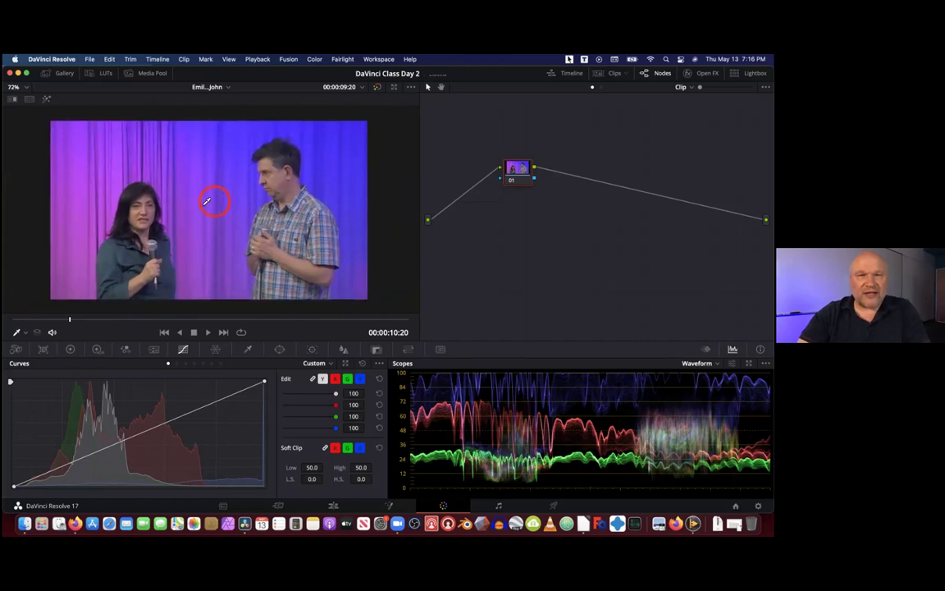
pyautogui.hscroll(-5, 243, 201)
pyautogui.hscroll(-5, 247, 185)
pyautogui.hscroll(4, 97, 194)
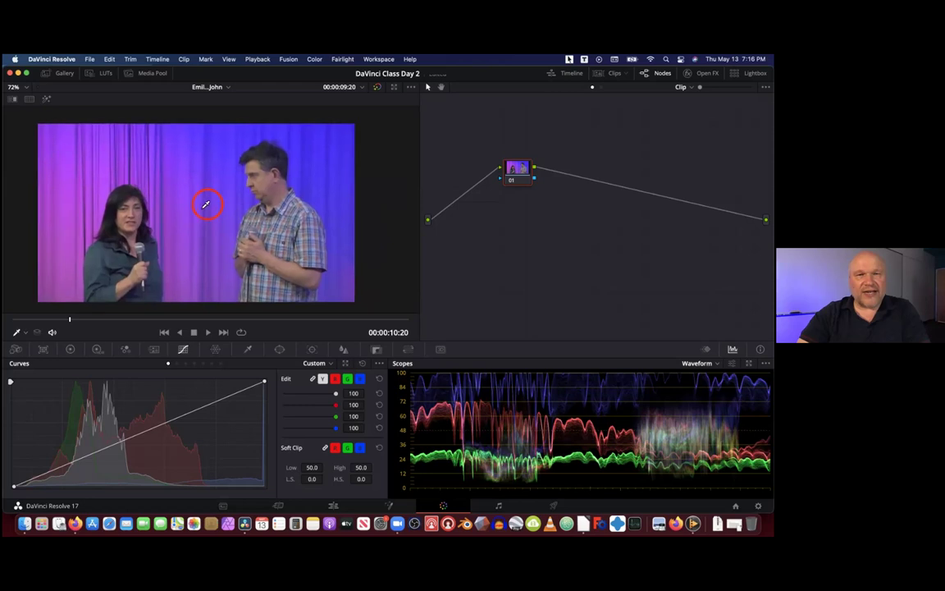
pyautogui.scroll(8, 297, 171)
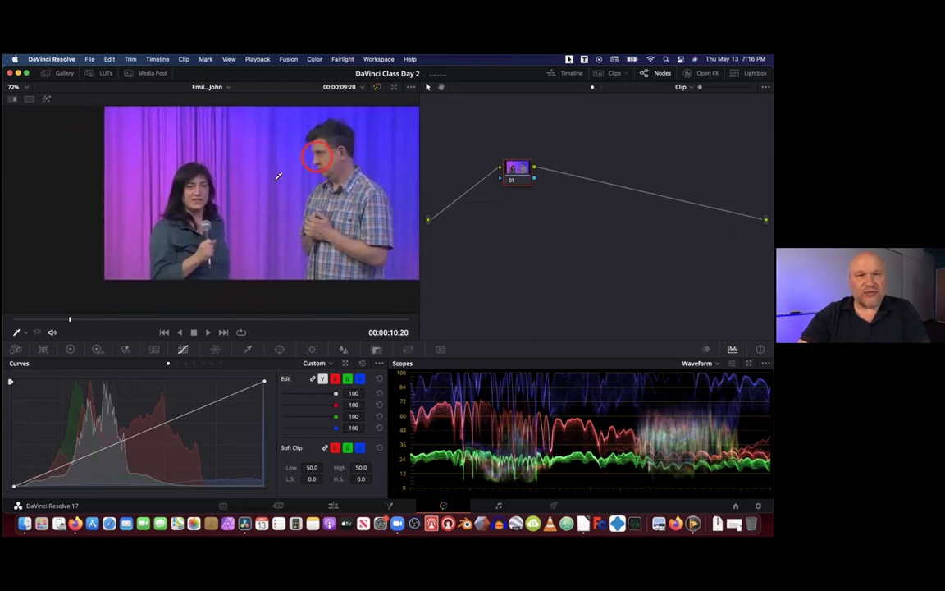
pyautogui.scroll(4, 244, 192)
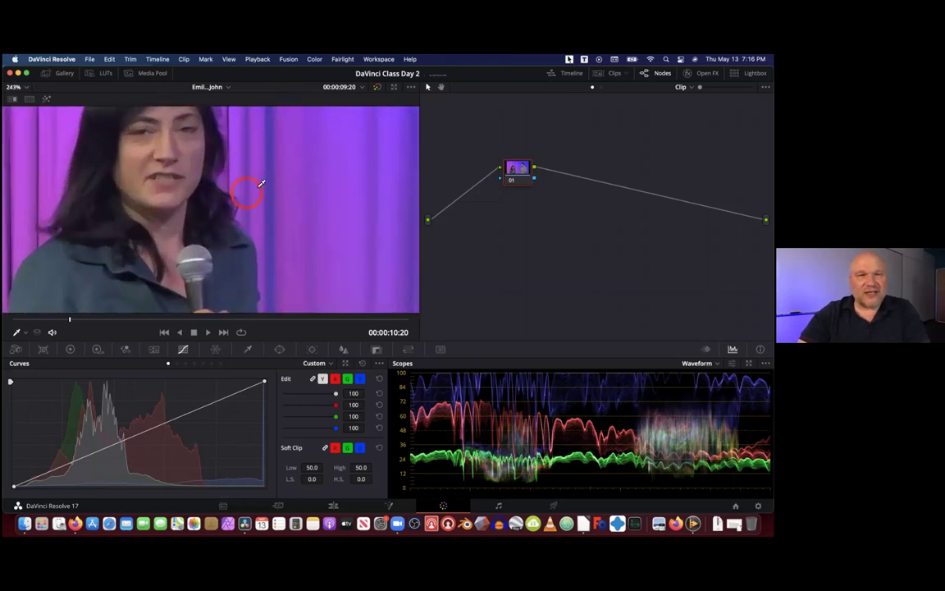
pyautogui.moveTo(354, 262); pyautogui.dragTo(182, 220)
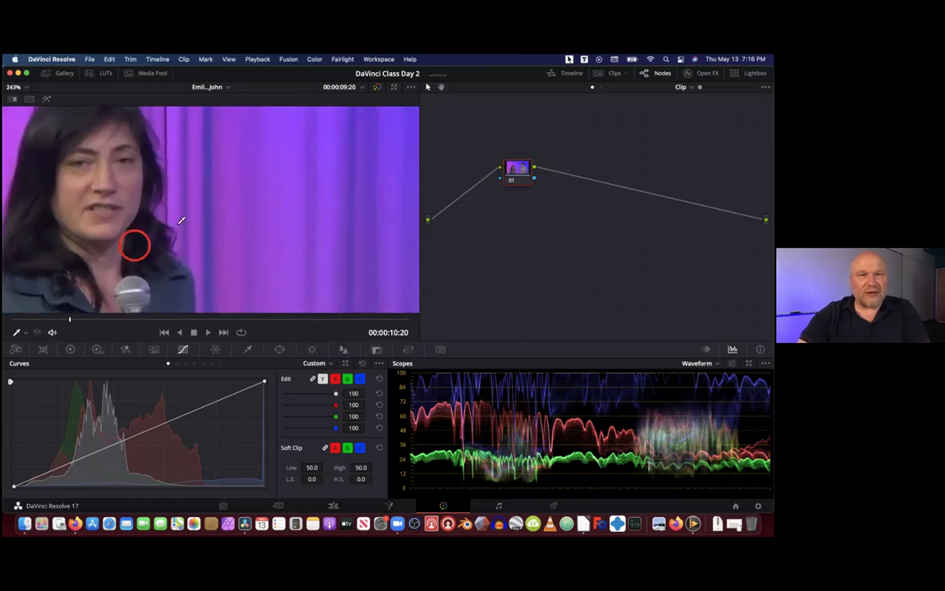
pyautogui.scroll(-4, 317, 165)
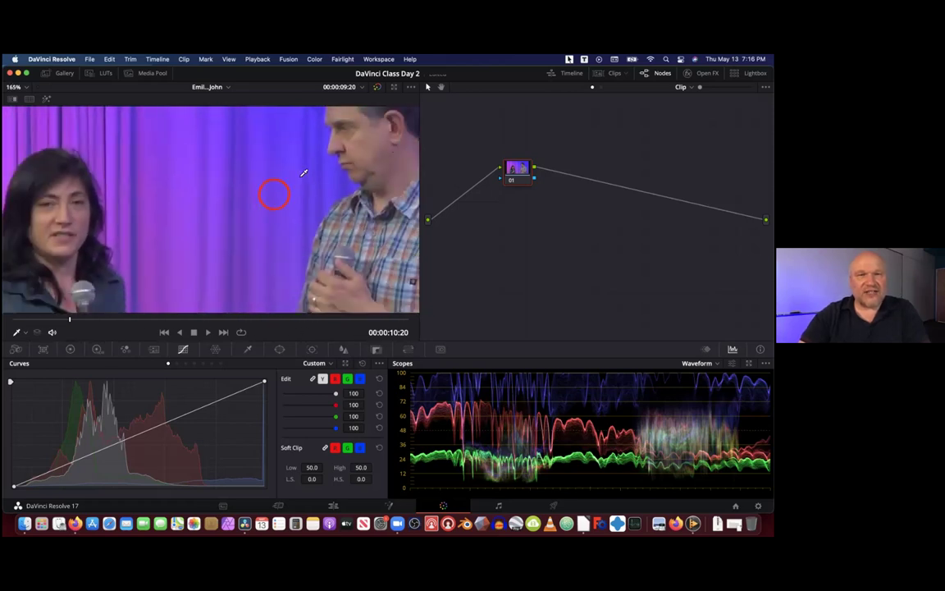
pyautogui.moveTo(394, 146); pyautogui.dragTo(167, 242)
pyautogui.scroll(3, 242, 201)
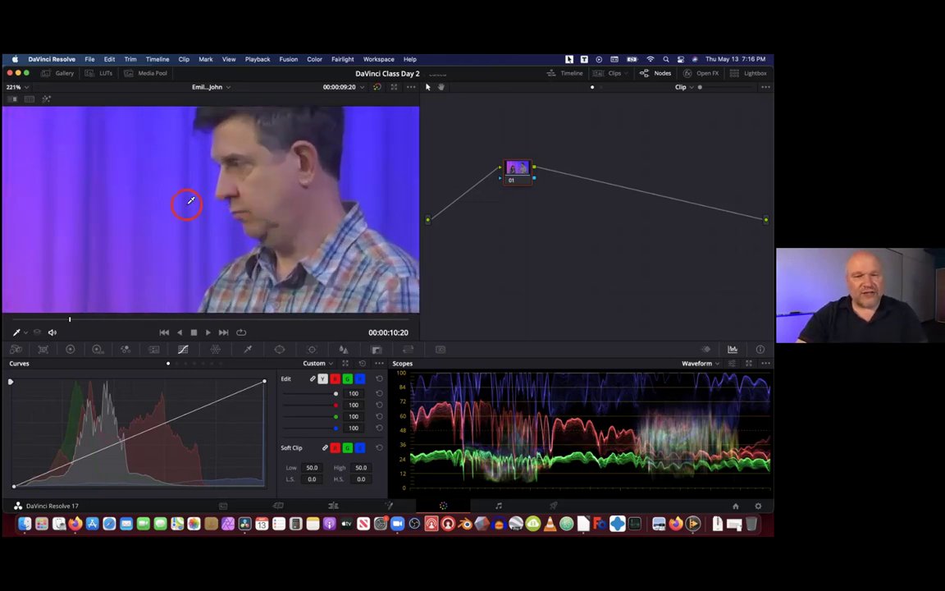
pyautogui.hotkey('shift', 'z')
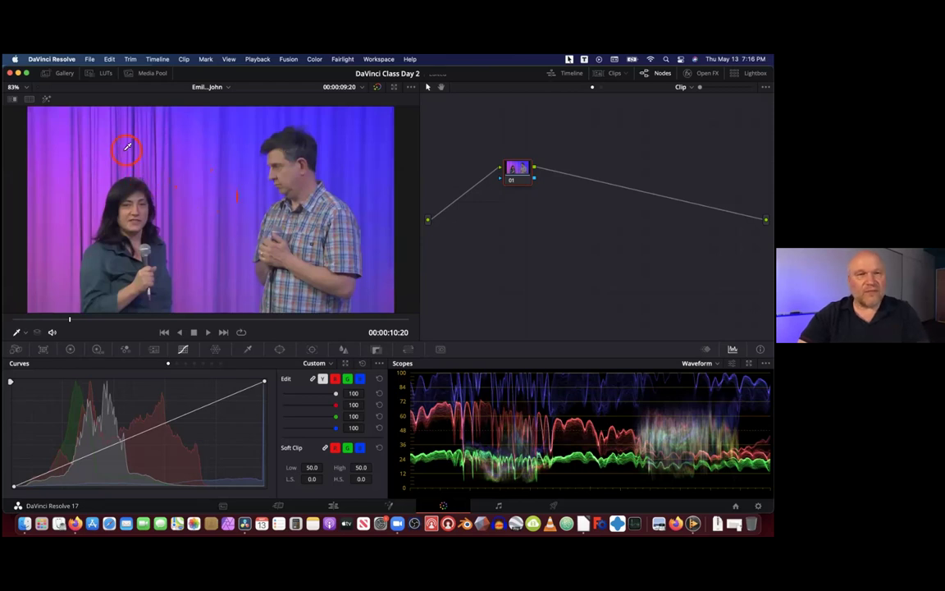
pyautogui.click(25, 90)
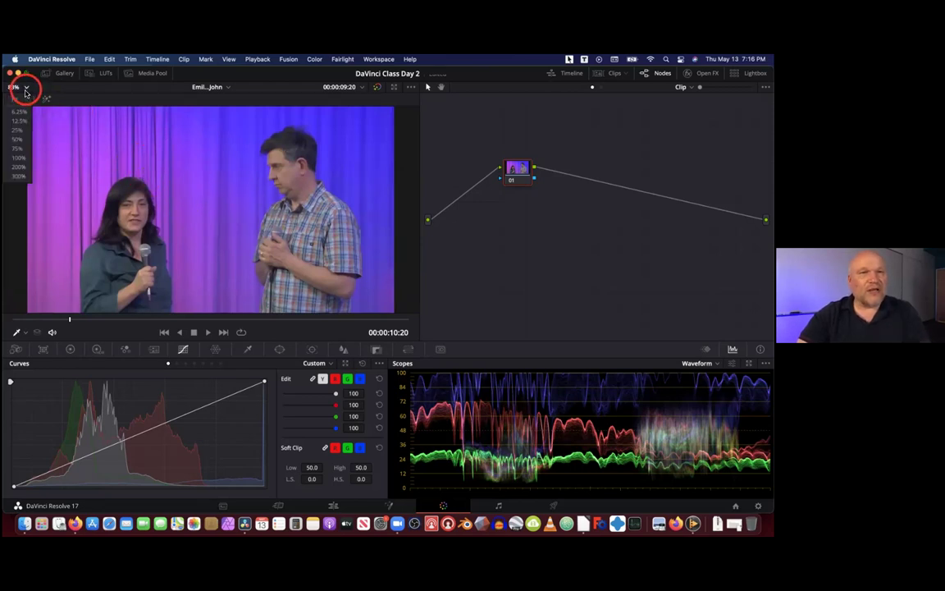
pyautogui.click(21, 103)
pyautogui.click(23, 87)
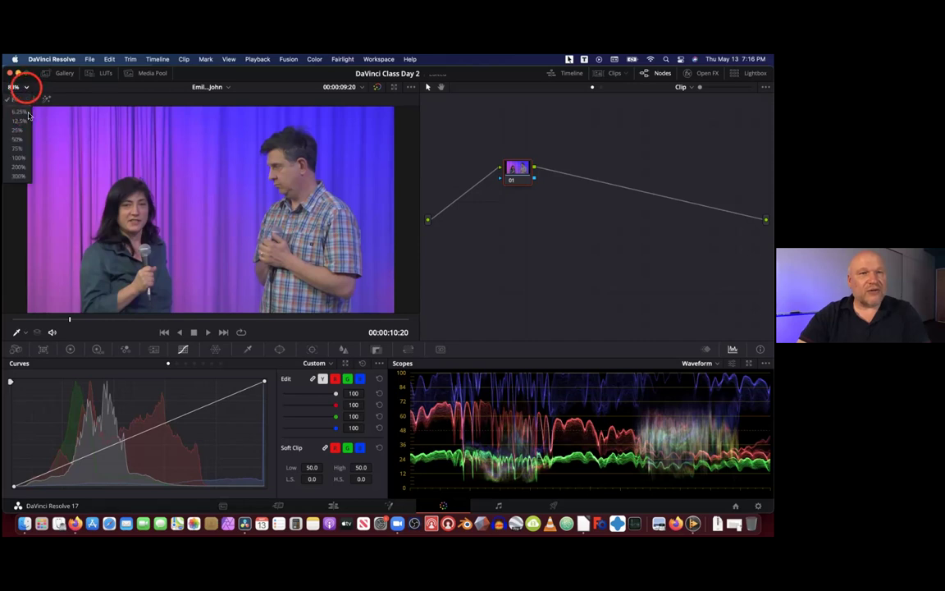
pyautogui.click(23, 157)
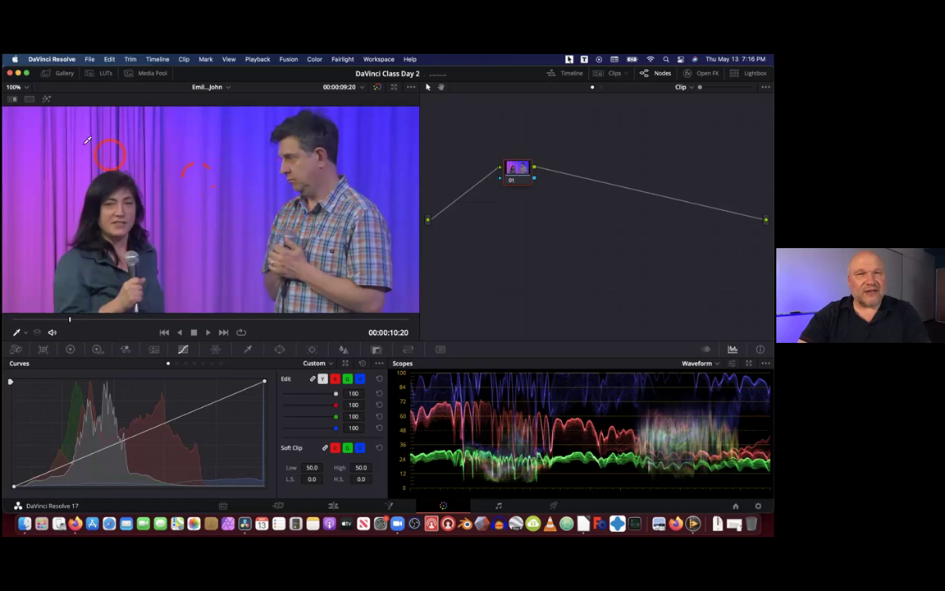
pyautogui.click(19, 87)
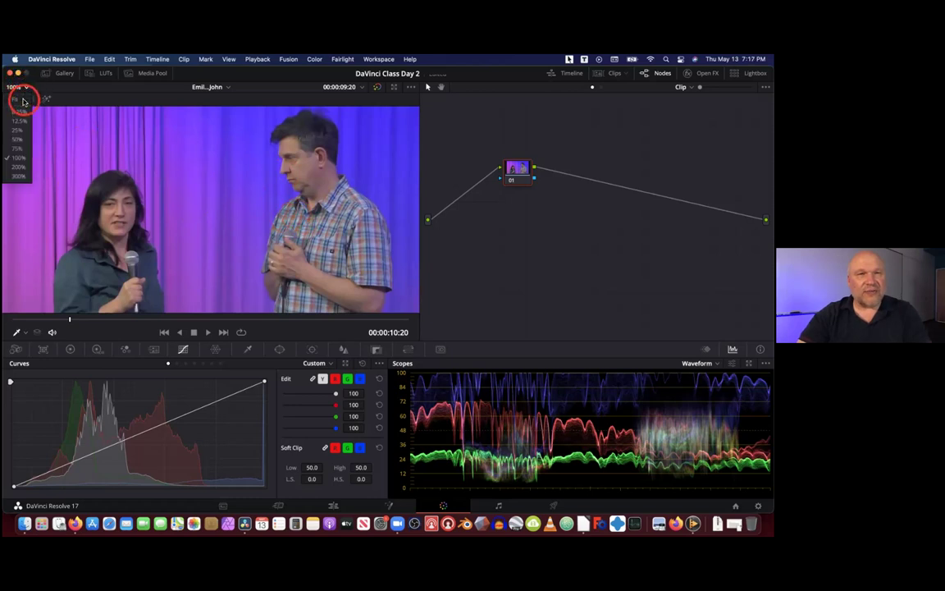
pyautogui.click(23, 100)
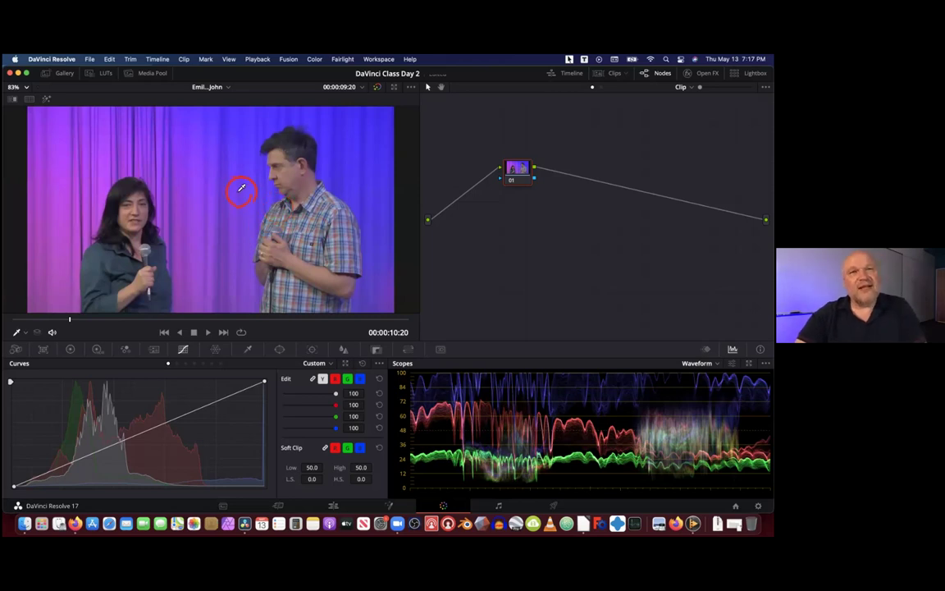
# Open the empty Gallery, then dismiss the still-grabbing menu covering the viewer
pyautogui.click(63, 73)
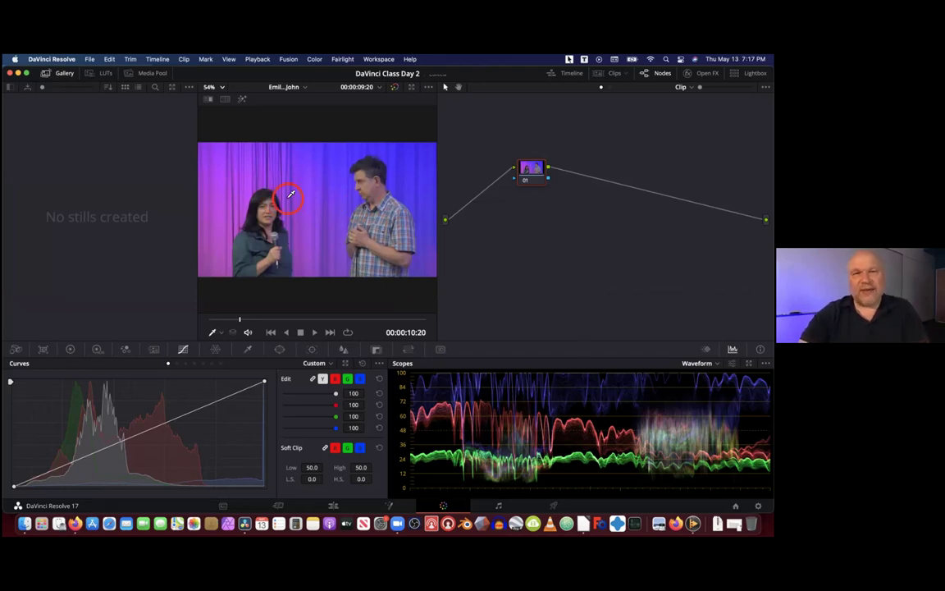
pyautogui.rightClick(249, 166)
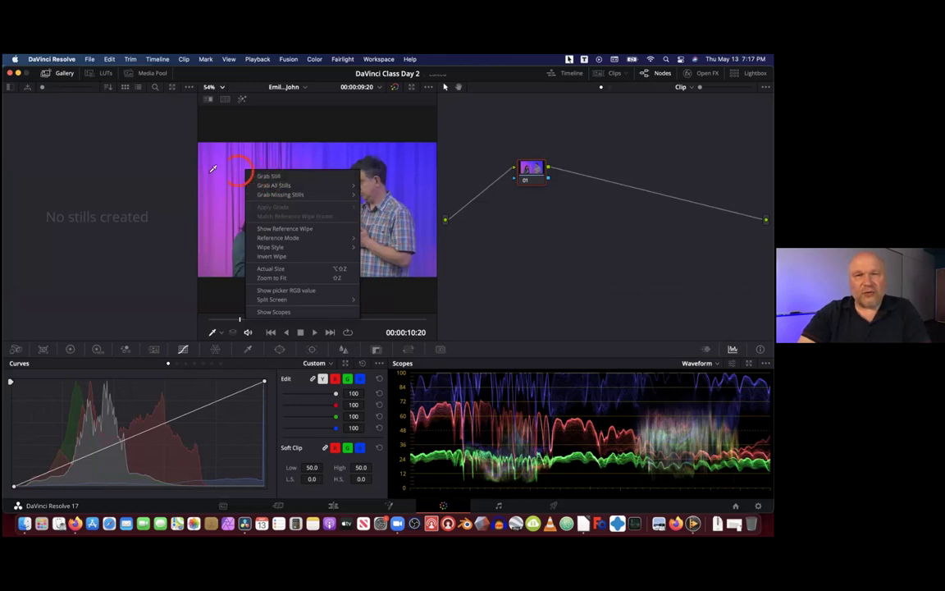
pyautogui.click(168, 173)
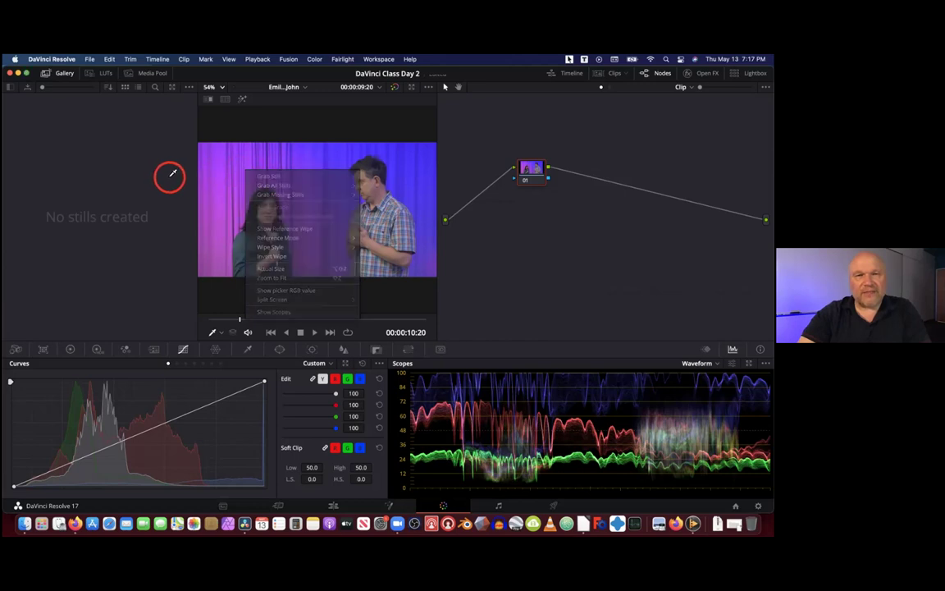
# Browse the Arri, Astrodesign, Film Looks, HDR Hybrid Log-Gamma and Panasonic LUTs, then show the Media Pool
pyautogui.click(99, 74)
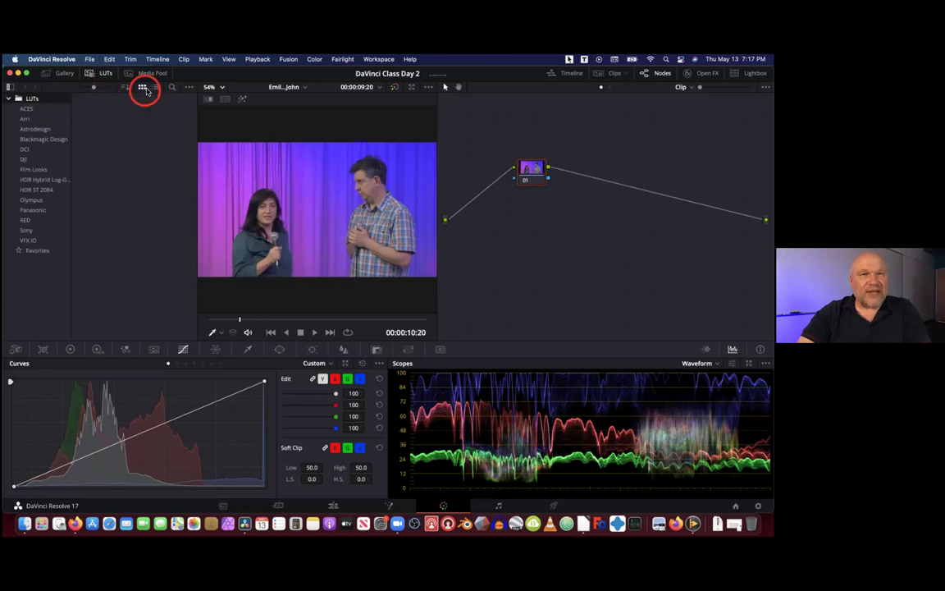
pyautogui.click(49, 119)
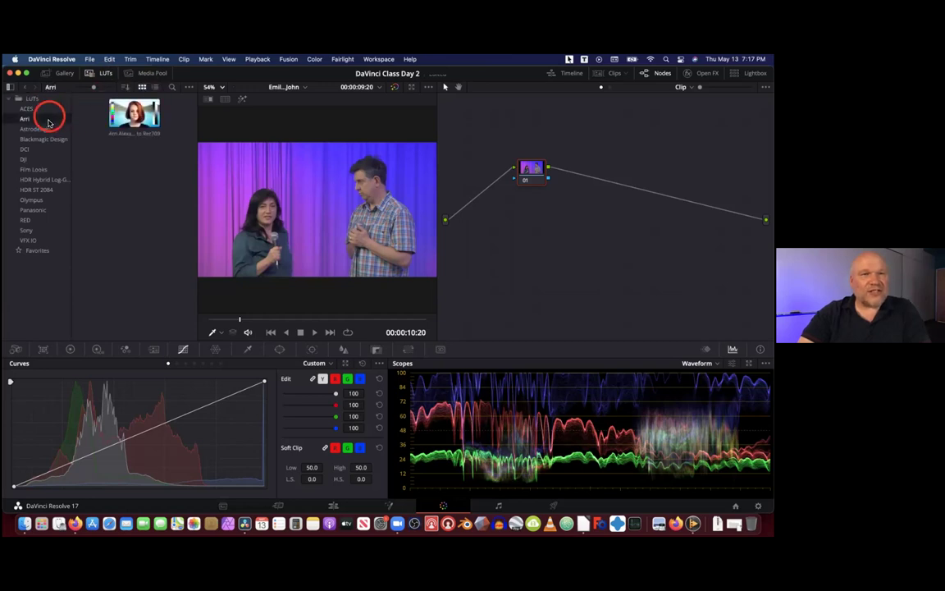
pyautogui.click(41, 150)
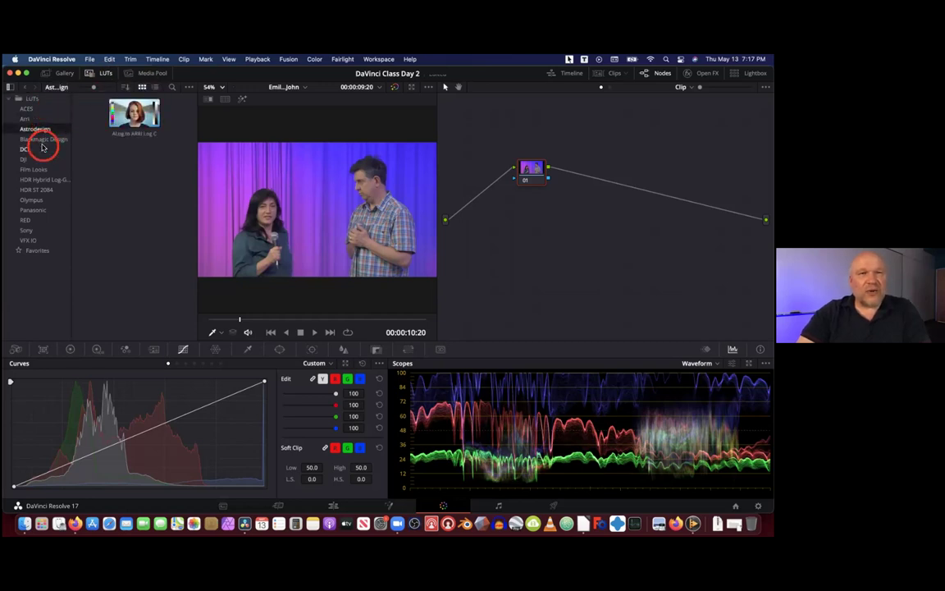
pyautogui.click(39, 159)
pyautogui.click(38, 169)
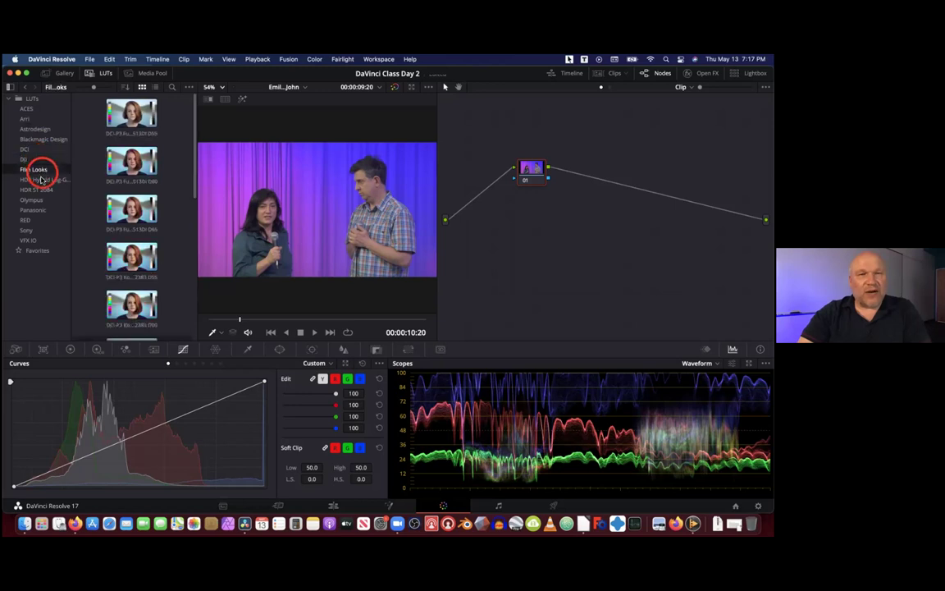
pyautogui.click(41, 180)
pyautogui.click(43, 189)
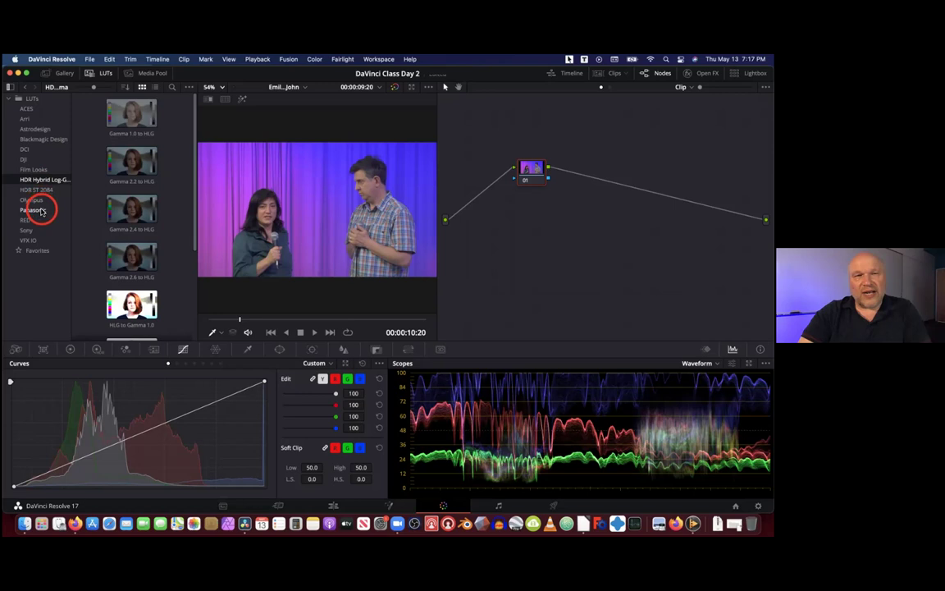
pyautogui.click(40, 210)
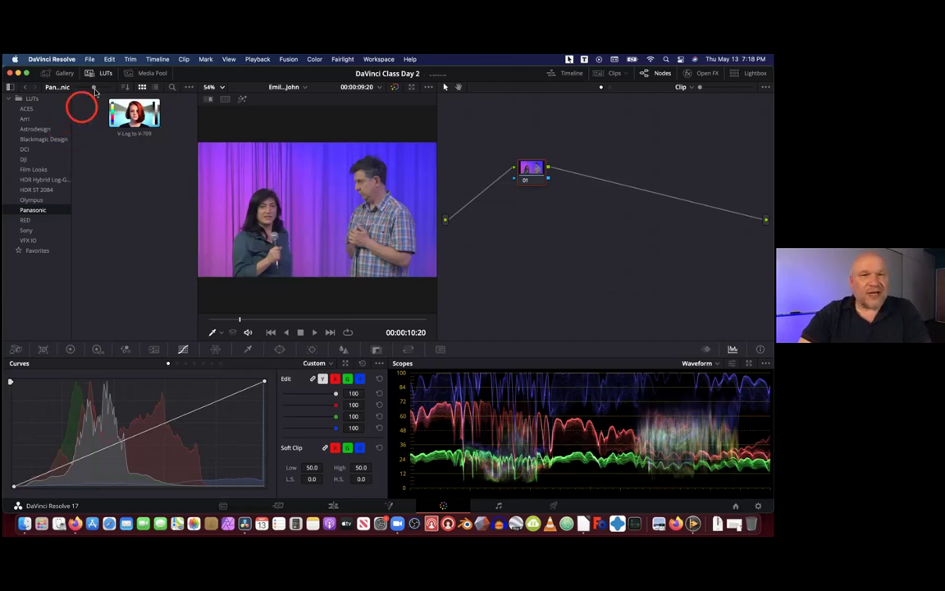
pyautogui.click(143, 75)
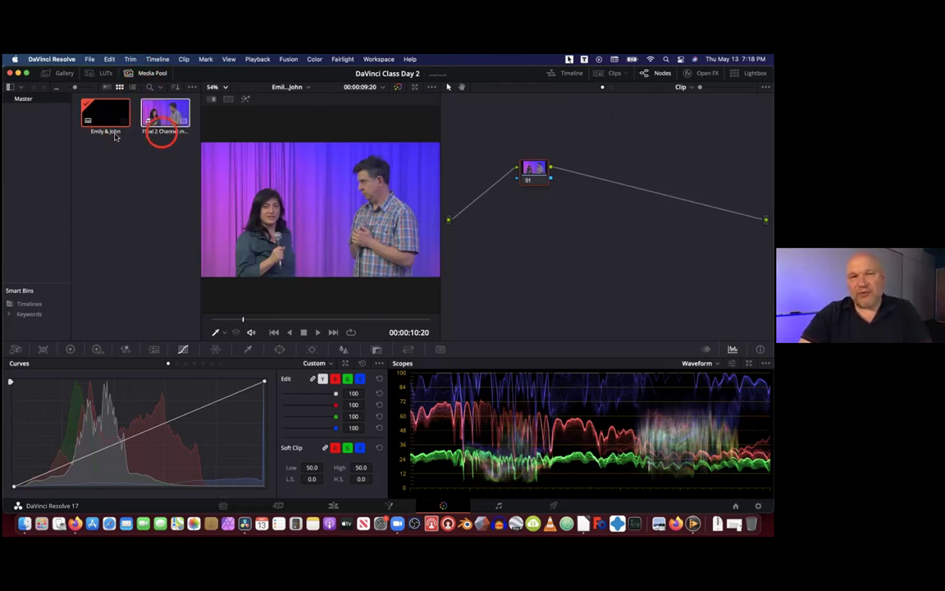
# Close the Media Pool, briefly show the mini timeline and clip strip, then hide both
pyautogui.click(154, 77)
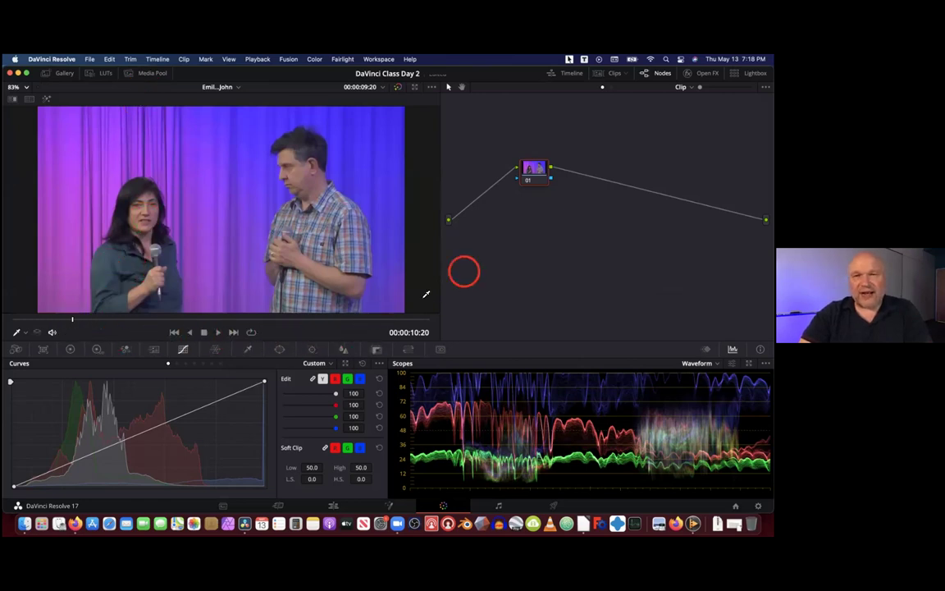
pyautogui.click(570, 76)
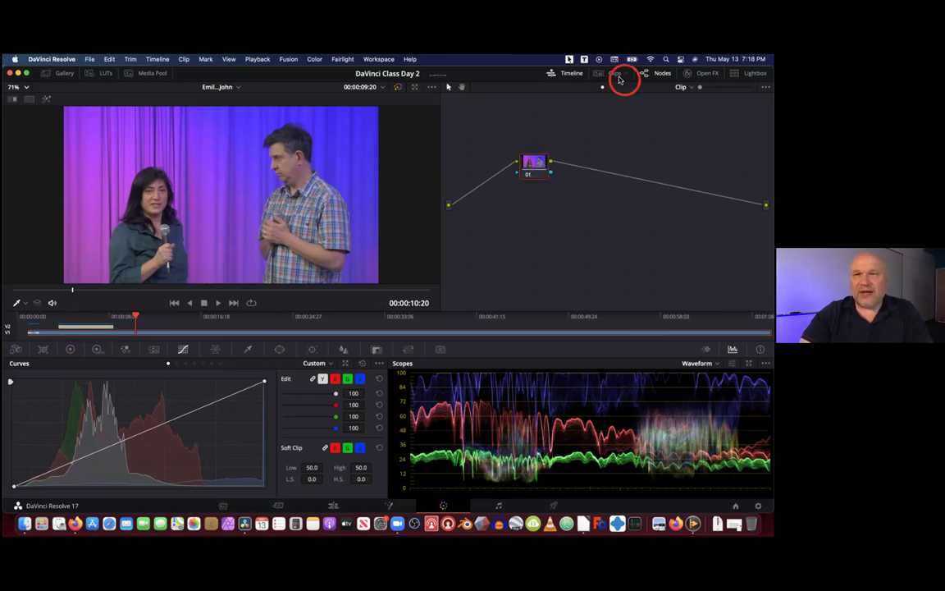
pyautogui.click(615, 75)
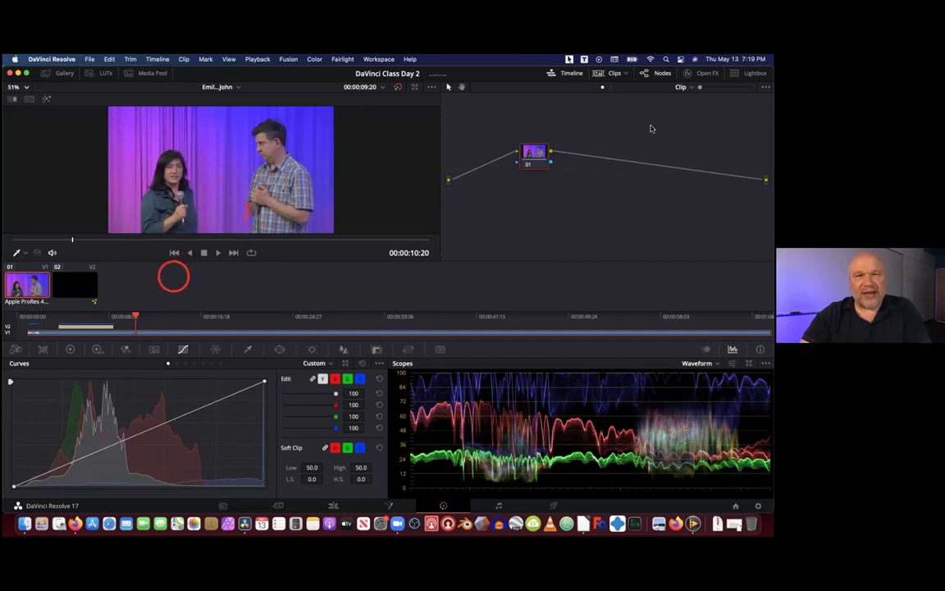
pyautogui.click(567, 73)
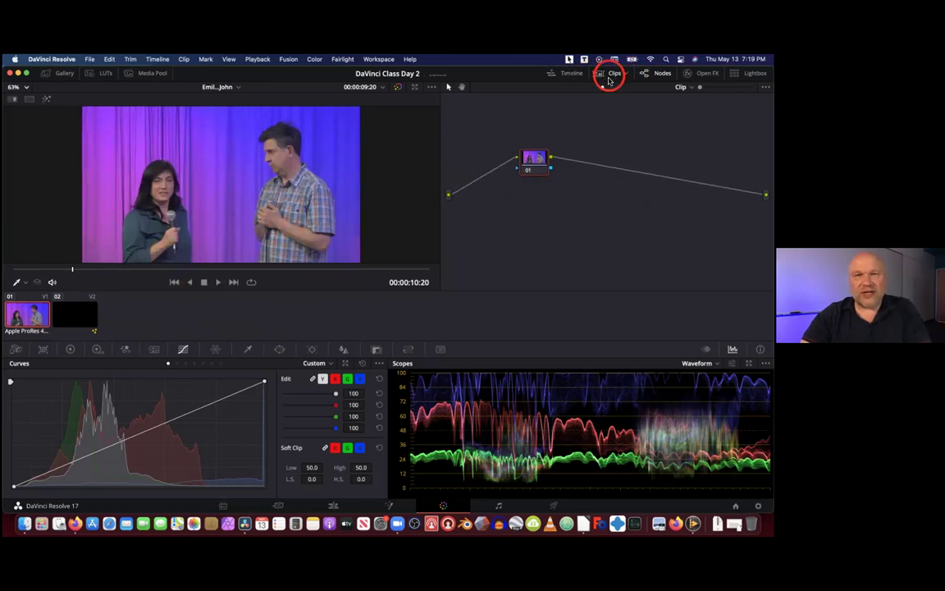
pyautogui.click(606, 74)
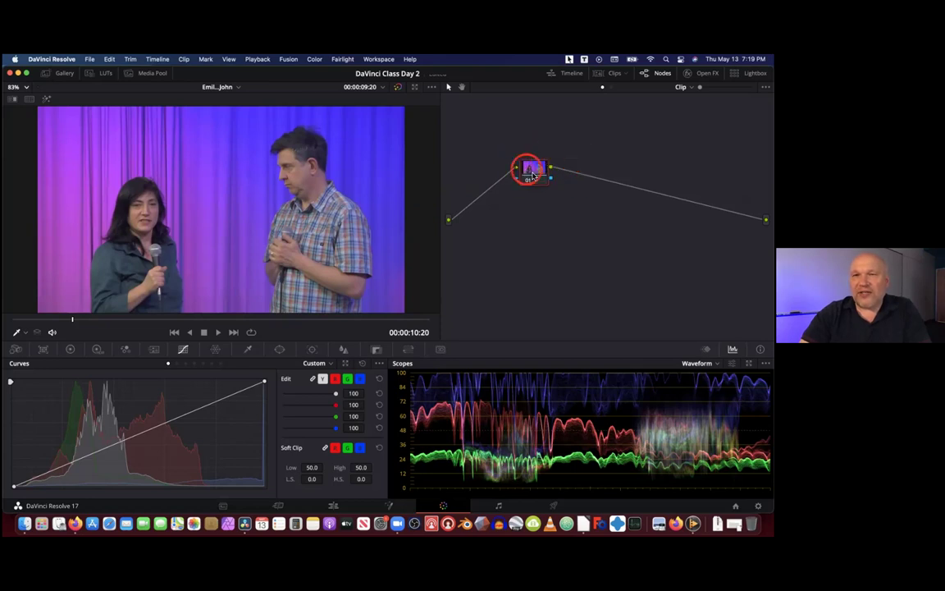
# Nudge node 01 up and to the left in the Node Editor with small drags
pyautogui.moveTo(537, 164); pyautogui.dragTo(516, 161)
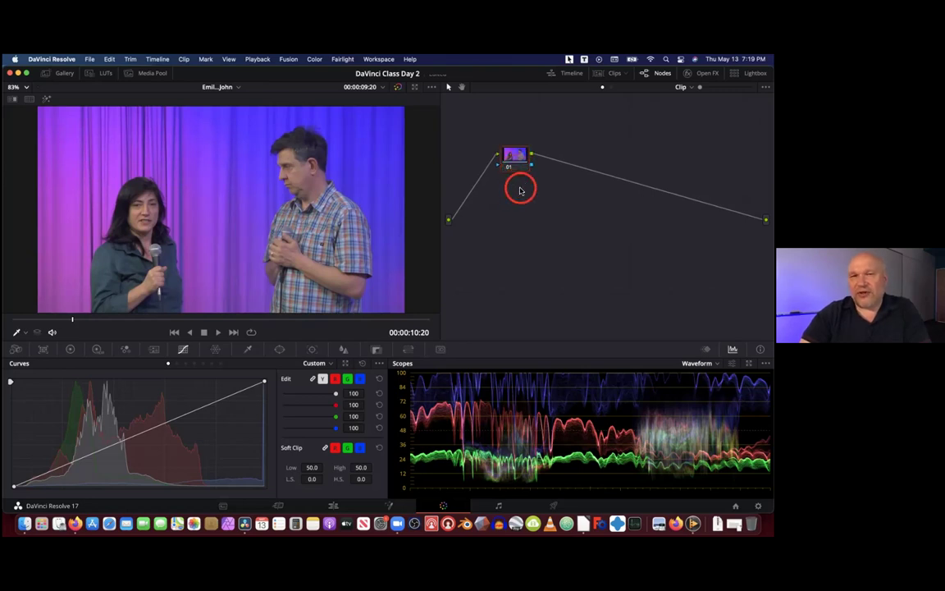
pyautogui.moveTo(519, 156); pyautogui.dragTo(519, 153)
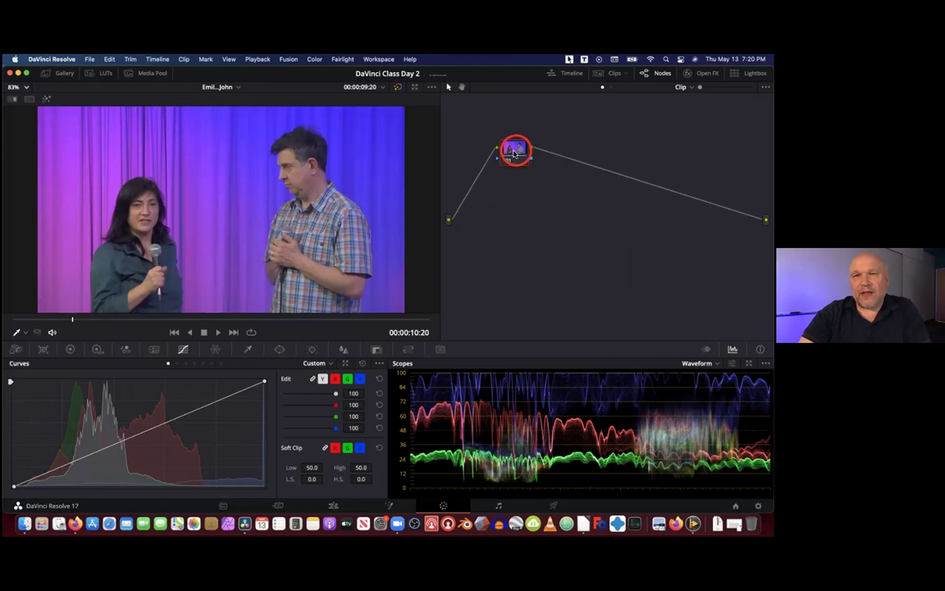
pyautogui.moveTo(515, 152); pyautogui.dragTo(506, 152)
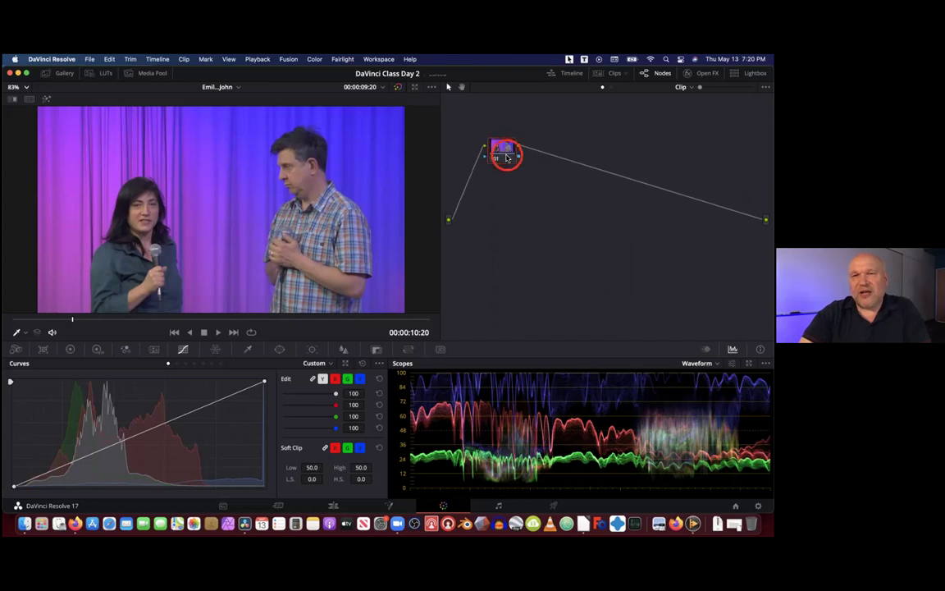
pyautogui.moveTo(507, 157); pyautogui.dragTo(503, 154)
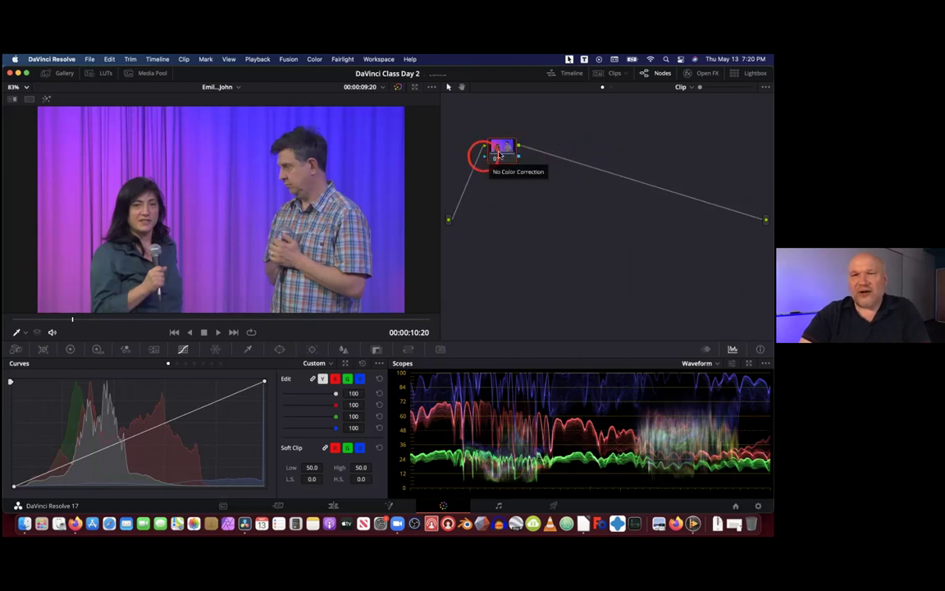
# Add serial nodes 02 and 03 in sequence, undo and redo node 03, then select node 01
pyautogui.rightClick(498, 154)
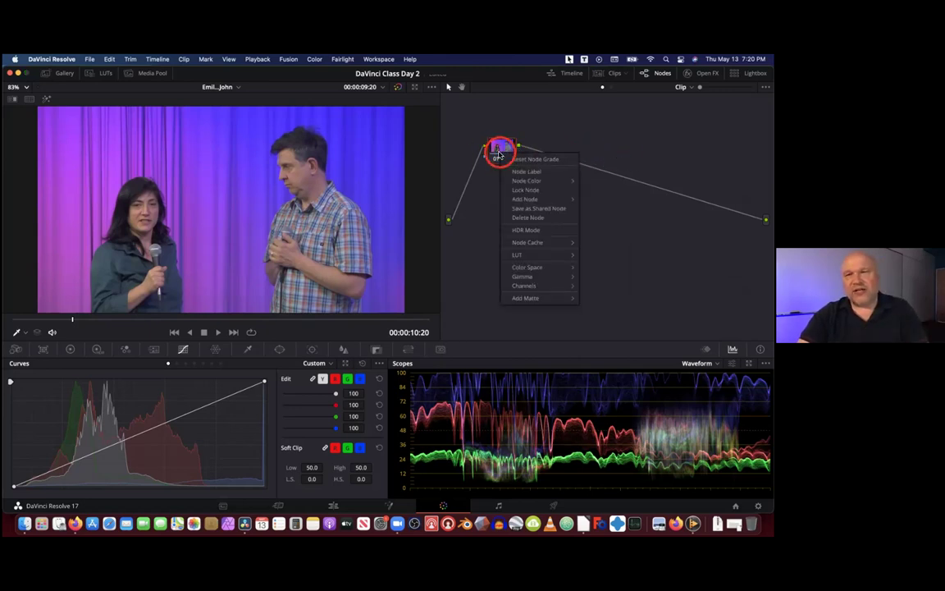
pyautogui.moveTo(543, 201)
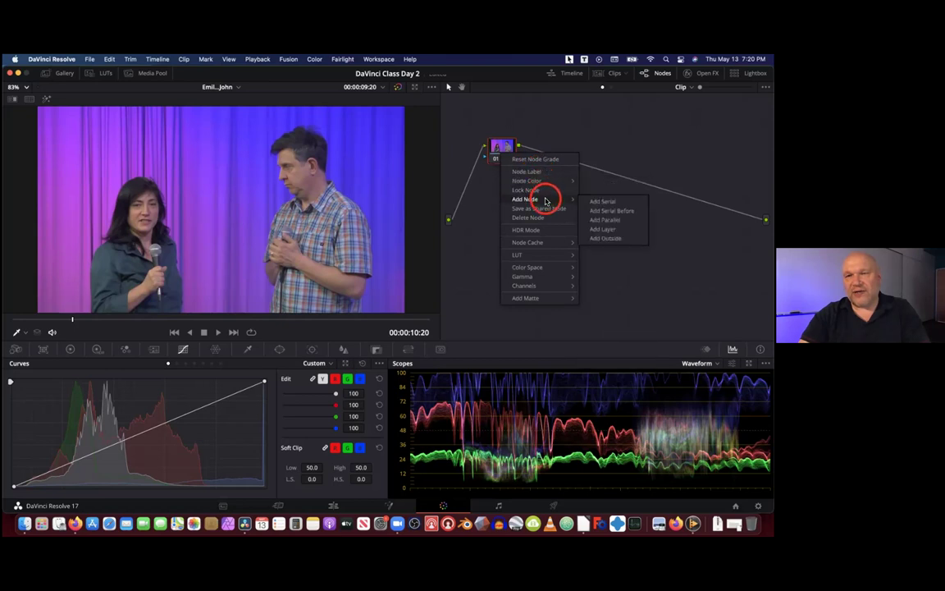
pyautogui.click(607, 203)
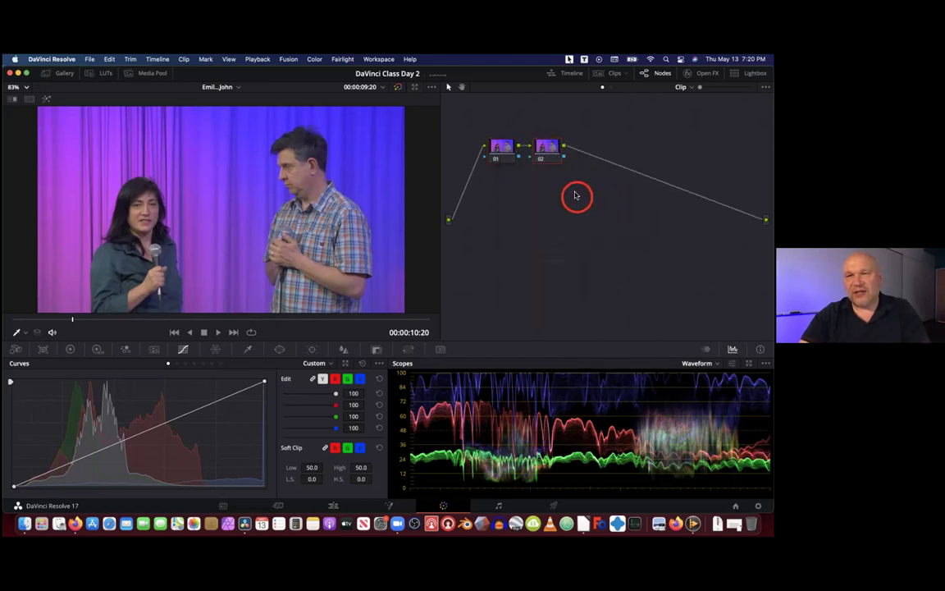
pyautogui.rightClick(553, 151)
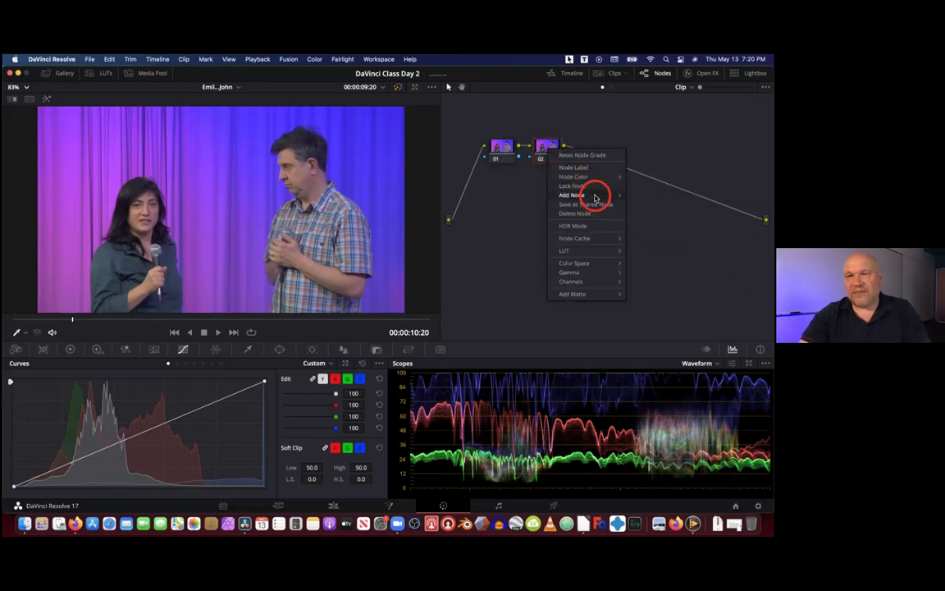
pyautogui.moveTo(596, 195)
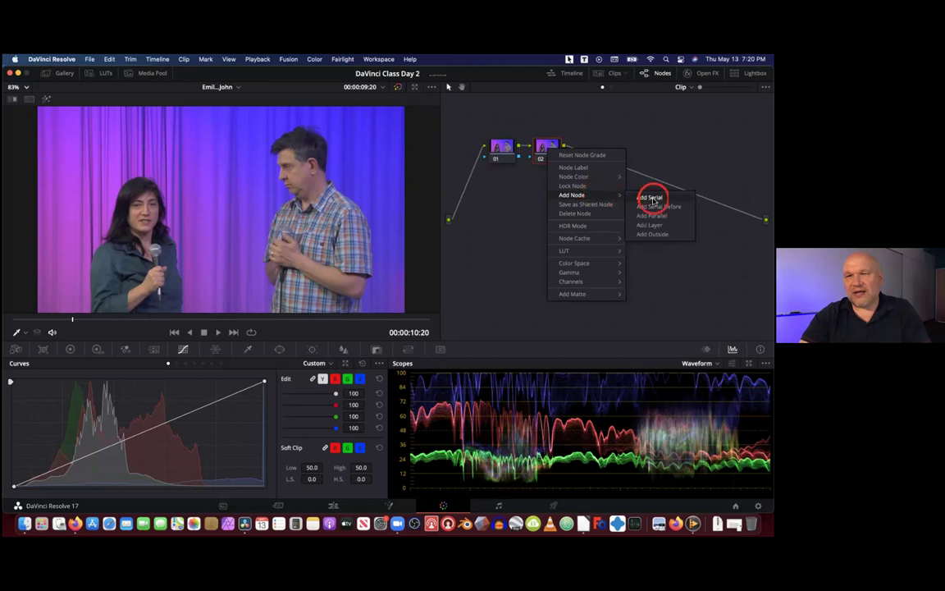
pyautogui.click(652, 199)
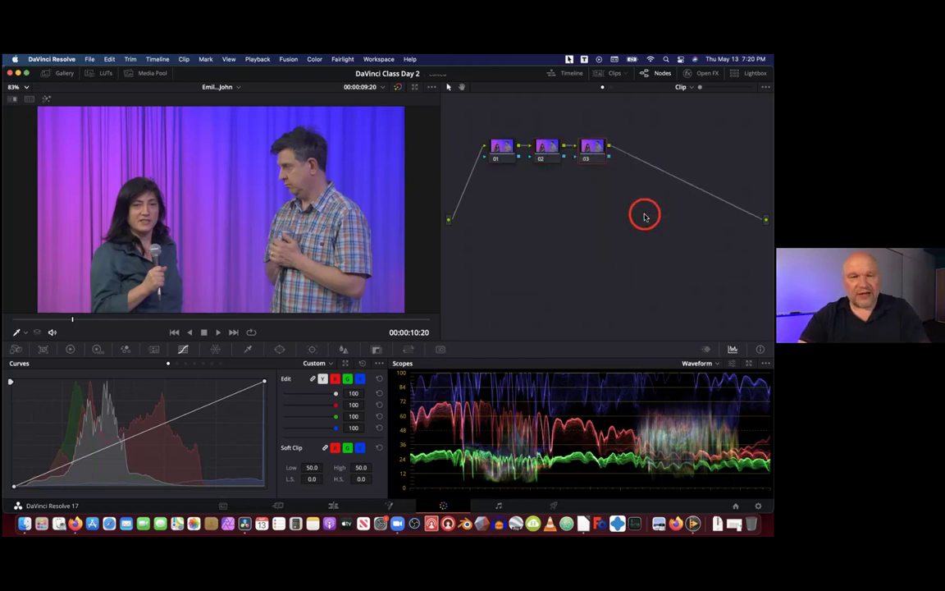
pyautogui.press('super+z')
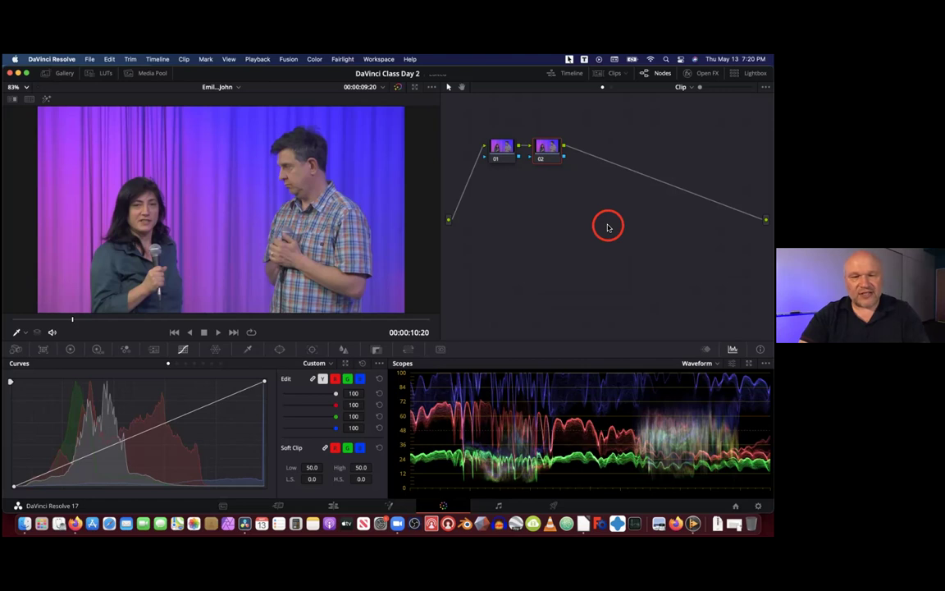
pyautogui.hotkey('alt', 's')
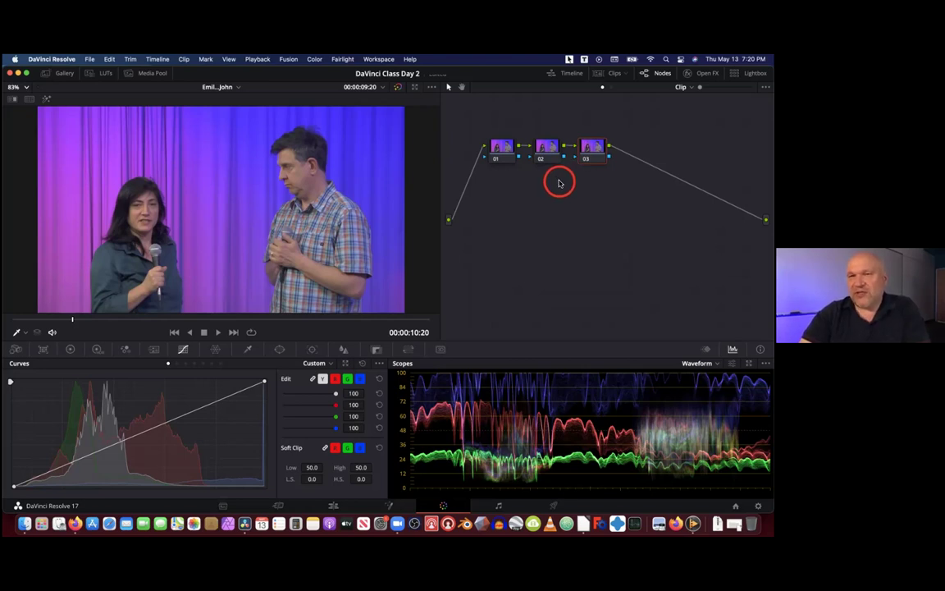
pyautogui.click(500, 147)
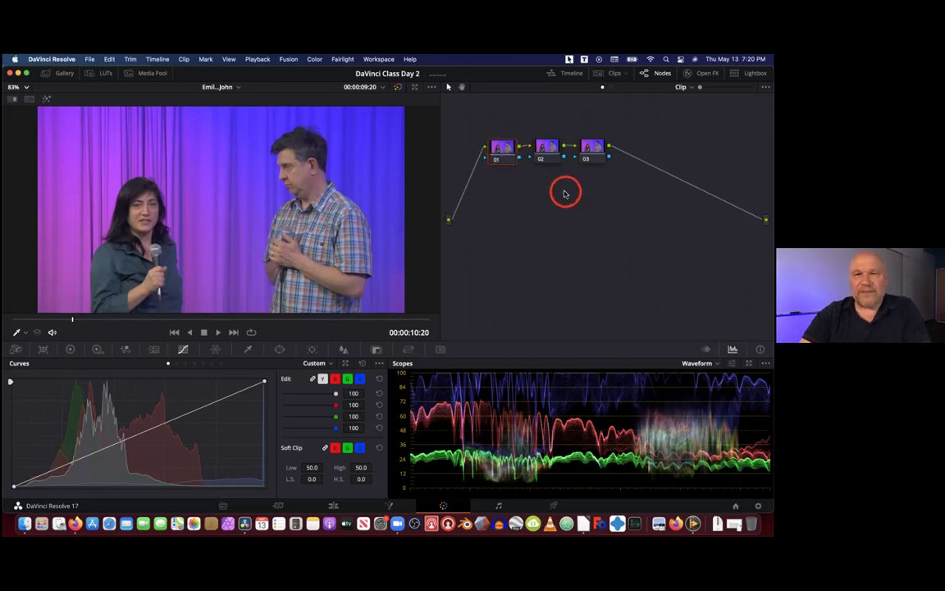
# On the Primaries Wheels, nudge node 01's Lift wheel so its values read -0.00
pyautogui.moveTo(505, 152); pyautogui.dragTo(497, 158)
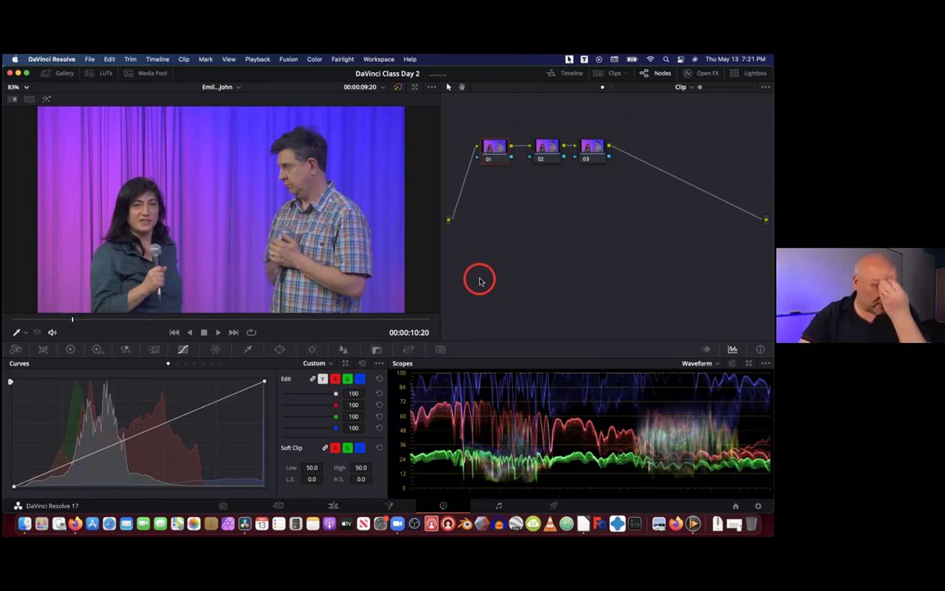
pyautogui.click(70, 350)
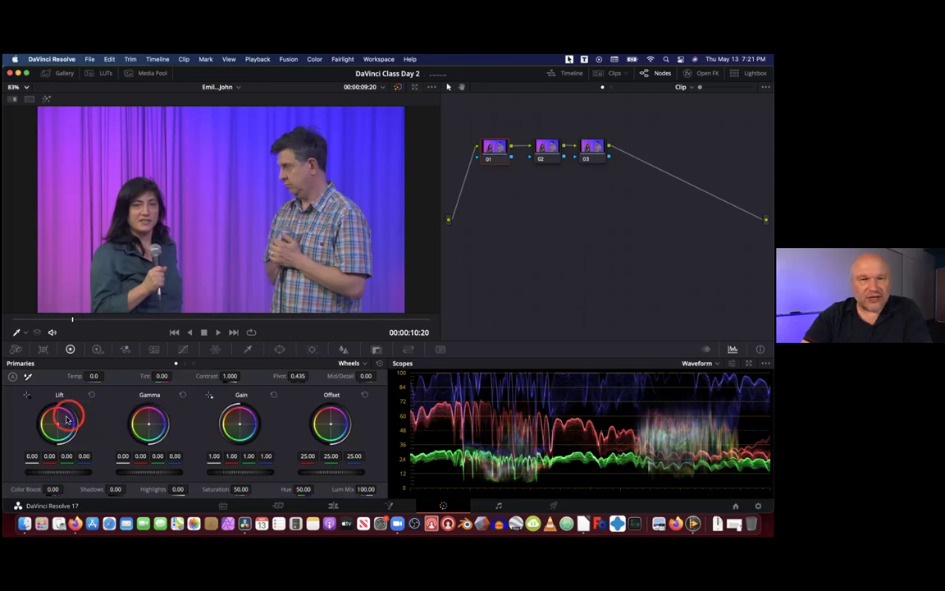
pyautogui.moveTo(58, 423); pyautogui.dragTo(58, 424)
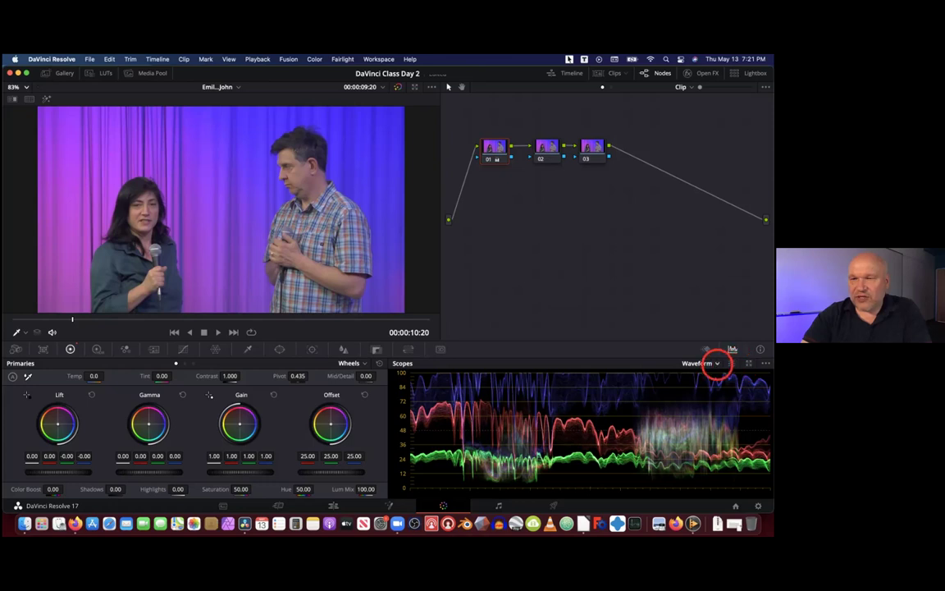
pyautogui.click(716, 363)
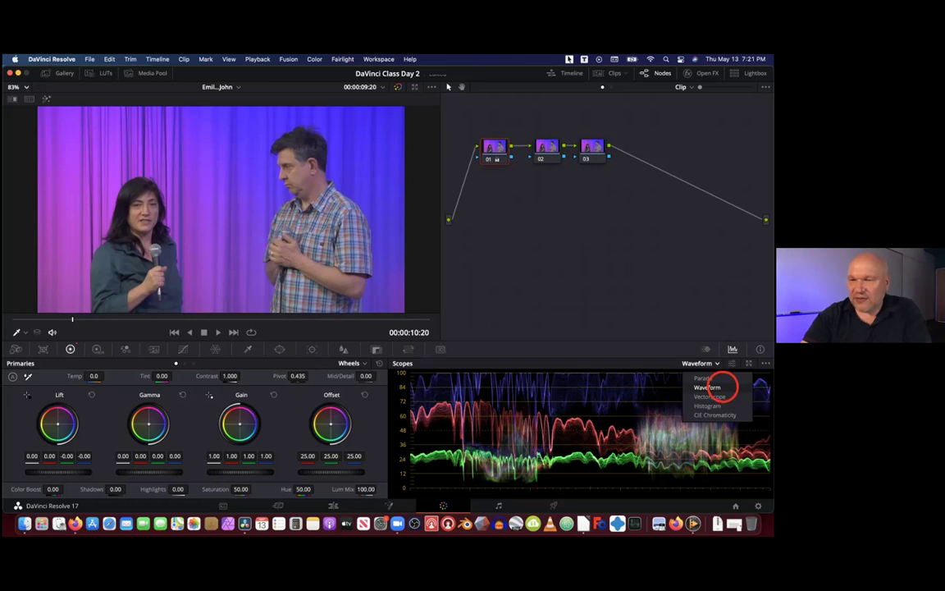
pyautogui.click(704, 378)
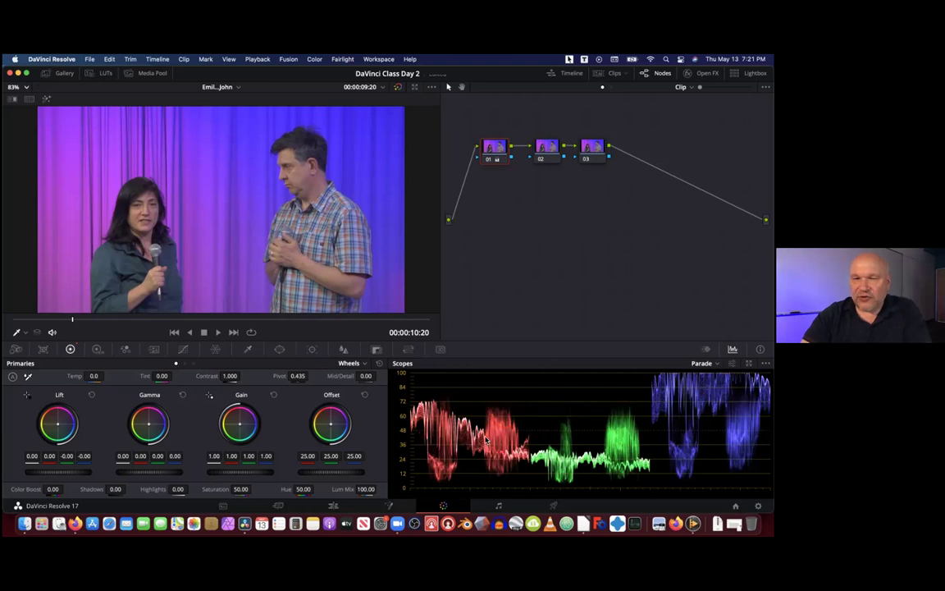
pyautogui.click(451, 448)
pyautogui.click(619, 455)
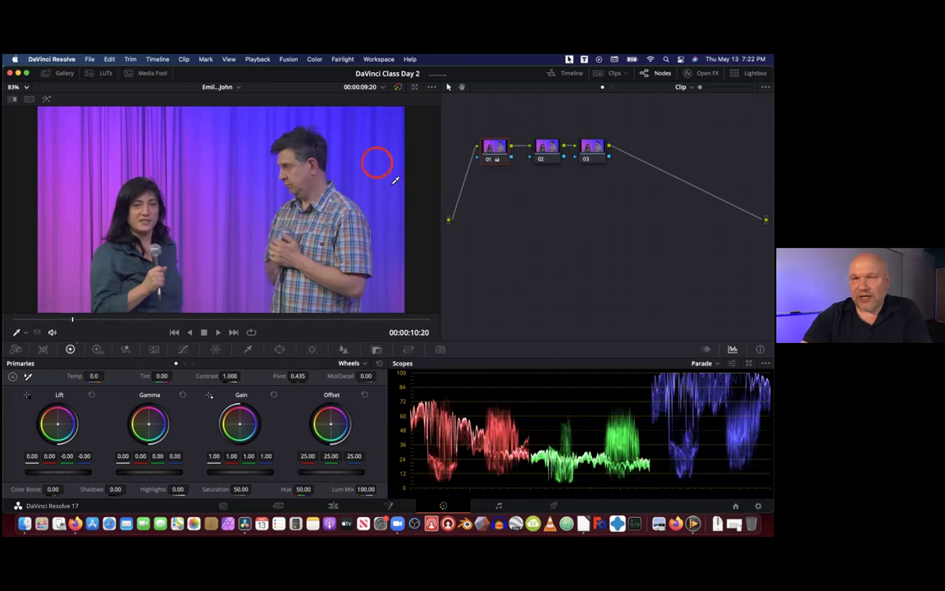
pyautogui.click(716, 362)
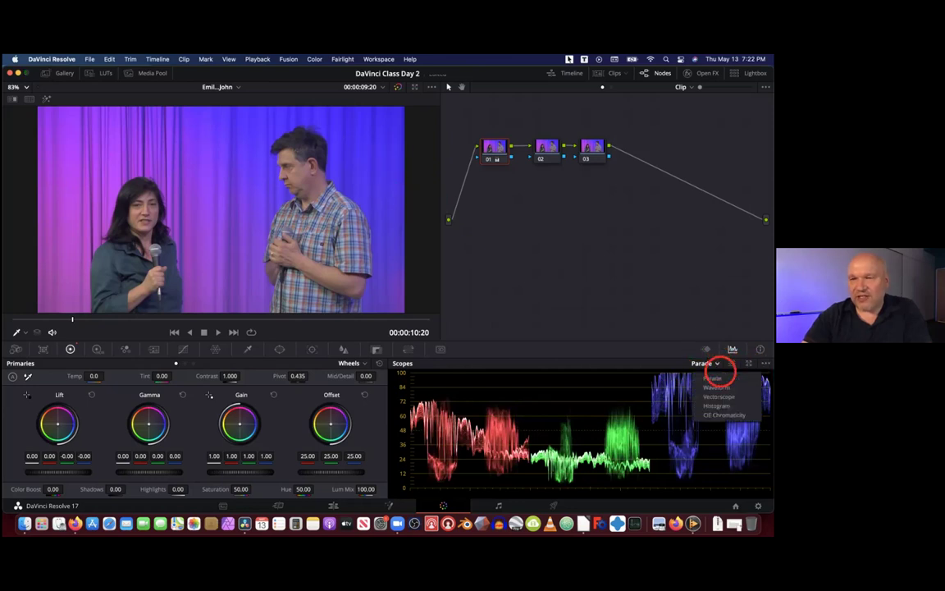
pyautogui.click(718, 387)
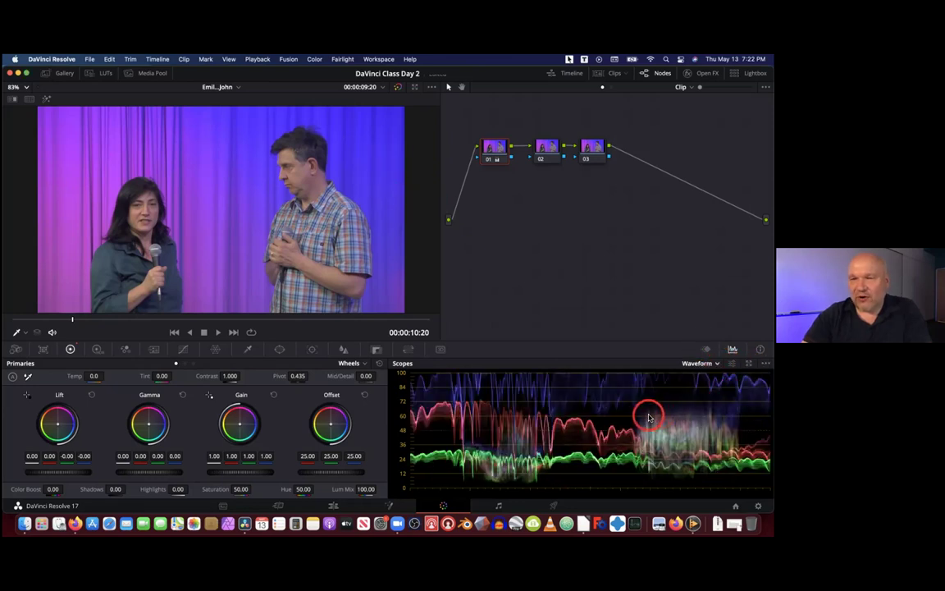
pyautogui.click(732, 363)
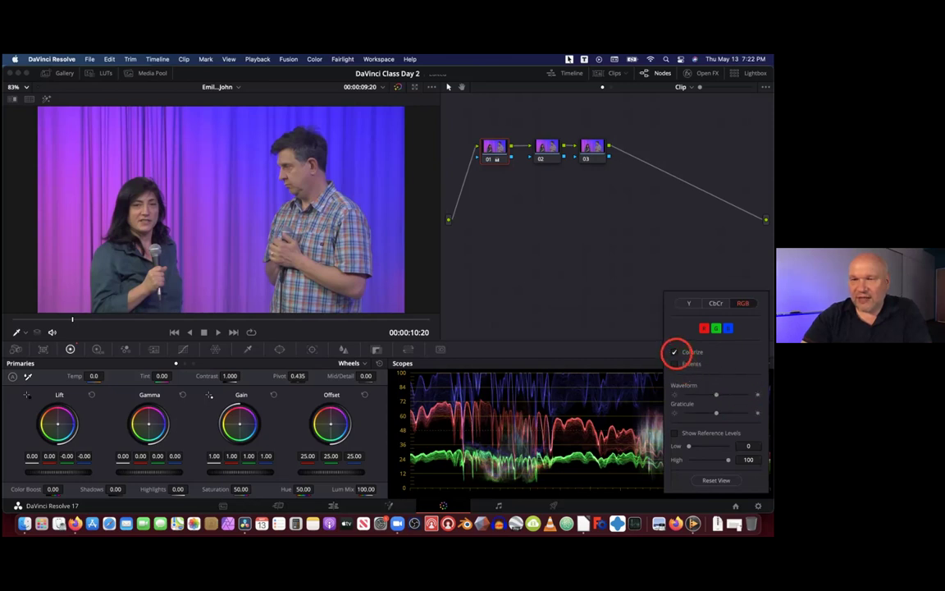
pyautogui.click(688, 302)
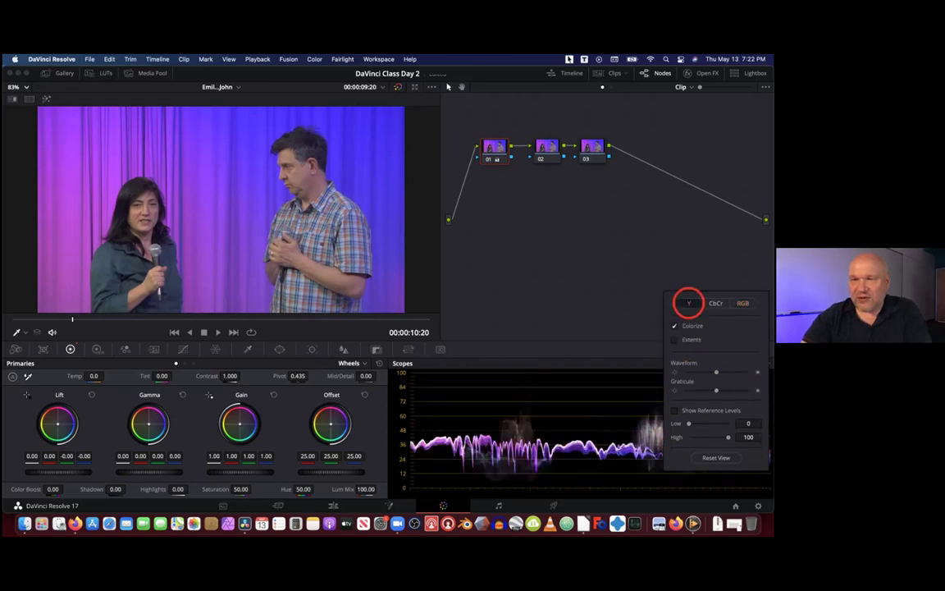
pyautogui.click(740, 303)
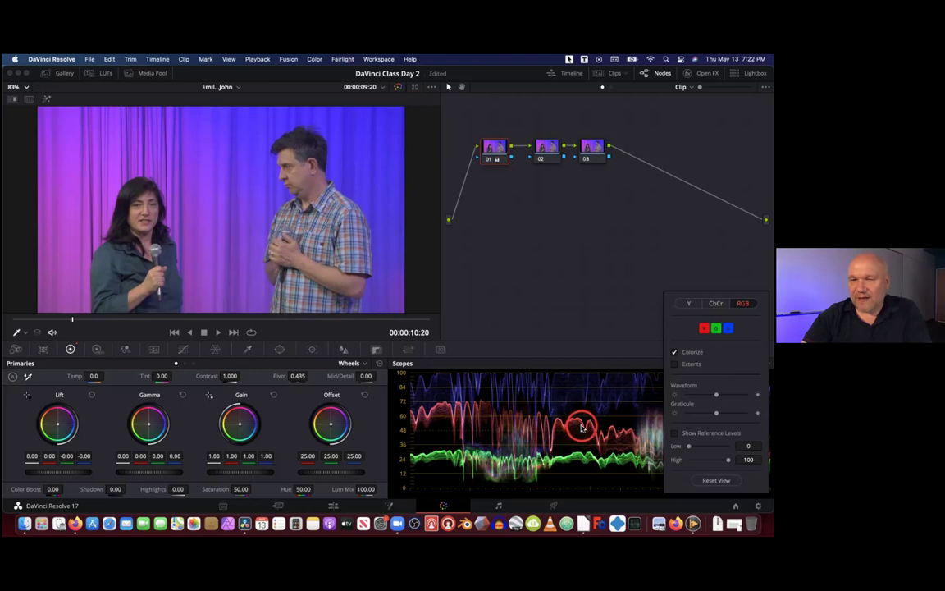
pyautogui.click(630, 358)
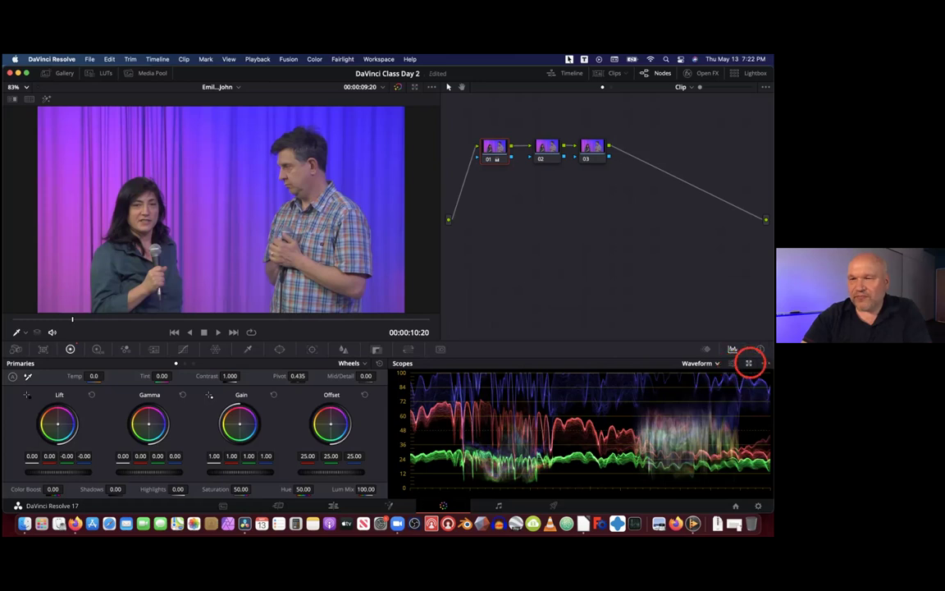
pyautogui.click(748, 362)
pyautogui.moveTo(646, 326); pyautogui.dragTo(588, 329)
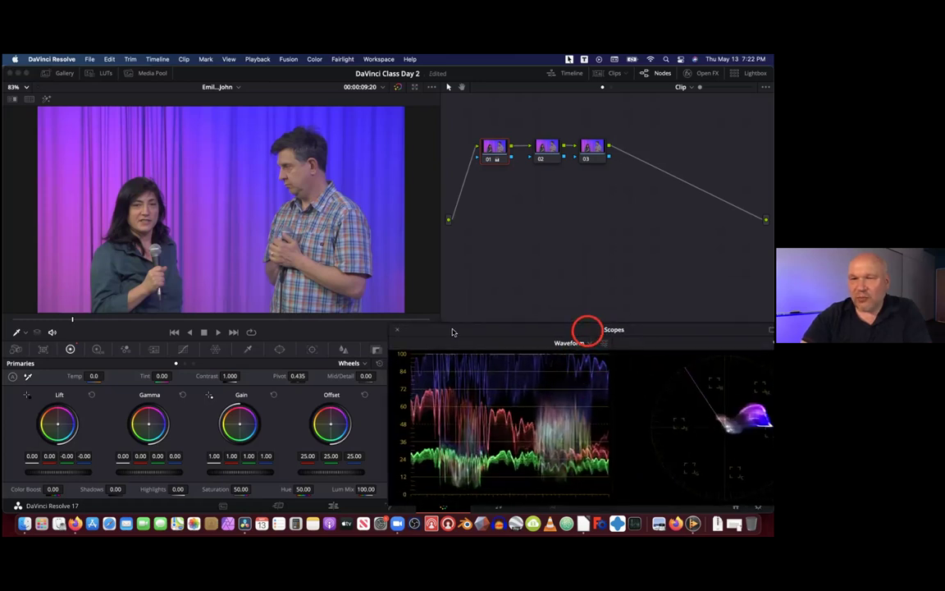
pyautogui.click(399, 331)
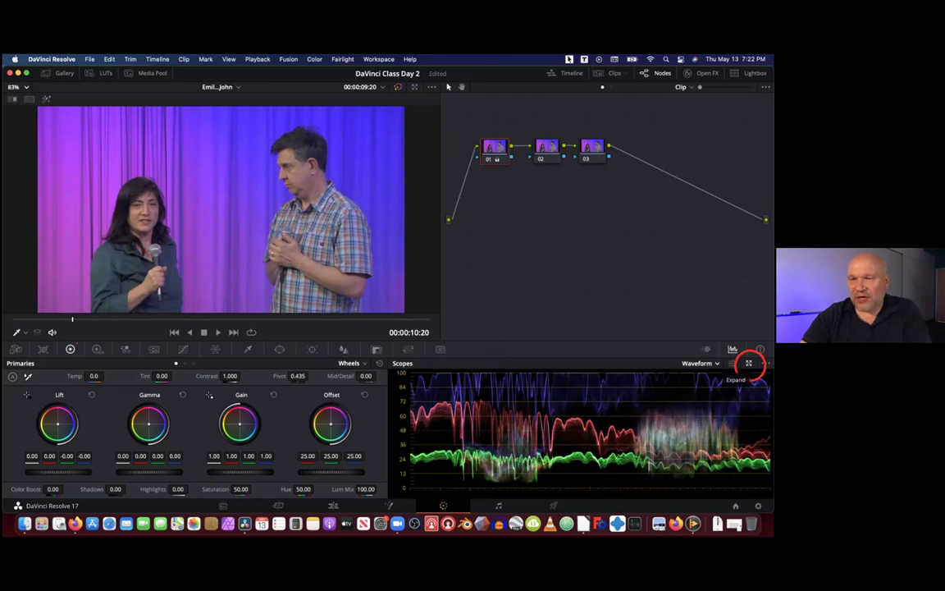
# Pop the scopes into a floating window and switch it to the 2x2 four-scope layout
pyautogui.click(748, 363)
pyautogui.moveTo(655, 329); pyautogui.dragTo(592, 338)
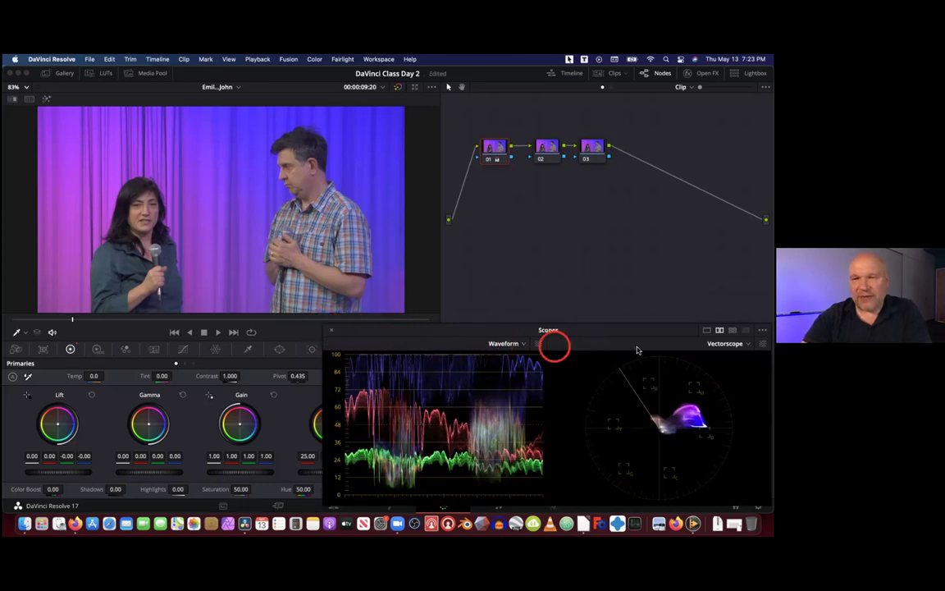
pyautogui.moveTo(644, 334); pyautogui.dragTo(565, 306)
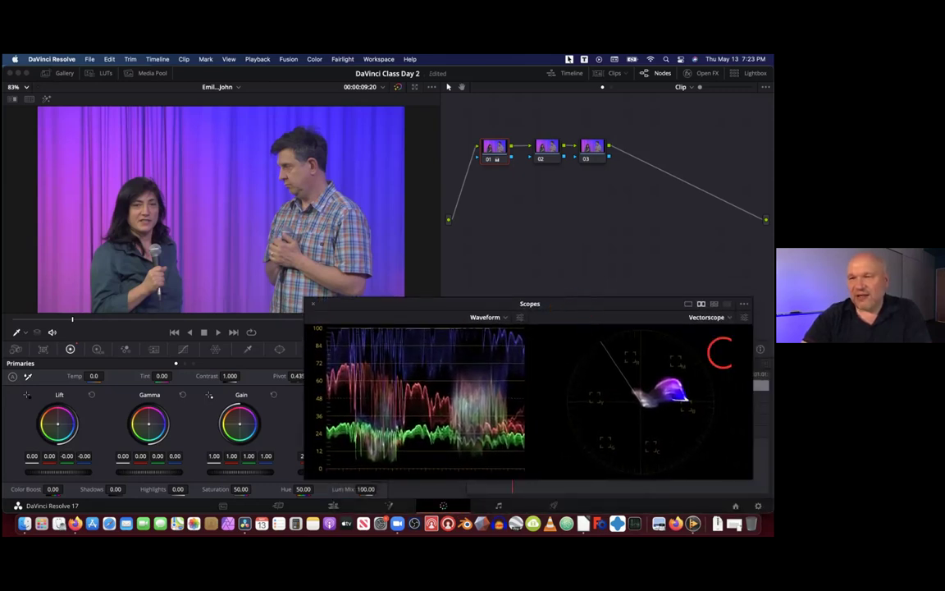
pyautogui.click(714, 303)
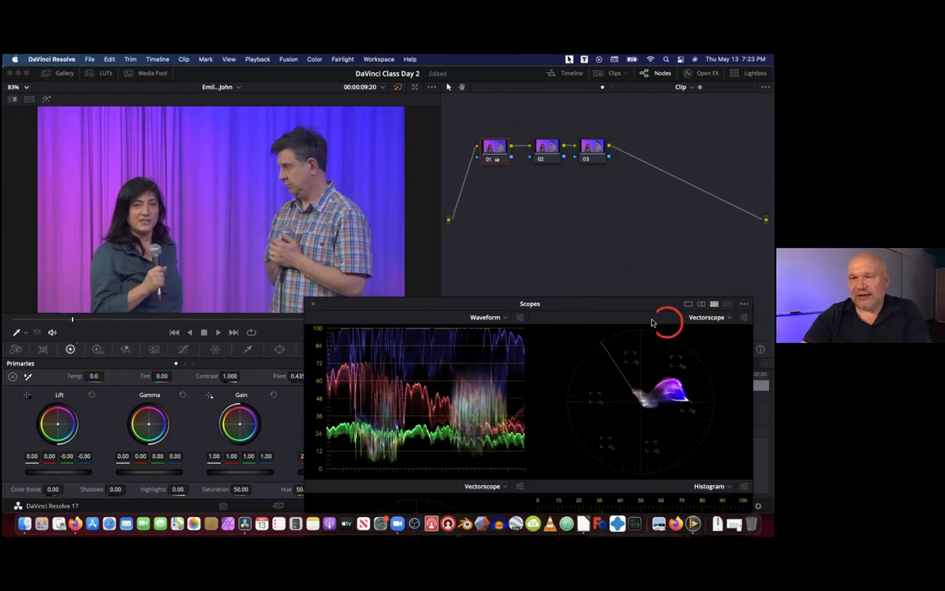
pyautogui.moveTo(647, 306); pyautogui.dragTo(644, 146)
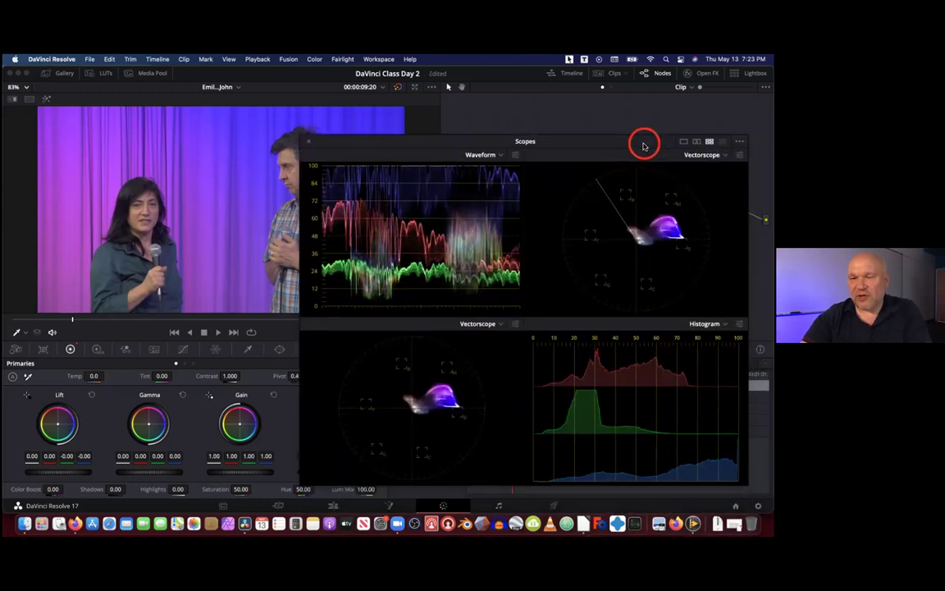
# Set the lower-left scope to RGB Parade, then close the floating scopes window
pyautogui.click(501, 324)
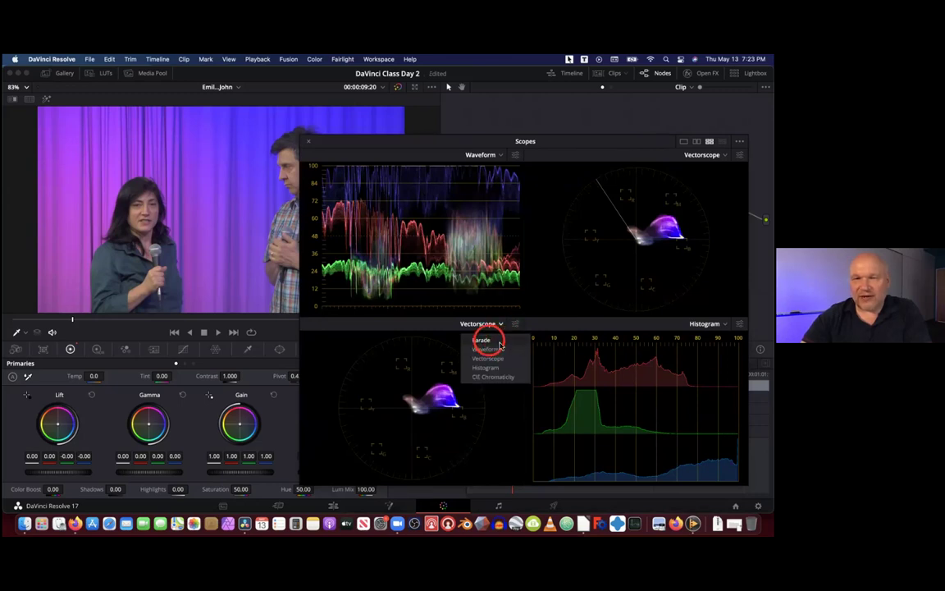
pyautogui.click(486, 340)
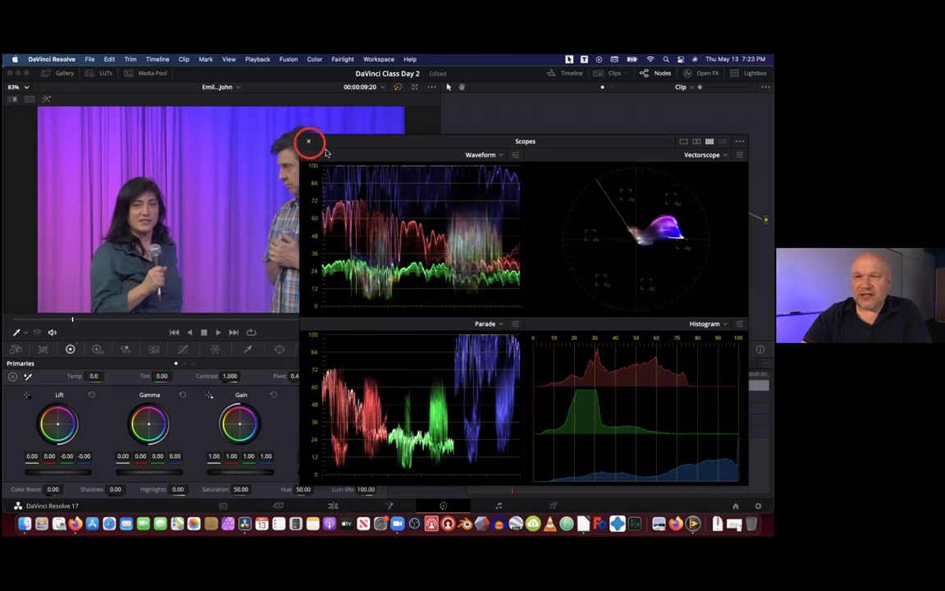
pyautogui.click(308, 141)
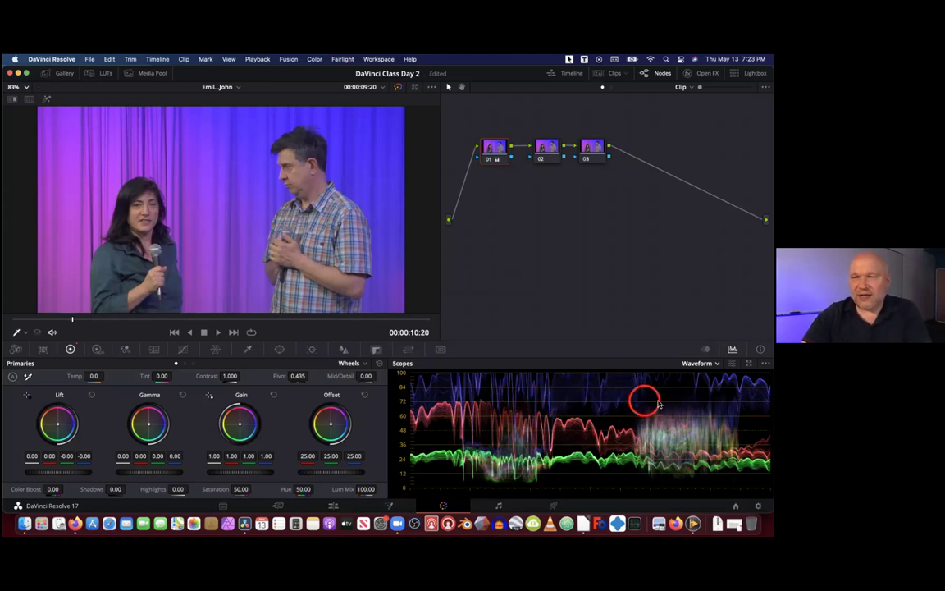
pyautogui.click(182, 352)
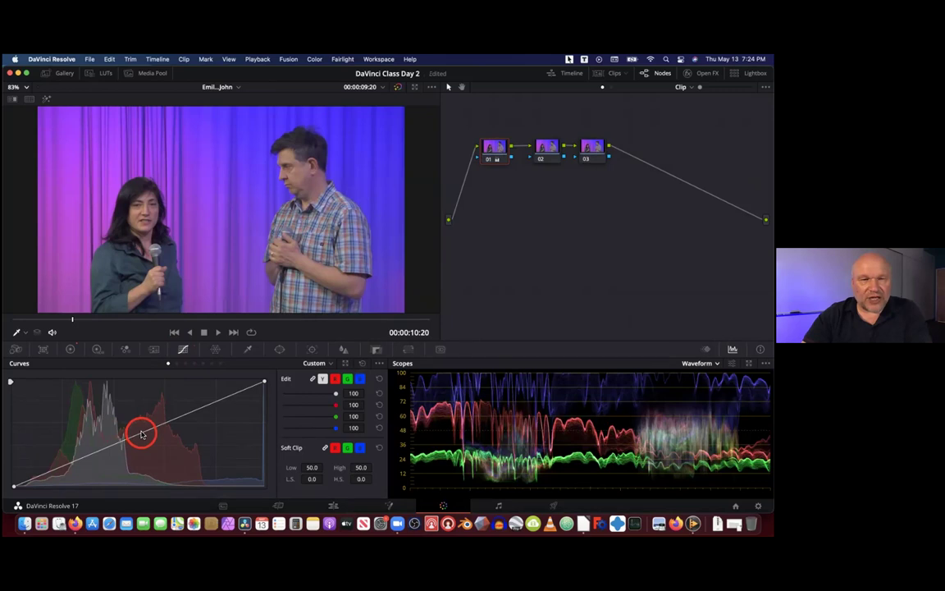
pyautogui.moveTo(141, 432); pyautogui.dragTo(261, 368)
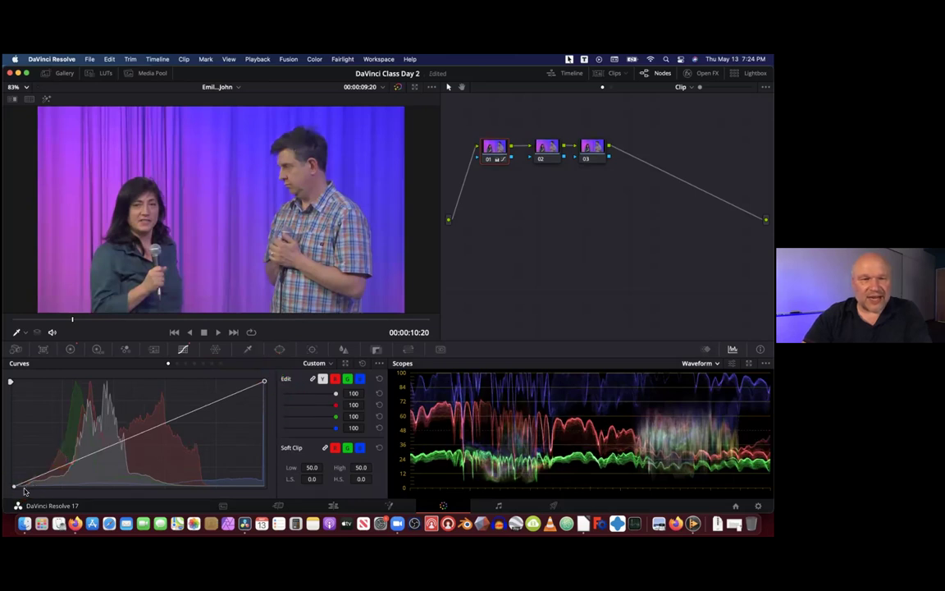
pyautogui.moveTo(14, 483)
pyautogui.mouseDown()
pyautogui.moveTo(13, 462)
pyautogui.moveTo(12, 494)
pyautogui.mouseUp()
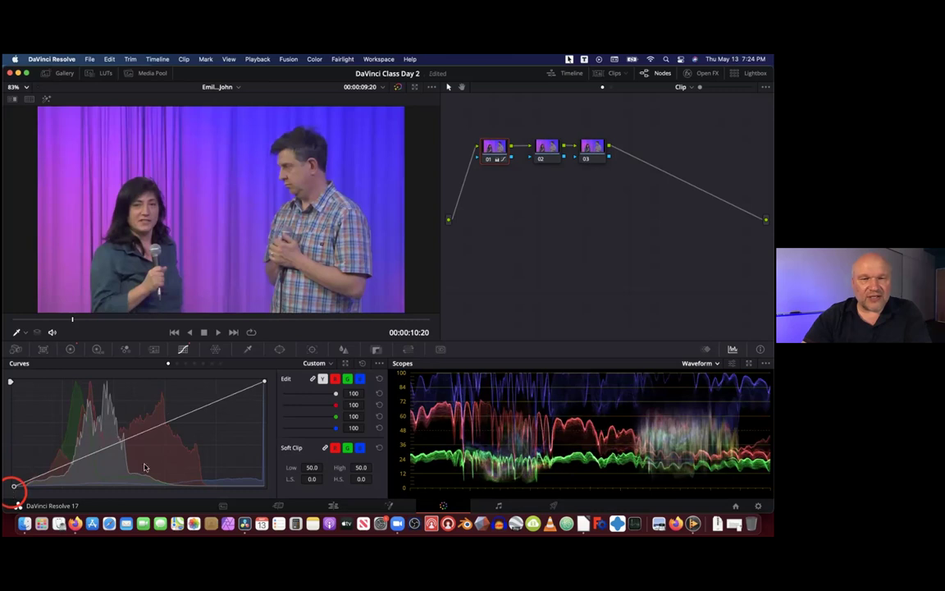
pyautogui.moveTo(260, 381)
pyautogui.mouseDown()
pyautogui.moveTo(266, 410)
pyautogui.moveTo(267, 380)
pyautogui.mouseUp()
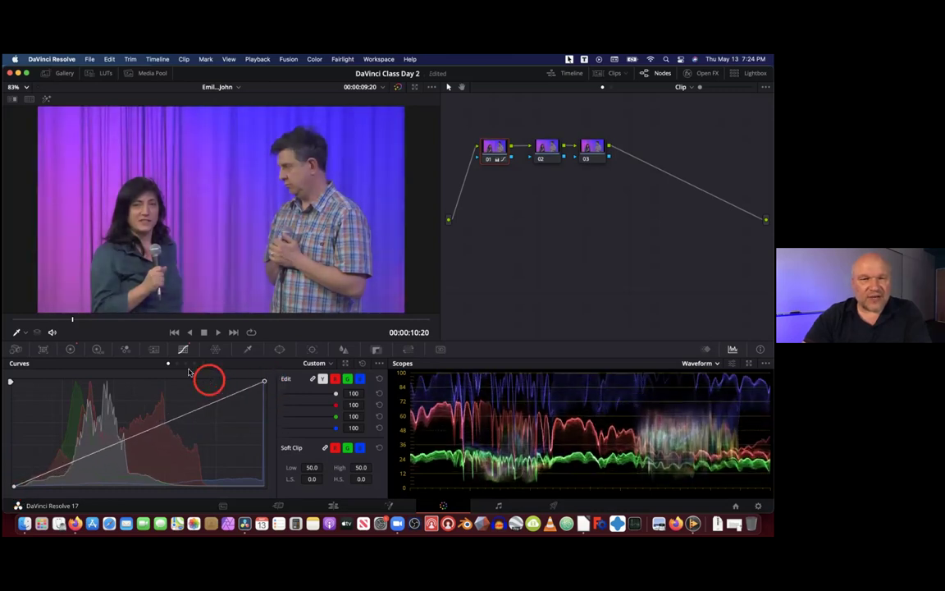
pyautogui.click(69, 349)
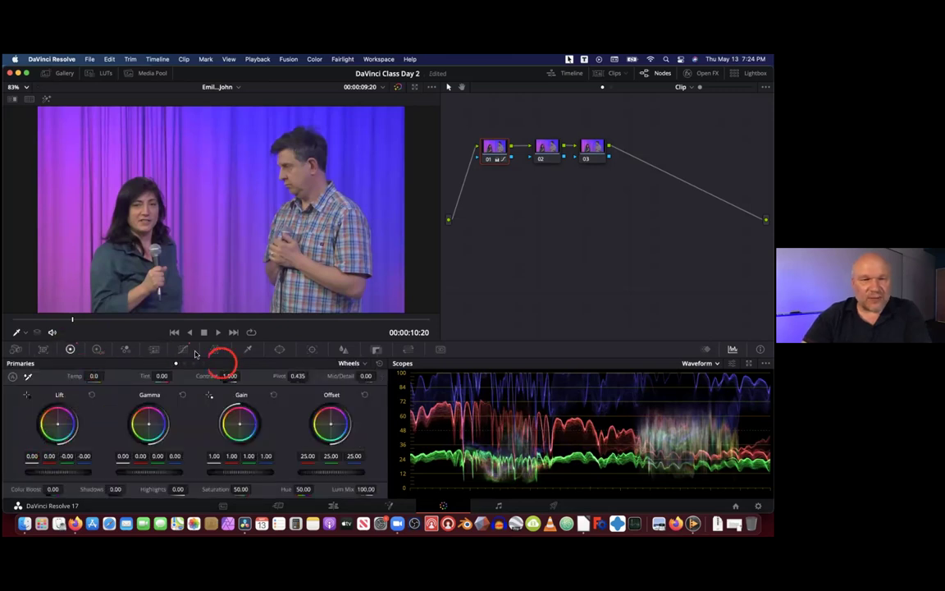
pyautogui.moveTo(57, 474)
pyautogui.mouseDown()
pyautogui.moveTo(126, 472)
pyautogui.moveTo(42, 465)
pyautogui.moveTo(59, 464)
pyautogui.moveTo(42, 464)
pyautogui.moveTo(59, 464)
pyautogui.moveTo(47, 474)
pyautogui.mouseUp()
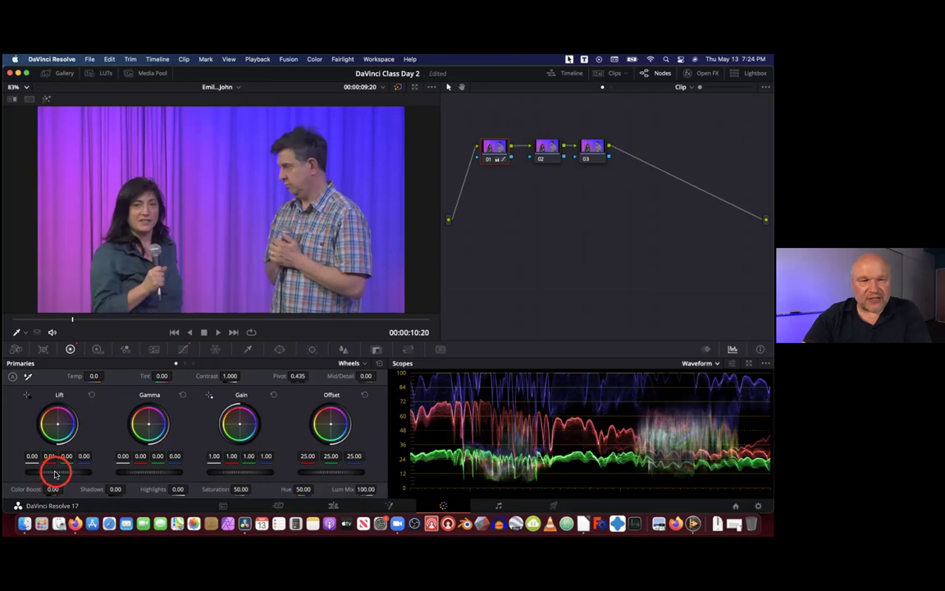
pyautogui.moveTo(55, 470); pyautogui.dragTo(60, 473)
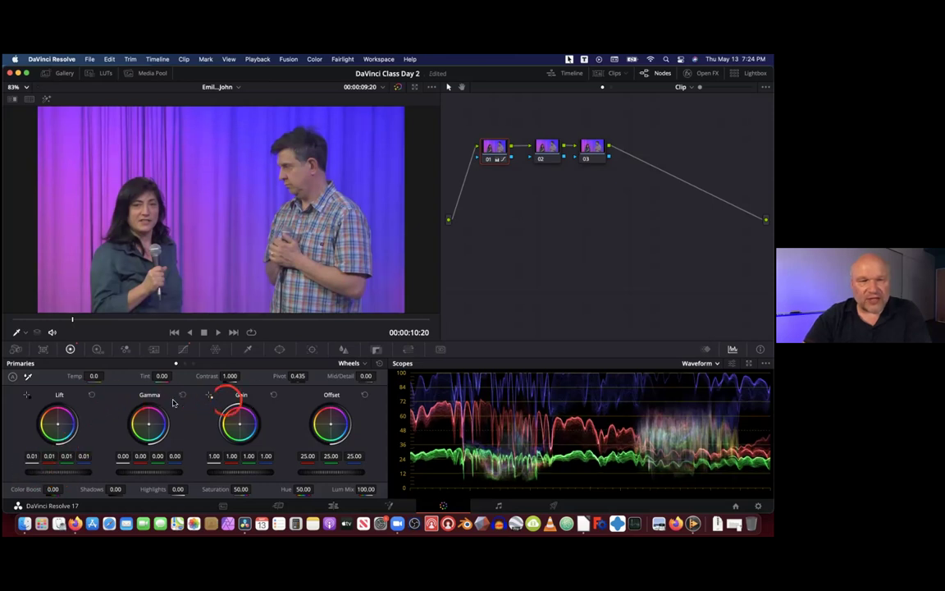
pyautogui.click(91, 394)
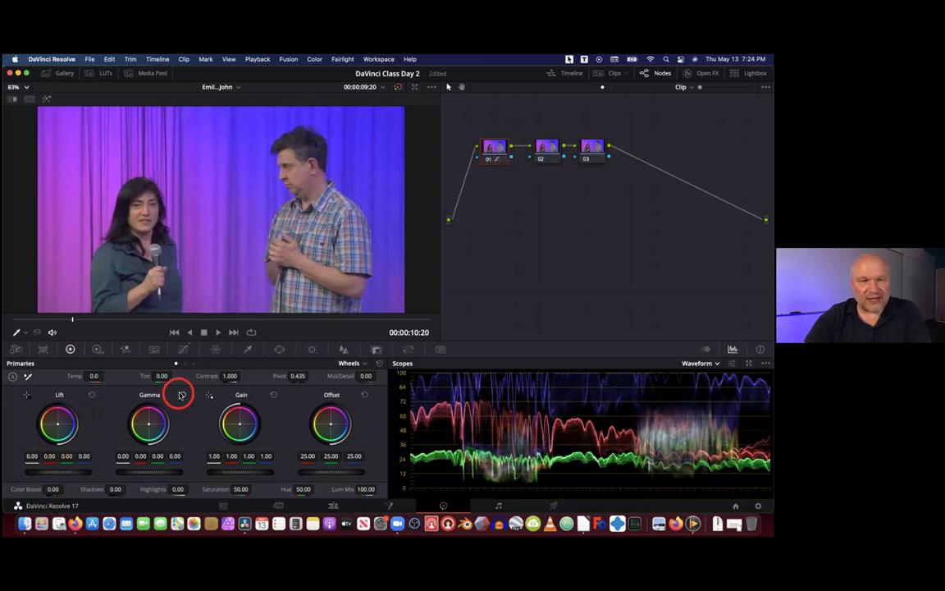
pyautogui.click(76, 448)
pyautogui.click(52, 469)
pyautogui.click(62, 441)
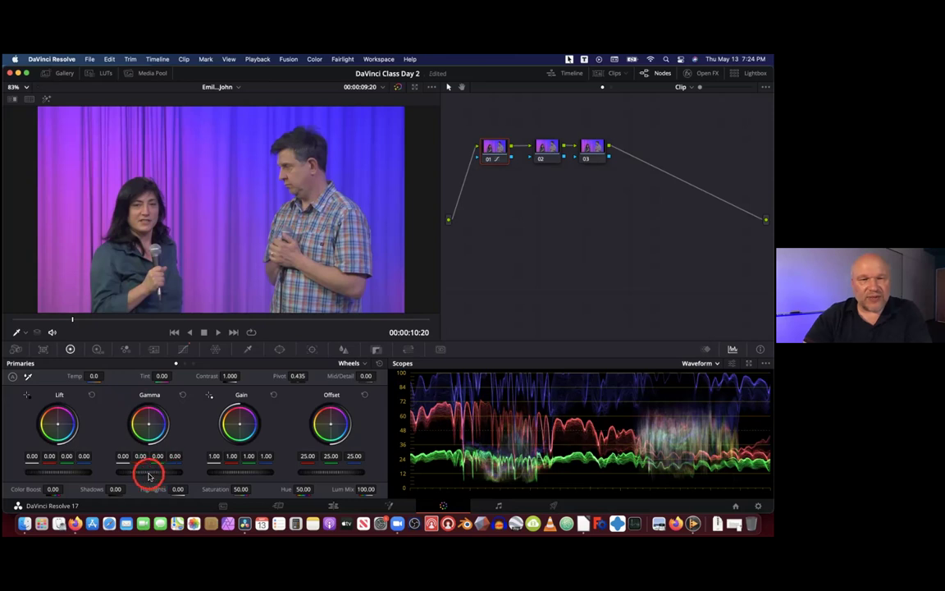
pyautogui.moveTo(148, 472); pyautogui.dragTo(122, 453)
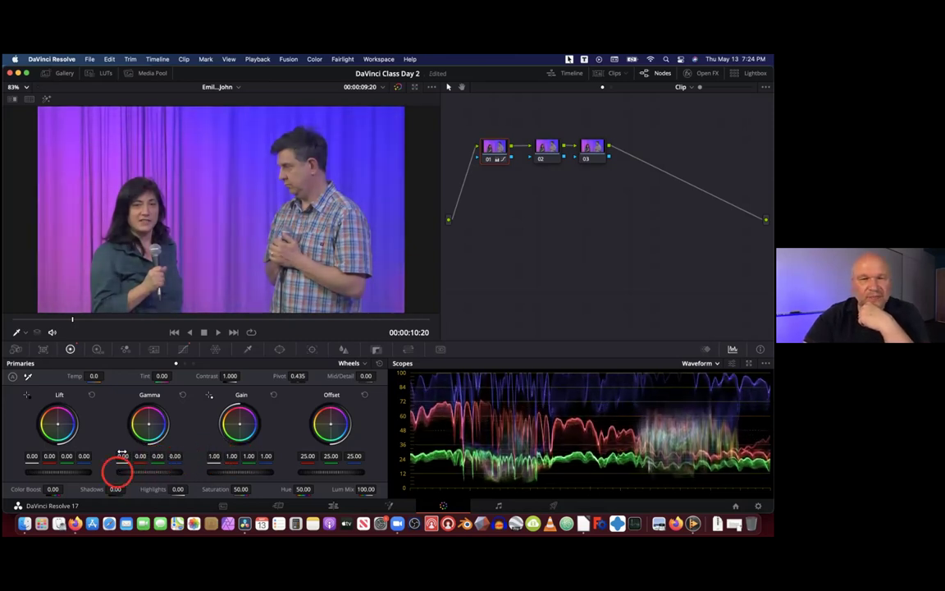
pyautogui.click(184, 397)
pyautogui.moveTo(249, 433); pyautogui.dragTo(261, 432)
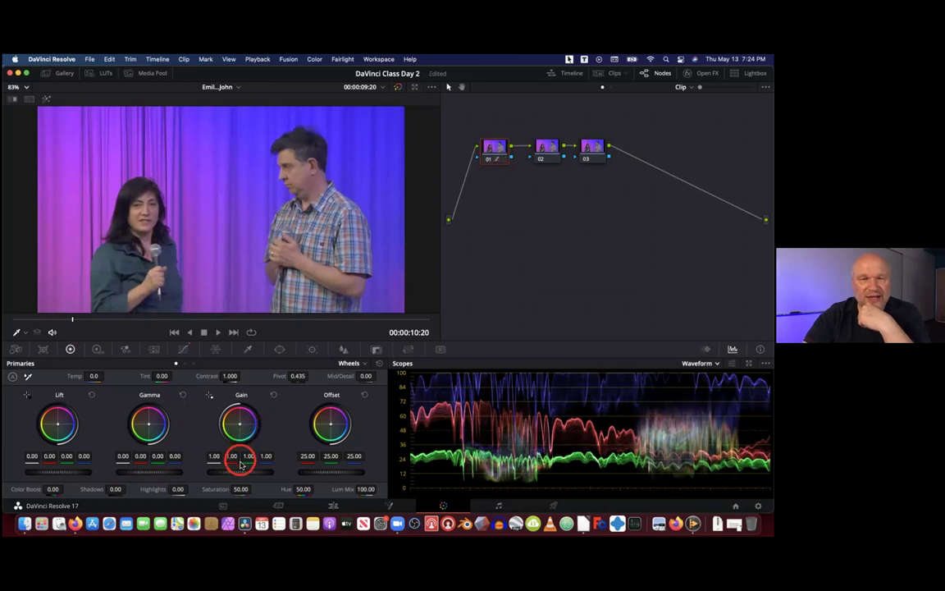
pyautogui.moveTo(239, 470); pyautogui.dragTo(283, 386)
pyautogui.click(274, 395)
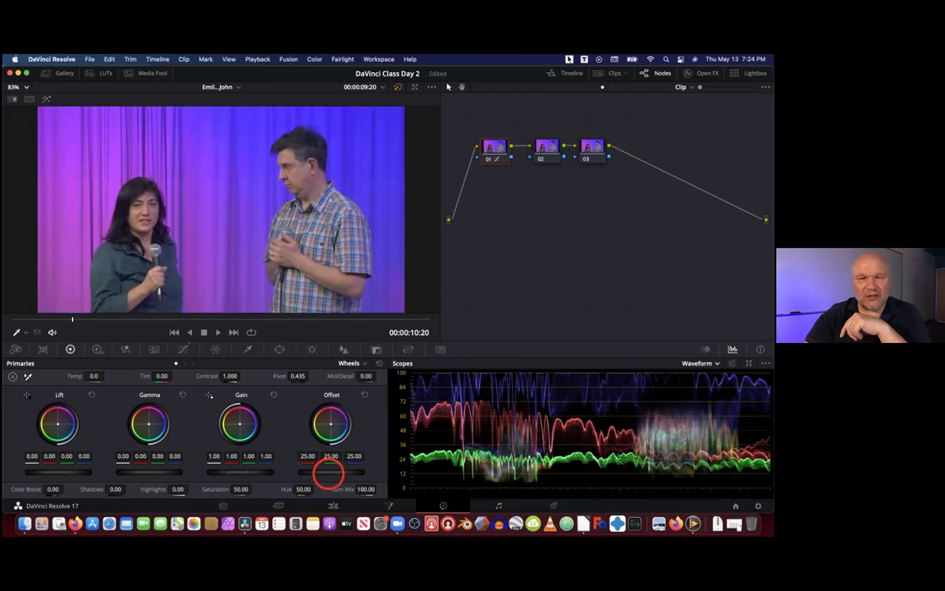
pyautogui.moveTo(339, 469); pyautogui.dragTo(361, 412)
pyautogui.click(363, 395)
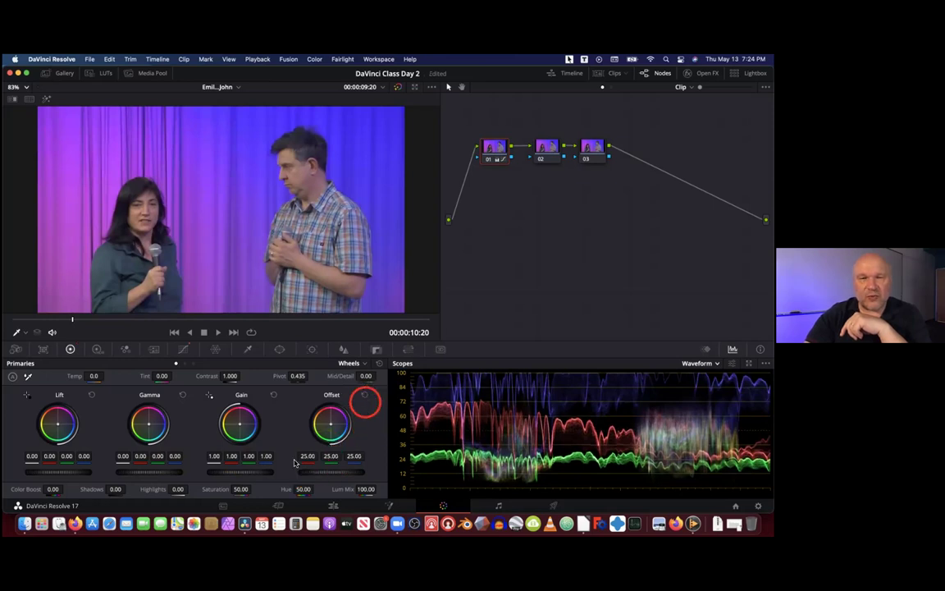
pyautogui.click(52, 423)
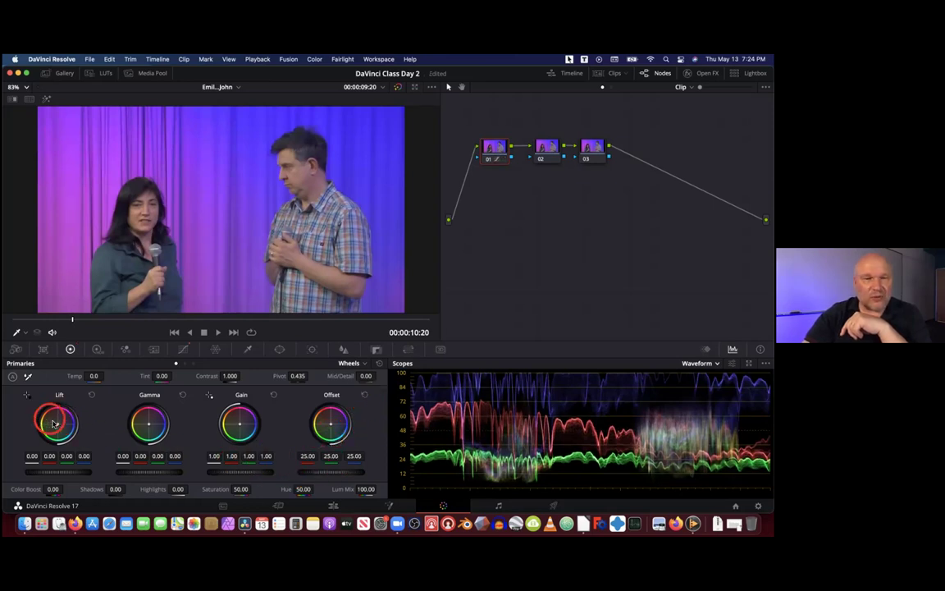
pyautogui.moveTo(52, 422); pyautogui.dragTo(93, 423)
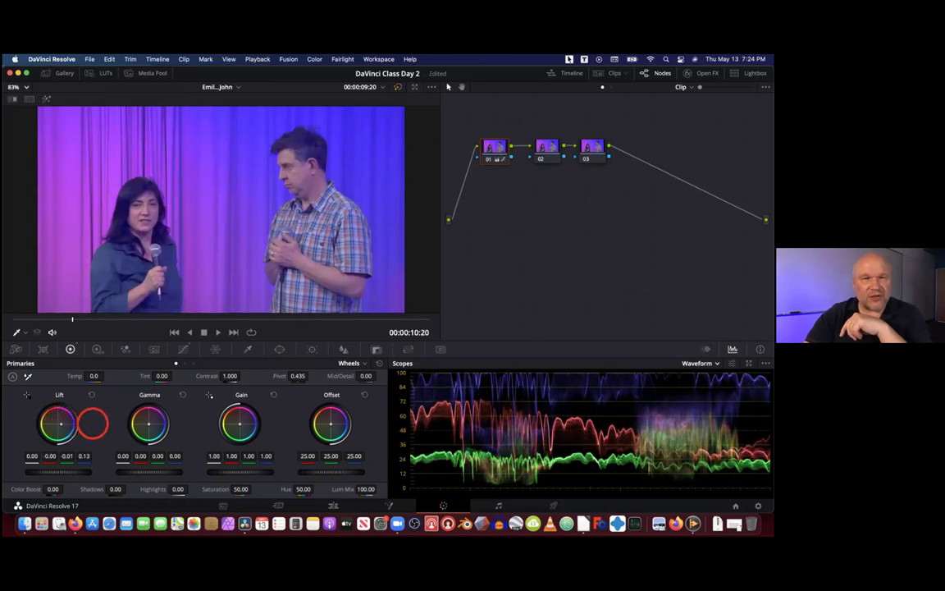
pyautogui.click(152, 426)
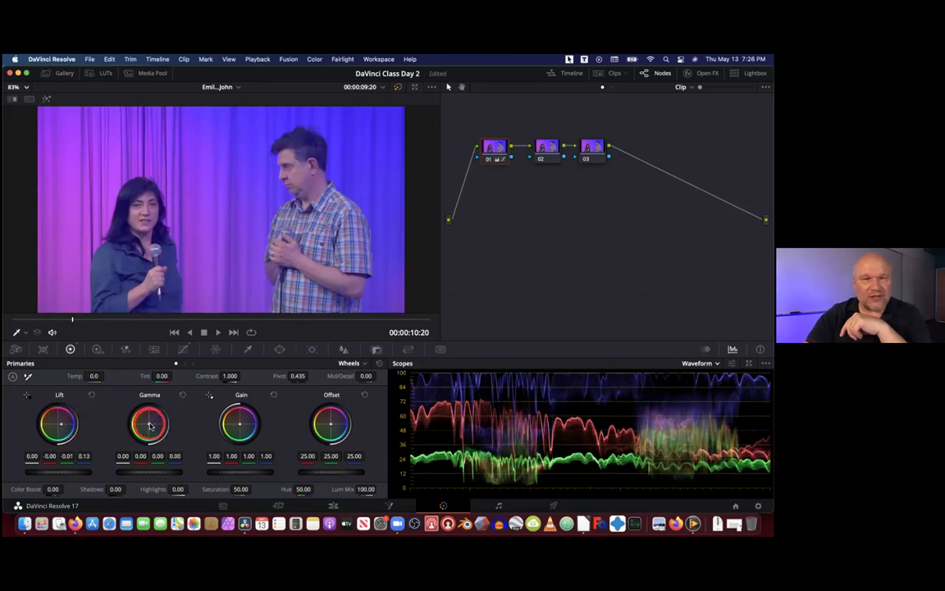
pyautogui.moveTo(150, 424)
pyautogui.mouseDown()
pyautogui.moveTo(137, 400)
pyautogui.moveTo(66, 392)
pyautogui.moveTo(138, 421)
pyautogui.mouseUp()
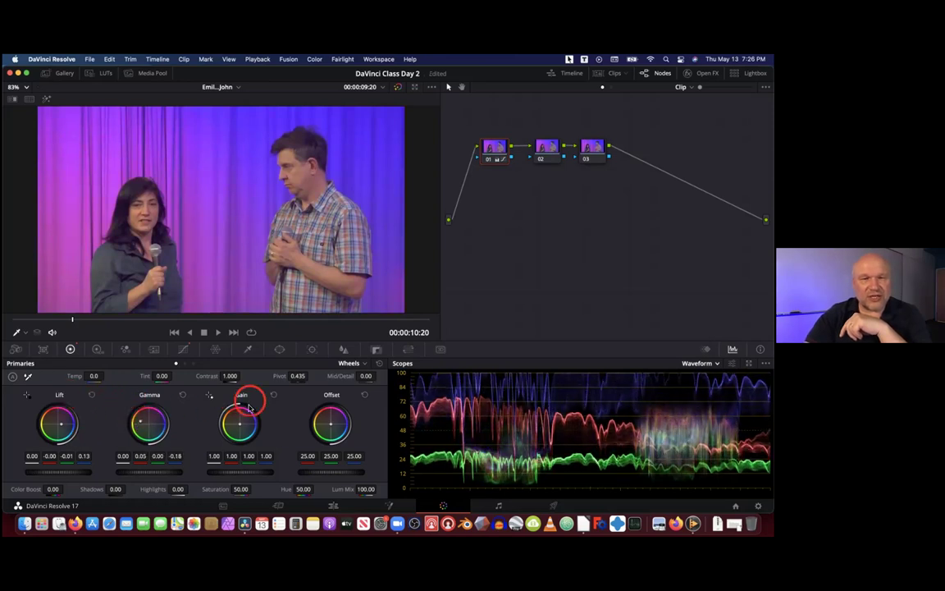
pyautogui.moveTo(239, 423); pyautogui.dragTo(228, 445)
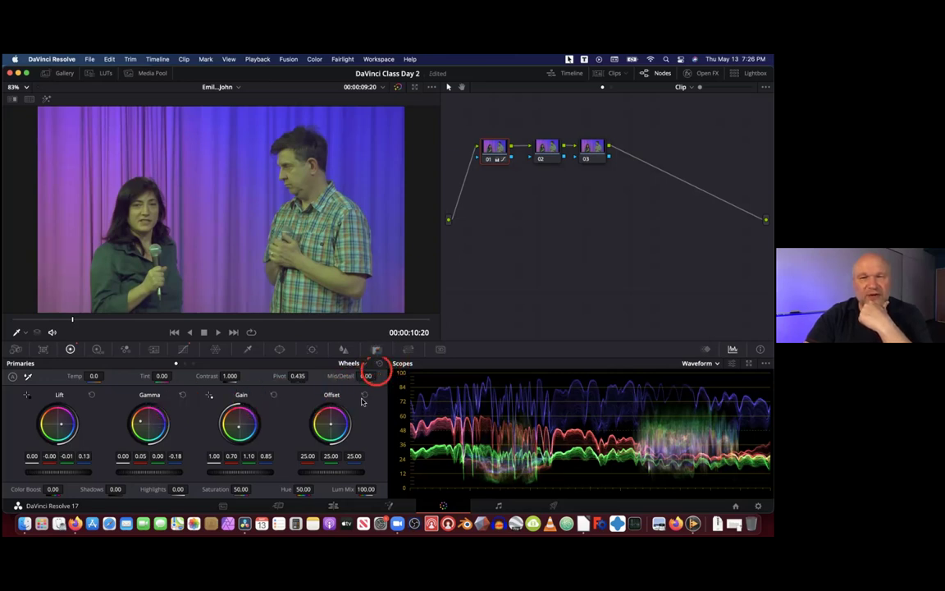
pyautogui.click(379, 365)
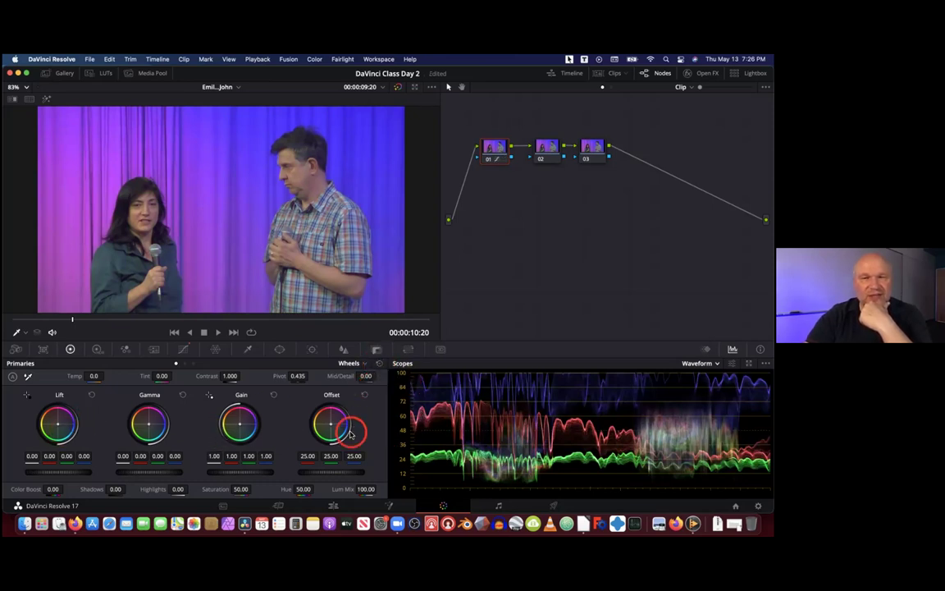
pyautogui.moveTo(330, 423); pyautogui.dragTo(366, 399)
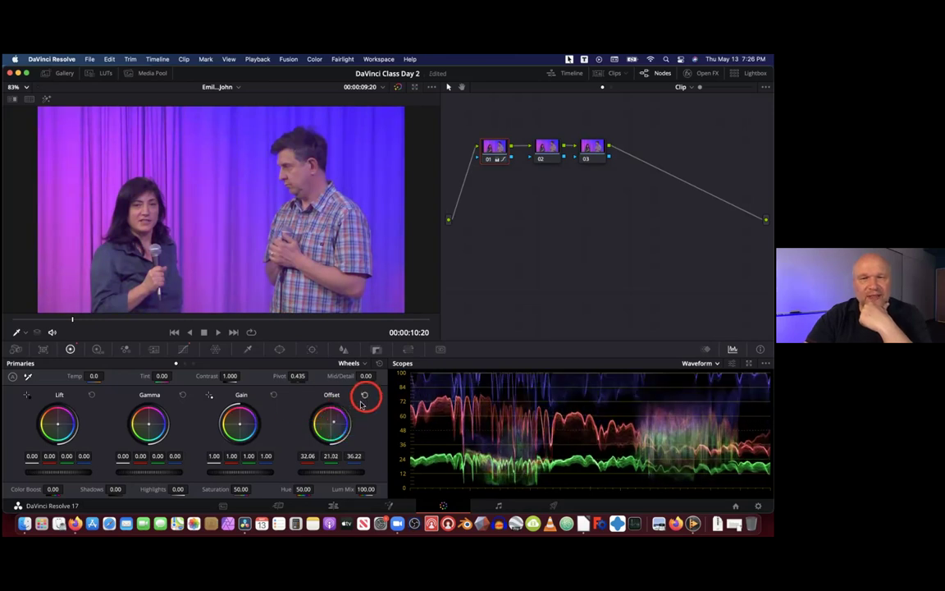
pyautogui.click(365, 395)
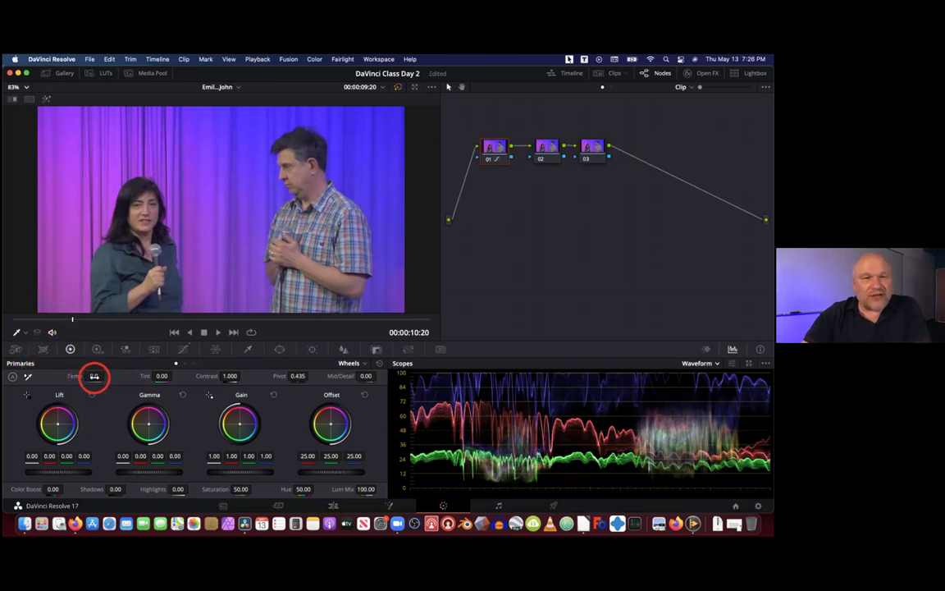
# Nudge Temp and Tint, then reset both back to zero
pyautogui.moveTo(93, 375); pyautogui.dragTo(74, 377)
pyautogui.doubleClick(75, 378)
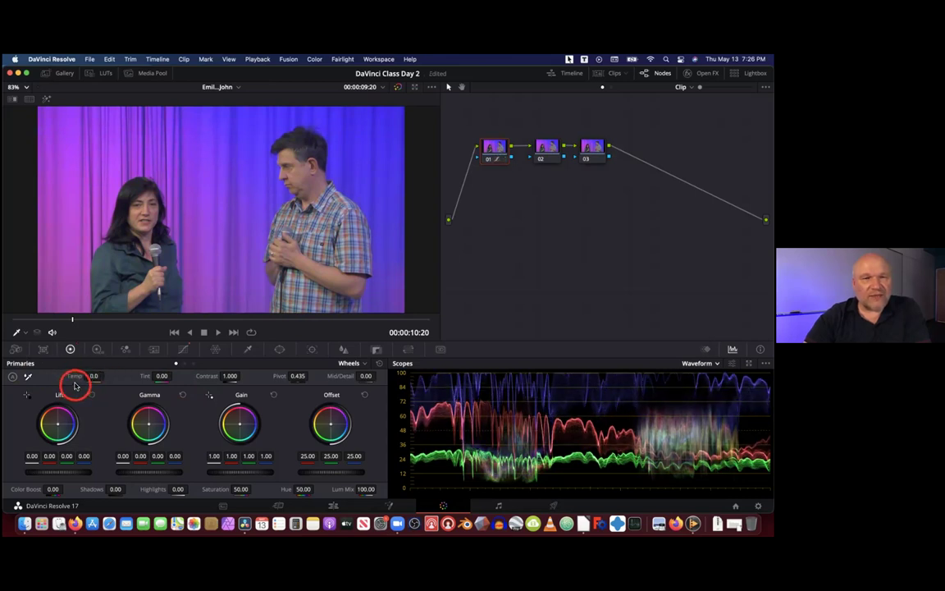
pyautogui.moveTo(161, 376)
pyautogui.mouseDown()
pyautogui.moveTo(210, 377)
pyautogui.moveTo(66, 377)
pyautogui.moveTo(193, 379)
pyautogui.moveTo(160, 377)
pyautogui.mouseUp()
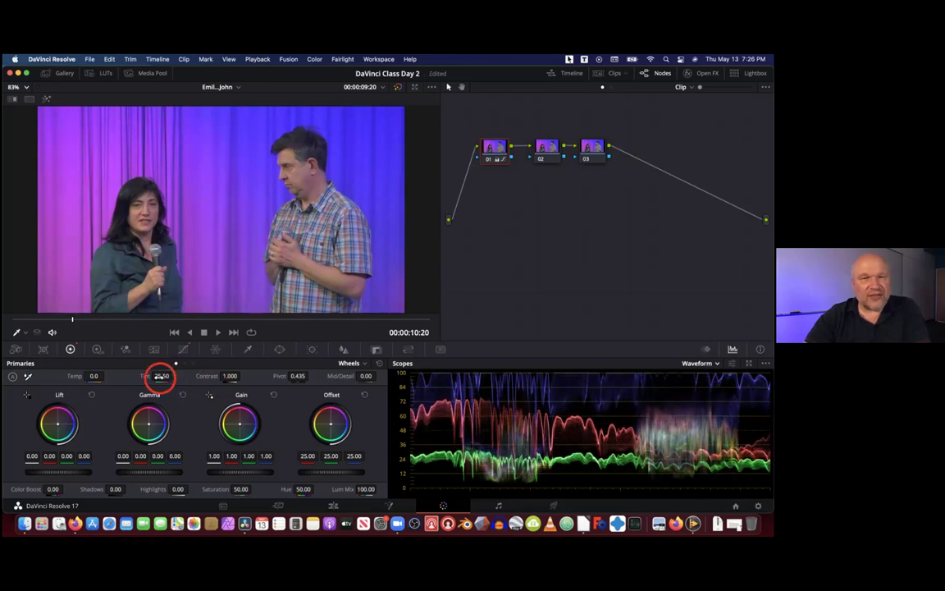
pyautogui.doubleClick(146, 376)
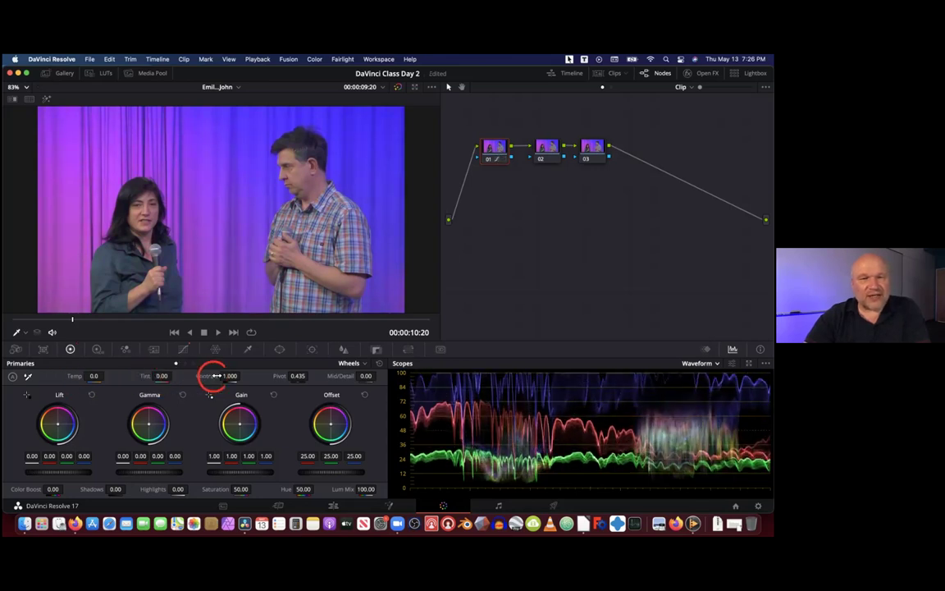
# Raise Contrast to 1.132 and set the Pivot to 0.392
pyautogui.moveTo(229, 375); pyautogui.dragTo(263, 376)
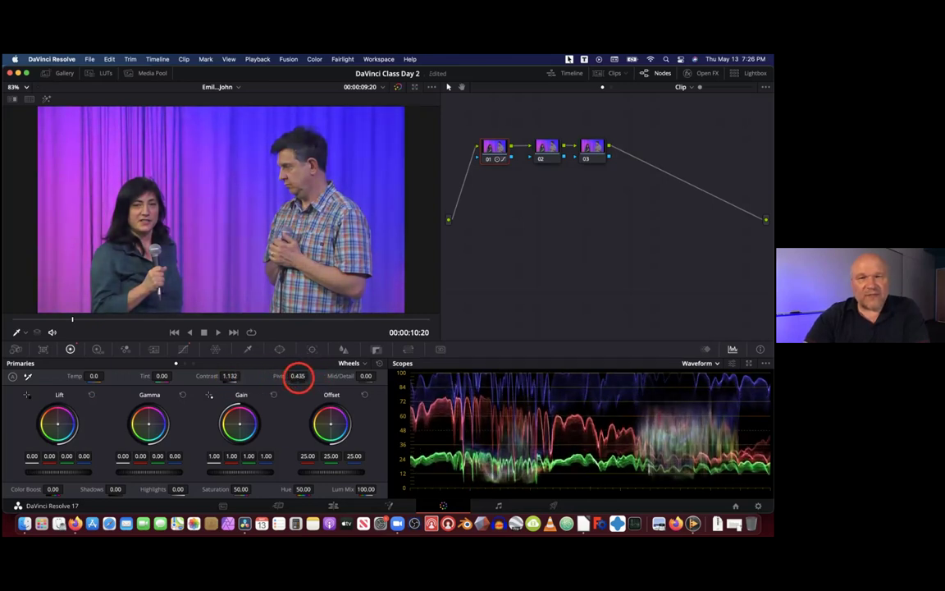
pyautogui.moveTo(302, 375); pyautogui.dragTo(424, 386)
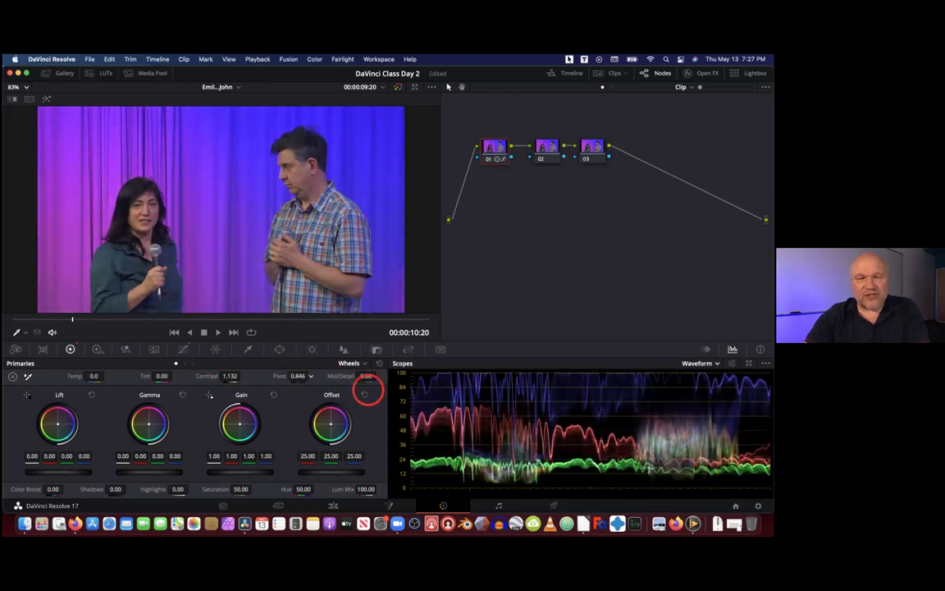
pyautogui.moveTo(355, 391); pyautogui.dragTo(250, 375)
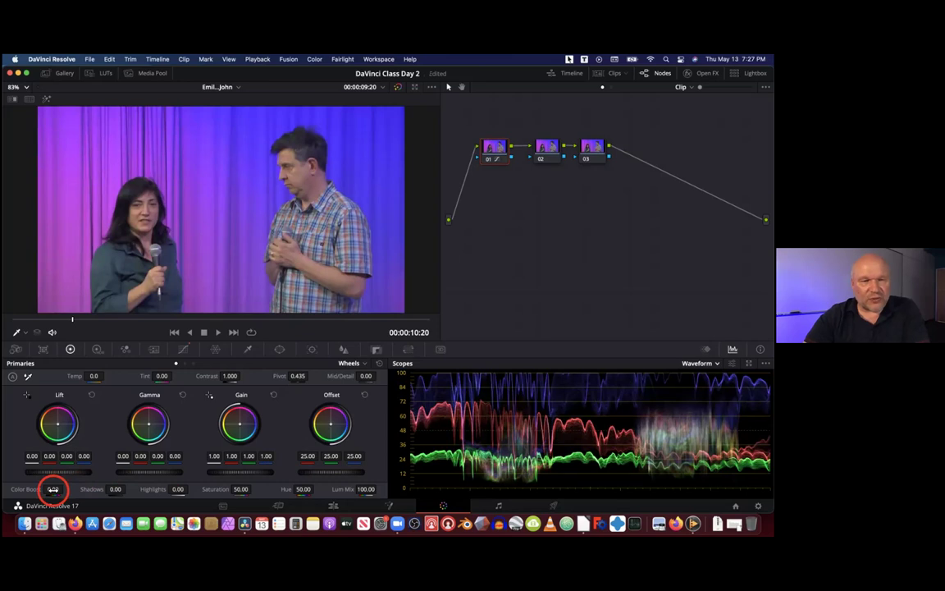
# Test Color Boost and Saturation, then drag Hue to 67.40 so the curtain turns blue
pyautogui.moveTo(51, 489)
pyautogui.mouseDown()
pyautogui.moveTo(78, 489)
pyautogui.moveTo(64, 488)
pyautogui.mouseUp()
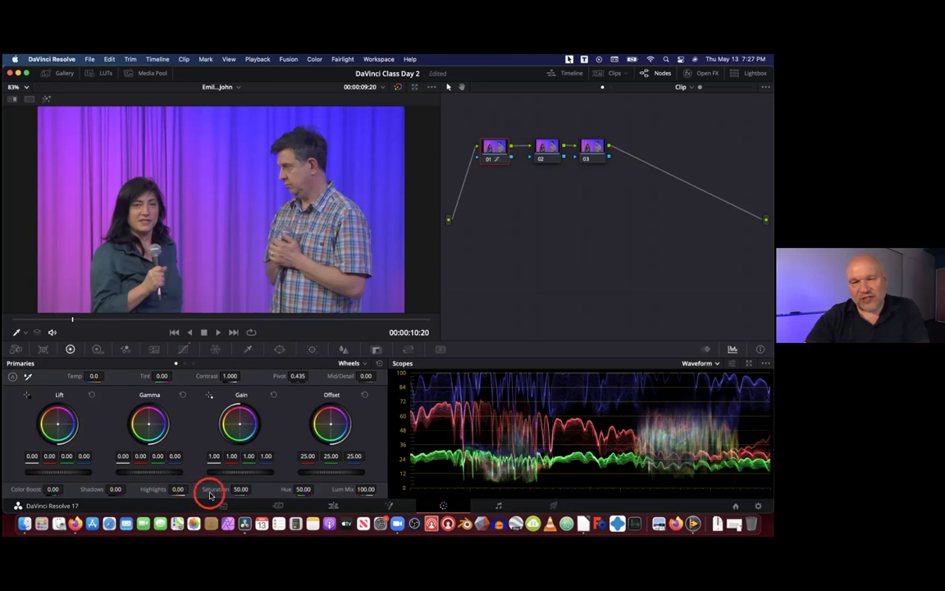
pyautogui.moveTo(240, 488)
pyautogui.mouseDown()
pyautogui.moveTo(304, 489)
pyautogui.moveTo(73, 492)
pyautogui.moveTo(243, 489)
pyautogui.mouseUp()
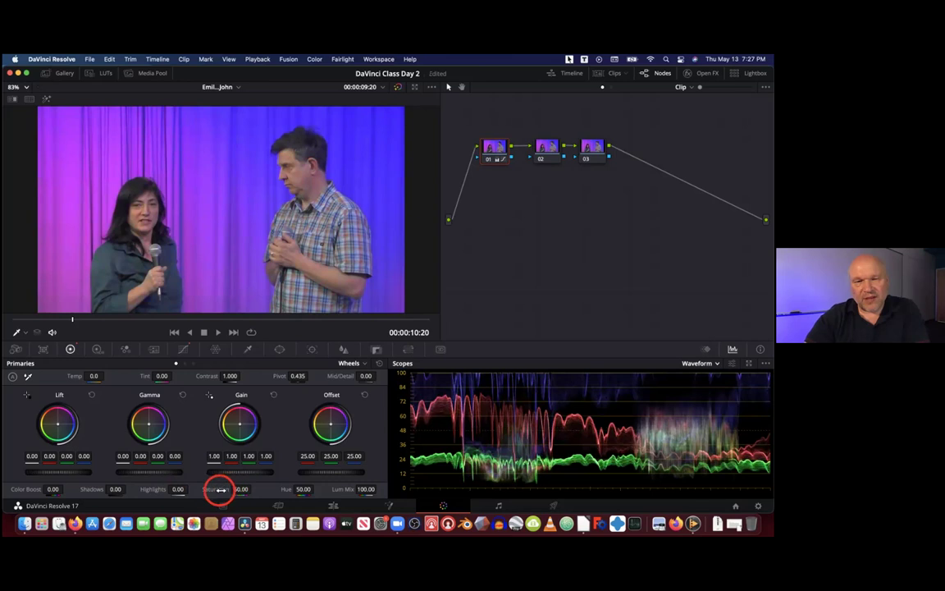
pyautogui.moveTo(304, 489); pyautogui.dragTo(328, 492)
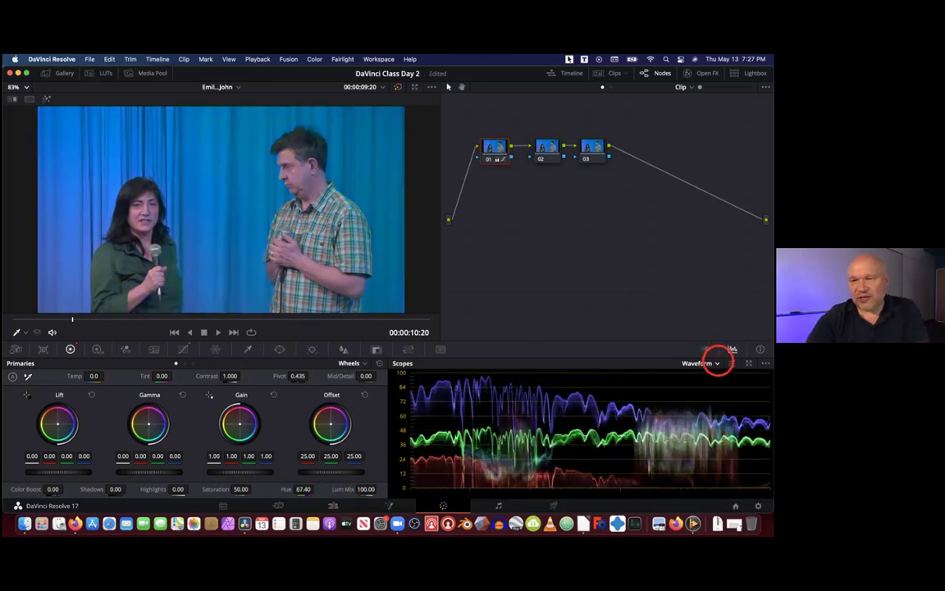
# Switch to the Vectorscope, reset Hue to 50.00, then return the scope to Waveform
pyautogui.click(716, 363)
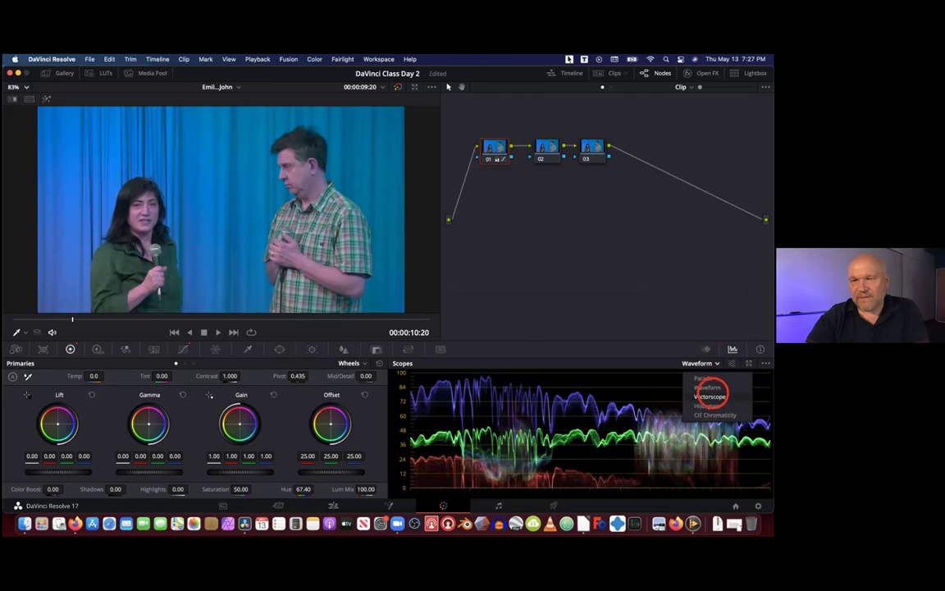
pyautogui.click(710, 396)
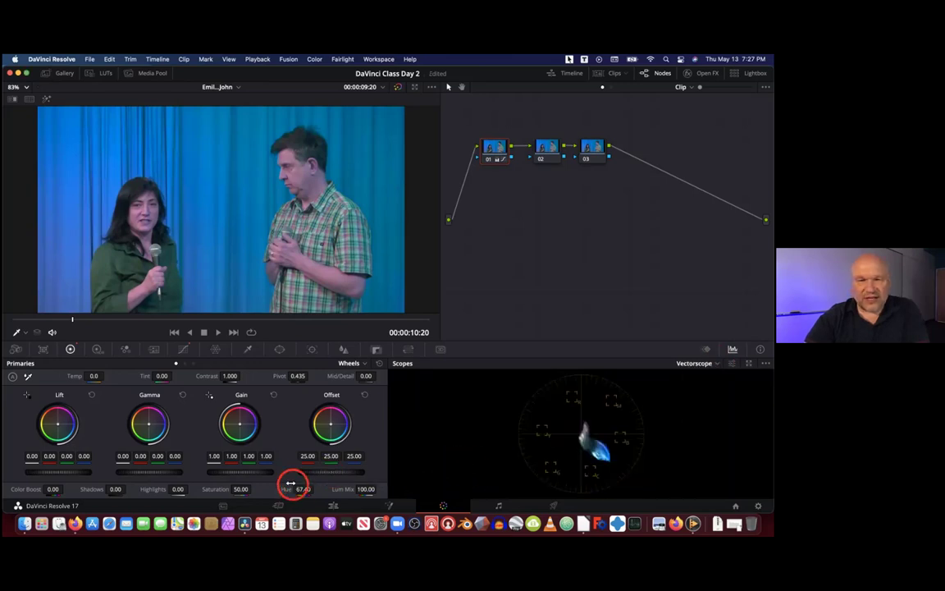
pyautogui.moveTo(304, 490)
pyautogui.mouseDown()
pyautogui.moveTo(337, 489)
pyautogui.moveTo(220, 492)
pyautogui.moveTo(395, 494)
pyautogui.moveTo(249, 490)
pyautogui.moveTo(326, 492)
pyautogui.moveTo(295, 490)
pyautogui.mouseUp()
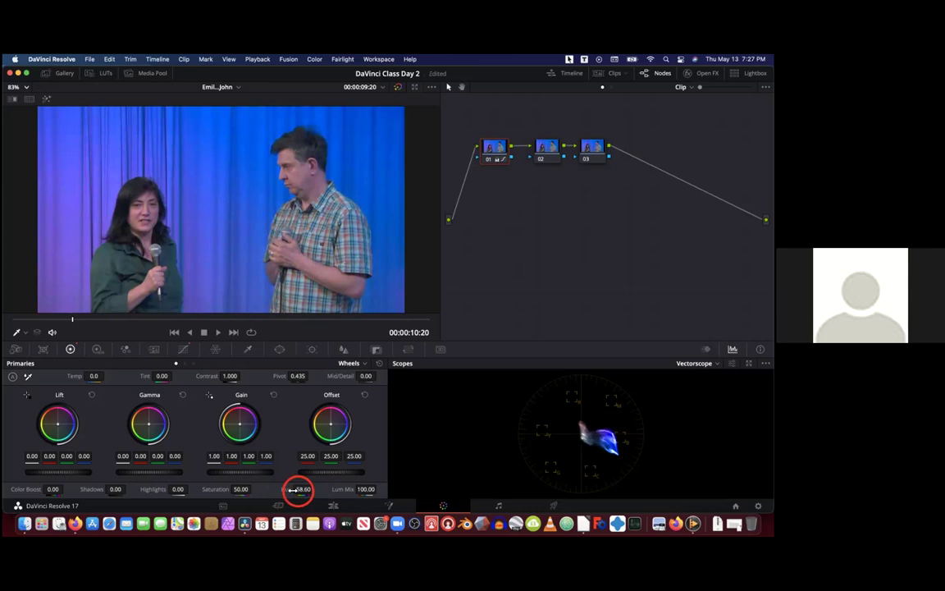
pyautogui.doubleClick(286, 490)
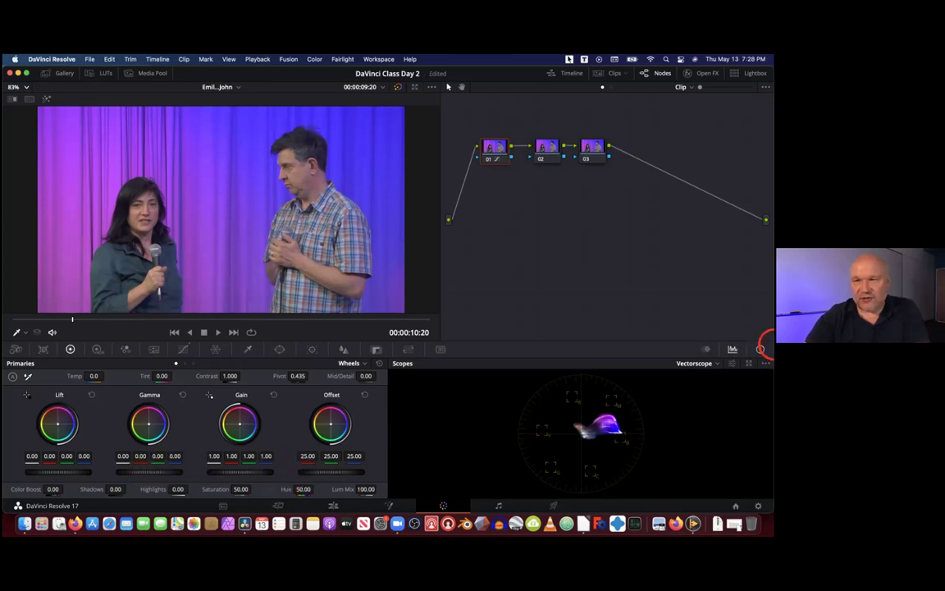
pyautogui.click(716, 364)
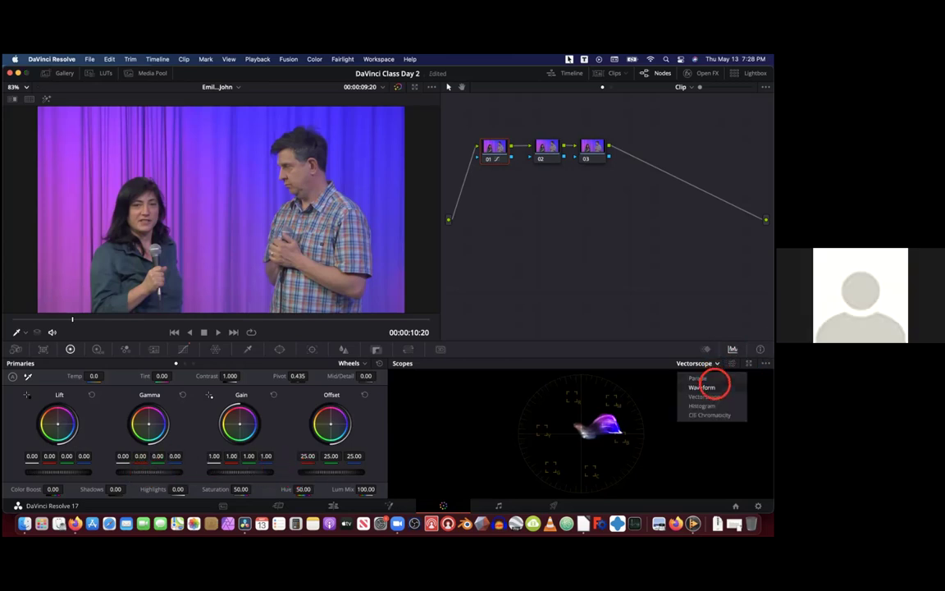
pyautogui.click(711, 386)
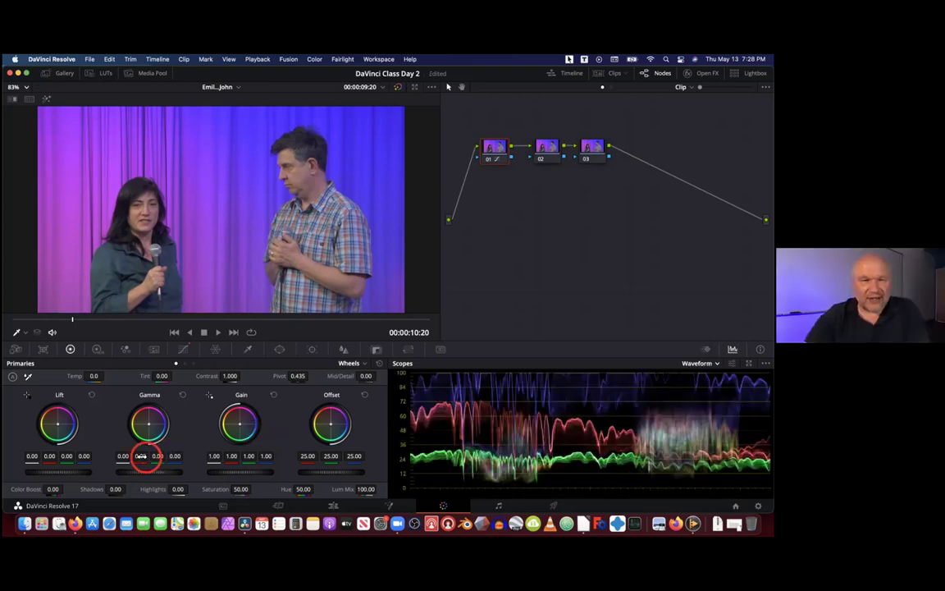
# Nudge the Gamma wheel, then reset node 01's Gamma back to 0.00
pyautogui.moveTo(141, 468)
pyautogui.mouseDown()
pyautogui.moveTo(191, 466)
pyautogui.moveTo(118, 465)
pyautogui.moveTo(214, 464)
pyautogui.moveTo(110, 465)
pyautogui.moveTo(175, 460)
pyautogui.moveTo(131, 463)
pyautogui.mouseUp()
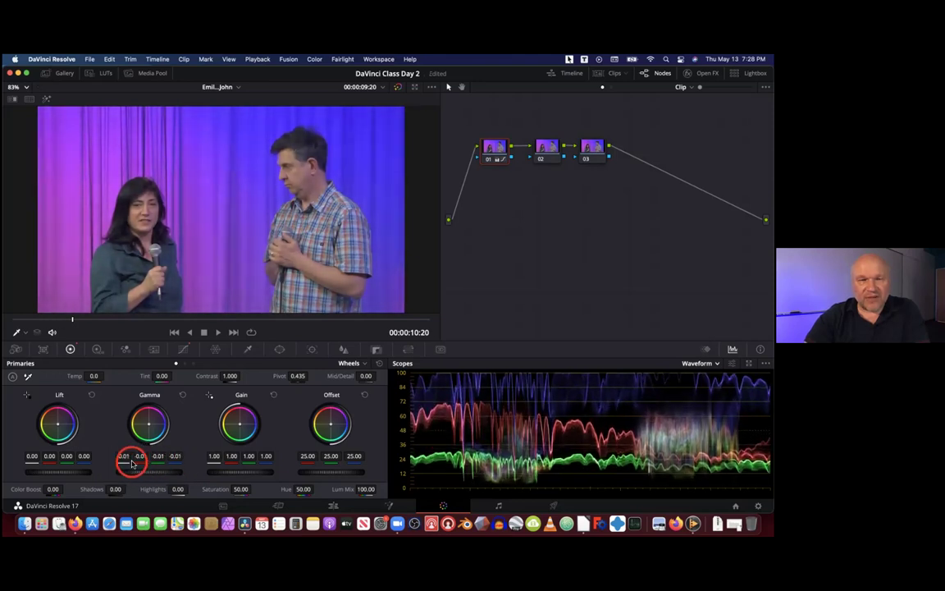
pyautogui.click(182, 394)
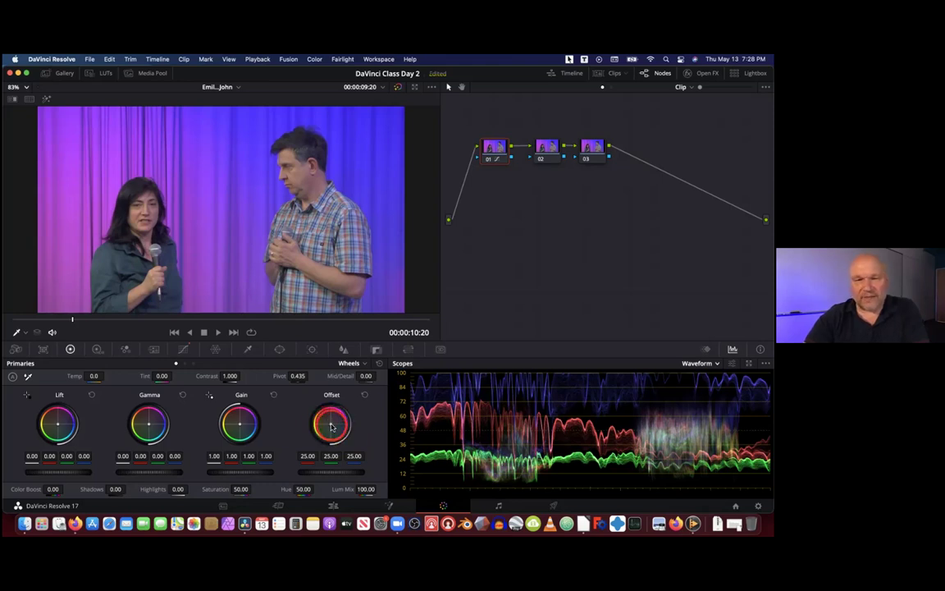
pyautogui.click(249, 352)
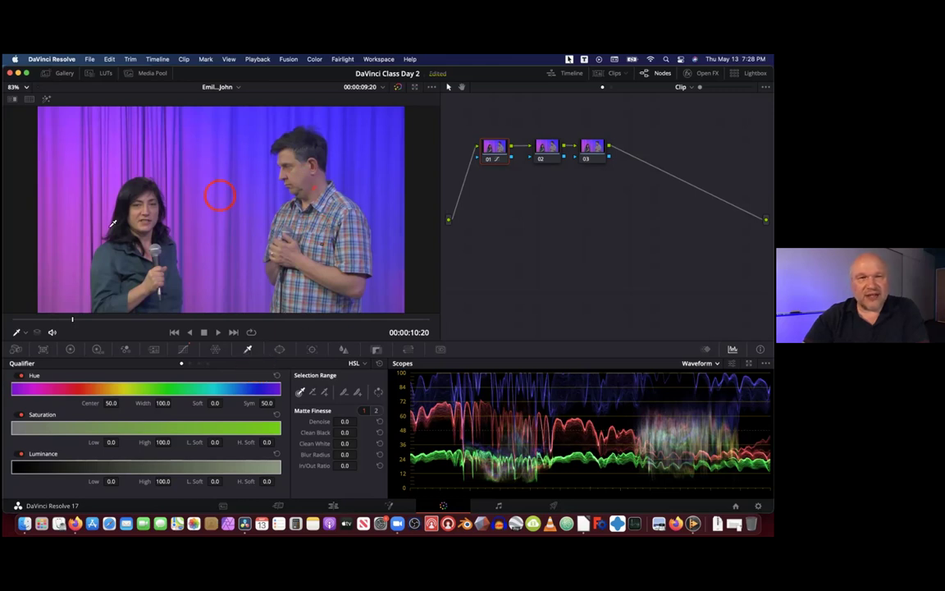
pyautogui.click(280, 351)
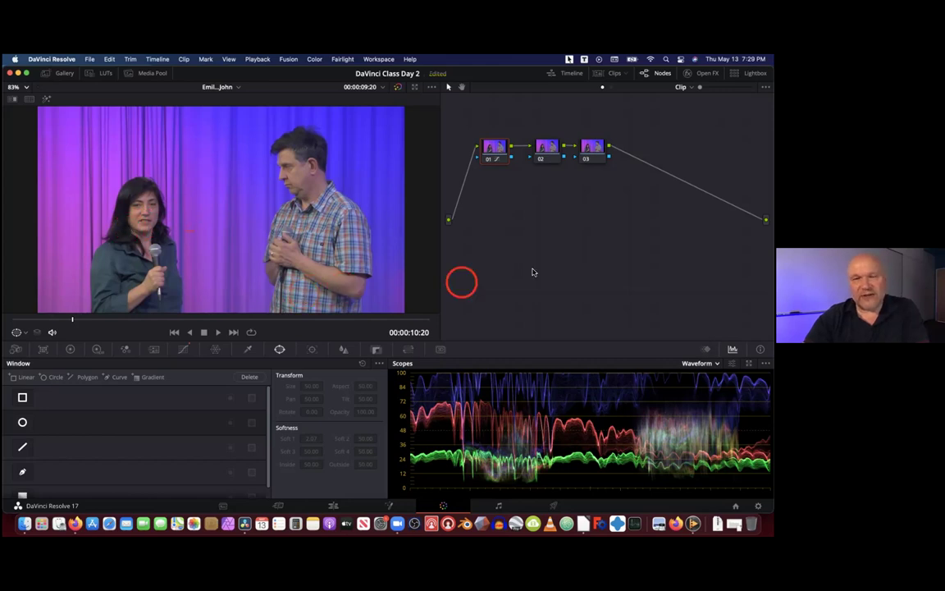
pyautogui.click(70, 350)
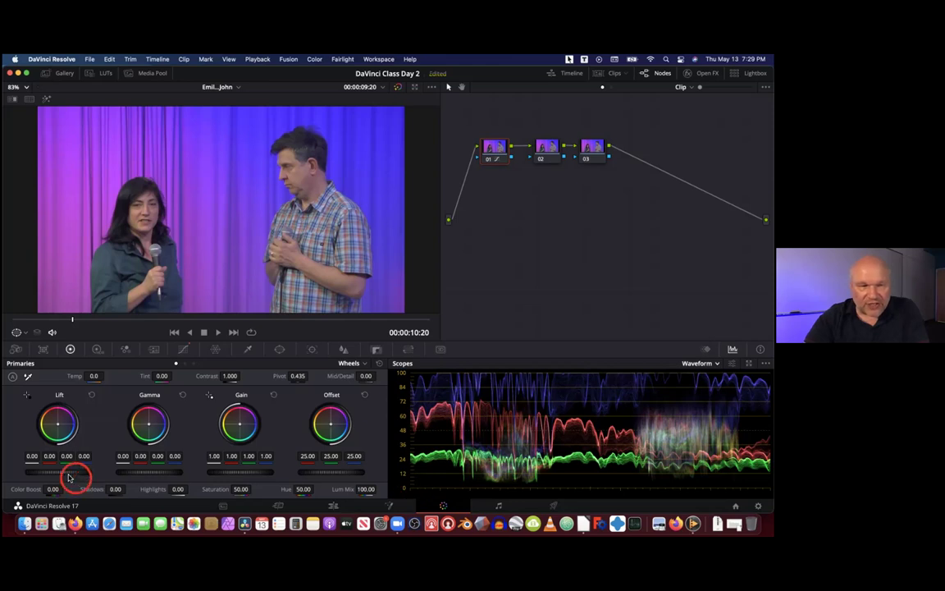
# Drag the Lift master wheel down so Lift reads -0.01 on all channels
pyautogui.moveTo(66, 472); pyautogui.dragTo(41, 471)
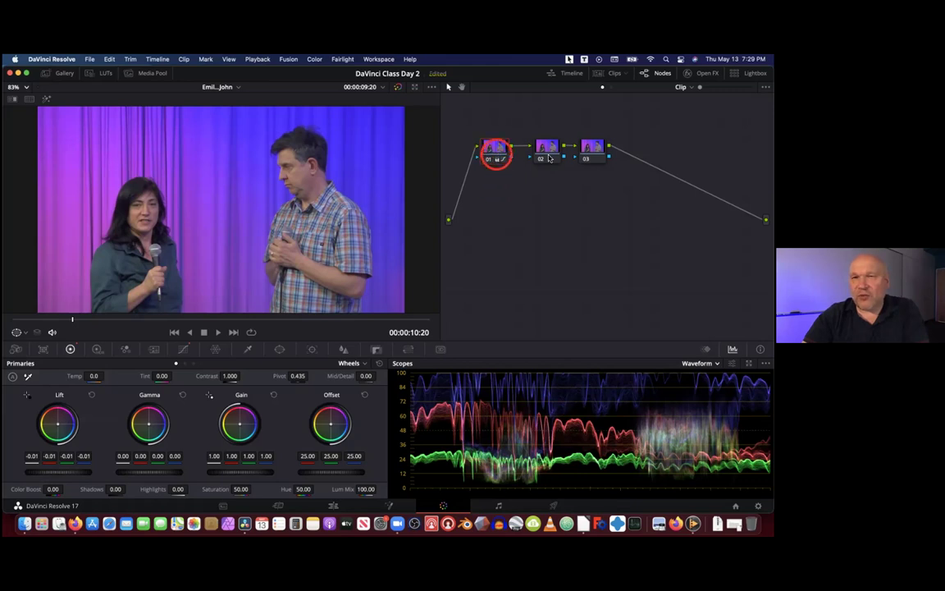
# Give node 01 the label 'Lift', then select node 02
pyautogui.rightClick(497, 154)
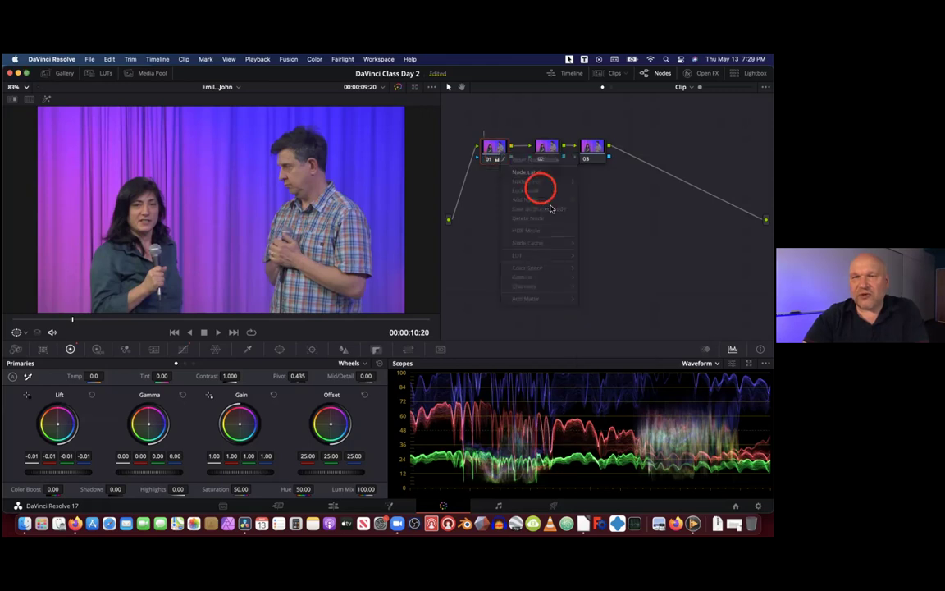
pyautogui.click(541, 190)
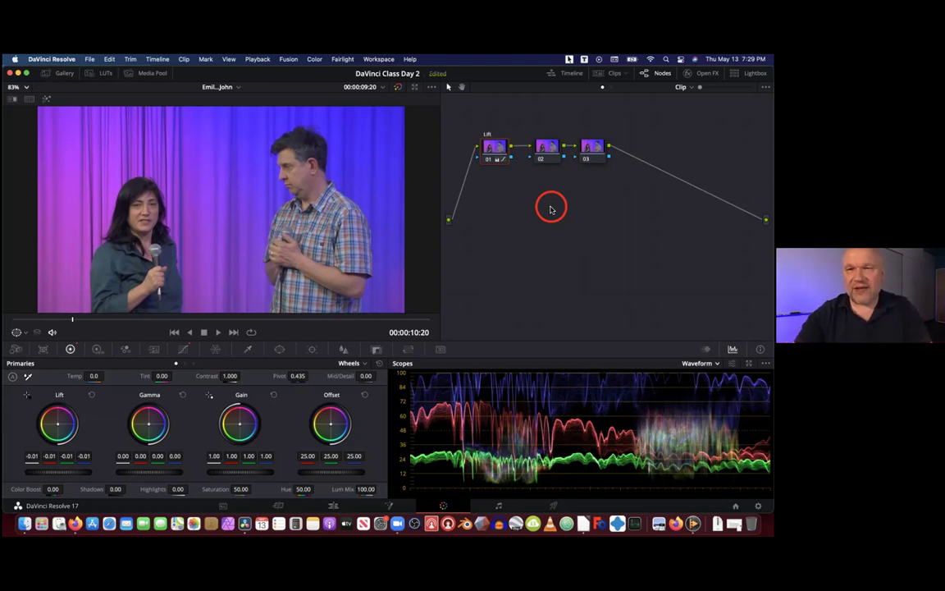
pyautogui.click(548, 155)
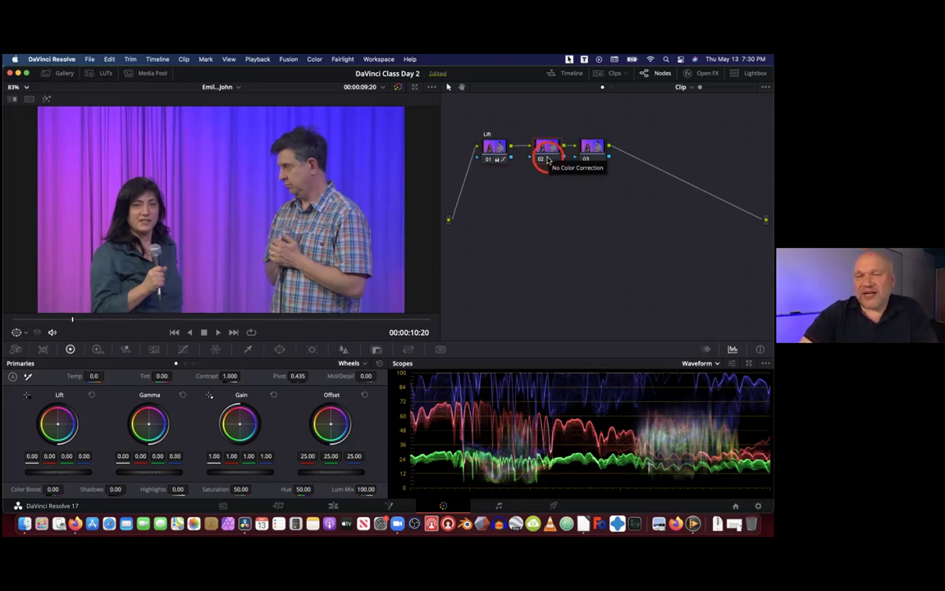
pyautogui.click(492, 151)
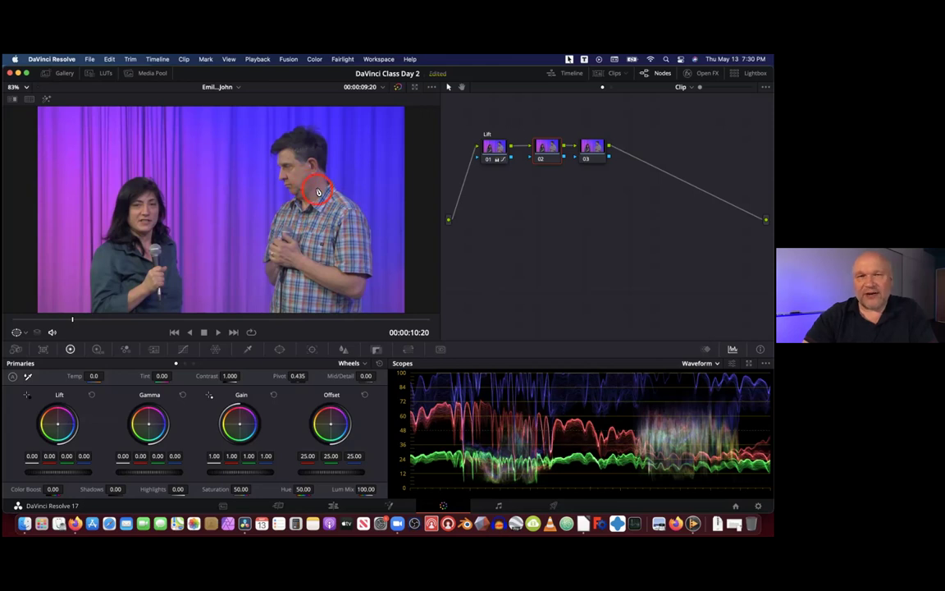
pyautogui.click(546, 149)
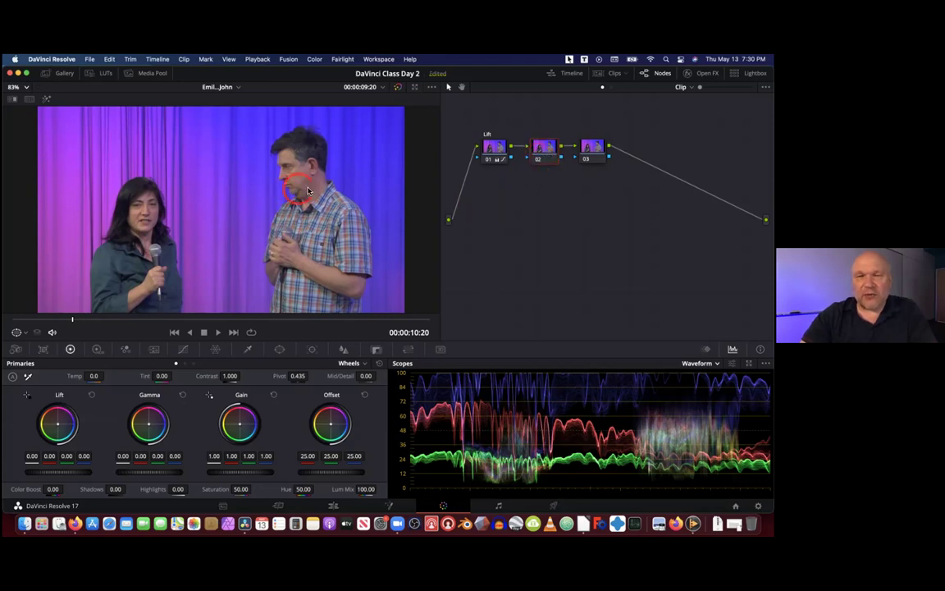
# Add a layer node 03 beside node 02 and position it just below node 02
pyautogui.rightClick(542, 153)
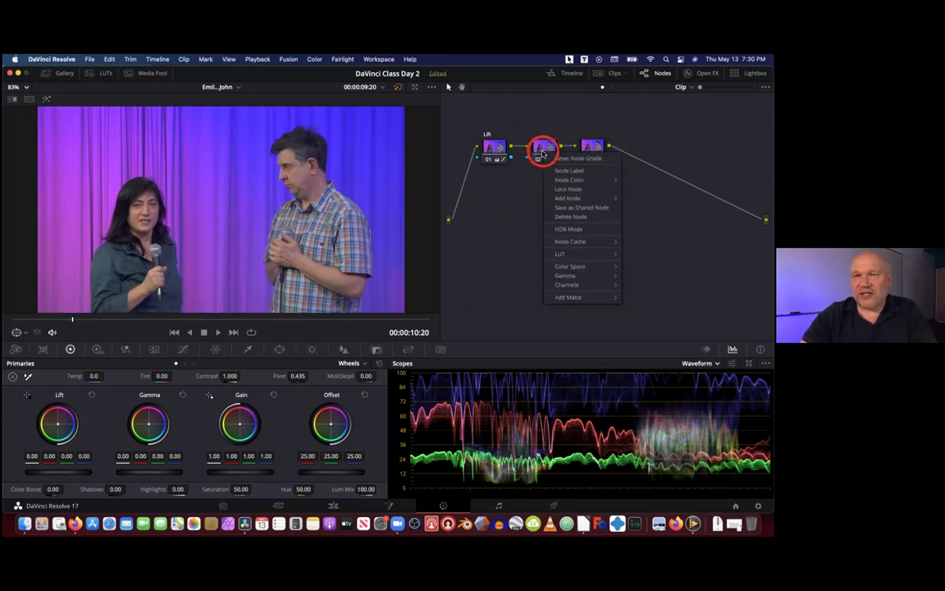
pyautogui.moveTo(566, 197)
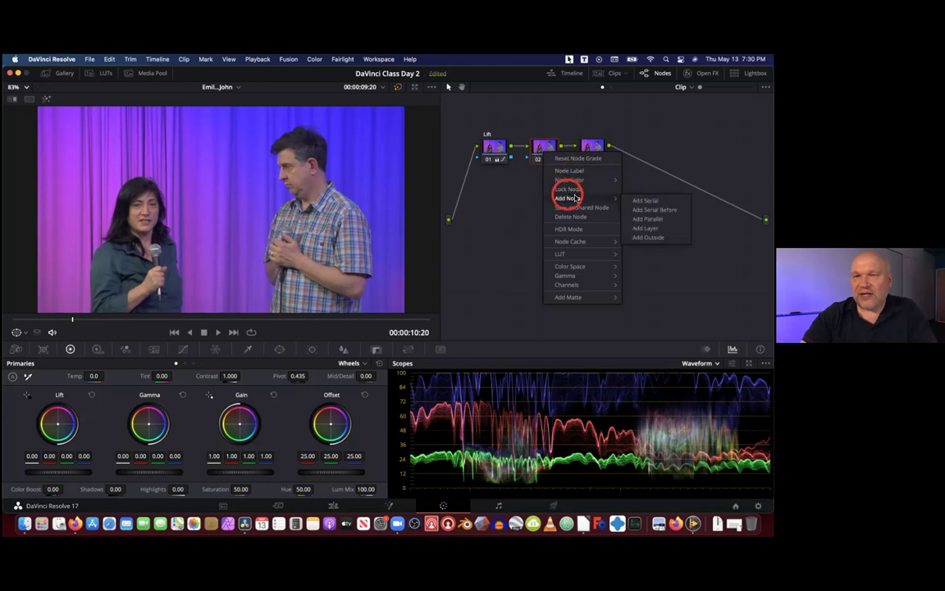
pyautogui.click(648, 228)
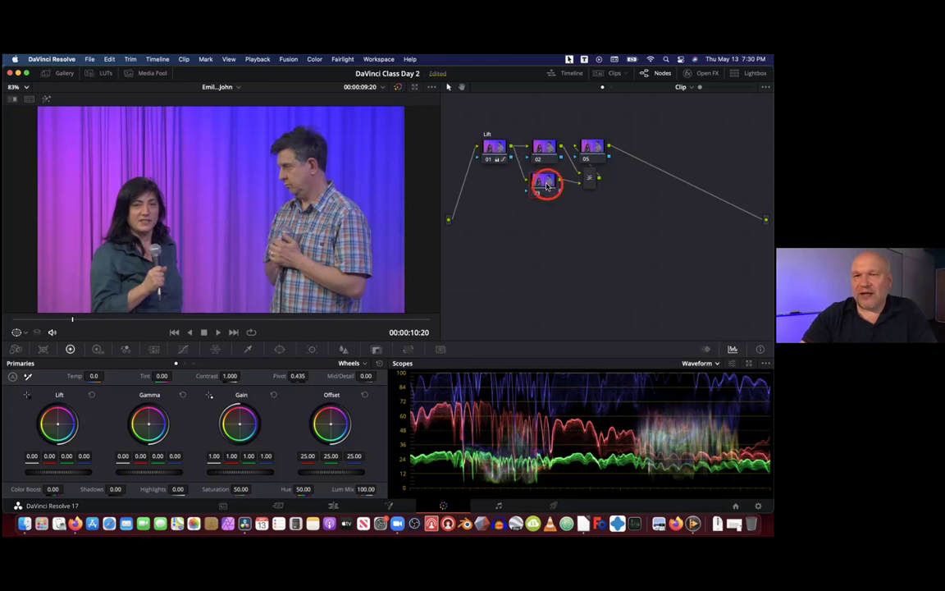
pyautogui.moveTo(548, 180)
pyautogui.mouseDown()
pyautogui.moveTo(544, 116)
pyautogui.moveTo(548, 183)
pyautogui.mouseUp()
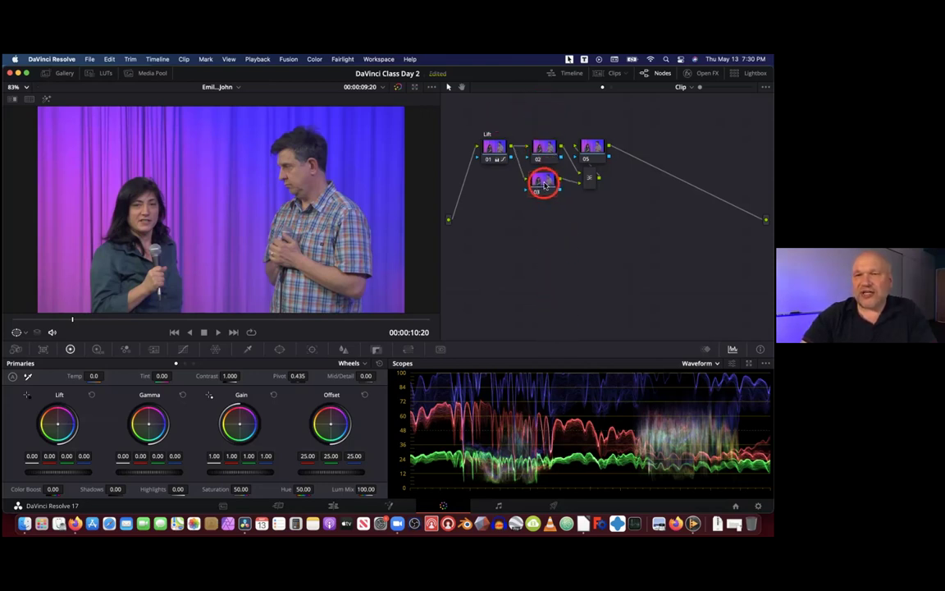
pyautogui.moveTo(547, 156); pyautogui.dragTo(548, 185)
pyautogui.click(548, 154)
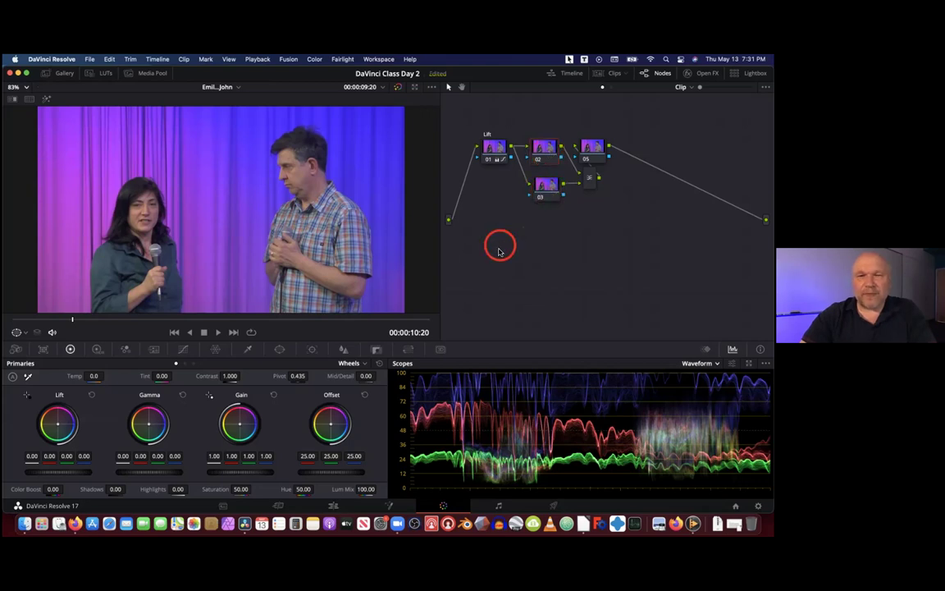
# Show Custom Curves with the Parade scope, then test the curve's top point and restore it
pyautogui.click(182, 349)
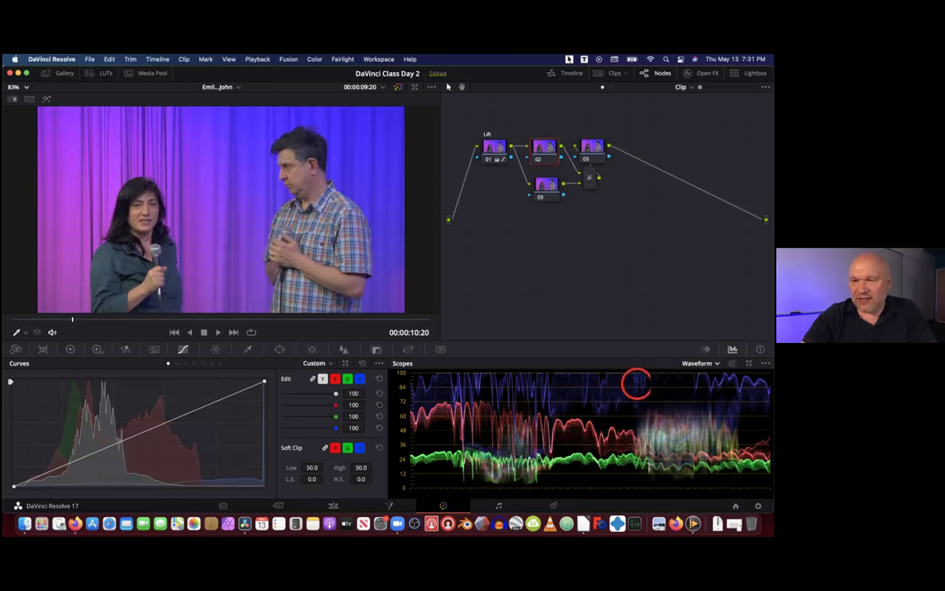
pyautogui.click(717, 362)
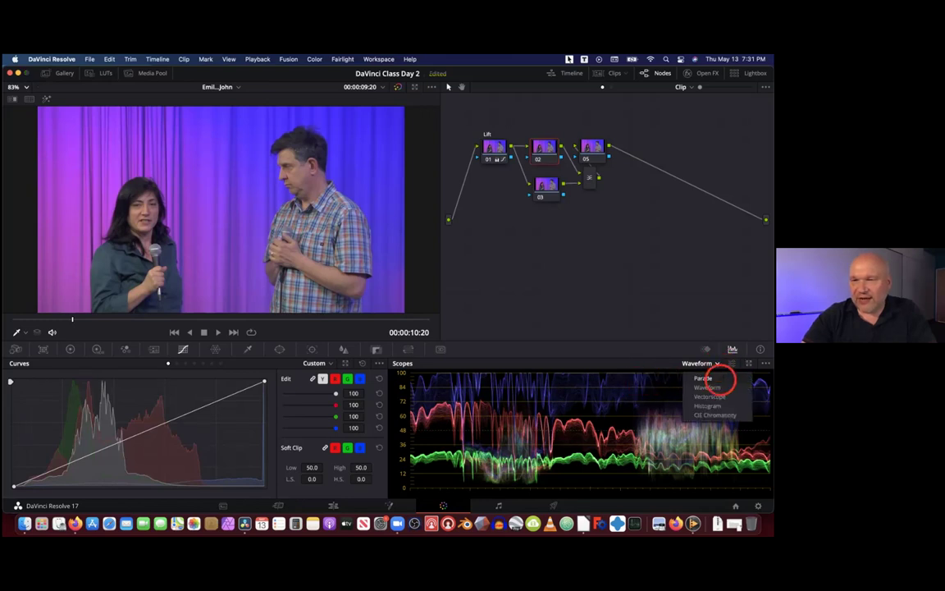
pyautogui.click(707, 378)
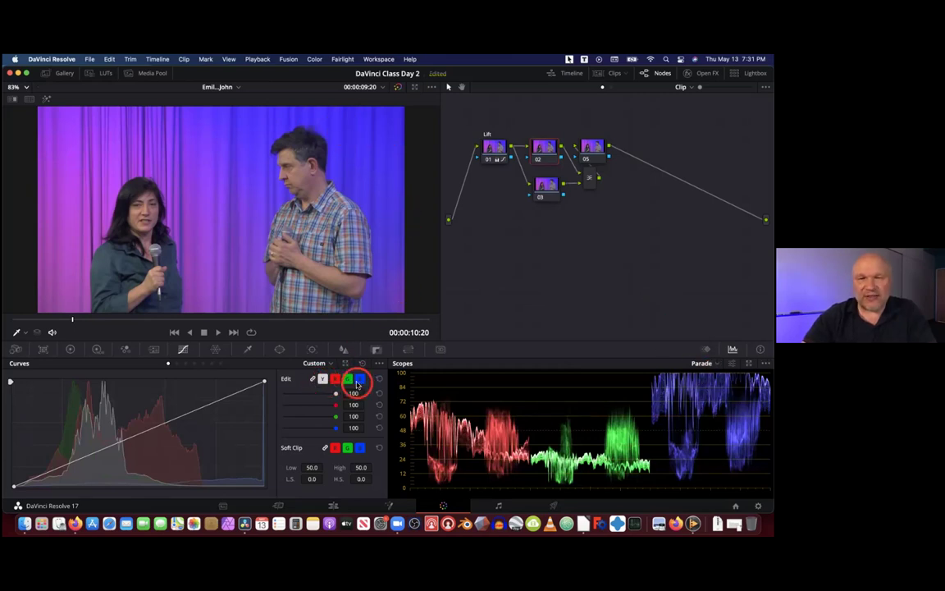
pyautogui.moveTo(263, 382); pyautogui.dragTo(279, 448)
pyautogui.moveTo(280, 365)
pyautogui.mouseDown()
pyautogui.moveTo(280, 354)
pyautogui.moveTo(274, 421)
pyautogui.moveTo(279, 376)
pyautogui.mouseUp()
pyautogui.click(562, 193)
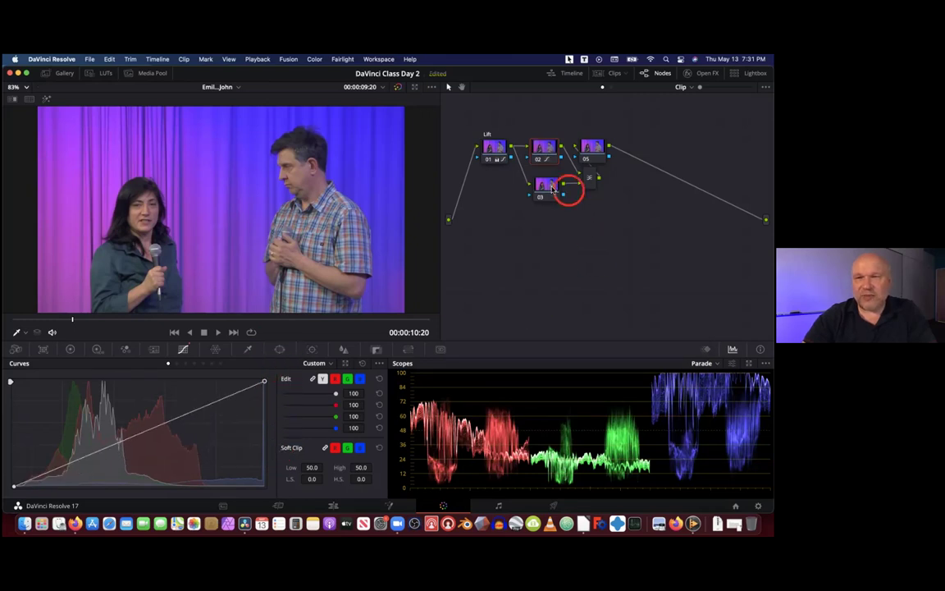
pyautogui.moveTo(552, 195)
pyautogui.mouseDown()
pyautogui.moveTo(544, 199)
pyautogui.moveTo(546, 160)
pyautogui.moveTo(546, 223)
pyautogui.moveTo(540, 198)
pyautogui.mouseUp()
pyautogui.click(266, 395)
pyautogui.moveTo(266, 395); pyautogui.dragTo(344, 193)
pyautogui.click(362, 380)
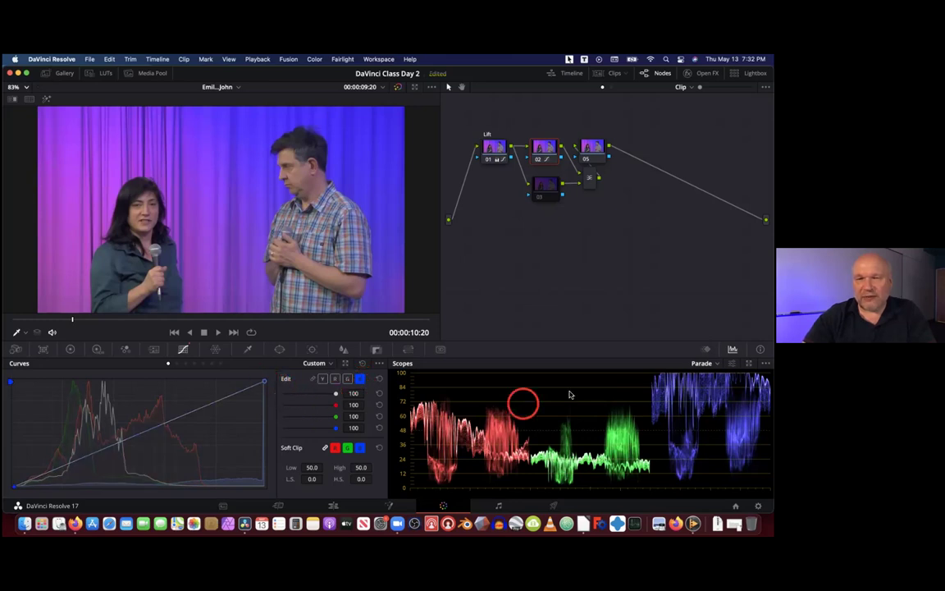
pyautogui.moveTo(264, 384); pyautogui.dragTo(286, 399)
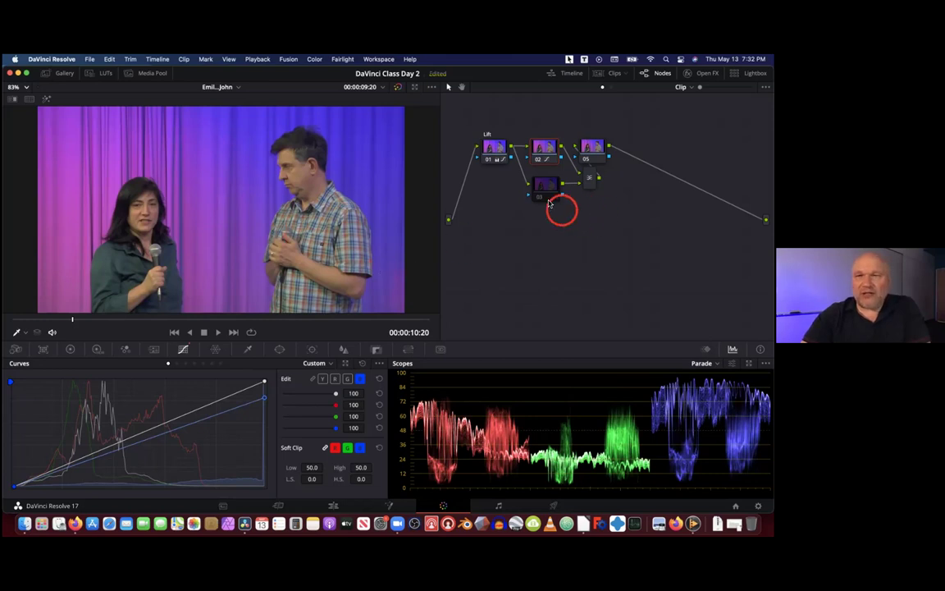
pyautogui.moveTo(542, 202); pyautogui.dragTo(552, 215)
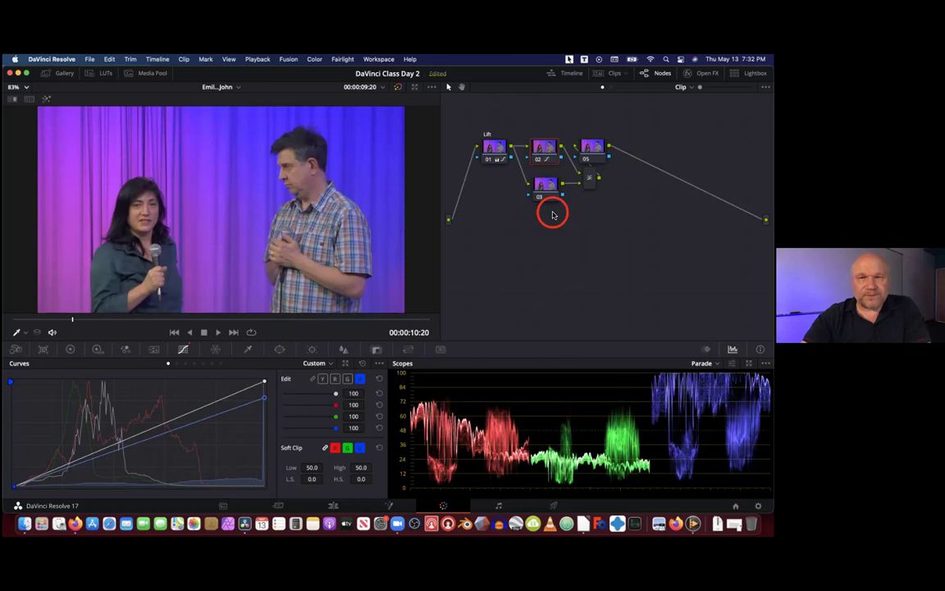
pyautogui.click(548, 187)
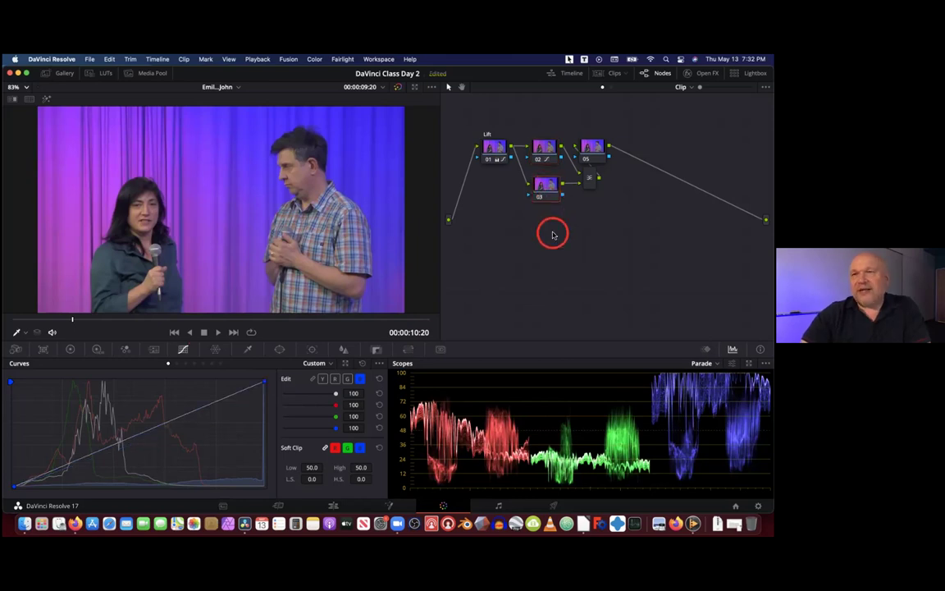
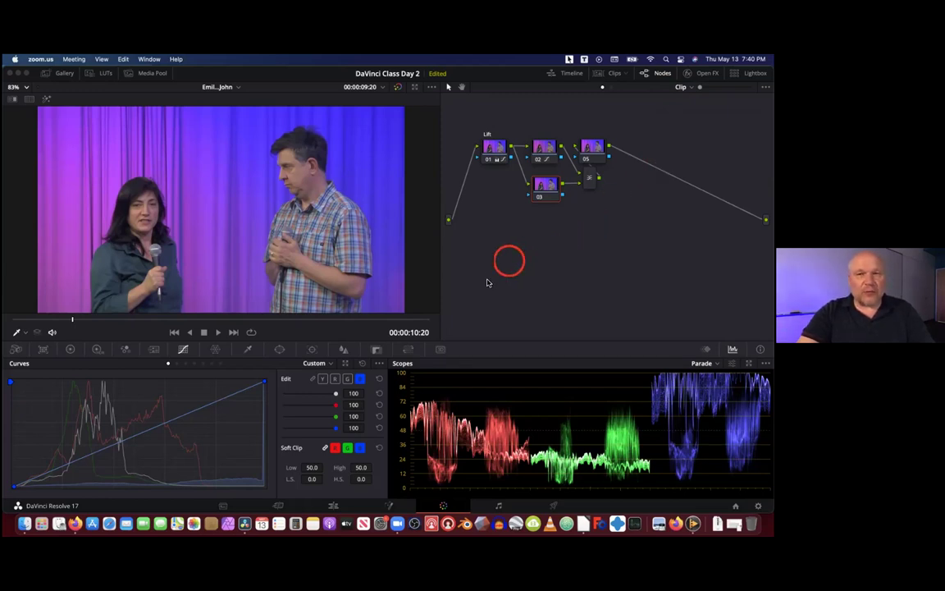
# Label node 01 'Primaries-Lift' using Node Label
pyautogui.click(494, 160)
pyautogui.click(509, 207)
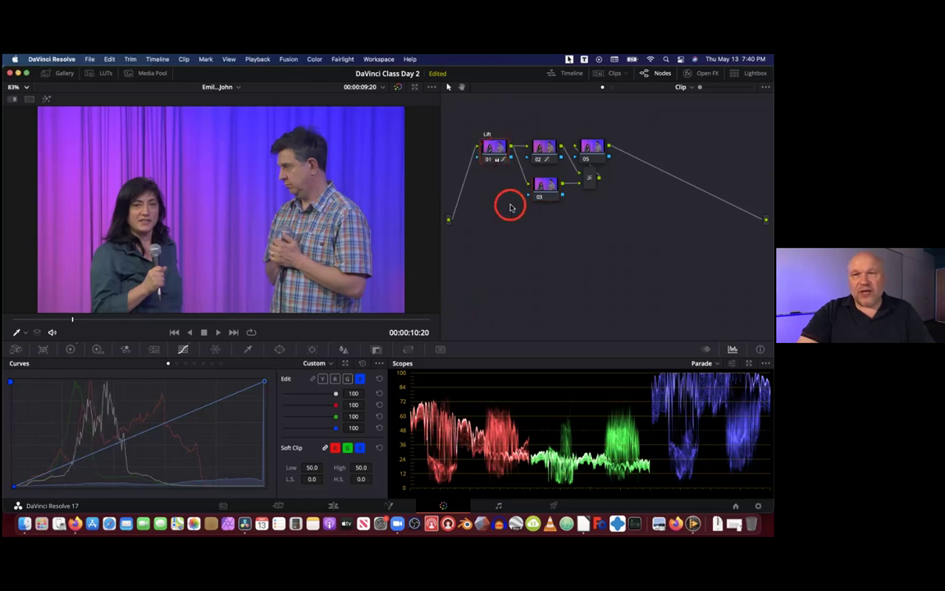
pyautogui.rightClick(501, 163)
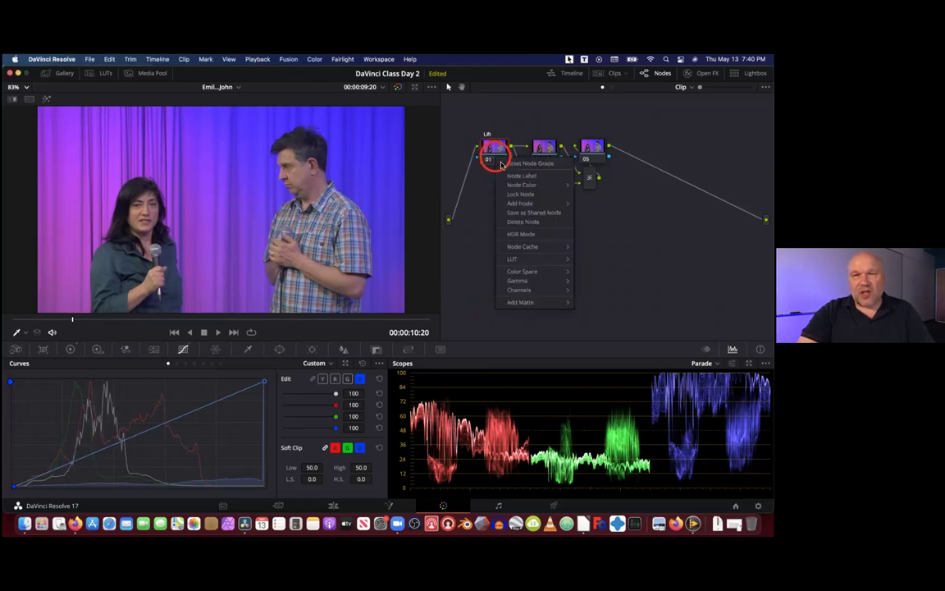
pyautogui.click(514, 176)
pyautogui.write('Lift')
pyautogui.press('Return')
pyautogui.write('Primary-')
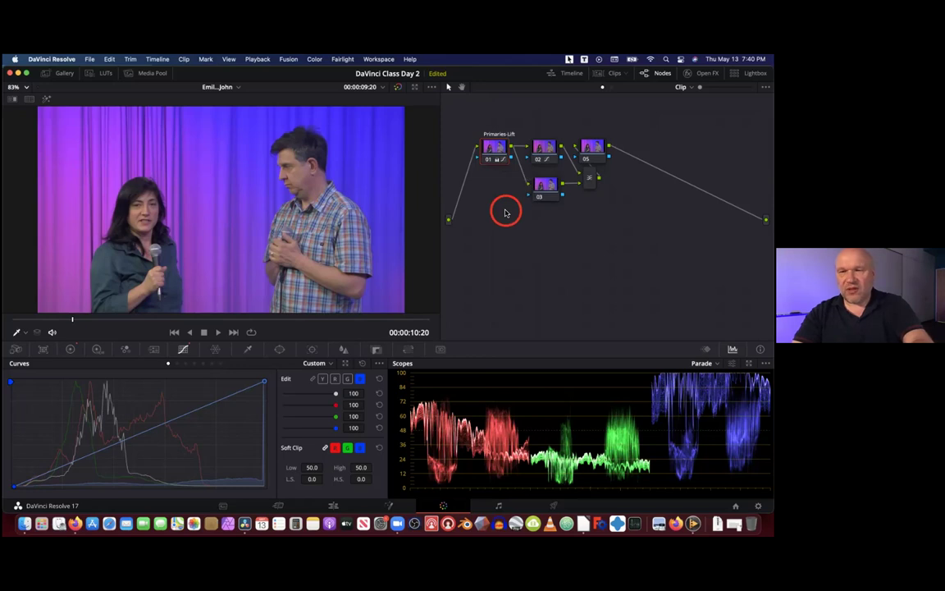
pyautogui.click(543, 153)
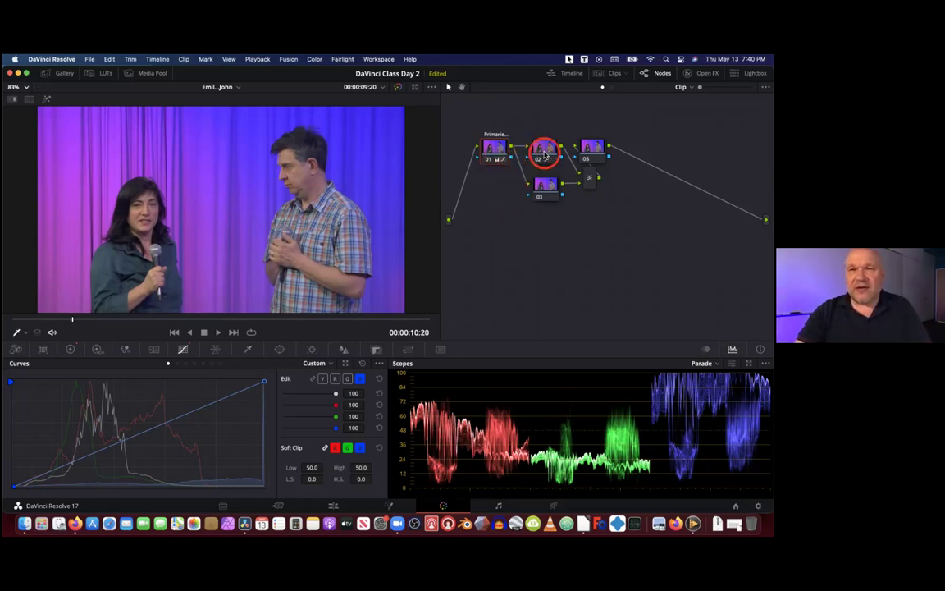
# Label node 02 'Sec Blue'
pyautogui.rightClick(551, 152)
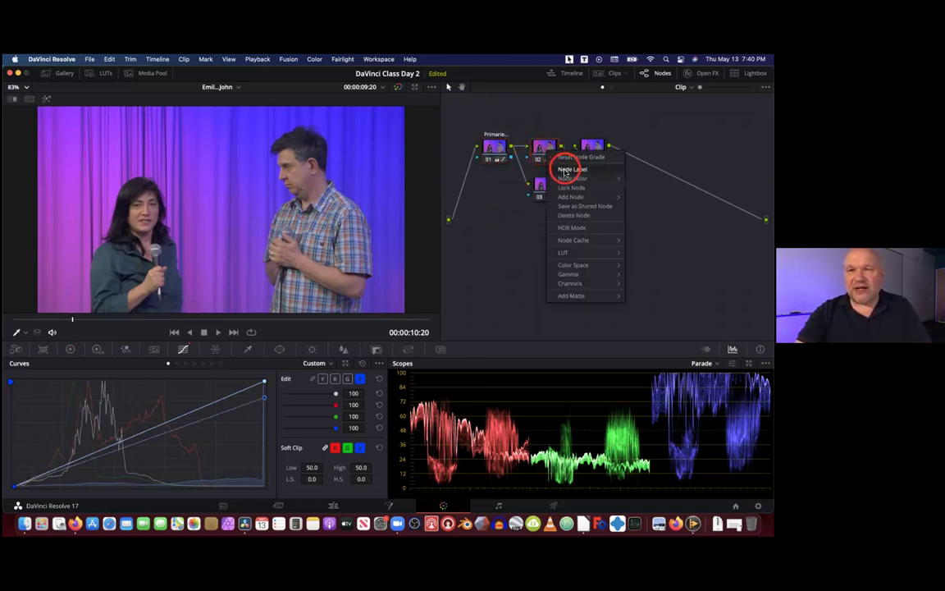
pyautogui.click(576, 171)
pyautogui.write('Sec Bl')
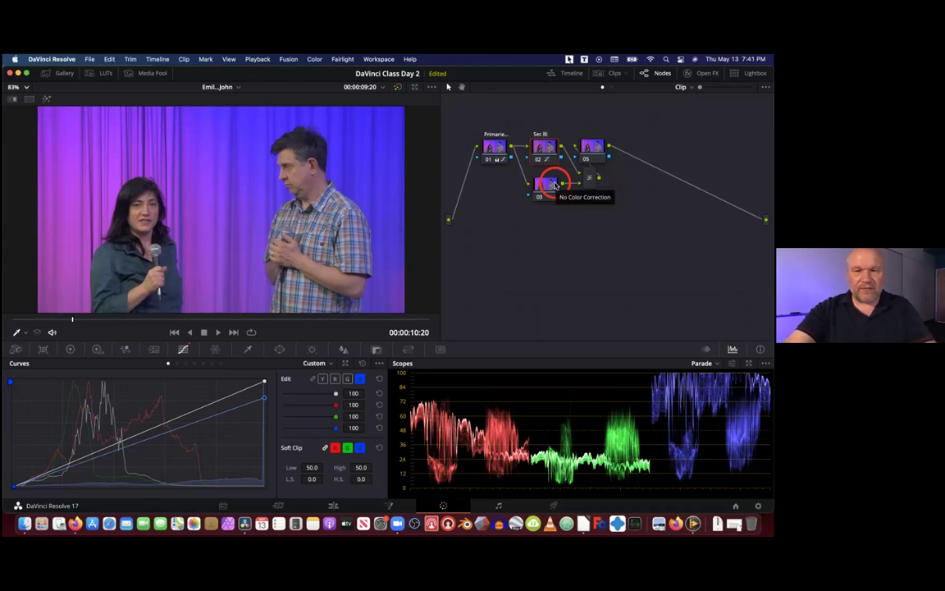
pyautogui.write('ue')
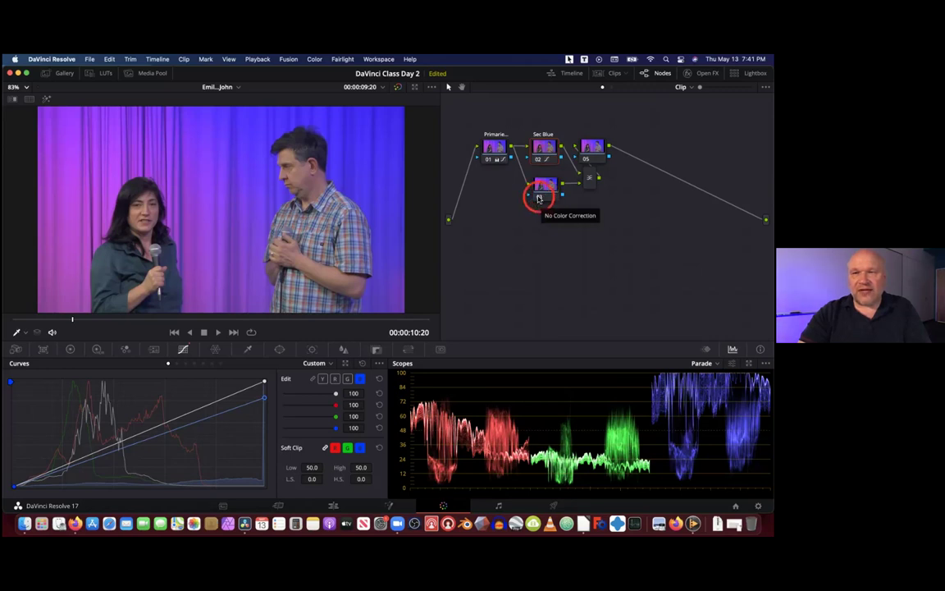
# Toggle node 03 off and on to compare, then move node 05 right and realign the mixer links
pyautogui.click(538, 198)
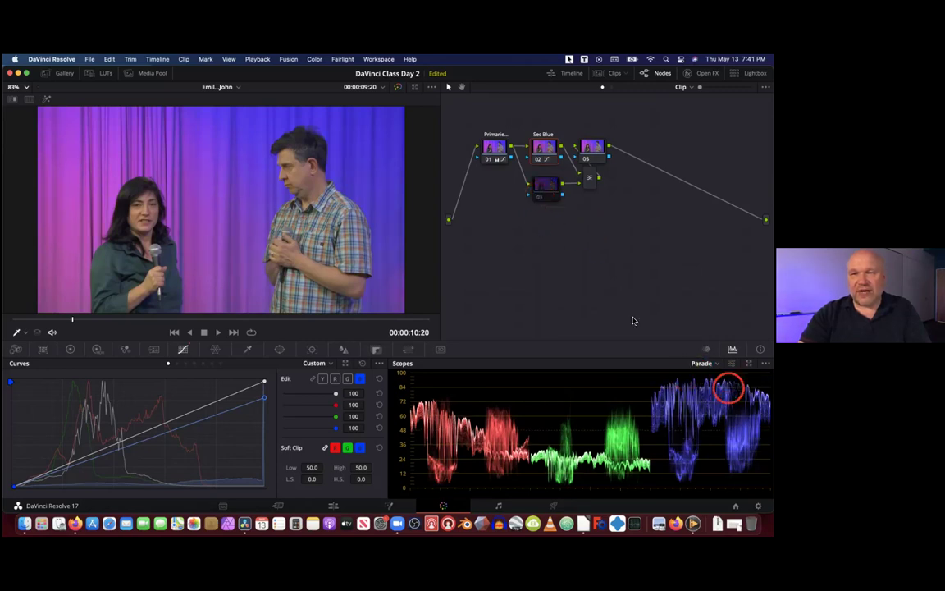
pyautogui.click(539, 199)
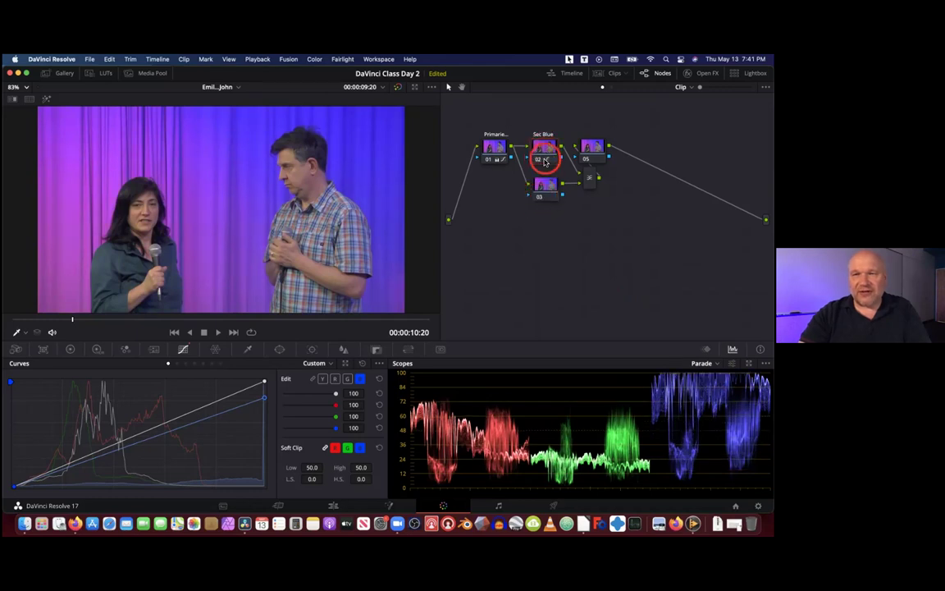
pyautogui.moveTo(546, 183)
pyautogui.mouseDown()
pyautogui.moveTo(543, 107)
pyautogui.moveTo(545, 183)
pyautogui.mouseUp()
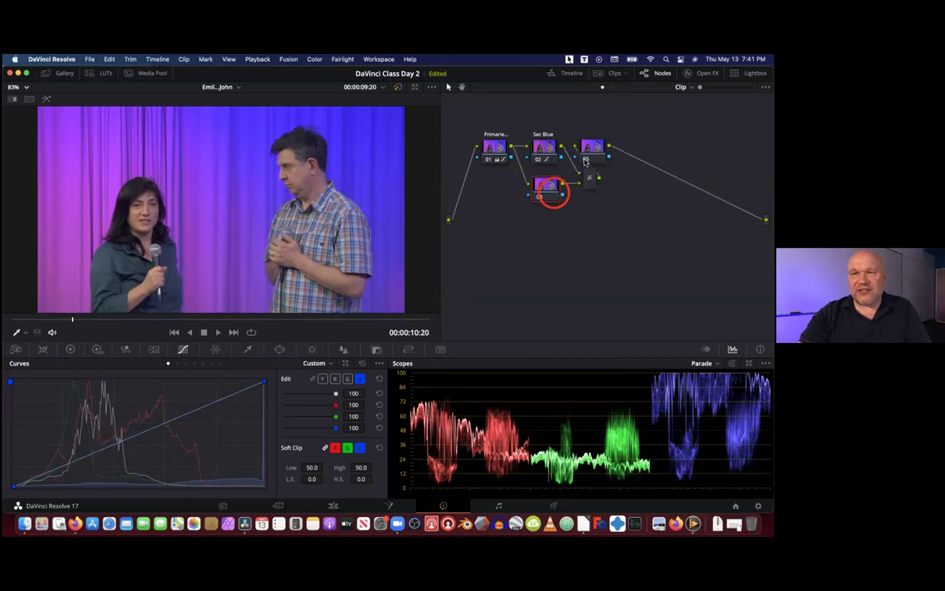
pyautogui.moveTo(587, 154); pyautogui.dragTo(630, 167)
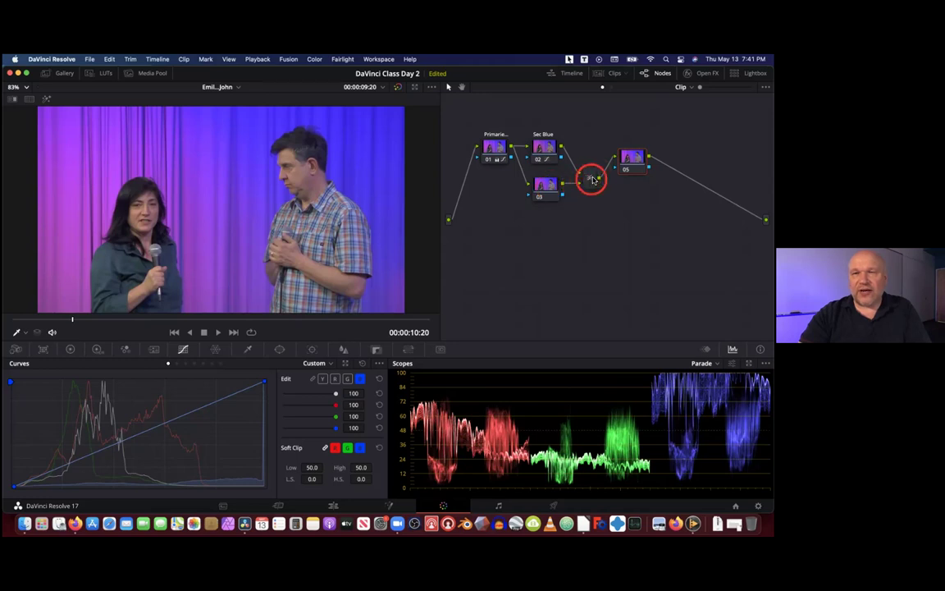
pyautogui.moveTo(592, 179)
pyautogui.mouseDown()
pyautogui.moveTo(576, 193)
pyautogui.moveTo(591, 178)
pyautogui.mouseUp()
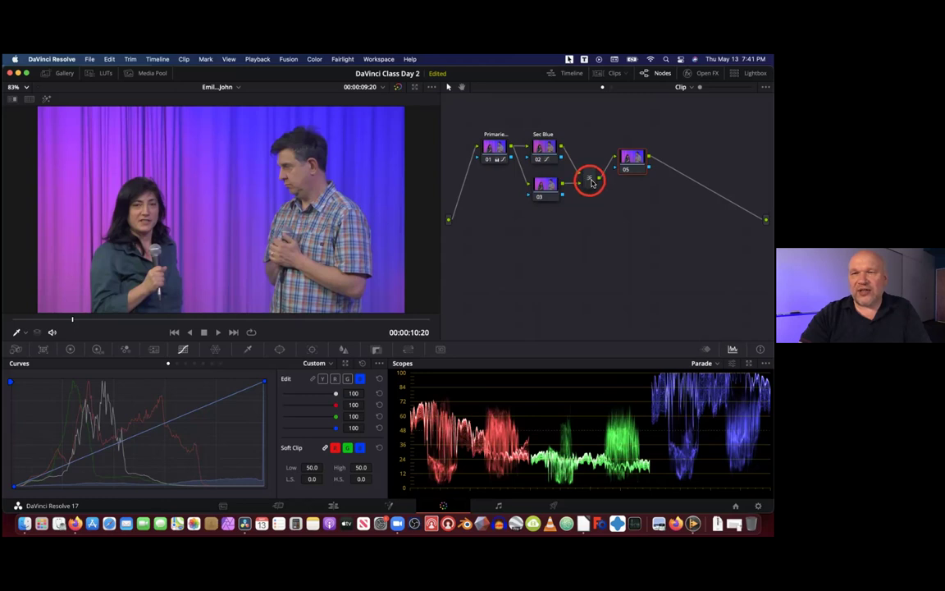
pyautogui.moveTo(648, 165); pyautogui.dragTo(664, 164)
pyautogui.moveTo(593, 179); pyautogui.dragTo(594, 173)
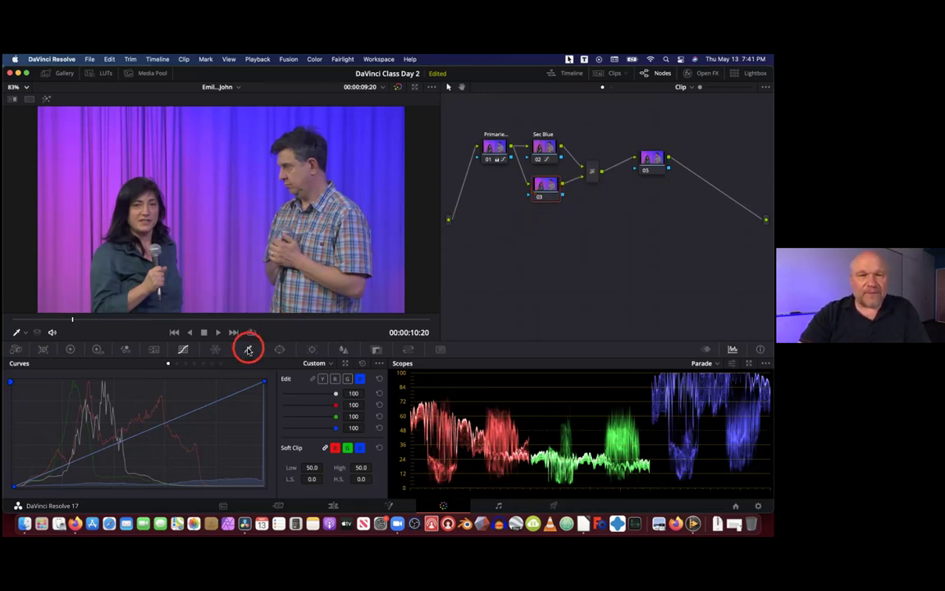
# Sample the woman's face on node 03 for a qualifier at hue 30.2, width 11.0, luminance 54.8–71.5
pyautogui.click(248, 348)
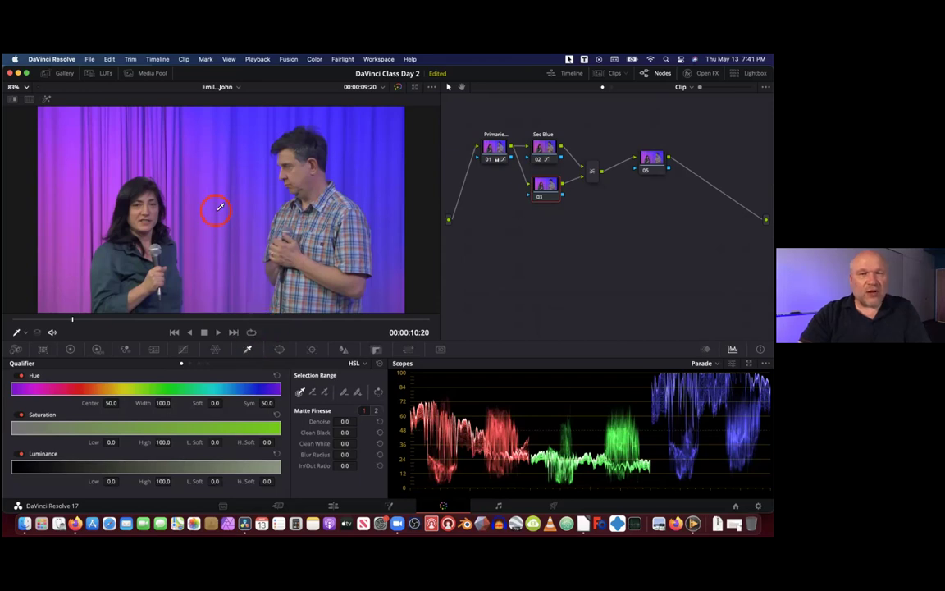
pyautogui.scroll(1, 221, 207)
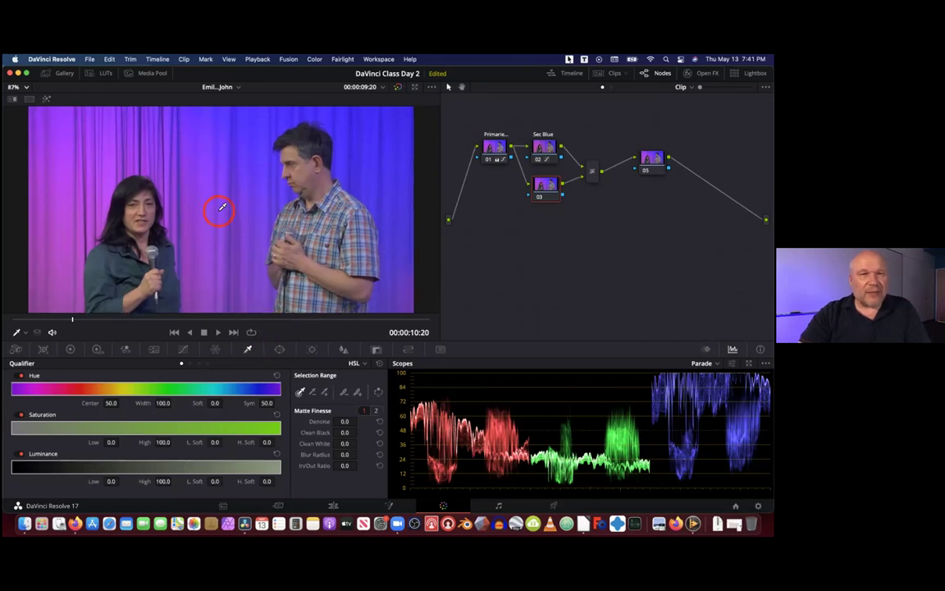
pyautogui.moveTo(71, 322); pyautogui.dragTo(69, 323)
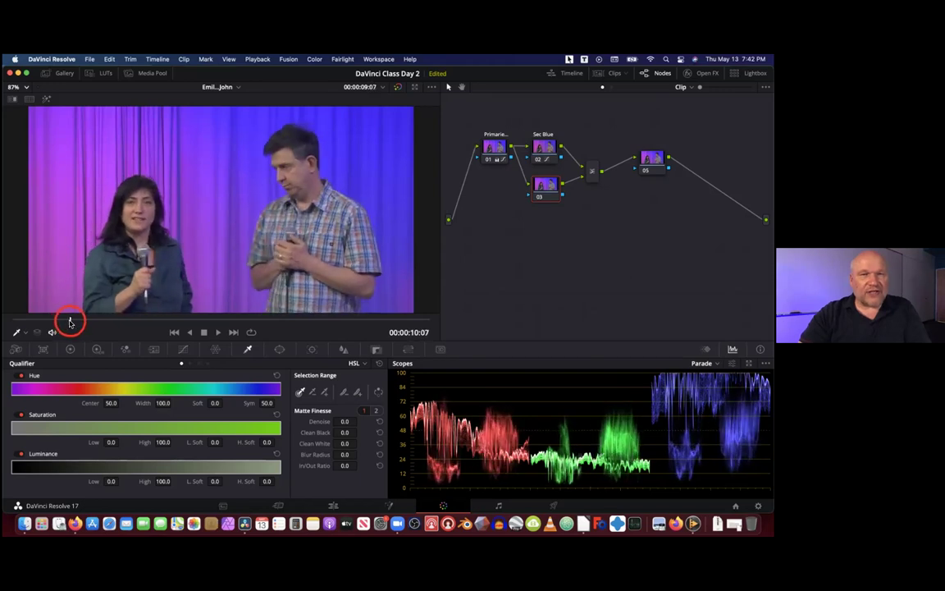
pyautogui.moveTo(131, 210); pyautogui.dragTo(148, 220)
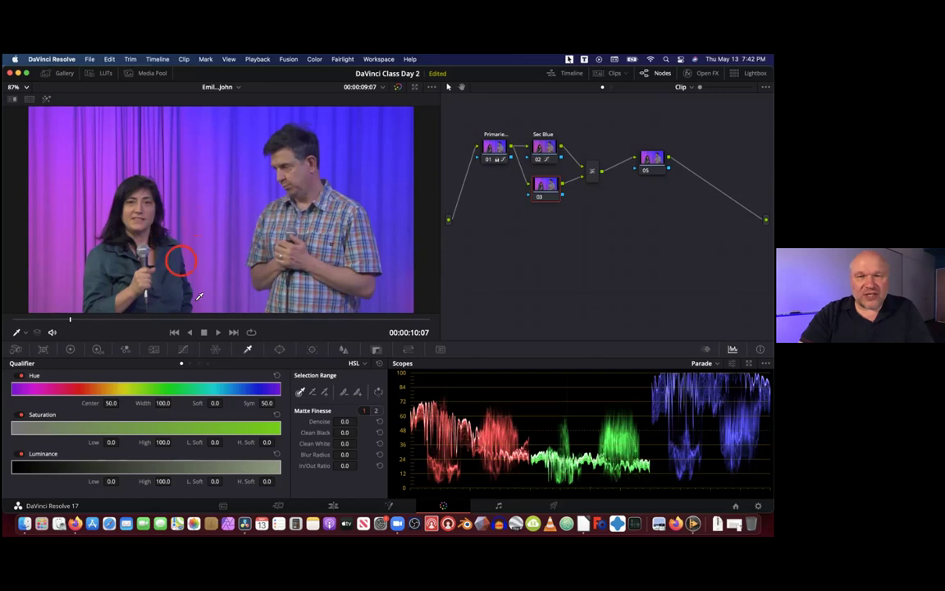
pyautogui.click(248, 348)
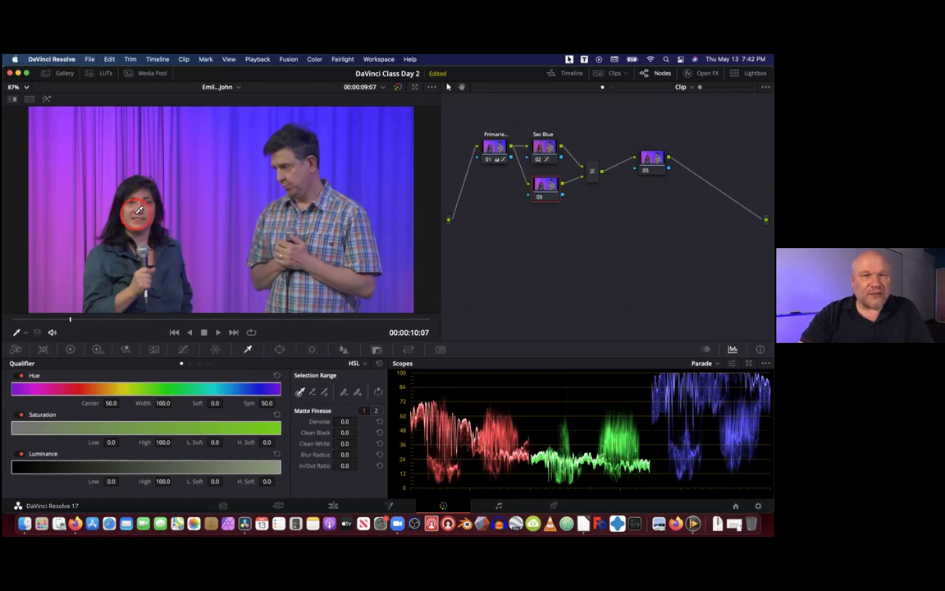
pyautogui.scroll(5, 141, 211)
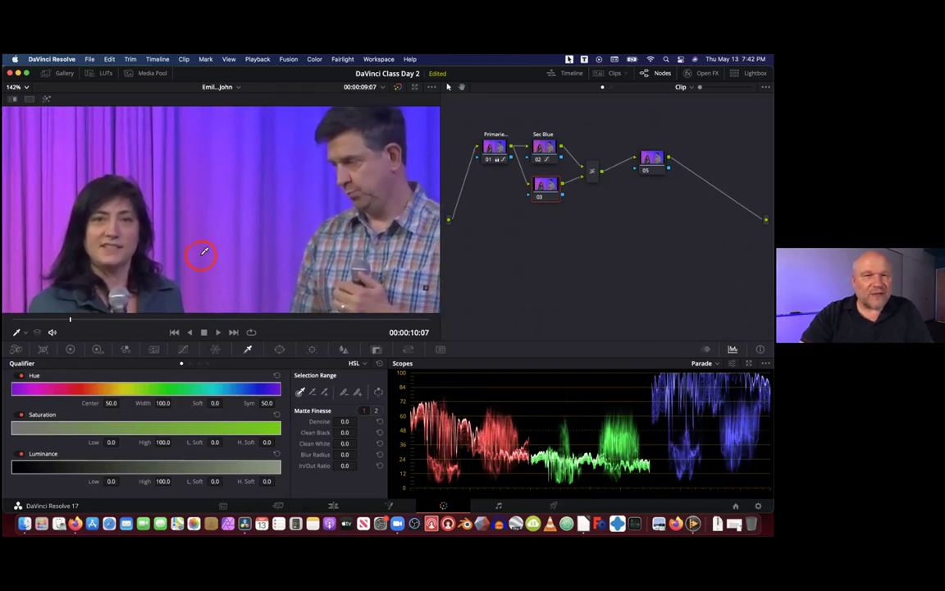
pyautogui.click(95, 228)
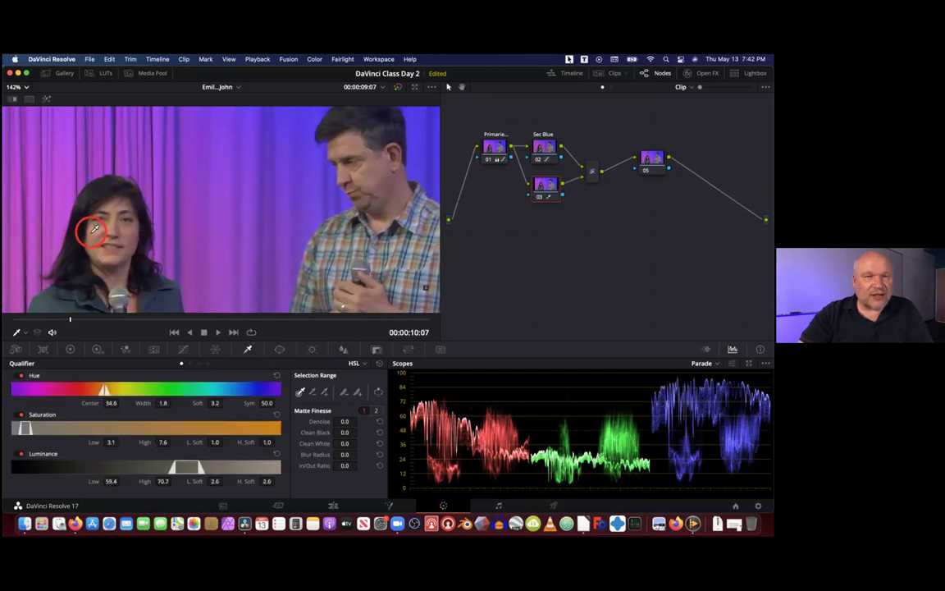
pyautogui.moveTo(117, 223); pyautogui.dragTo(127, 223)
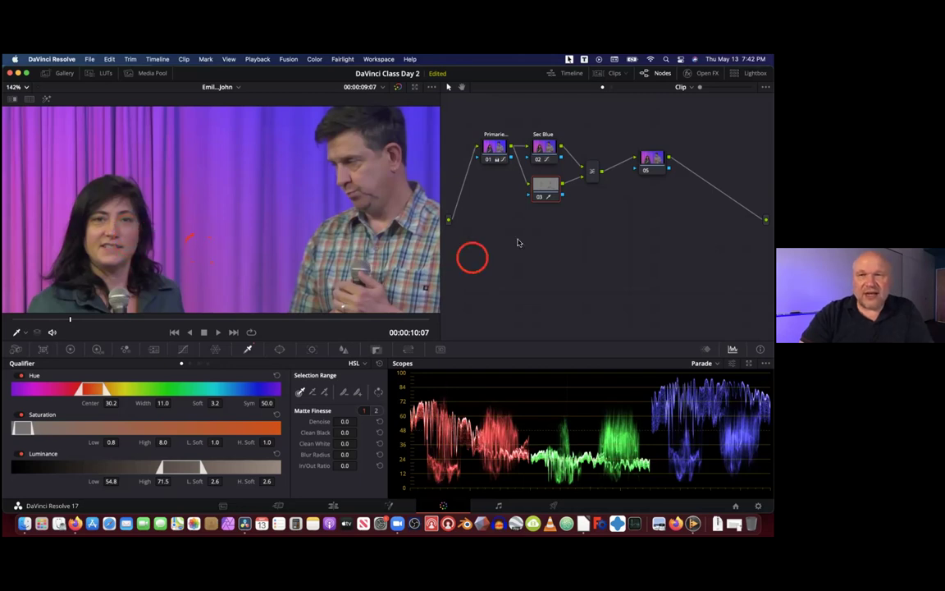
pyautogui.click(556, 191)
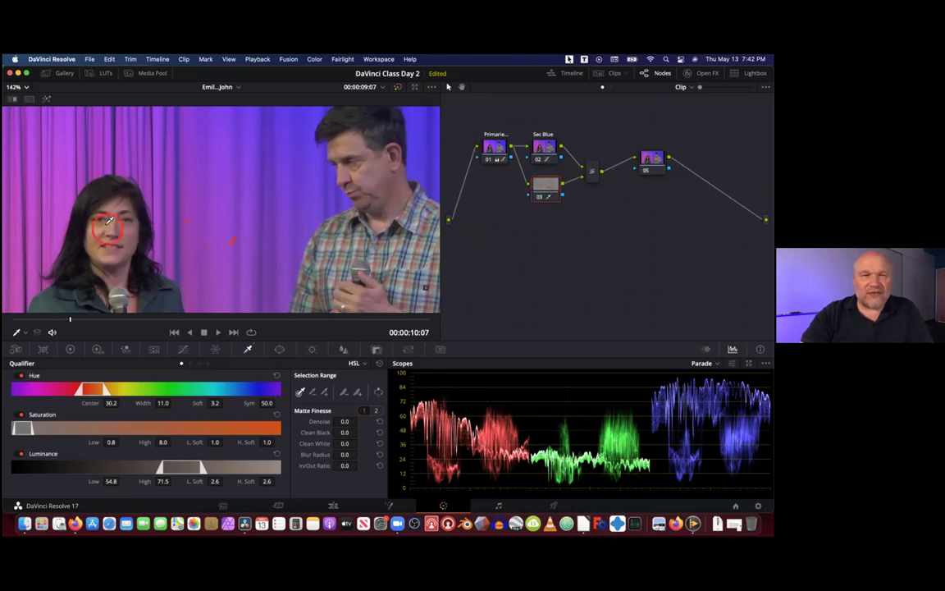
pyautogui.scroll(-2, 135, 221)
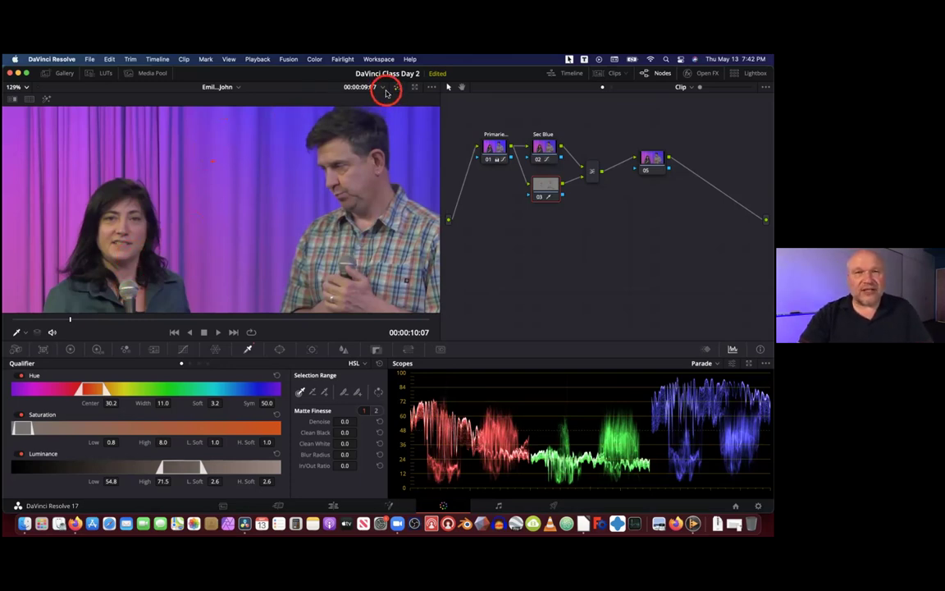
# Toggle the Highlight preview repeatedly to view the skin key against grey, including with Shift+H
pyautogui.click(47, 100)
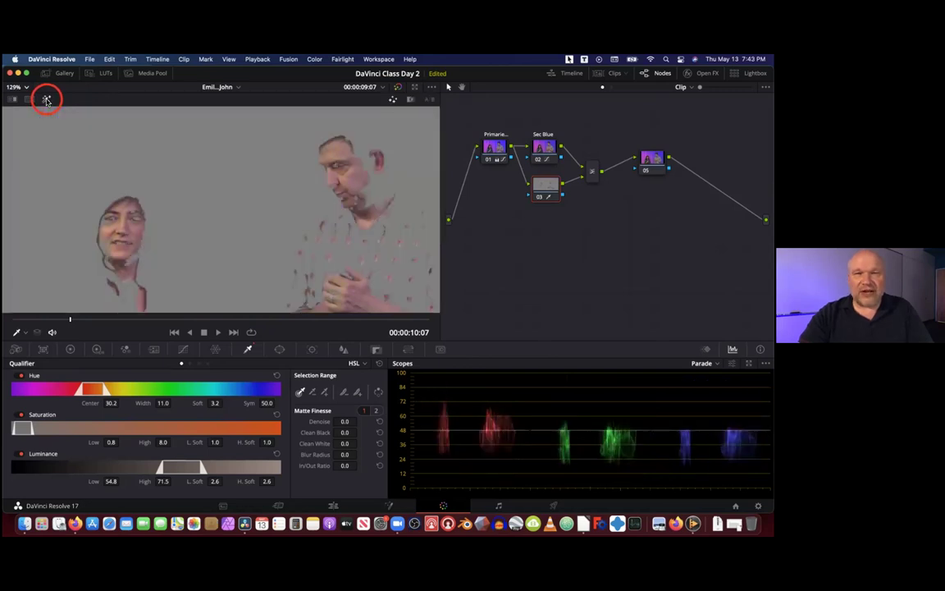
pyautogui.click(46, 100)
pyautogui.click(47, 100)
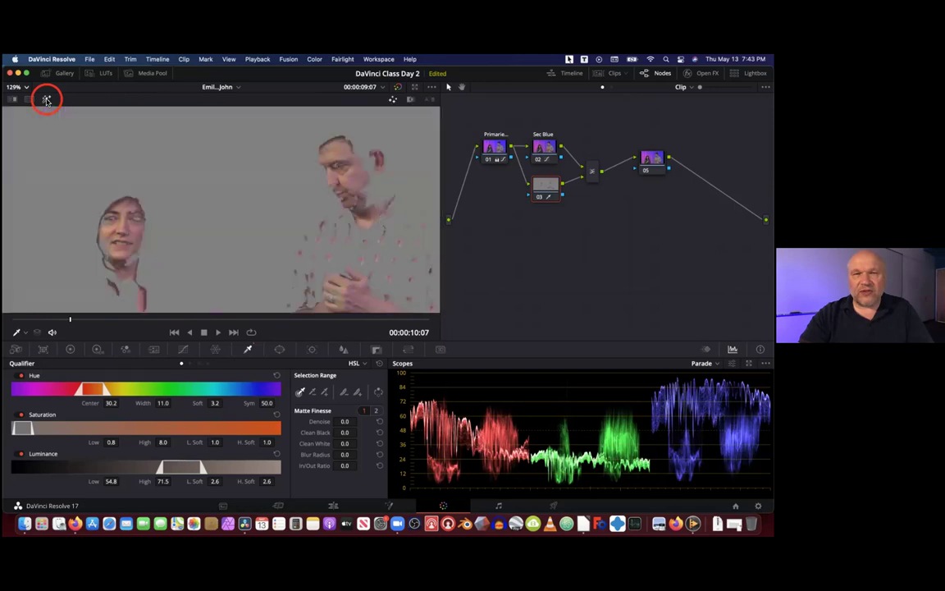
pyautogui.click(47, 100)
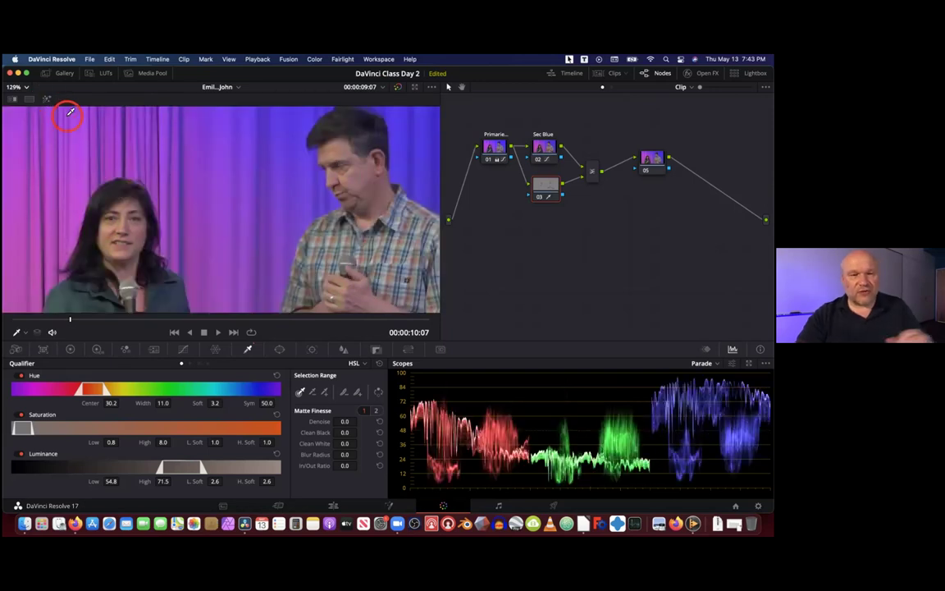
pyautogui.hotkey('shift', 'h')
pyautogui.hotkey('shift', 'h')
pyautogui.hotkey('shift', 'h')
pyautogui.hotkey('shift', 'h')
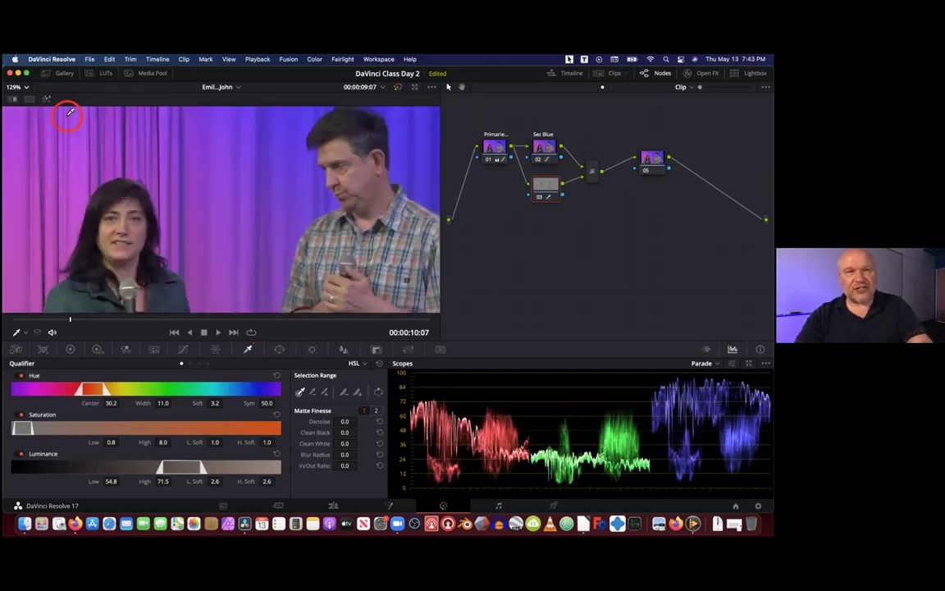
pyautogui.hotkey('shift', 'h')
pyautogui.hotkey('shift', 'h')
pyautogui.hotkey('shift', 'h')
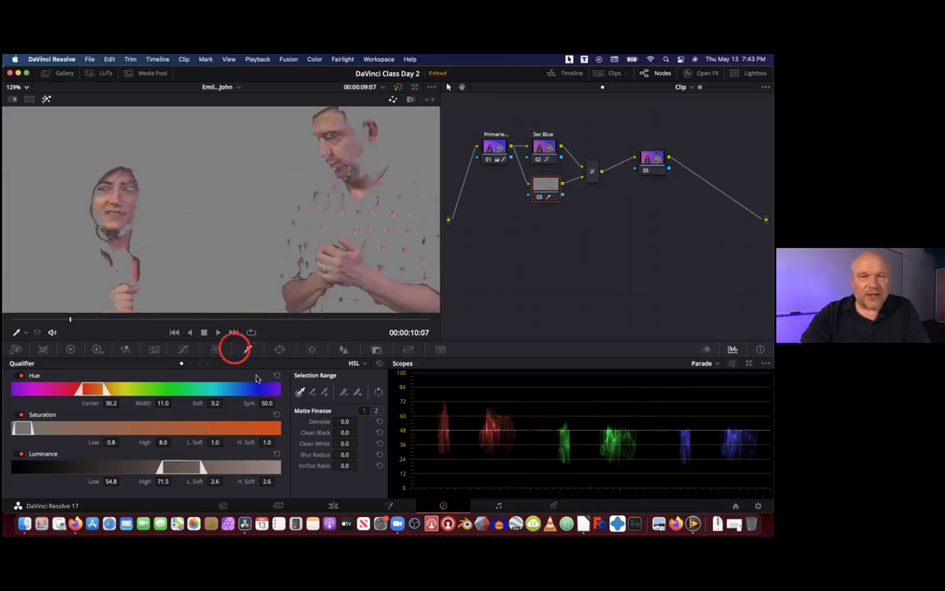
# Add the man's skin tones to node 03's qualifier with the add-colour picker
pyautogui.click(324, 393)
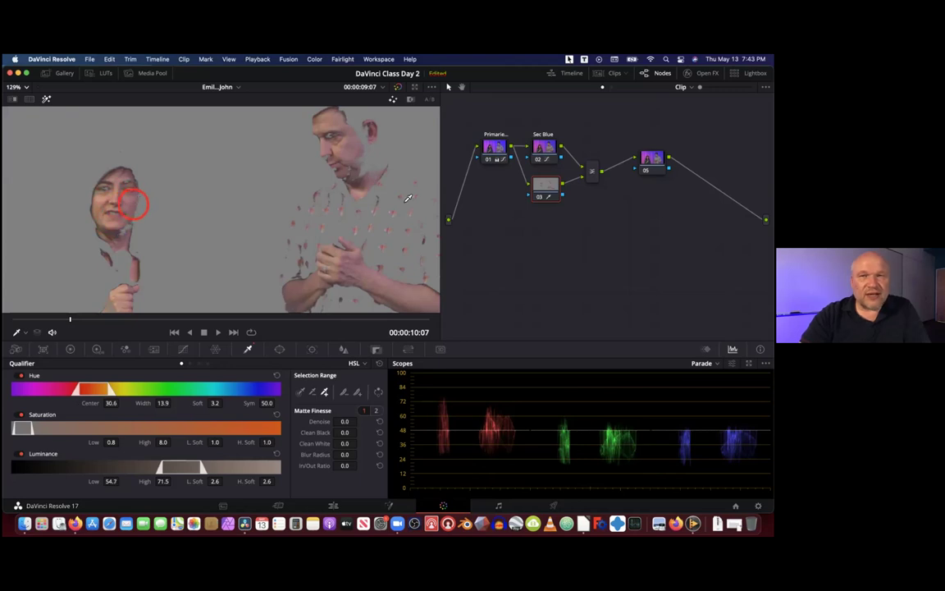
pyautogui.moveTo(362, 157); pyautogui.dragTo(369, 158)
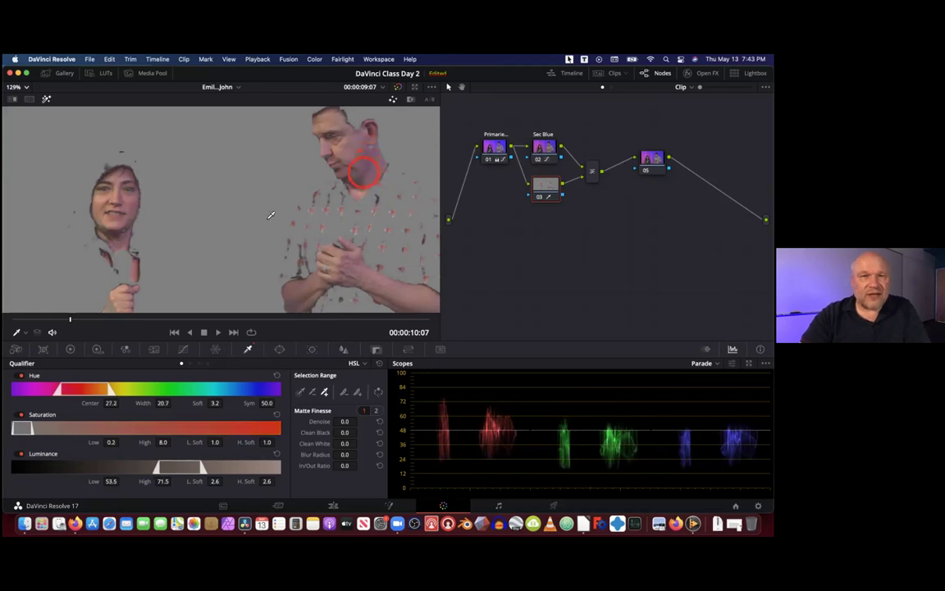
pyautogui.scroll(-3, 217, 208)
pyautogui.scroll(-1, 219, 205)
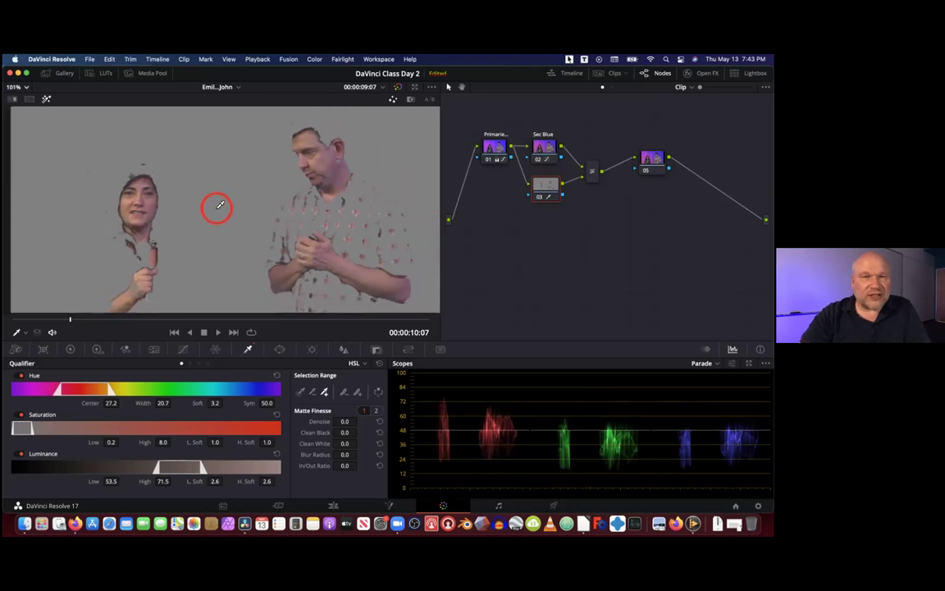
pyautogui.scroll(-1, 219, 204)
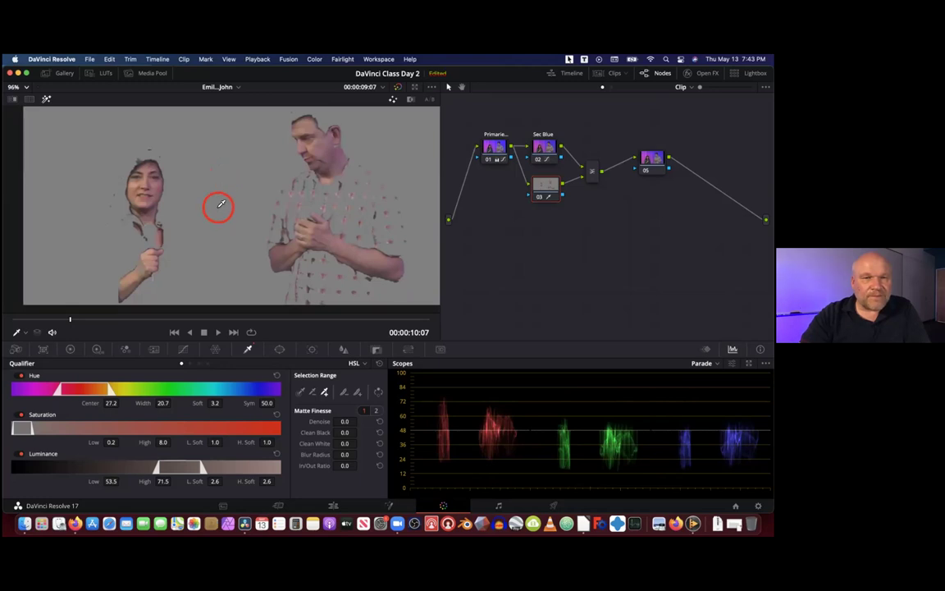
pyautogui.scroll(3, 220, 203)
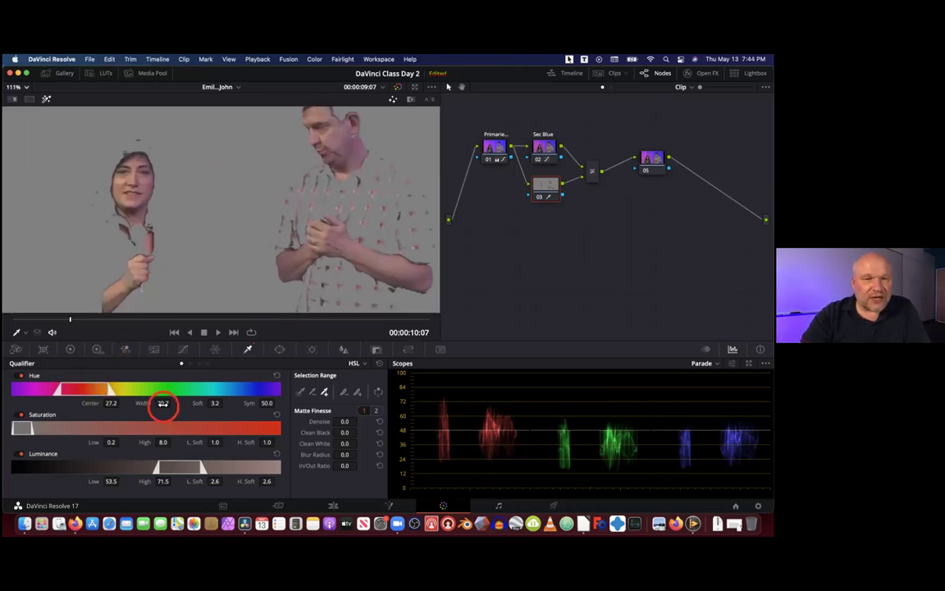
# Refine the key to hue centre 29.4, width 20.2, saturation 0.9–8.7, luminance 52.5–70.5
pyautogui.moveTo(167, 405)
pyautogui.mouseDown()
pyautogui.moveTo(140, 403)
pyautogui.moveTo(162, 402)
pyautogui.mouseUp()
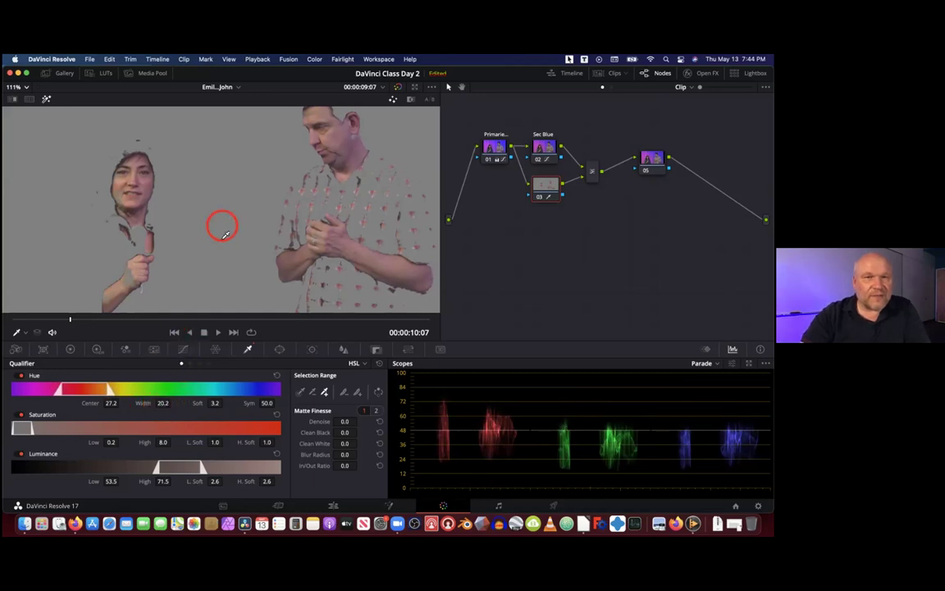
pyautogui.scroll(3, 213, 254)
pyautogui.click(86, 386)
pyautogui.moveTo(90, 390)
pyautogui.mouseDown()
pyautogui.moveTo(76, 385)
pyautogui.moveTo(91, 387)
pyautogui.mouseUp()
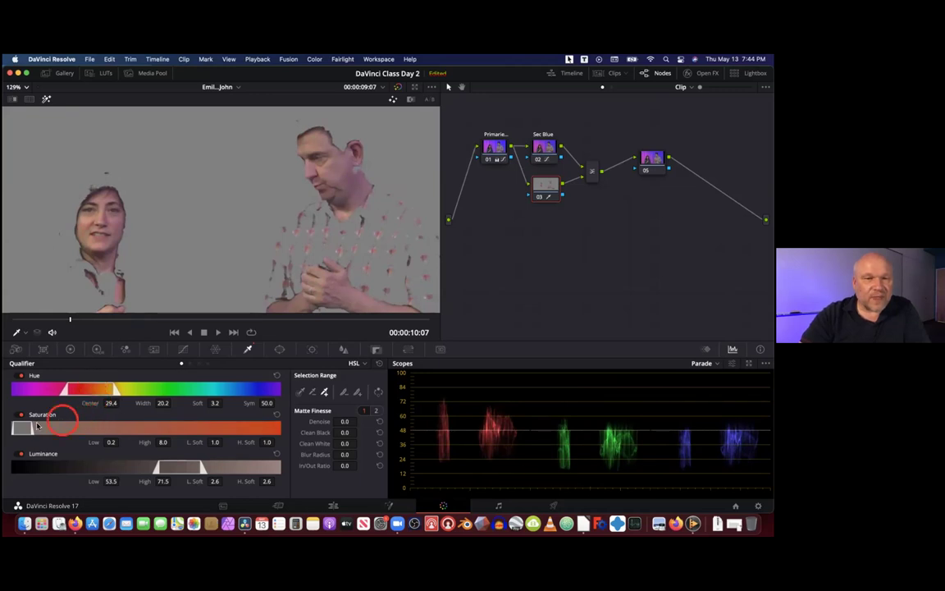
pyautogui.moveTo(28, 425); pyautogui.dragTo(30, 426)
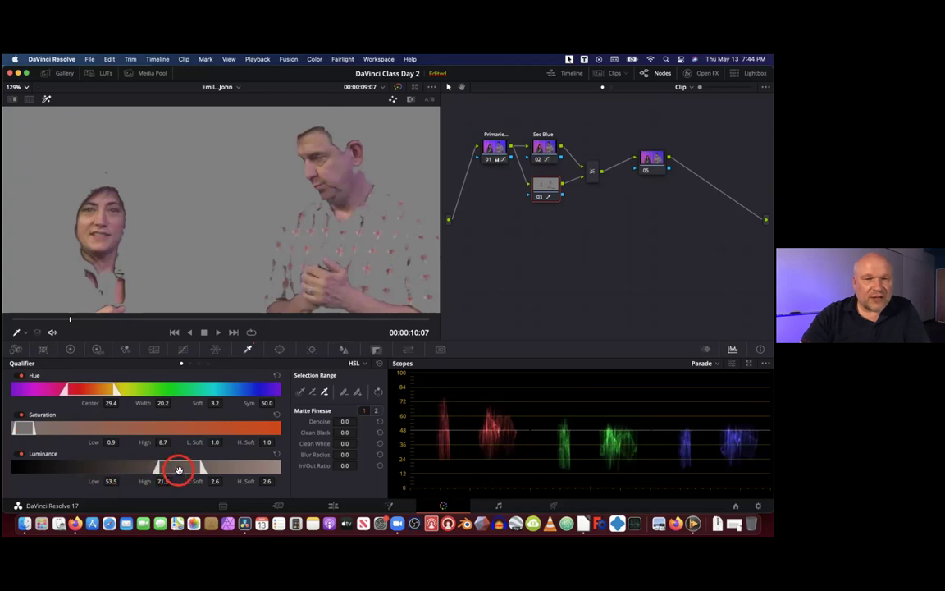
pyautogui.moveTo(182, 470); pyautogui.dragTo(179, 468)
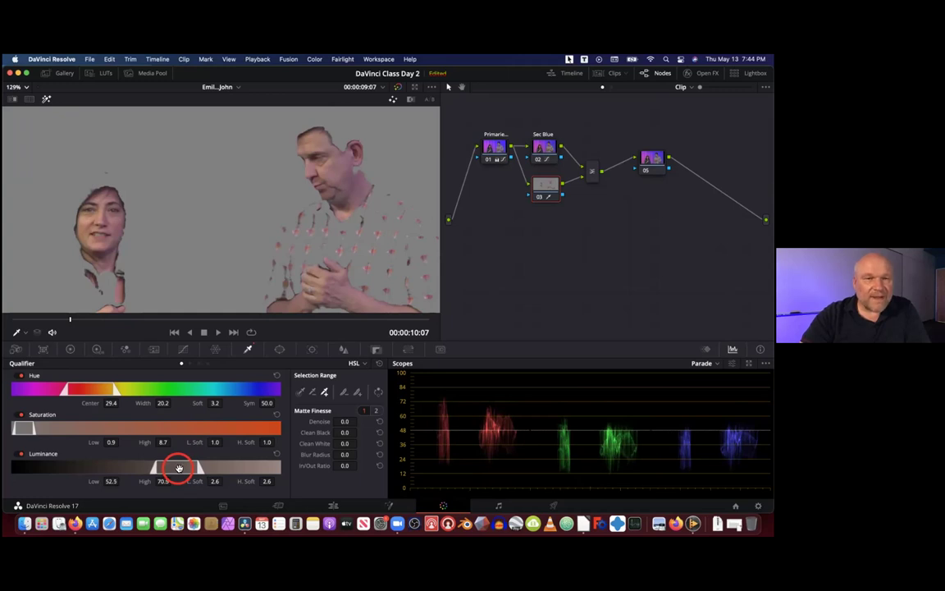
pyautogui.scroll(-2, 287, 236)
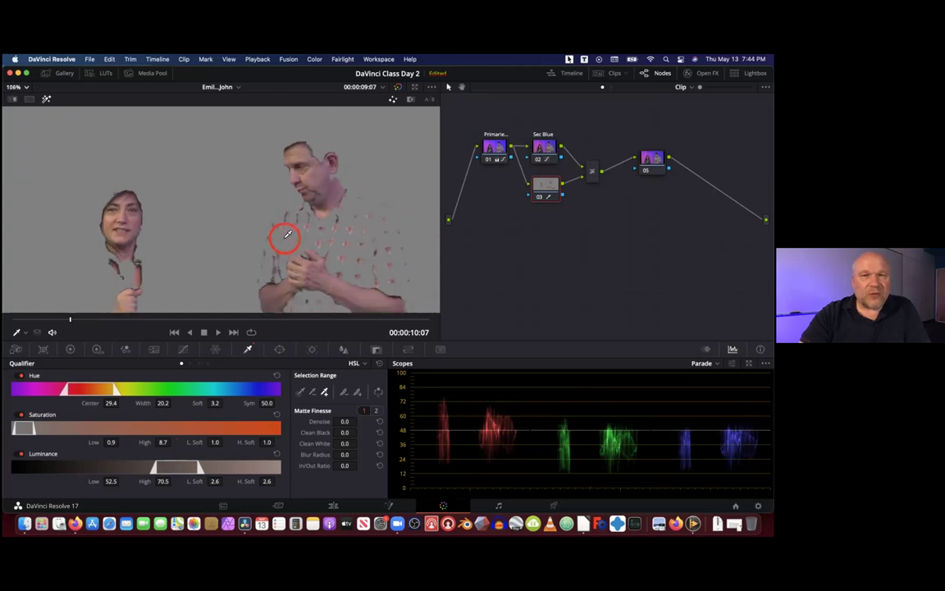
pyautogui.scroll(-1, 286, 235)
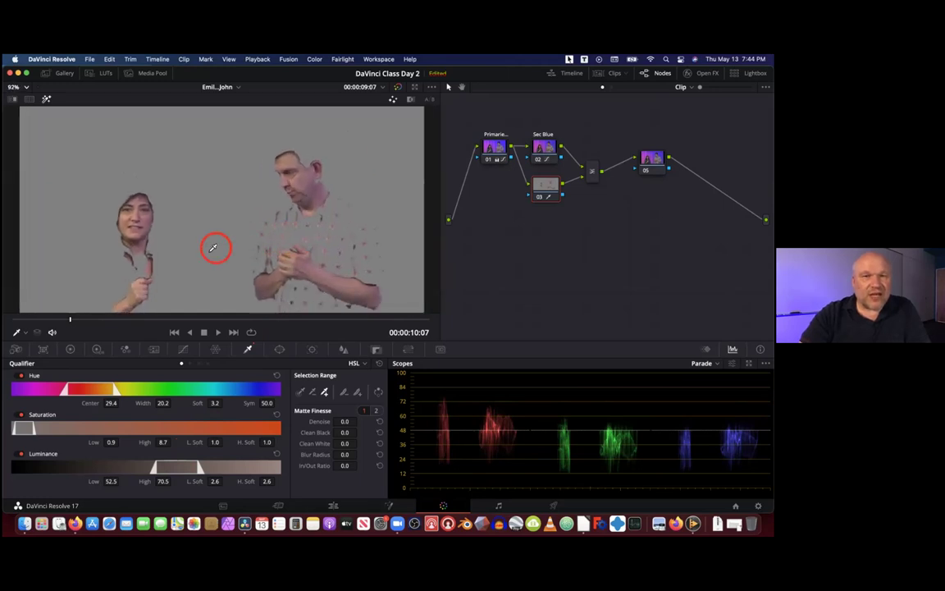
pyautogui.moveTo(69, 320)
pyautogui.mouseDown()
pyautogui.moveTo(97, 318)
pyautogui.moveTo(70, 316)
pyautogui.mouseUp()
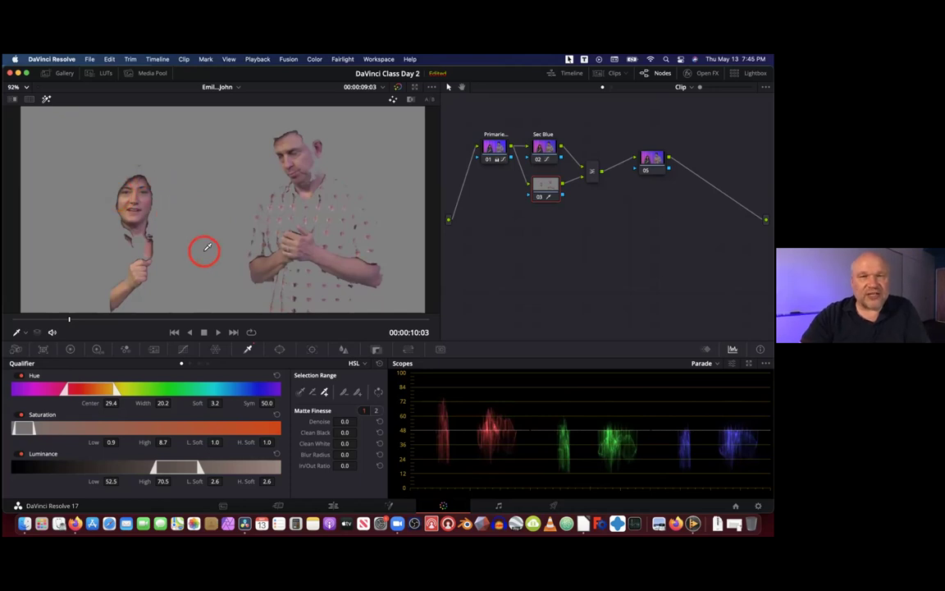
pyautogui.scroll(1, 207, 247)
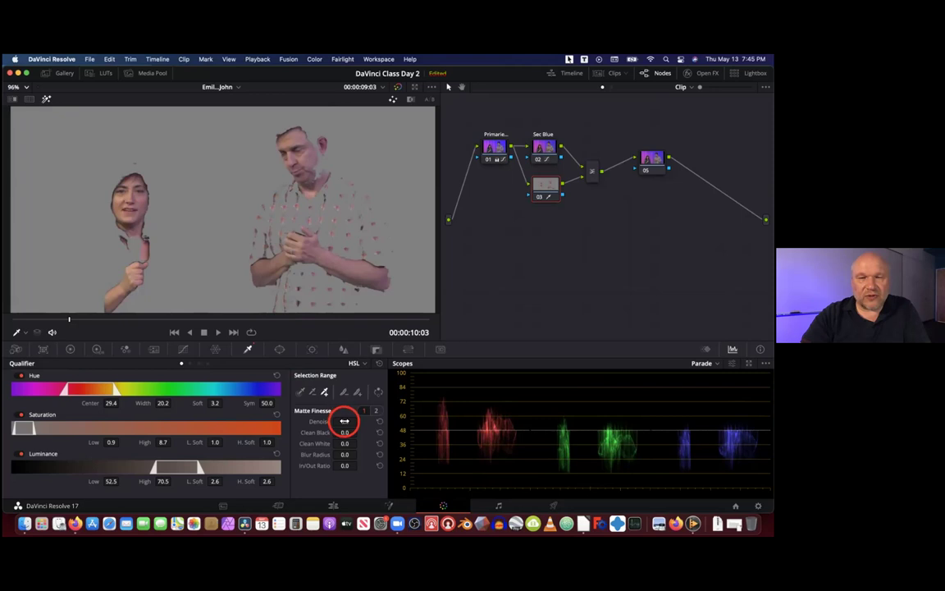
# Set Matte Finesse denoise to 11.8 and blur radius to 8.5, then fit the viewer
pyautogui.moveTo(358, 421); pyautogui.dragTo(359, 420)
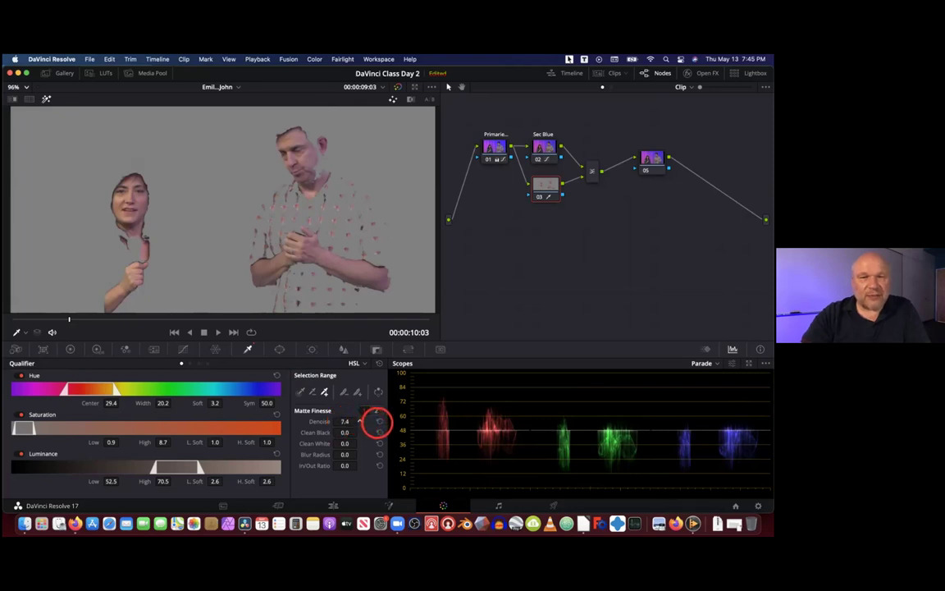
pyautogui.moveTo(380, 422); pyautogui.dragTo(326, 232)
pyautogui.scroll(5, 189, 223)
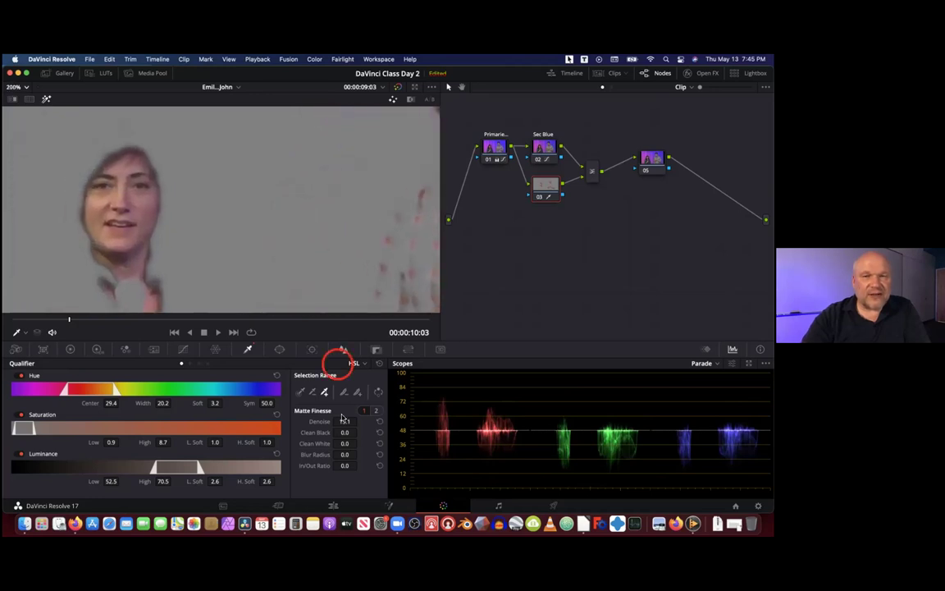
pyautogui.moveTo(348, 421)
pyautogui.mouseDown()
pyautogui.moveTo(312, 417)
pyautogui.moveTo(348, 421)
pyautogui.mouseUp()
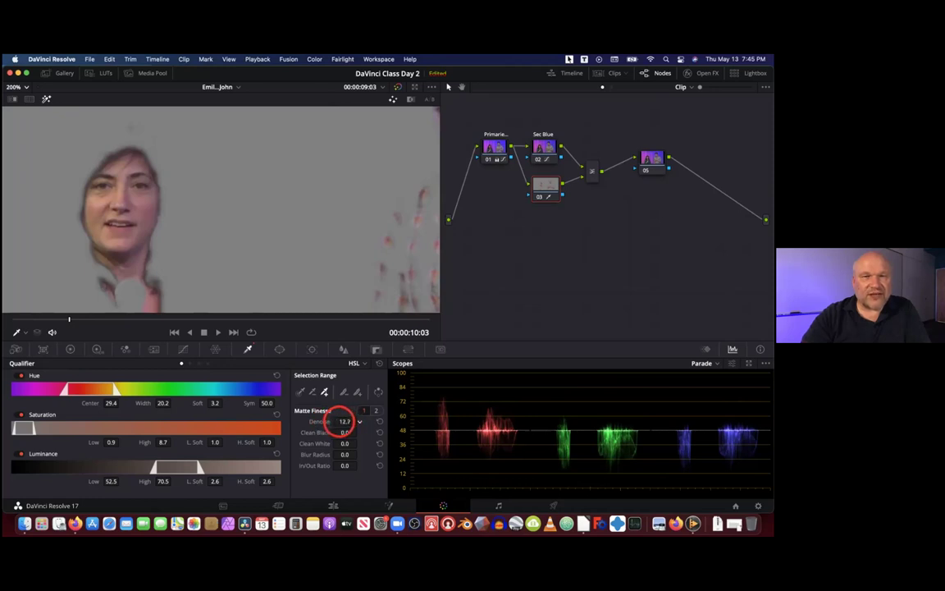
pyautogui.moveTo(336, 422); pyautogui.dragTo(301, 416)
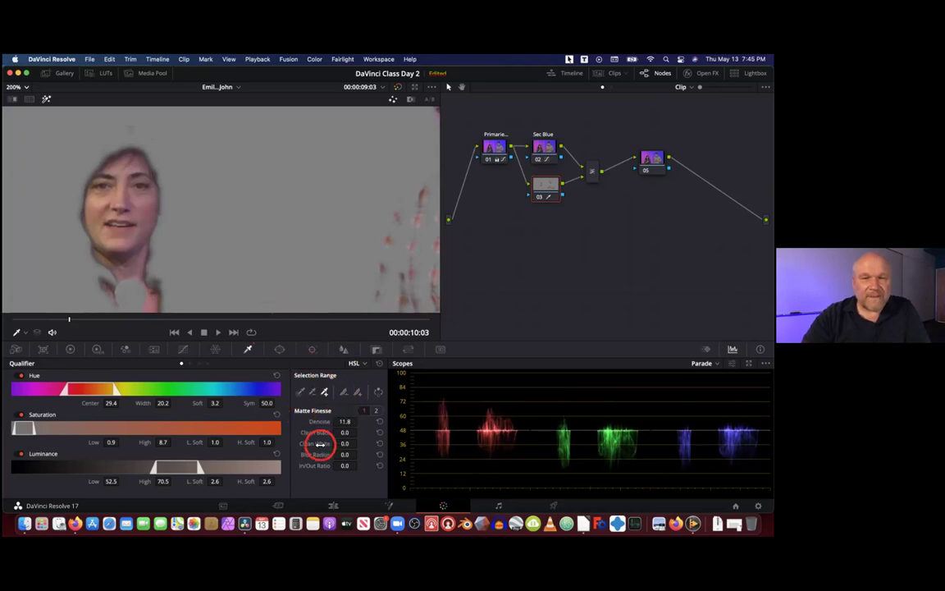
pyautogui.moveTo(344, 456); pyautogui.dragTo(377, 457)
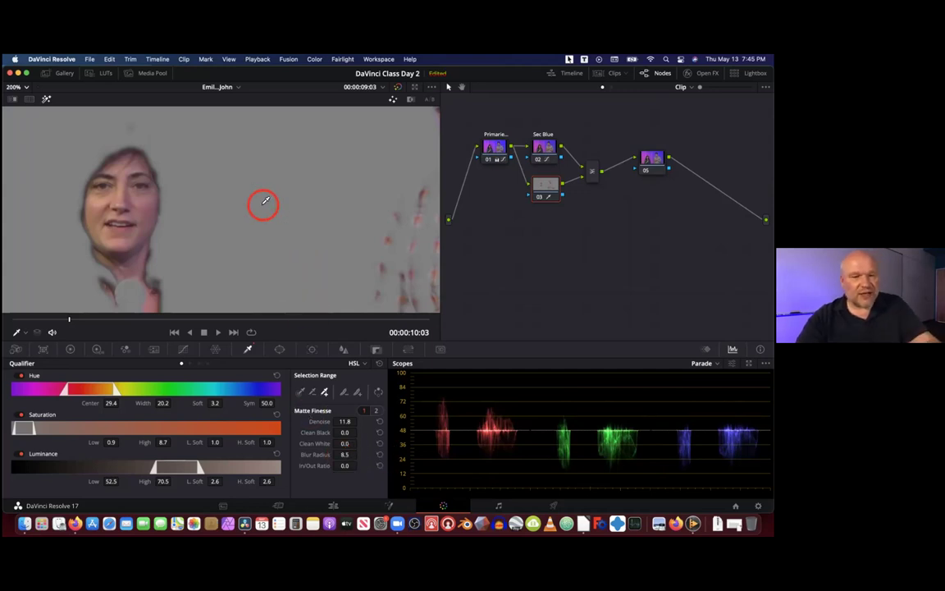
pyautogui.hotkey('shift', 'z')
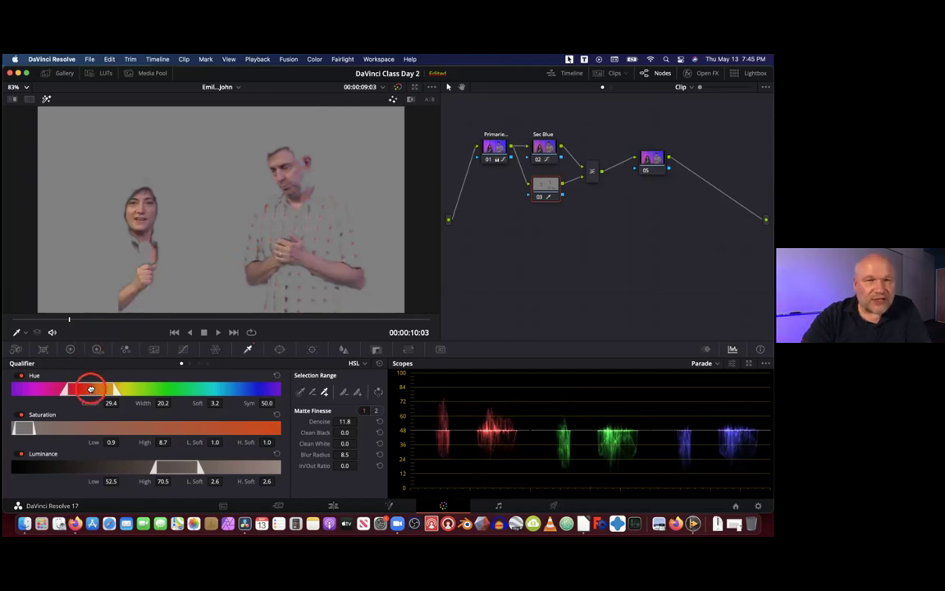
# Shift node 03's hue range left to centre 28.2, keying both faces and hands
pyautogui.moveTo(91, 389)
pyautogui.mouseDown()
pyautogui.moveTo(73, 389)
pyautogui.moveTo(86, 388)
pyautogui.mouseUp()
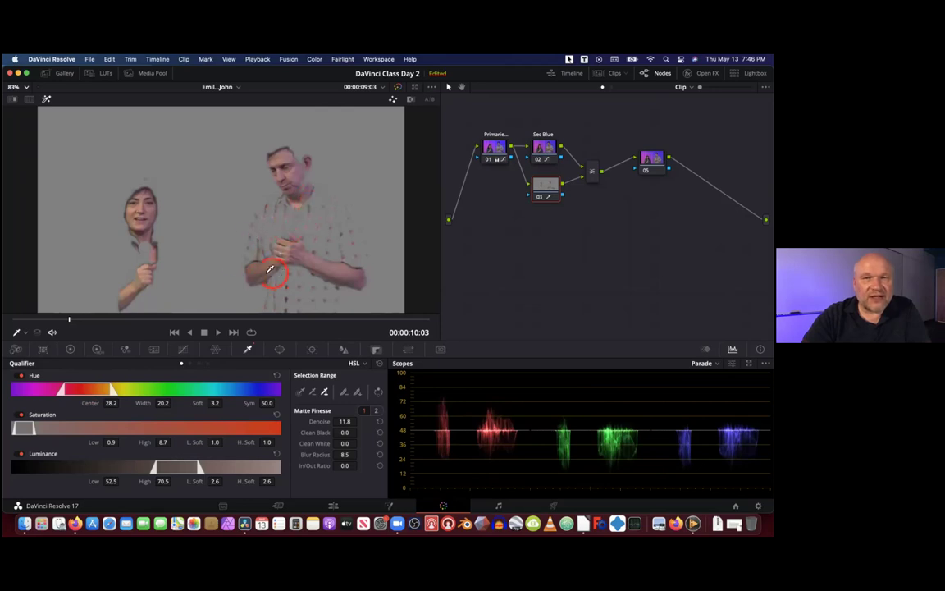
pyautogui.click(484, 228)
pyautogui.click(324, 258)
pyautogui.click(286, 243)
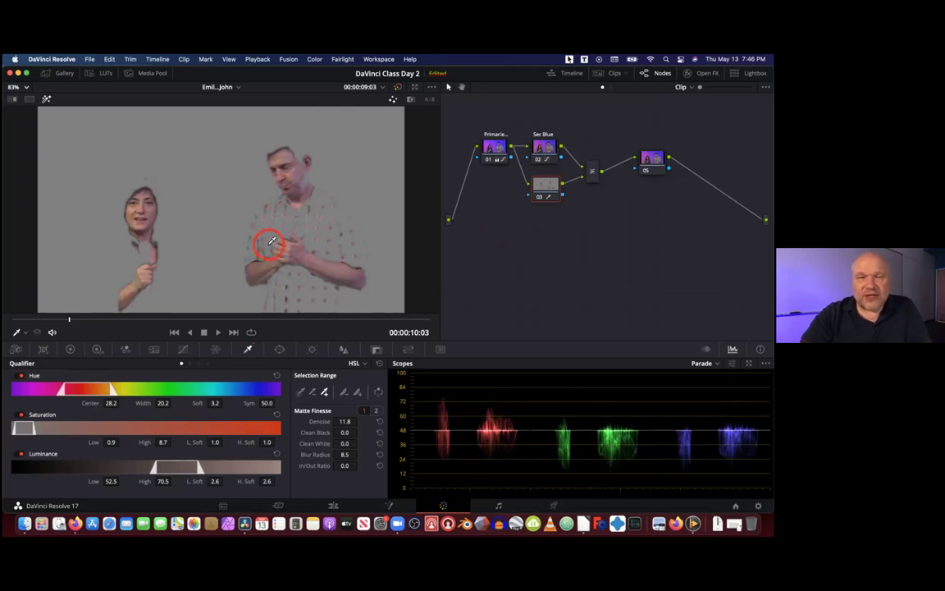
pyautogui.click(545, 185)
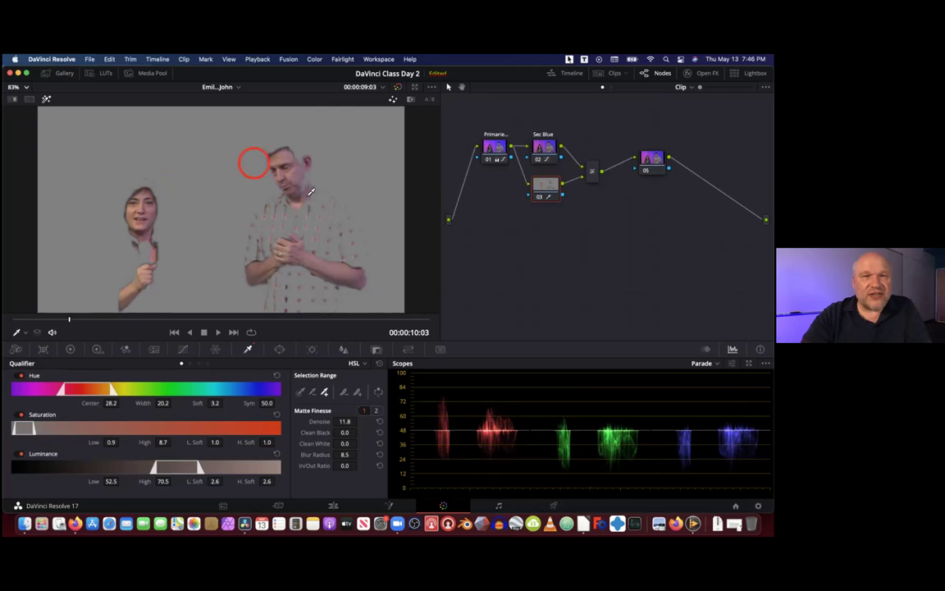
# Compare the black-and-white matte with the grey highlight view, then turn the highlight off
pyautogui.click(411, 100)
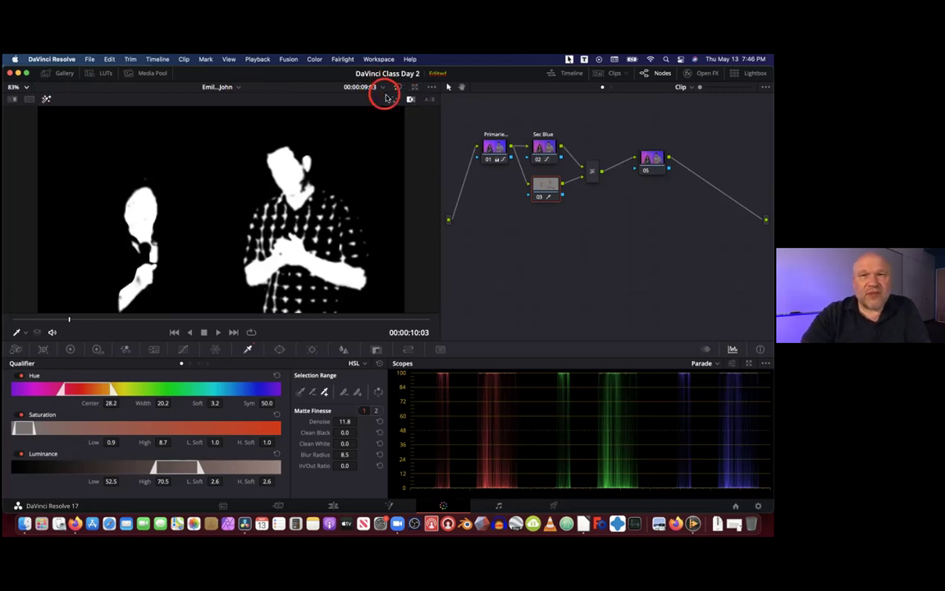
pyautogui.click(387, 97)
pyautogui.click(393, 99)
pyautogui.click(393, 100)
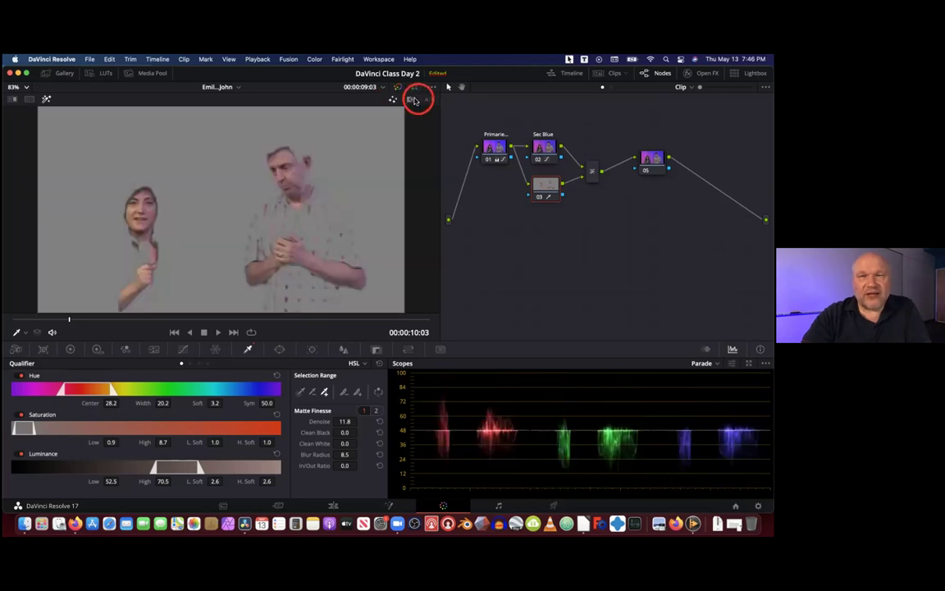
pyautogui.click(394, 99)
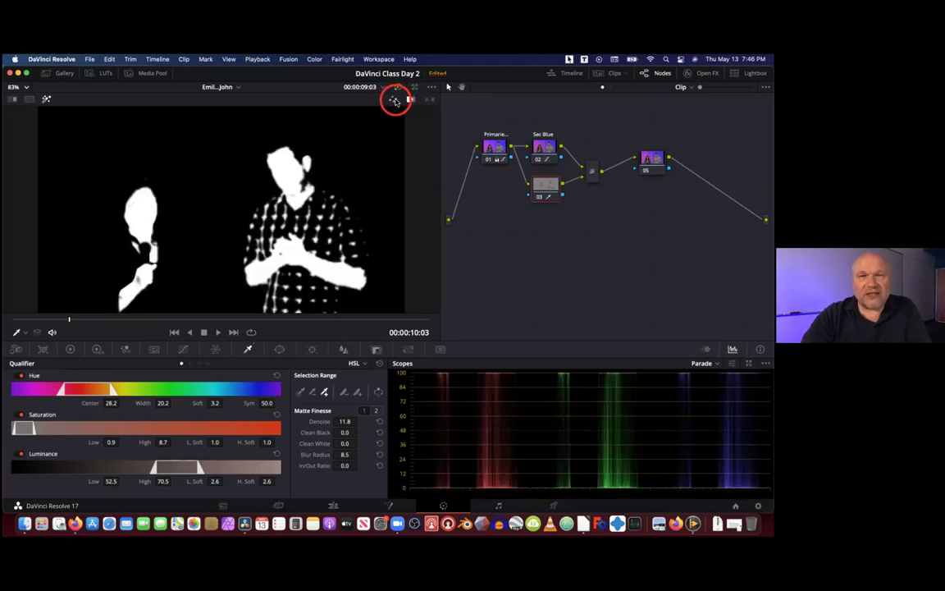
pyautogui.click(395, 100)
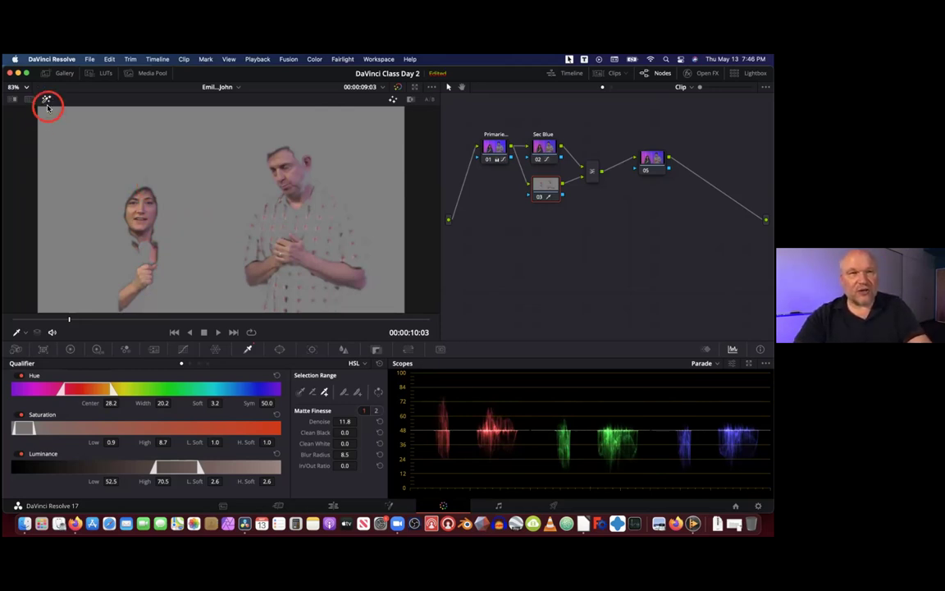
pyautogui.hotkey('shift', 'h')
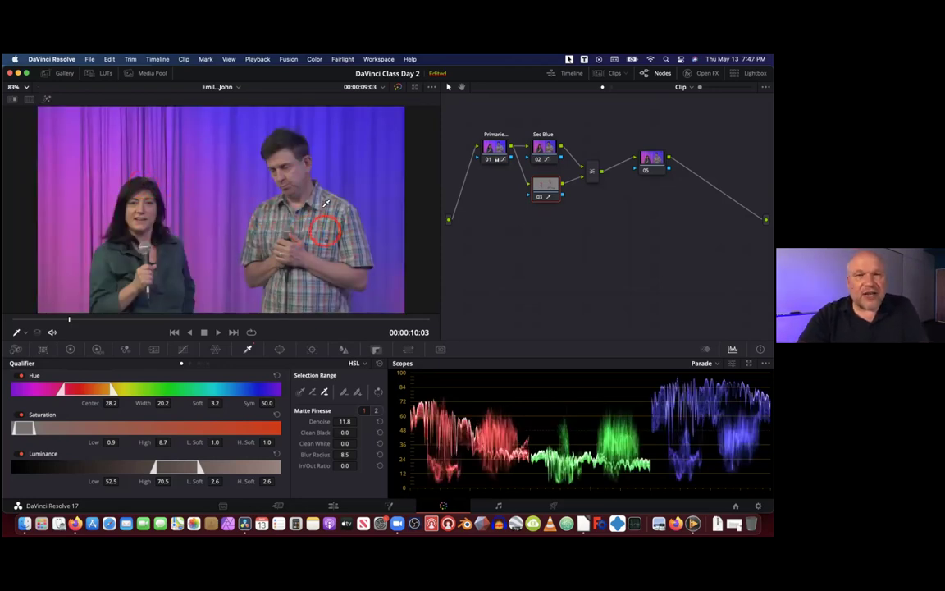
# Zoom into the node graph and move node 05 slightly left
pyautogui.click(547, 188)
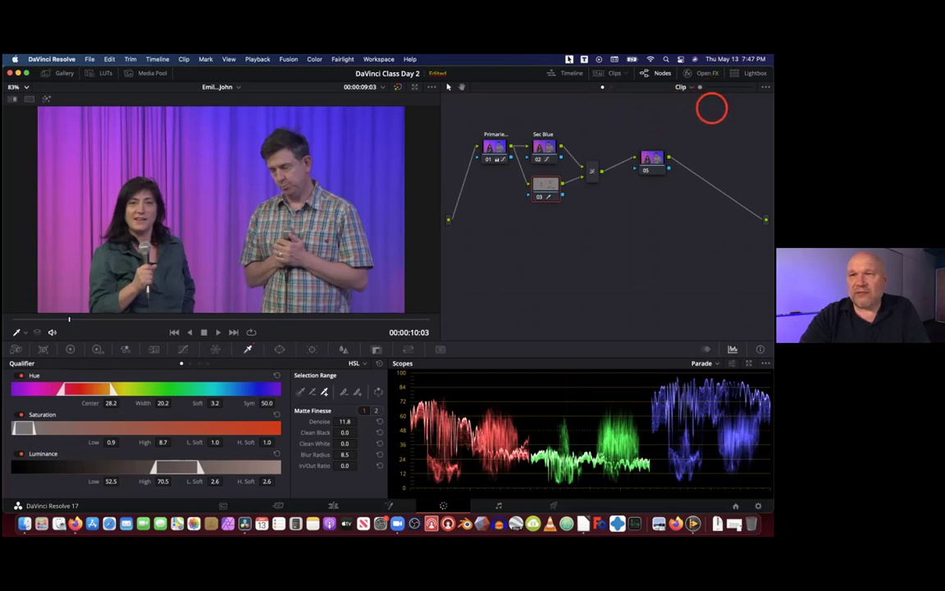
pyautogui.moveTo(700, 87); pyautogui.dragTo(705, 86)
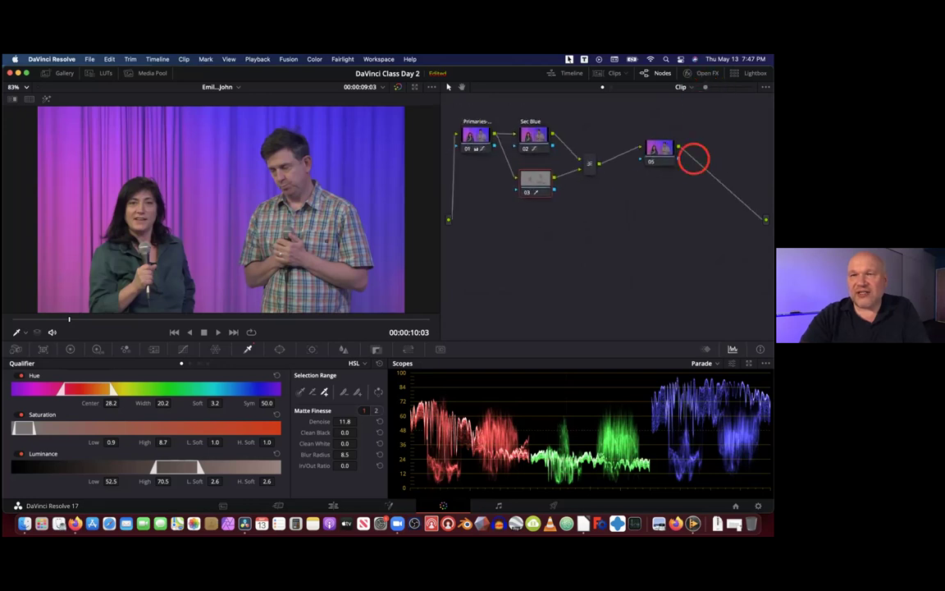
pyautogui.moveTo(700, 197); pyautogui.dragTo(517, 184)
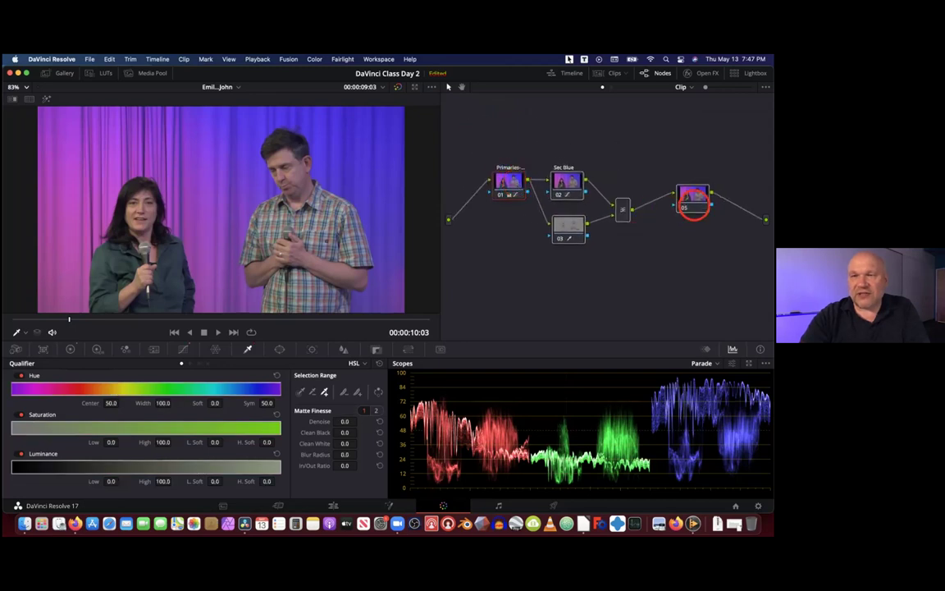
pyautogui.click(689, 198)
pyautogui.moveTo(689, 198); pyautogui.dragTo(662, 196)
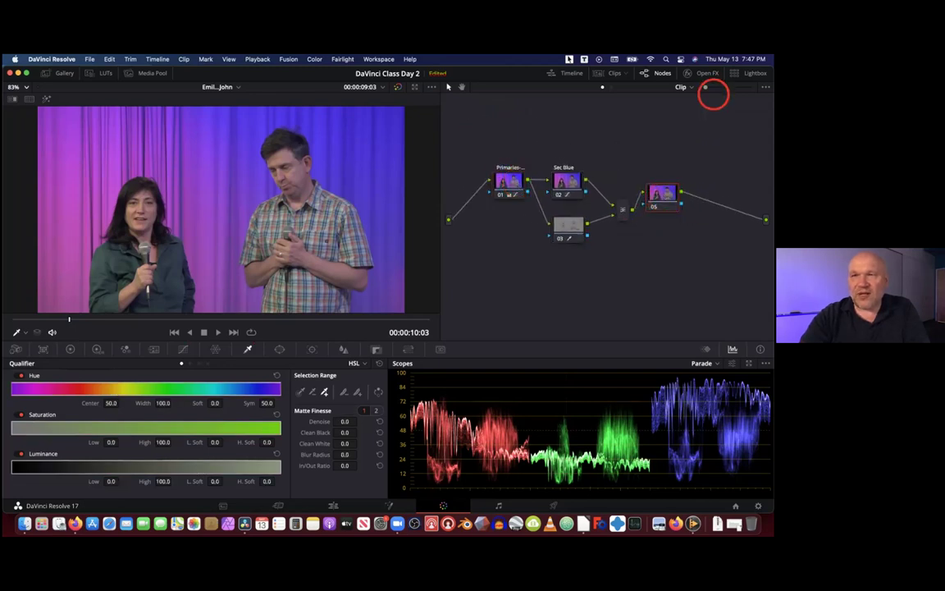
pyautogui.moveTo(705, 87); pyautogui.dragTo(711, 87)
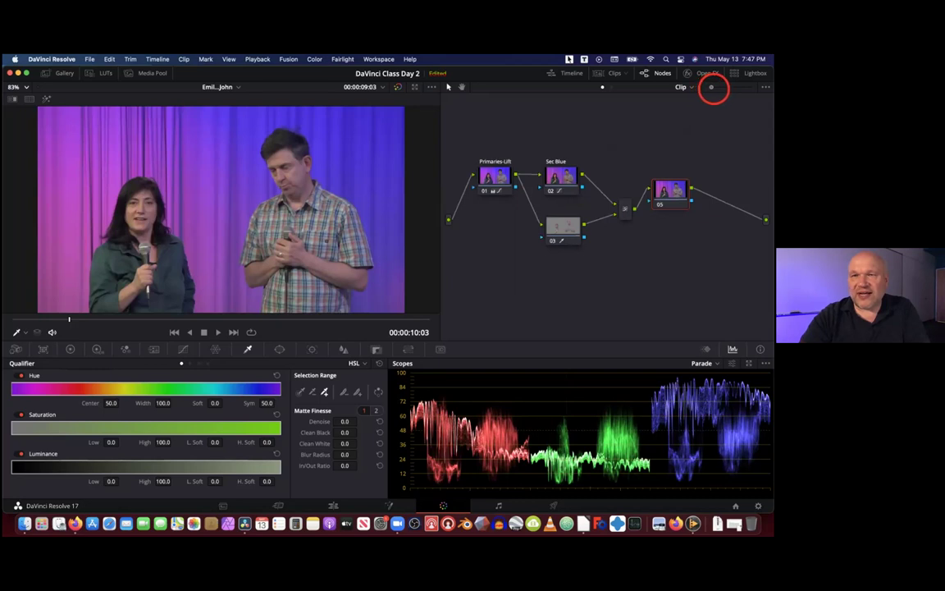
pyautogui.moveTo(711, 87); pyautogui.dragTo(721, 87)
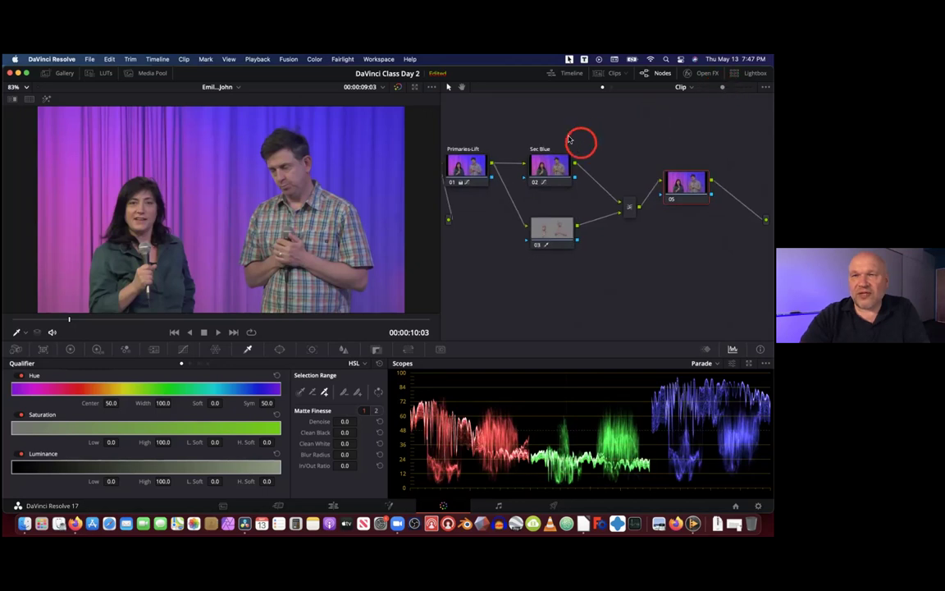
# Marquee-select the grading nodes, shift them right, and select node 01 Primaries-Lift
pyautogui.moveTo(443, 121); pyautogui.dragTo(642, 239)
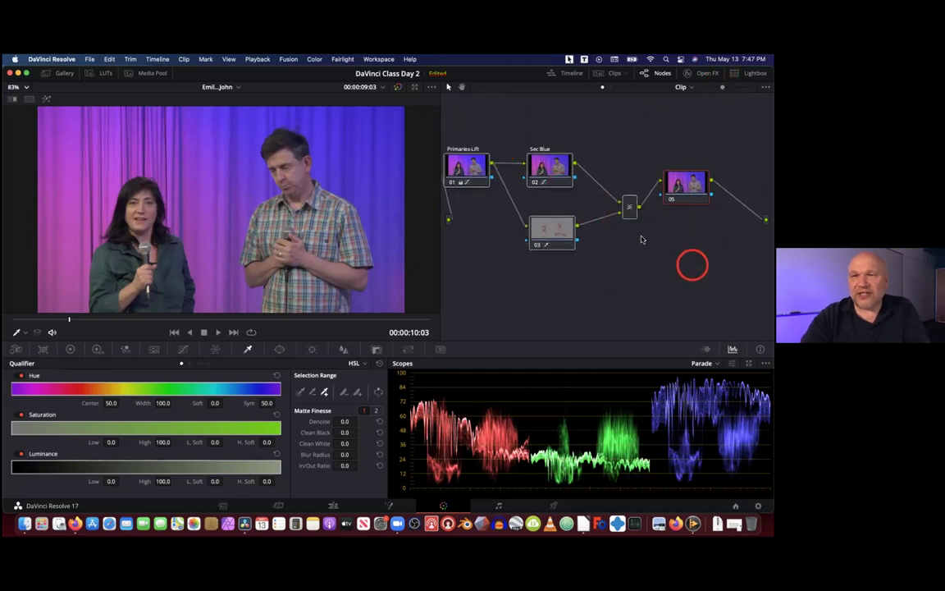
pyautogui.moveTo(554, 169); pyautogui.dragTo(579, 169)
pyautogui.click(549, 217)
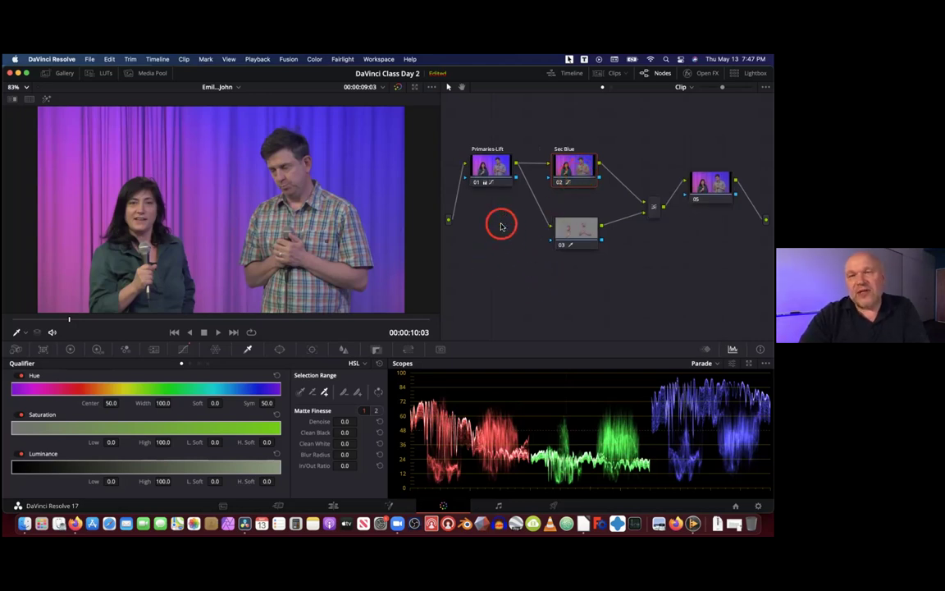
pyautogui.click(491, 168)
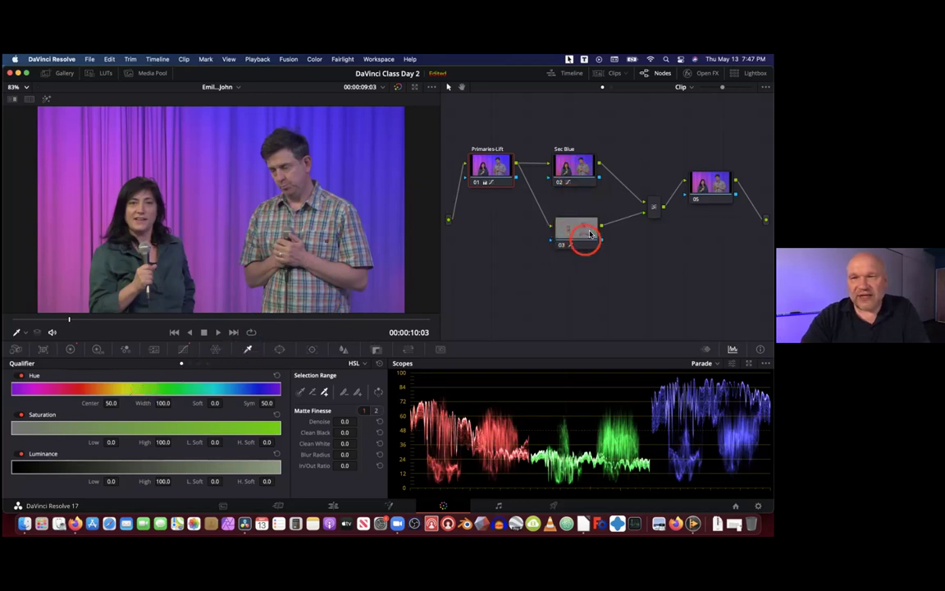
# Select node 03 to show its skin qualifier and nudge it slightly upward
pyautogui.click(583, 237)
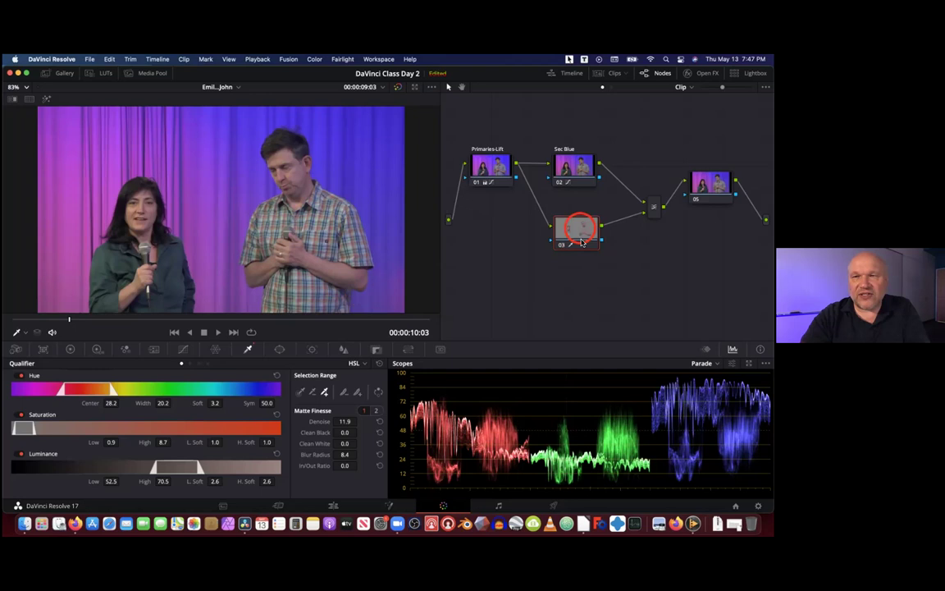
pyautogui.moveTo(577, 232); pyautogui.dragTo(579, 225)
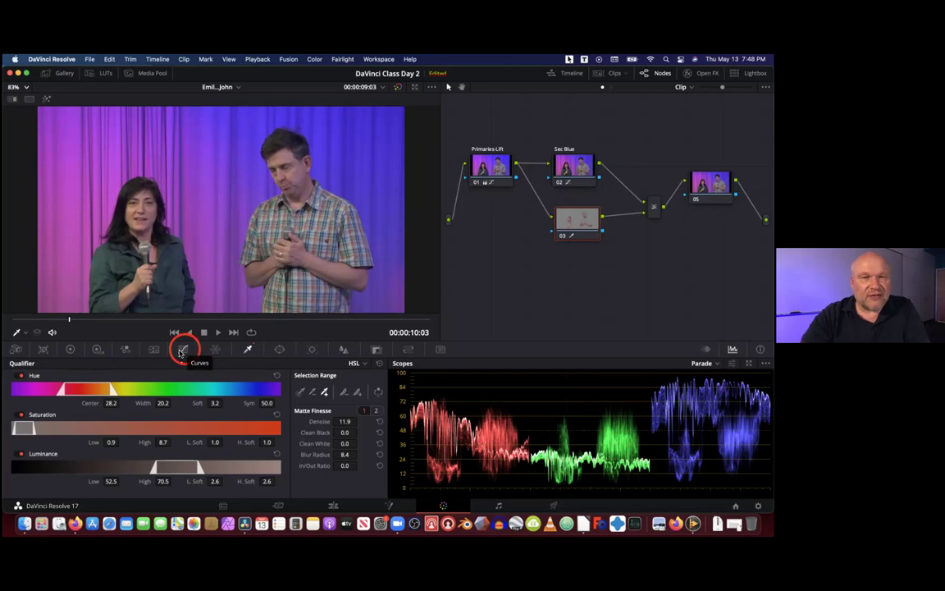
# In the primary Color Wheels, try raising and lowering node 03's gamma with the master wheel
pyautogui.click(72, 351)
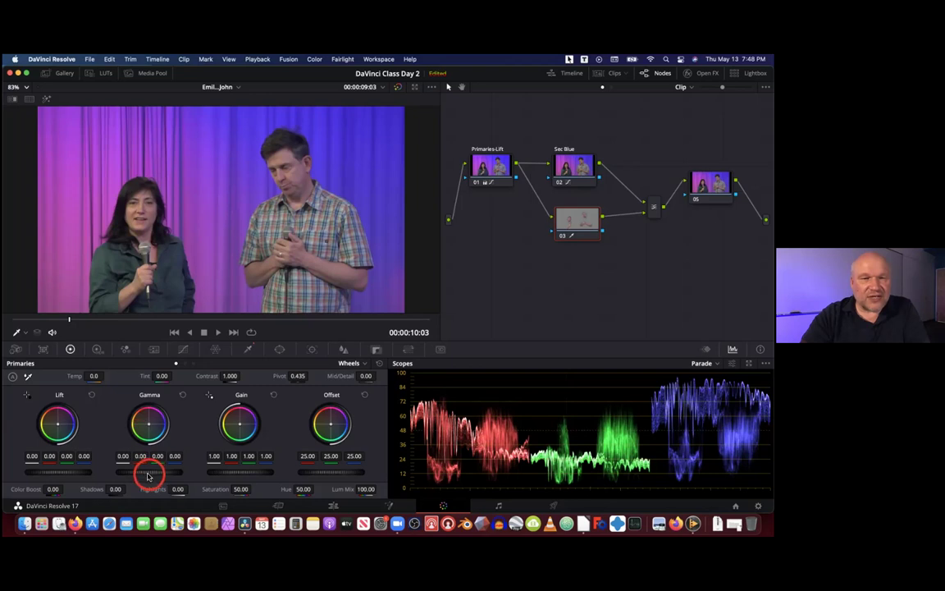
pyautogui.moveTo(148, 470)
pyautogui.mouseDown()
pyautogui.moveTo(211, 468)
pyautogui.moveTo(153, 469)
pyautogui.mouseUp()
pyautogui.moveTo(214, 456); pyautogui.dragTo(298, 456)
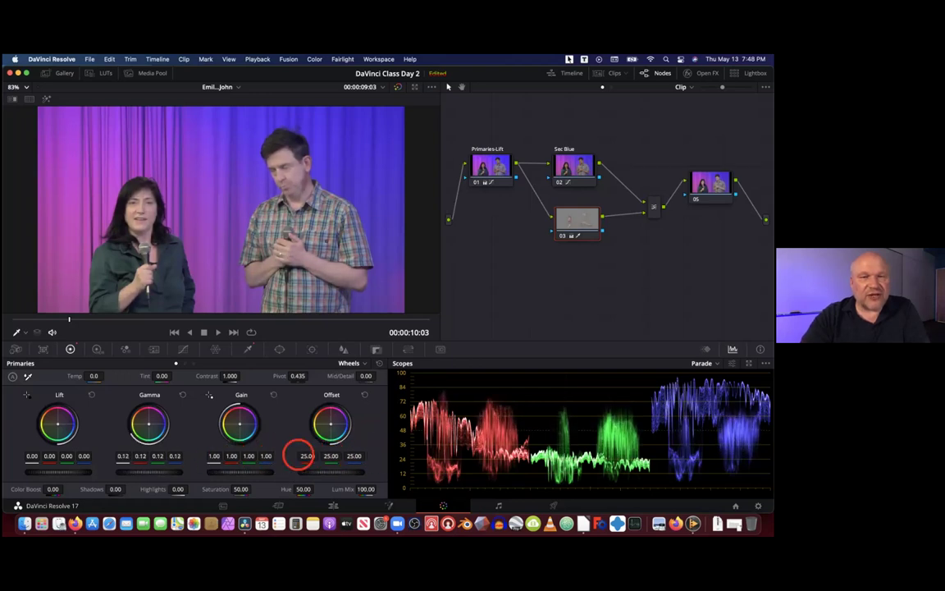
pyautogui.moveTo(151, 469); pyautogui.dragTo(135, 470)
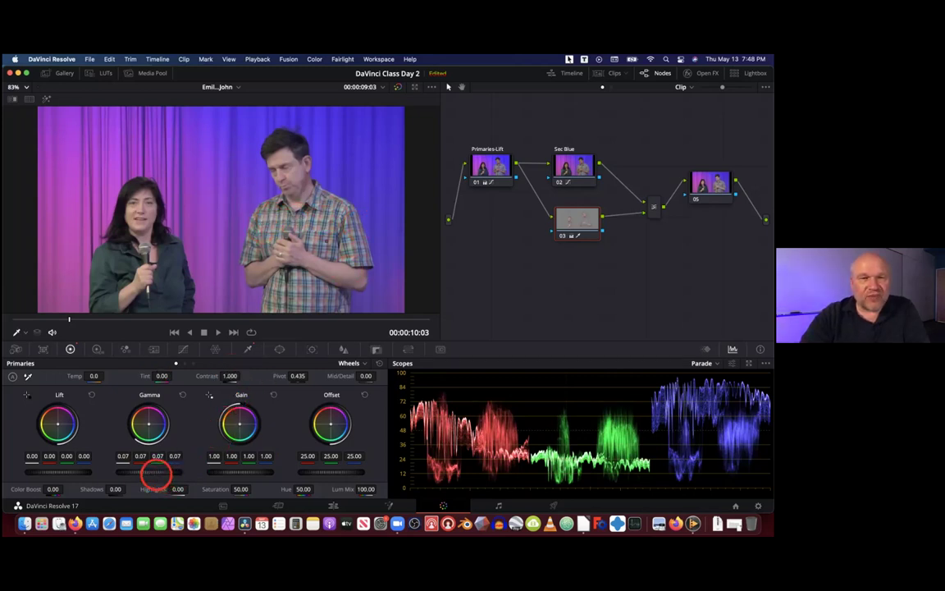
pyautogui.moveTo(169, 472); pyautogui.dragTo(21, 458)
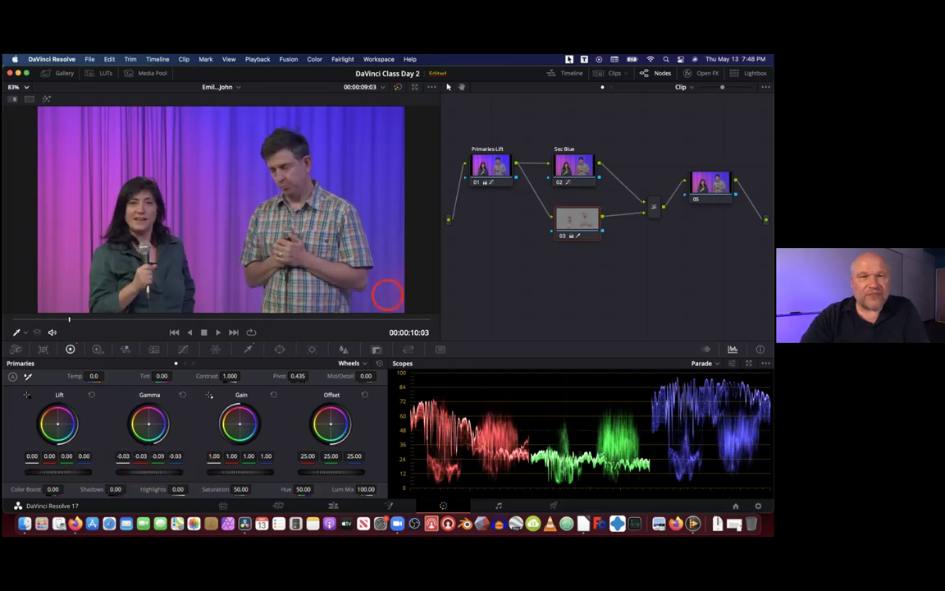
# Undo the gamma trials, reset Gamma, then raise it very slightly to 0.01
pyautogui.press('super+z')
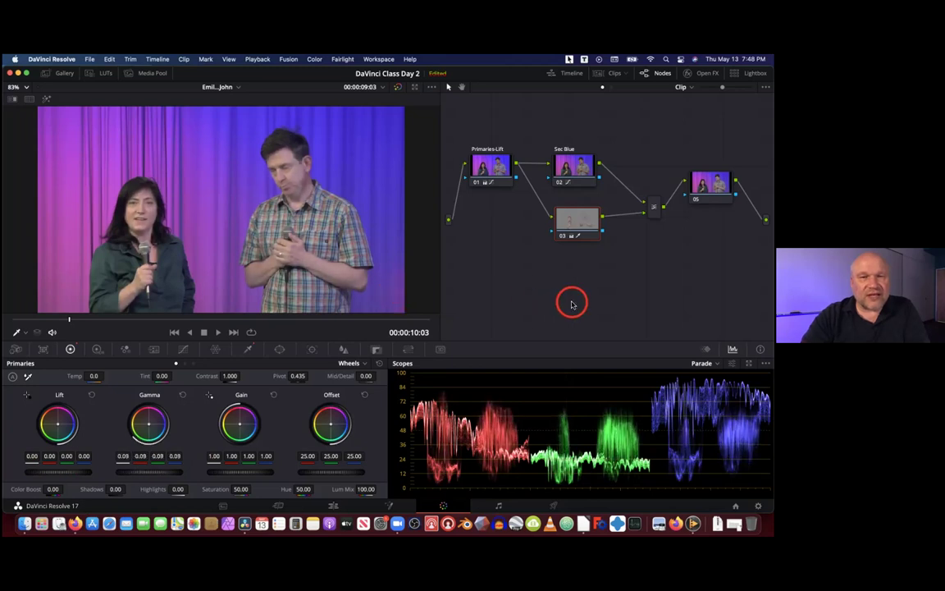
pyautogui.press('super+z')
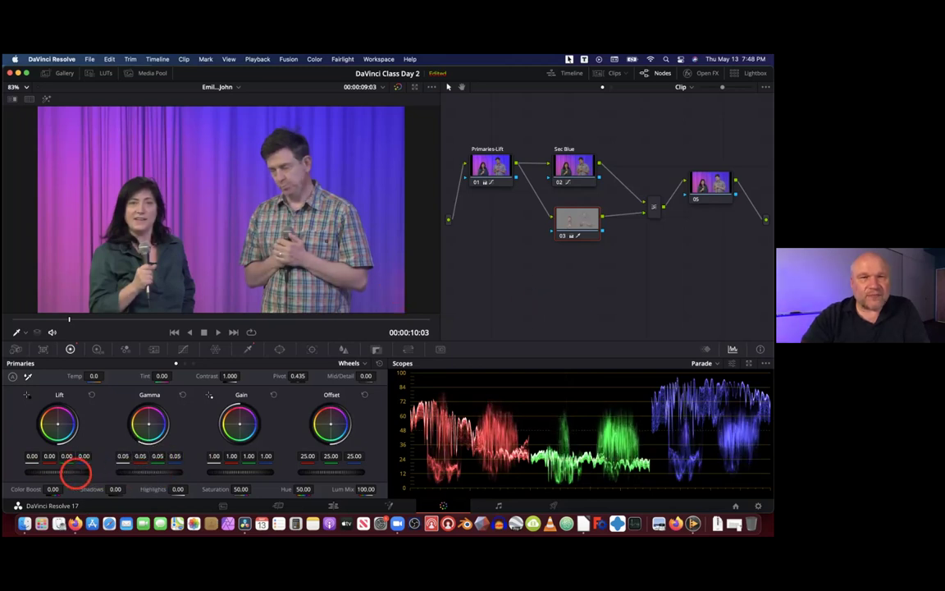
pyautogui.press('super+shift+z')
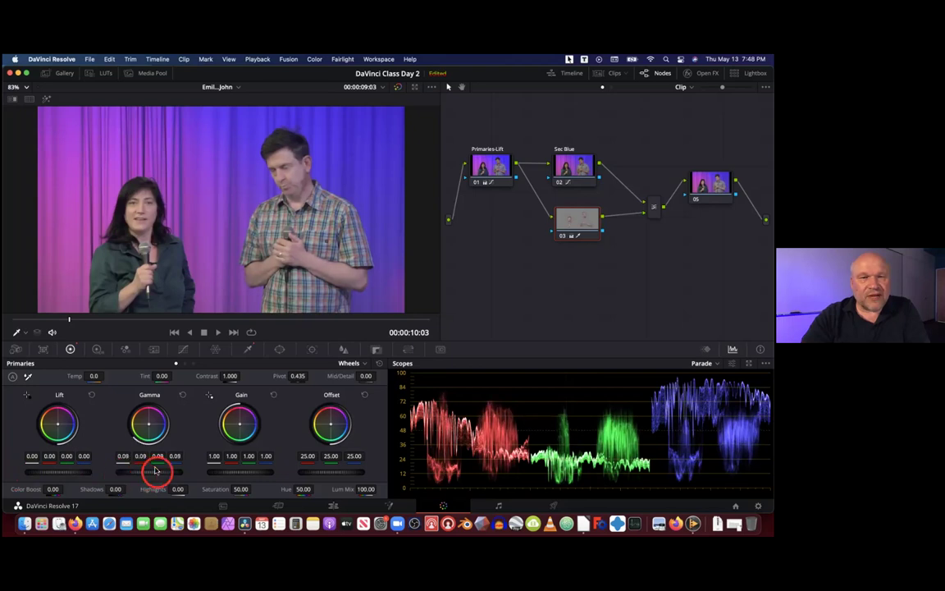
pyautogui.click(182, 394)
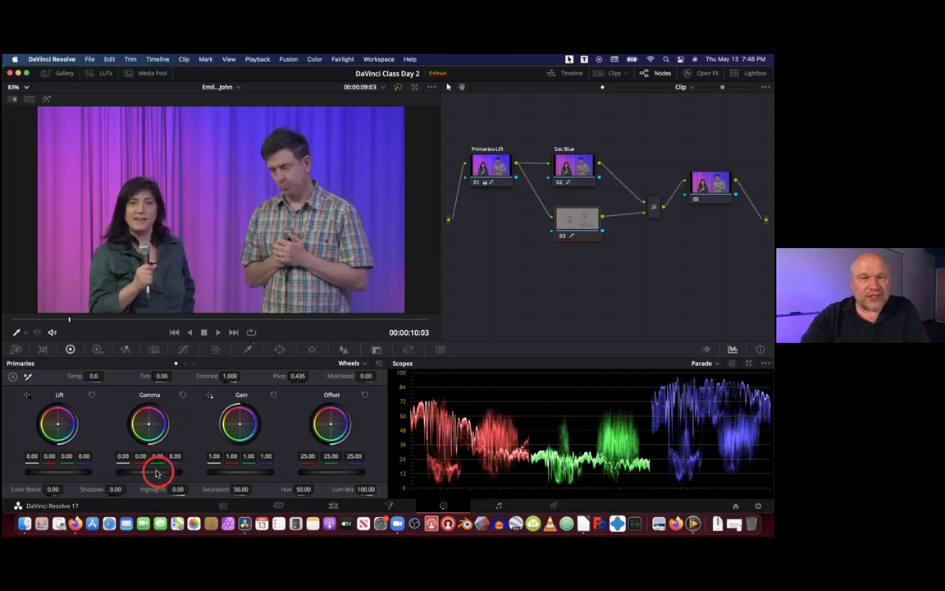
pyautogui.moveTo(149, 471); pyautogui.dragTo(180, 470)
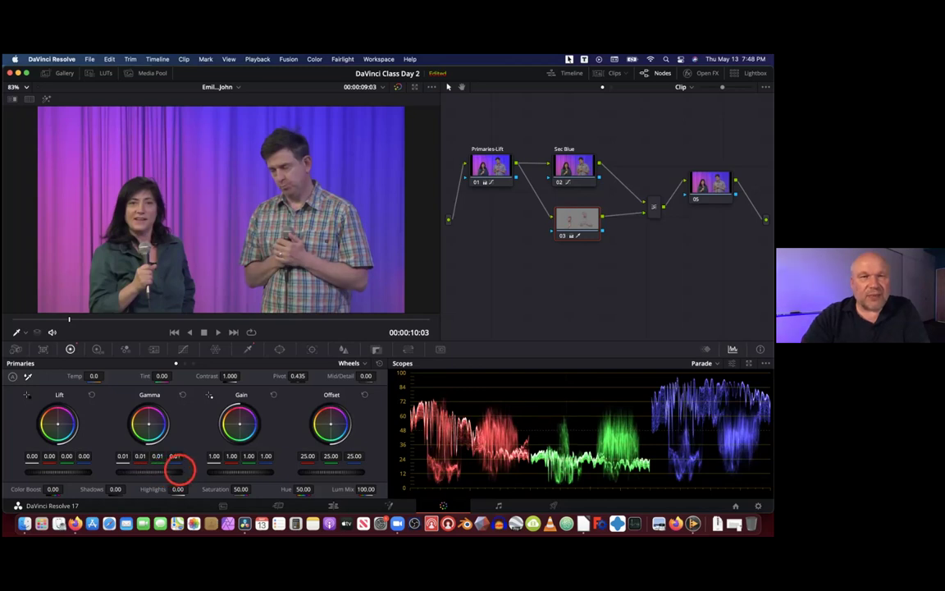
pyautogui.click(563, 237)
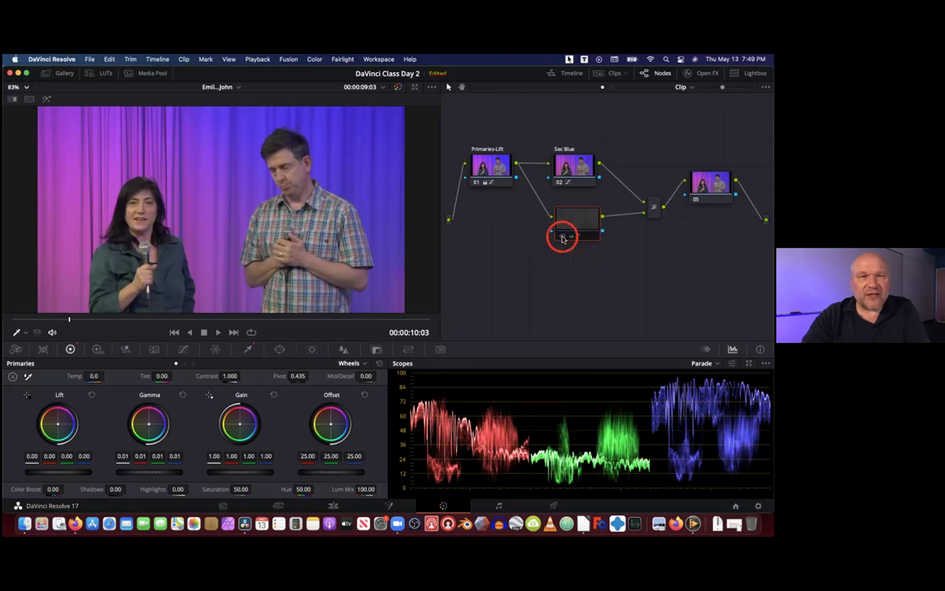
pyautogui.click(563, 237)
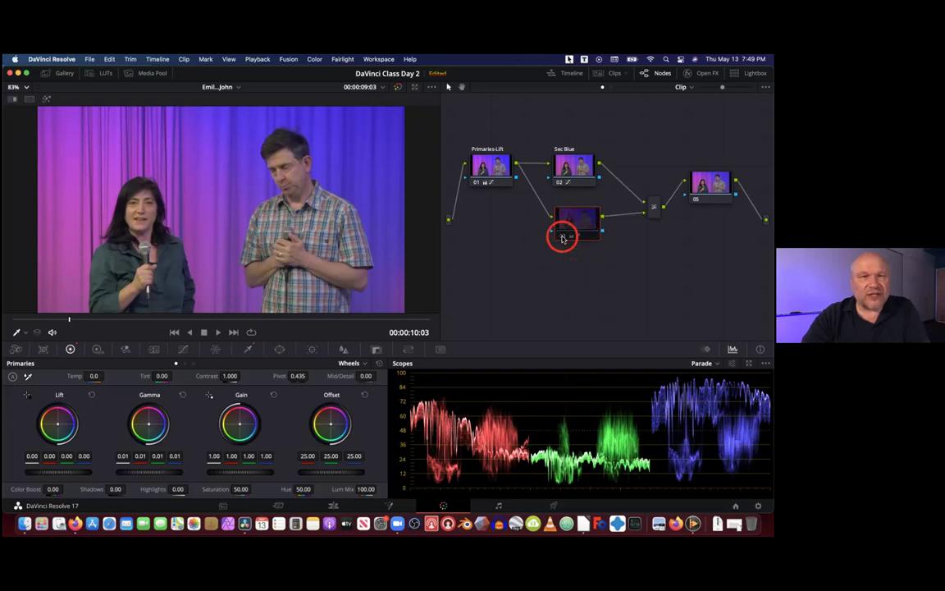
pyautogui.click(563, 237)
pyautogui.click(563, 237)
pyautogui.click(563, 237)
pyautogui.click(563, 237)
pyautogui.click(563, 237)
pyautogui.click(563, 237)
pyautogui.click(562, 237)
pyautogui.click(563, 237)
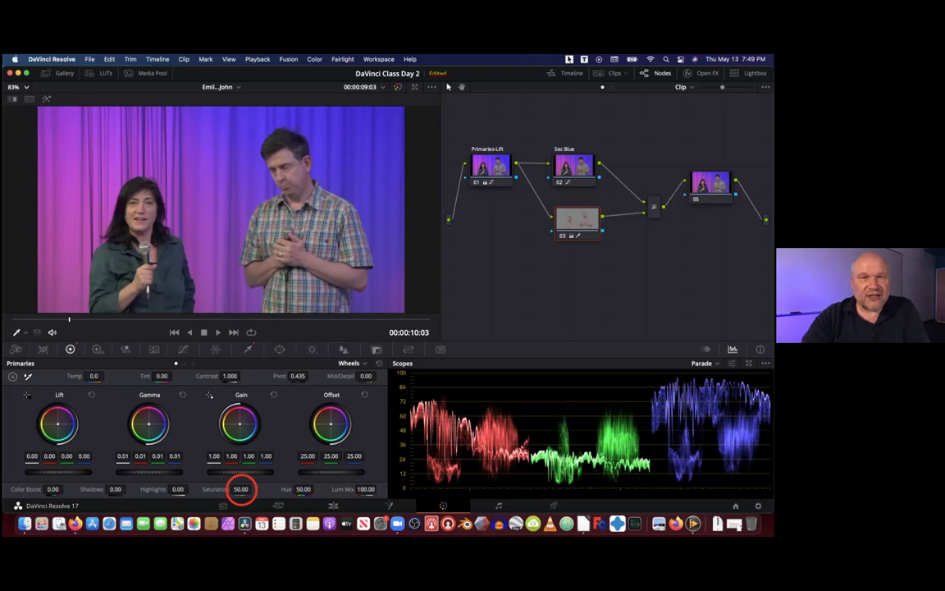
# Drag node 03's Saturation field up from 50 until it reads 75.60
pyautogui.moveTo(243, 489); pyautogui.dragTo(268, 490)
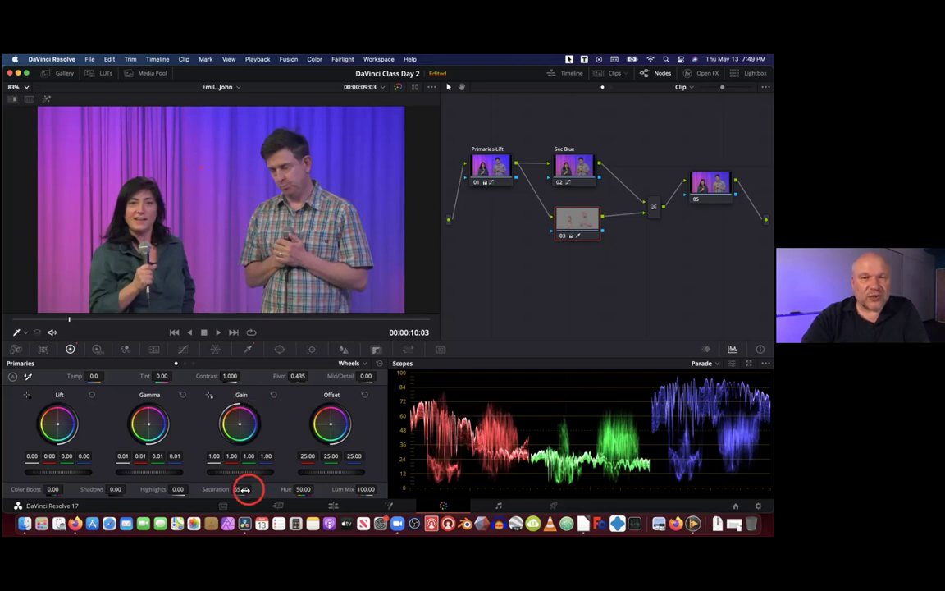
pyautogui.moveTo(245, 490); pyautogui.dragTo(254, 489)
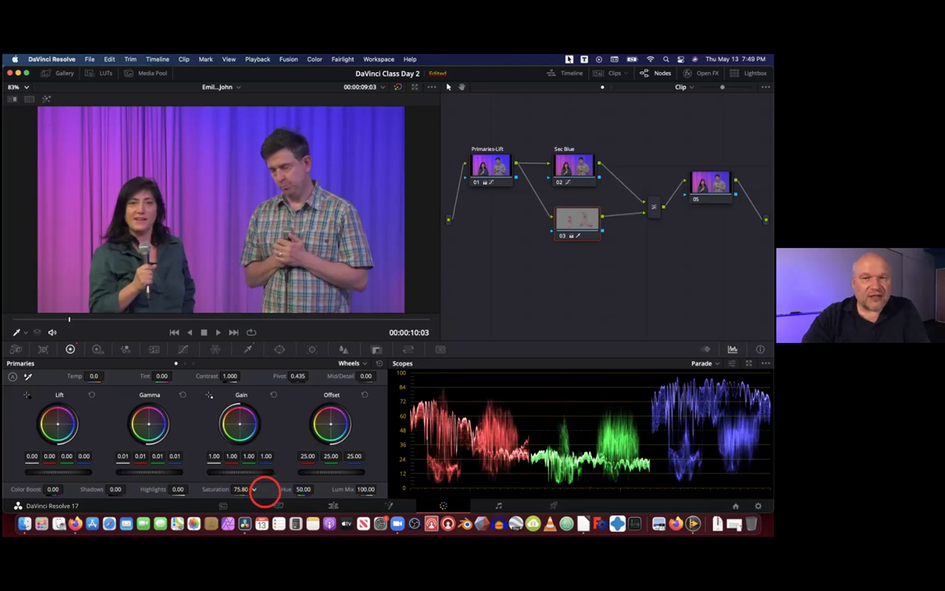
pyautogui.moveTo(264, 489); pyautogui.dragTo(261, 488)
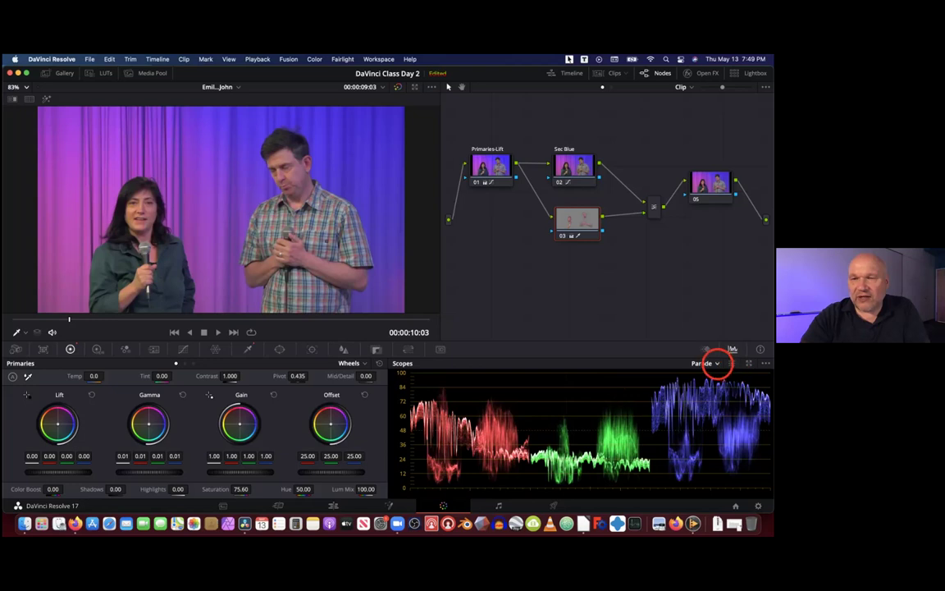
# Change the scope type from Parade to Vectorscope and review its display settings
pyautogui.click(715, 364)
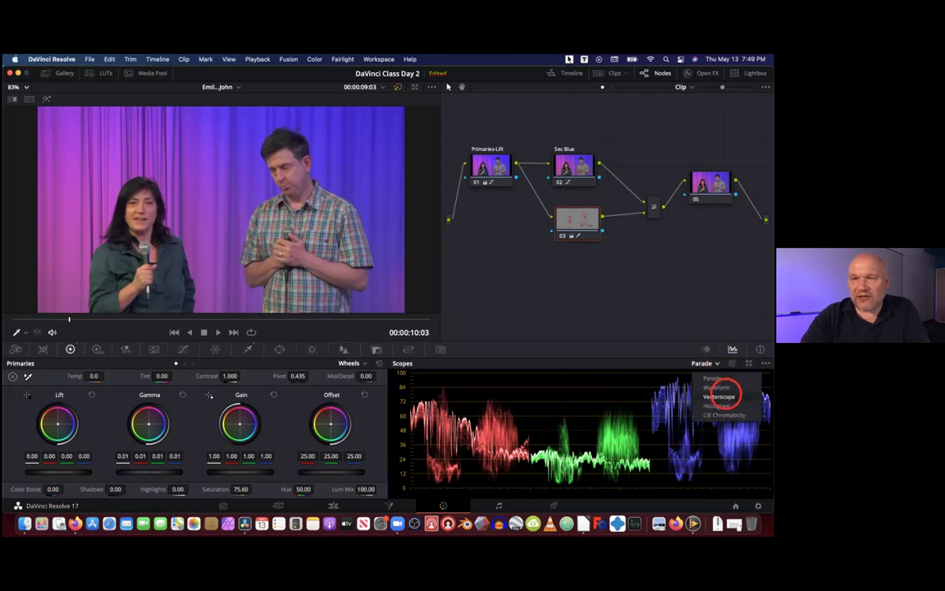
pyautogui.click(720, 395)
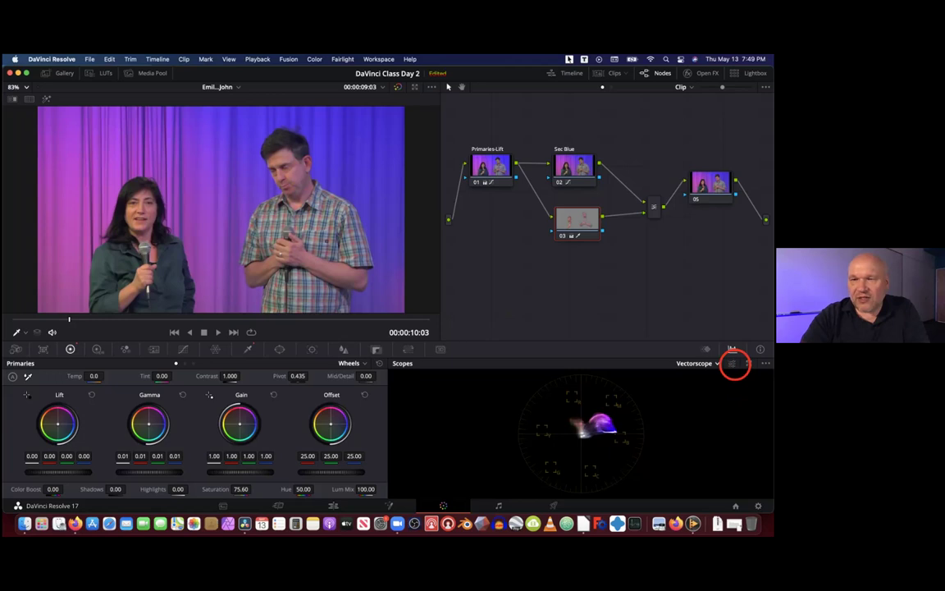
pyautogui.click(732, 364)
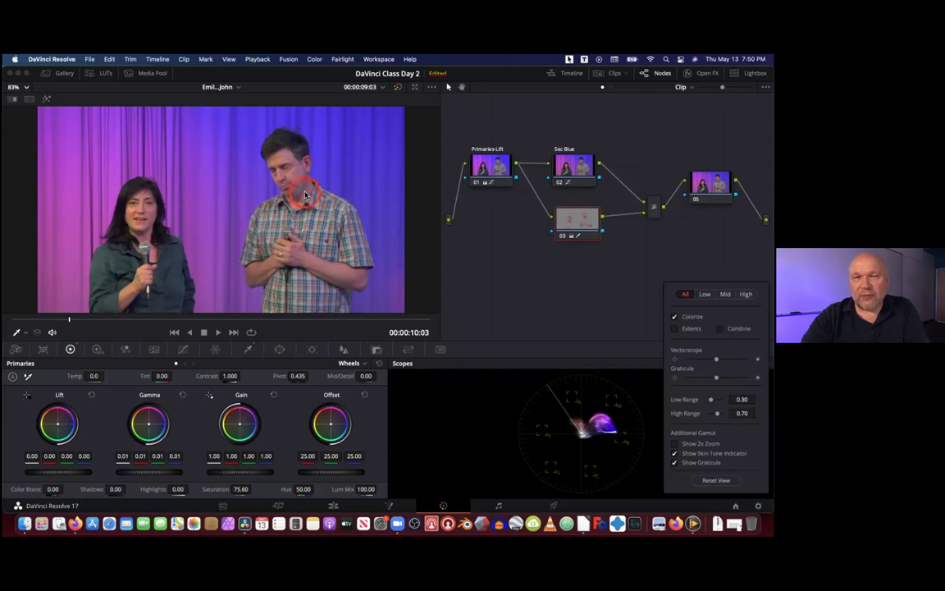
pyautogui.click(656, 320)
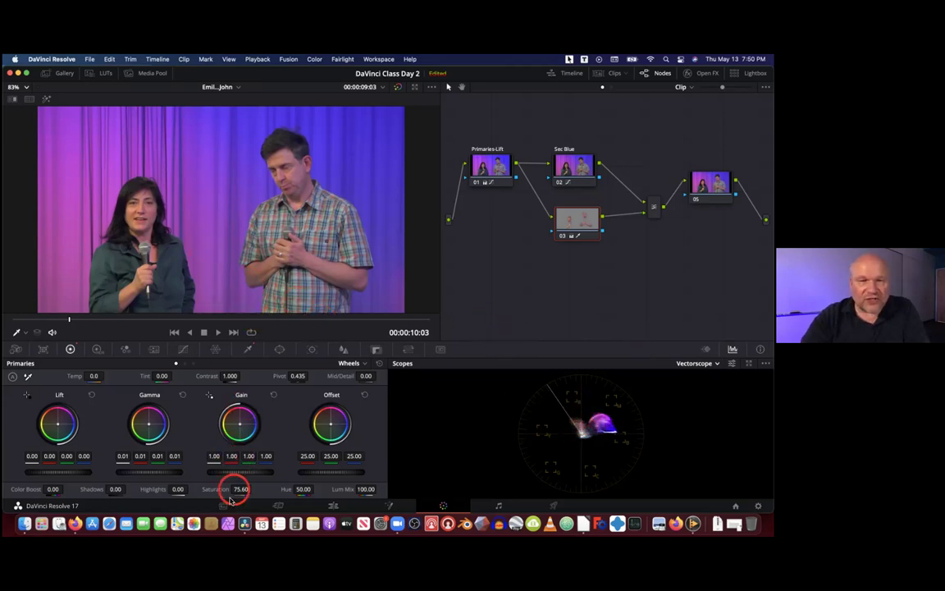
# Push node 03's saturation to 100, set hue to 48.40, then ease saturation back to 77.00
pyautogui.moveTo(240, 489); pyautogui.dragTo(427, 487)
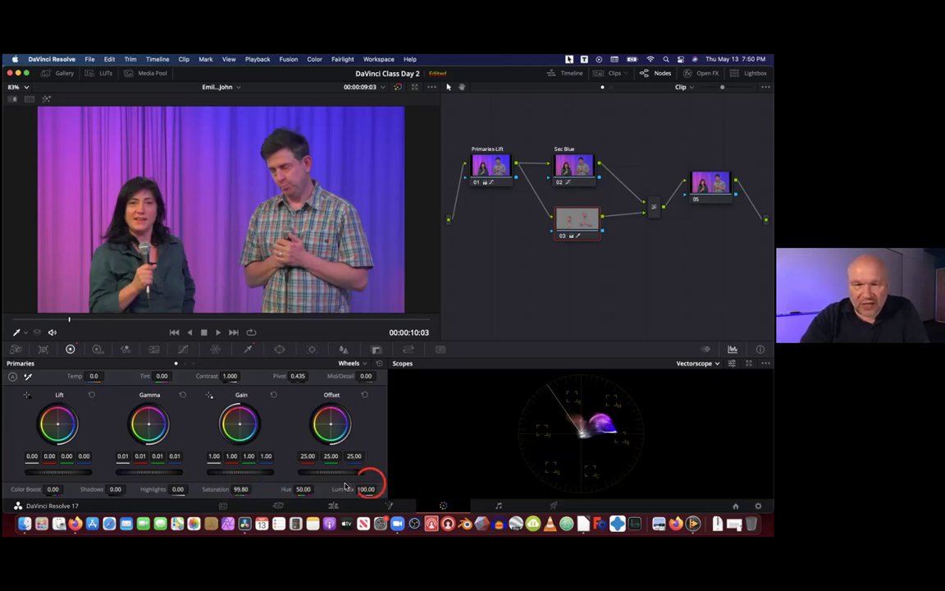
pyautogui.moveTo(304, 489)
pyautogui.mouseDown()
pyautogui.moveTo(263, 487)
pyautogui.moveTo(389, 487)
pyautogui.moveTo(252, 483)
pyautogui.moveTo(302, 483)
pyautogui.mouseUp()
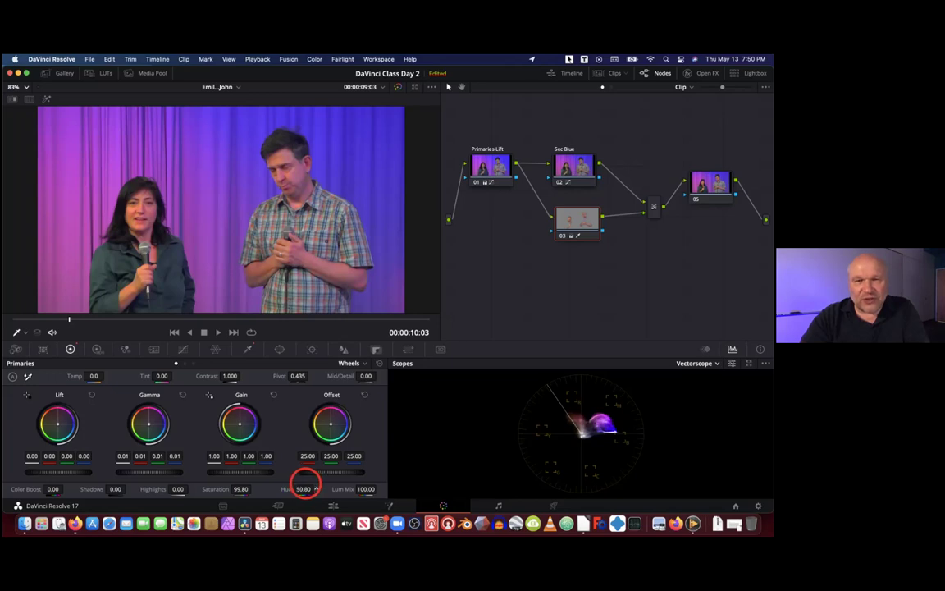
pyautogui.moveTo(303, 482); pyautogui.dragTo(299, 482)
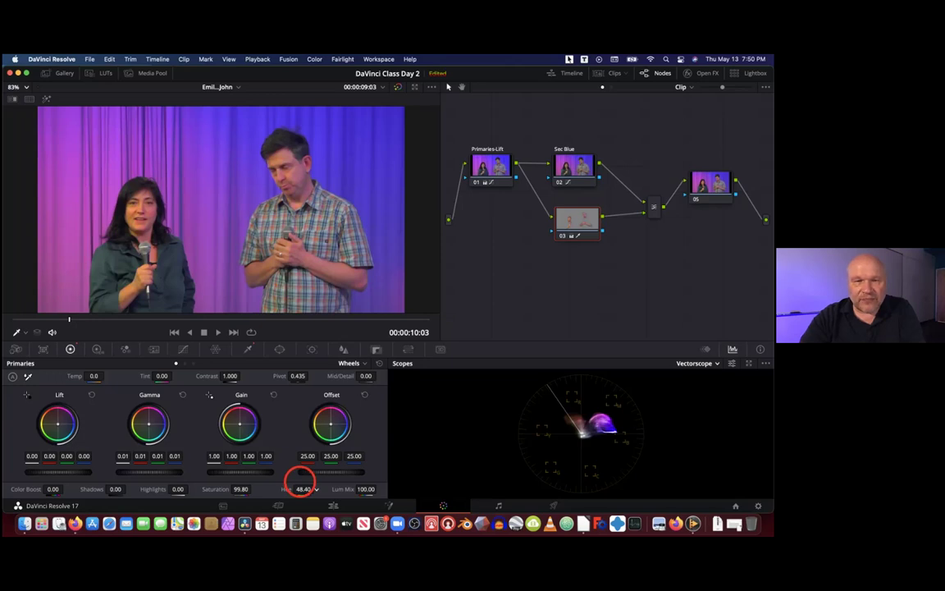
pyautogui.moveTo(254, 488); pyautogui.dragTo(188, 483)
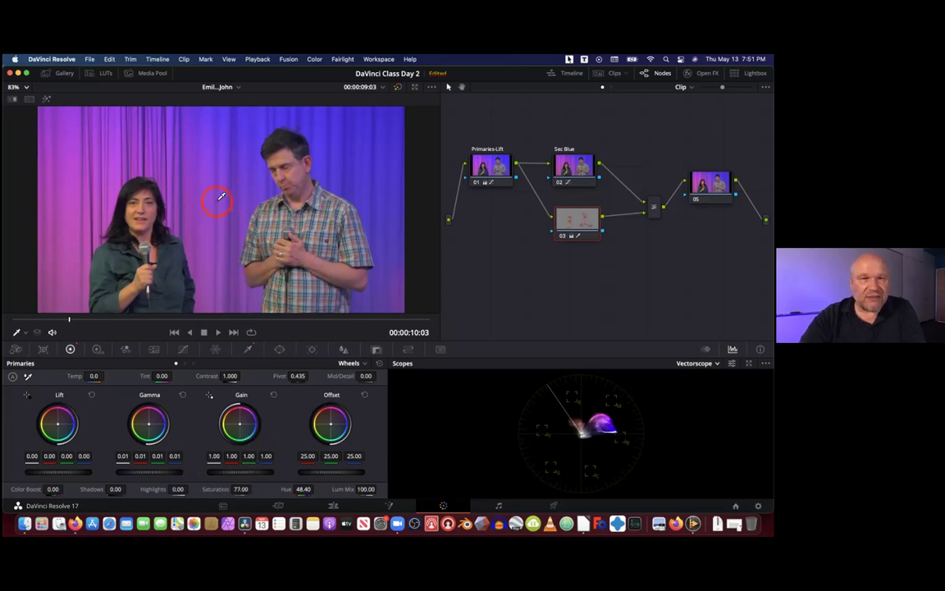
pyautogui.scroll(-1, 220, 197)
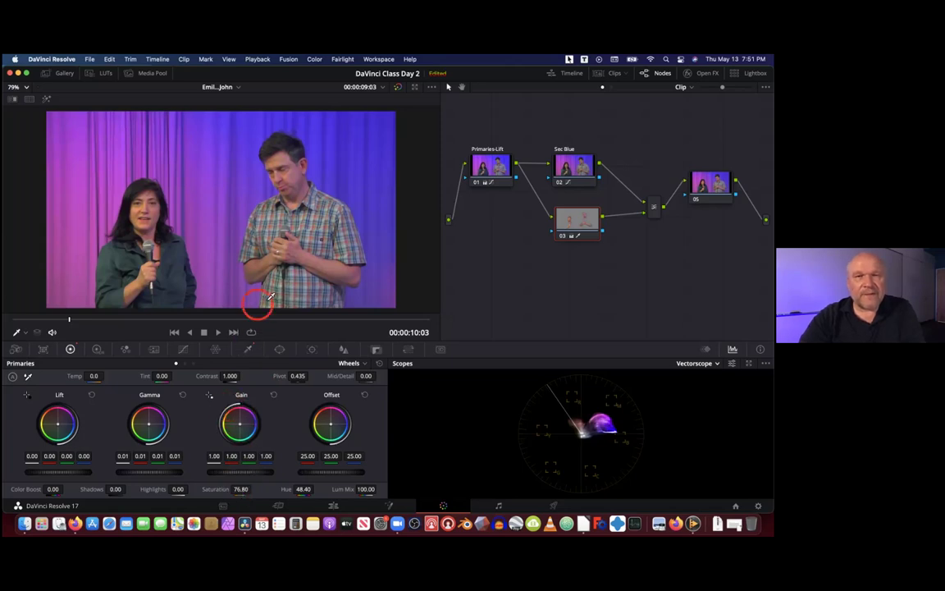
pyautogui.scroll(-2, 253, 215)
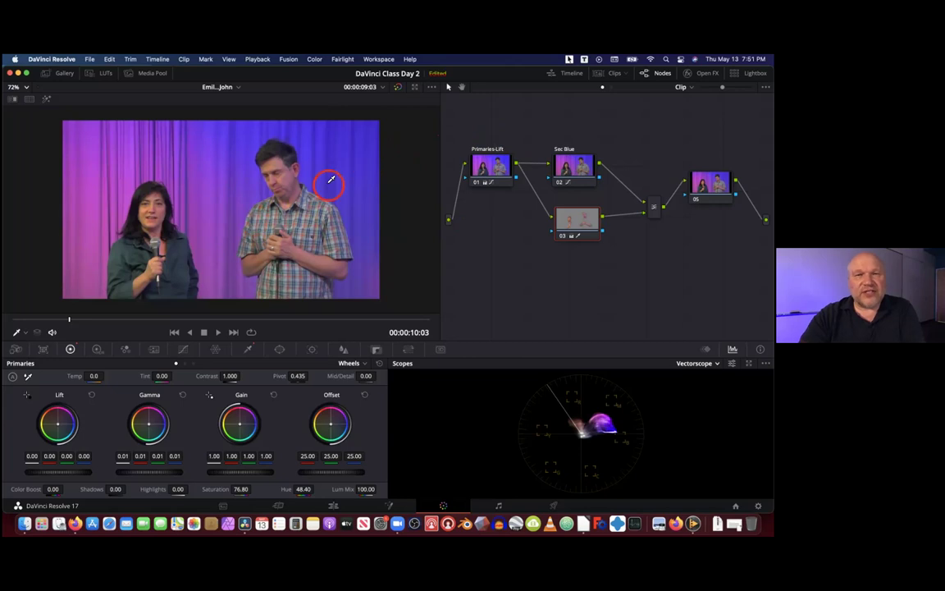
pyautogui.scroll(2, 331, 179)
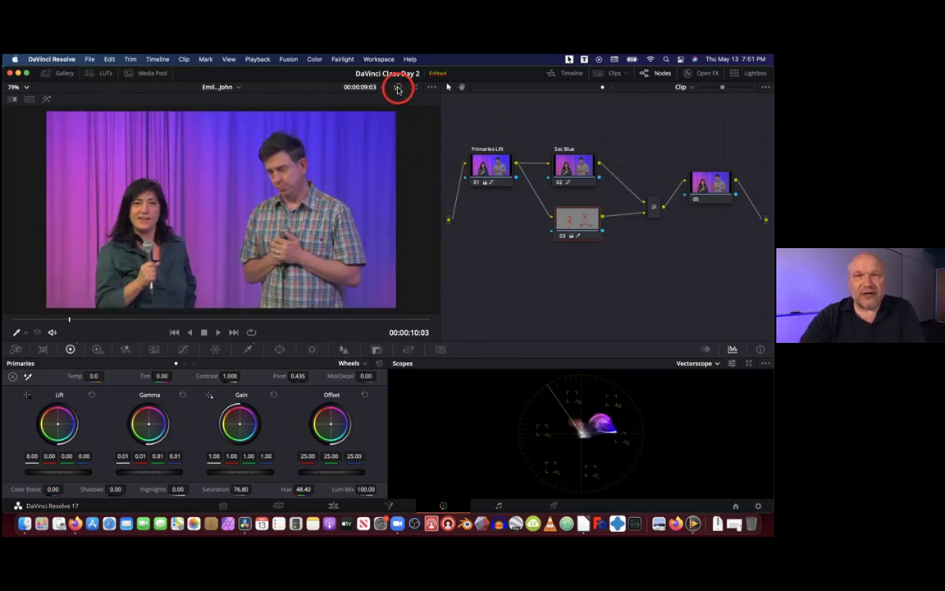
pyautogui.click(399, 88)
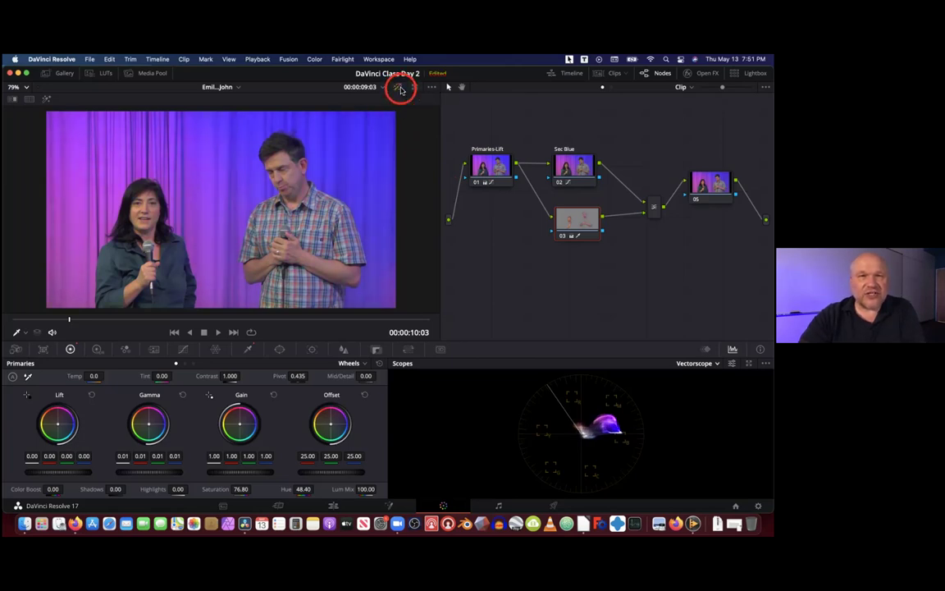
pyautogui.click(400, 89)
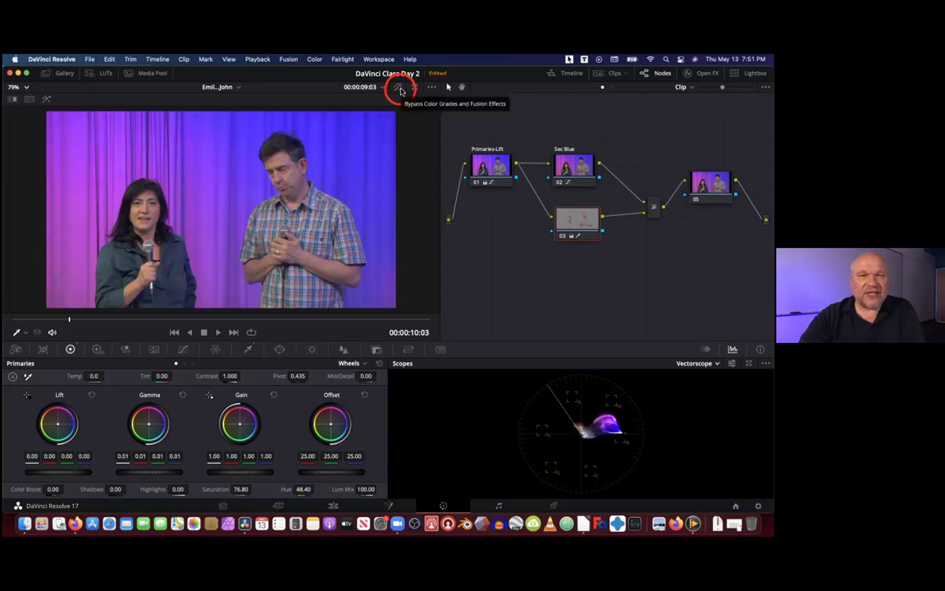
pyautogui.click(401, 90)
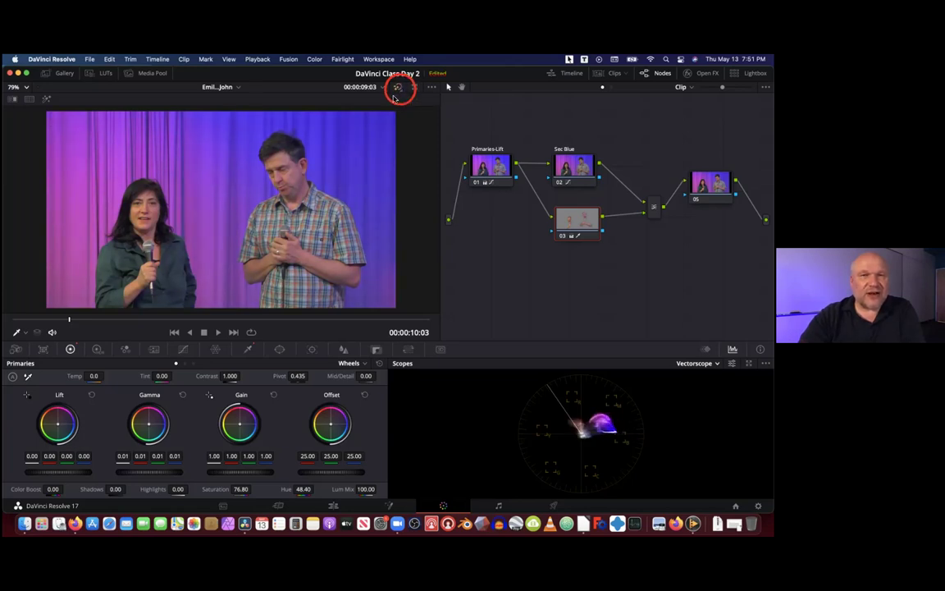
pyautogui.click(400, 88)
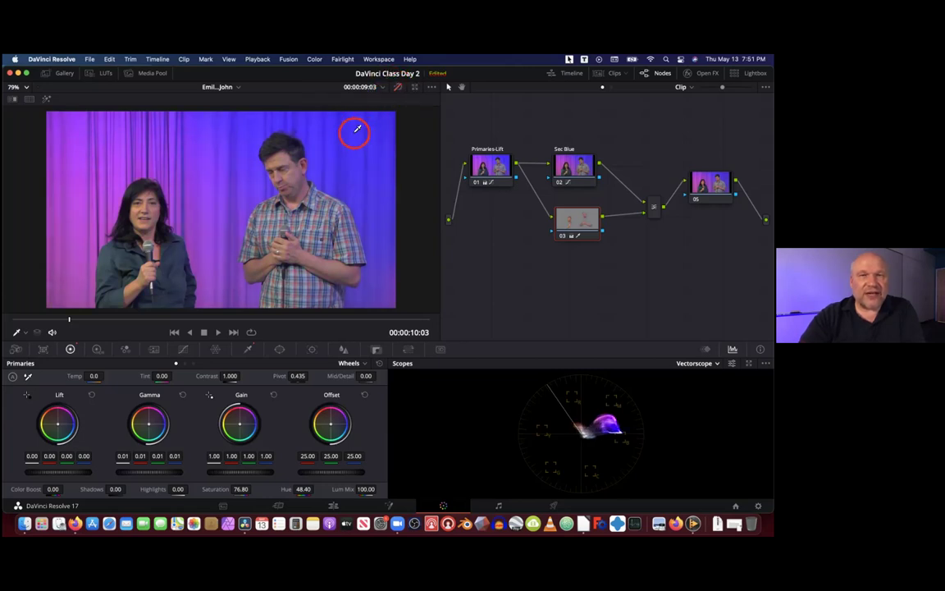
pyautogui.click(401, 88)
pyautogui.click(276, 189)
pyautogui.scroll(-1, 228, 195)
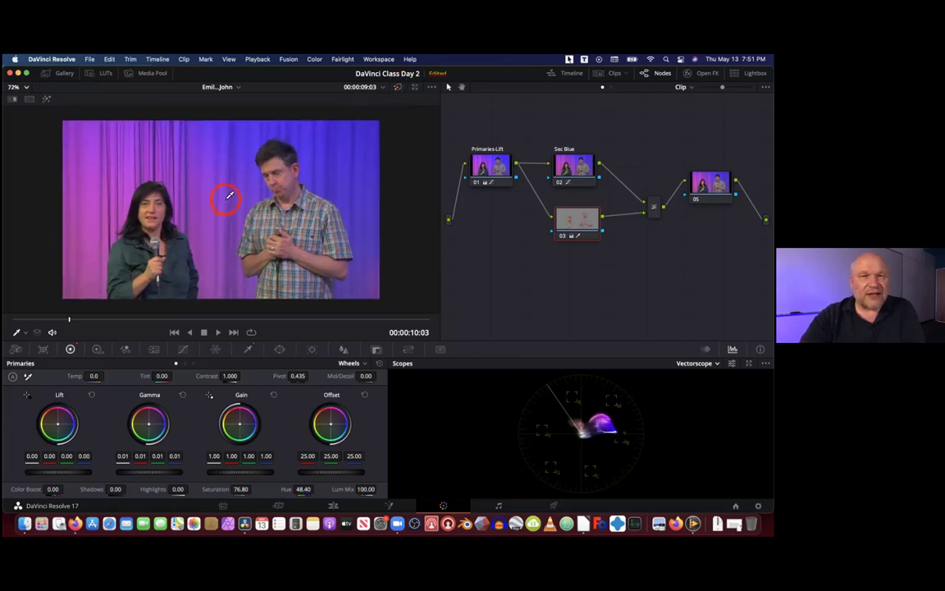
# Sample the man's shirt, collar and chin area with the qualifier eyedropper
pyautogui.click(311, 230)
pyautogui.click(247, 206)
pyautogui.click(292, 210)
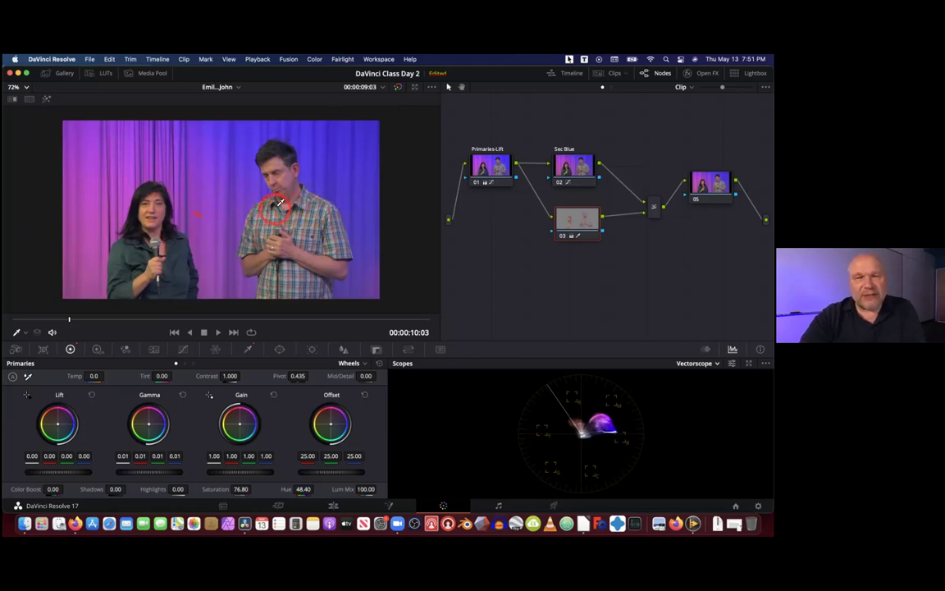
pyautogui.click(268, 189)
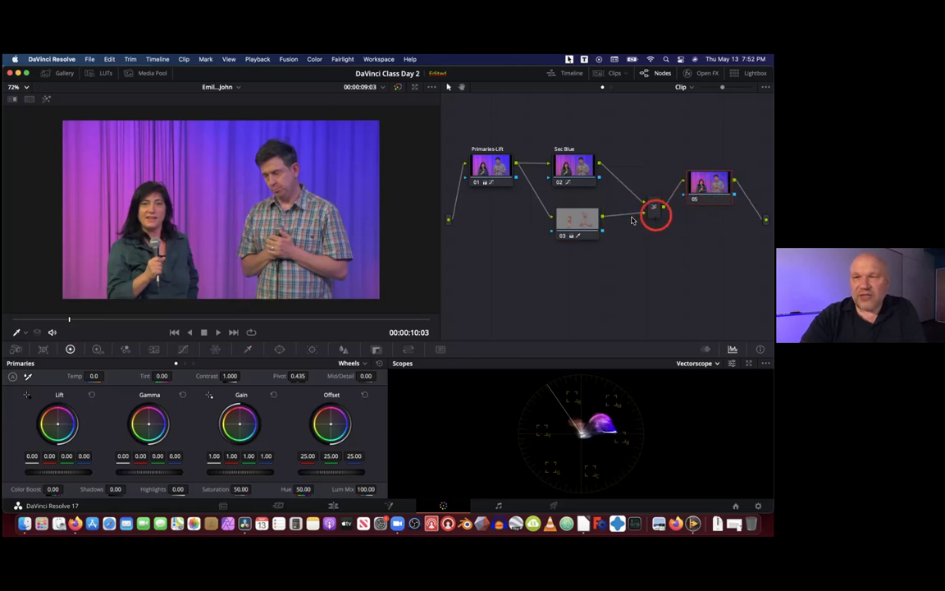
# Toggle node 03 on and off to preview it, leaving it disabled
pyautogui.click(563, 237)
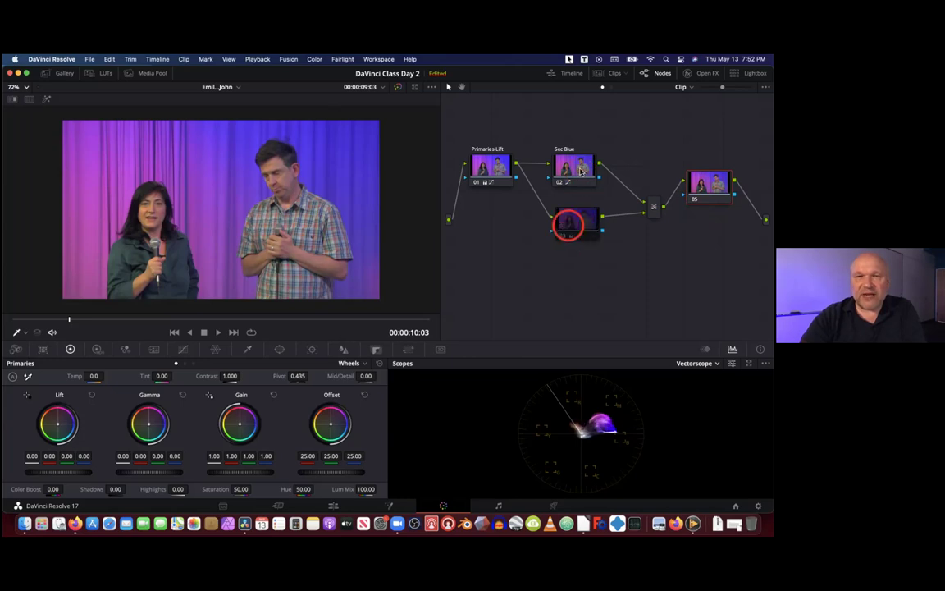
pyautogui.click(563, 237)
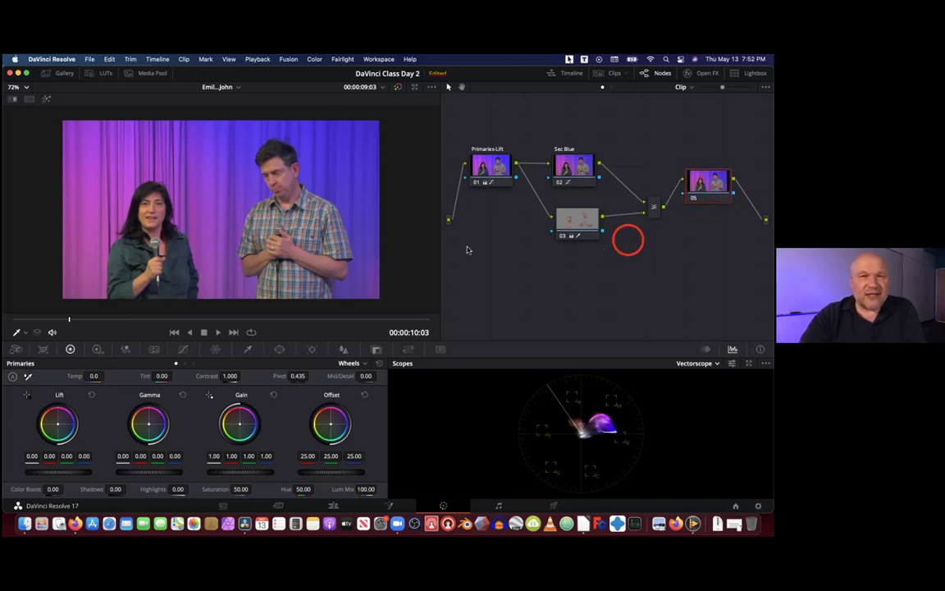
pyautogui.scroll(-1, 347, 215)
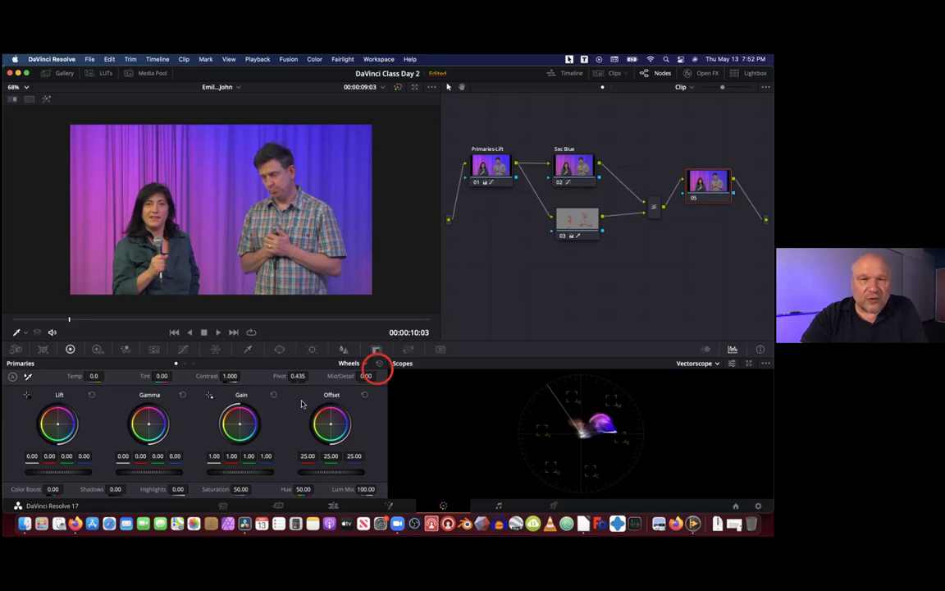
# Add a circle window on node 05, centred between the presenters and enlarged to cover both
pyautogui.click(279, 350)
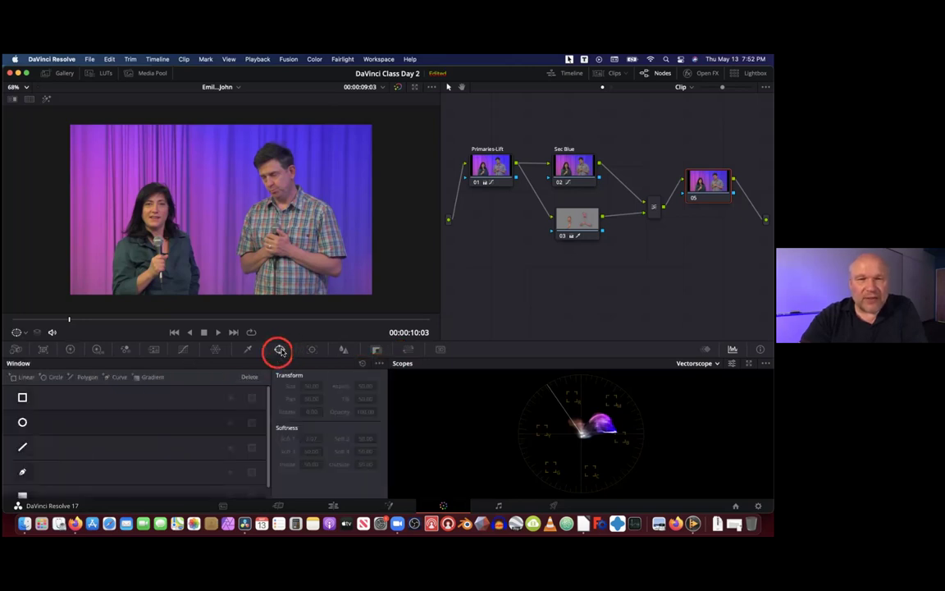
pyautogui.click(23, 422)
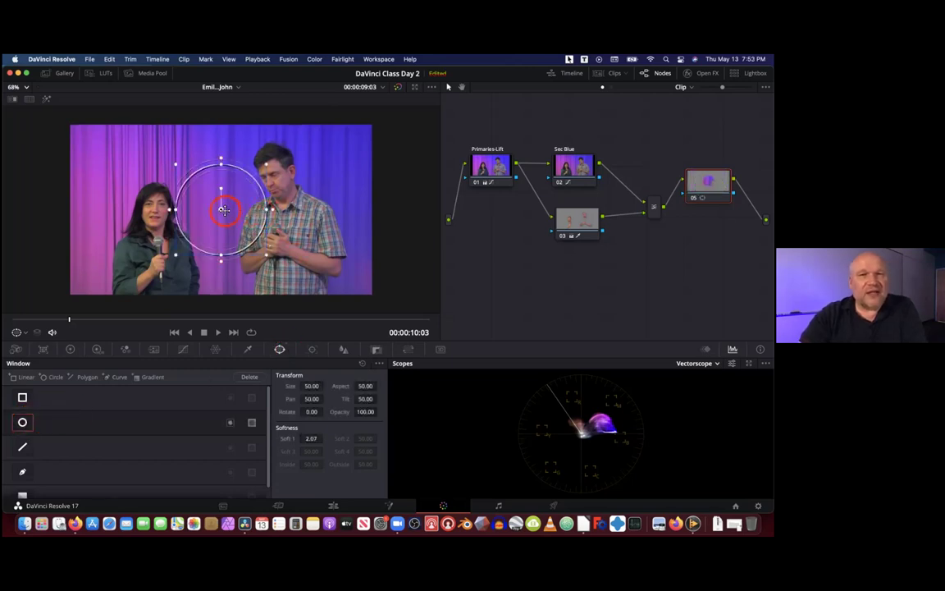
pyautogui.moveTo(222, 209)
pyautogui.mouseDown()
pyautogui.moveTo(185, 205)
pyautogui.moveTo(162, 220)
pyautogui.moveTo(216, 205)
pyautogui.moveTo(234, 213)
pyautogui.moveTo(207, 208)
pyautogui.moveTo(228, 211)
pyautogui.mouseUp()
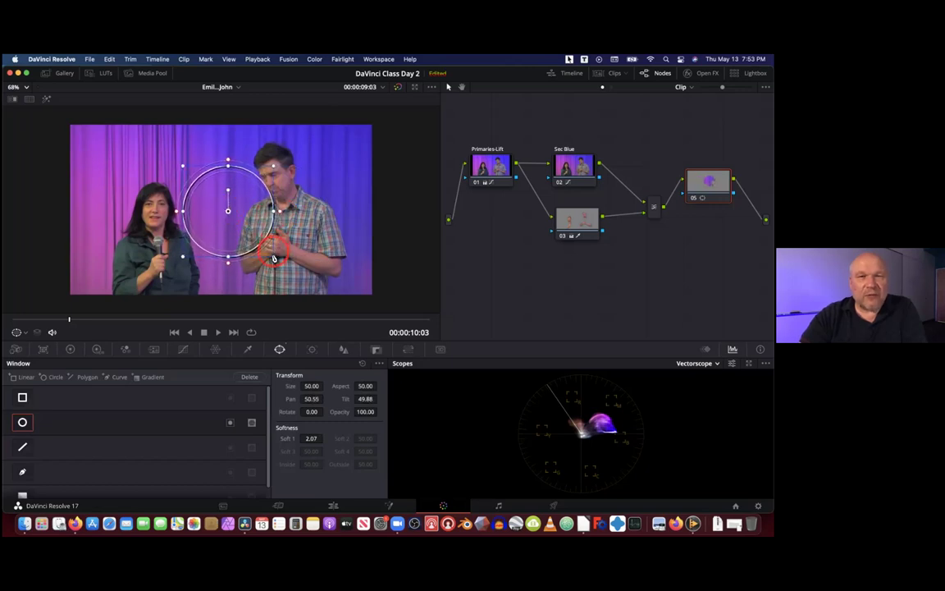
pyautogui.moveTo(274, 259); pyautogui.dragTo(323, 290)
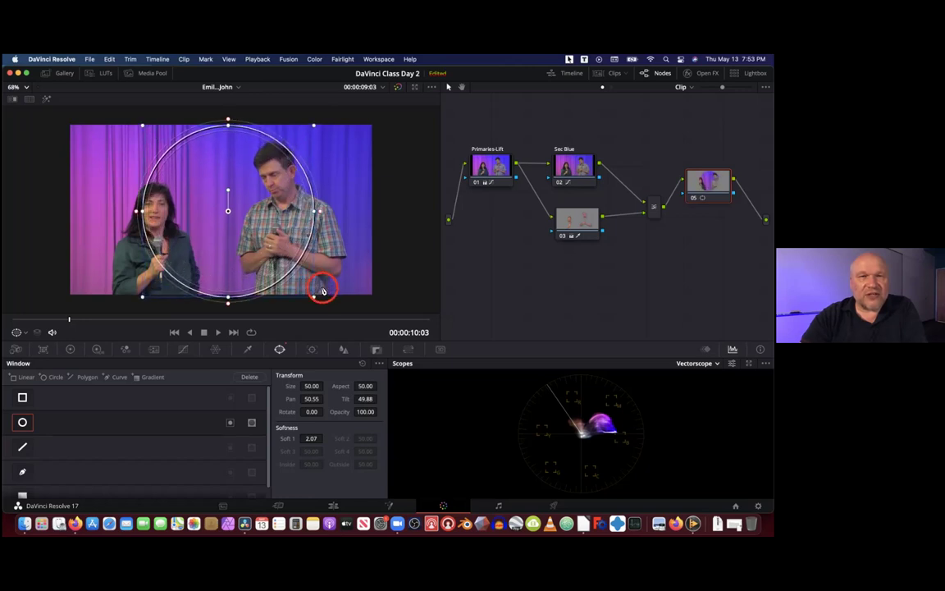
pyautogui.scroll(-1, 248, 189)
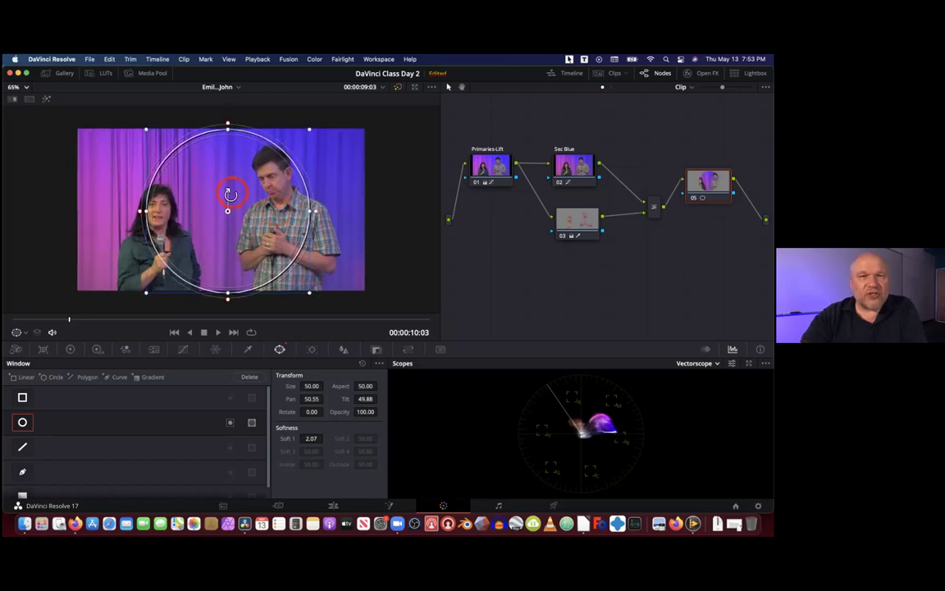
pyautogui.scroll(-1, 234, 197)
pyautogui.scroll(-1, 234, 197)
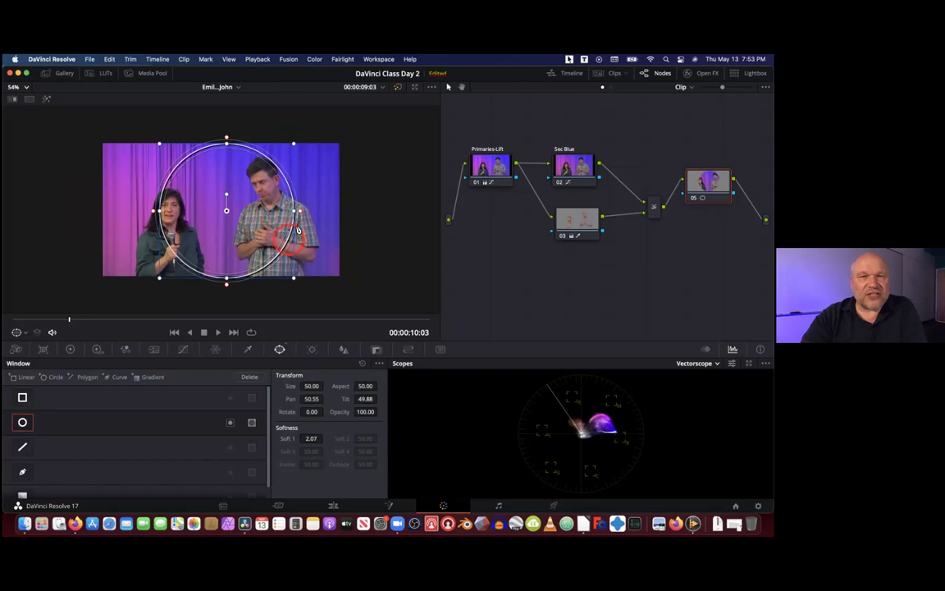
# Stretch the circle into a wide oval, set softness to 14.86, and nudge it into place
pyautogui.moveTo(293, 212); pyautogui.dragTo(323, 211)
pyautogui.moveTo(231, 213); pyautogui.dragTo(229, 214)
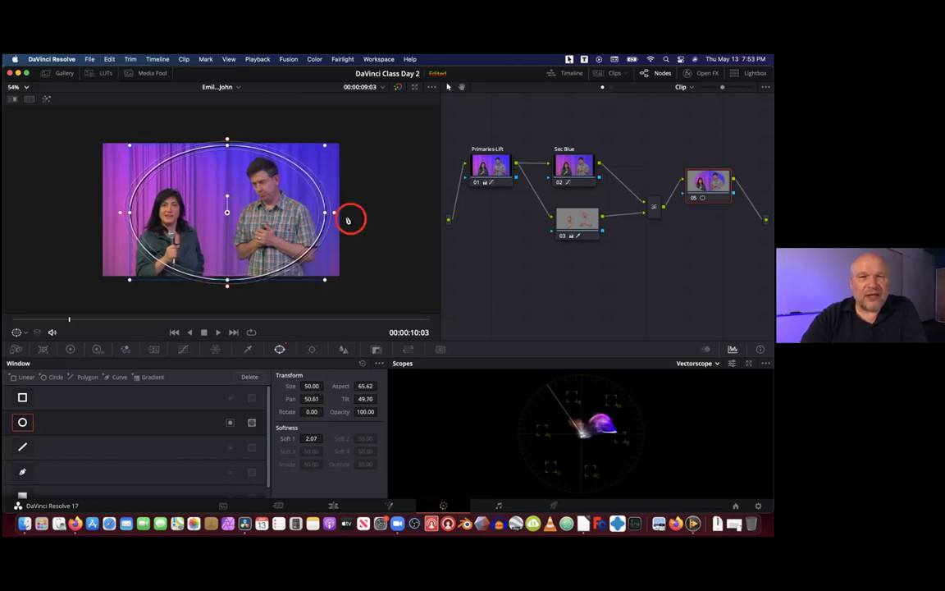
pyautogui.moveTo(335, 215); pyautogui.dragTo(368, 214)
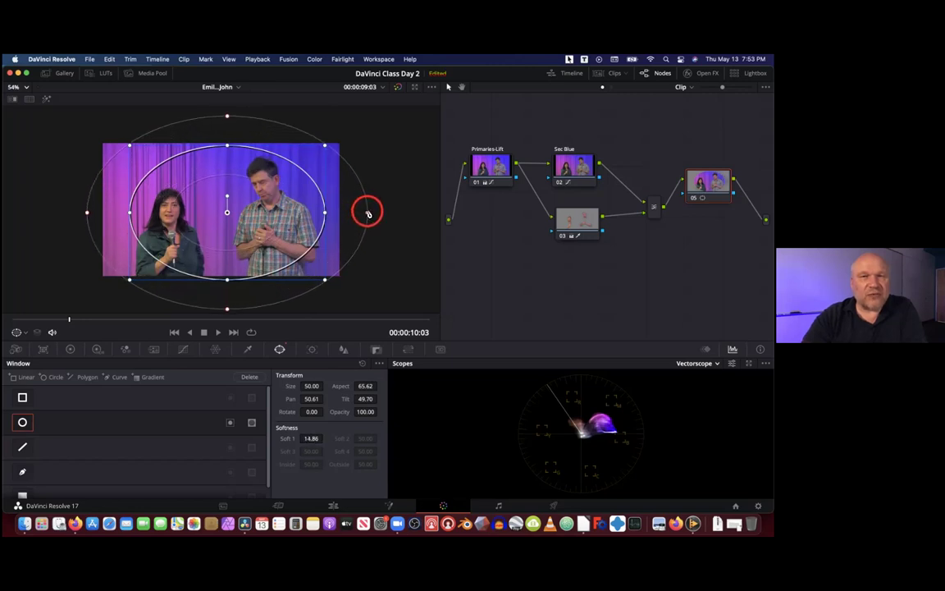
pyautogui.click(228, 213)
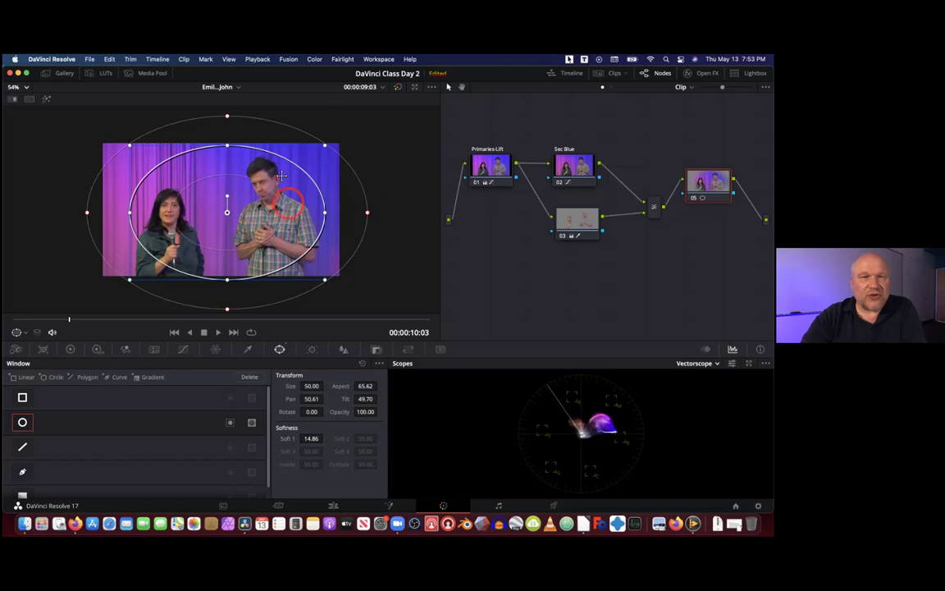
pyautogui.moveTo(230, 212); pyautogui.dragTo(229, 214)
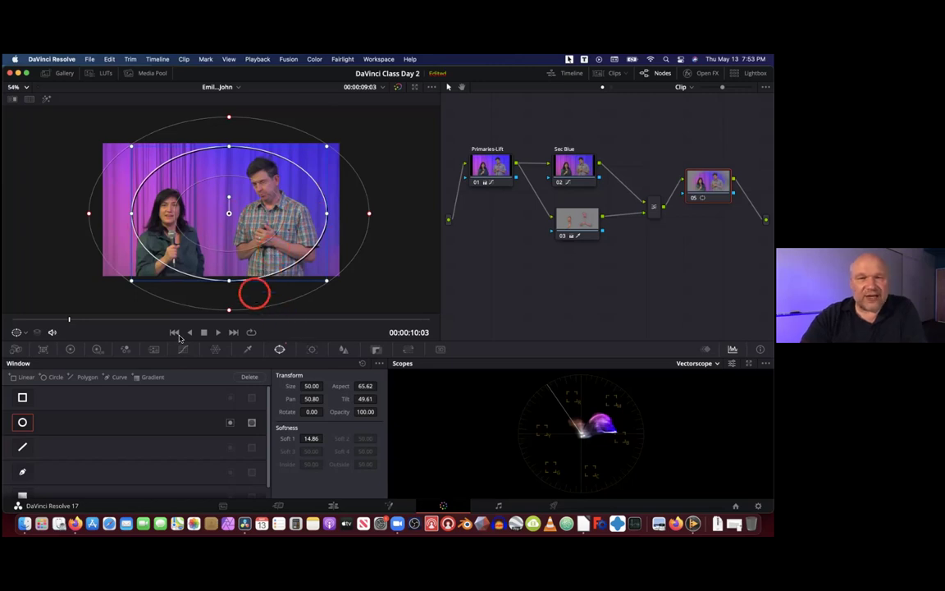
# Link node 05's curve channels and lower the curve's top point to darken the image
pyautogui.click(185, 351)
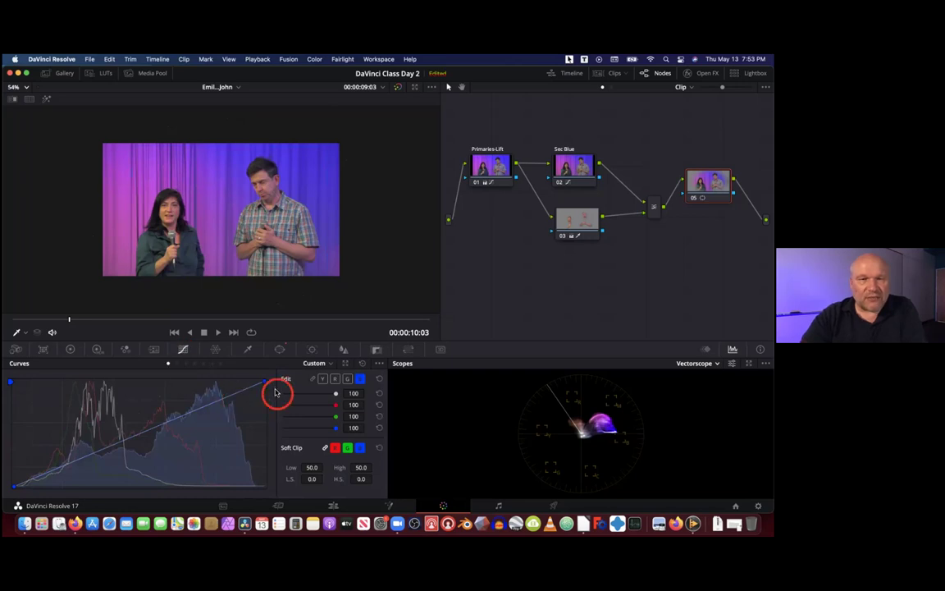
pyautogui.moveTo(267, 397)
pyautogui.mouseDown()
pyautogui.moveTo(274, 417)
pyautogui.moveTo(267, 381)
pyautogui.moveTo(274, 410)
pyautogui.moveTo(276, 381)
pyautogui.mouseUp()
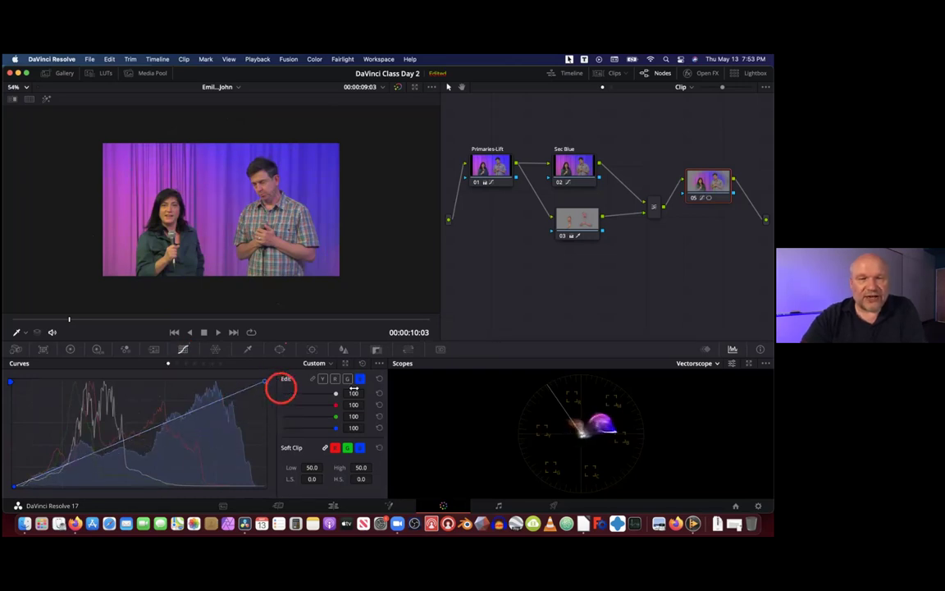
pyautogui.click(313, 380)
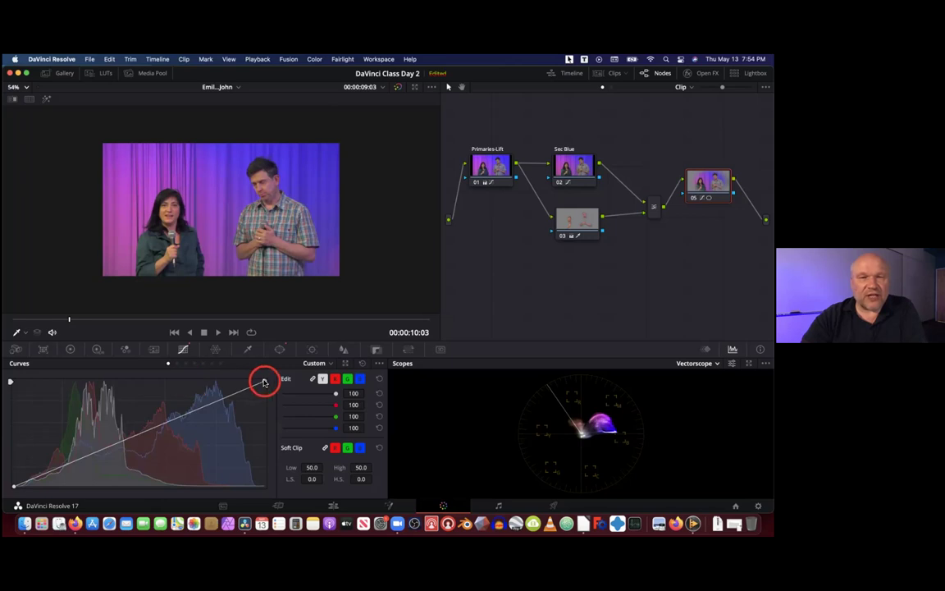
pyautogui.moveTo(264, 383); pyautogui.dragTo(281, 350)
pyautogui.click(280, 350)
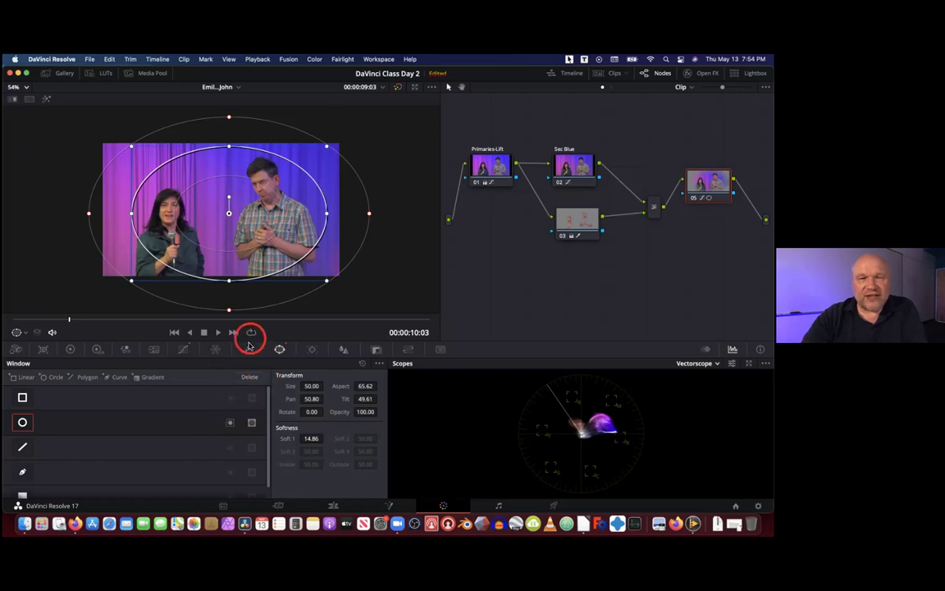
# Invert the oval window and pull the linked curve's top down to about halfway
pyautogui.click(230, 422)
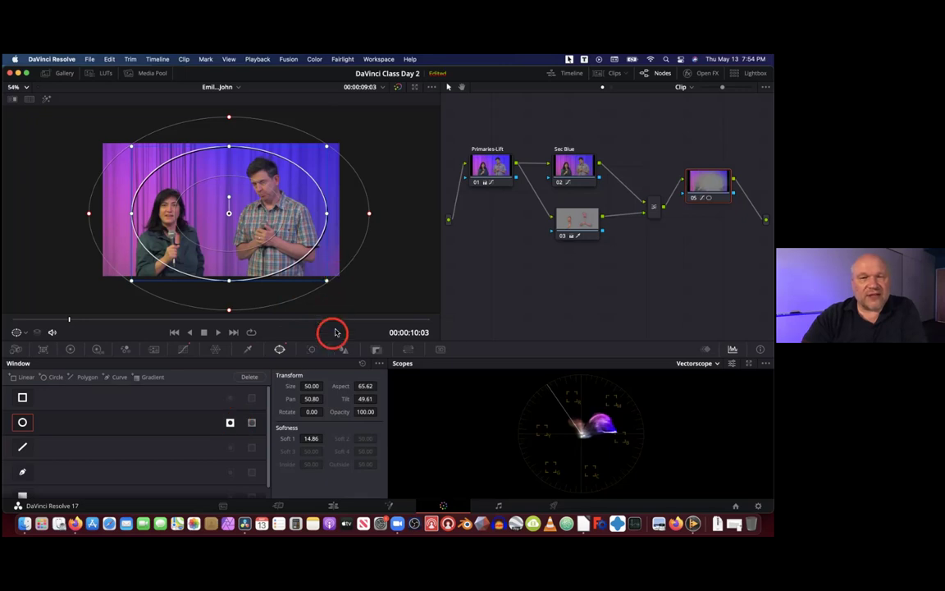
pyautogui.click(183, 349)
pyautogui.moveTo(265, 383); pyautogui.dragTo(293, 428)
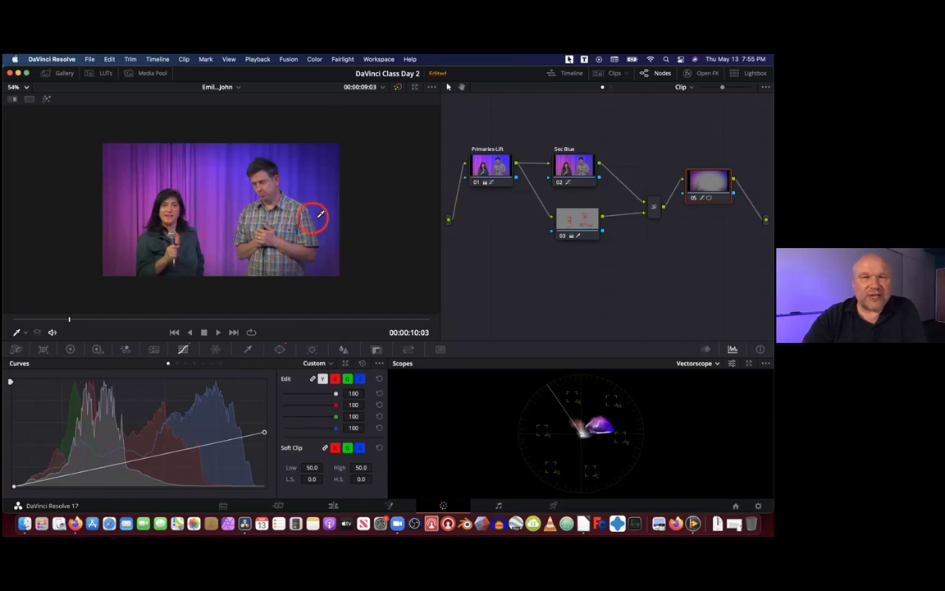
pyautogui.scroll(2, 316, 213)
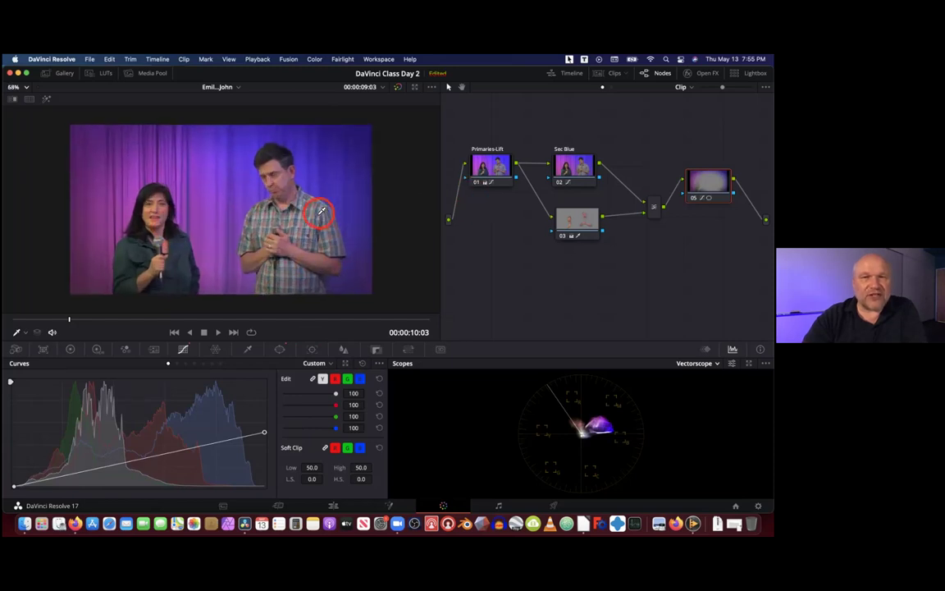
# Toggle the colour-grade bypass repeatedly to compare the original footage with the graded clip
pyautogui.click(397, 89)
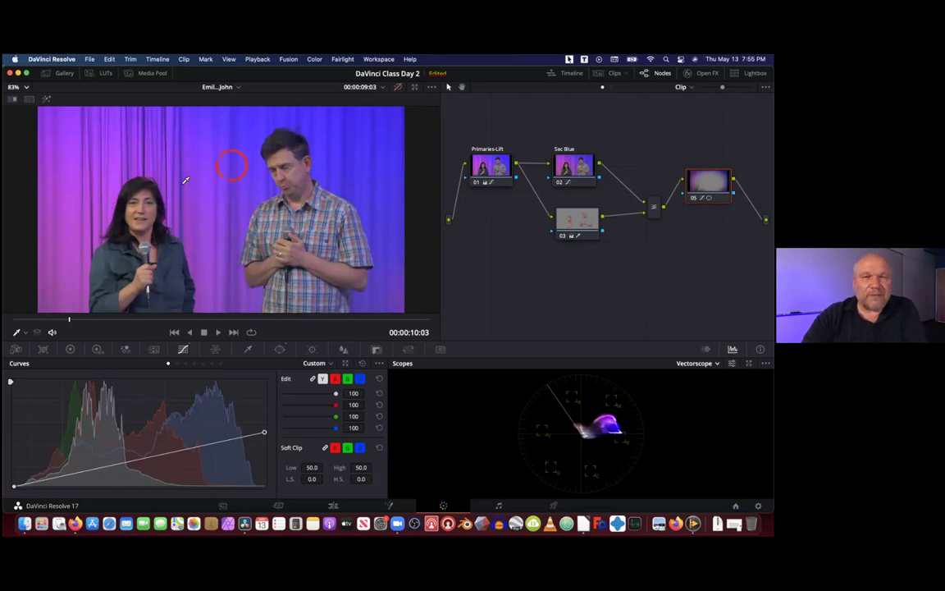
pyautogui.click(398, 87)
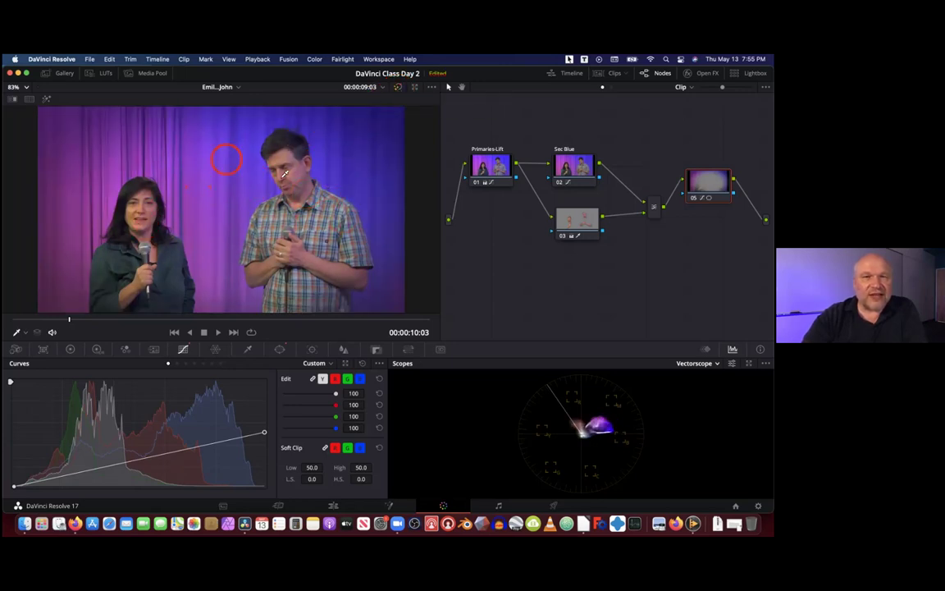
pyautogui.click(398, 88)
pyautogui.click(398, 88)
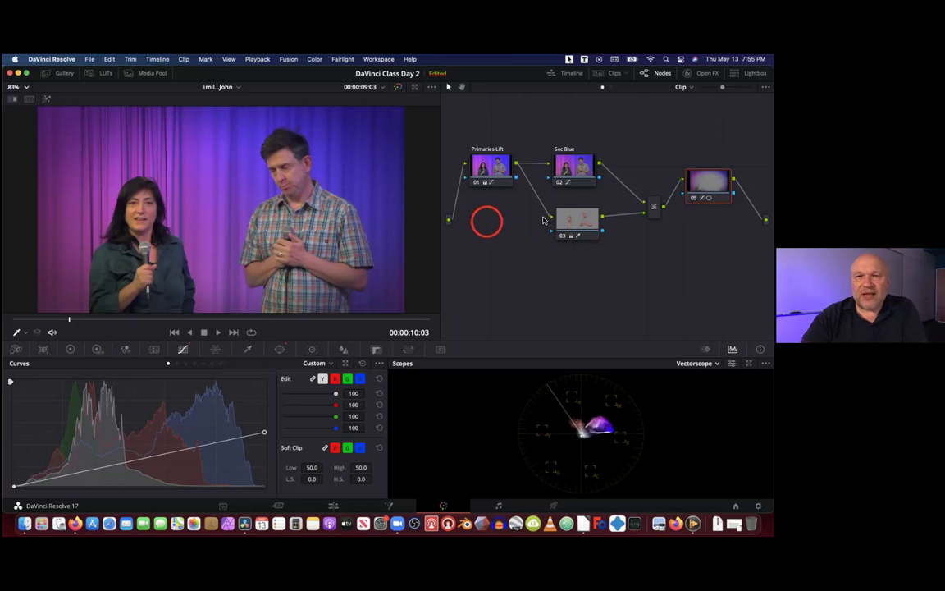
# Label node 03 'Skin Tones'
pyautogui.rightClick(575, 223)
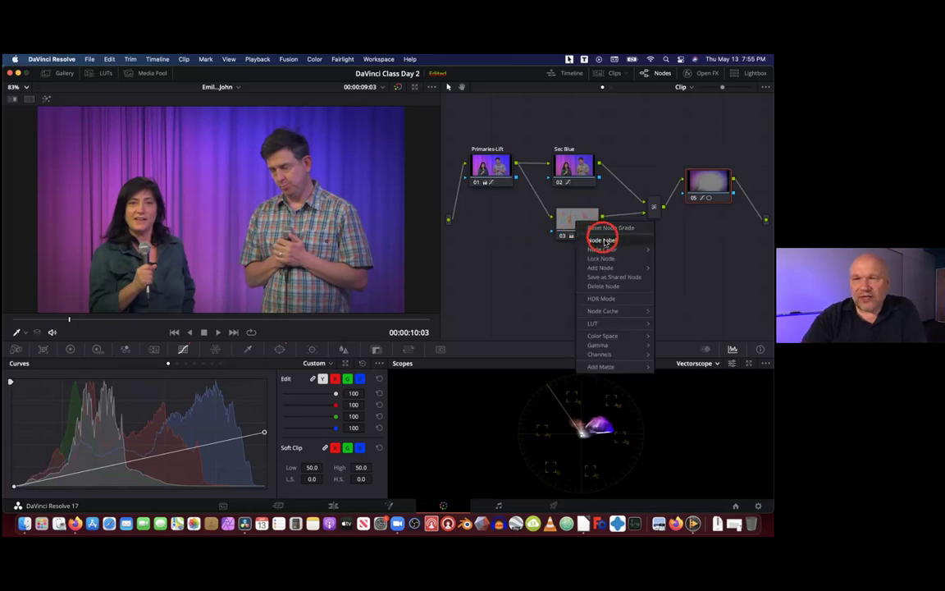
pyautogui.click(603, 239)
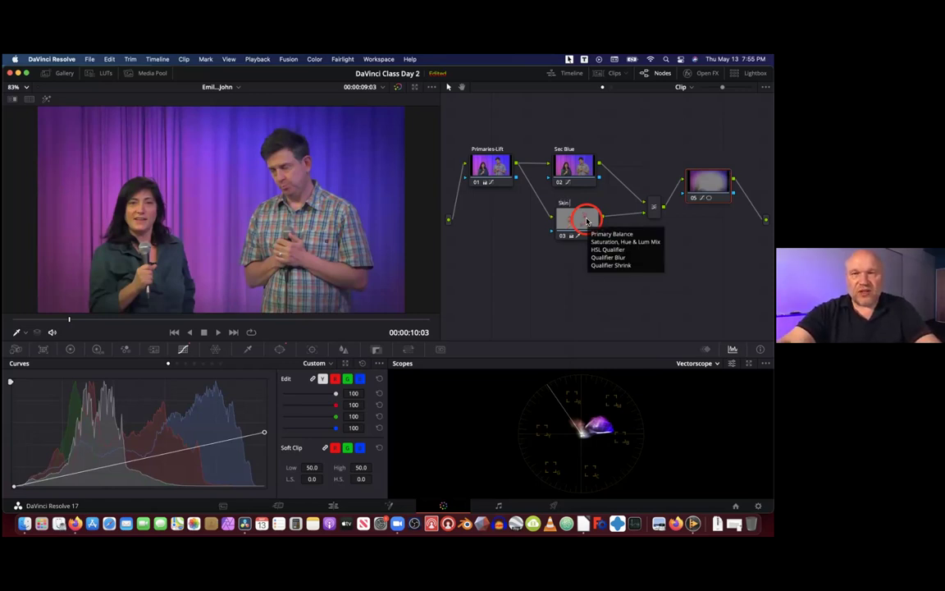
pyautogui.write('Skin Tones')
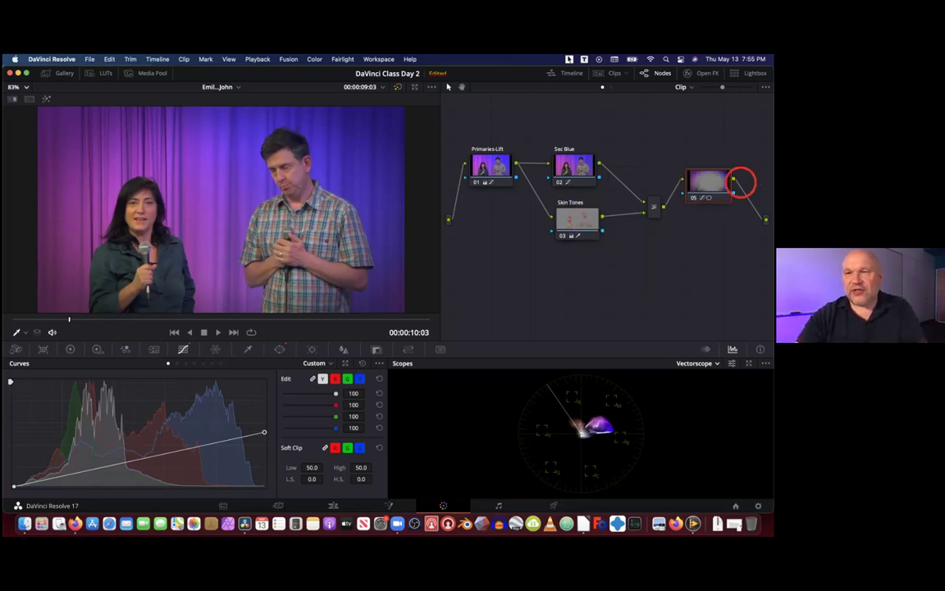
# Label node 05 'Vignette'
pyautogui.rightClick(708, 183)
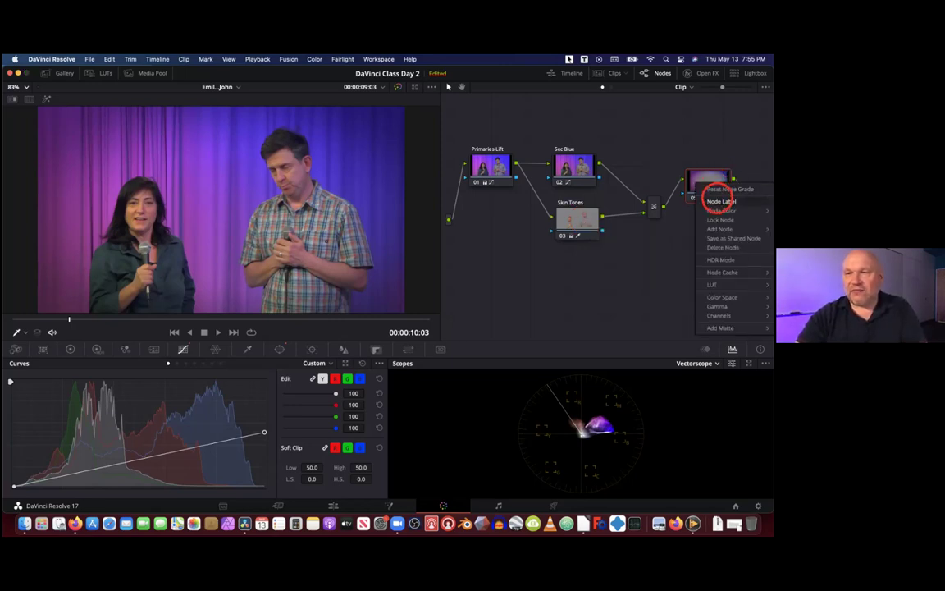
pyautogui.click(717, 200)
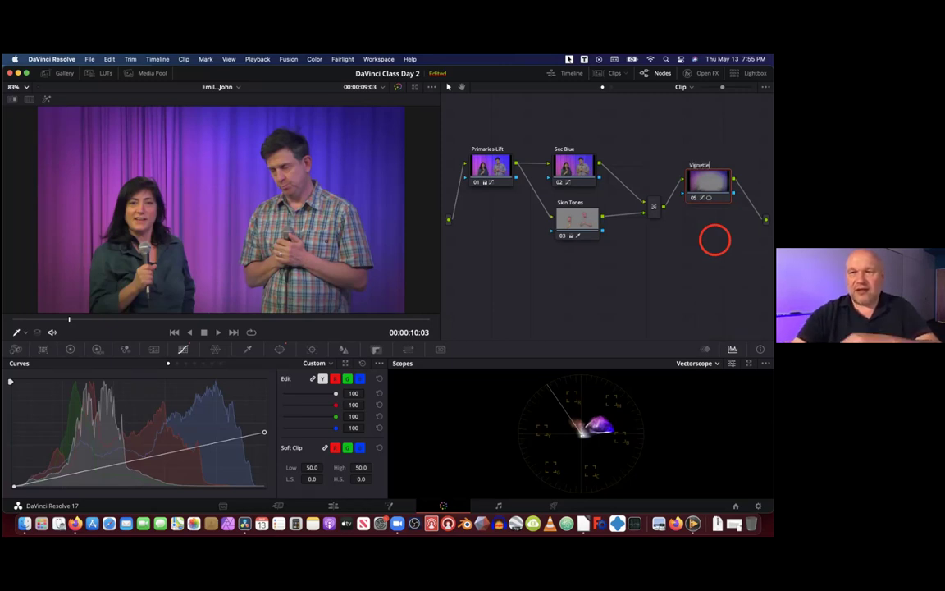
pyautogui.press('Return')
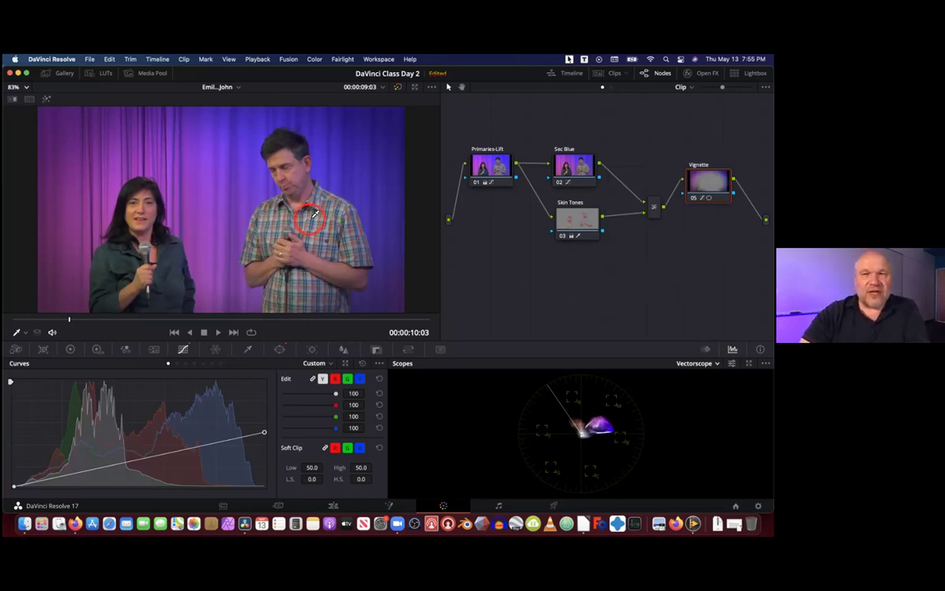
# Play the graded clip in the full-screen cinema viewer, scrubbing back slightly
pyautogui.scroll(-1, 319, 213)
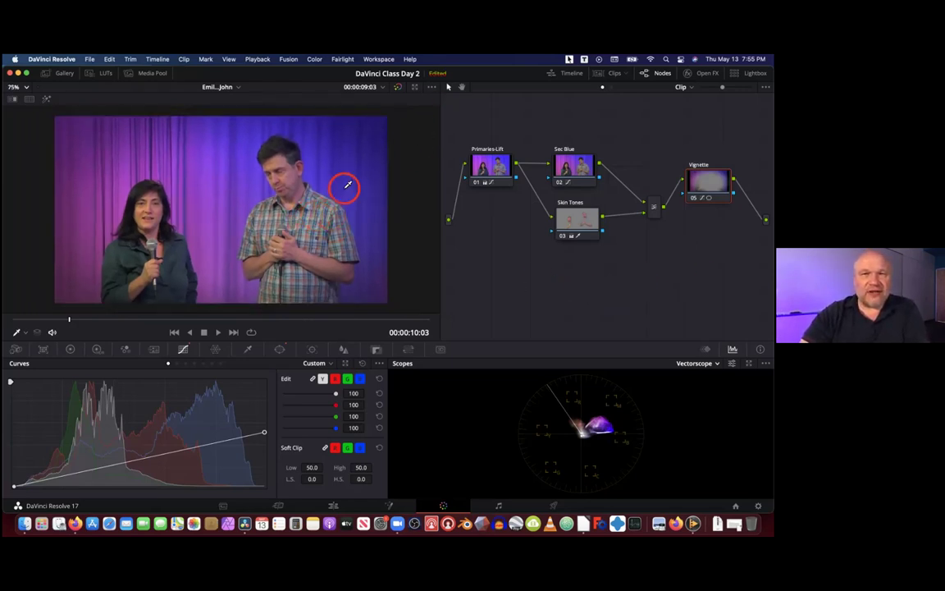
pyautogui.scroll(1, 351, 176)
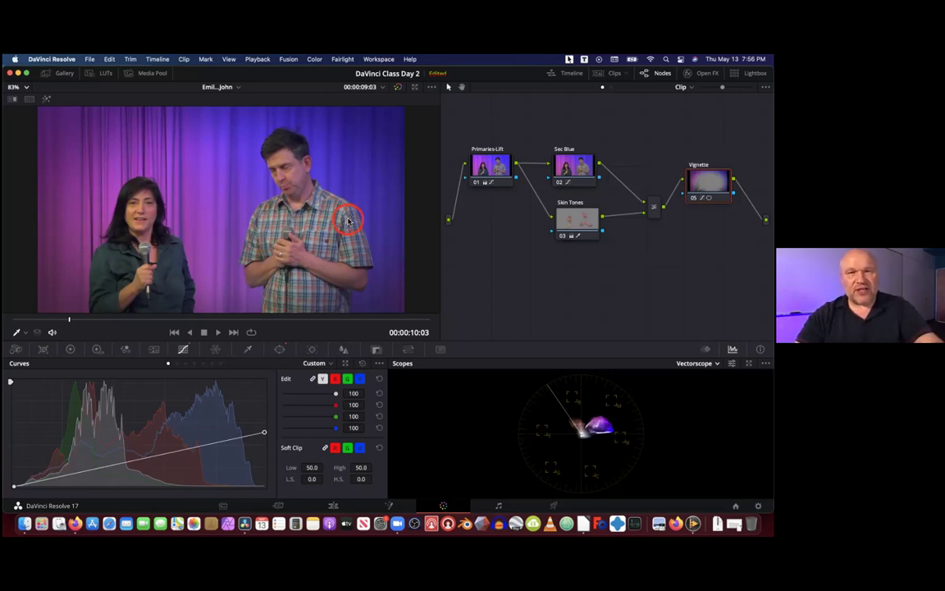
pyautogui.press('super+f')
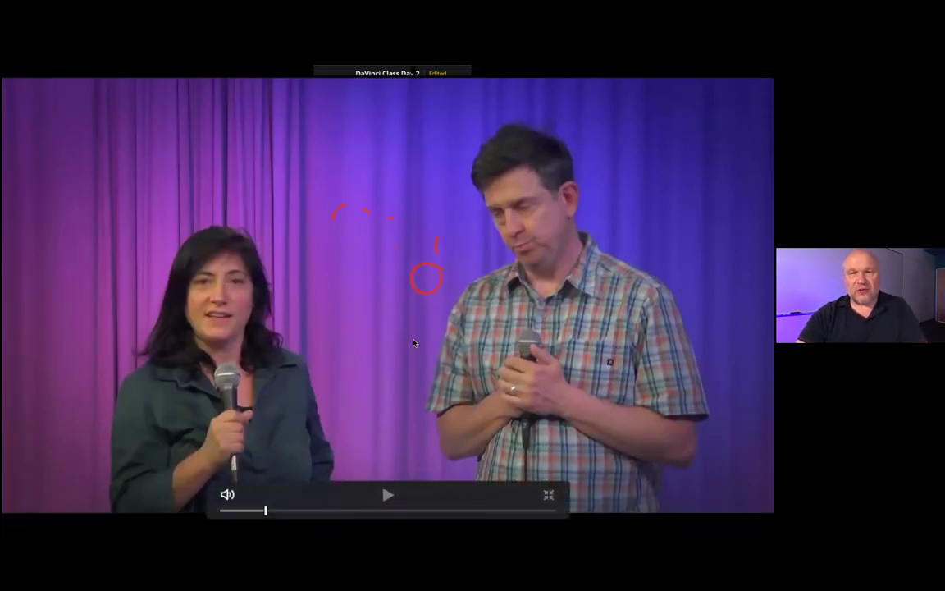
pyautogui.moveTo(266, 510); pyautogui.dragTo(263, 510)
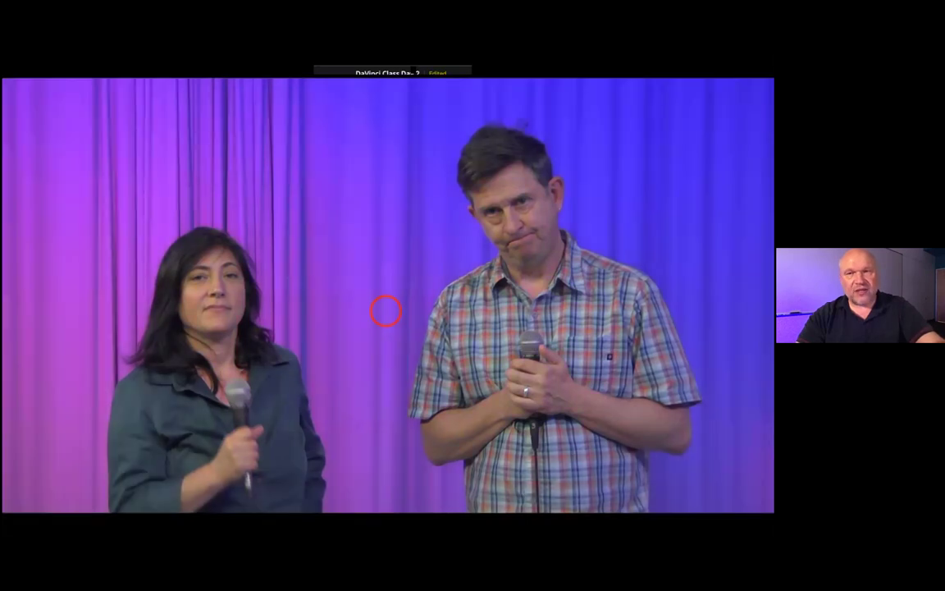
pyautogui.moveTo(387, 314)
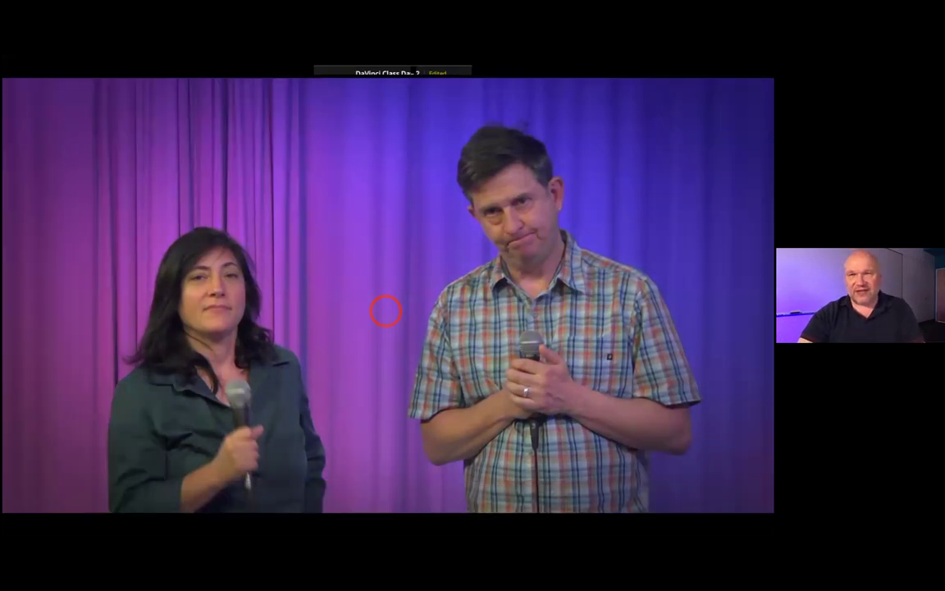
pyautogui.press('Escape')
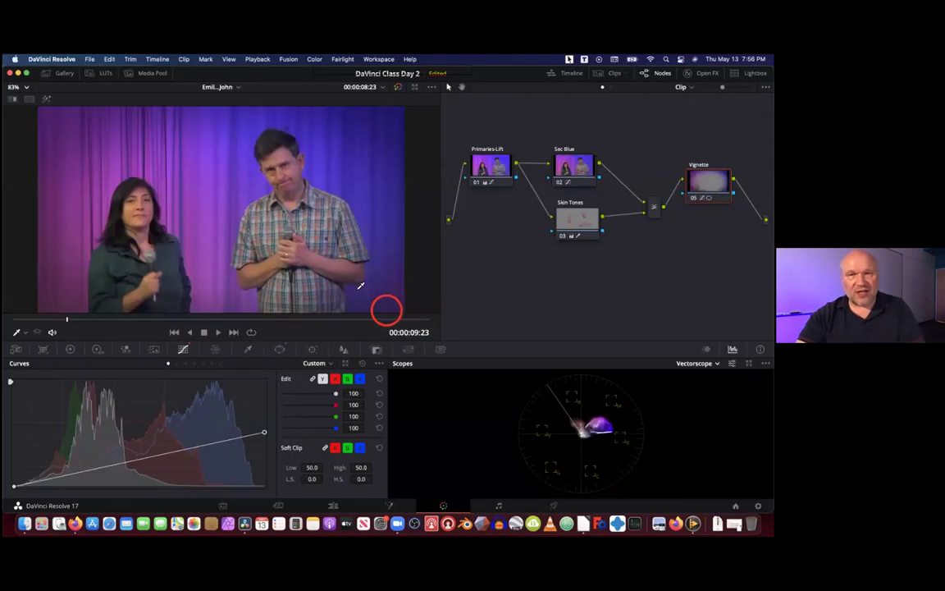
# Review the clip full-screen once more, then return to the Color page at 00:00:09:23
pyautogui.click(254, 212)
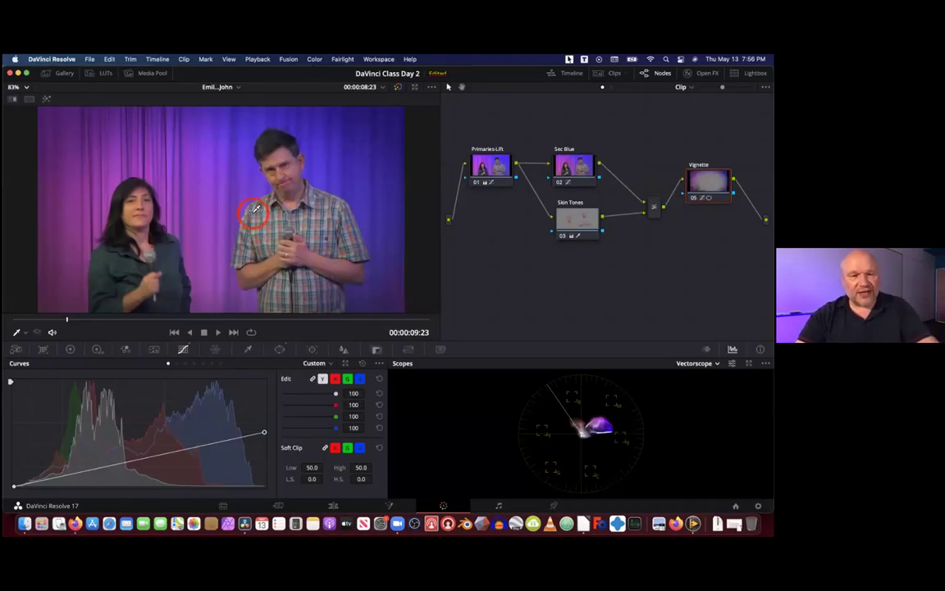
pyautogui.press('p')
pyautogui.click(308, 231)
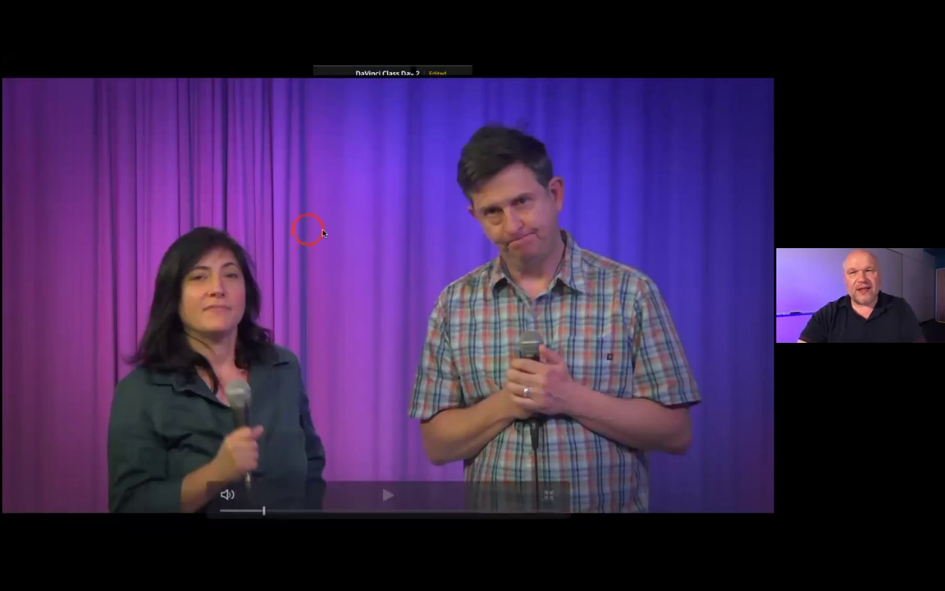
pyautogui.click(281, 234)
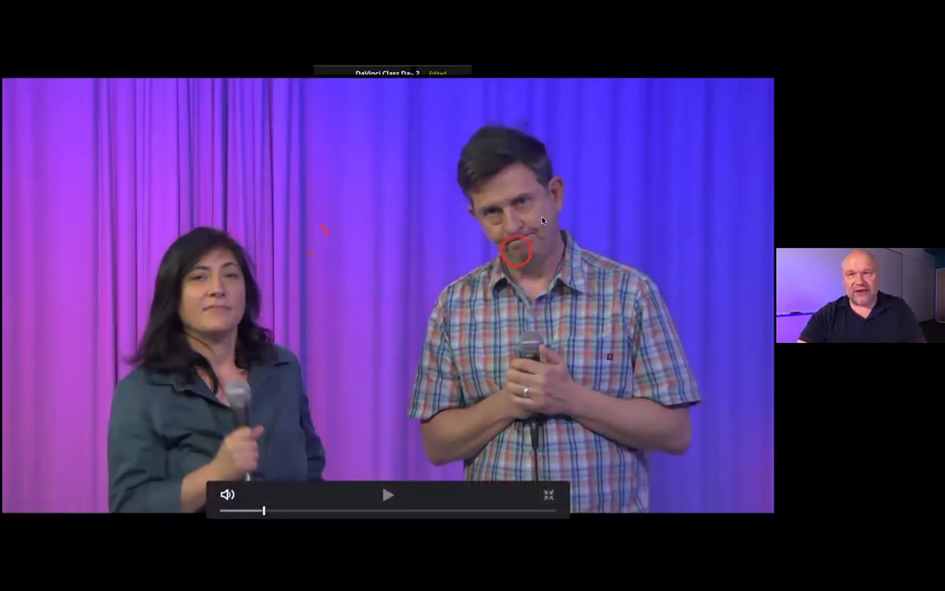
pyautogui.click(564, 289)
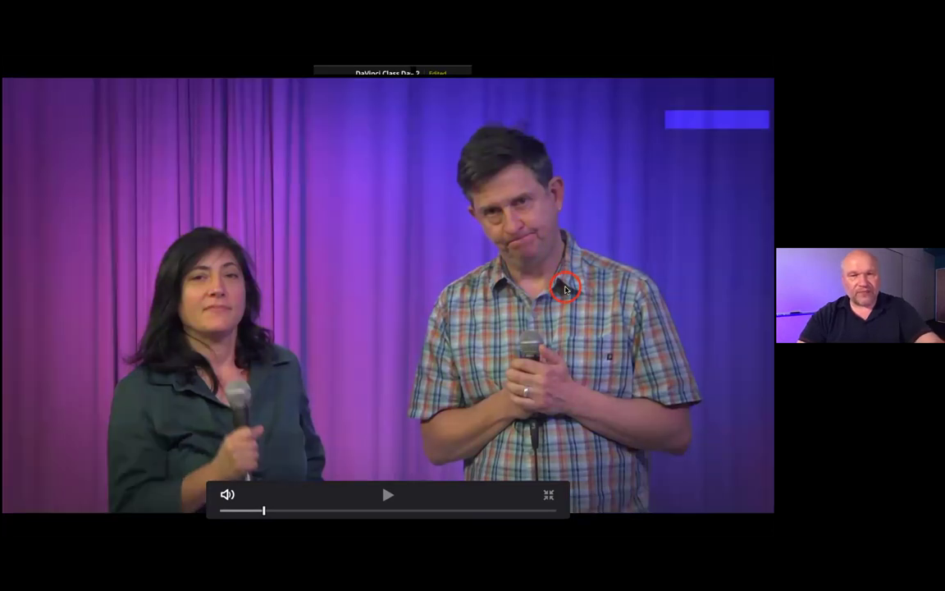
pyautogui.press('Escape')
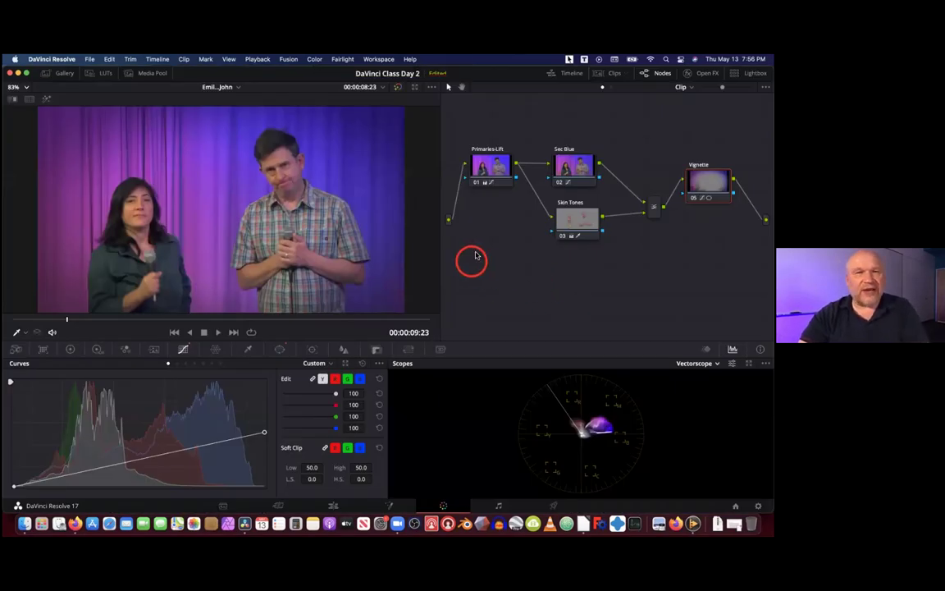
pyautogui.scroll(-1, 290, 205)
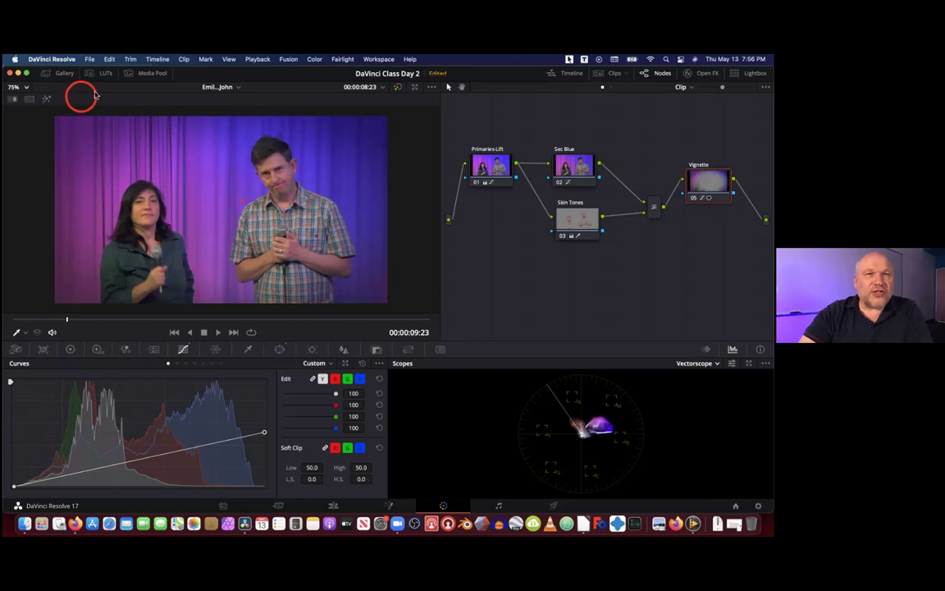
# Show the Gallery panel beside the viewer, which holds no stills yet
pyautogui.click(63, 75)
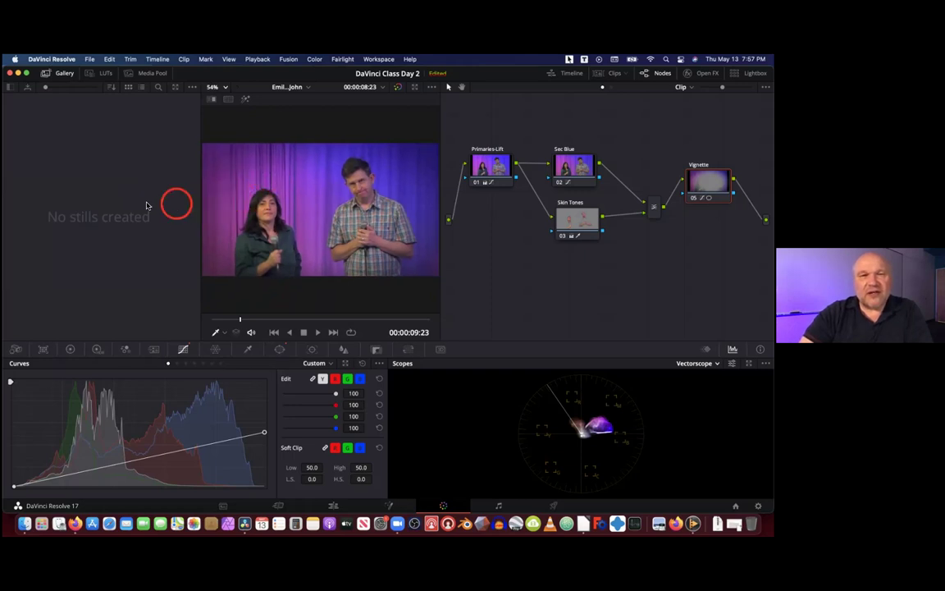
# Grab the current graded frame as still 1.1.1 and compare it with the live frame
pyautogui.rightClick(256, 165)
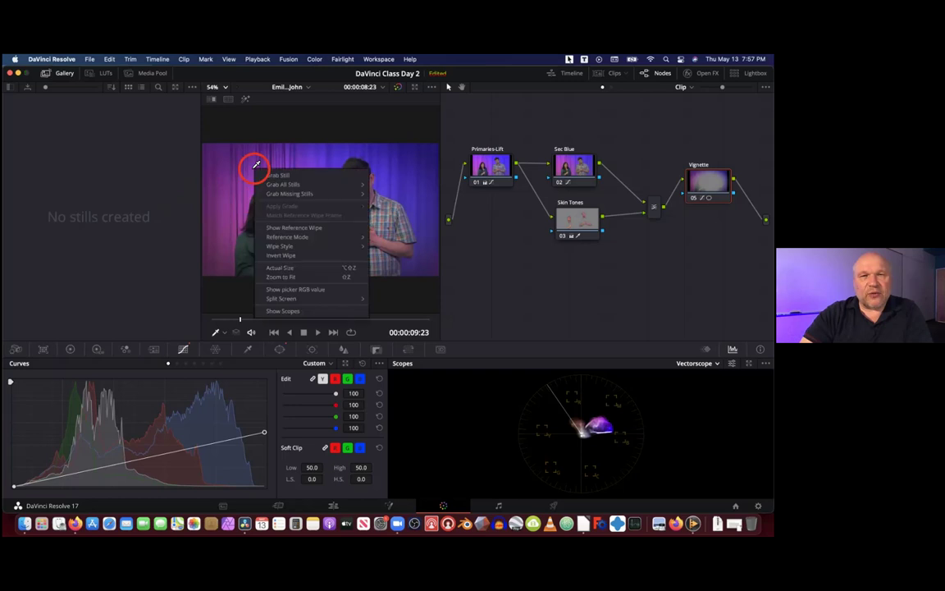
pyautogui.click(277, 176)
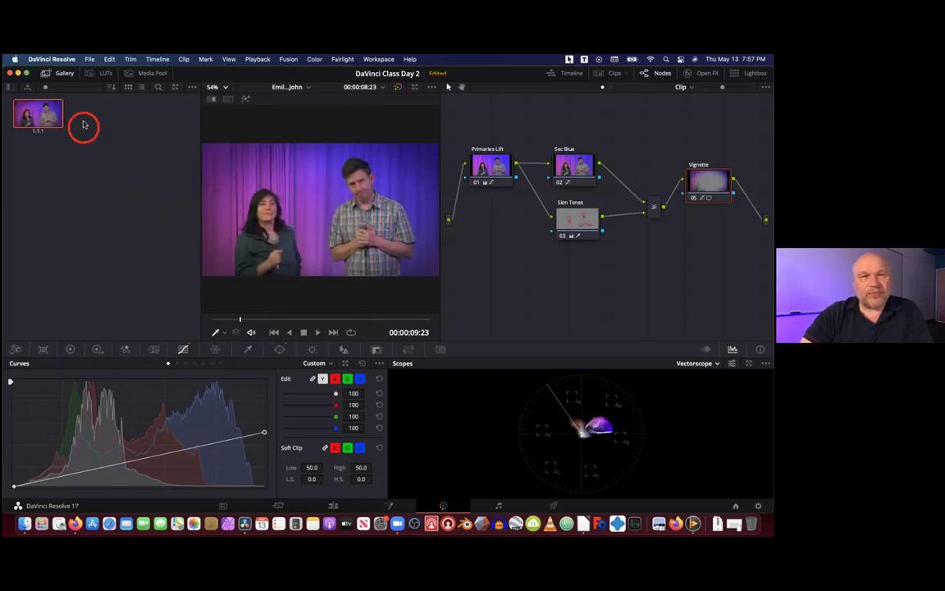
pyautogui.click(39, 115)
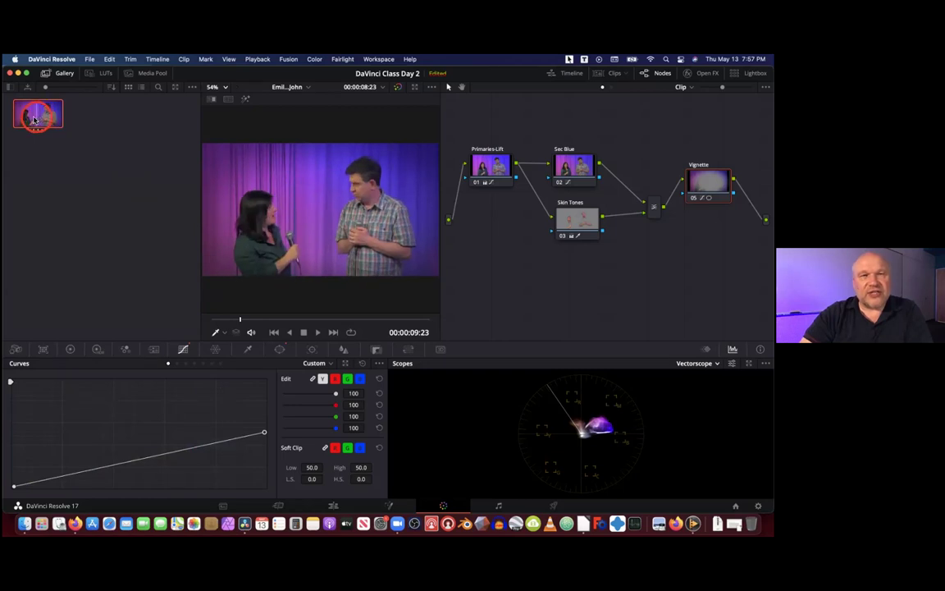
pyautogui.click(11, 145)
pyautogui.click(297, 218)
# Preview still 1.1.1 again and check its right-click options
pyautogui.click(58, 121)
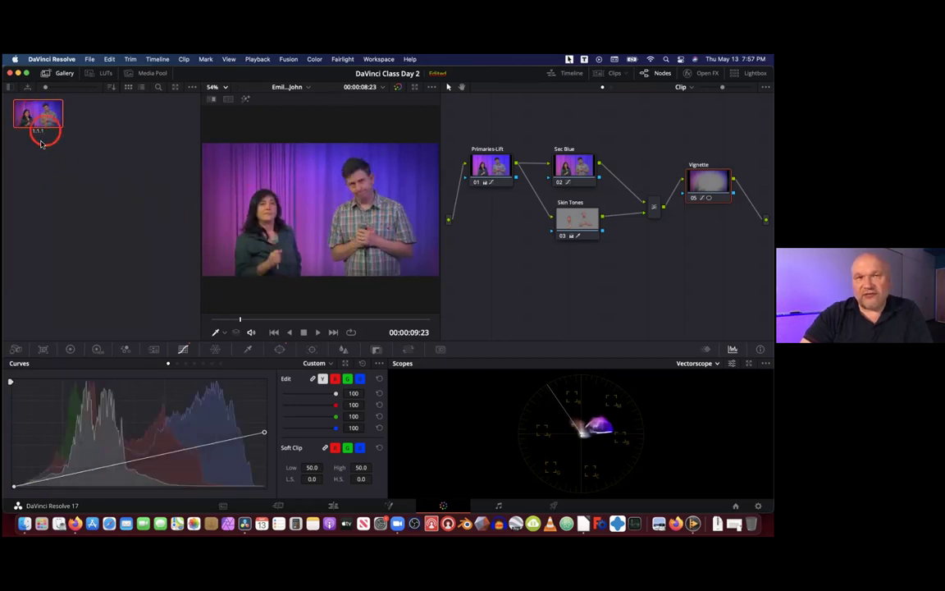
pyautogui.rightClick(53, 120)
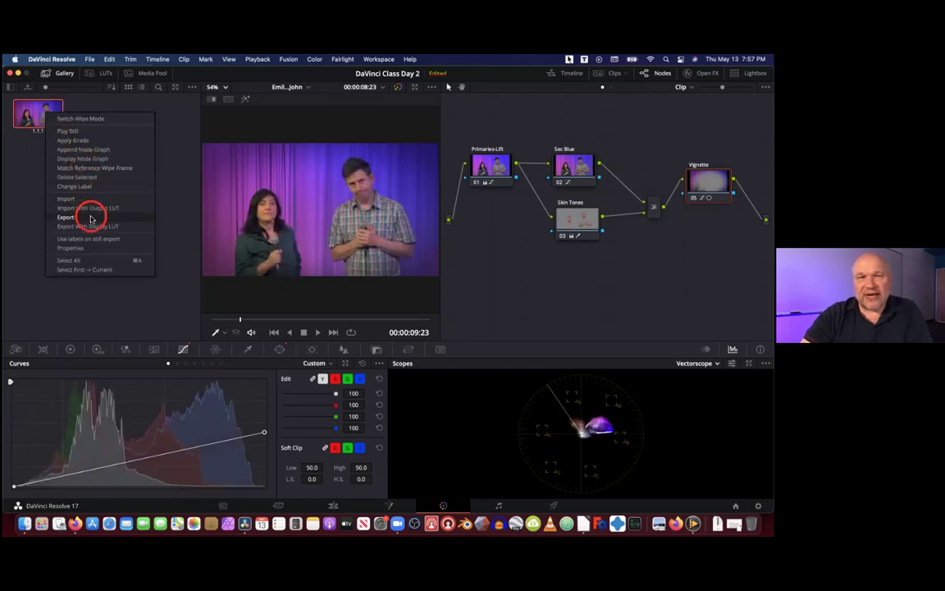
pyautogui.click(29, 205)
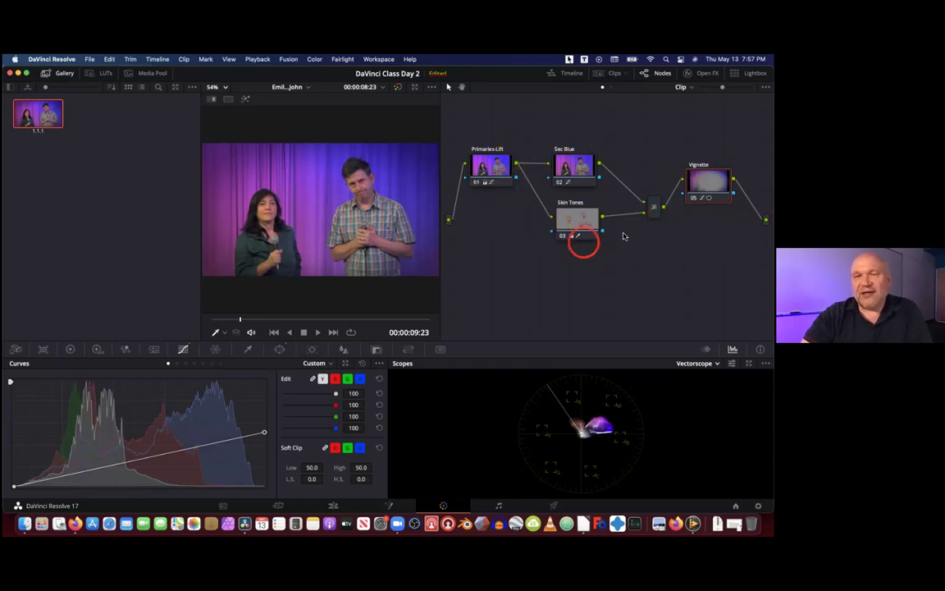
pyautogui.click(59, 123)
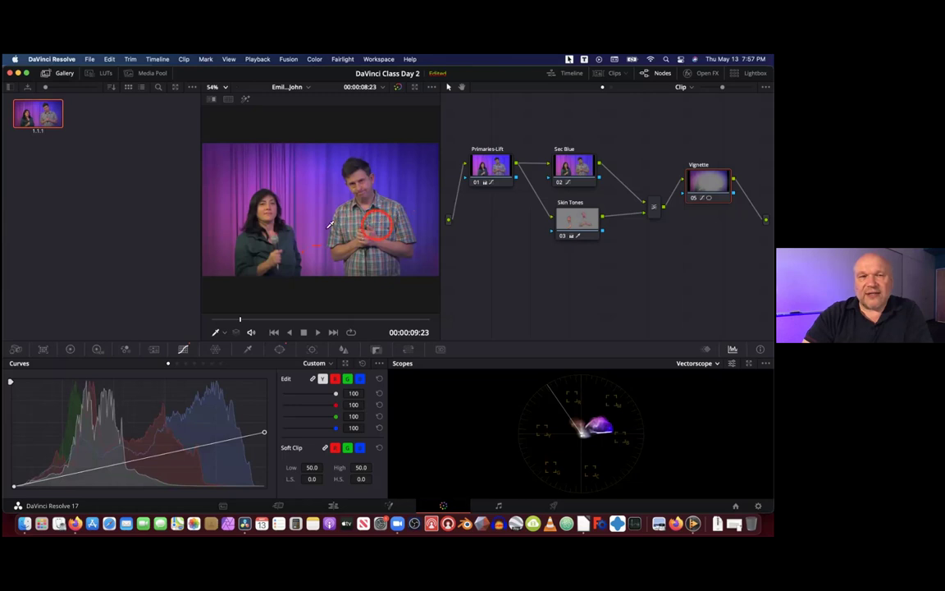
pyautogui.doubleClick(41, 113)
pyautogui.rightClick(45, 116)
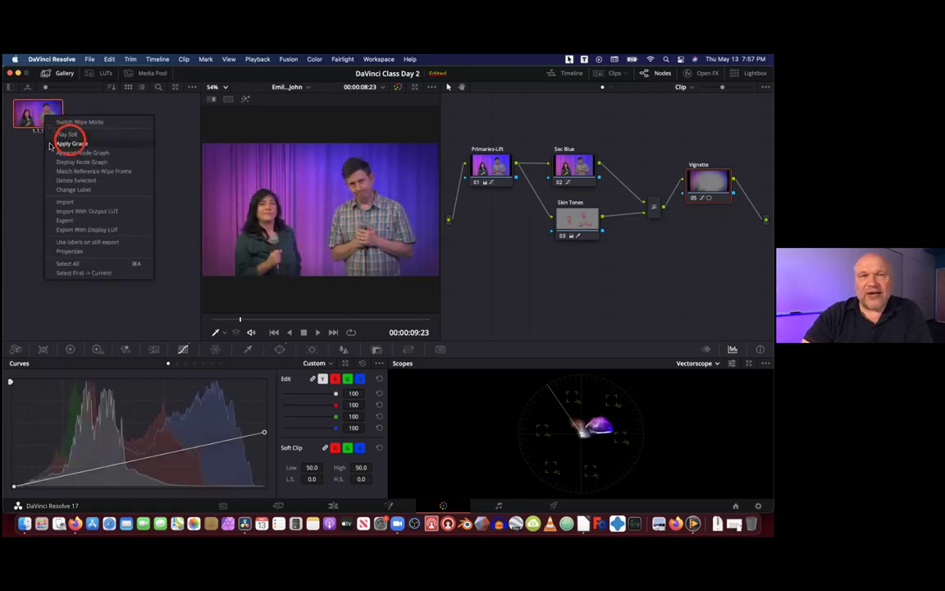
pyautogui.click(21, 167)
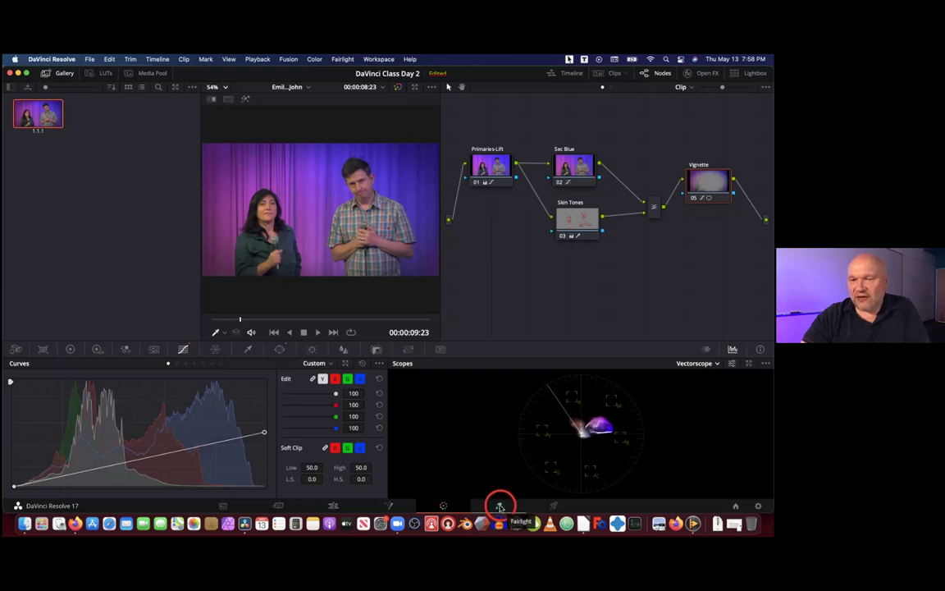
# Switch to the Deliver page, fill the viewer with the program image, and zoom out the timeline
pyautogui.click(555, 506)
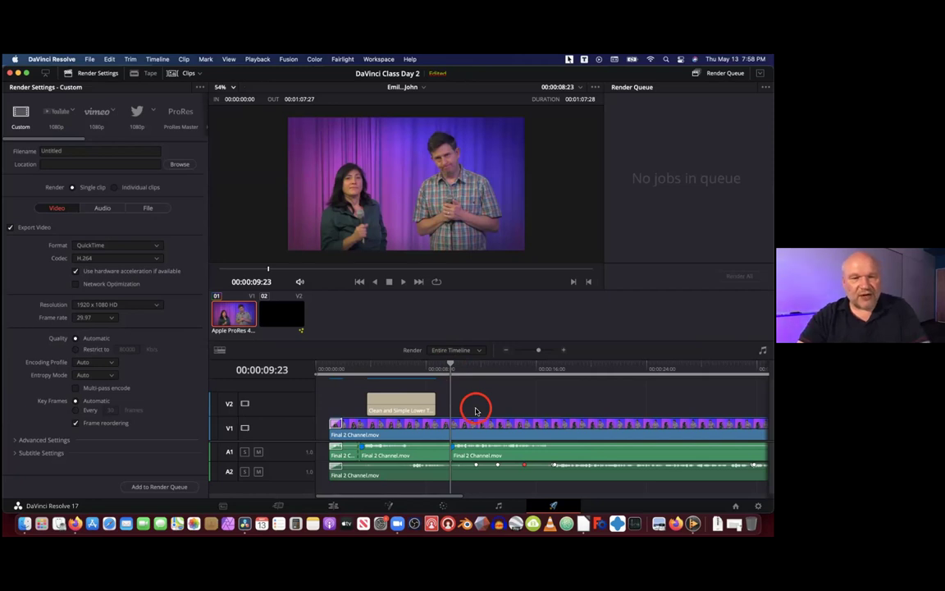
pyautogui.hotkey('shift', 'z')
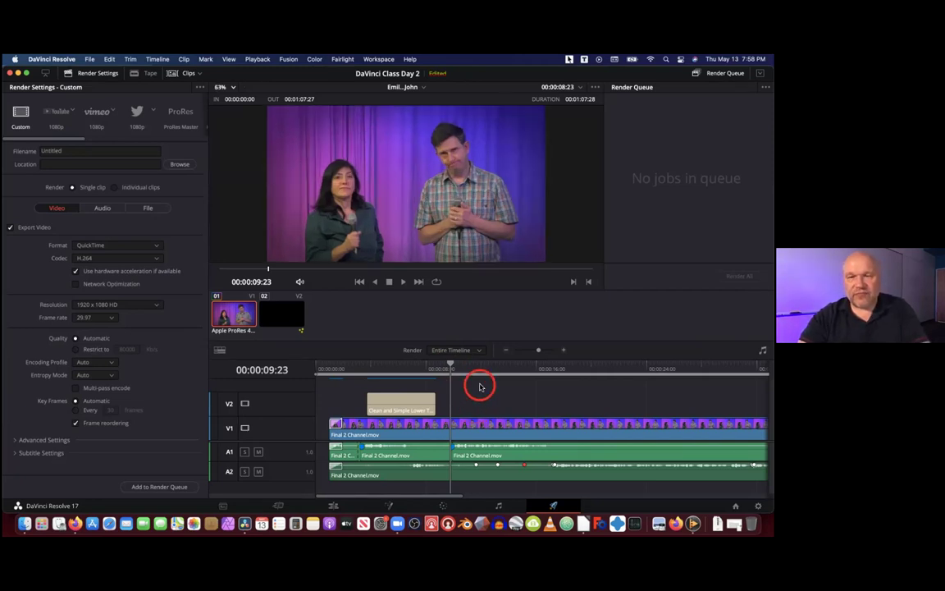
pyautogui.moveTo(538, 351); pyautogui.dragTo(536, 350)
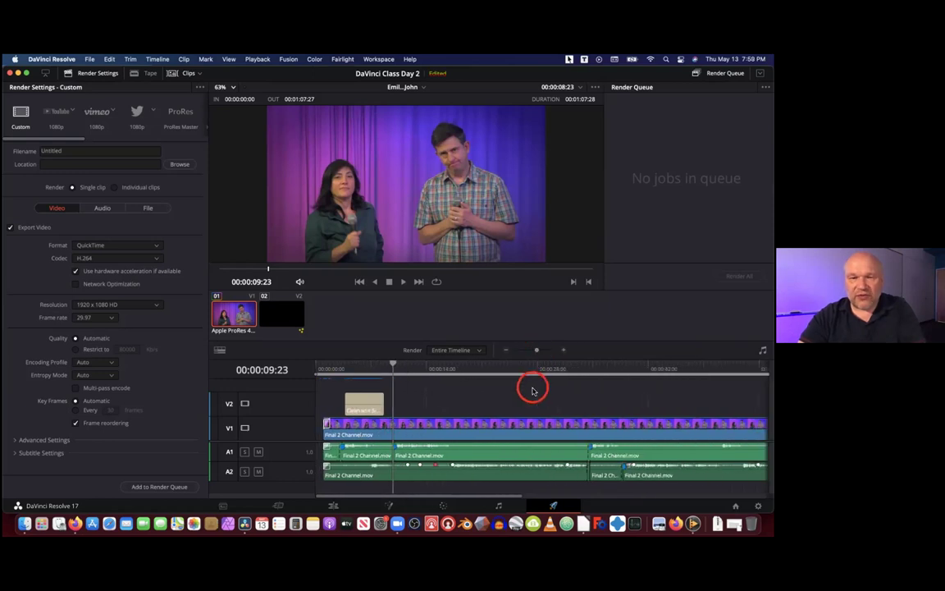
pyautogui.scroll(-1, 532, 389)
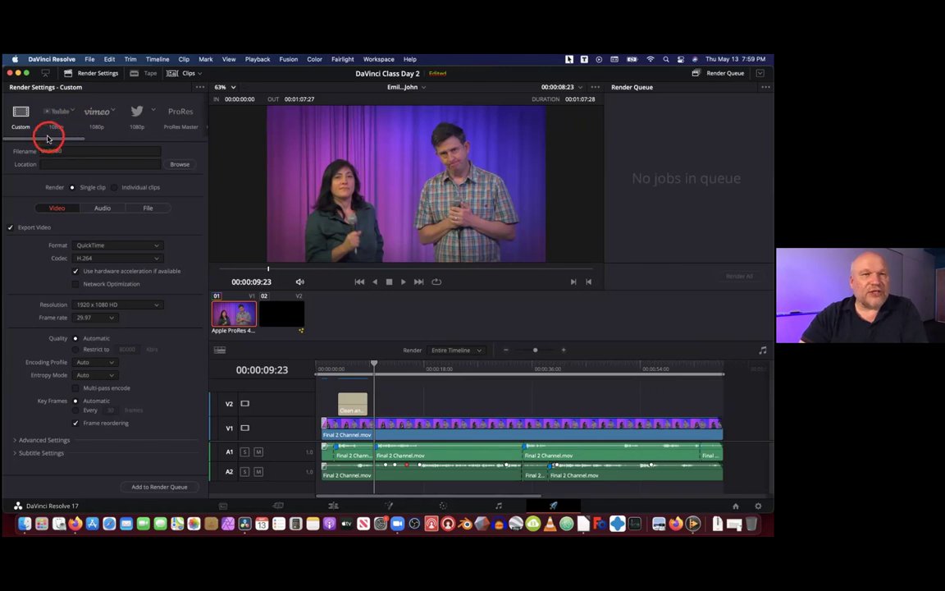
# Scroll through the render presets strip and select the ProRes Master preset
pyautogui.moveTo(47, 139)
pyautogui.mouseDown()
pyautogui.moveTo(185, 145)
pyautogui.moveTo(32, 146)
pyautogui.mouseUp()
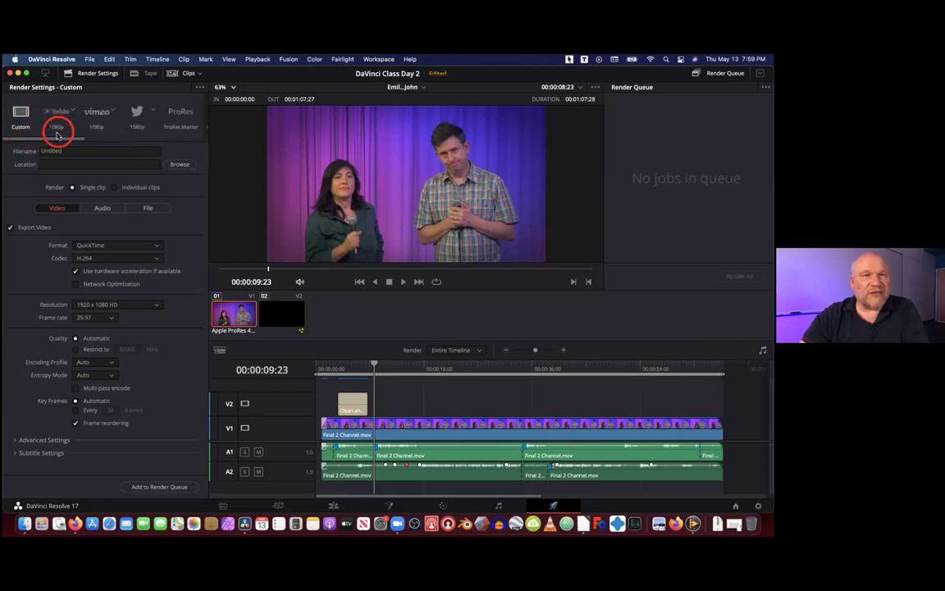
pyautogui.moveTo(68, 137); pyautogui.dragTo(128, 146)
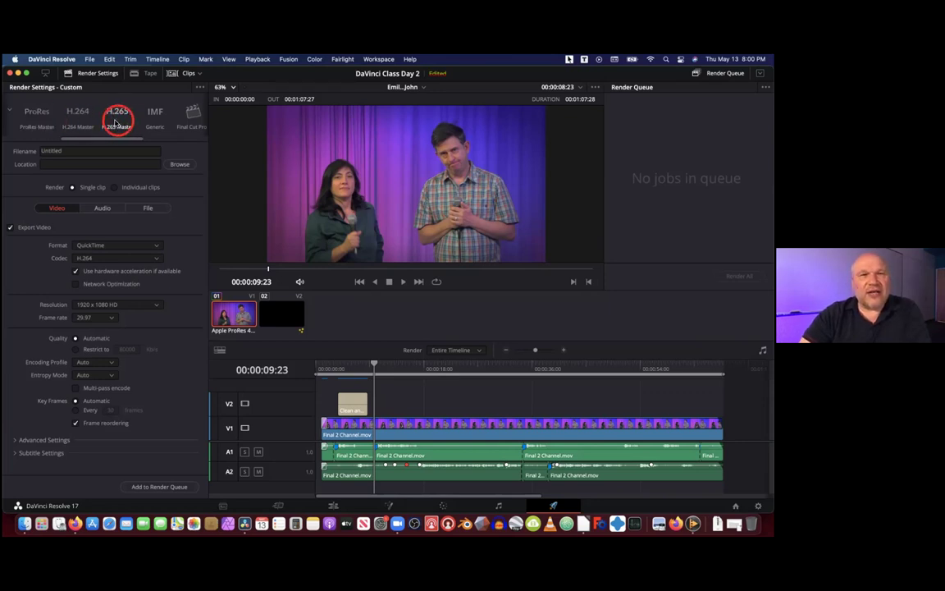
pyautogui.hscroll(2, 107, 140)
pyautogui.moveTo(118, 142); pyautogui.dragTo(125, 141)
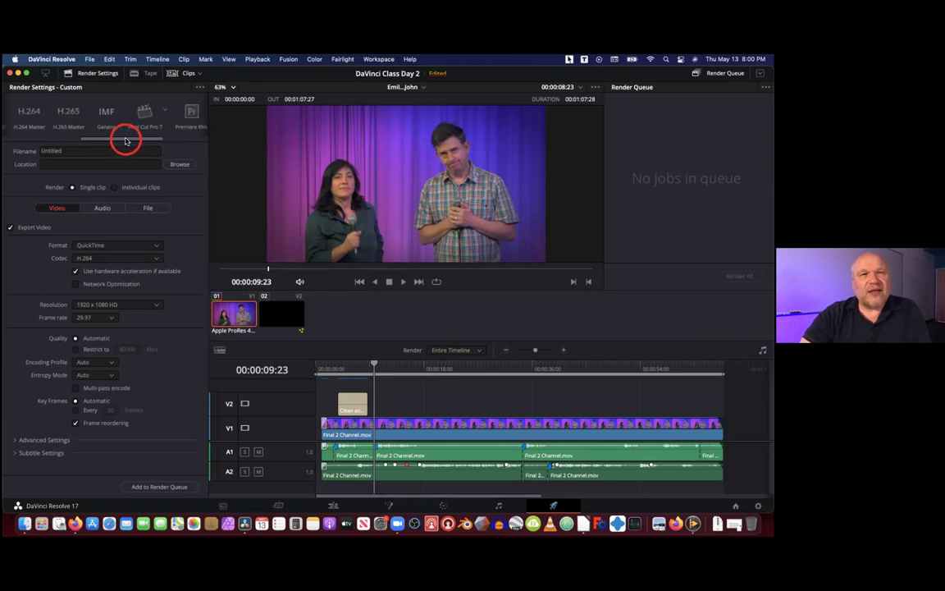
pyautogui.hscroll(3, 128, 142)
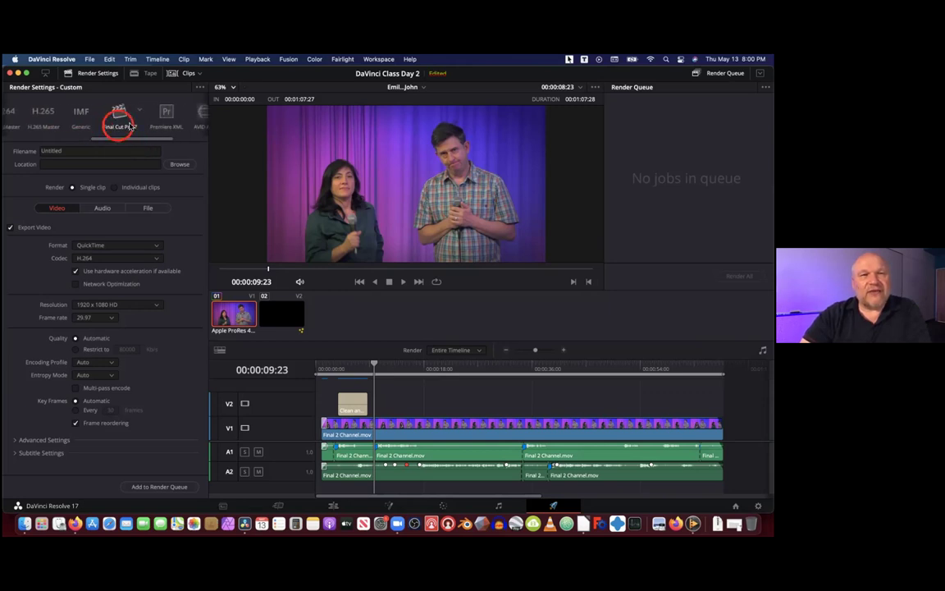
pyautogui.moveTo(122, 139); pyautogui.dragTo(152, 140)
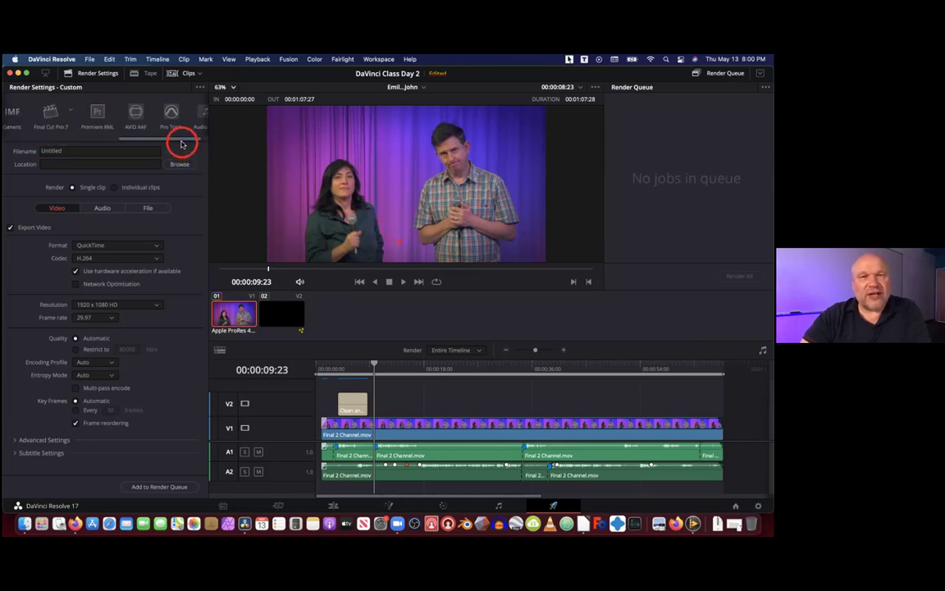
pyautogui.hscroll(2, 186, 143)
pyautogui.moveTo(186, 143); pyautogui.dragTo(177, 143)
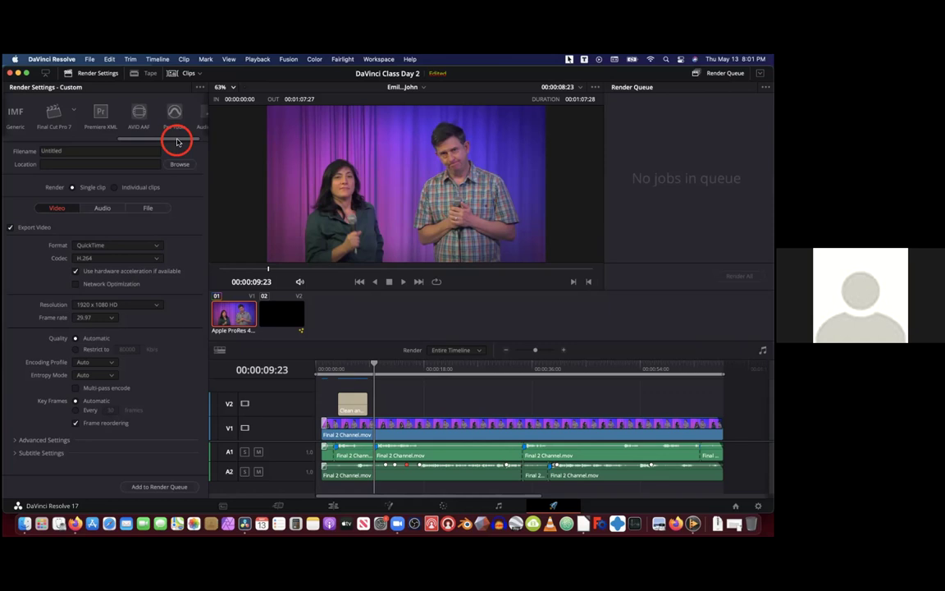
pyautogui.moveTo(180, 141); pyautogui.dragTo(190, 140)
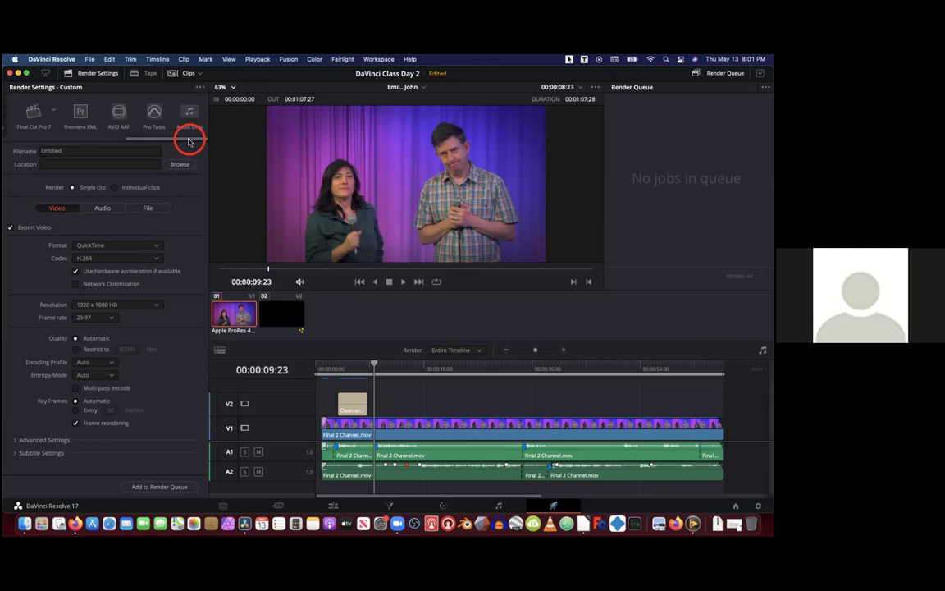
pyautogui.moveTo(184, 143)
pyautogui.mouseDown()
pyautogui.moveTo(138, 143)
pyautogui.moveTo(194, 143)
pyautogui.moveTo(173, 146)
pyautogui.mouseUp()
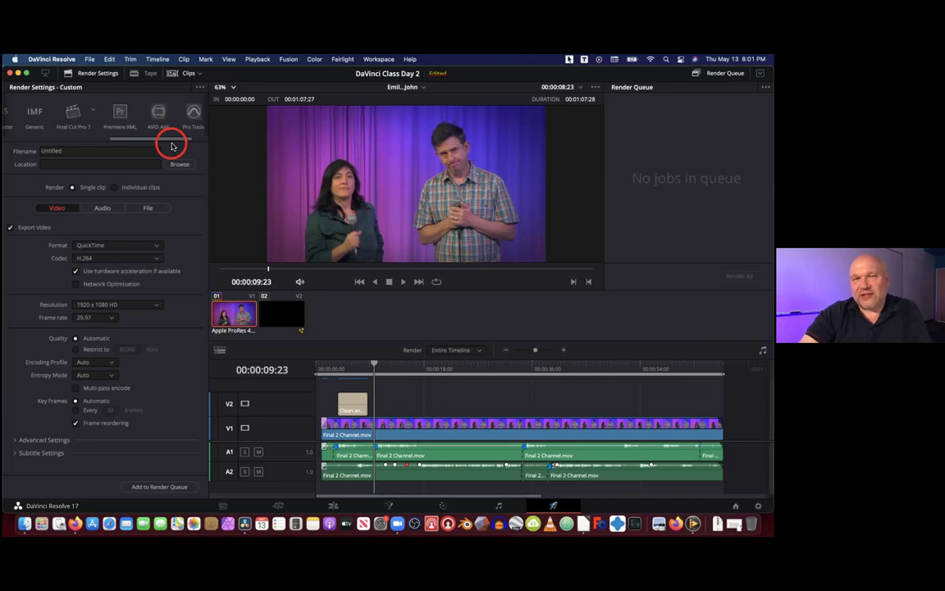
pyautogui.moveTo(172, 146); pyautogui.dragTo(151, 141)
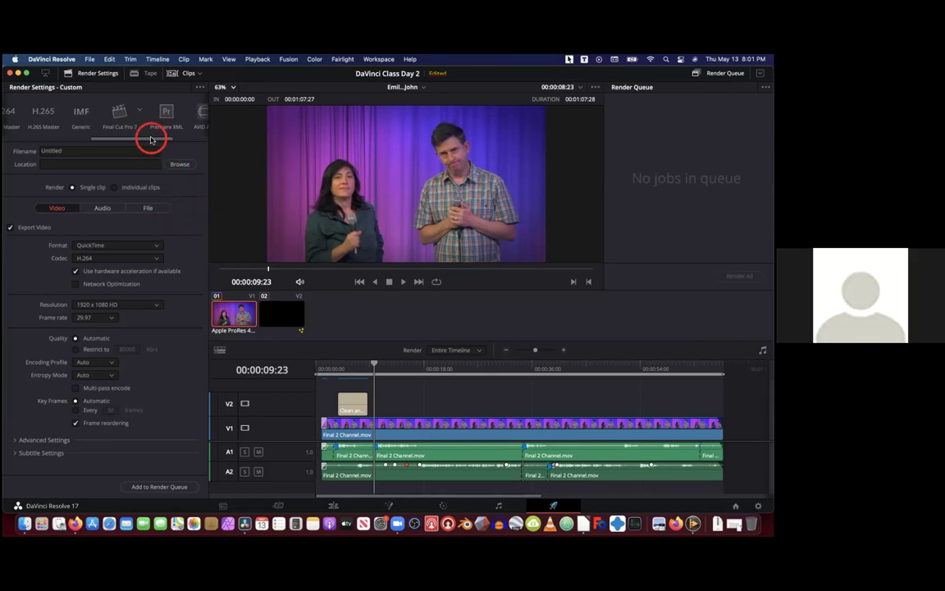
pyautogui.moveTo(151, 141); pyautogui.dragTo(91, 144)
pyautogui.click(109, 120)
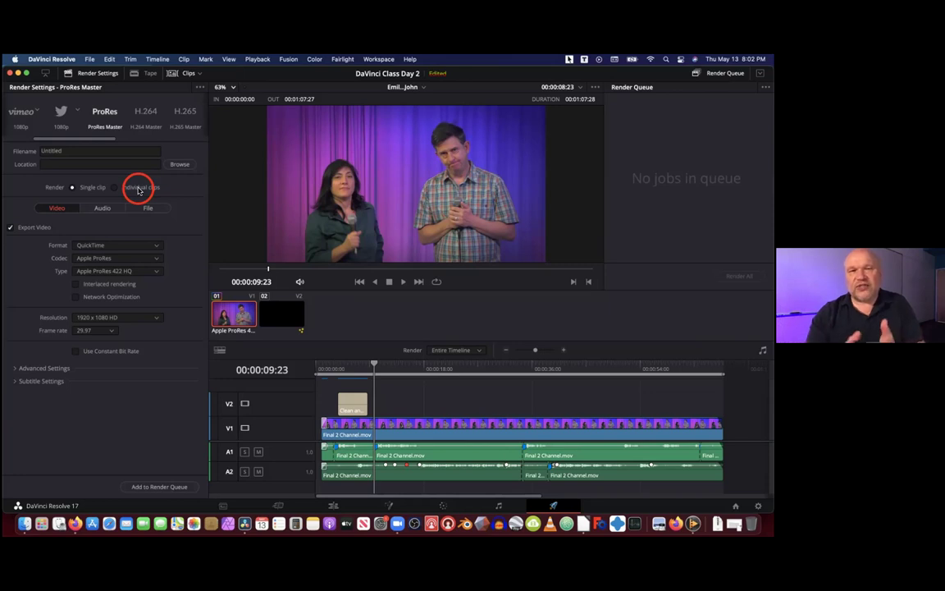
pyautogui.click(136, 187)
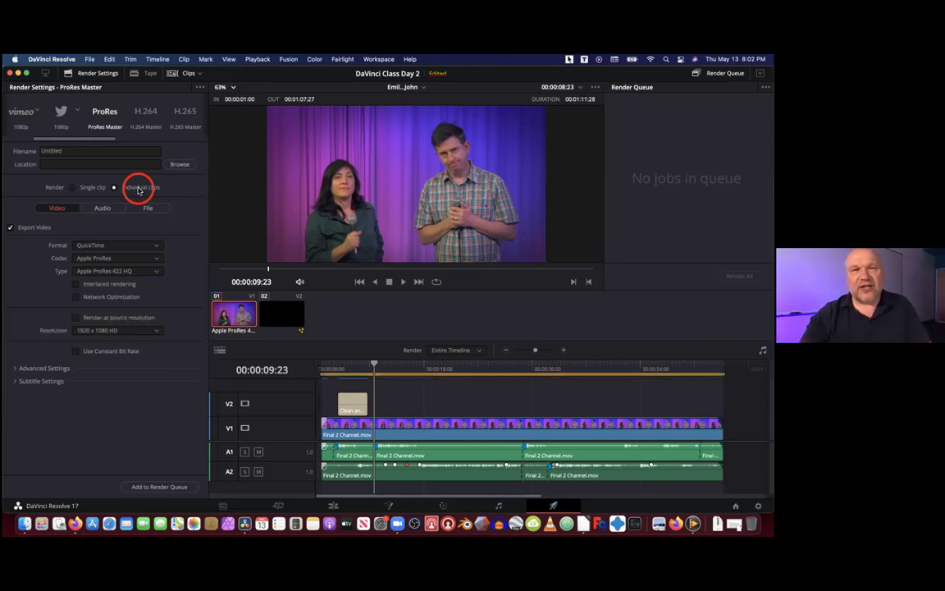
pyautogui.click(95, 190)
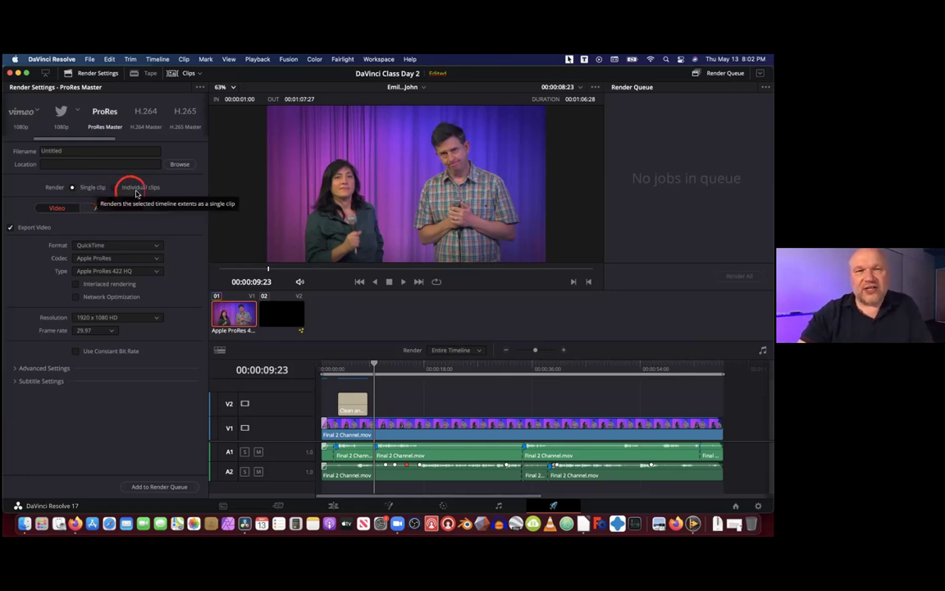
pyautogui.click(136, 188)
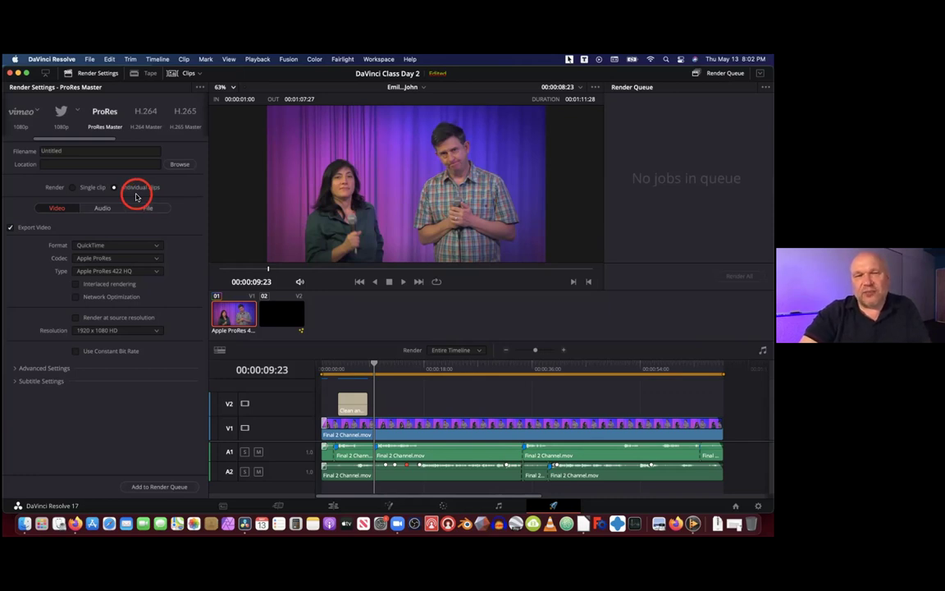
pyautogui.click(74, 187)
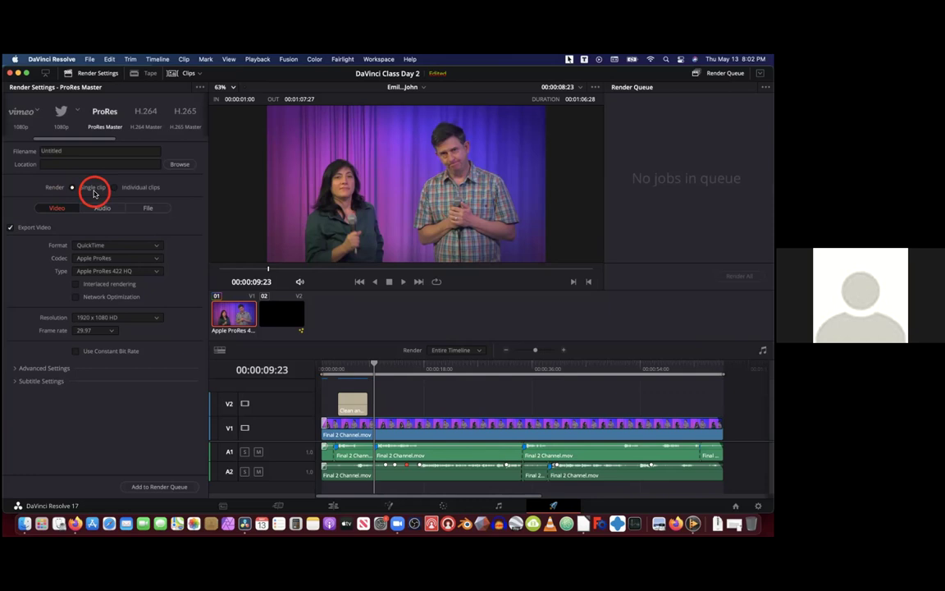
pyautogui.click(136, 189)
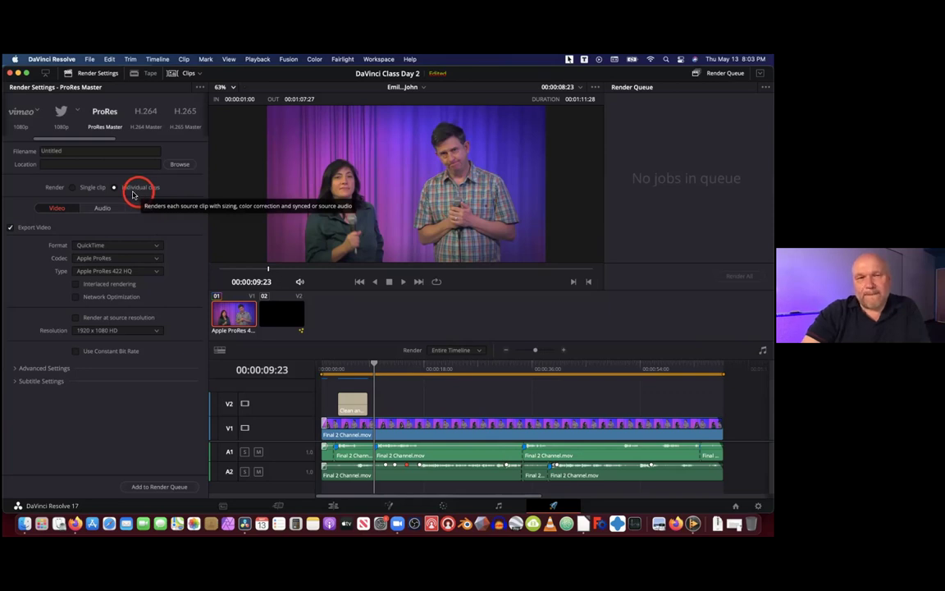
pyautogui.click(92, 188)
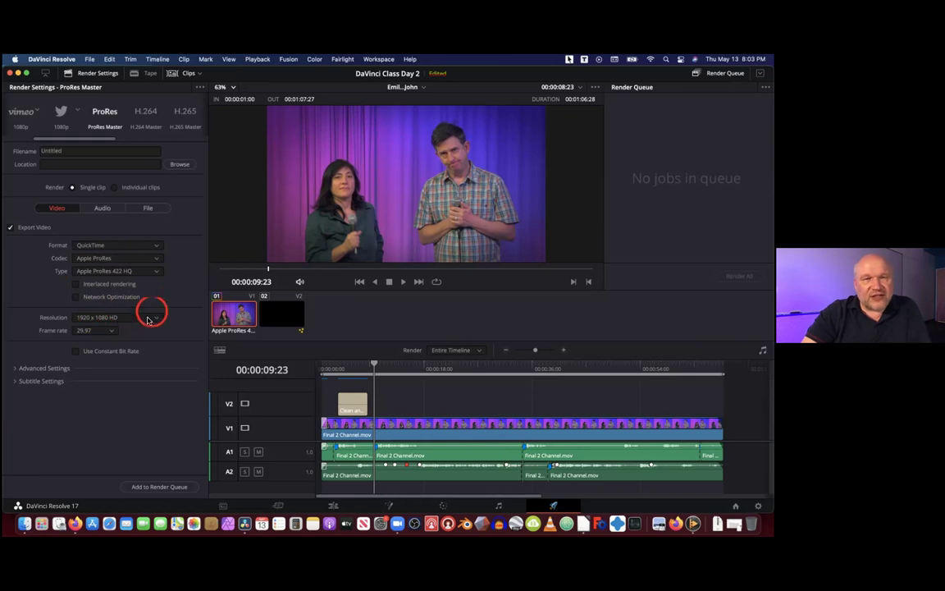
# Change the render type from Apple ProRes 422 HQ to Apple ProRes 422
pyautogui.click(157, 274)
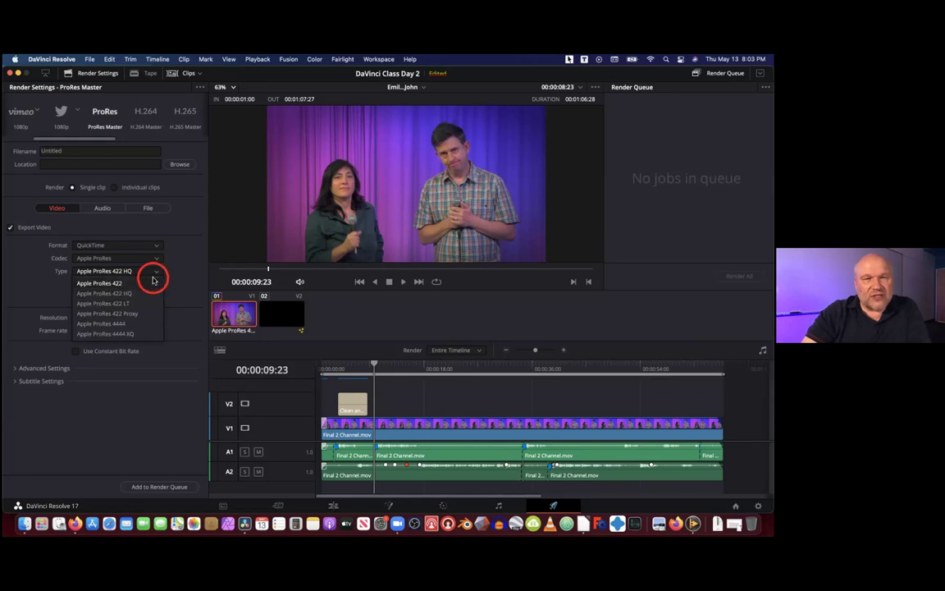
pyautogui.click(150, 283)
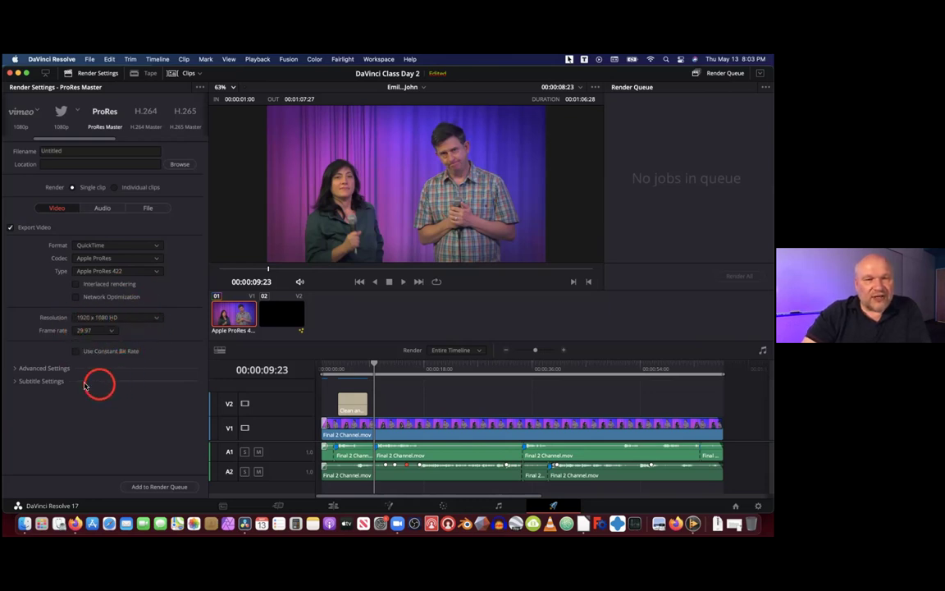
pyautogui.click(16, 369)
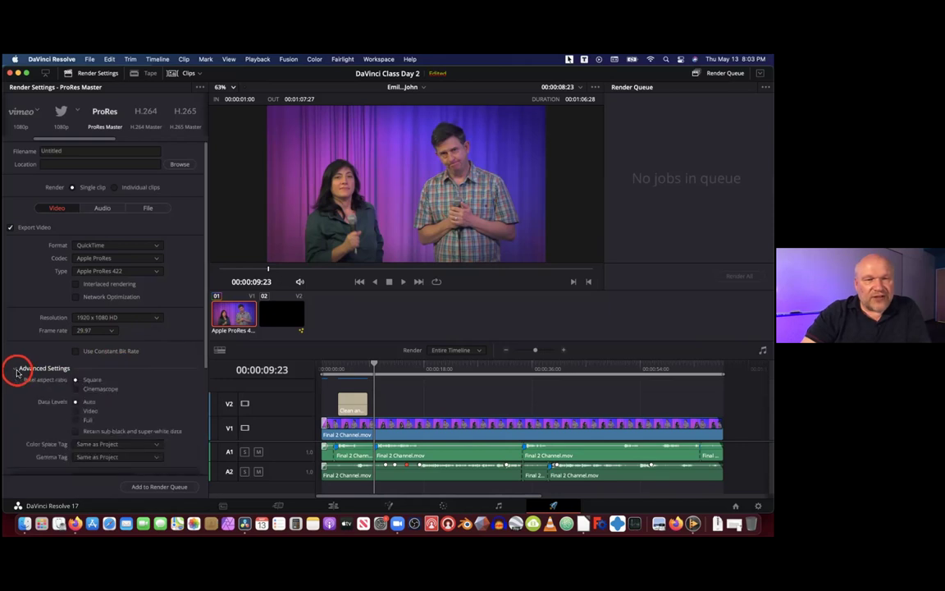
pyautogui.scroll(-5, 123, 410)
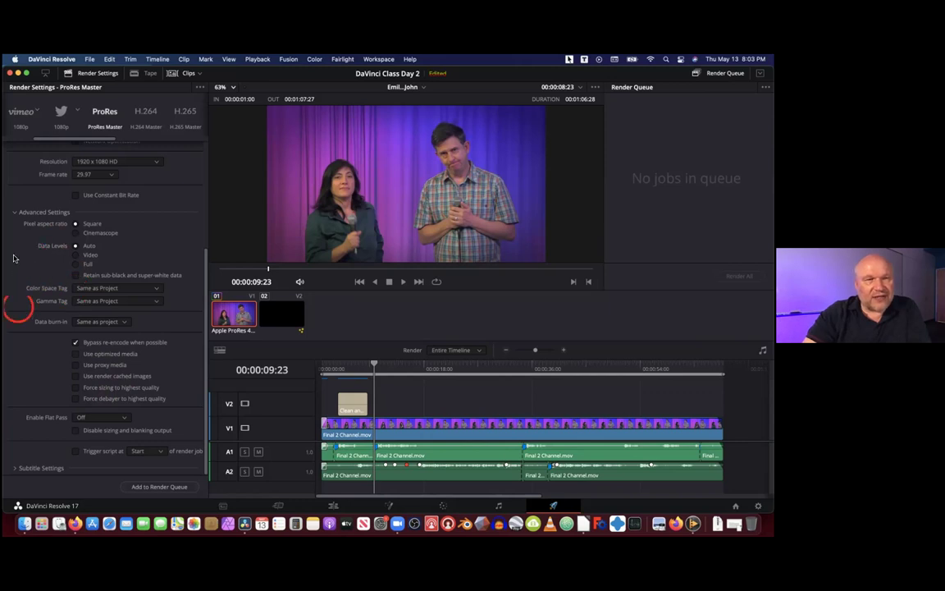
pyautogui.click(14, 213)
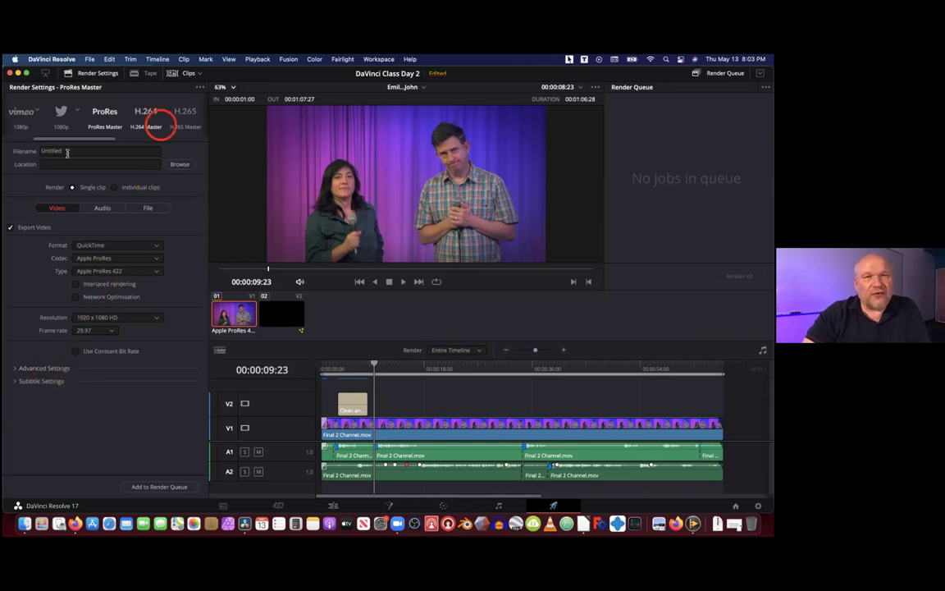
pyautogui.click(104, 209)
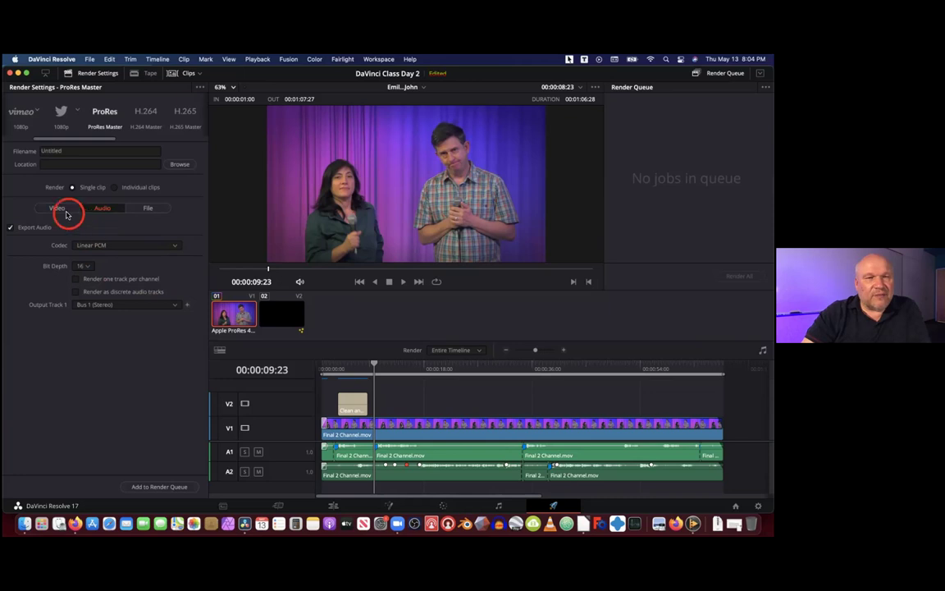
pyautogui.click(151, 211)
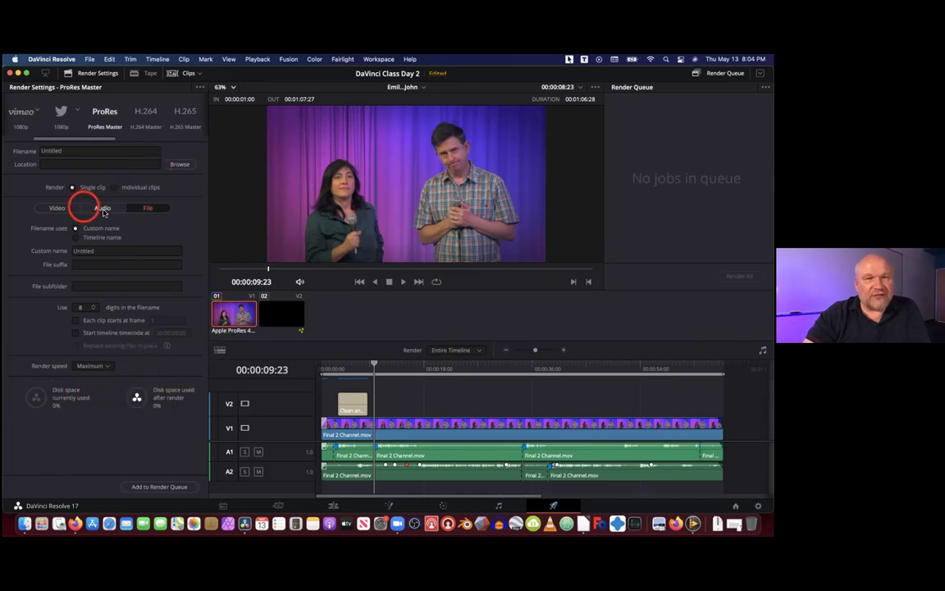
pyautogui.click(58, 209)
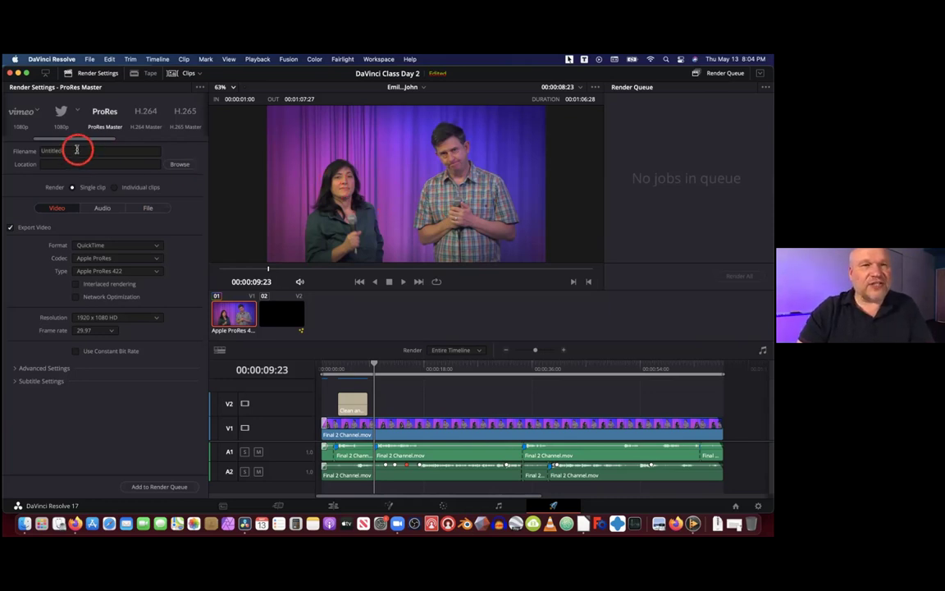
# Set the render location to Desktop > Training > Davinci Resolve Training > 05_Deliverables
pyautogui.click(181, 167)
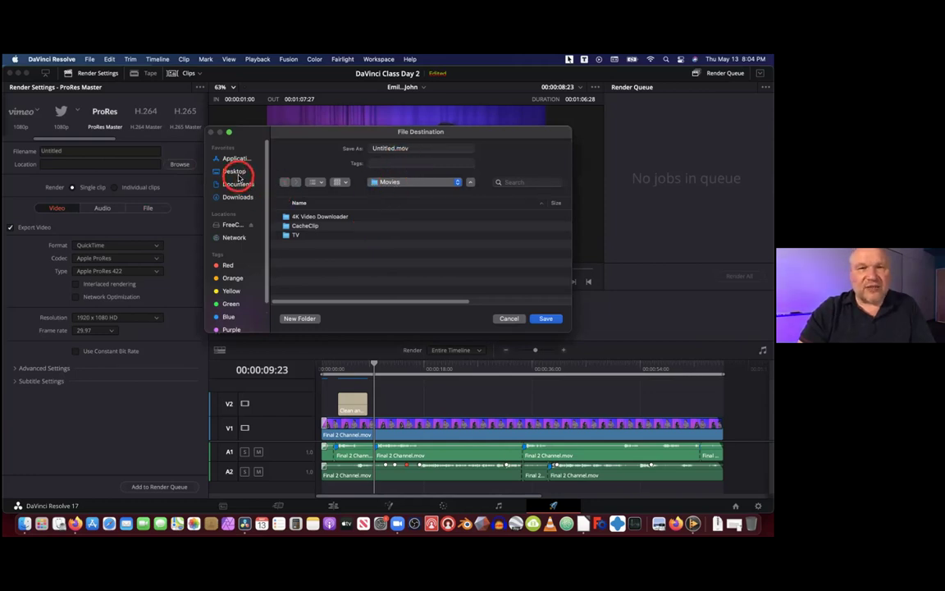
pyautogui.click(235, 171)
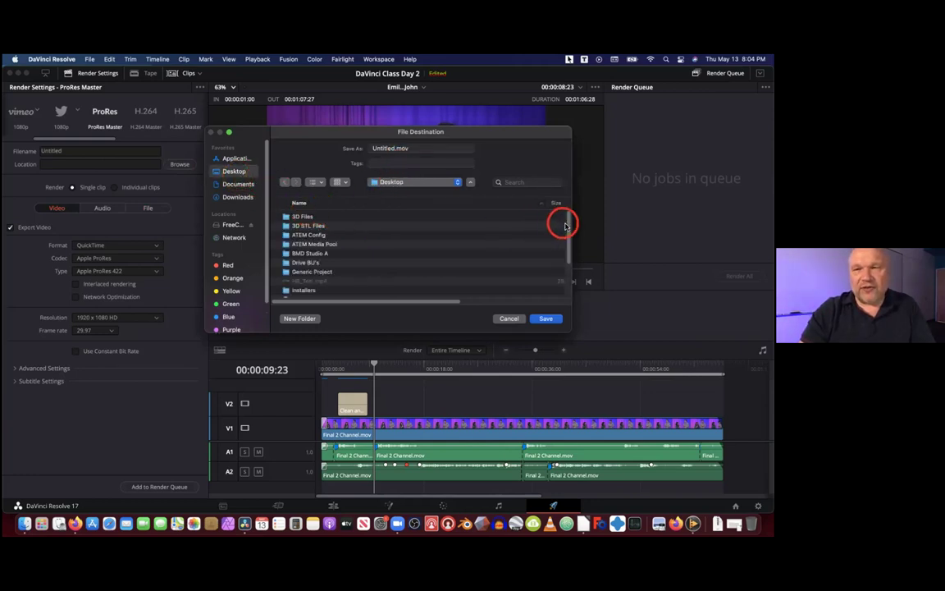
pyautogui.moveTo(569, 219); pyautogui.dragTo(563, 261)
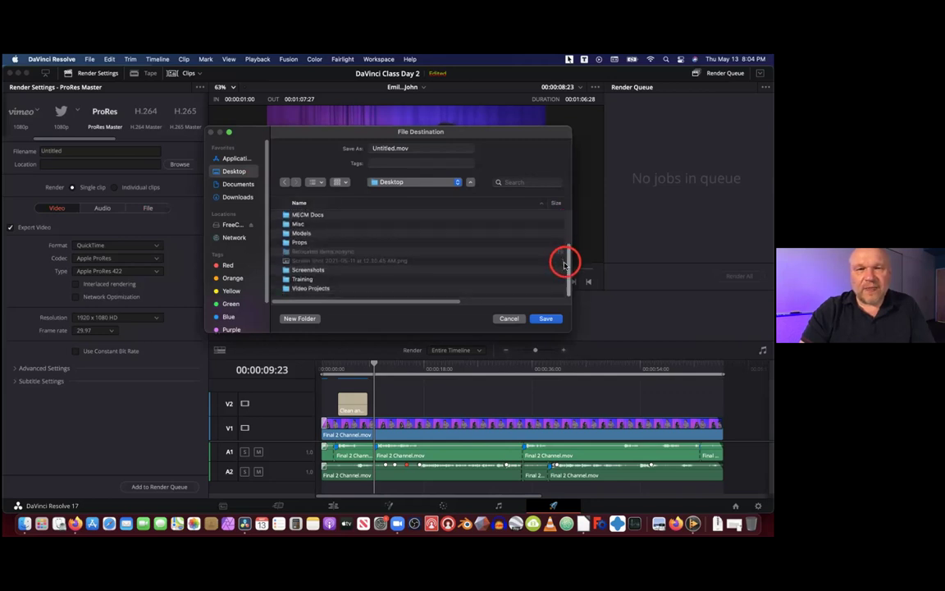
pyautogui.click(322, 279)
pyautogui.doubleClick(322, 280)
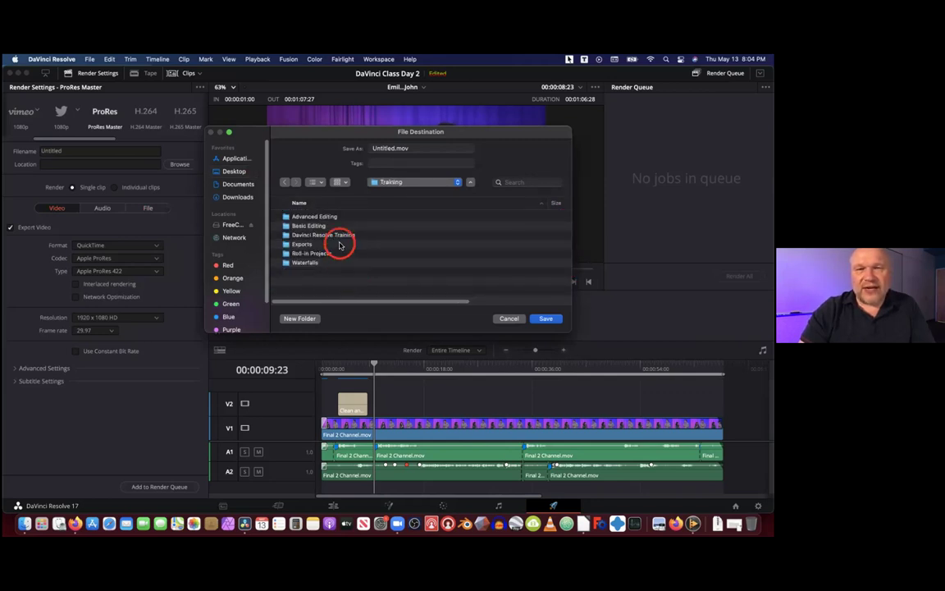
pyautogui.doubleClick(341, 238)
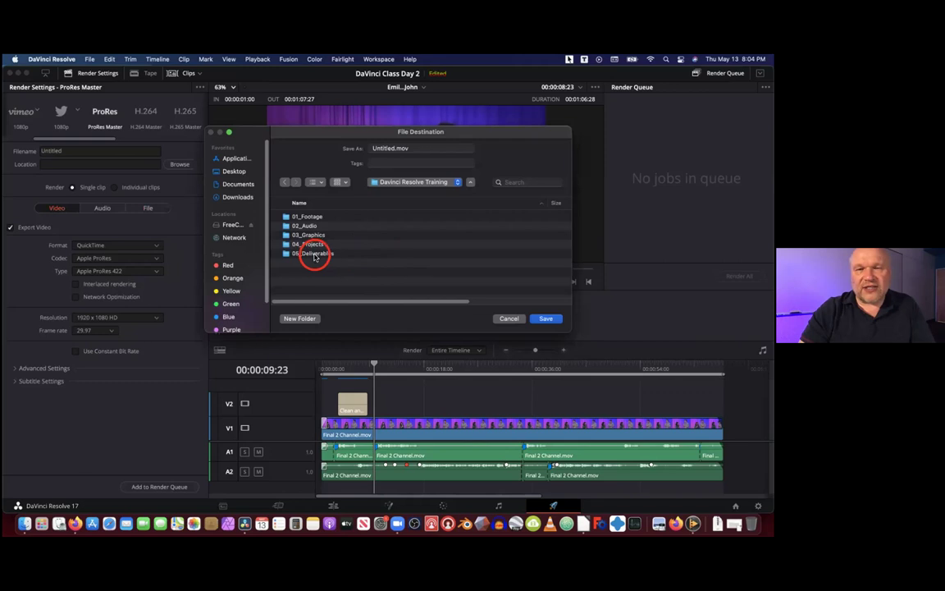
pyautogui.click(316, 256)
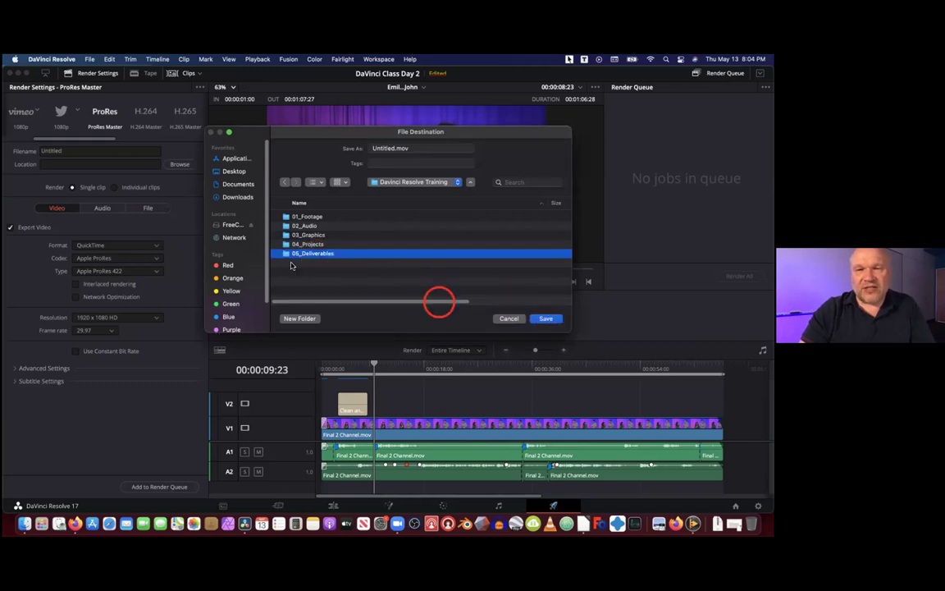
pyautogui.click(549, 322)
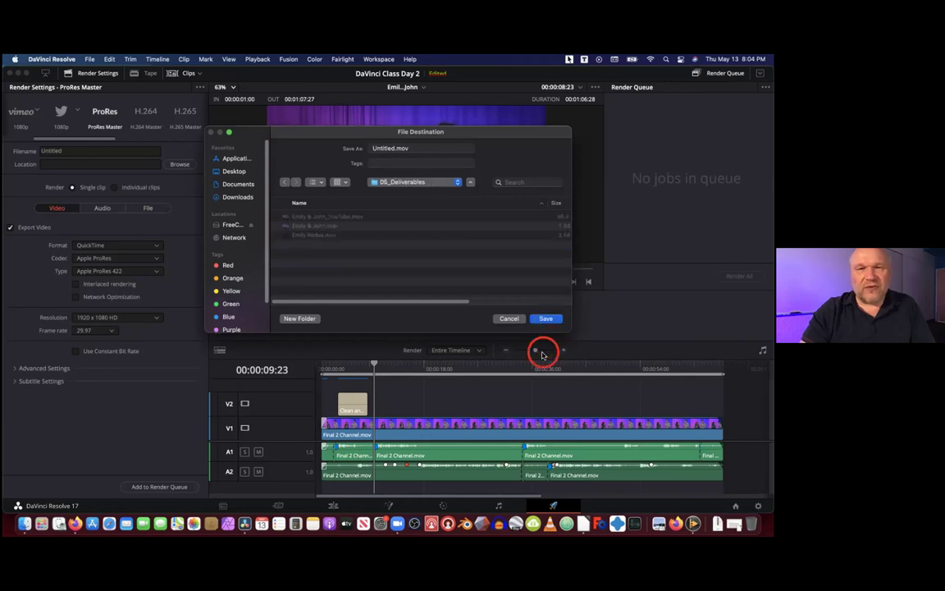
pyautogui.click(547, 320)
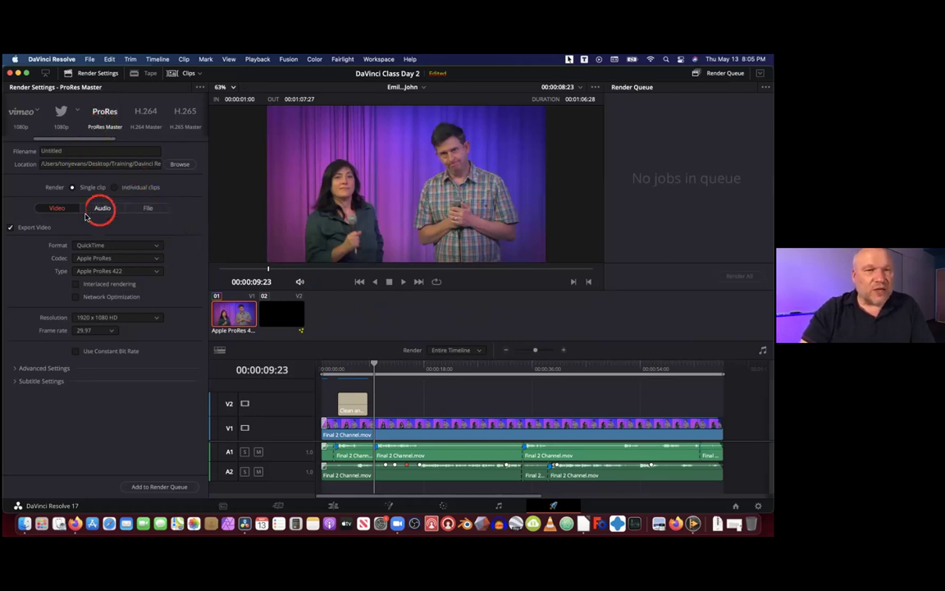
# Enter 'Emily & John Vibrant' as the render file name
pyautogui.click(57, 150)
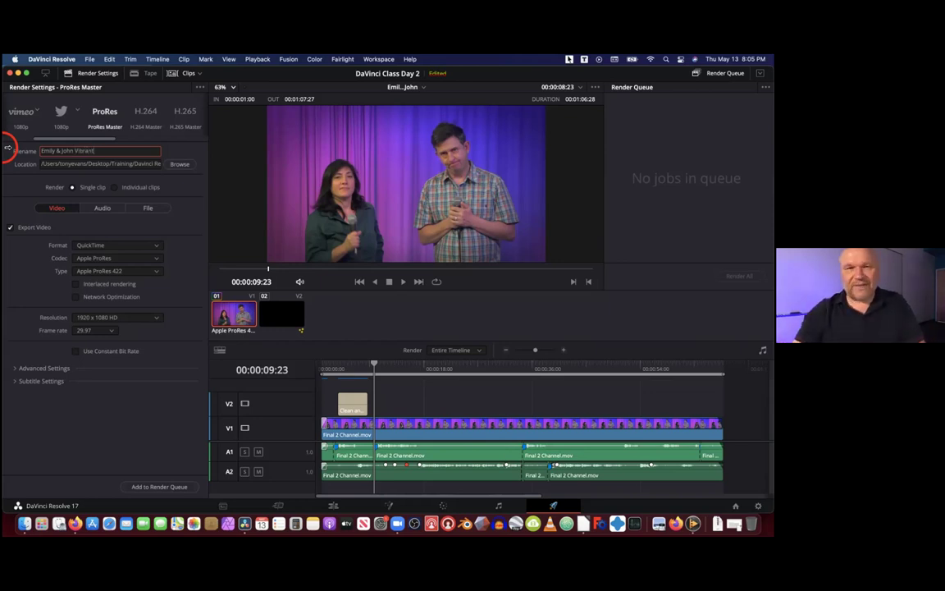
pyautogui.click(181, 150)
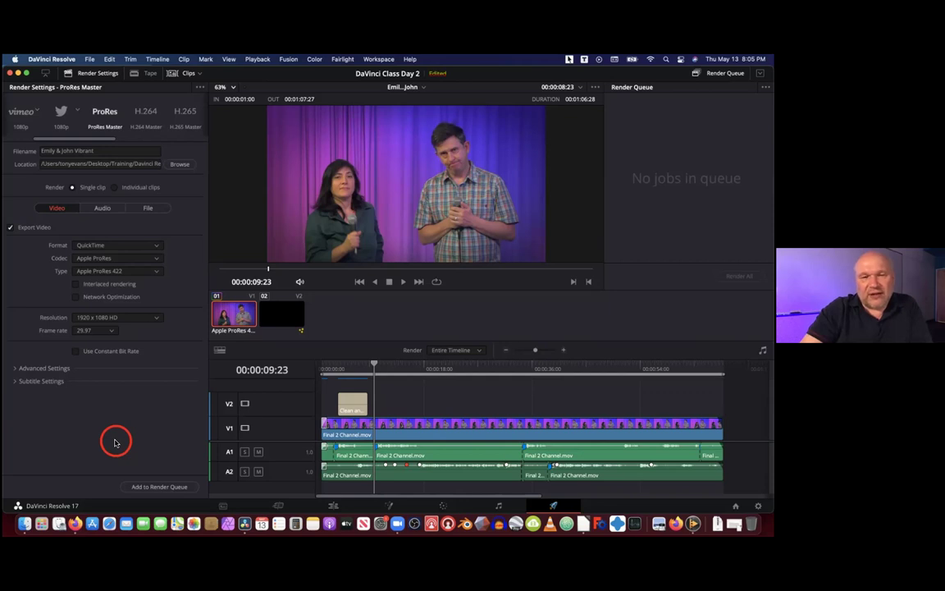
# Add the ProRes job to the render queue and render it to completion
pyautogui.click(158, 487)
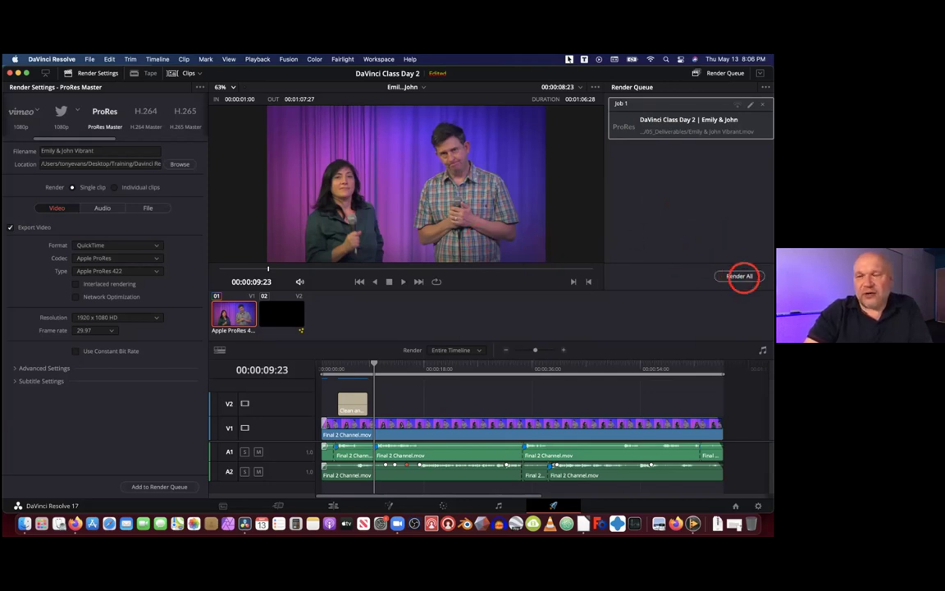
pyautogui.click(741, 276)
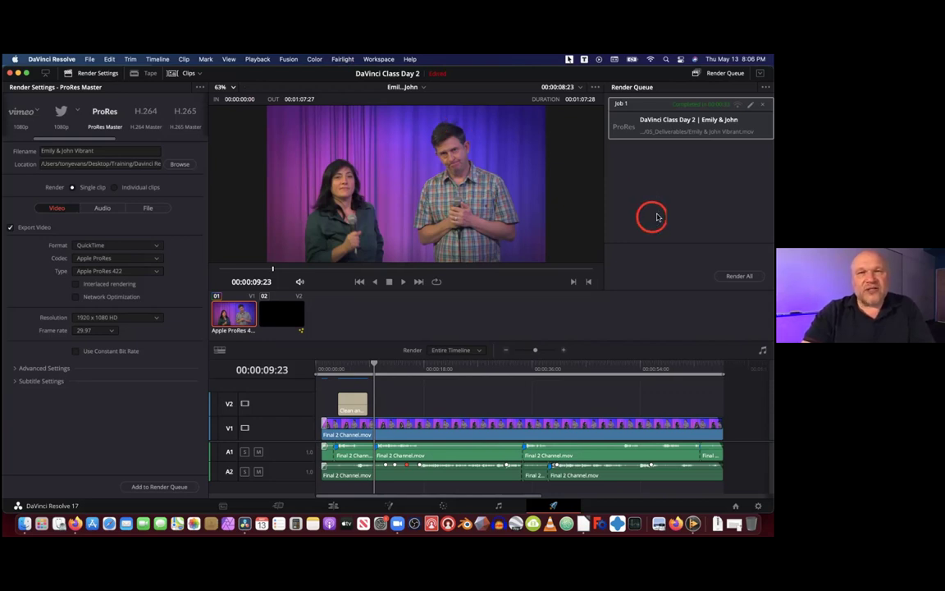
# From the Cut page, Quick Export the timeline as H.264 after comparing H.265 and ProRes
pyautogui.click(279, 506)
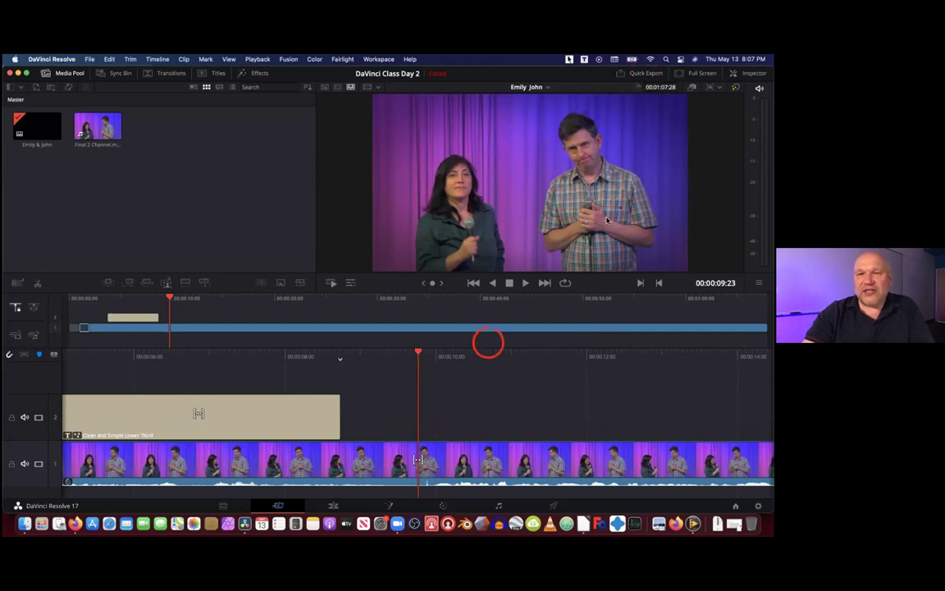
pyautogui.click(645, 75)
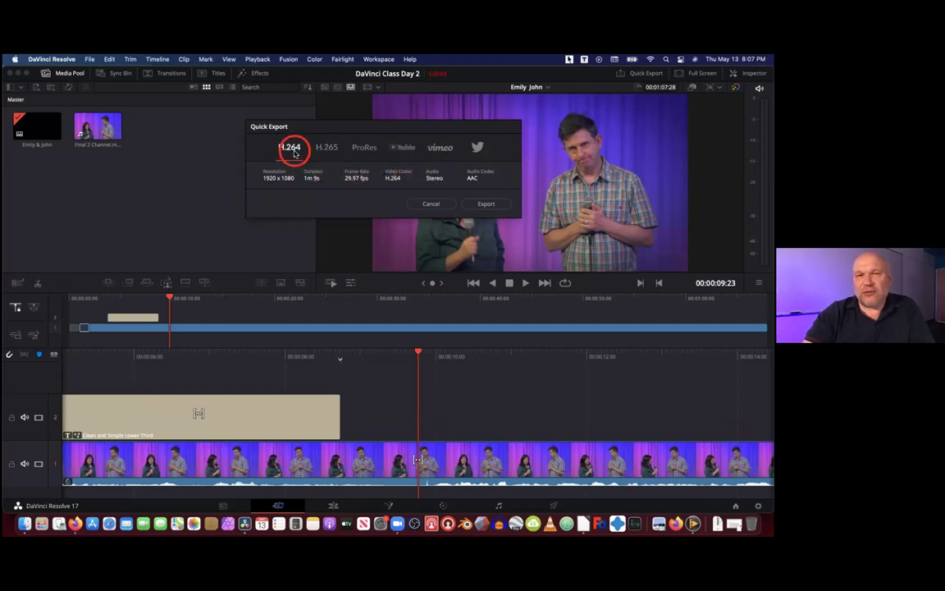
pyautogui.click(329, 151)
pyautogui.click(362, 151)
pyautogui.click(330, 150)
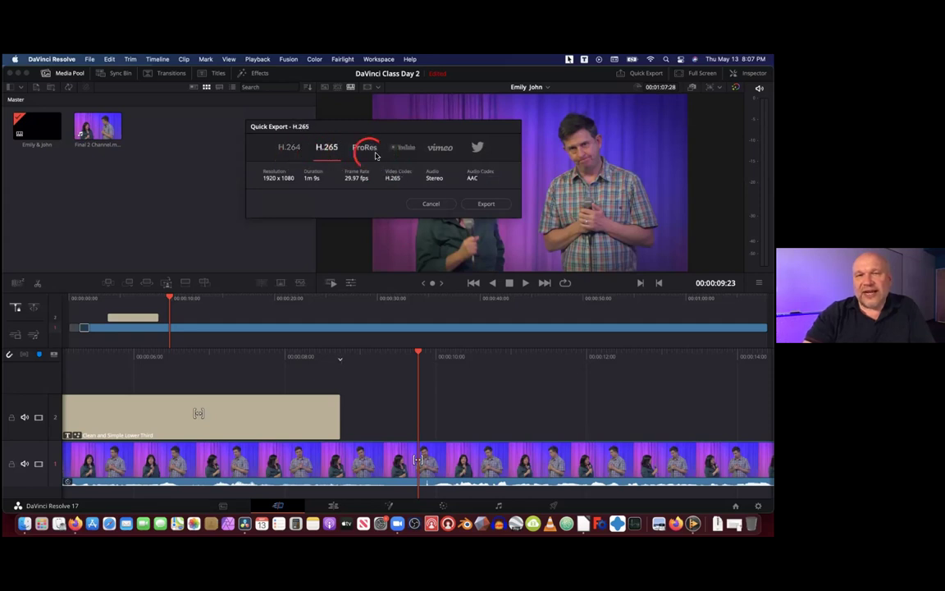
pyautogui.click(299, 151)
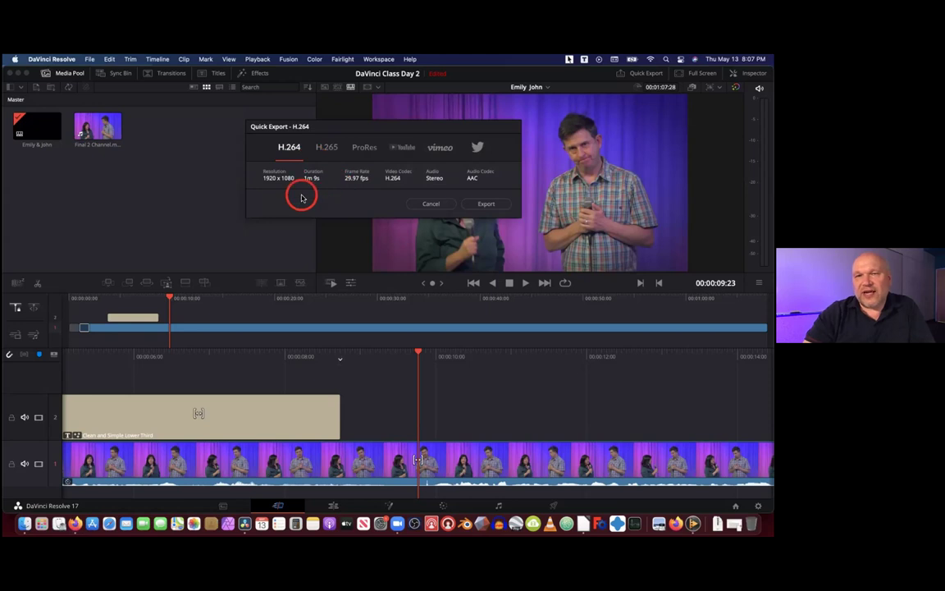
pyautogui.click(485, 204)
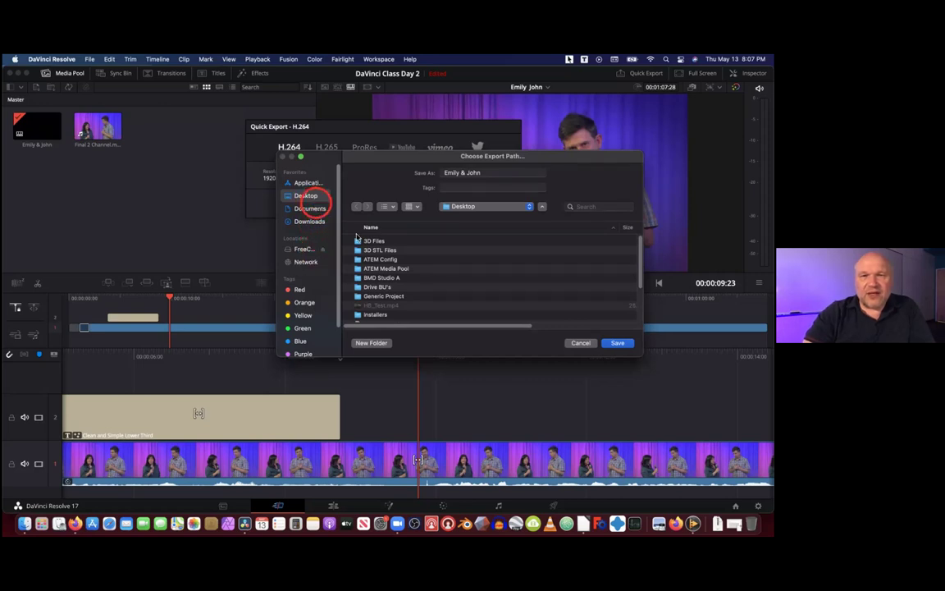
# Save the export as 'Emily & John_MP4' in Training > Davinci Resolve Training > 05_Deliverables
pyautogui.scroll(-5, 426, 280)
pyautogui.scroll(-2, 401, 294)
pyautogui.click(410, 303)
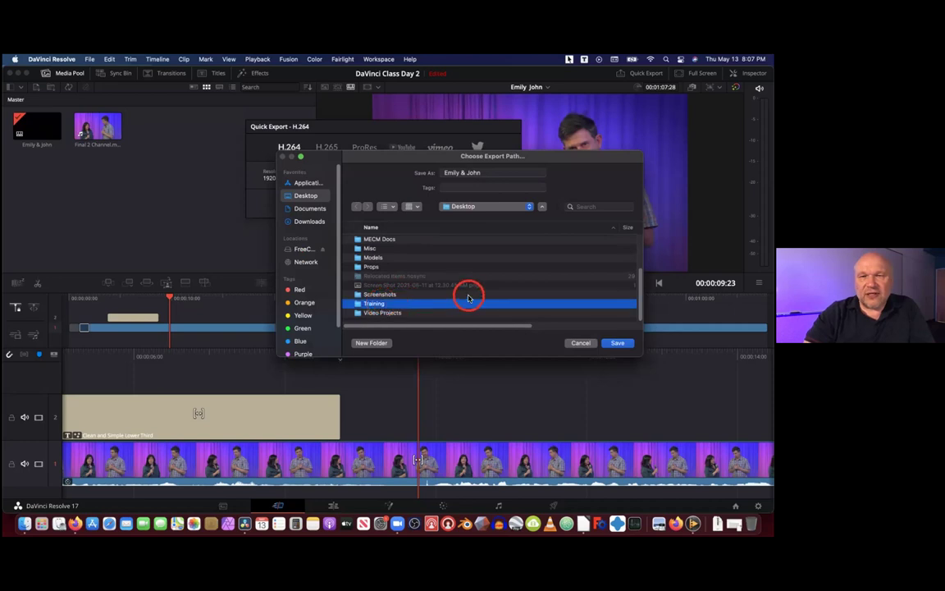
pyautogui.doubleClick(387, 303)
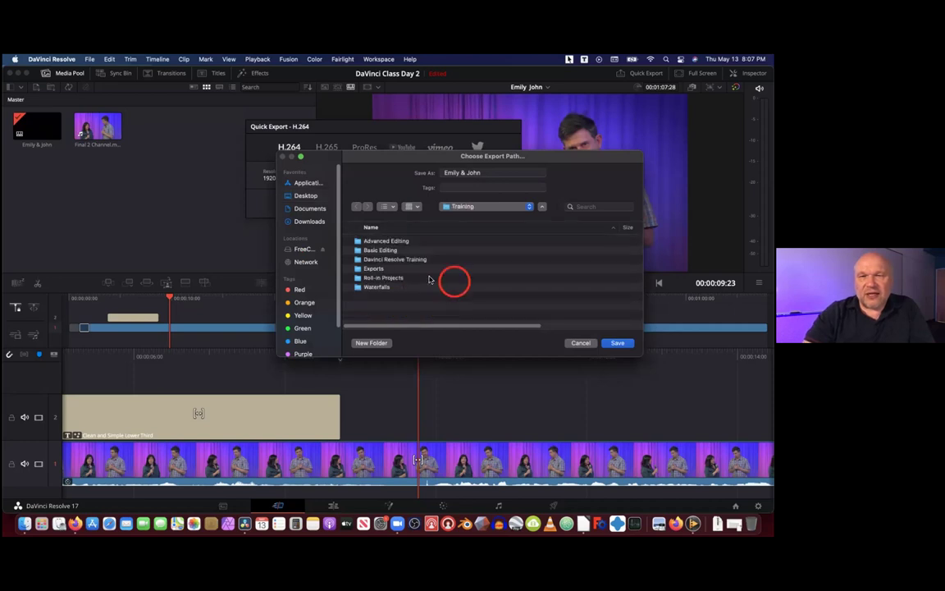
pyautogui.doubleClick(398, 259)
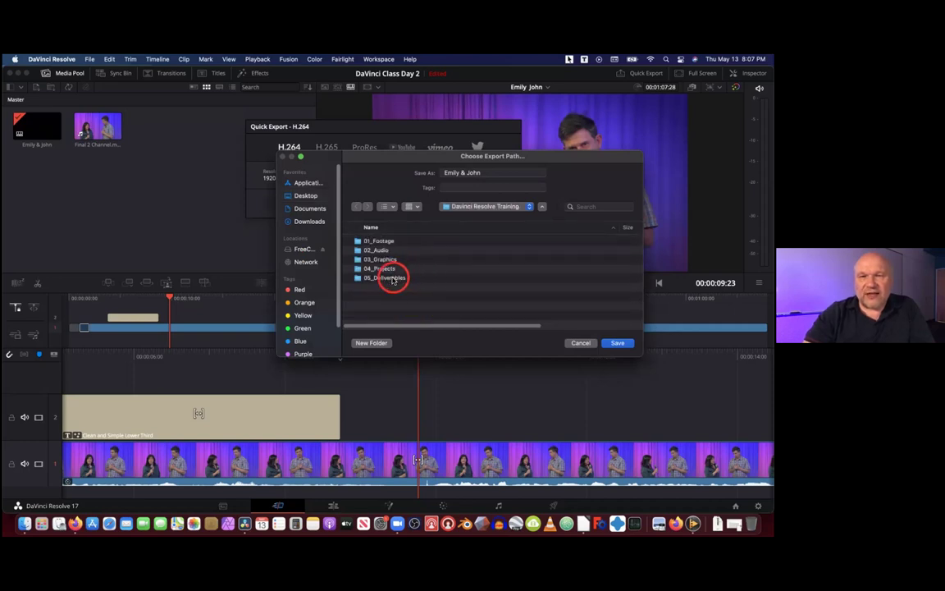
pyautogui.doubleClick(392, 278)
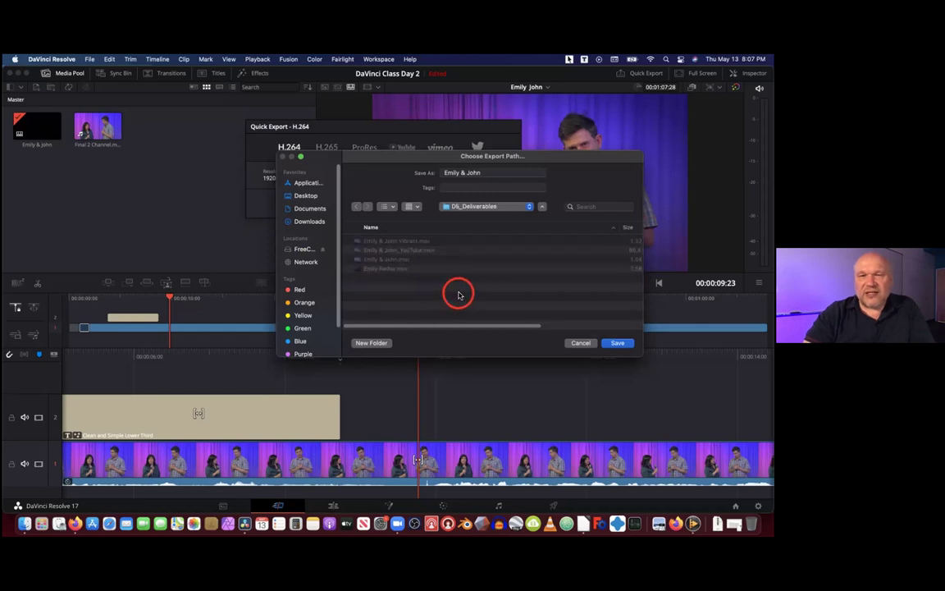
pyautogui.click(504, 172)
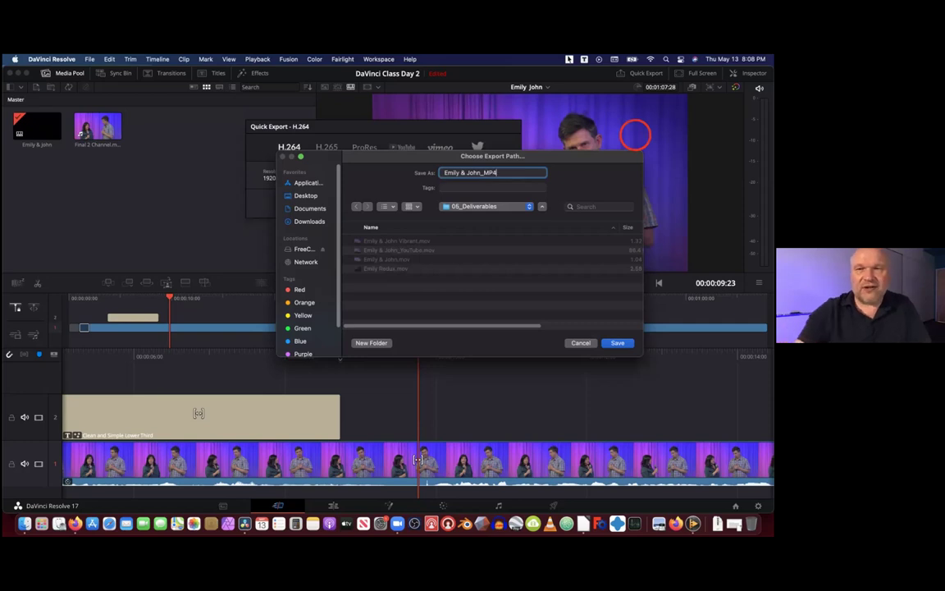
pyautogui.click(618, 343)
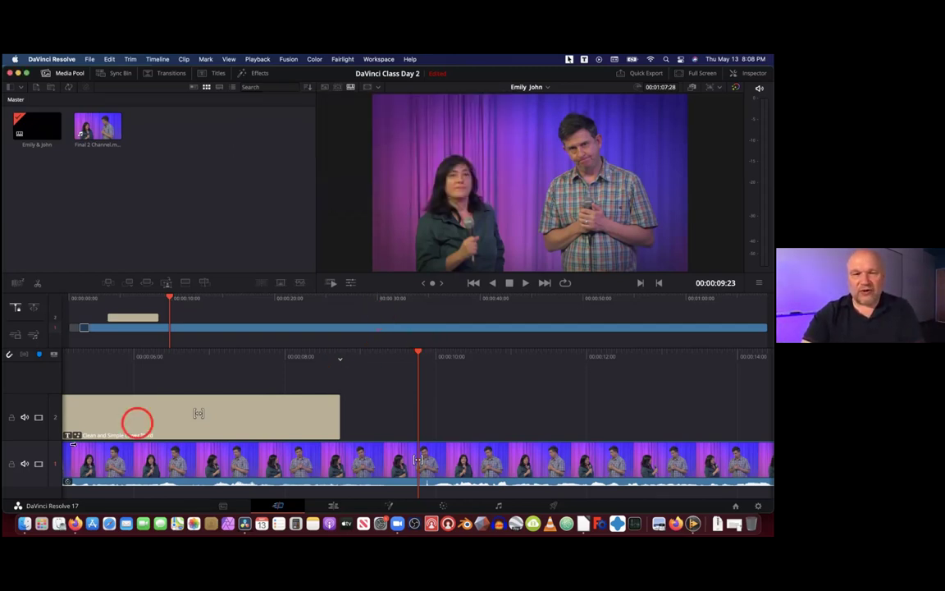
# In Finder, browse to Desktop > Training > DaVinci Resolve Training > 05_Deliverables
pyautogui.click(24, 522)
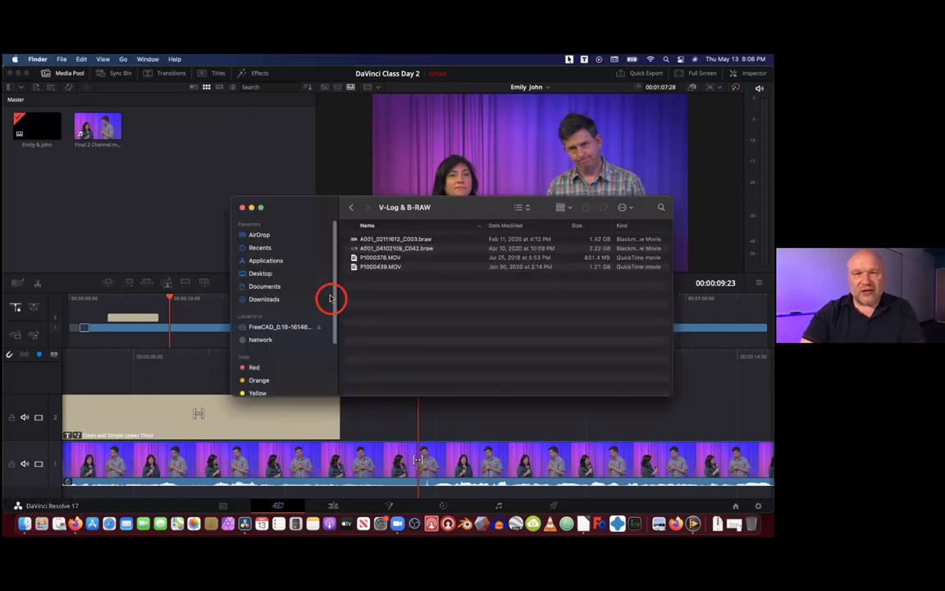
pyautogui.click(262, 273)
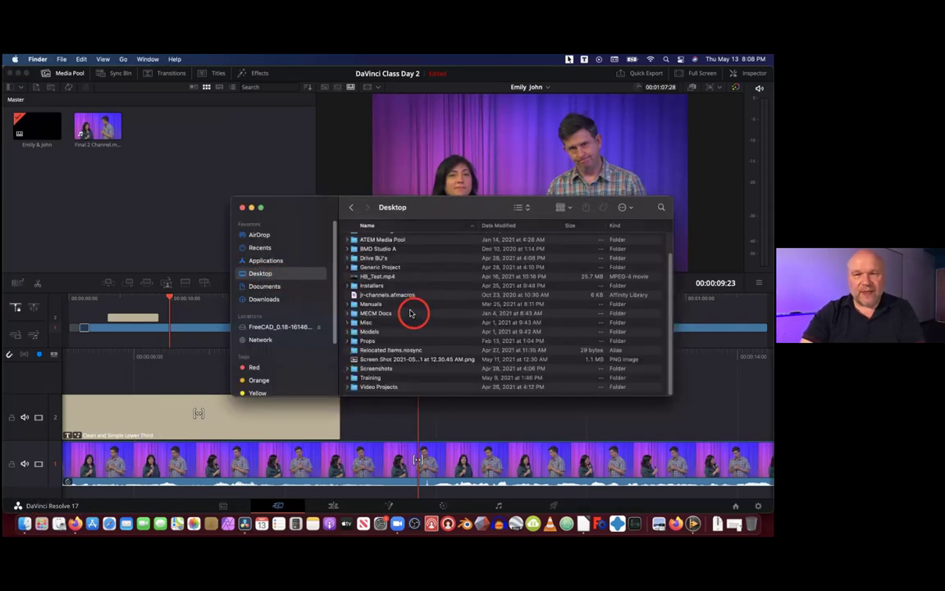
pyautogui.doubleClick(382, 378)
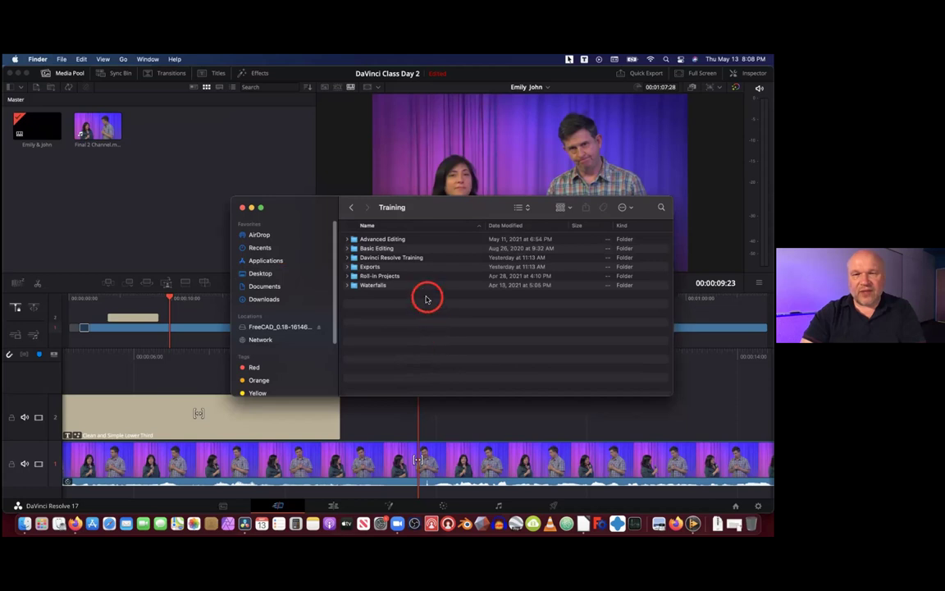
pyautogui.doubleClick(394, 259)
pyautogui.doubleClick(397, 267)
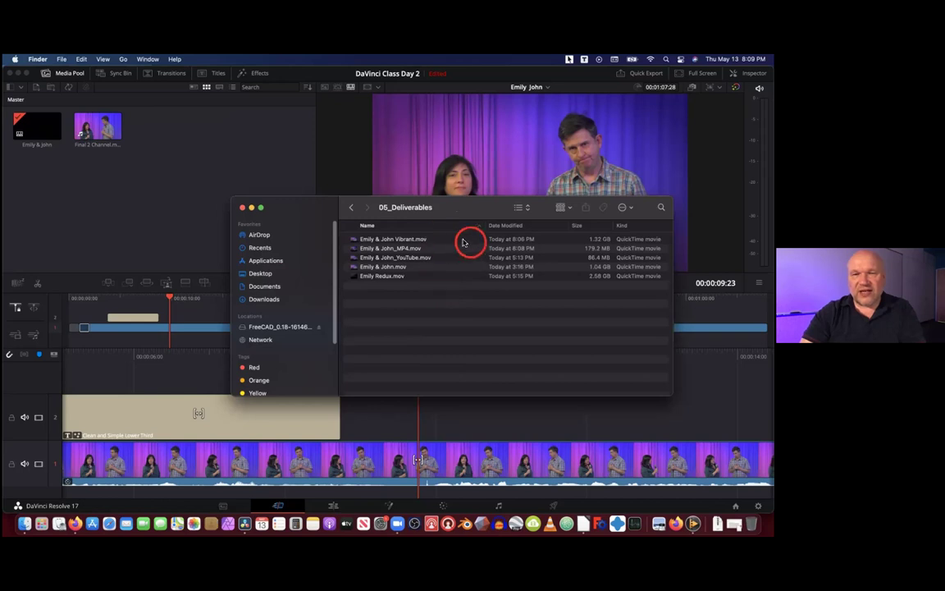
# Play Emily & John Vibrant.mov in VLC and dismiss the update prompt
pyautogui.click(405, 238)
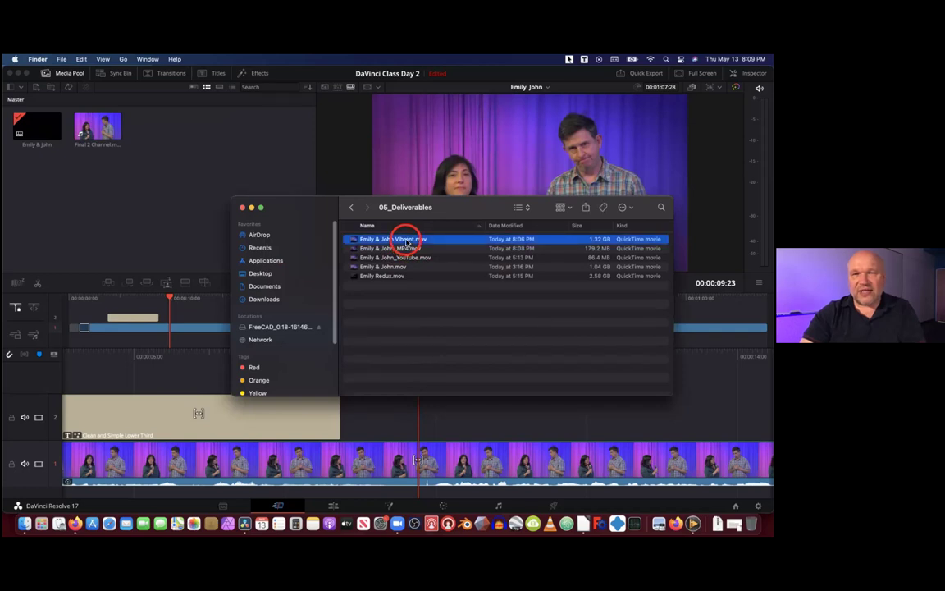
pyautogui.rightClick(404, 240)
pyautogui.moveTo(426, 255)
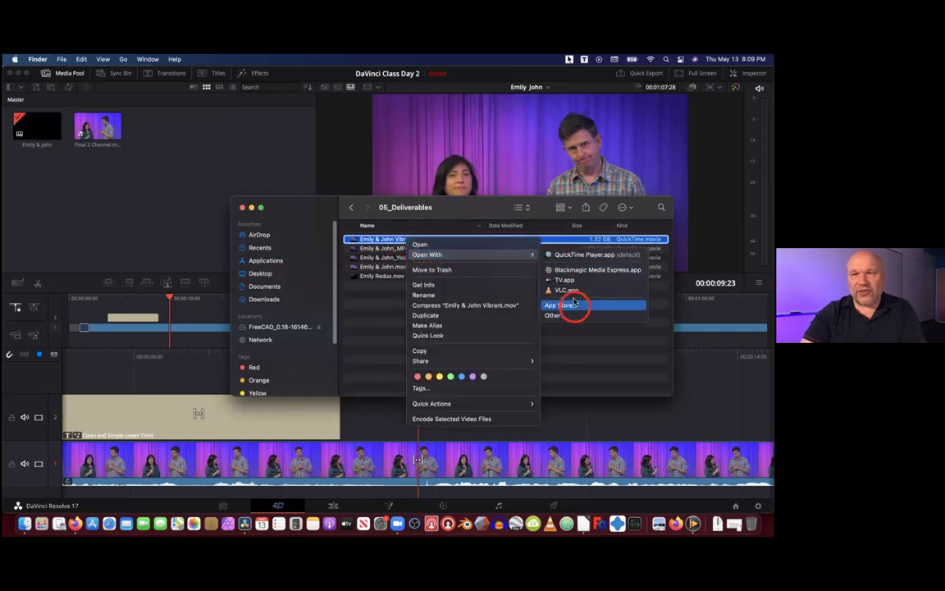
pyautogui.click(572, 292)
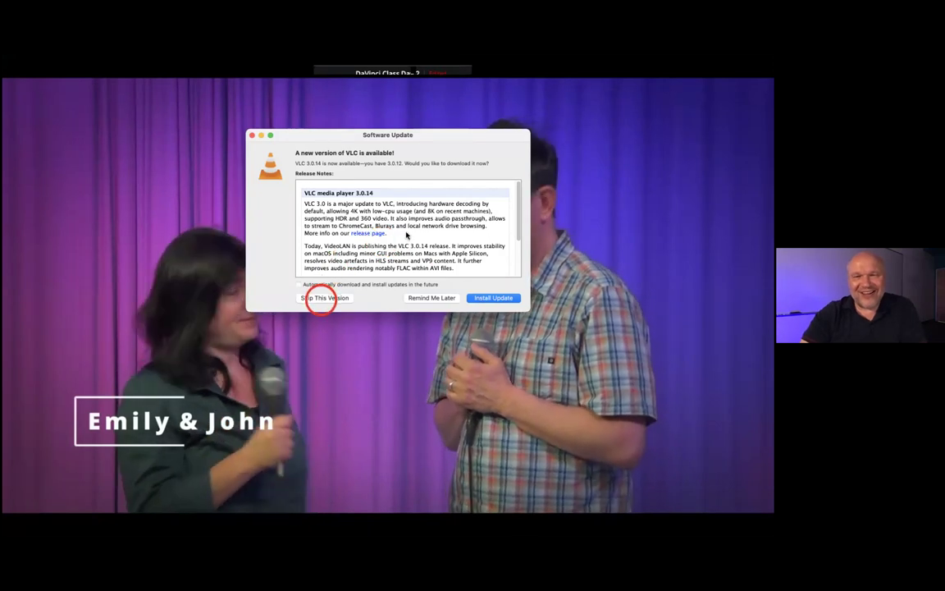
pyautogui.click(252, 135)
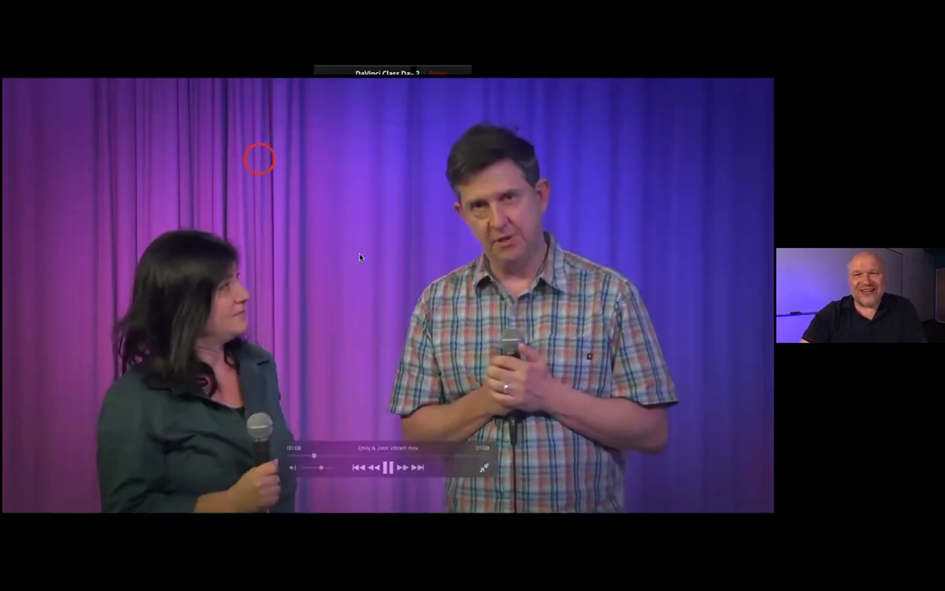
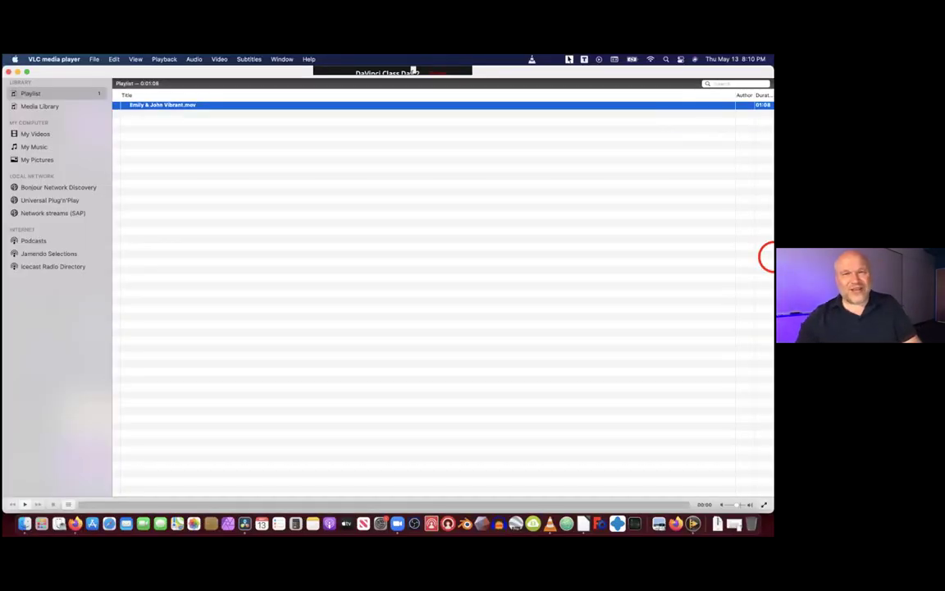
# Close the VLC playlist and the 05_Deliverables Finder window to return to DaVinci Resolve
pyautogui.click(11, 72)
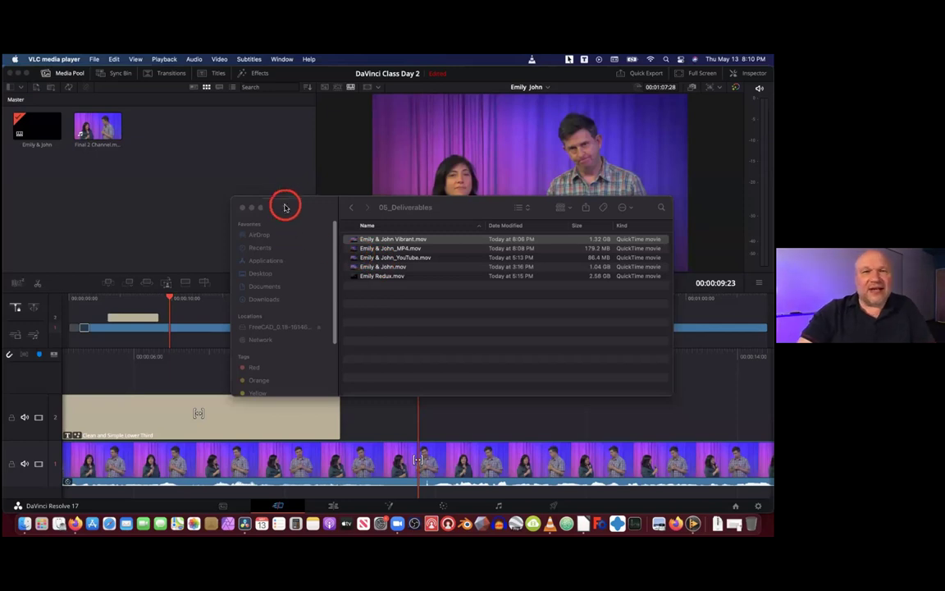
pyautogui.click(285, 207)
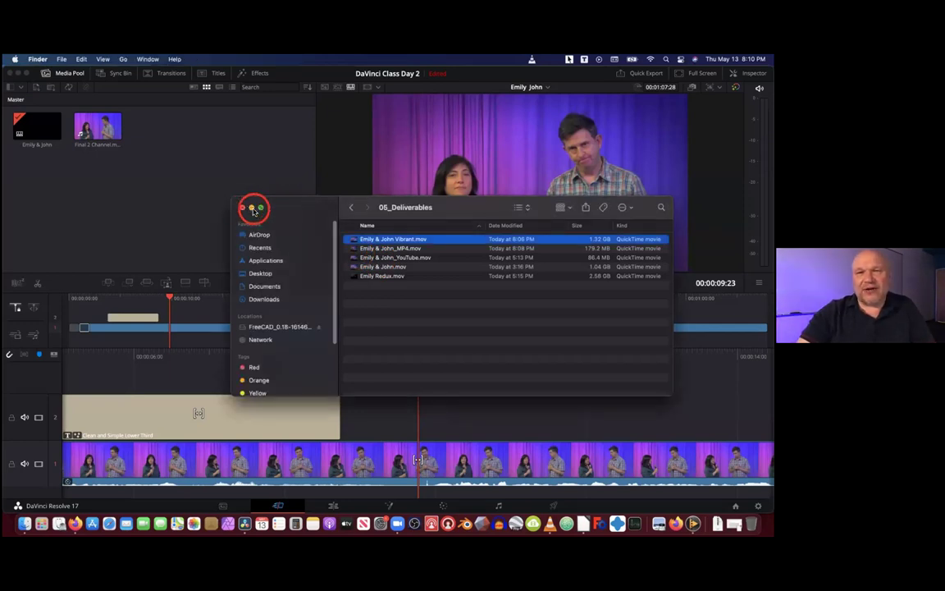
pyautogui.click(252, 208)
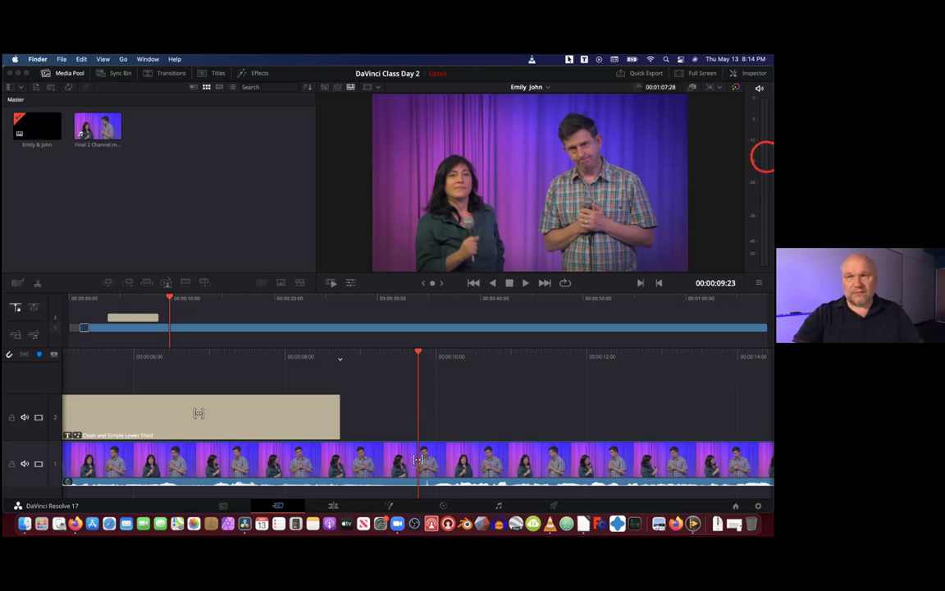
# On the Media page, widen the Media Storage location list to show full paths, then narrow it partway
pyautogui.click(223, 505)
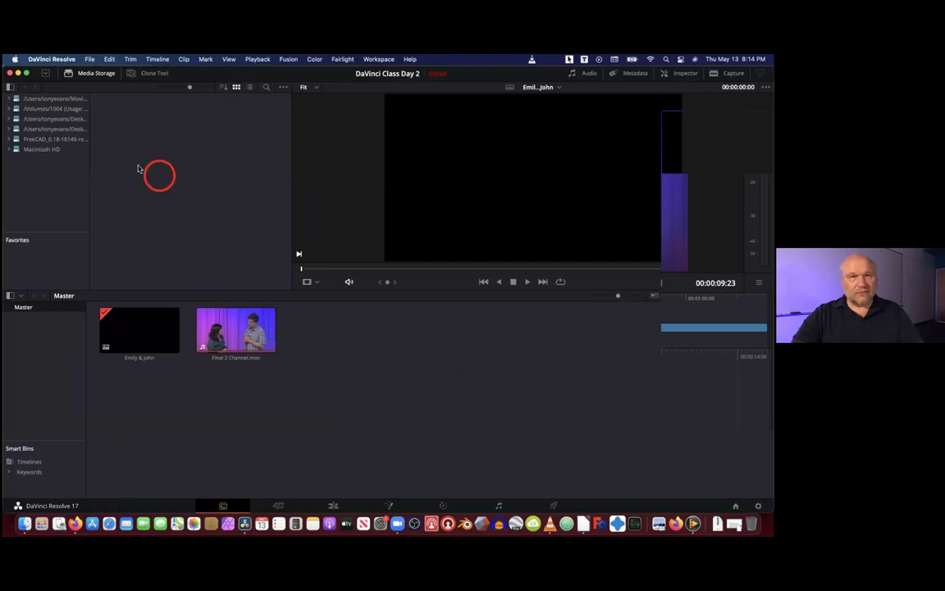
pyautogui.moveTo(90, 154); pyautogui.dragTo(147, 158)
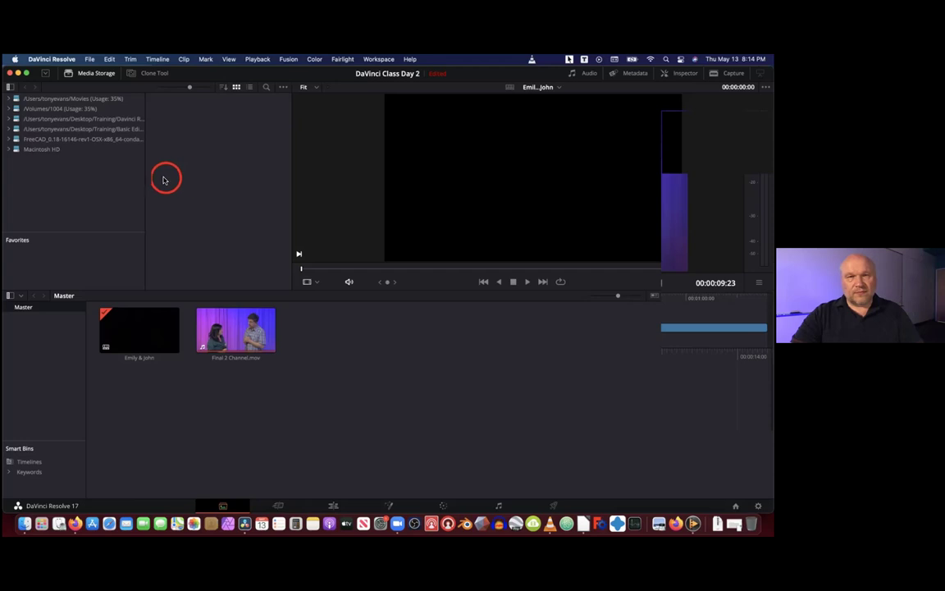
pyautogui.moveTo(147, 177); pyautogui.dragTo(195, 179)
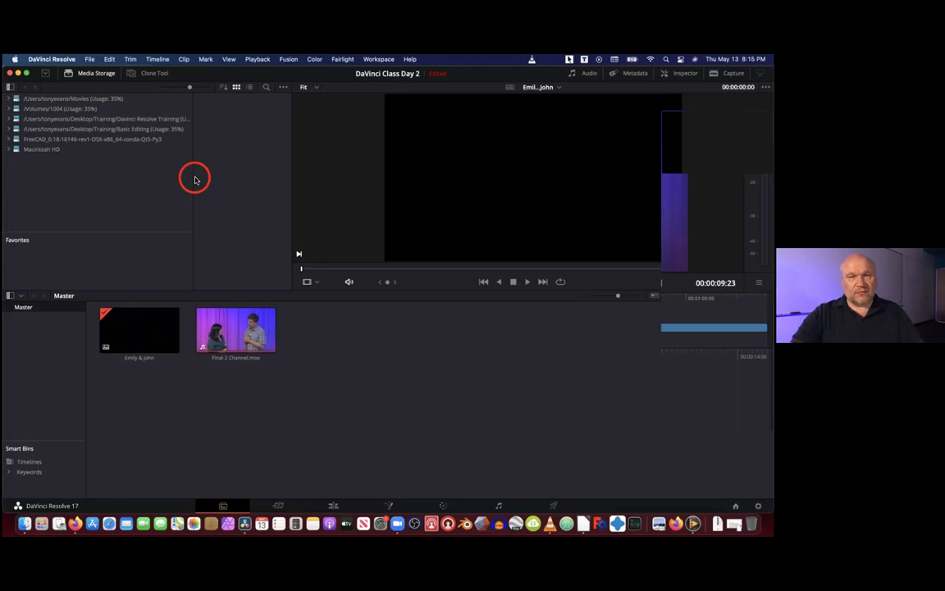
pyautogui.moveTo(193, 176); pyautogui.dragTo(217, 179)
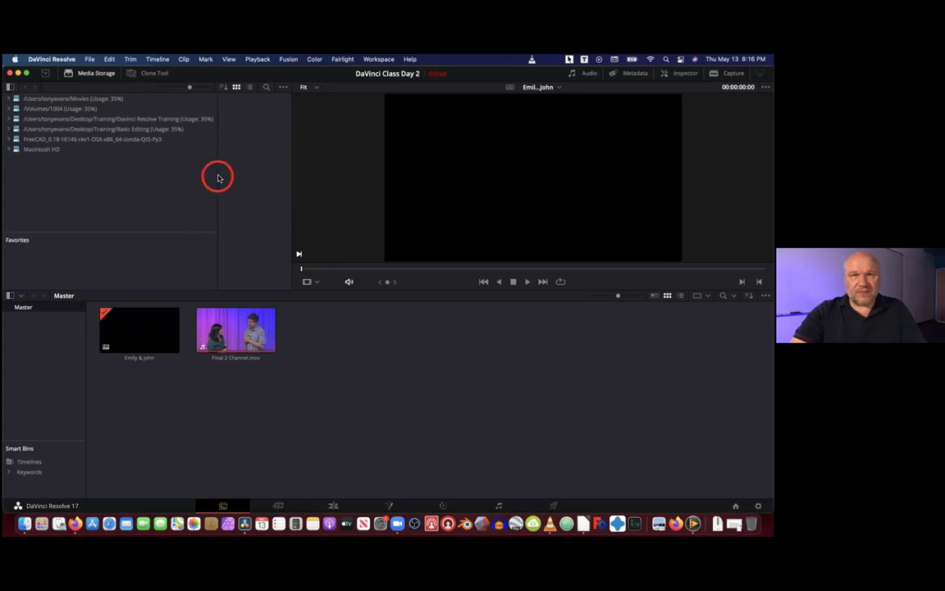
pyautogui.moveTo(215, 169); pyautogui.dragTo(137, 155)
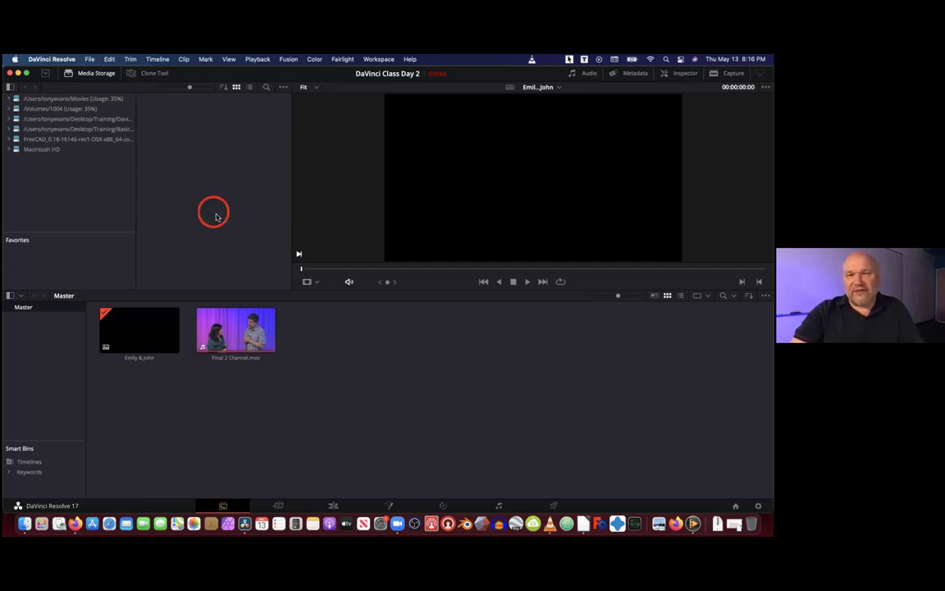
# Add a new bin named Bin 1 under Master in the Media Pool and open it
pyautogui.rightClick(317, 374)
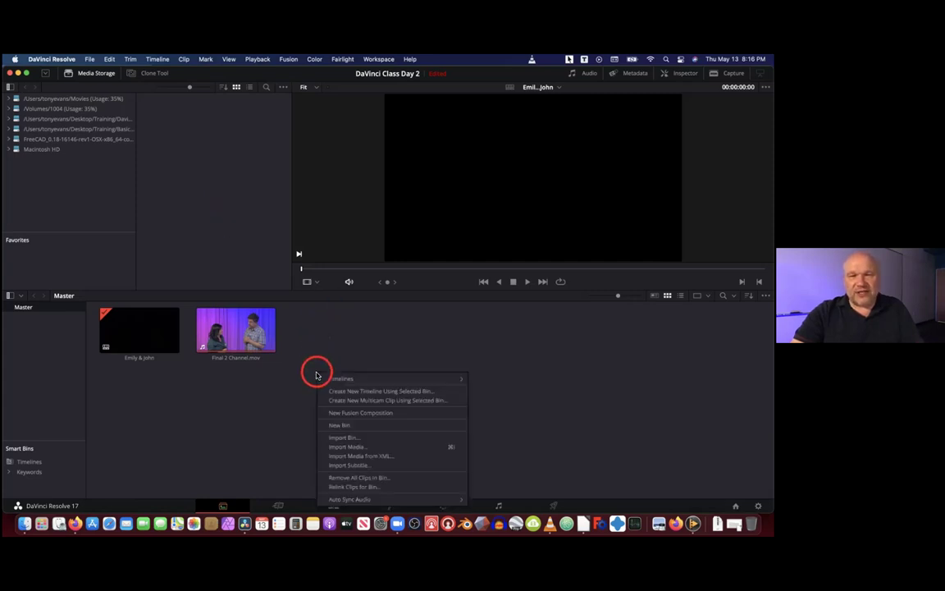
pyautogui.click(353, 424)
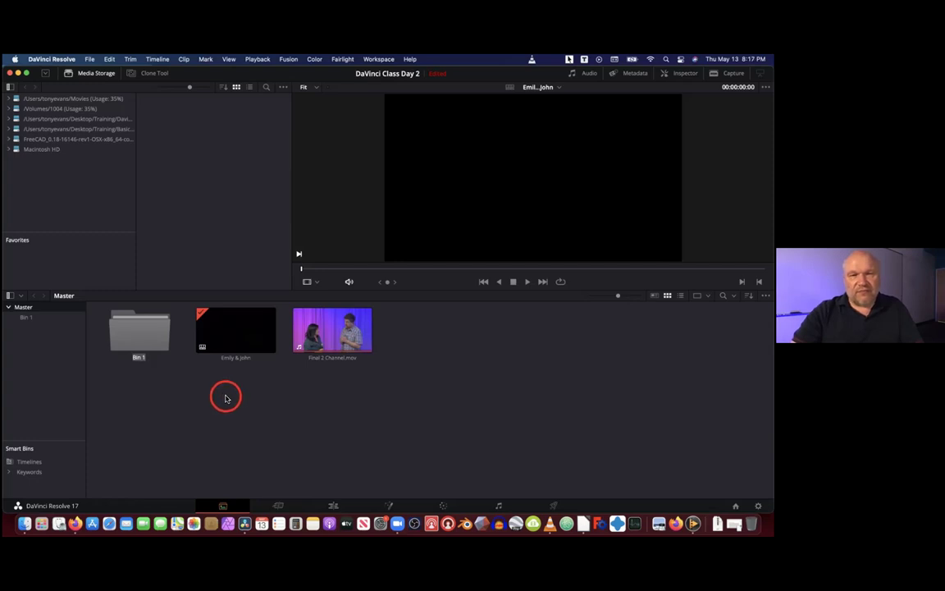
pyautogui.doubleClick(135, 328)
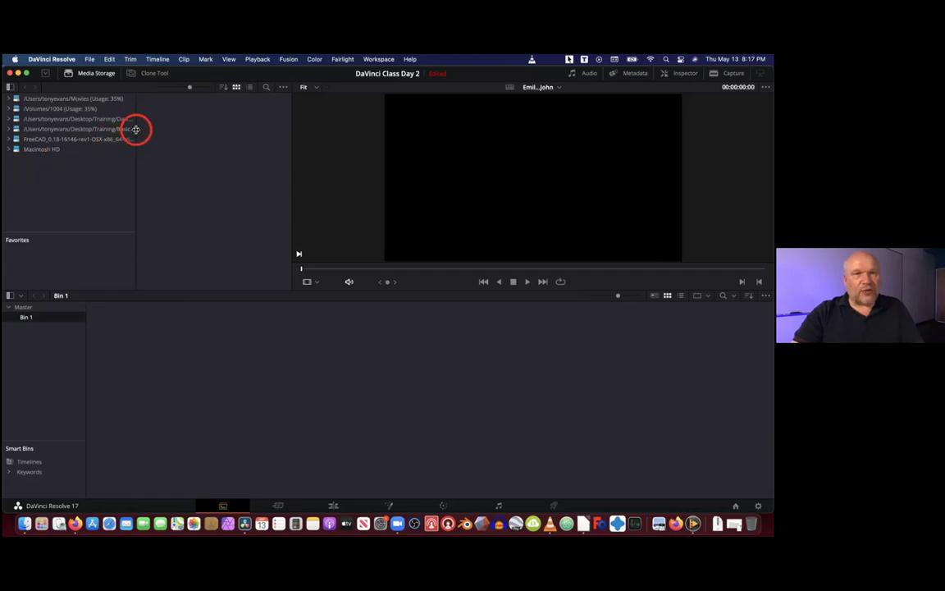
# Expand the Basic Editing storage location and show the two clips in its Finished Examples folder
pyautogui.moveTo(137, 129); pyautogui.dragTo(182, 135)
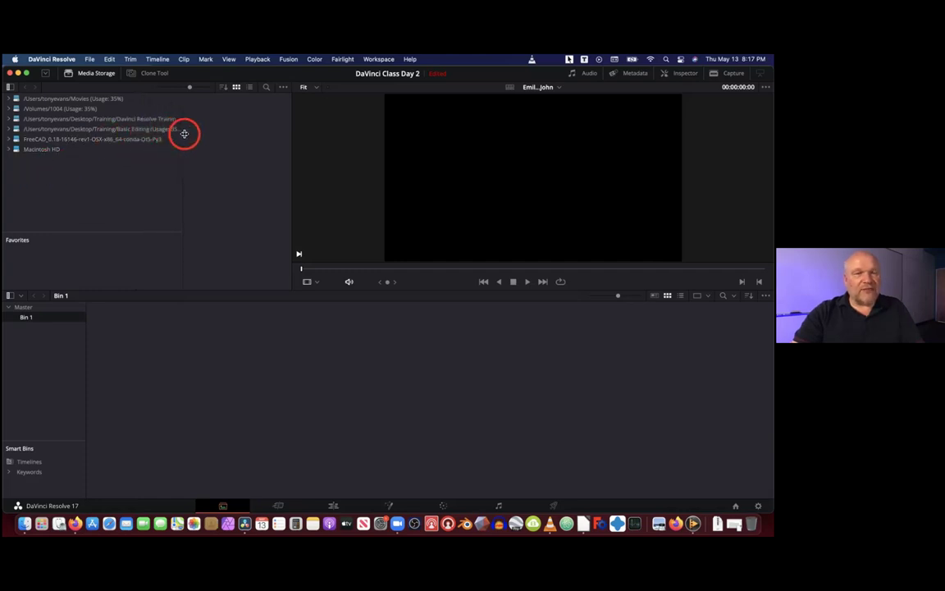
pyautogui.rightClick(33, 188)
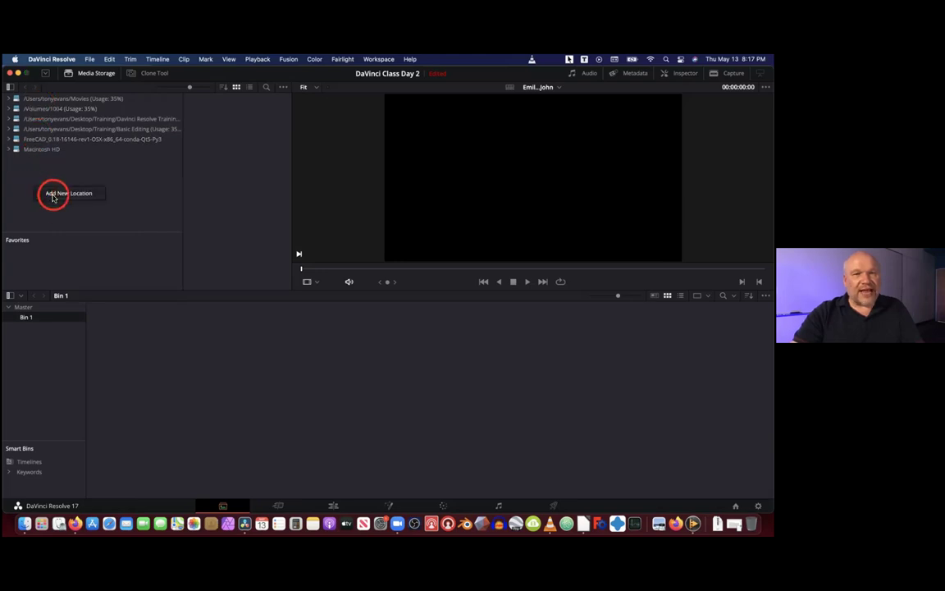
pyautogui.click(45, 180)
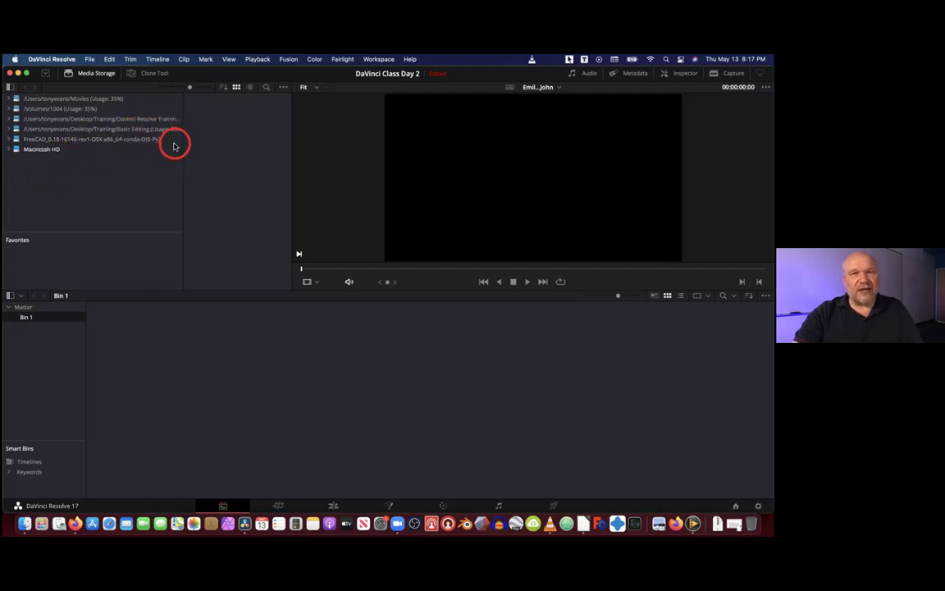
pyautogui.moveTo(182, 146); pyautogui.dragTo(204, 146)
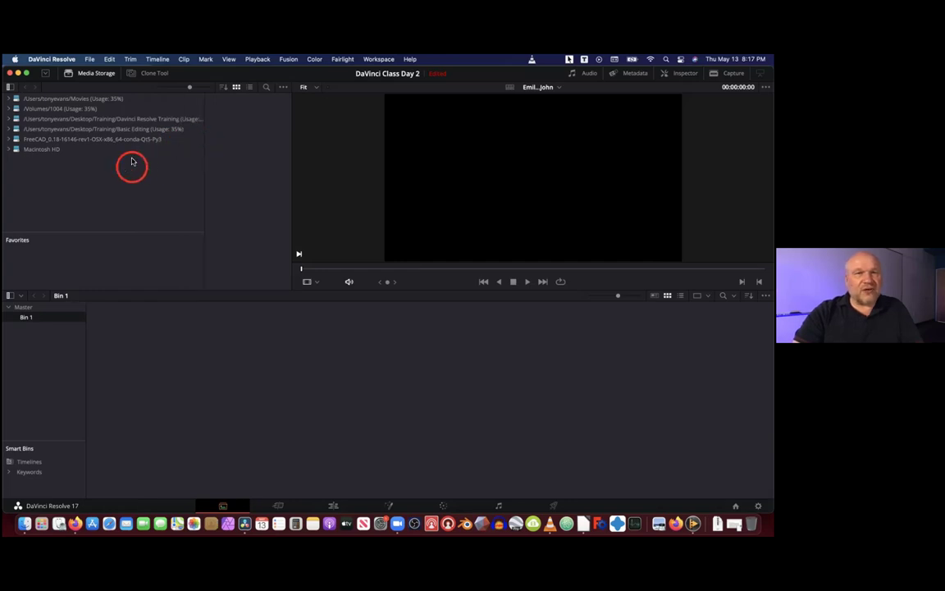
pyautogui.click(92, 130)
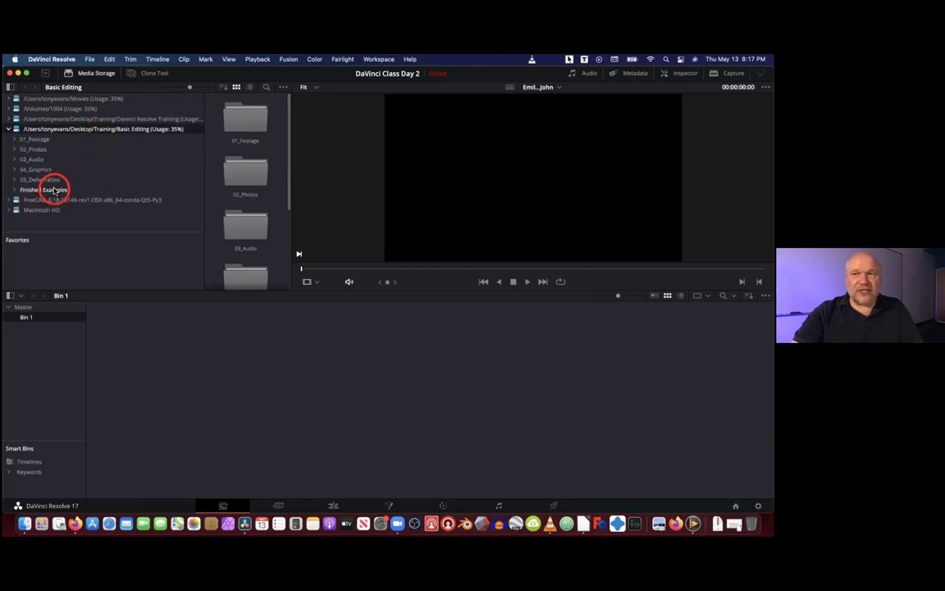
pyautogui.click(54, 191)
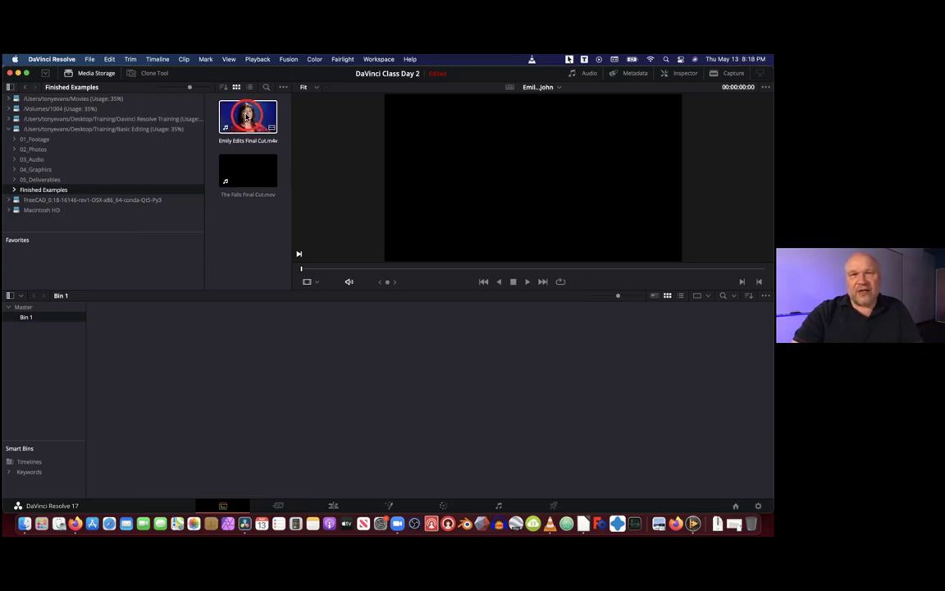
# Run Auto Scene Detect on Emily Edits Final Cut.m4v and add the detected cuts to Bin 1
pyautogui.rightClick(247, 116)
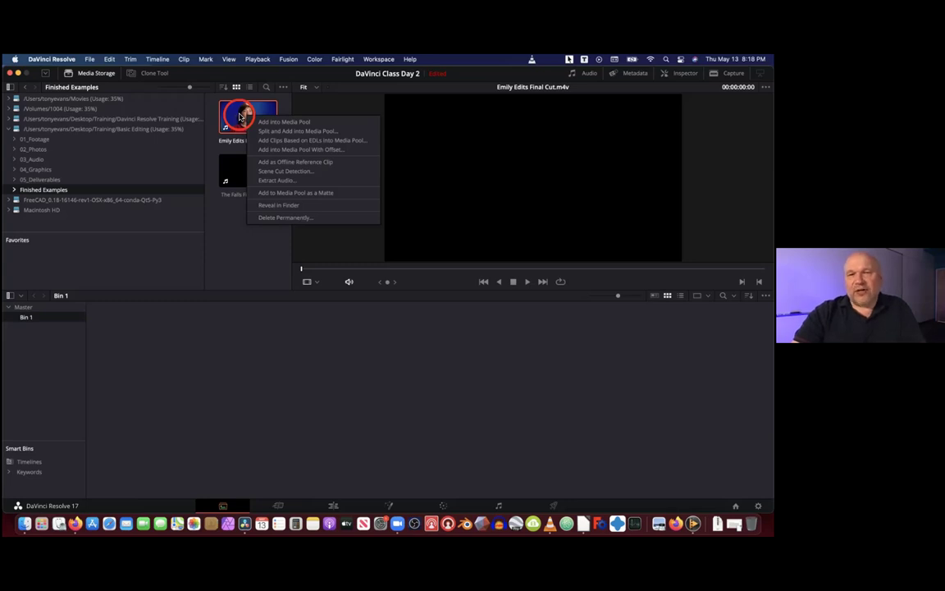
pyautogui.click(297, 172)
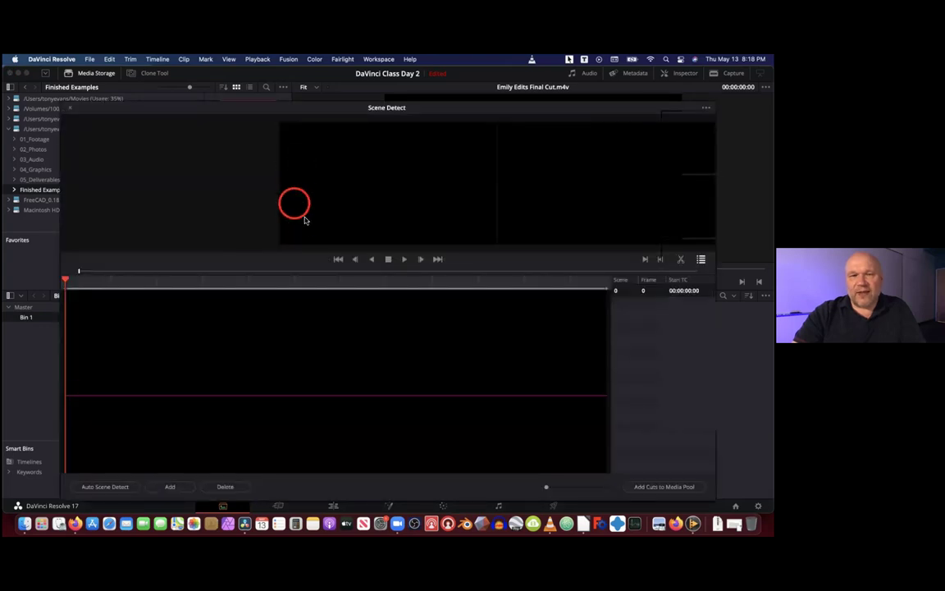
pyautogui.click(100, 487)
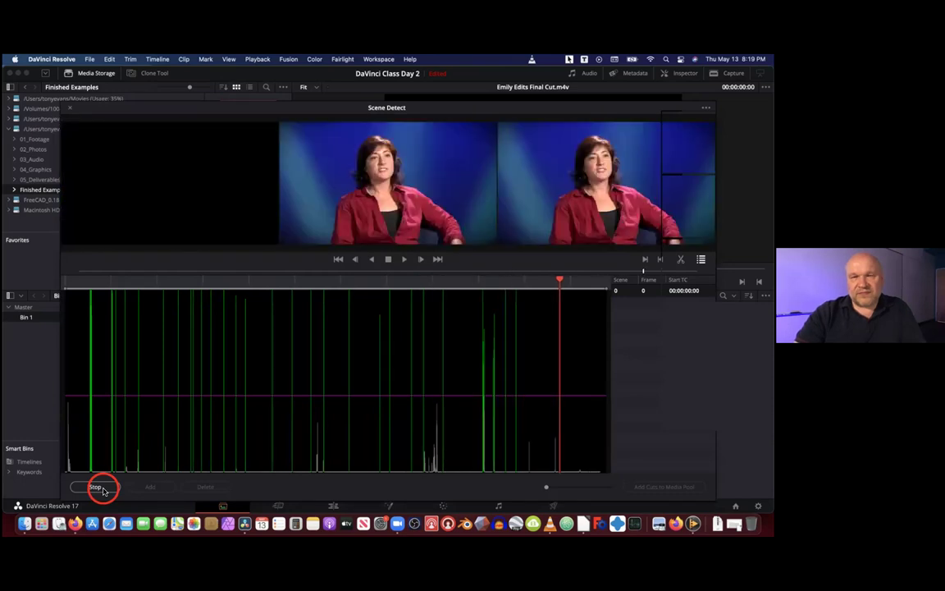
pyautogui.click(103, 490)
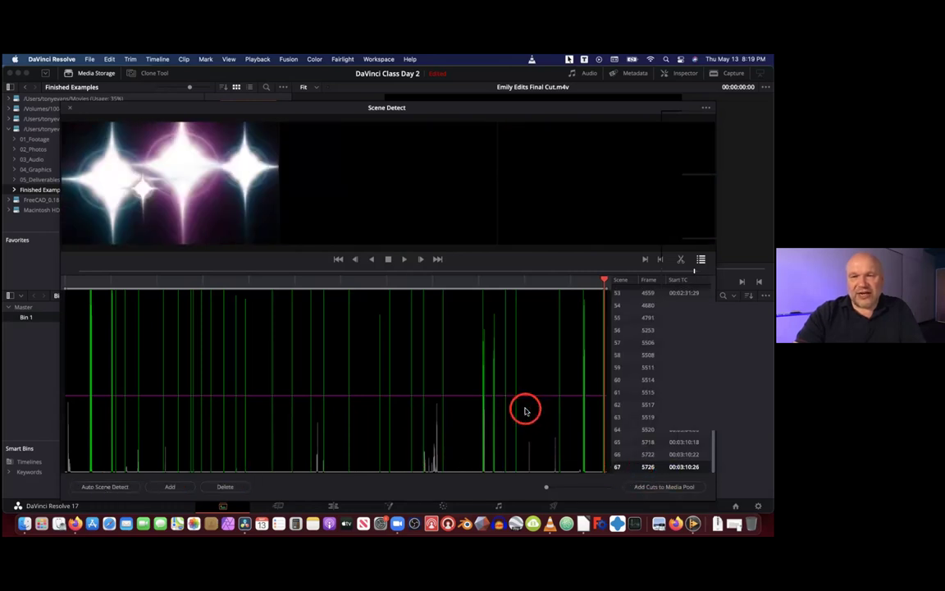
pyautogui.click(657, 488)
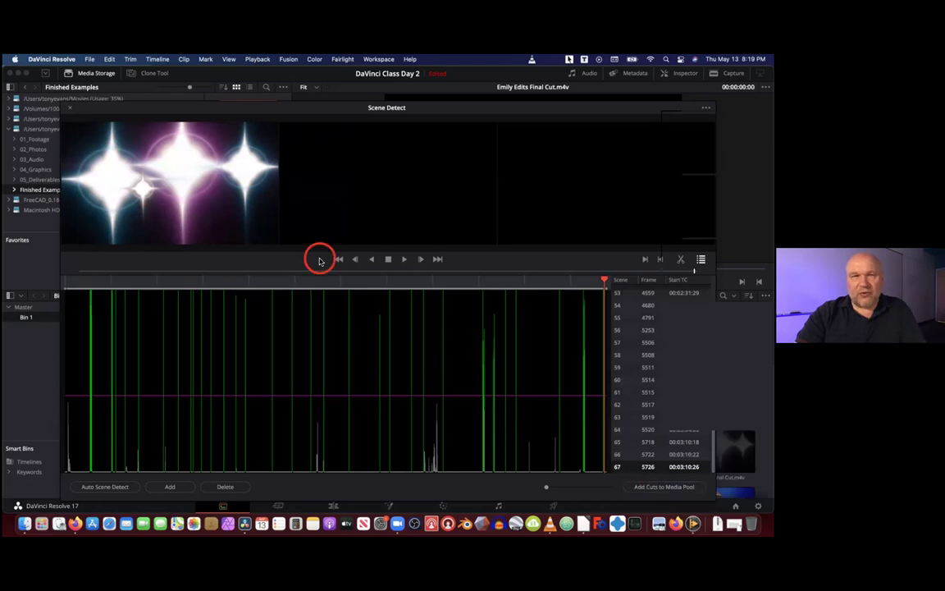
# Close Scene Detect, shrink the bin thumbnails, and select all Emily Edits scene clips in Bin 1
pyautogui.click(69, 109)
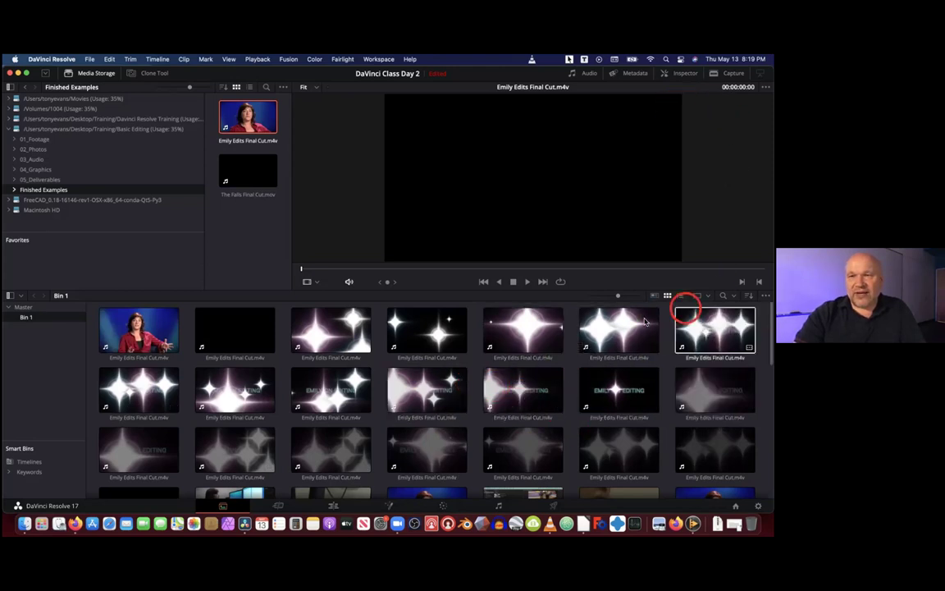
pyautogui.moveTo(620, 298); pyautogui.dragTo(588, 296)
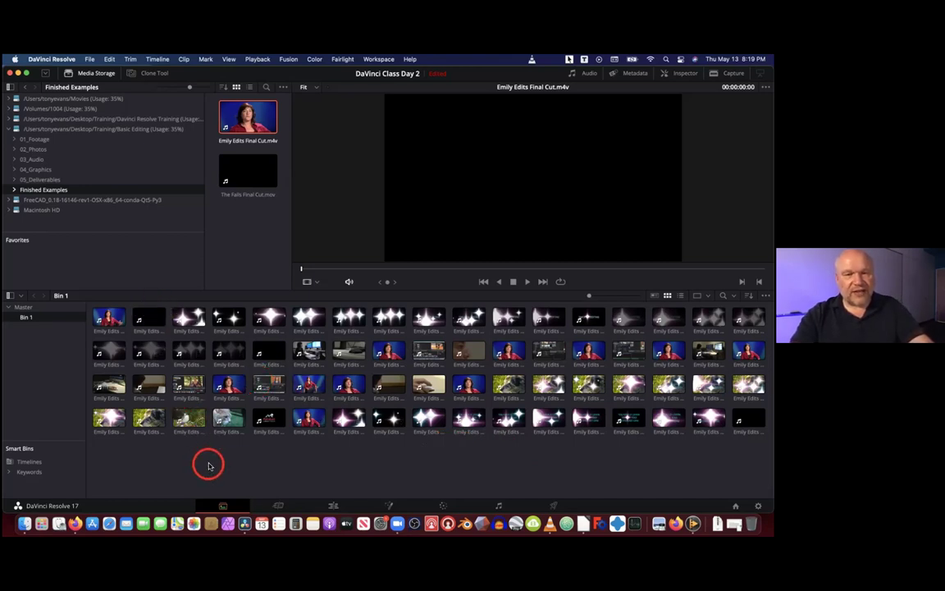
pyautogui.press('super+a')
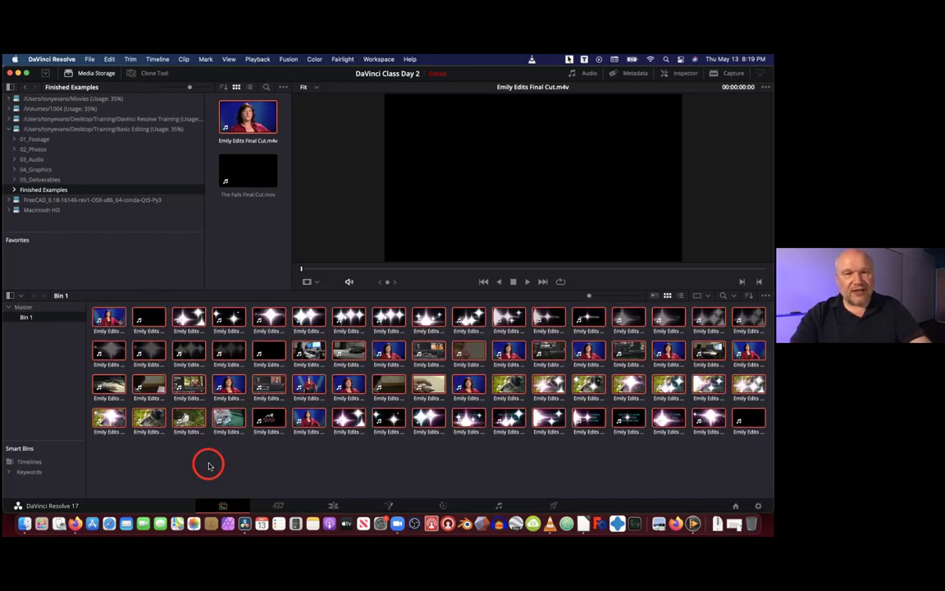
# Build a new timeline named Timeline 2 from the selected Emily Edits scene clips
pyautogui.rightClick(115, 324)
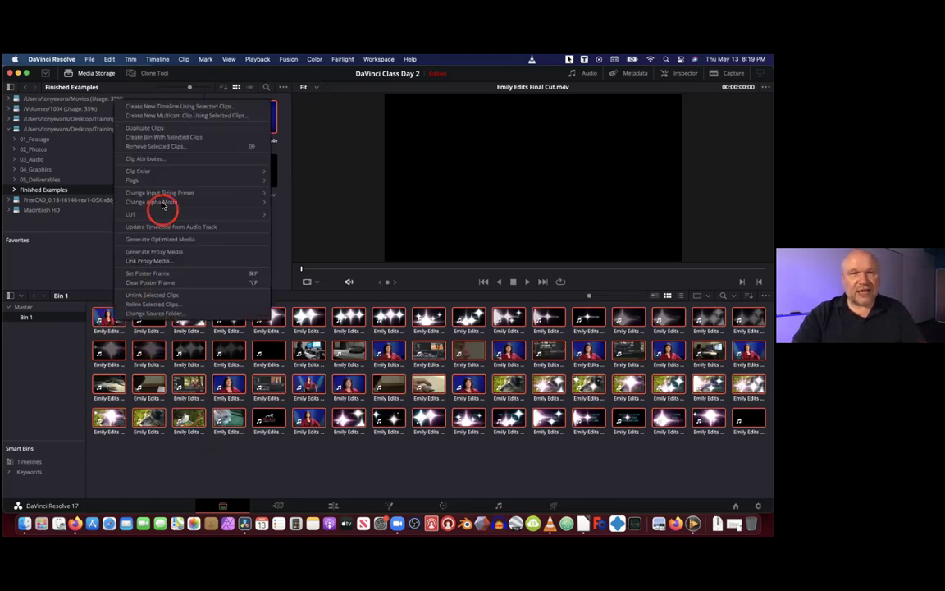
pyautogui.click(259, 186)
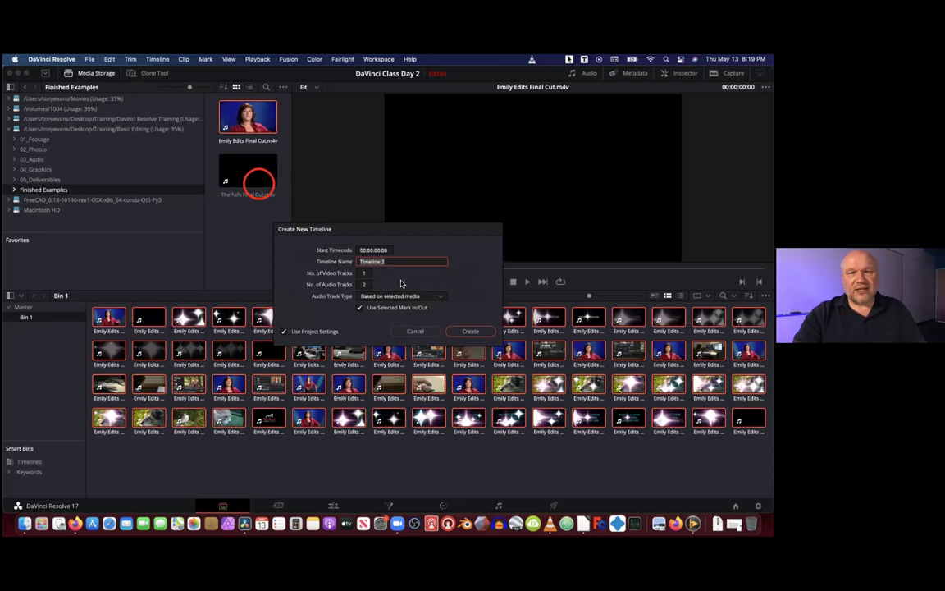
pyautogui.click(470, 332)
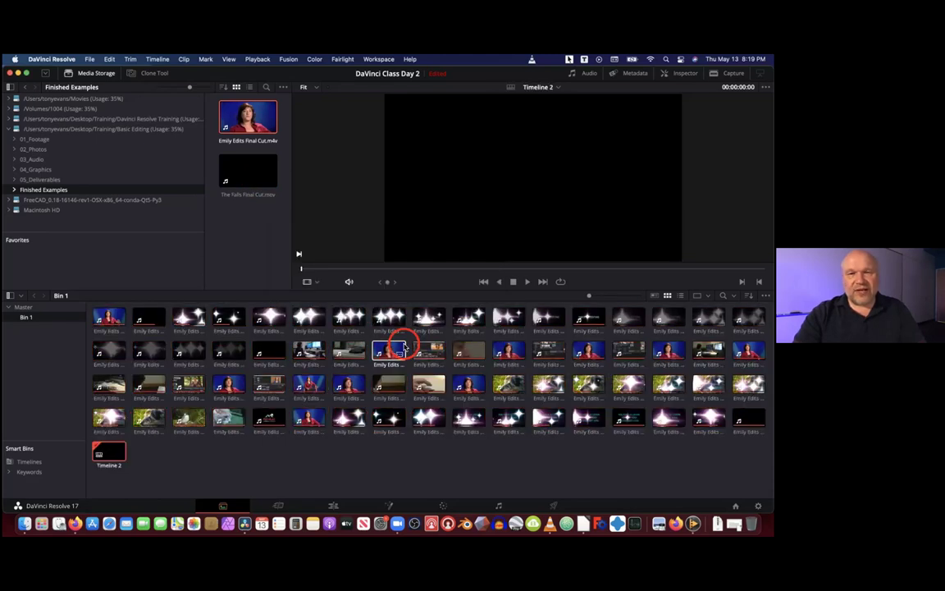
# Open Timeline 2 on the Edit page, zoom in, and select the close interview clip at 00:00:49:01
pyautogui.click(333, 506)
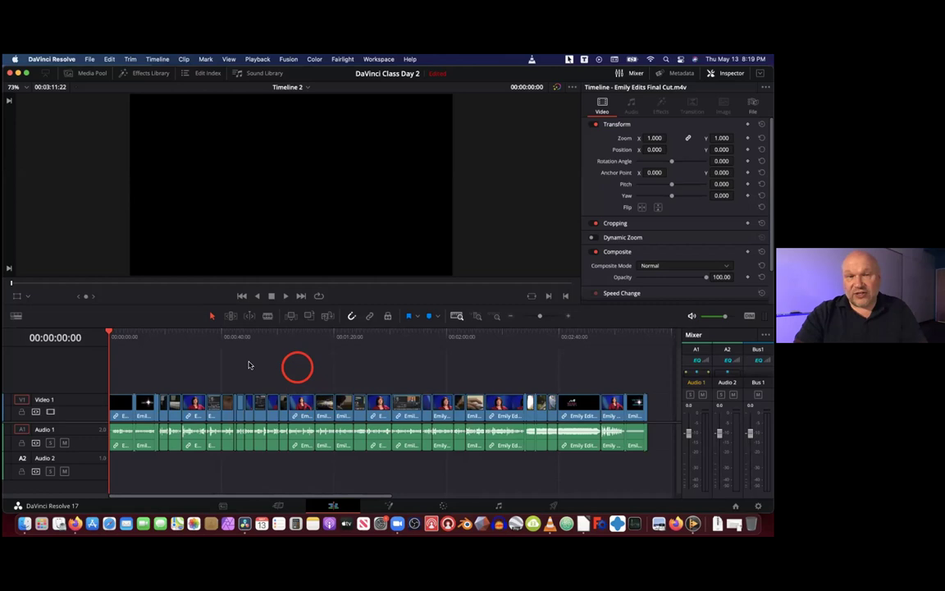
pyautogui.moveTo(136, 333); pyautogui.dragTo(255, 337)
pyautogui.moveTo(307, 353); pyautogui.dragTo(235, 355)
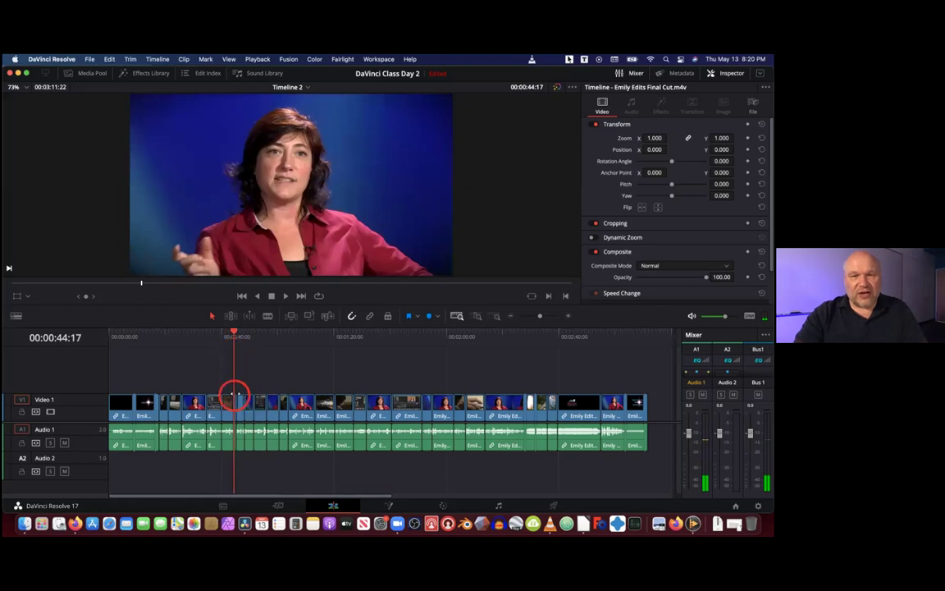
pyautogui.moveTo(539, 316); pyautogui.dragTo(547, 320)
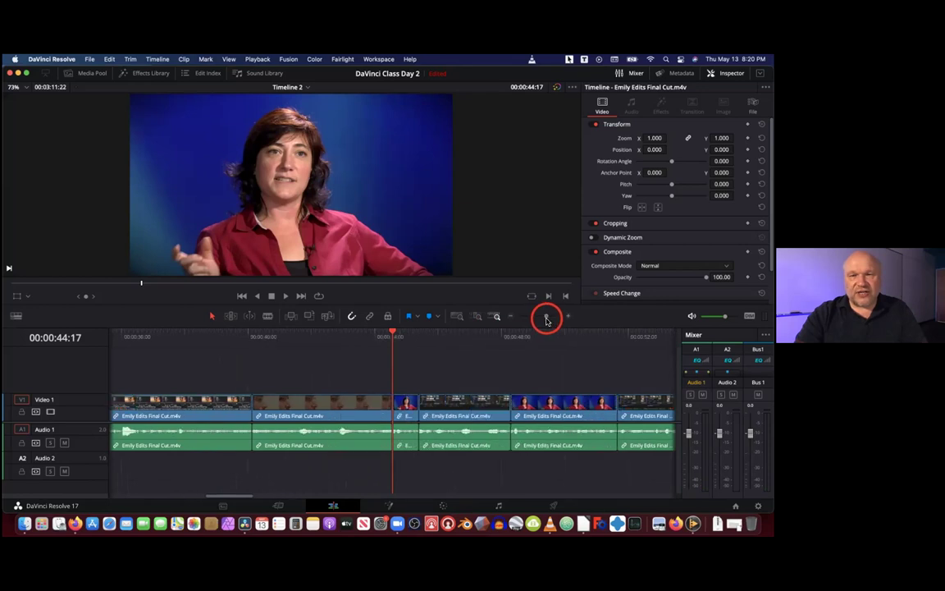
pyautogui.moveTo(419, 332); pyautogui.dragTo(554, 338)
pyautogui.click(558, 404)
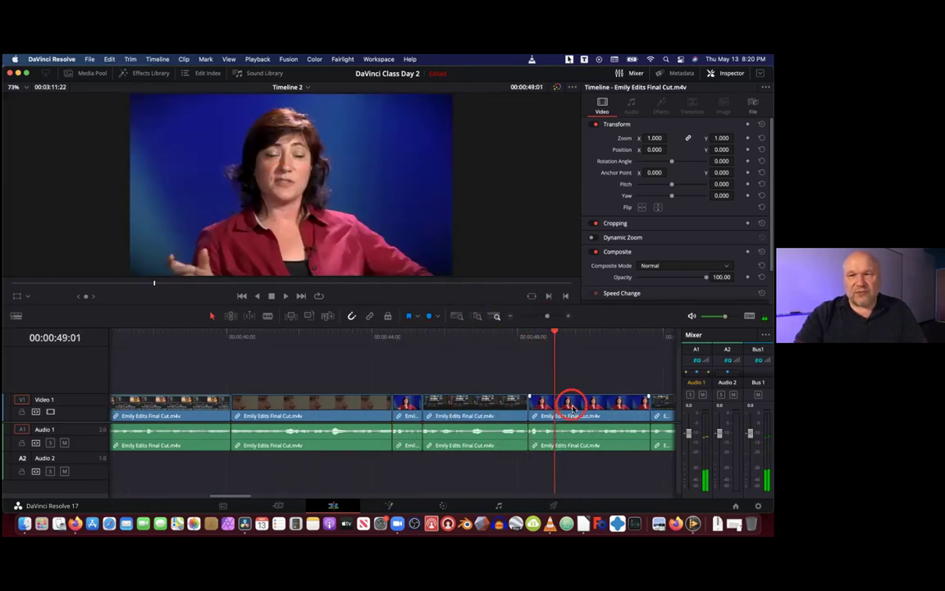
# Bring the chosen interview clip onto the Color page for grading
pyautogui.click(447, 498)
pyautogui.click(479, 389)
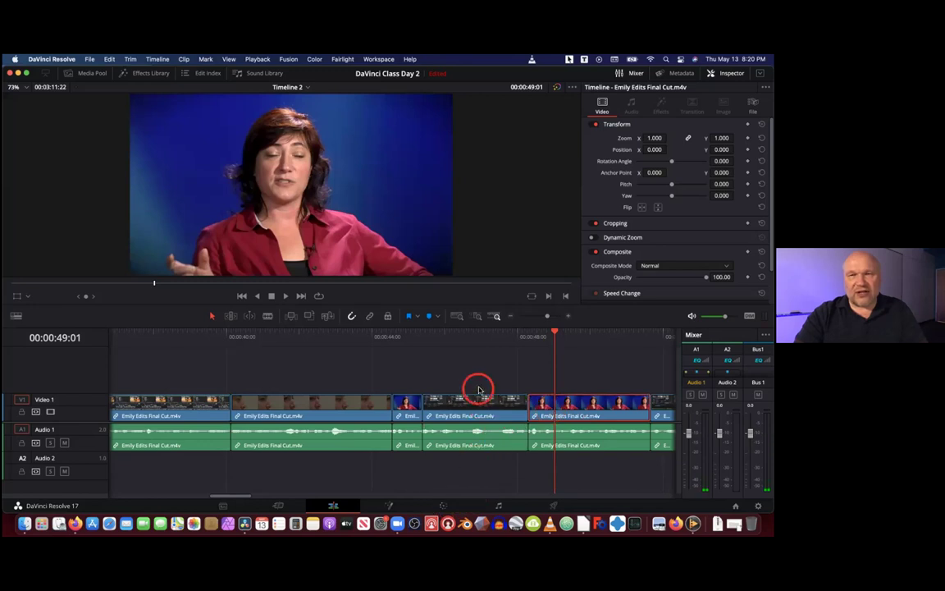
pyautogui.click(443, 506)
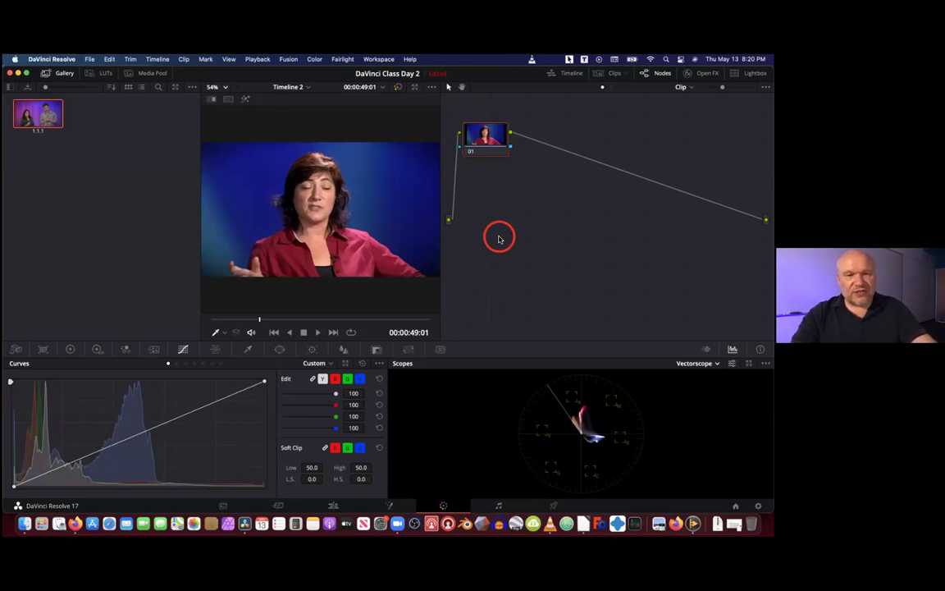
# Add two serial nodes with Alt+S, then a parallel node 03 alongside node 02
pyautogui.hotkey('alt', 's')
pyautogui.hotkey('alt', 's')
pyautogui.rightClick(550, 153)
pyautogui.moveTo(574, 188)
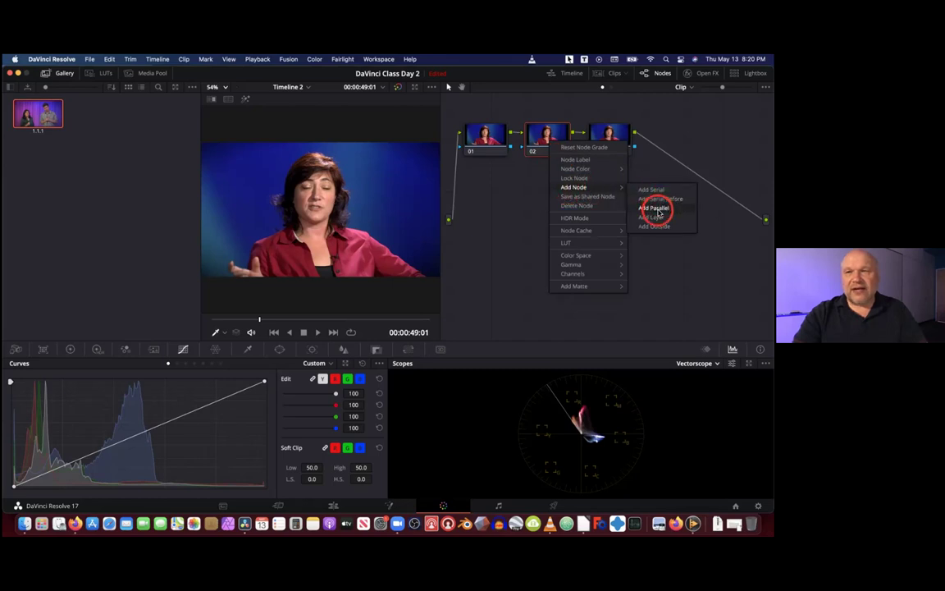
pyautogui.click(656, 210)
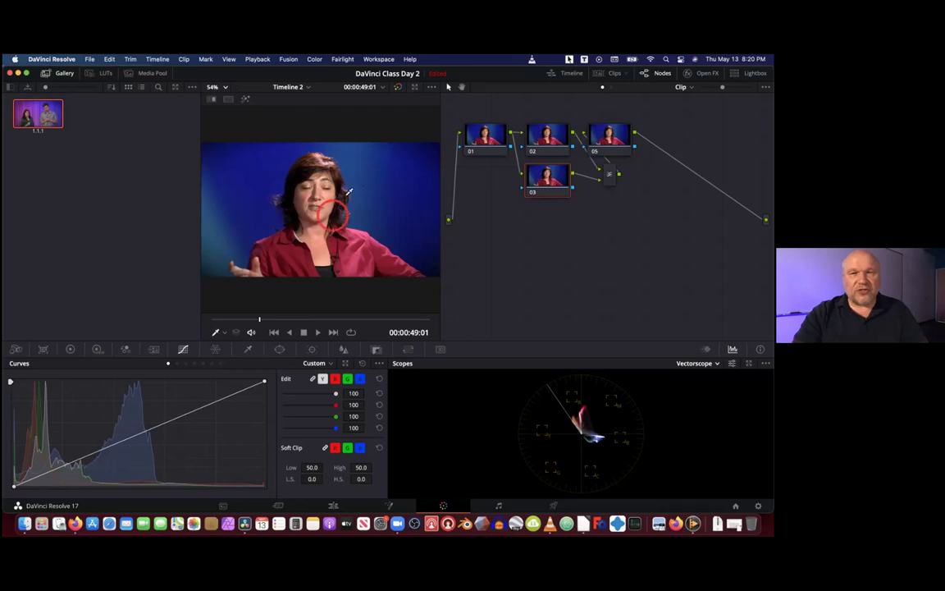
# Sample the interviewee's face skin tones as control points on node 03's curves
pyautogui.click(557, 184)
pyautogui.click(388, 201)
pyautogui.click(310, 196)
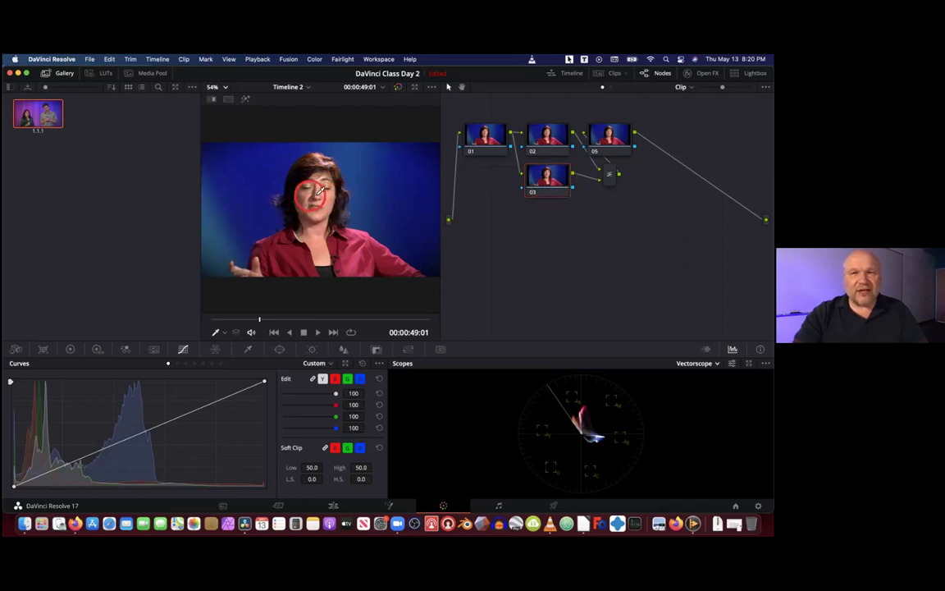
pyautogui.click(315, 258)
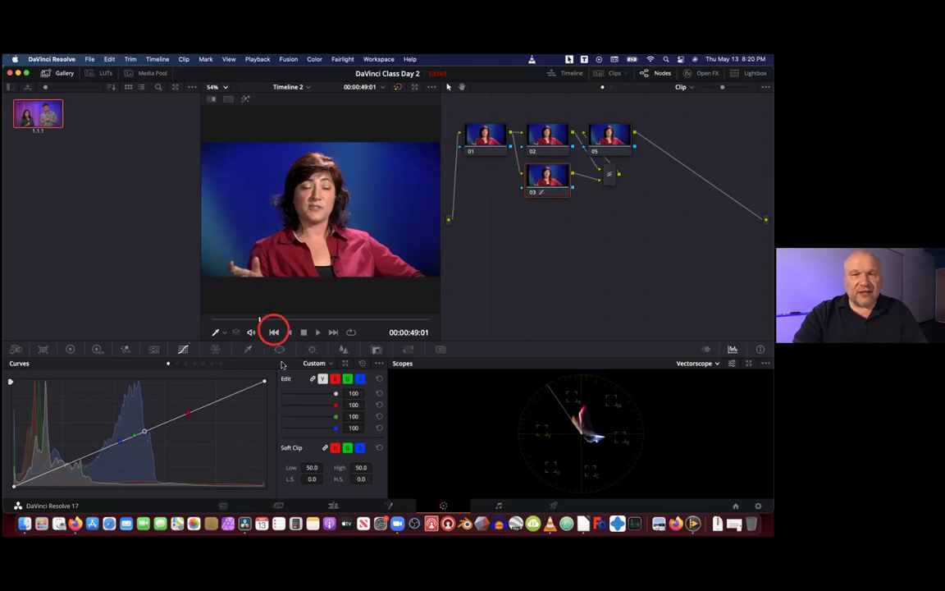
pyautogui.click(271, 343)
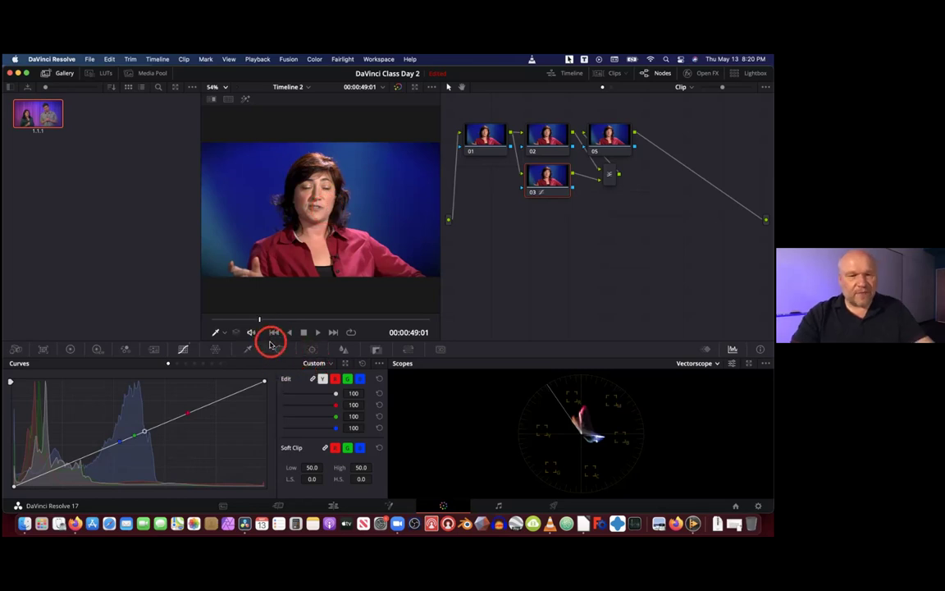
pyautogui.click(563, 173)
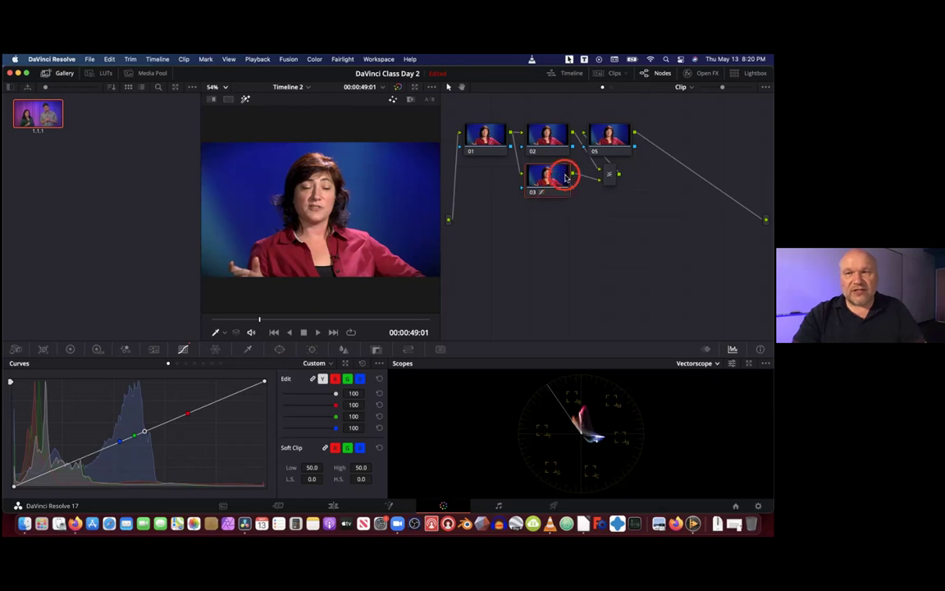
pyautogui.click(247, 348)
# Pick the woman's skin with the qualifier and set matte Denoise 9.9 and Blur Radius 4.1
pyautogui.click(300, 392)
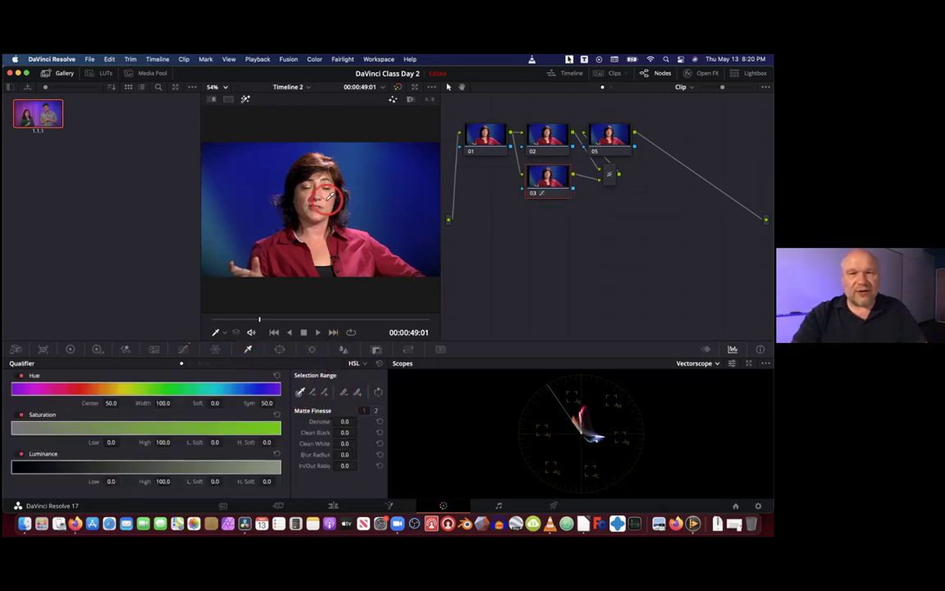
pyautogui.click(307, 191)
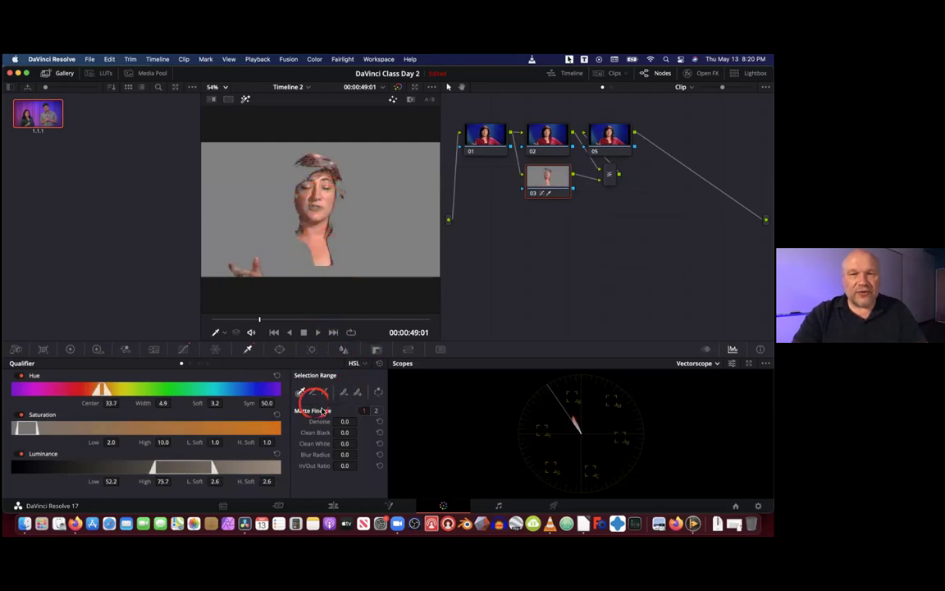
pyautogui.moveTo(344, 420); pyautogui.dragTo(374, 422)
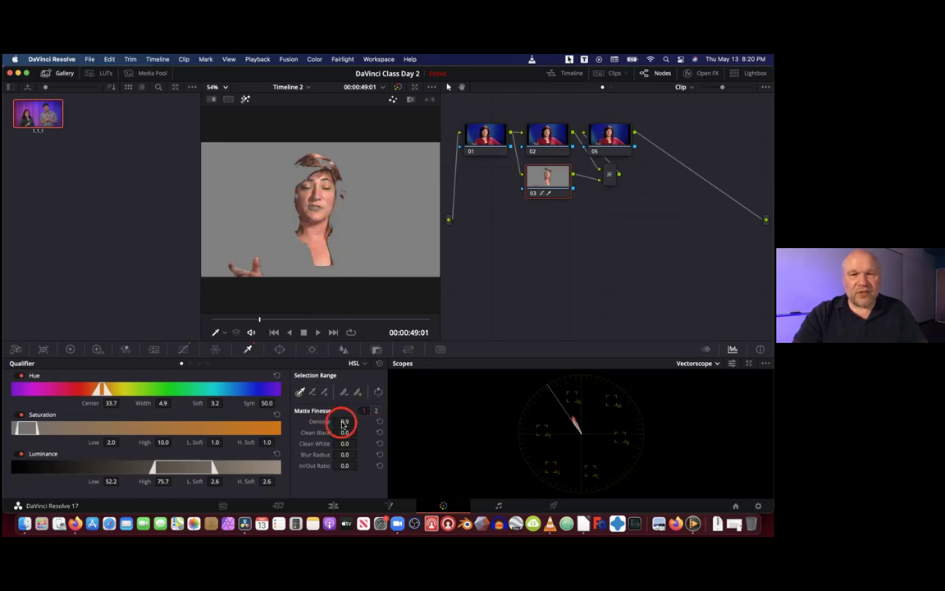
pyautogui.moveTo(345, 454); pyautogui.dragTo(359, 453)
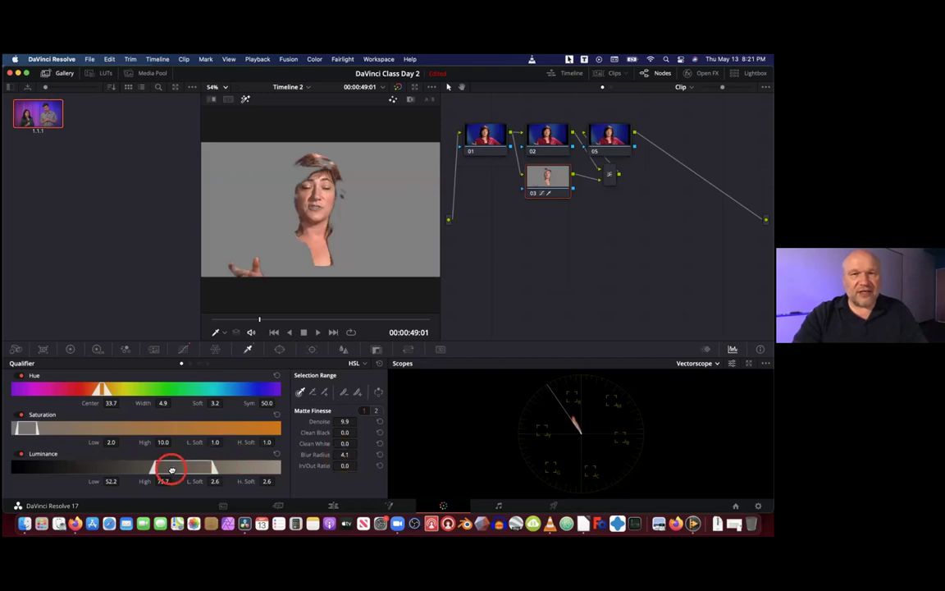
# Fine-tune the luminance, saturation and hue ranges (hue centre 33.7, width 5.9), then turn Highlight off
pyautogui.moveTo(174, 469); pyautogui.dragTo(178, 469)
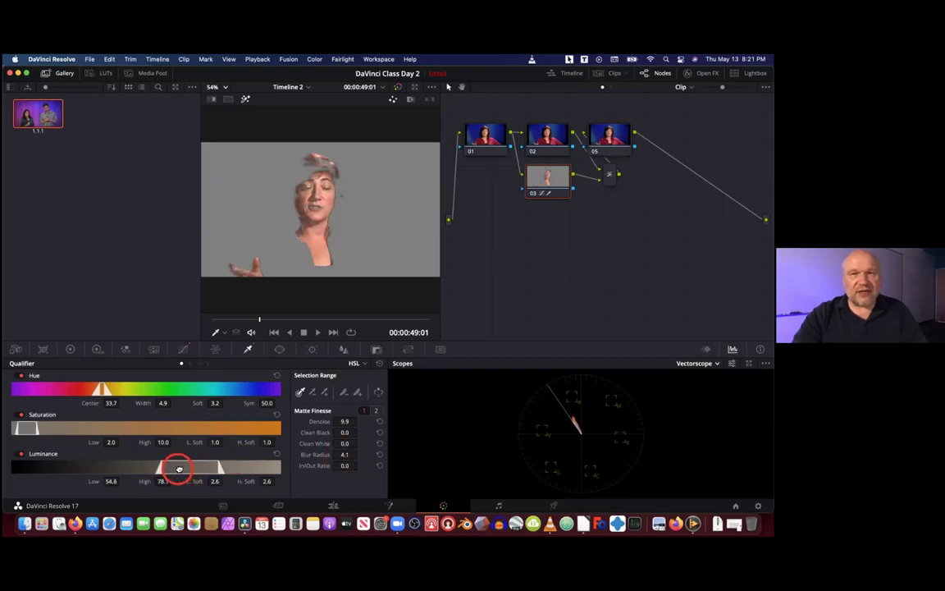
pyautogui.moveTo(171, 468); pyautogui.dragTo(170, 467)
pyautogui.moveTo(23, 425); pyautogui.dragTo(25, 426)
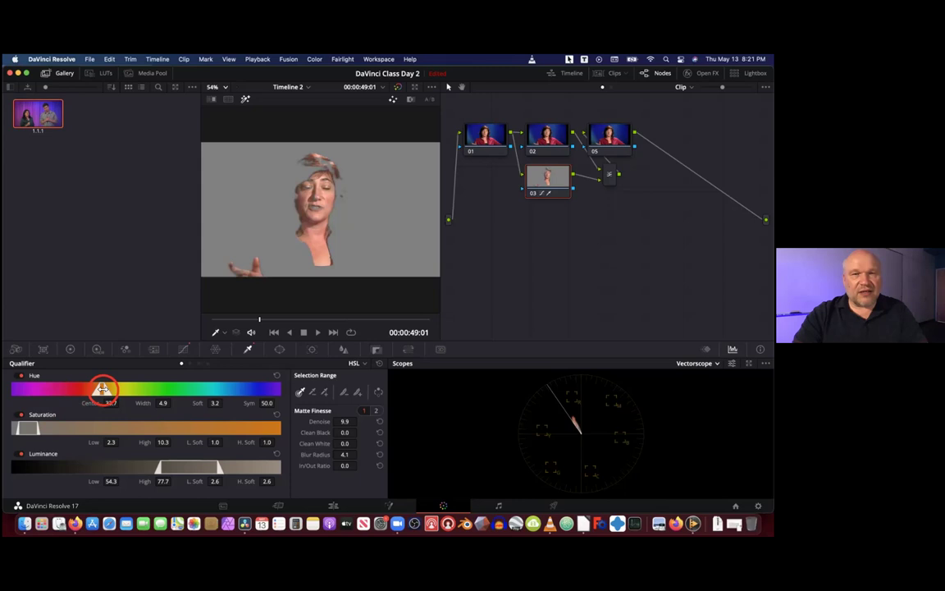
pyautogui.moveTo(107, 389); pyautogui.dragTo(104, 389)
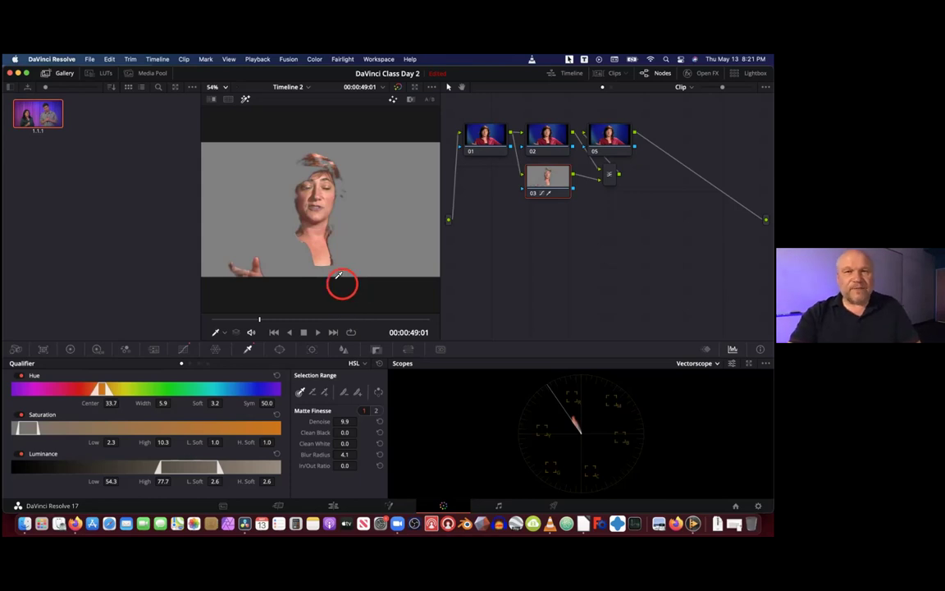
pyautogui.hotkey('shift', 'h')
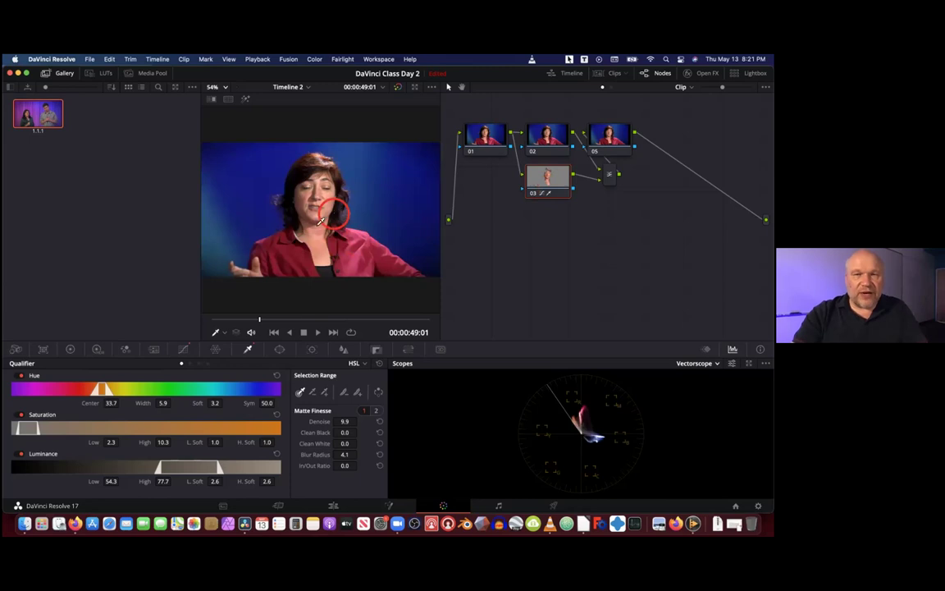
# Switch the scope to Waveform and lower node 03's Gain from 1.00 to 0.92
pyautogui.click(71, 349)
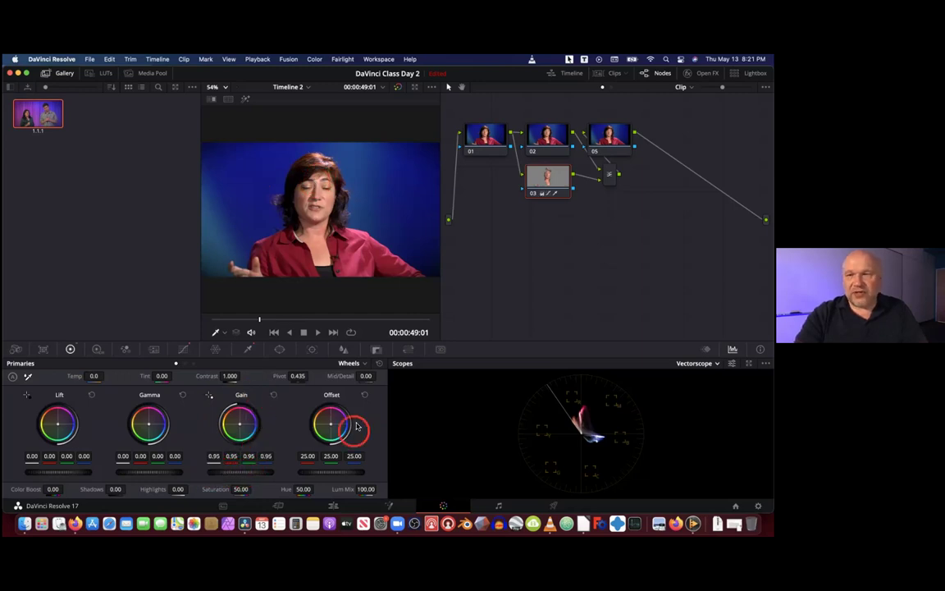
pyautogui.click(718, 365)
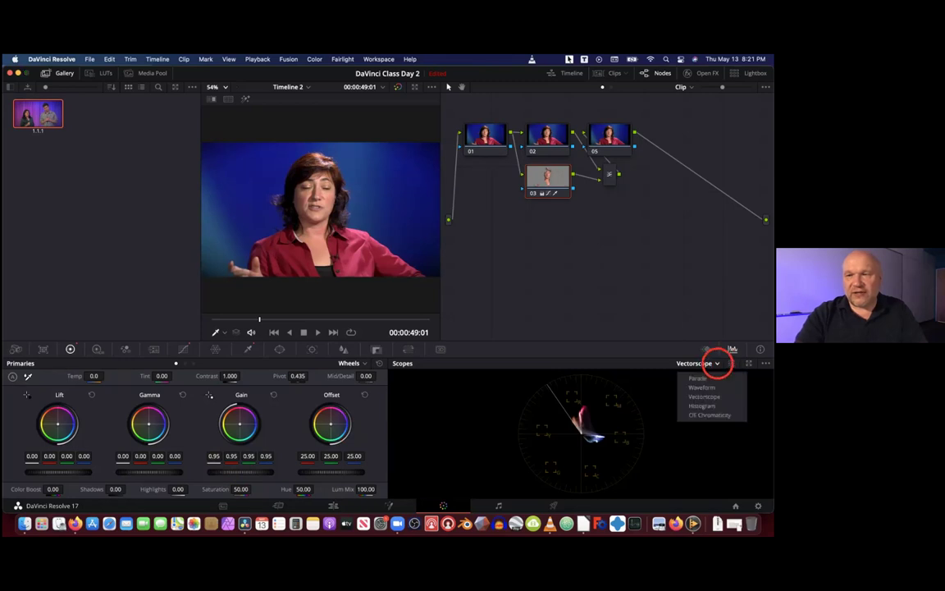
pyautogui.click(714, 385)
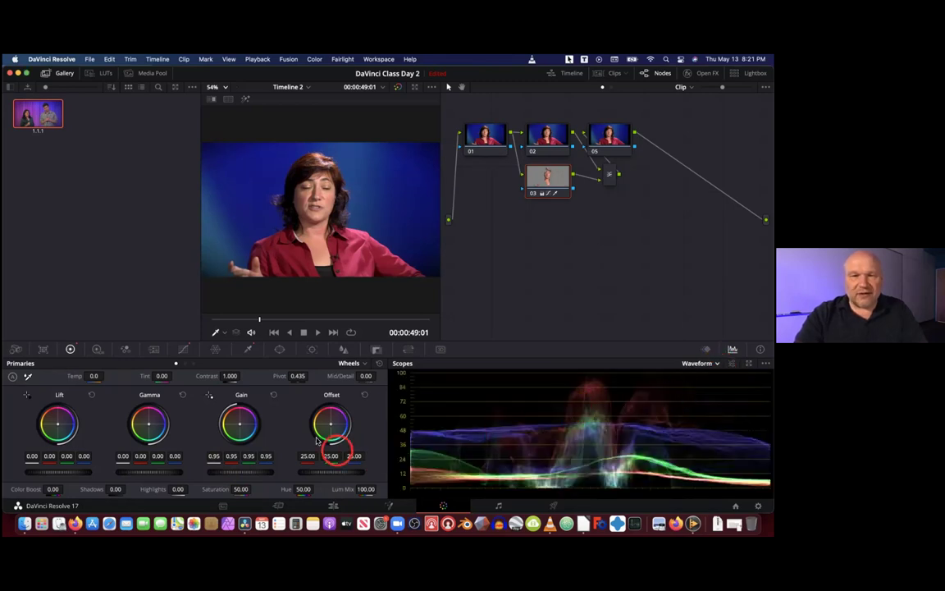
pyautogui.click(273, 395)
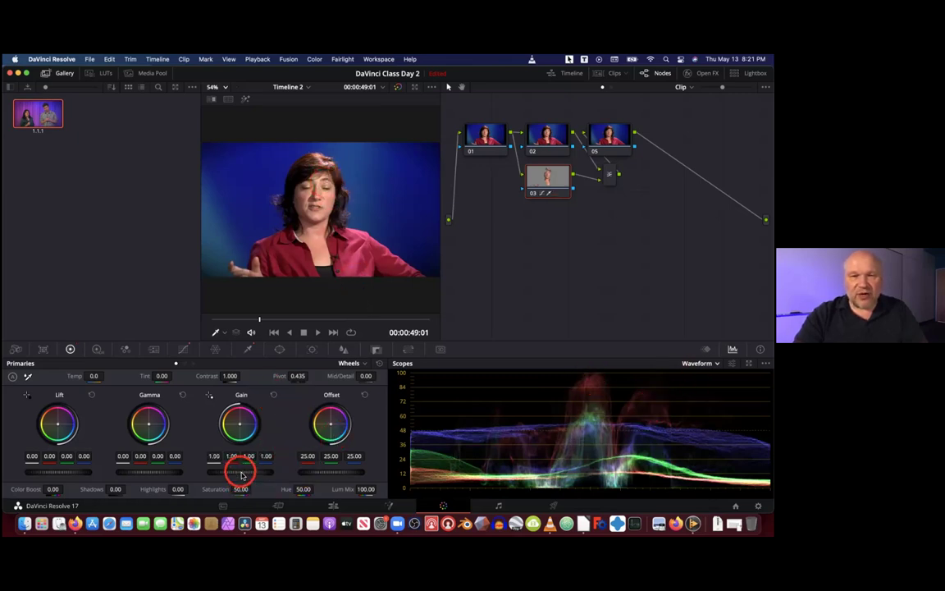
pyautogui.moveTo(239, 471); pyautogui.dragTo(205, 466)
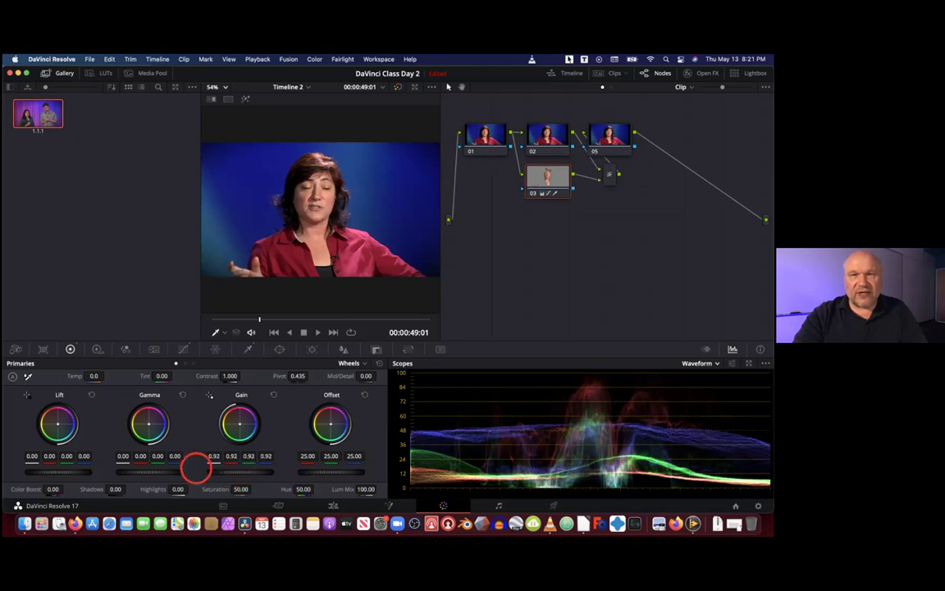
# Hide the stills gallery, lower node 03's Gain to 0.85, and stop playback
pyautogui.click(66, 74)
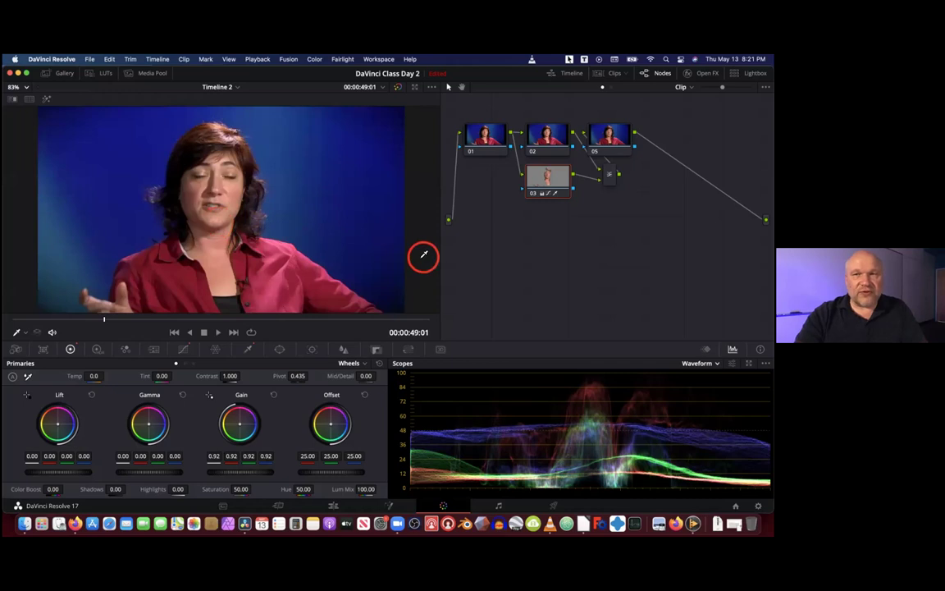
pyautogui.scroll(2, 244, 271)
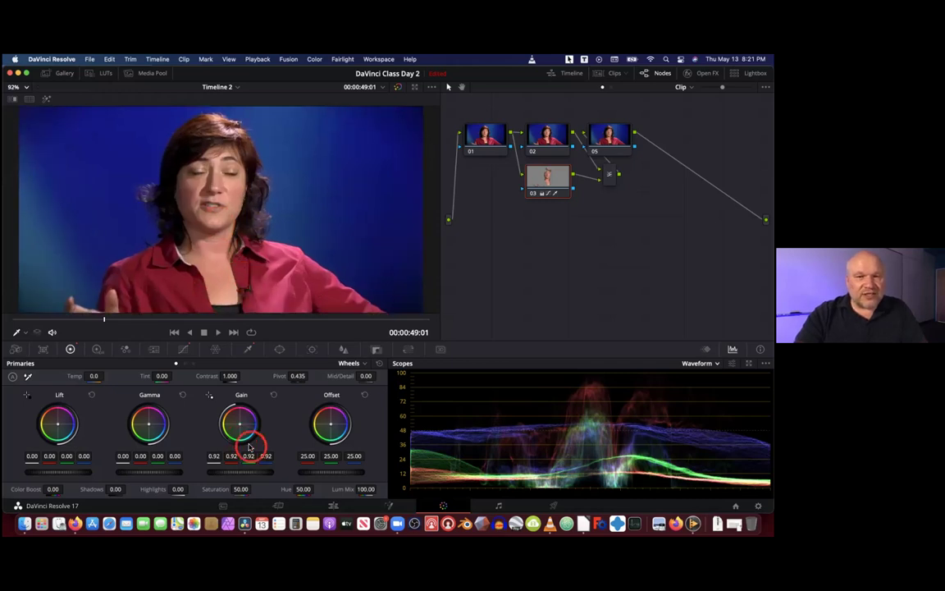
pyautogui.moveTo(246, 472); pyautogui.dragTo(222, 467)
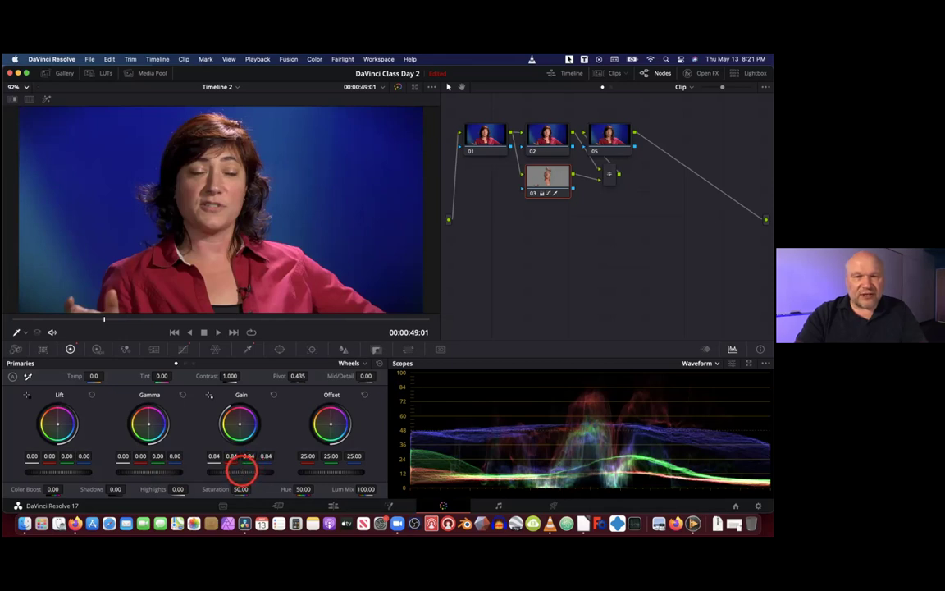
pyautogui.moveTo(240, 470); pyautogui.dragTo(244, 470)
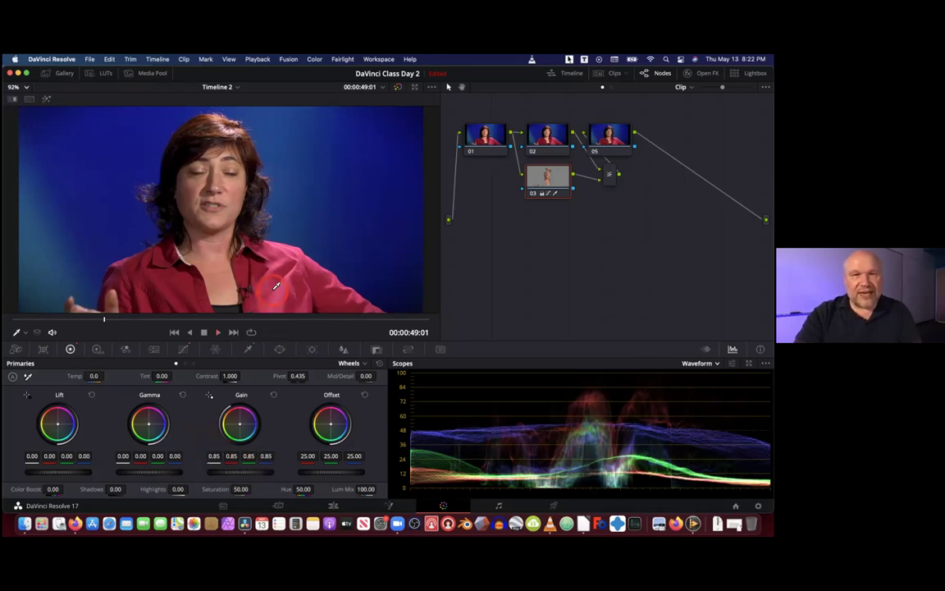
pyautogui.press('space')
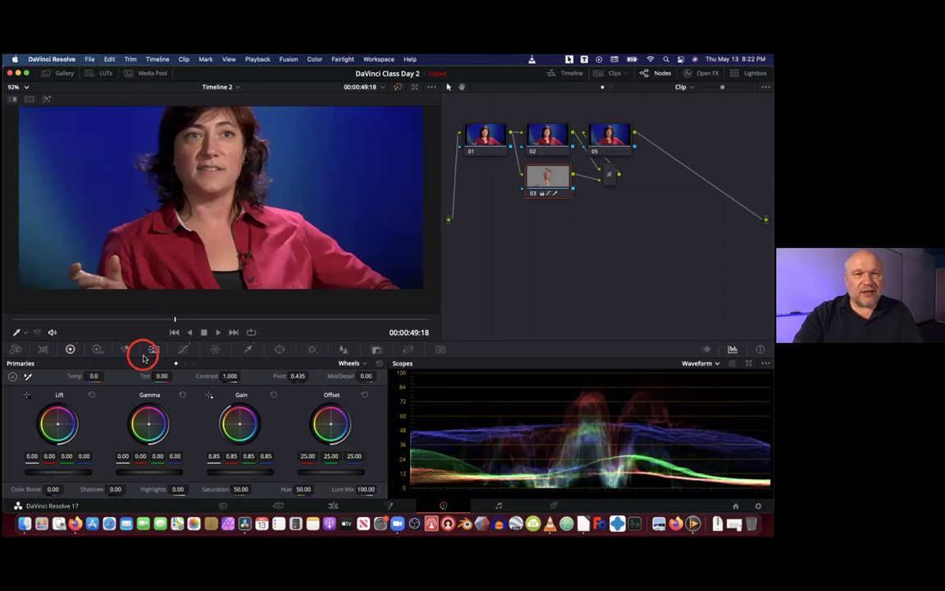
# Check the HDR wheels palette, then return to the Primaries wheels
pyautogui.click(98, 349)
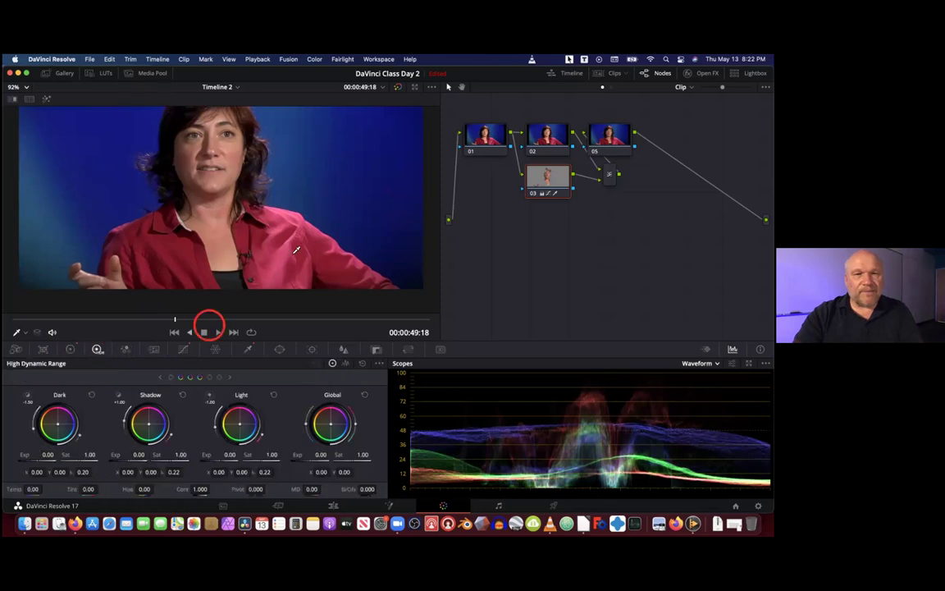
pyautogui.click(71, 350)
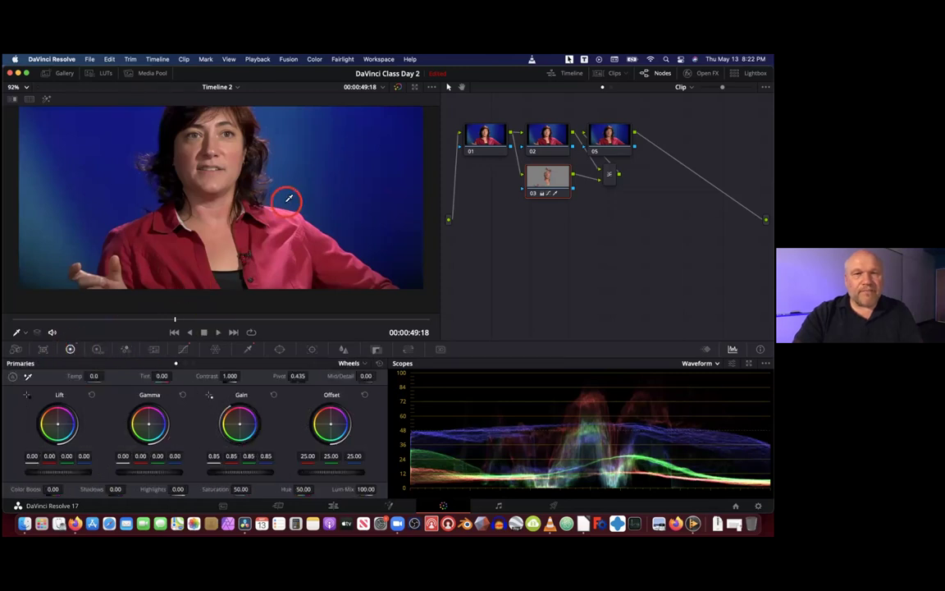
pyautogui.scroll(2, 314, 278)
pyautogui.scroll(3, 273, 210)
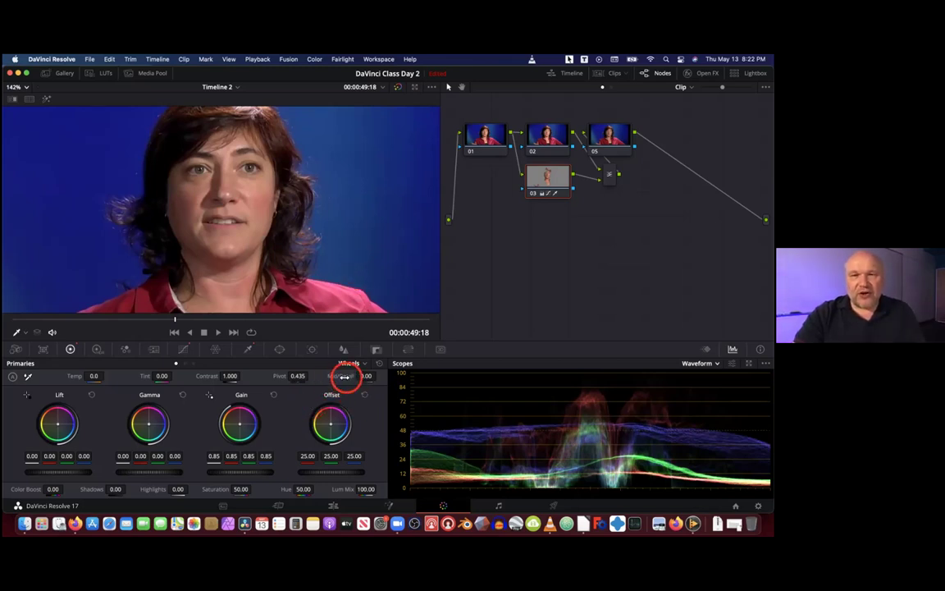
# Set node 03's Mid/Detail to -70.00 to soften the keyed skin texture
pyautogui.moveTo(361, 377); pyautogui.dragTo(284, 378)
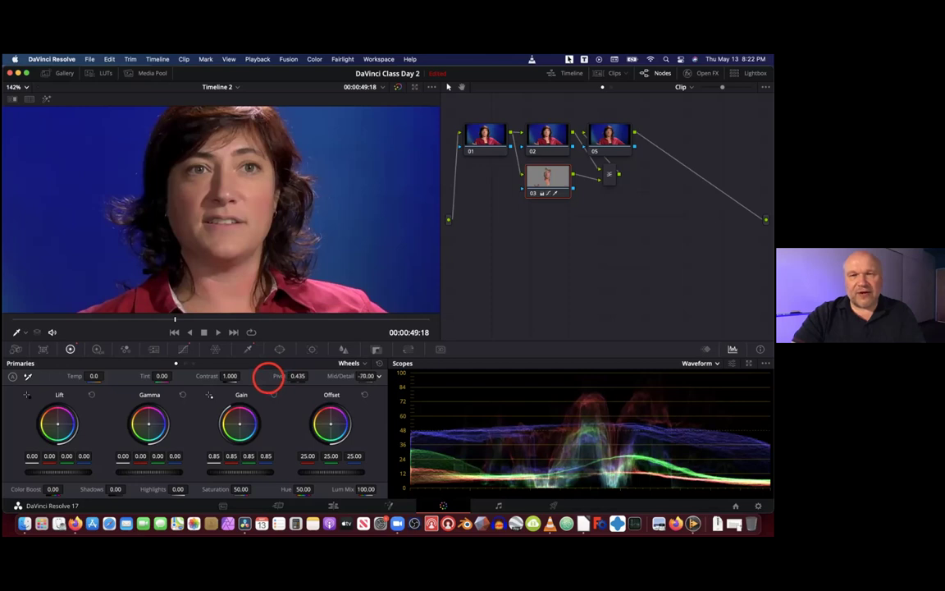
# Toggle node 03 on and off repeatedly to compare the image with and without smoothing
pyautogui.click(533, 194)
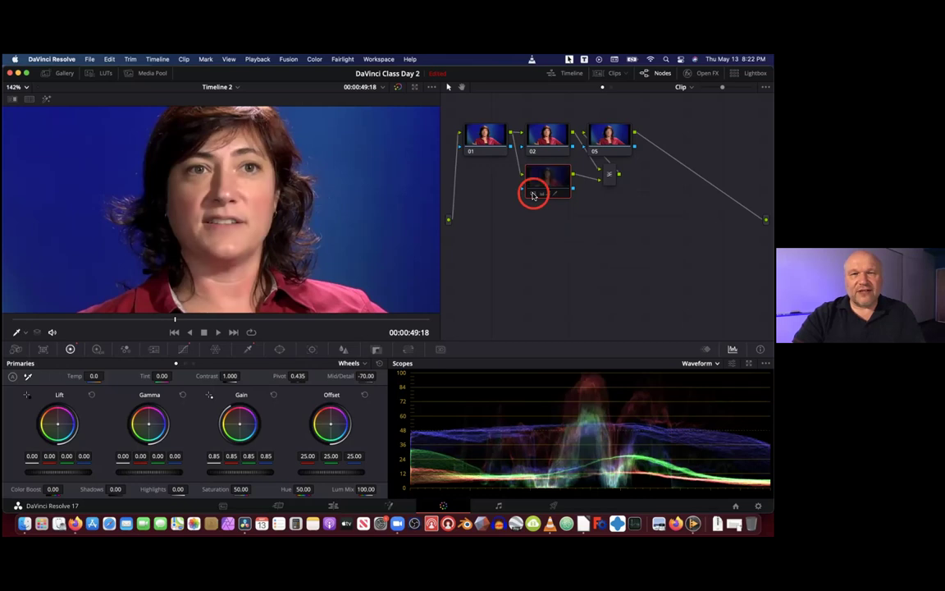
pyautogui.click(533, 194)
pyautogui.click(533, 194)
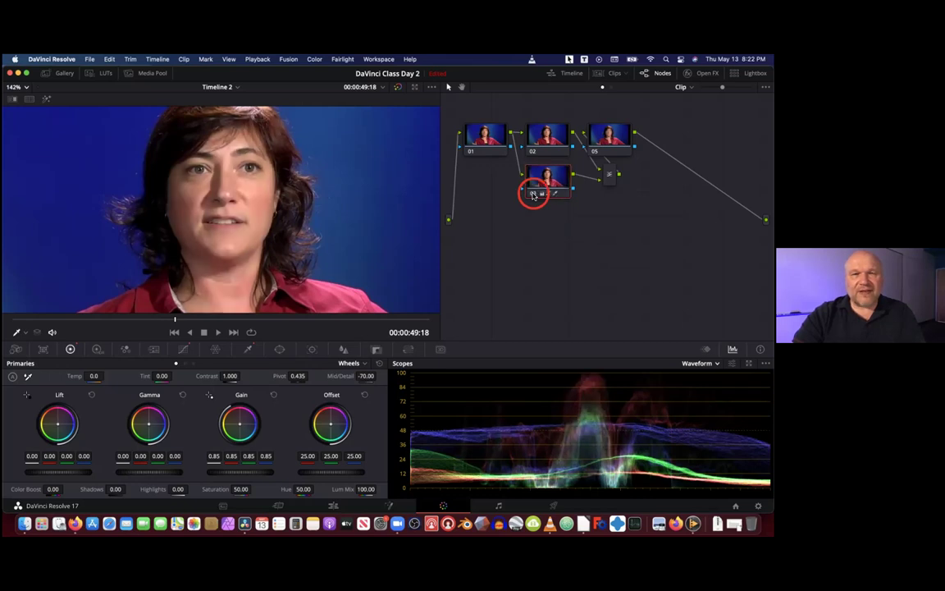
pyautogui.click(533, 194)
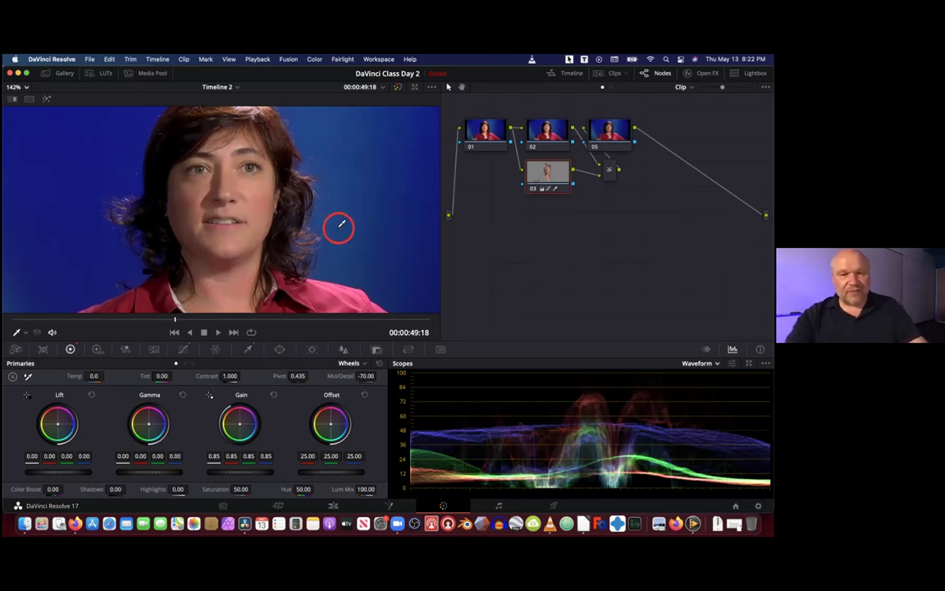
# Review the clip full screen in the Cinema Viewer, then exit back to the Color page
pyautogui.press('super+f')
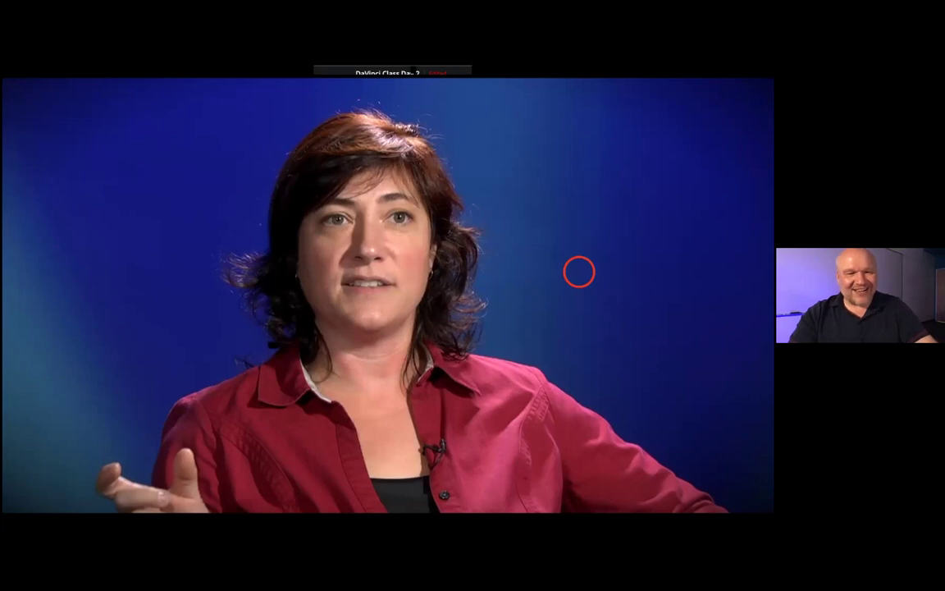
pyautogui.press('Escape')
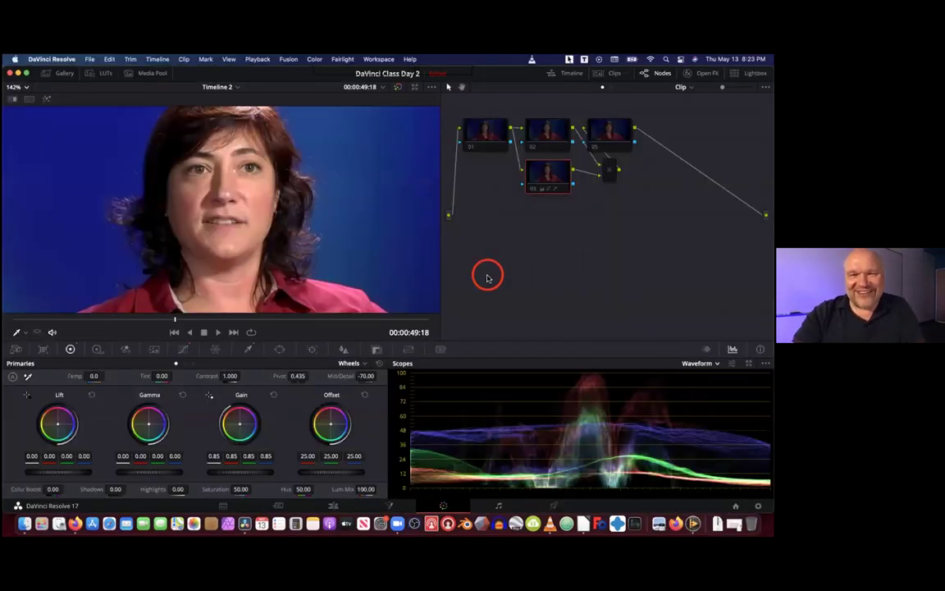
pyautogui.scroll(1, 342, 207)
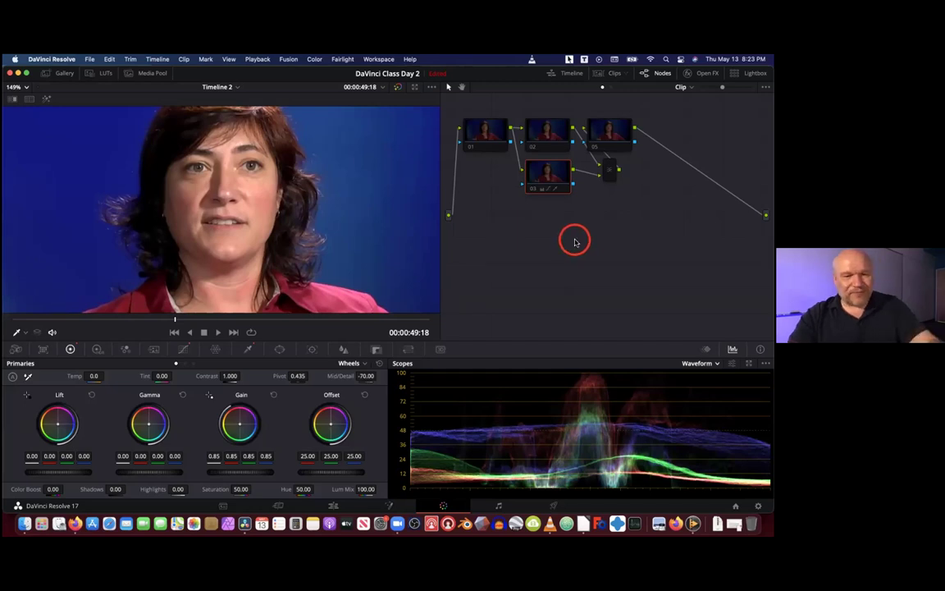
# Re-enable node 03 with Ctrl+D and show the Clips thumbnail strip
pyautogui.hotkey('ctrl', 'd')
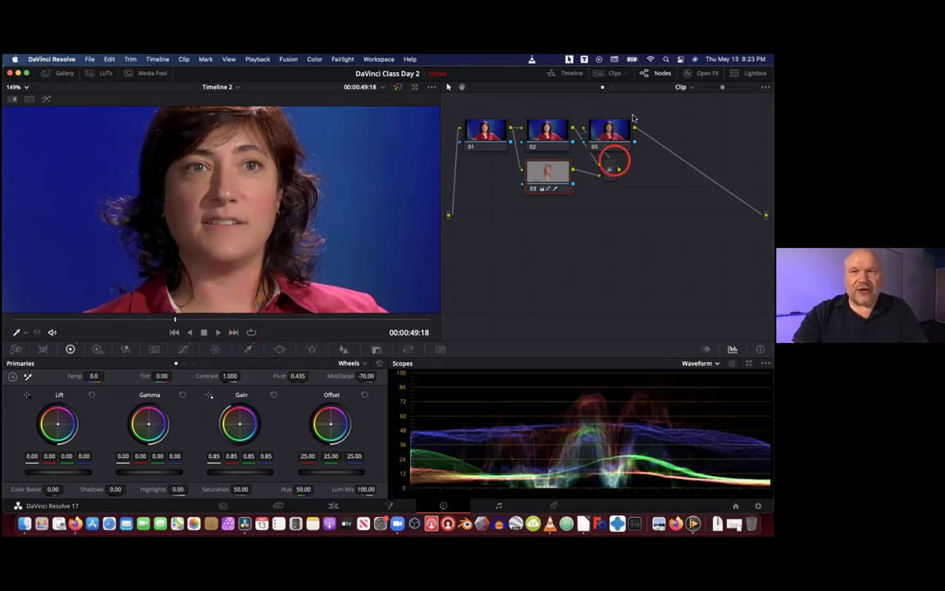
pyautogui.click(613, 73)
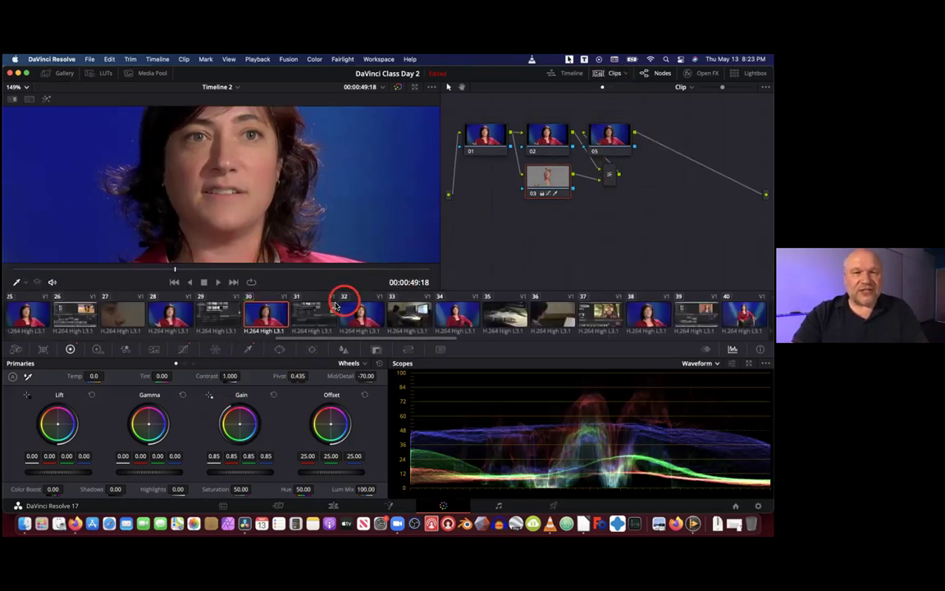
# Select clip 28 and copy clip 30's skin-smoothing grade onto it with a middle-click
pyautogui.click(176, 317)
pyautogui.click(263, 319)
pyautogui.click(182, 317)
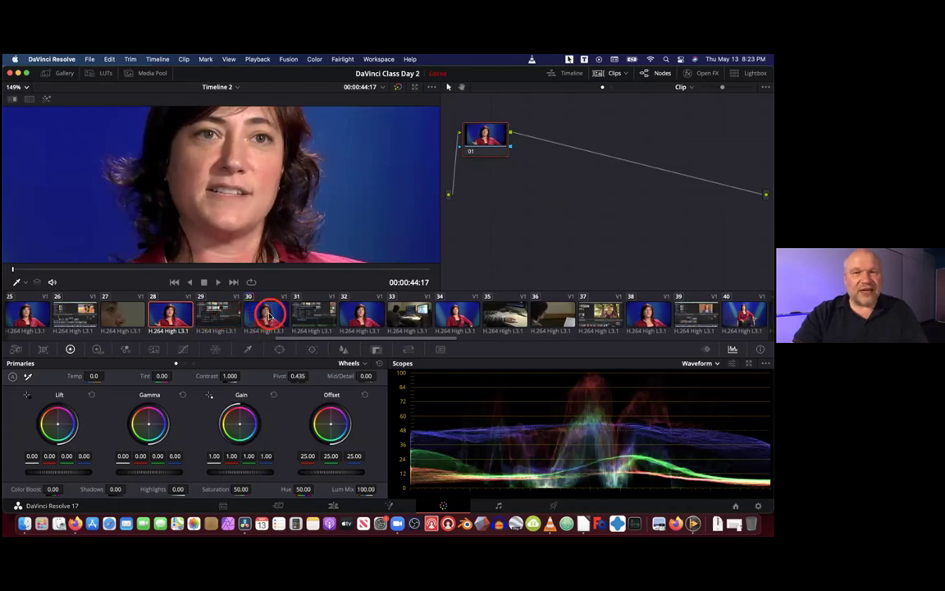
pyautogui.middleClick(269, 314)
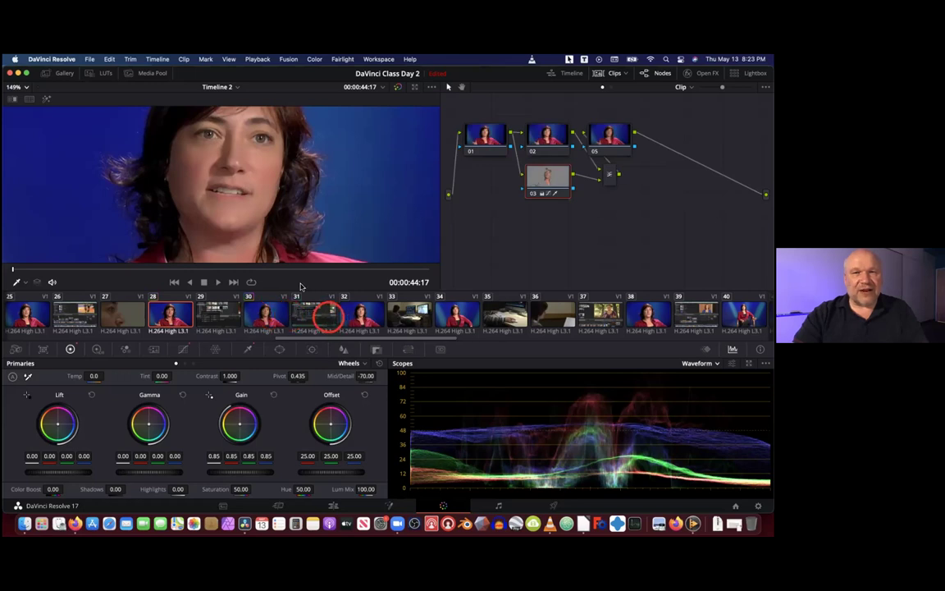
pyautogui.scroll(-3, 310, 246)
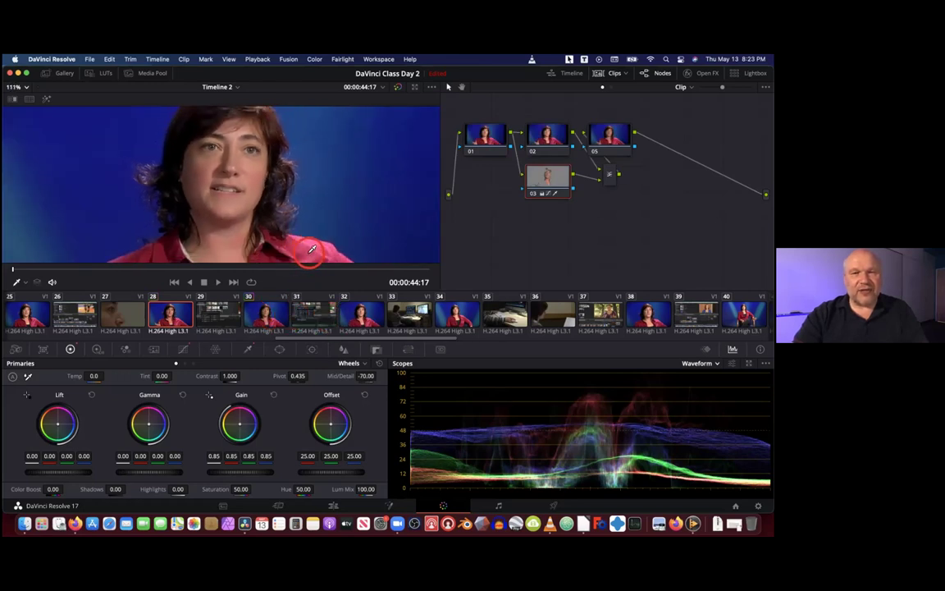
pyautogui.scroll(-1, 309, 232)
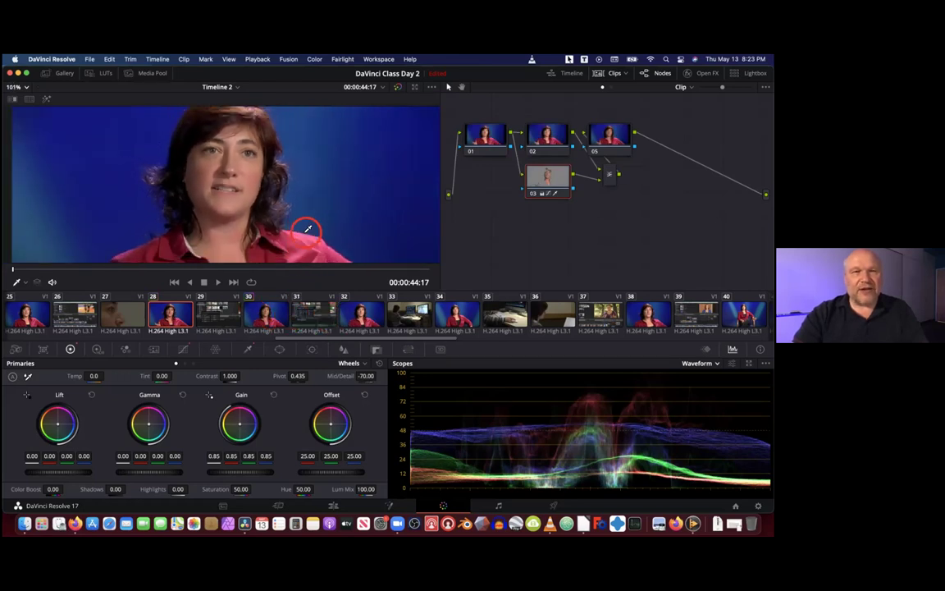
# Open the gallery and grab clip 28's grade as a still
pyautogui.click(66, 73)
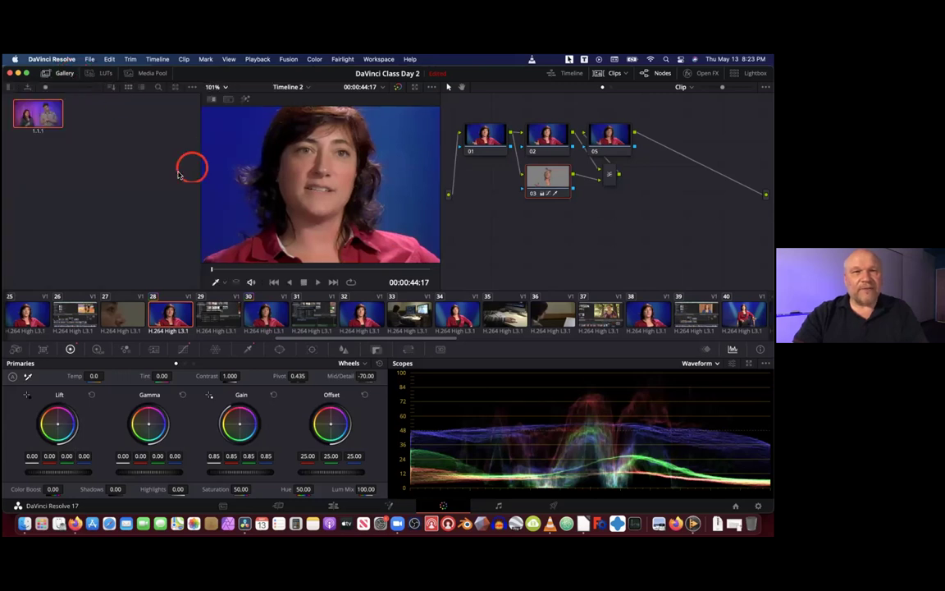
pyautogui.scroll(-1, 306, 172)
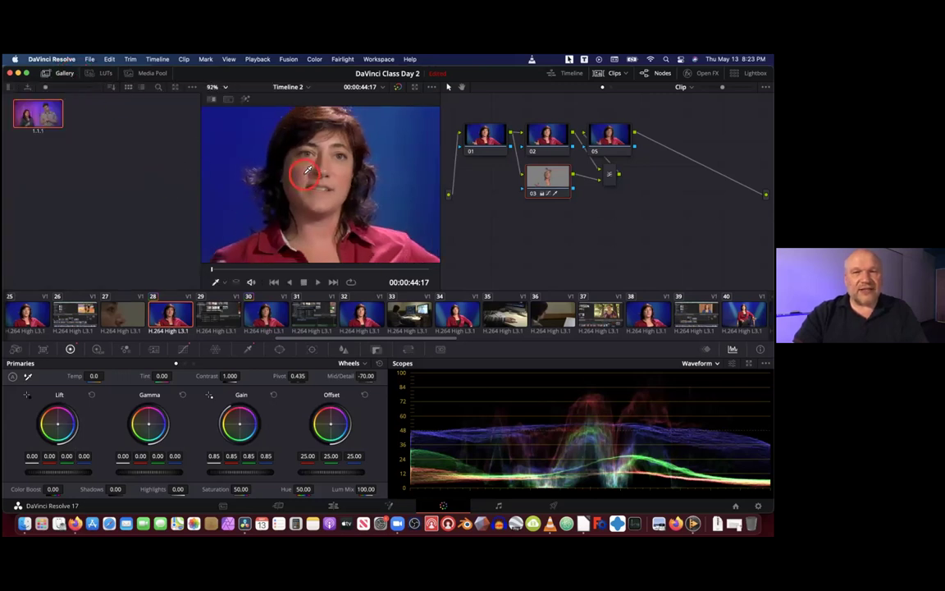
pyautogui.rightClick(308, 170)
pyautogui.click(324, 184)
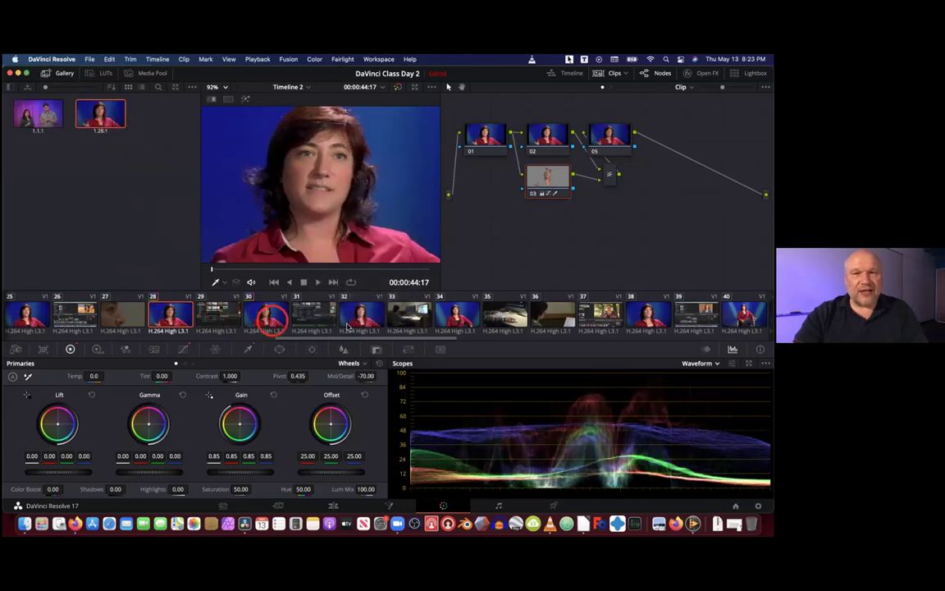
# Apply the gallery still's grade to clip 32
pyautogui.click(361, 318)
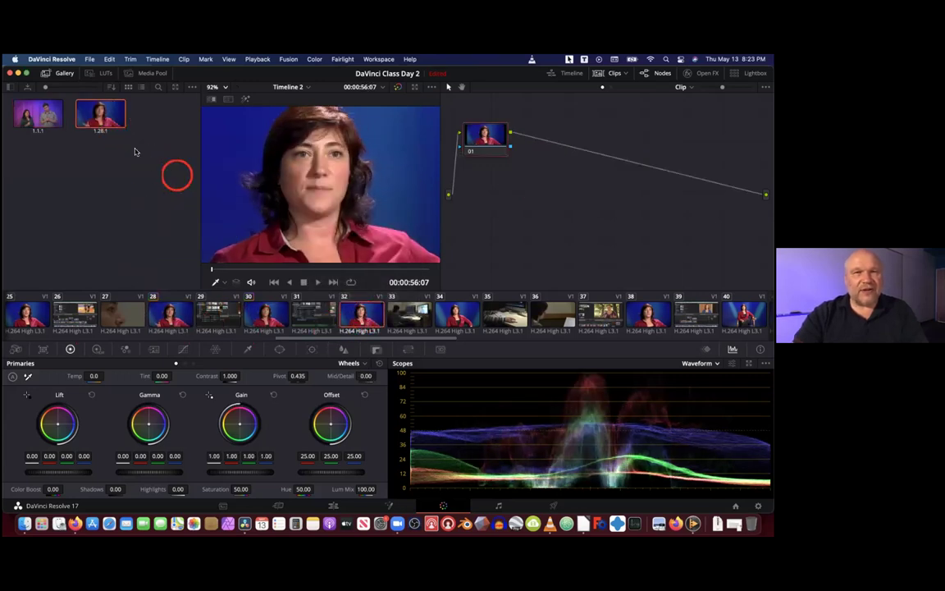
pyautogui.click(105, 115)
pyautogui.rightClick(105, 116)
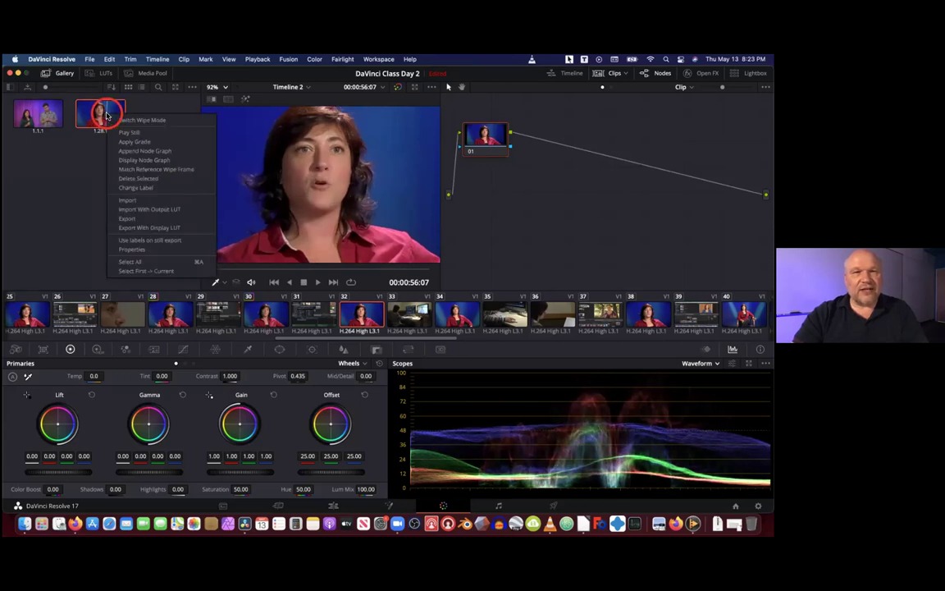
pyautogui.click(132, 140)
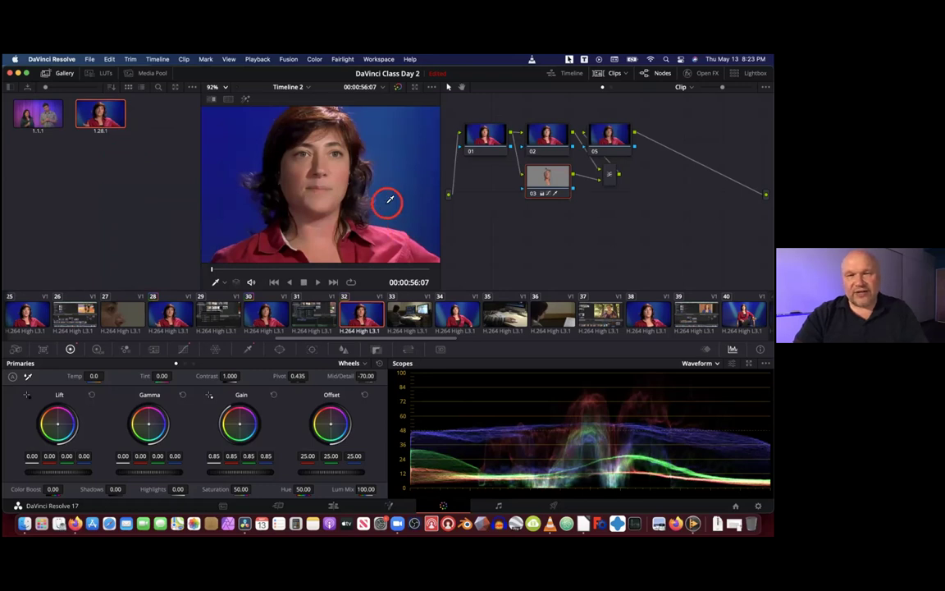
# Copy the skin-smoothing grade onto clips 34 and 38 from the preceding clips
pyautogui.click(457, 314)
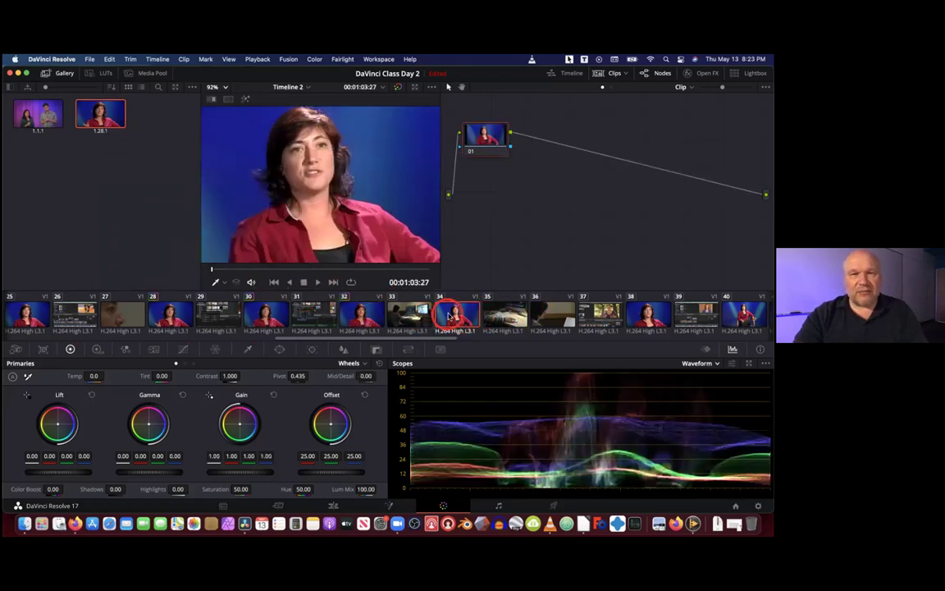
pyautogui.middleClick(366, 315)
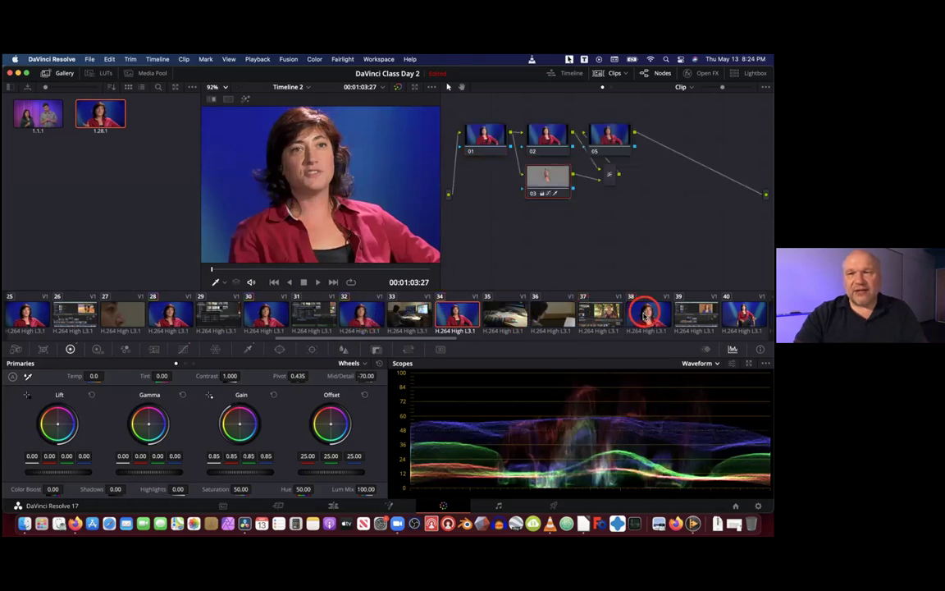
pyautogui.click(643, 314)
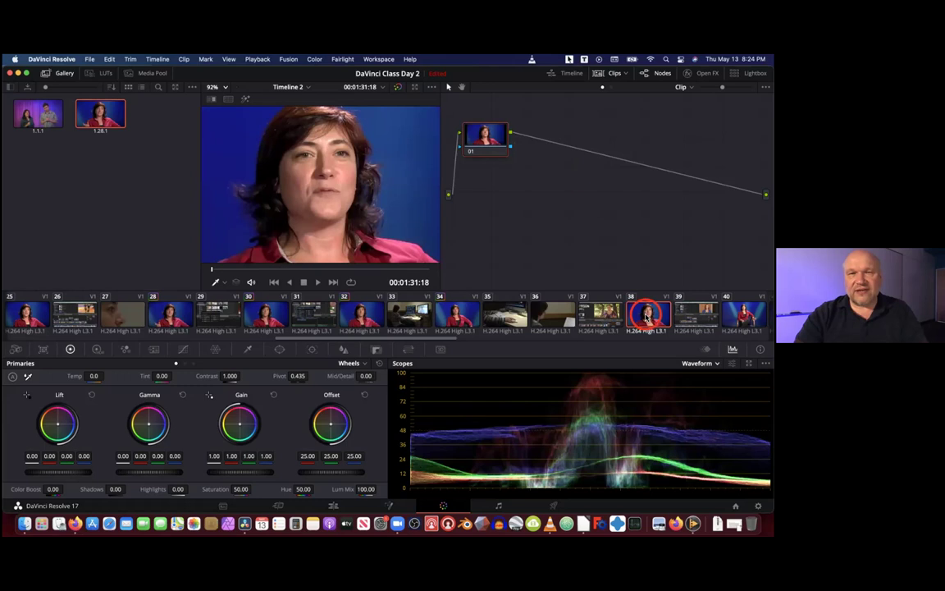
pyautogui.middleClick(457, 315)
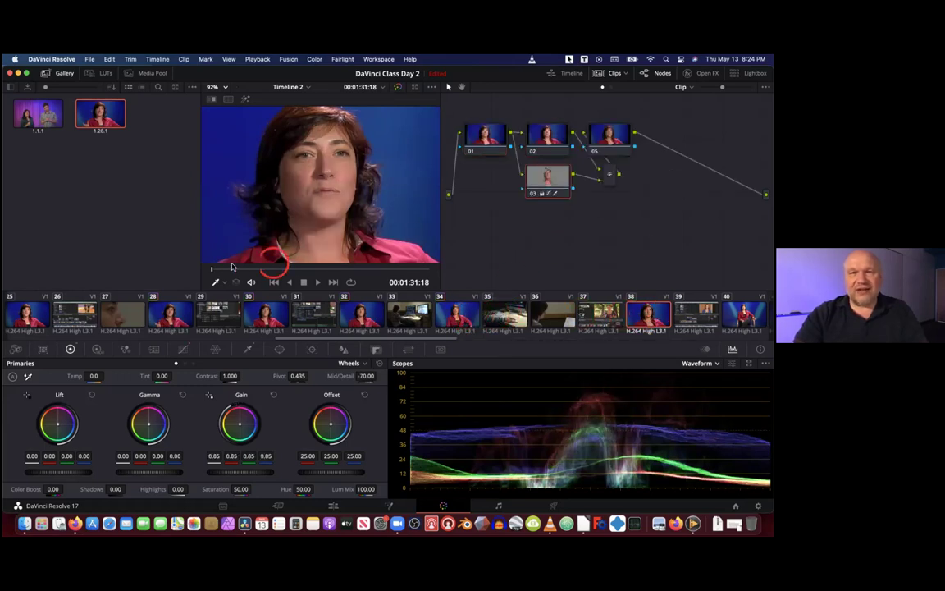
pyautogui.scroll(-2, 340, 198)
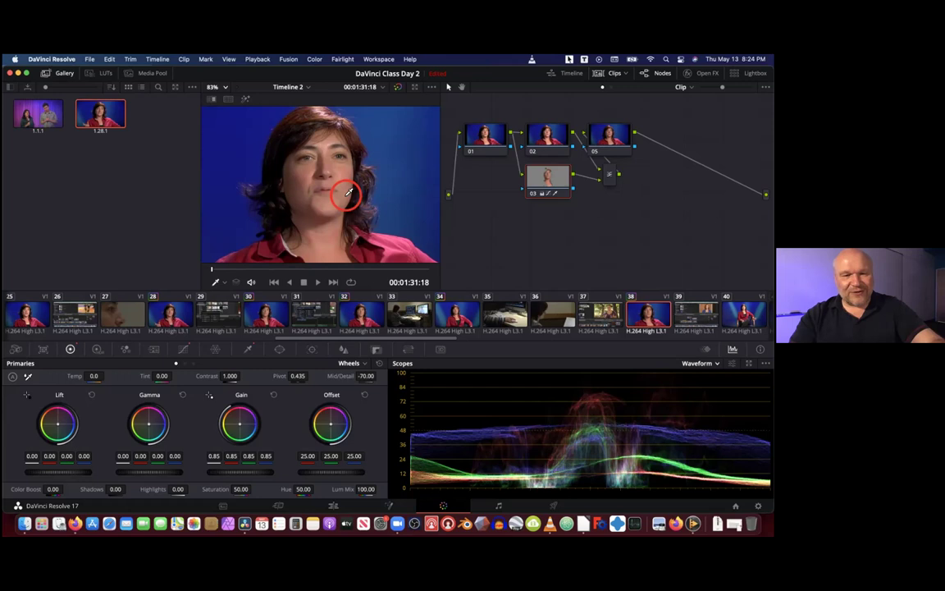
pyautogui.press('super+f')
pyautogui.press('space')
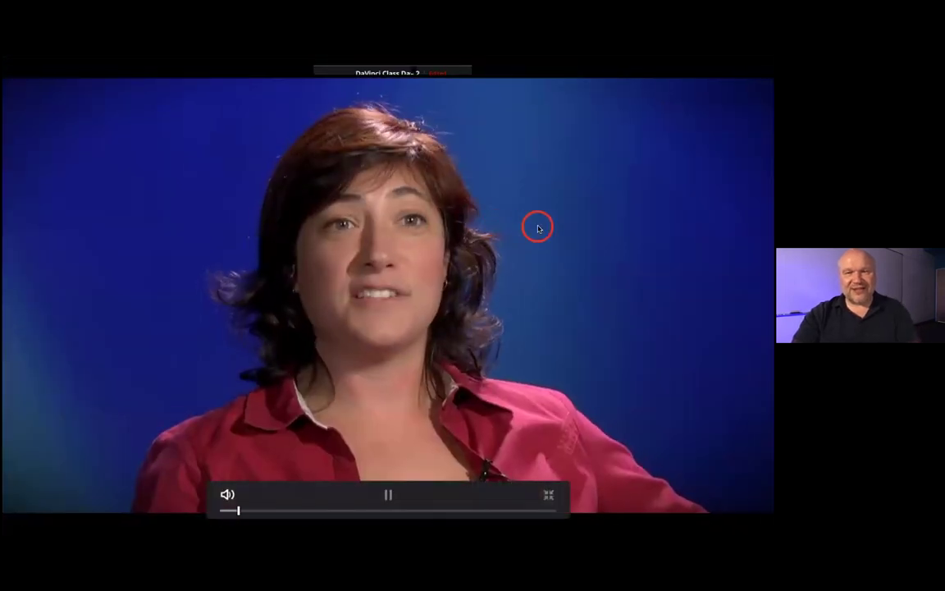
pyautogui.press('space')
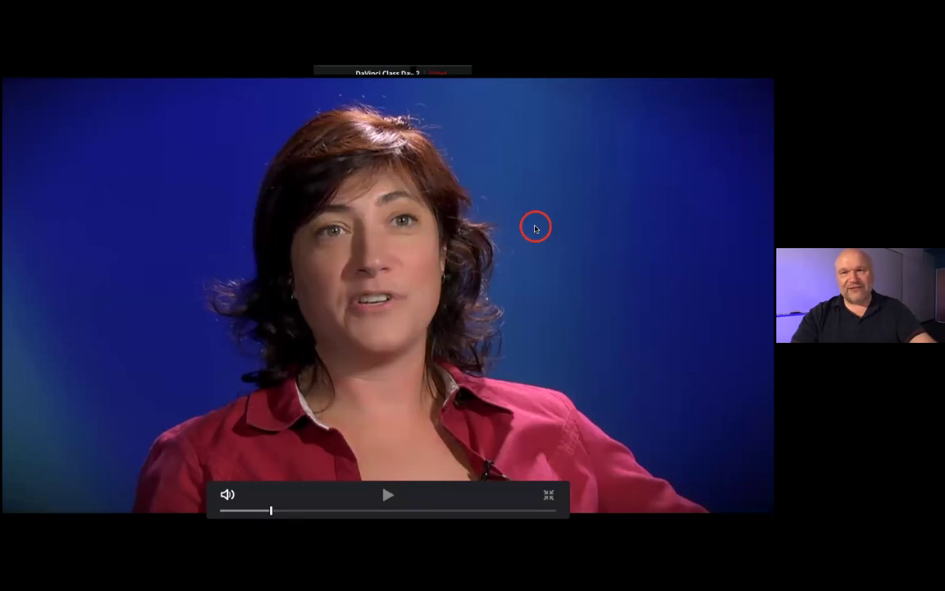
pyautogui.press('space')
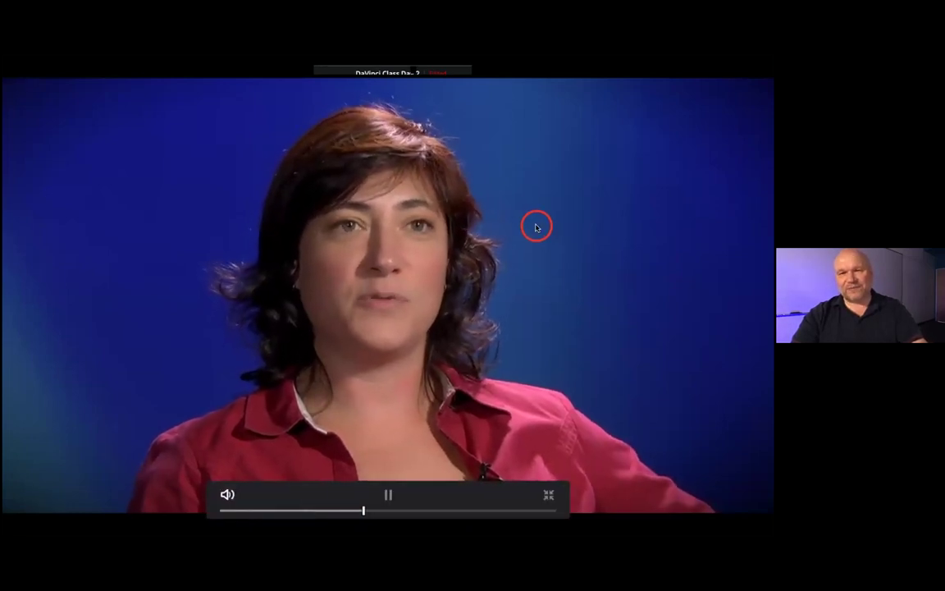
pyautogui.press('space')
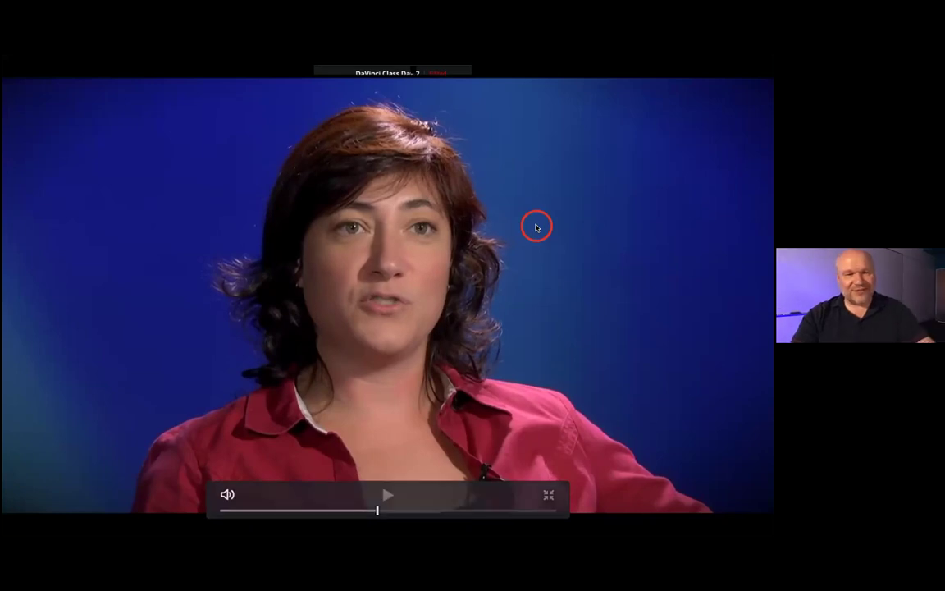
pyautogui.press('Escape')
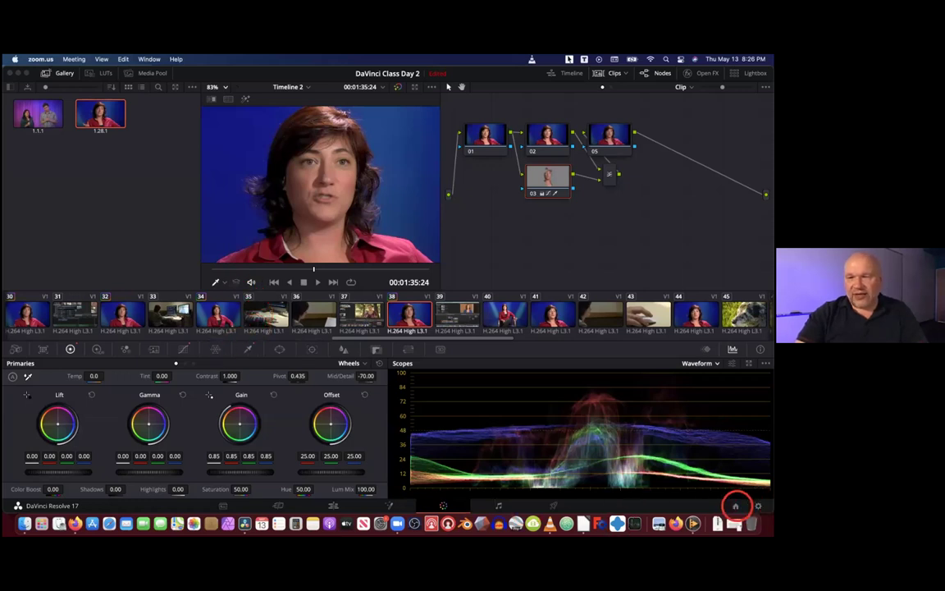
# Start exporting DaVinci Class Day 2 from the Project Manager, saving pending changes first
pyautogui.click(735, 505)
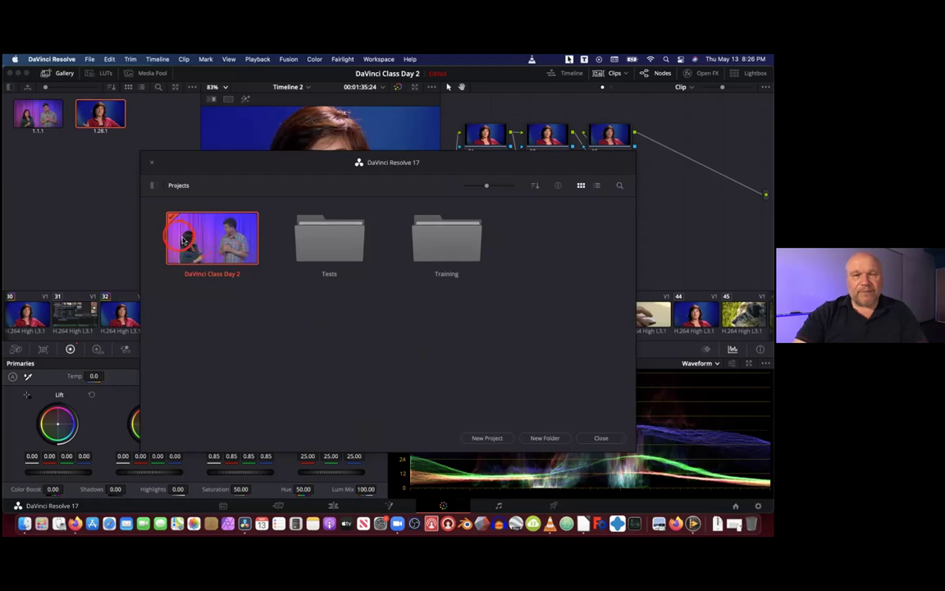
pyautogui.rightClick(213, 242)
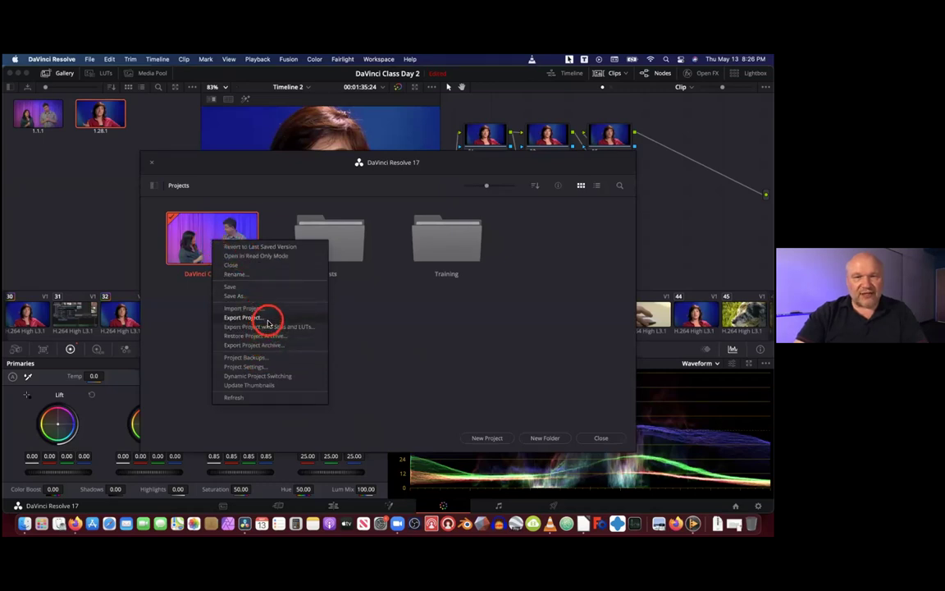
pyautogui.click(269, 319)
pyautogui.click(482, 328)
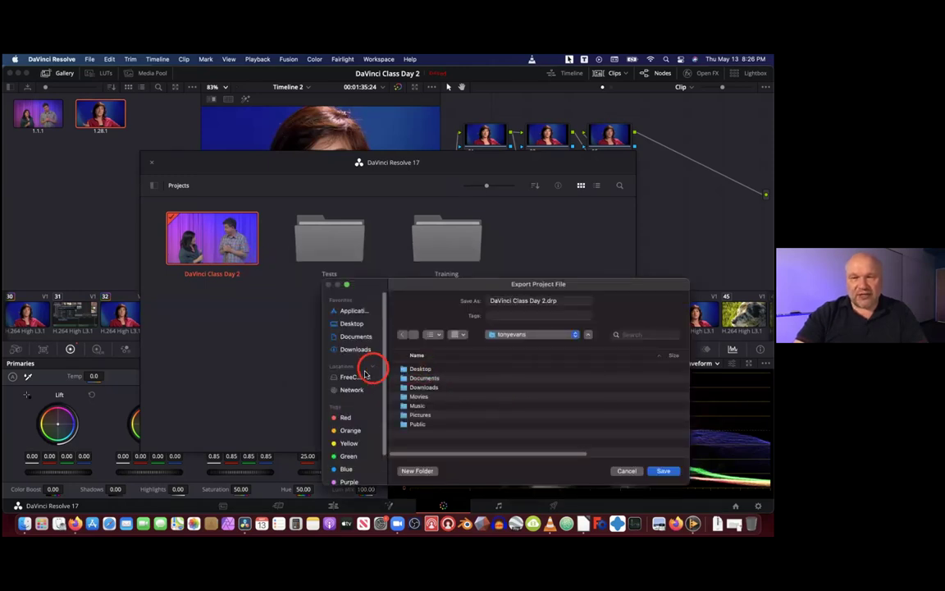
# Save DaVinci Class Day 2.drp in Desktop > Training > Davinci Resolve Training > 04_Projects and close the Project Manager
pyautogui.click(351, 324)
pyautogui.scroll(-3, 457, 420)
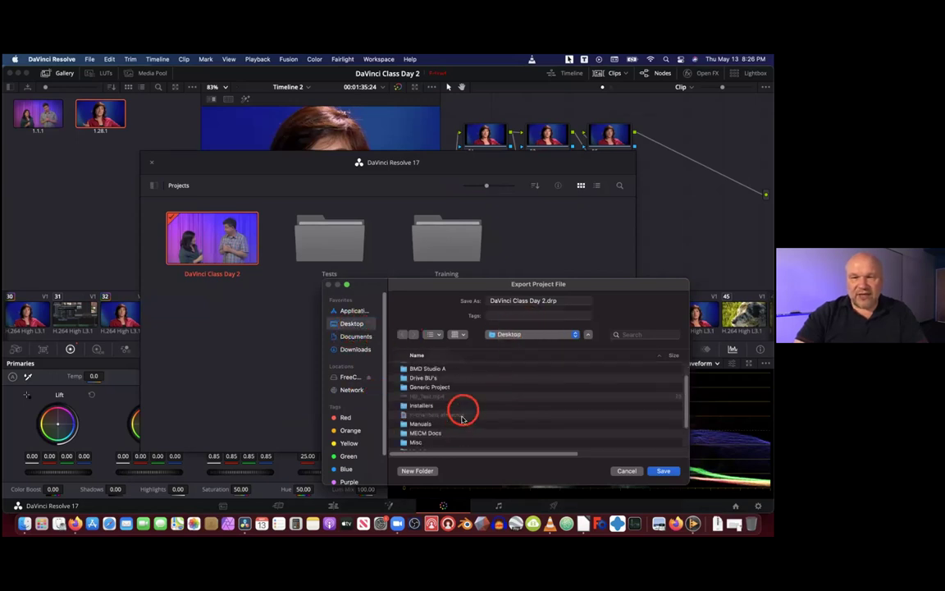
pyautogui.scroll(-3, 421, 437)
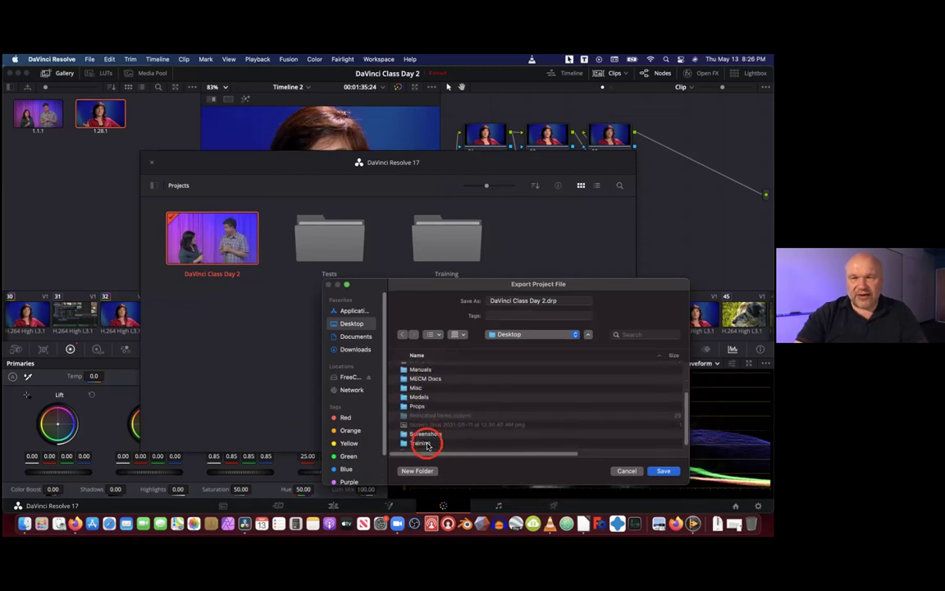
pyautogui.doubleClick(422, 443)
pyautogui.click(451, 388)
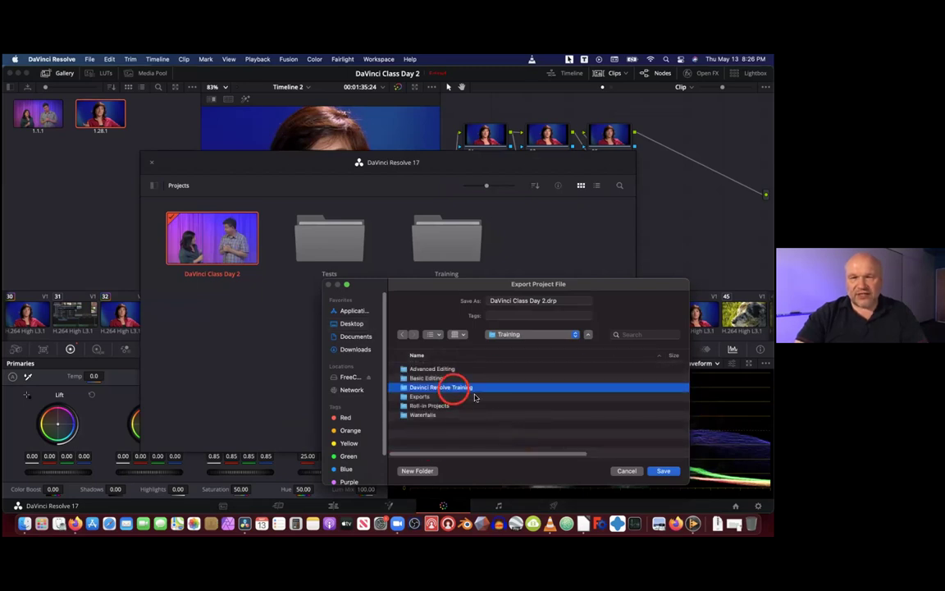
pyautogui.doubleClick(473, 391)
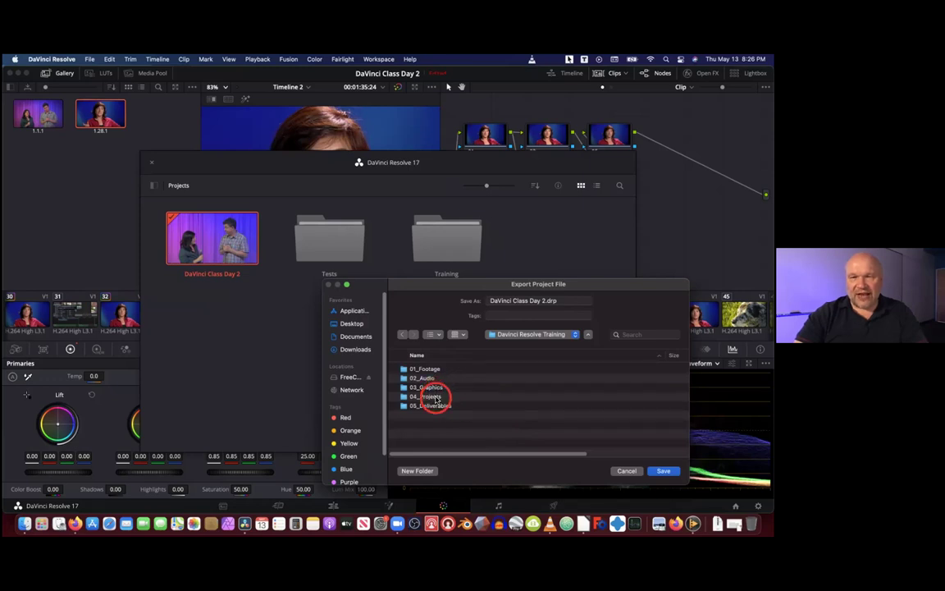
pyautogui.click(435, 397)
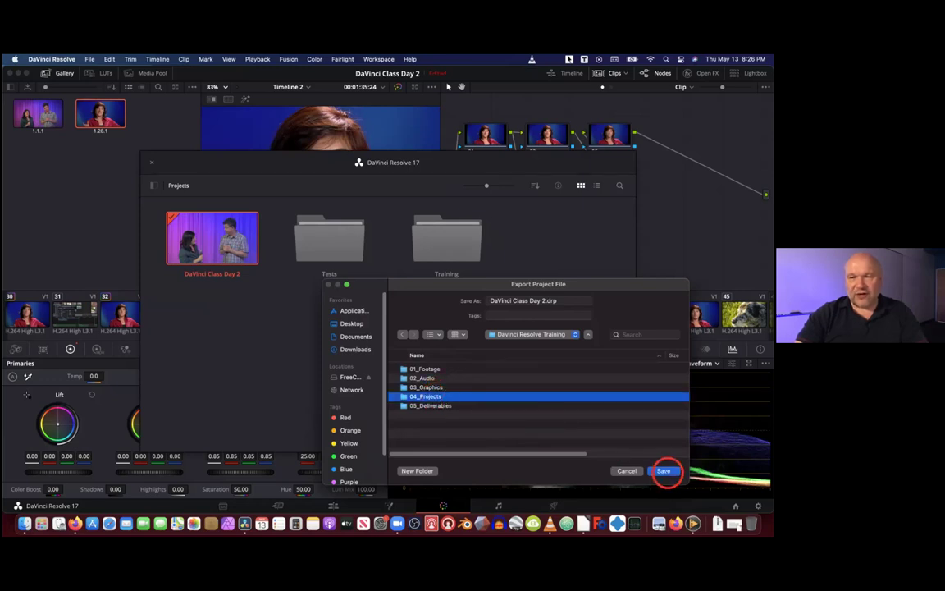
pyautogui.click(664, 470)
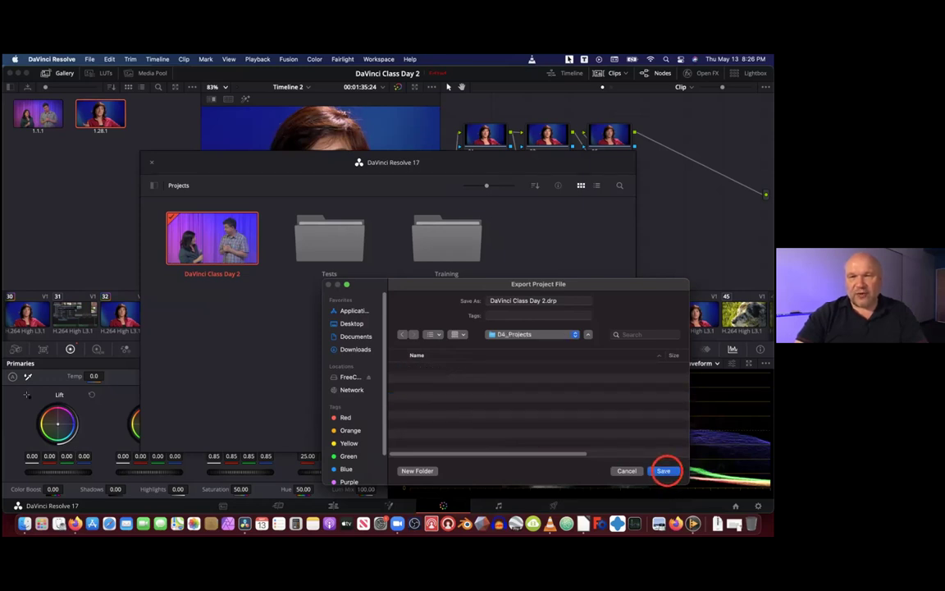
pyautogui.click(664, 471)
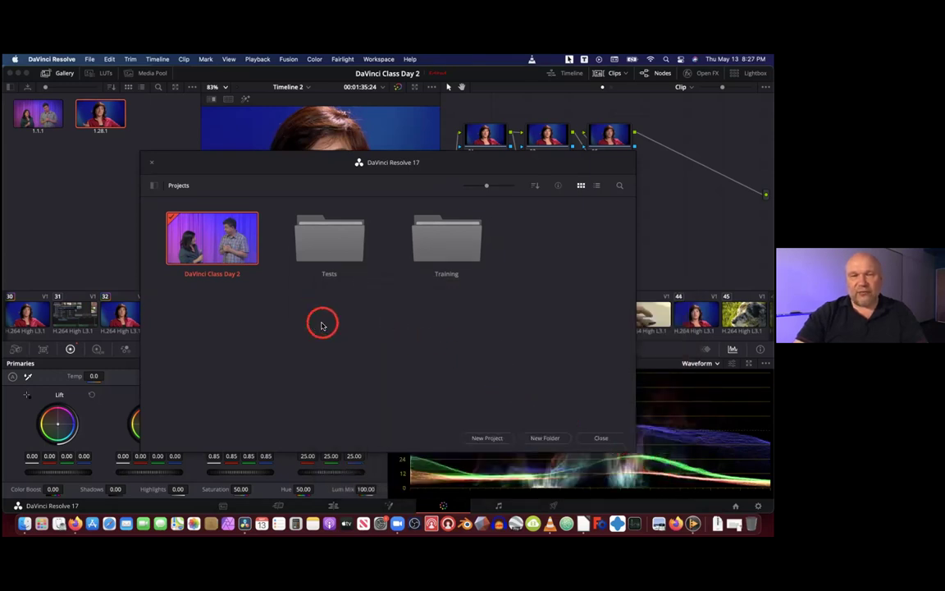
pyautogui.click(152, 166)
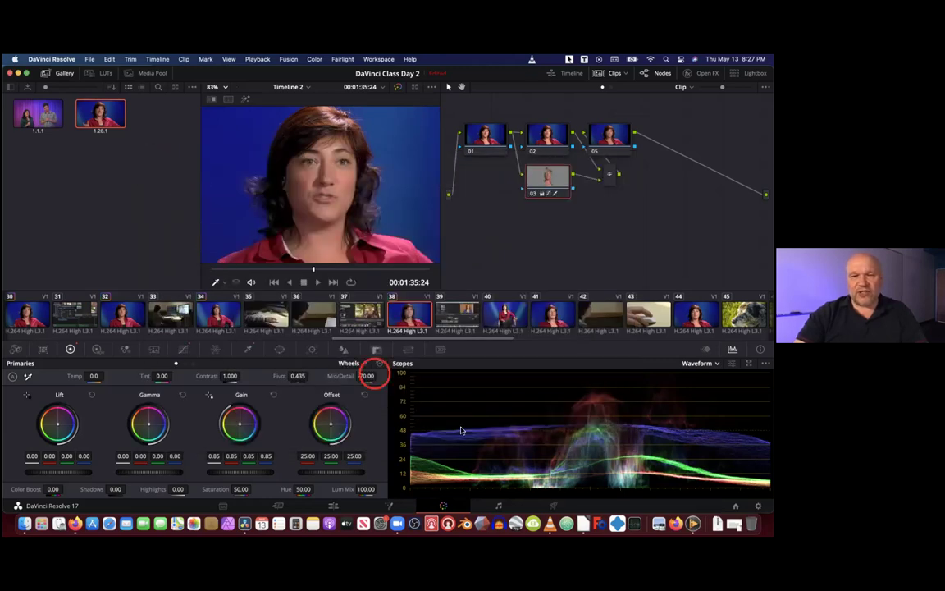